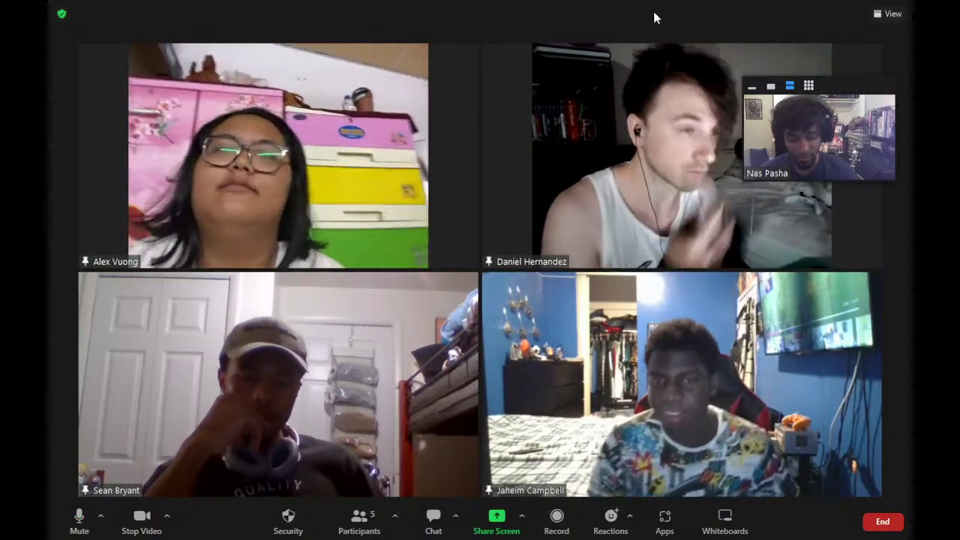
Shrink the meeting window, switch to Photoshop and open the student's ink drawing JPG in full-screen view with the menu bar.
{"action": "double_click", "coordinate": [662, 18]}
{"action": "key", "text": "super+Left"}
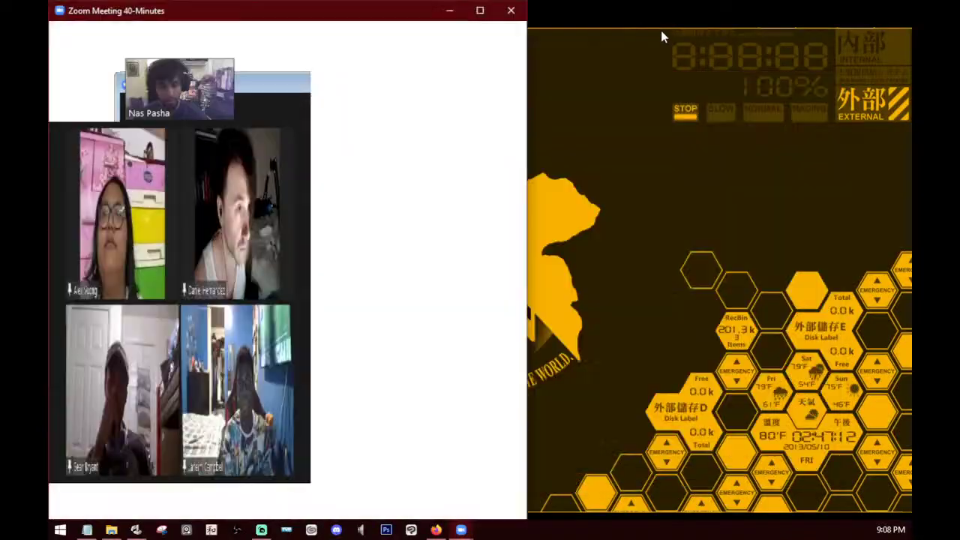
{"action": "key", "text": "super+Left"}
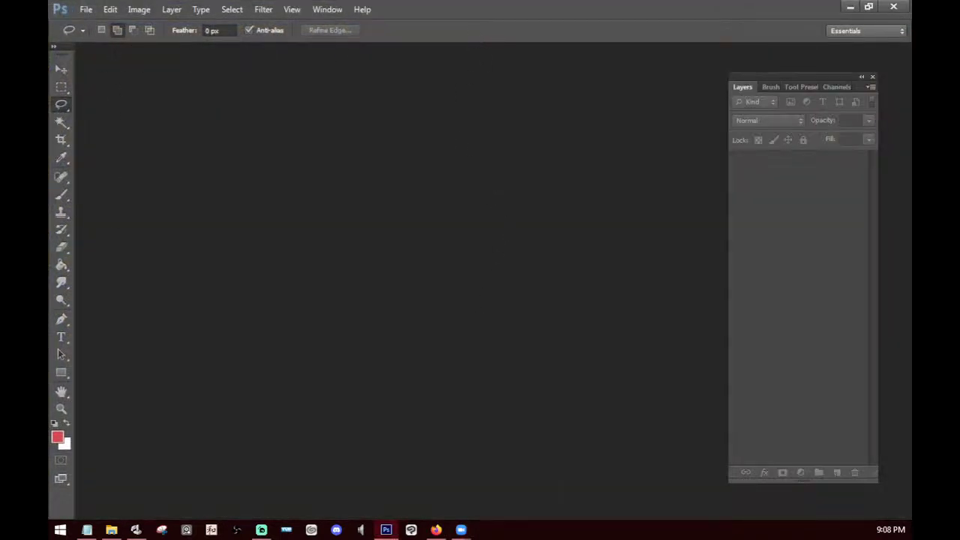
{"action": "key", "text": "super+e"}
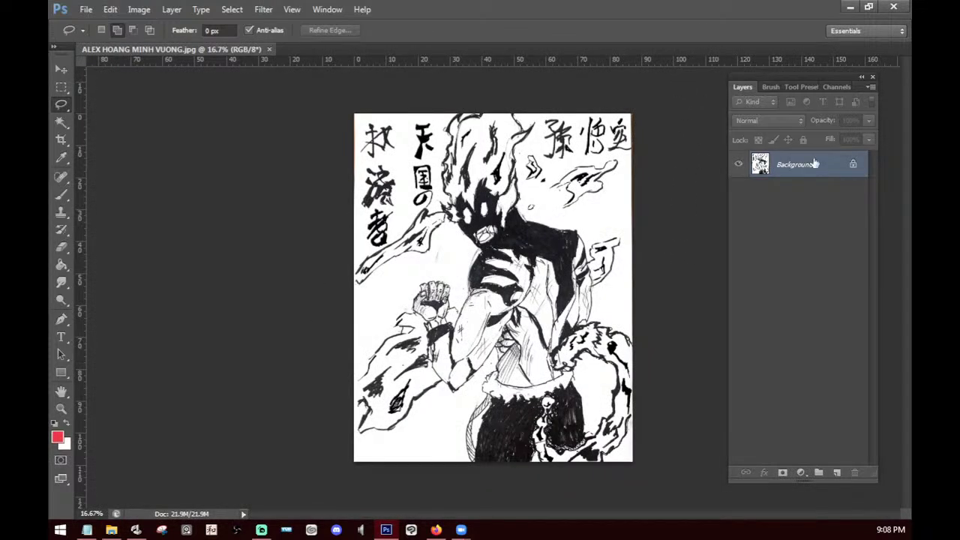
{"action": "key", "text": "f"}
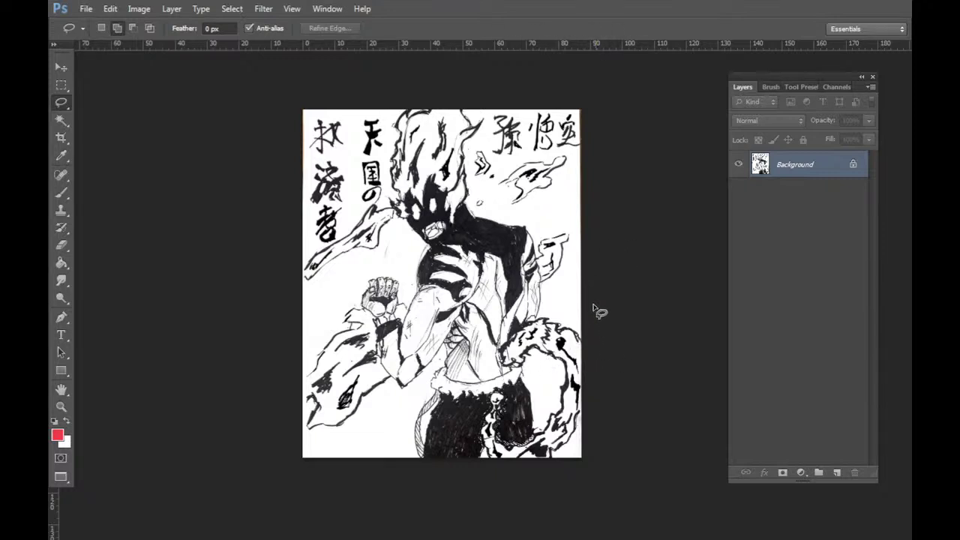
Examine the ink drawing from the flaming hair and lettering down to the hands, torso and fur-trimmed garment.
{"action": "scroll", "coordinate": [525, 276], "scroll_direction": "up", "scroll_amount": 1}
{"action": "mouse_move", "coordinate": [576, 348]}
{"action": "left_mouse_down"}
{"action": "mouse_move", "coordinate": [568, 319]}
{"action": "mouse_move", "coordinate": [578, 326]}
{"action": "left_mouse_up"}
{"action": "key", "text": "b"}
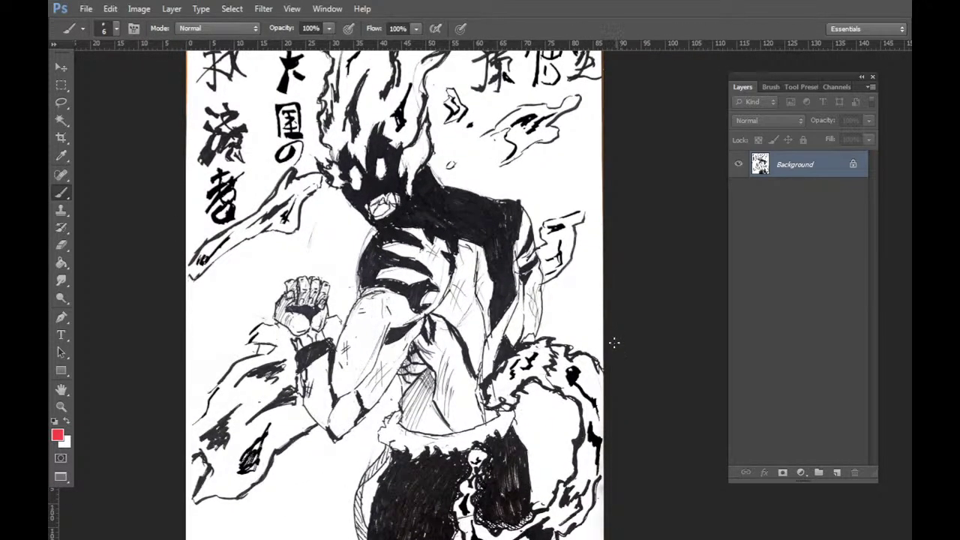
{"action": "scroll", "coordinate": [607, 346], "scroll_direction": "down", "scroll_amount": 1}
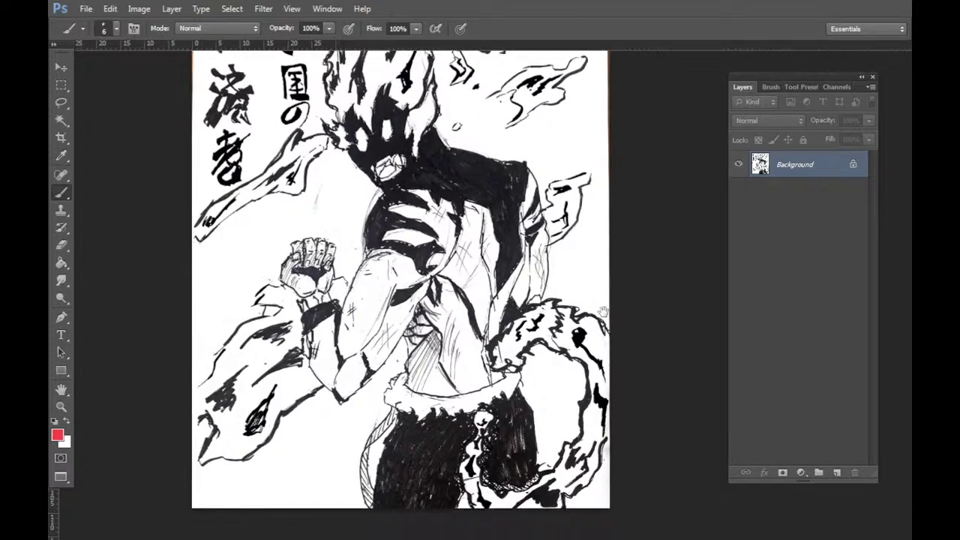
{"action": "scroll", "coordinate": [609, 346], "scroll_direction": "up", "scroll_amount": 2}
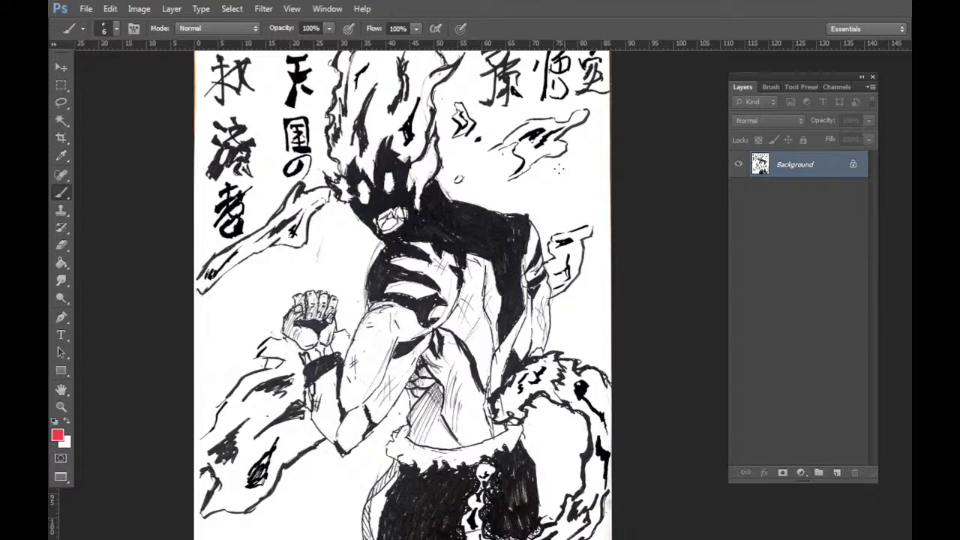
{"action": "scroll", "coordinate": [559, 169], "scroll_direction": "down", "scroll_amount": 2}
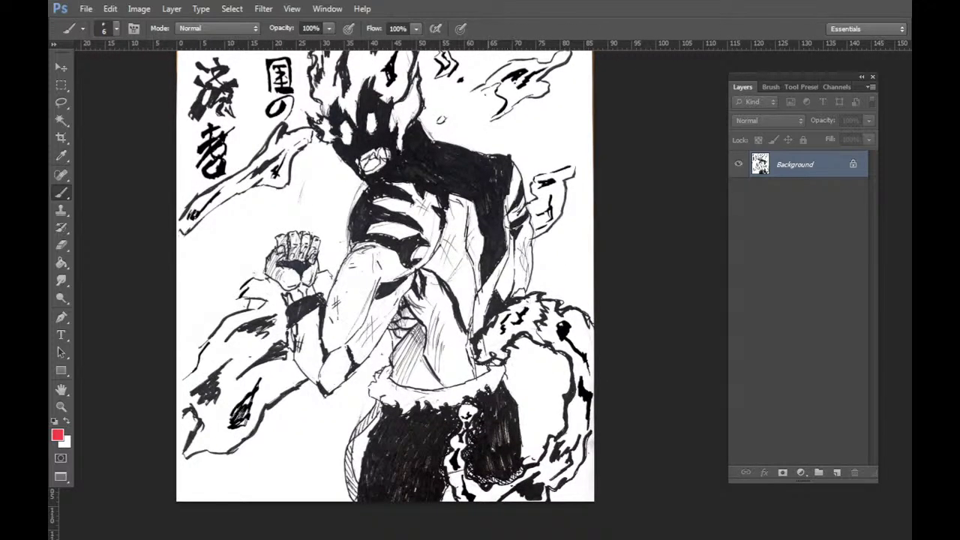
{"action": "scroll", "coordinate": [562, 338], "scroll_direction": "up", "scroll_amount": 2}
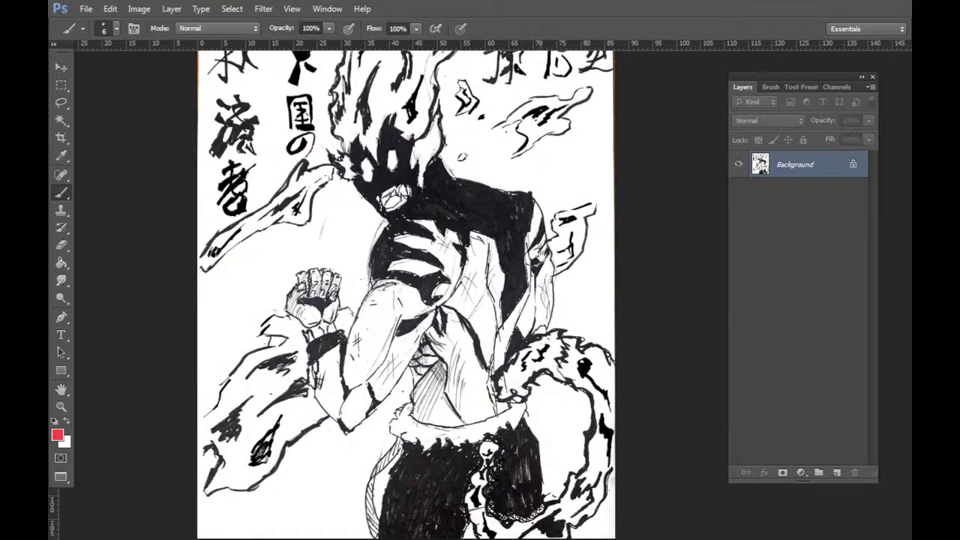
{"action": "scroll", "coordinate": [533, 249], "scroll_direction": "up", "scroll_amount": 2}
{"action": "left_click_drag", "start_coordinate": [563, 285], "coordinate": [573, 294]}
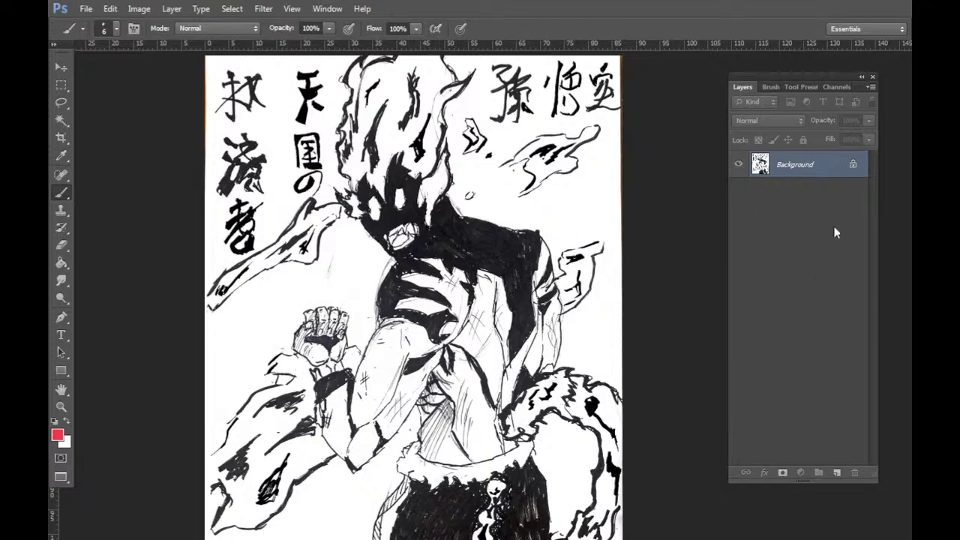
Convert the locked background into a regular layer named Layer 0 and add a blank layer above it.
{"action": "double_click", "coordinate": [851, 162]}
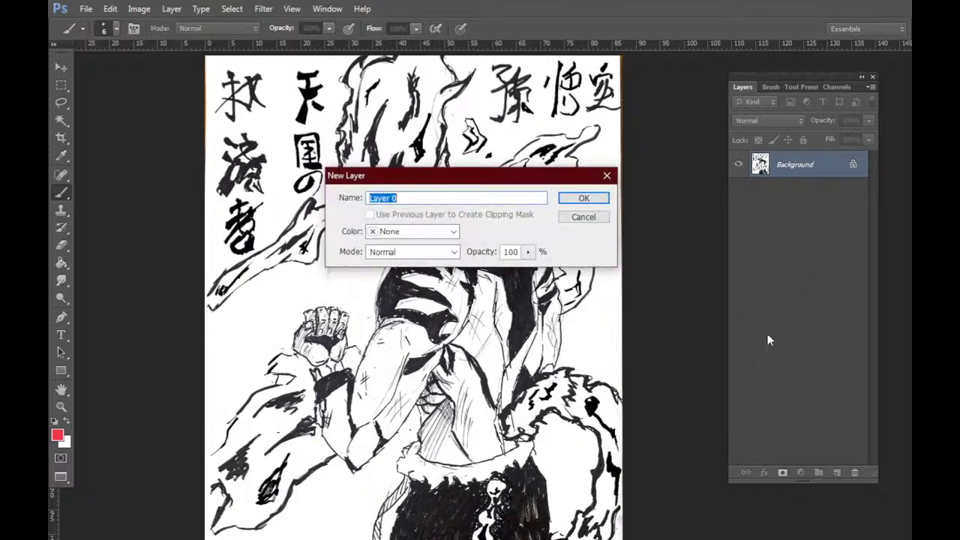
{"action": "left_click", "coordinate": [587, 199]}
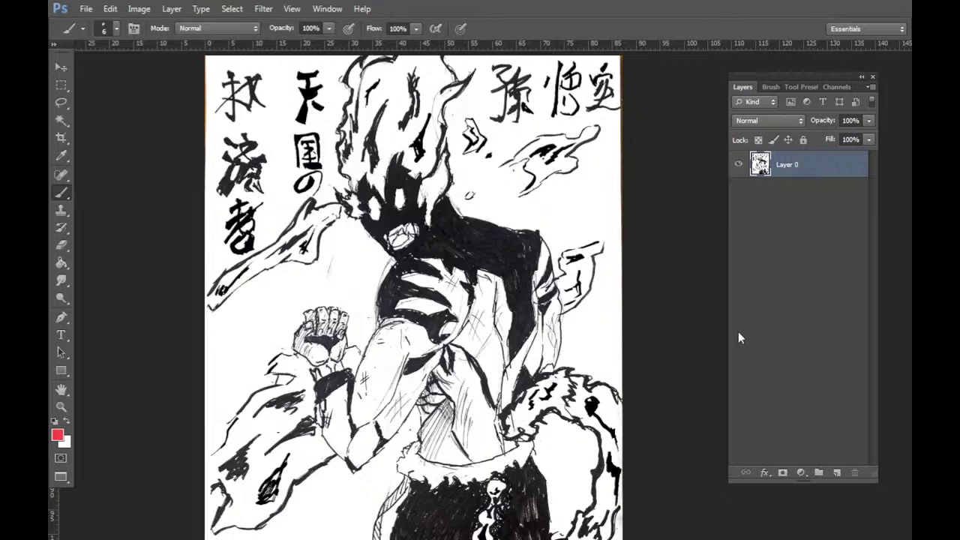
{"action": "key", "text": "ctrl+shift+n"}
{"action": "key", "text": "Return"}
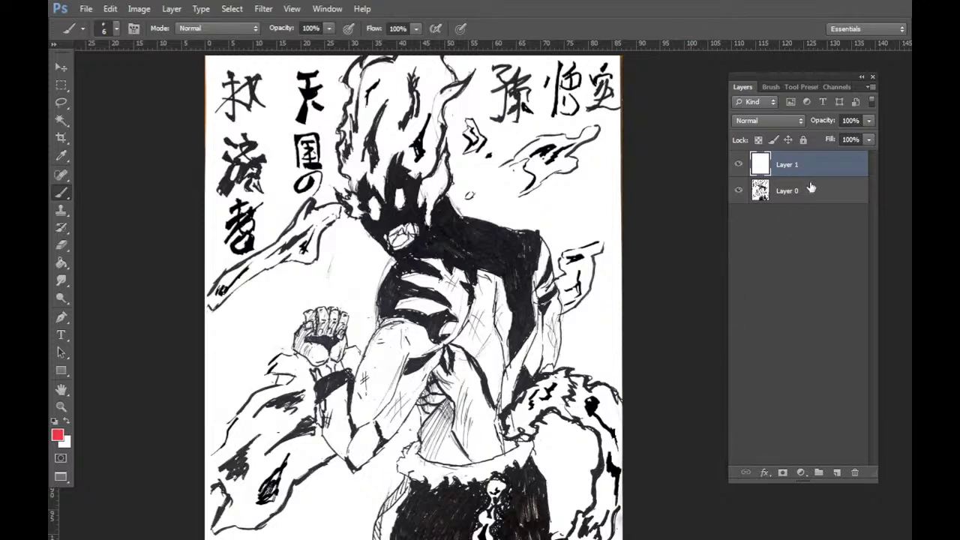
Fill Layer 1 with white and lower its opacity to 75% so the drawing beneath is faded.
{"action": "left_click", "coordinate": [67, 421]}
{"action": "right_click", "coordinate": [456, 286]}
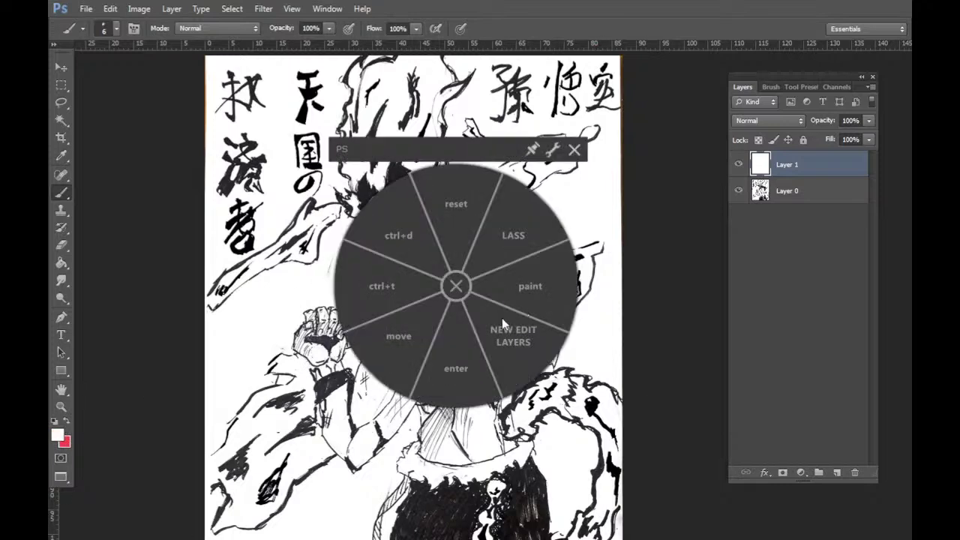
{"action": "left_click", "coordinate": [456, 286]}
{"action": "left_click", "coordinate": [62, 262]}
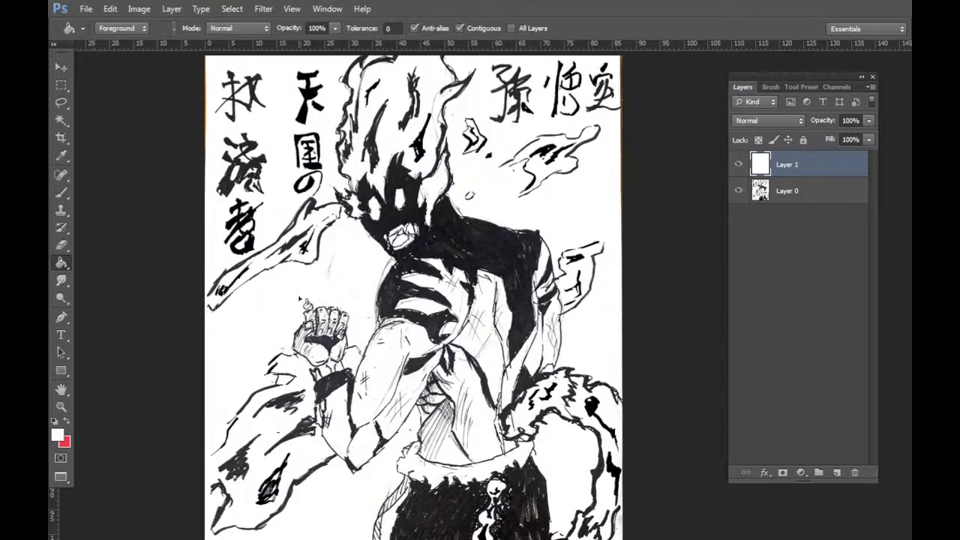
{"action": "left_click", "coordinate": [309, 313]}
{"action": "left_click", "coordinate": [852, 121]}
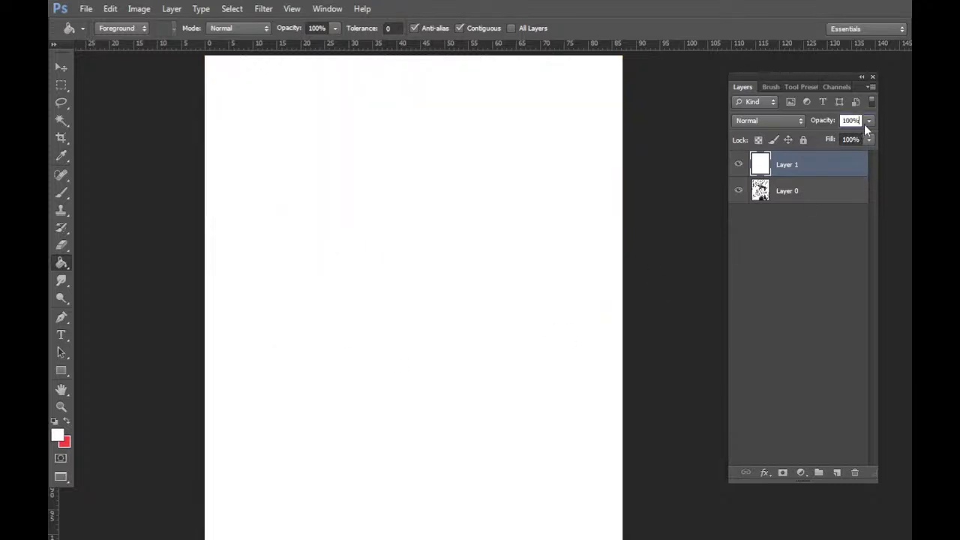
{"action": "left_click", "coordinate": [868, 121]}
{"action": "left_click_drag", "start_coordinate": [867, 136], "coordinate": [850, 135]}
{"action": "left_click", "coordinate": [821, 168]}
Add a new blank layer for brush sketching, set the foreground colour to blue 00a2ff and enter full-screen view.
{"action": "key", "text": "b"}
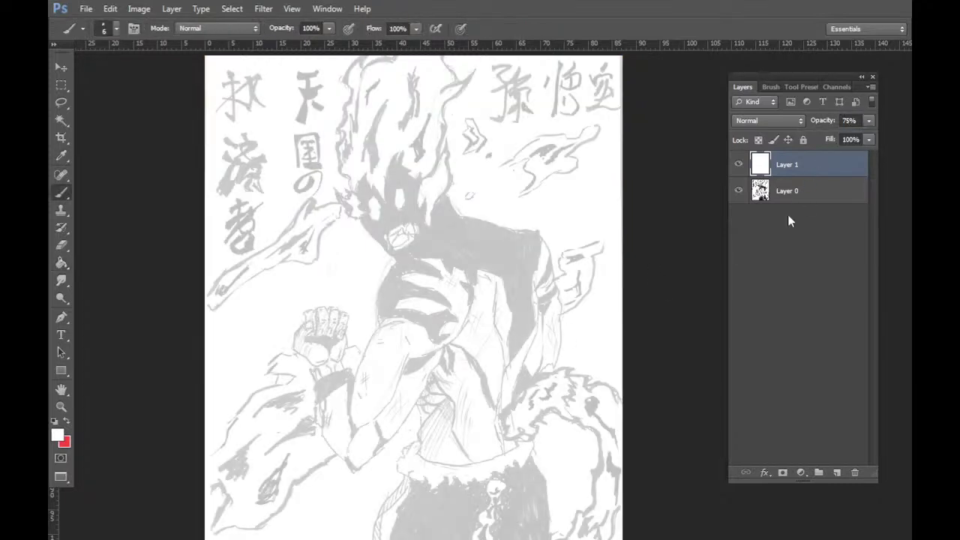
{"action": "key", "text": "ctrl+shift+n"}
{"action": "key", "text": "Return"}
{"action": "left_click", "coordinate": [66, 422]}
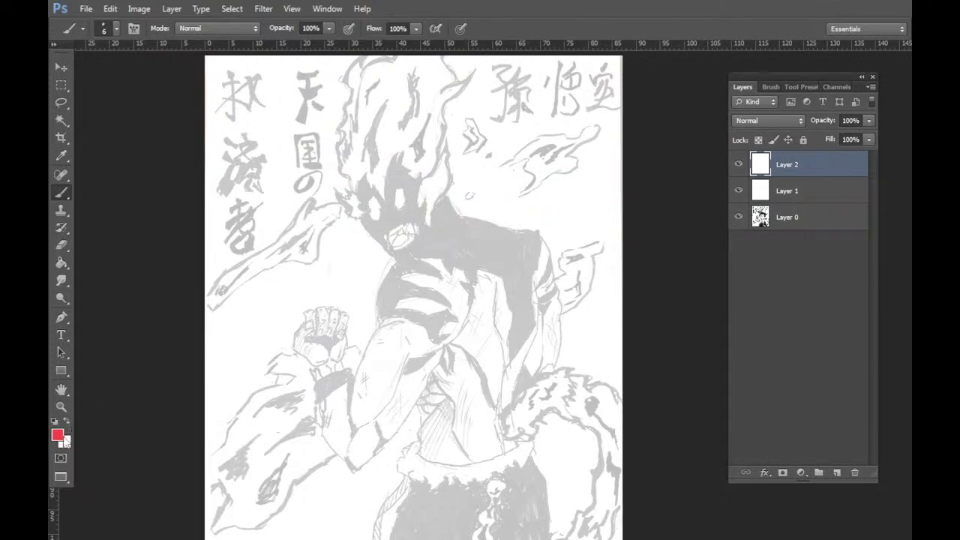
{"action": "left_click", "coordinate": [57, 434]}
{"action": "left_click_drag", "start_coordinate": [744, 250], "coordinate": [745, 261]}
{"action": "left_click_drag", "start_coordinate": [718, 205], "coordinate": [783, 172]}
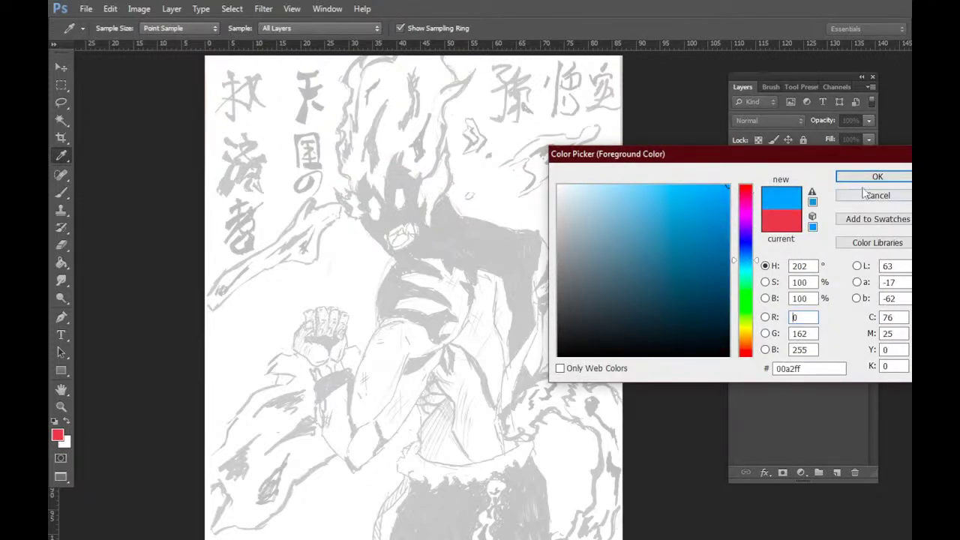
{"action": "left_click", "coordinate": [861, 179]}
{"action": "key", "text": "f"}
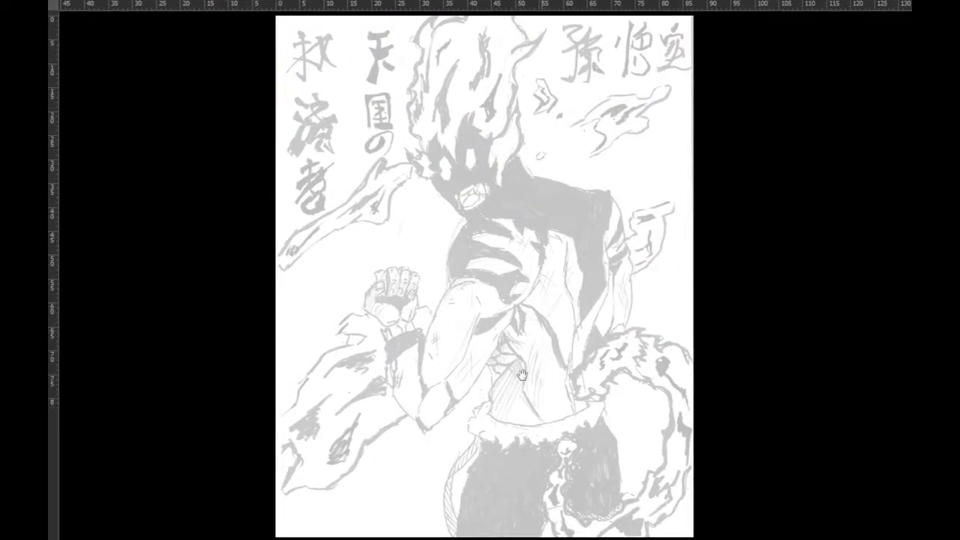
{"action": "left_click_drag", "start_coordinate": [521, 375], "coordinate": [460, 407]}
{"action": "mouse_move", "coordinate": [259, 296]}
{"action": "left_mouse_down"}
{"action": "mouse_move", "coordinate": [272, 329]}
{"action": "mouse_move", "coordinate": [345, 378]}
{"action": "left_mouse_up"}
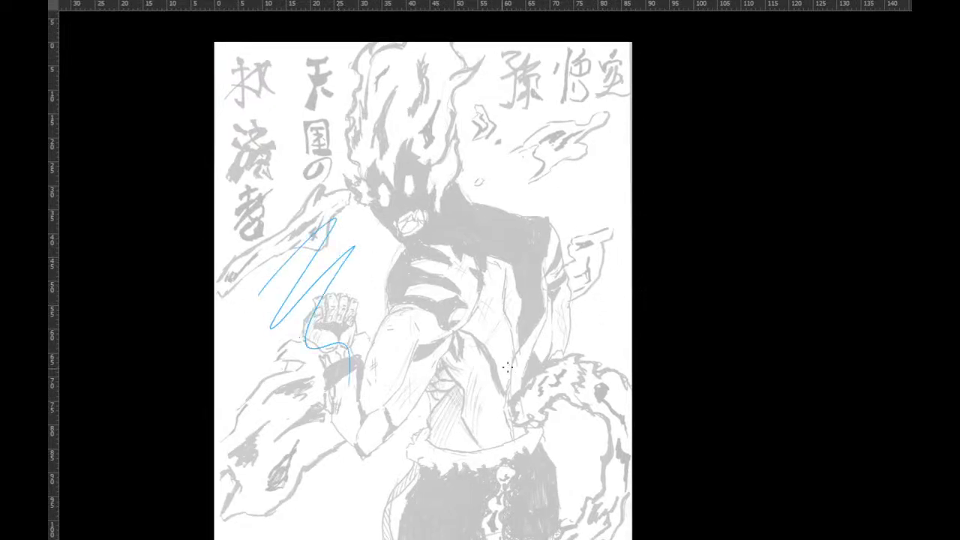
{"action": "key", "text": "ctrl+z"}
{"action": "left_click_drag", "start_coordinate": [607, 332], "coordinate": [587, 307]}
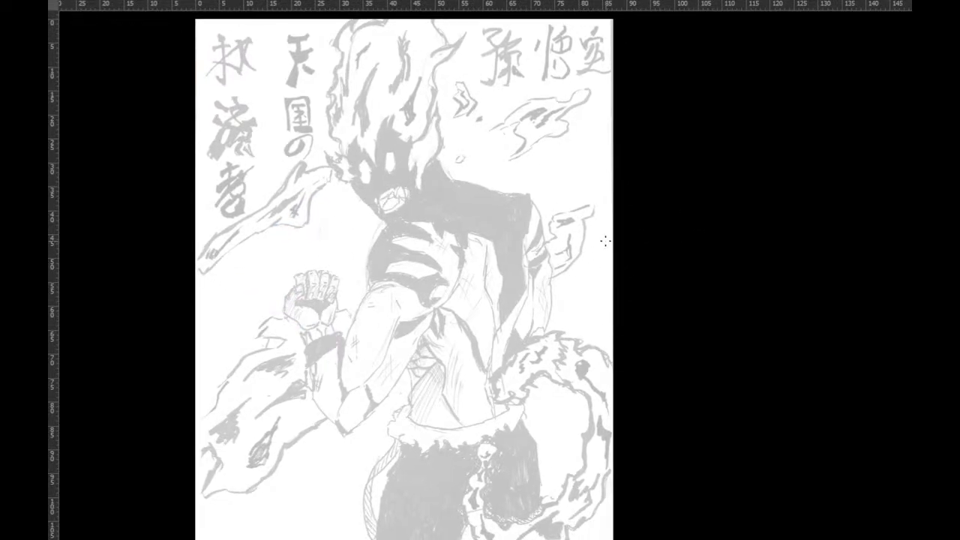
Sketch blue guide curves down the back and rear arm, and along both sides of the dark lower garment.
{"action": "left_click_drag", "start_coordinate": [488, 210], "coordinate": [497, 408]}
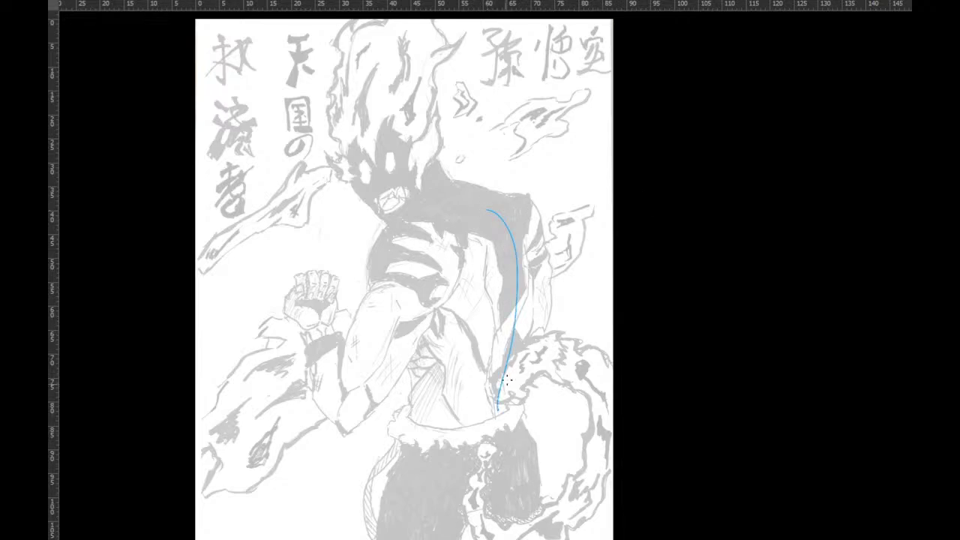
{"action": "mouse_move", "coordinate": [540, 271]}
{"action": "left_mouse_down"}
{"action": "mouse_move", "coordinate": [514, 409]}
{"action": "mouse_move", "coordinate": [508, 326]}
{"action": "left_mouse_up"}
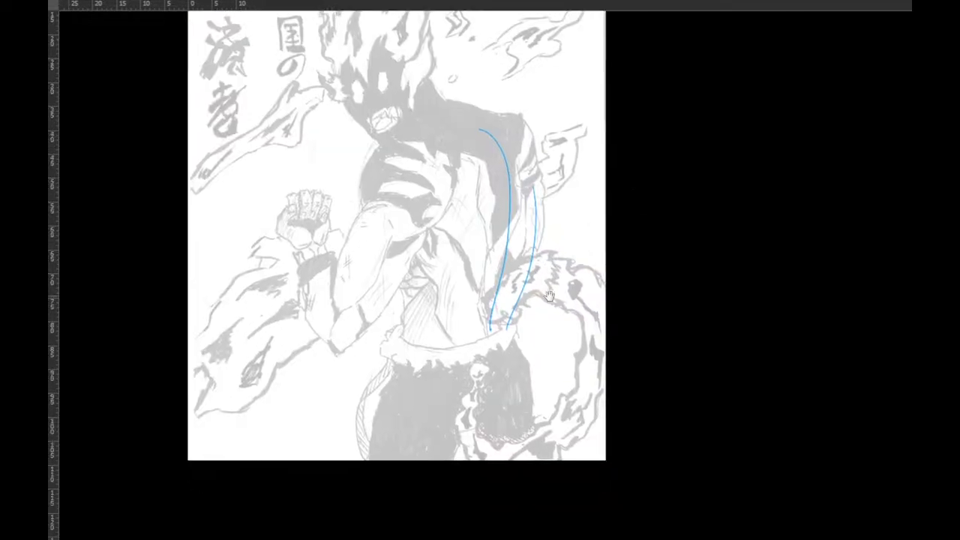
{"action": "left_click_drag", "start_coordinate": [392, 361], "coordinate": [377, 464]}
{"action": "left_click_drag", "start_coordinate": [520, 353], "coordinate": [525, 458]}
{"action": "left_click_drag", "start_coordinate": [558, 330], "coordinate": [552, 420]}
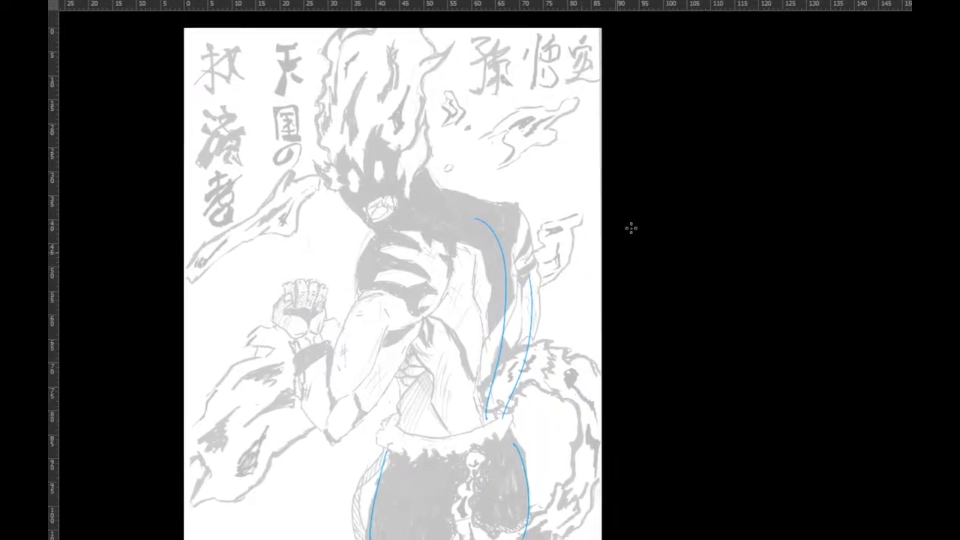
Undo the blue guide strokes on the lower garment, back and rear arm.
{"action": "key", "text": "ctrl+z"}
{"action": "key", "text": "ctrl+z"}
{"action": "key", "text": "ctrl+z"}
{"action": "key", "text": "ctrl+z"}
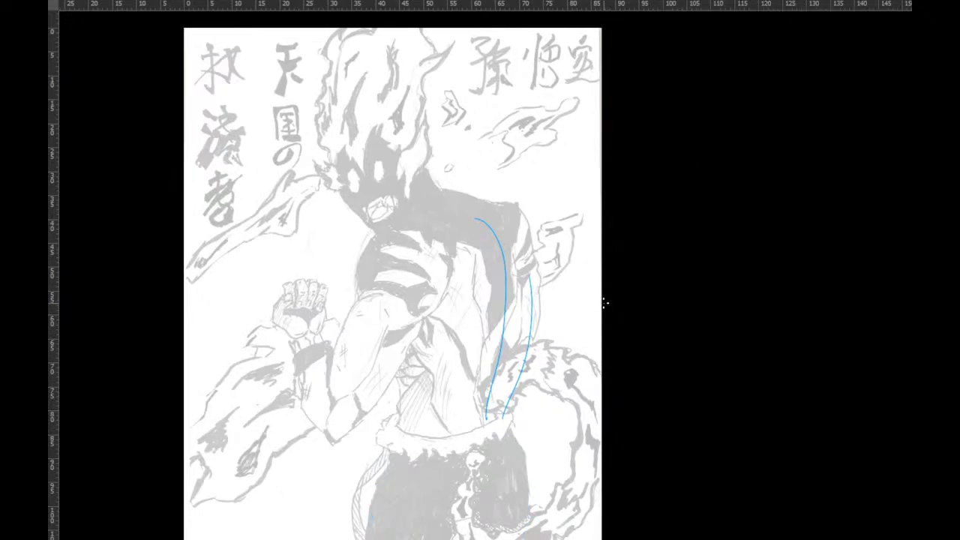
{"action": "left_click_drag", "start_coordinate": [585, 304], "coordinate": [639, 290]}
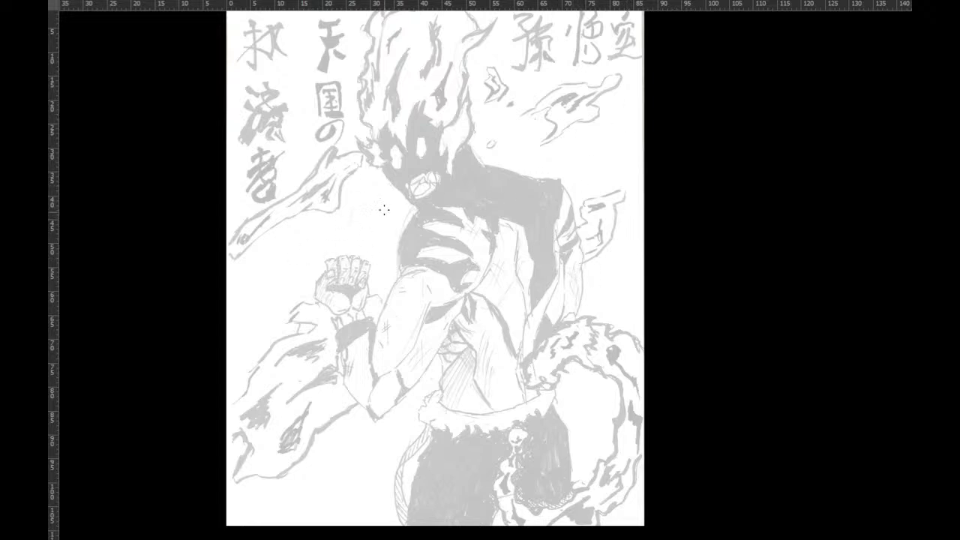
Sketch a round head with shoulder curves above the raised fist, and a second head turned sideways over the fist.
{"action": "mouse_move", "coordinate": [327, 189]}
{"action": "left_mouse_down"}
{"action": "mouse_move", "coordinate": [347, 233]}
{"action": "mouse_move", "coordinate": [327, 189]}
{"action": "mouse_move", "coordinate": [345, 201]}
{"action": "mouse_move", "coordinate": [302, 248]}
{"action": "left_mouse_up"}
{"action": "left_click_drag", "start_coordinate": [372, 242], "coordinate": [380, 208]}
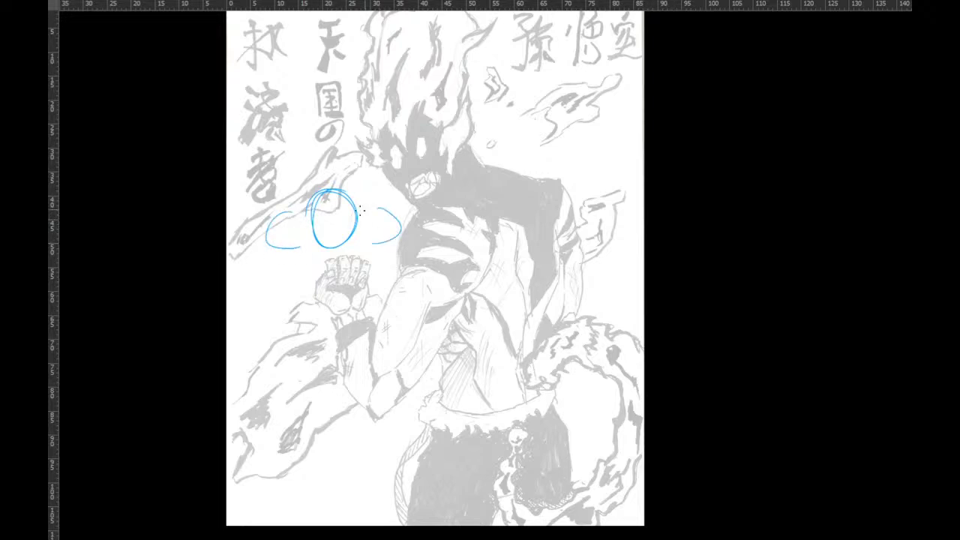
{"action": "mouse_move", "coordinate": [316, 239]}
{"action": "left_mouse_down"}
{"action": "mouse_move", "coordinate": [336, 243]}
{"action": "mouse_move", "coordinate": [331, 253]}
{"action": "mouse_move", "coordinate": [303, 247]}
{"action": "mouse_move", "coordinate": [354, 324]}
{"action": "left_mouse_up"}
{"action": "left_click_drag", "start_coordinate": [324, 279], "coordinate": [366, 285]}
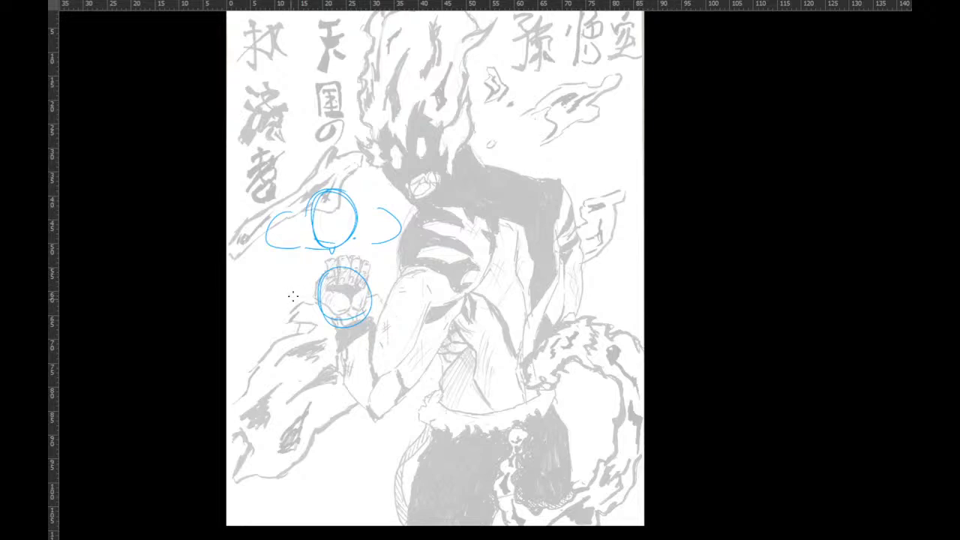
{"action": "left_click_drag", "start_coordinate": [291, 299], "coordinate": [311, 318]}
{"action": "mouse_move", "coordinate": [371, 291]}
{"action": "left_mouse_down"}
{"action": "mouse_move", "coordinate": [359, 315]}
{"action": "mouse_move", "coordinate": [367, 288]}
{"action": "mouse_move", "coordinate": [381, 300]}
{"action": "mouse_move", "coordinate": [369, 307]}
{"action": "left_mouse_up"}
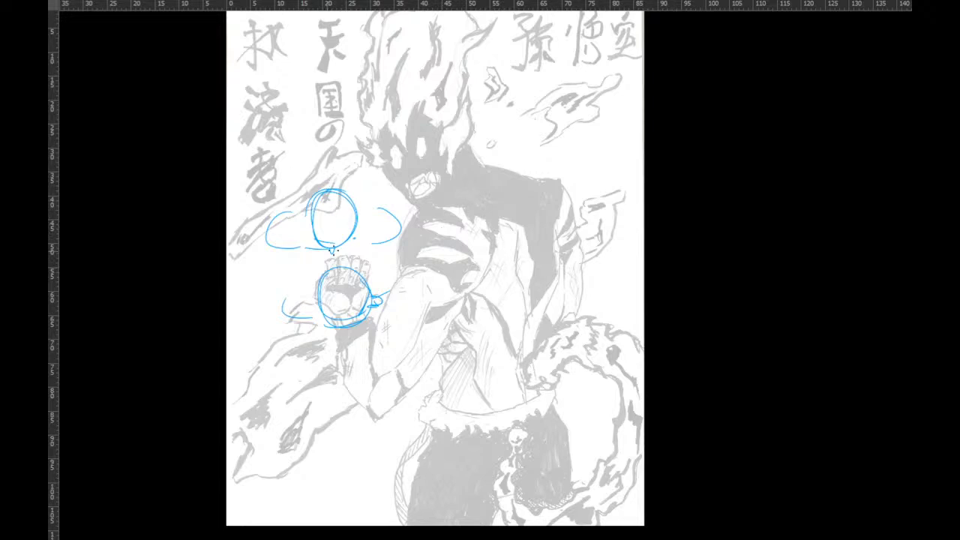
Sketch a small triangular viewpoint marker over the flaming hair.
{"action": "mouse_move", "coordinate": [409, 58]}
{"action": "left_mouse_down"}
{"action": "mouse_move", "coordinate": [430, 39]}
{"action": "mouse_move", "coordinate": [423, 81]}
{"action": "left_mouse_up"}
{"action": "mouse_move", "coordinate": [423, 78]}
{"action": "left_mouse_down"}
{"action": "mouse_move", "coordinate": [406, 61]}
{"action": "mouse_move", "coordinate": [424, 76]}
{"action": "mouse_move", "coordinate": [426, 49]}
{"action": "left_mouse_up"}
{"action": "mouse_move", "coordinate": [404, 65]}
{"action": "left_mouse_down"}
{"action": "mouse_move", "coordinate": [429, 35]}
{"action": "mouse_move", "coordinate": [426, 72]}
{"action": "left_mouse_up"}
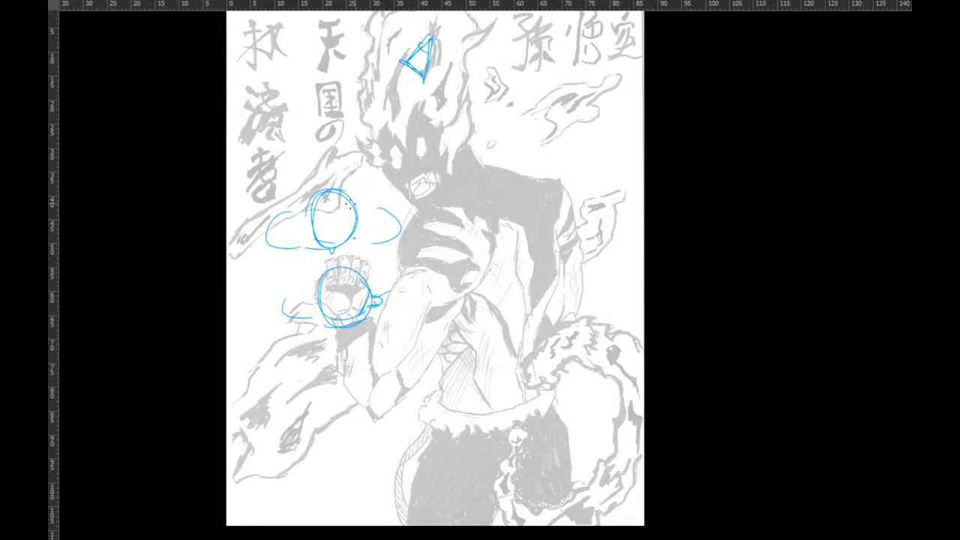
Retrace the upper head circle, draw a slanted line beside the lower one and link them to the viewpoint with long diagonal lines.
{"action": "mouse_move", "coordinate": [330, 190]}
{"action": "left_mouse_down"}
{"action": "mouse_move", "coordinate": [353, 238]}
{"action": "mouse_move", "coordinate": [315, 246]}
{"action": "mouse_move", "coordinate": [351, 237]}
{"action": "mouse_move", "coordinate": [331, 247]}
{"action": "mouse_move", "coordinate": [363, 225]}
{"action": "mouse_move", "coordinate": [346, 249]}
{"action": "left_mouse_up"}
{"action": "mouse_move", "coordinate": [372, 282]}
{"action": "left_mouse_down"}
{"action": "mouse_move", "coordinate": [334, 248]}
{"action": "mouse_move", "coordinate": [387, 293]}
{"action": "left_mouse_up"}
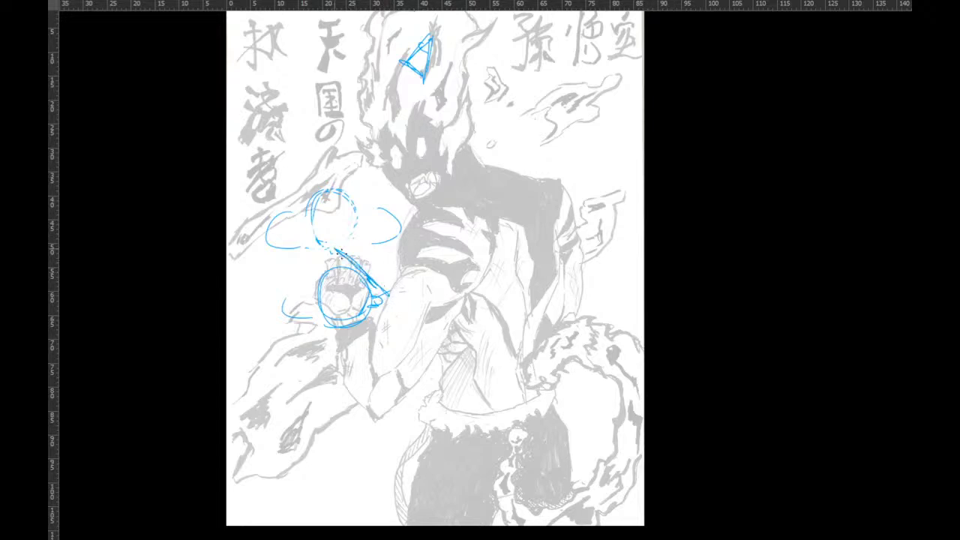
{"action": "left_click_drag", "start_coordinate": [338, 252], "coordinate": [396, 299]}
{"action": "mouse_move", "coordinate": [384, 63]}
{"action": "left_mouse_down"}
{"action": "mouse_move", "coordinate": [445, 102]}
{"action": "mouse_move", "coordinate": [321, 240]}
{"action": "left_mouse_up"}
{"action": "left_click_drag", "start_coordinate": [473, 117], "coordinate": [391, 298]}
{"action": "left_click_drag", "start_coordinate": [387, 78], "coordinate": [287, 261]}
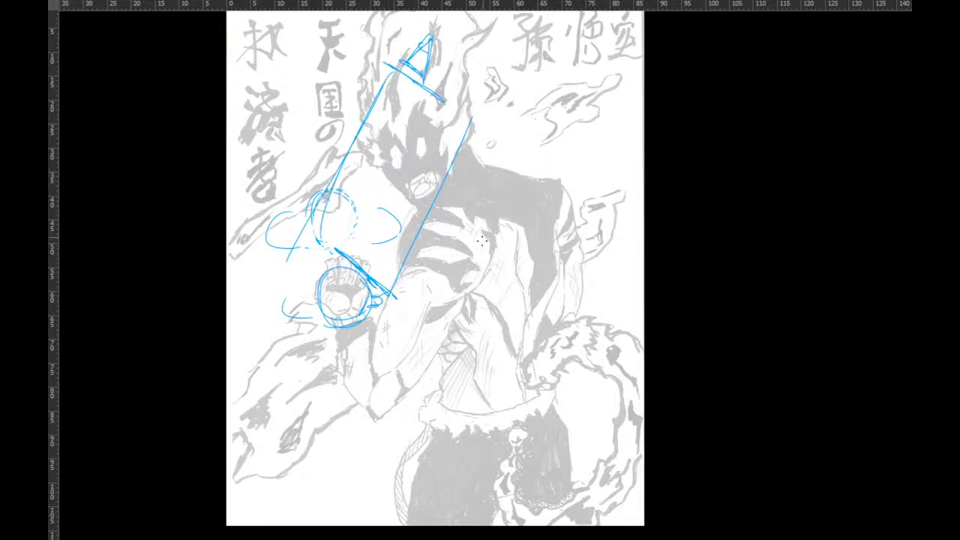
Delete the layer holding the head and viewpoint sketches and add a new blank layer.
{"action": "key", "text": "Delete"}
{"action": "key", "text": "ctrl+shift+n"}
{"action": "key", "text": "Return"}
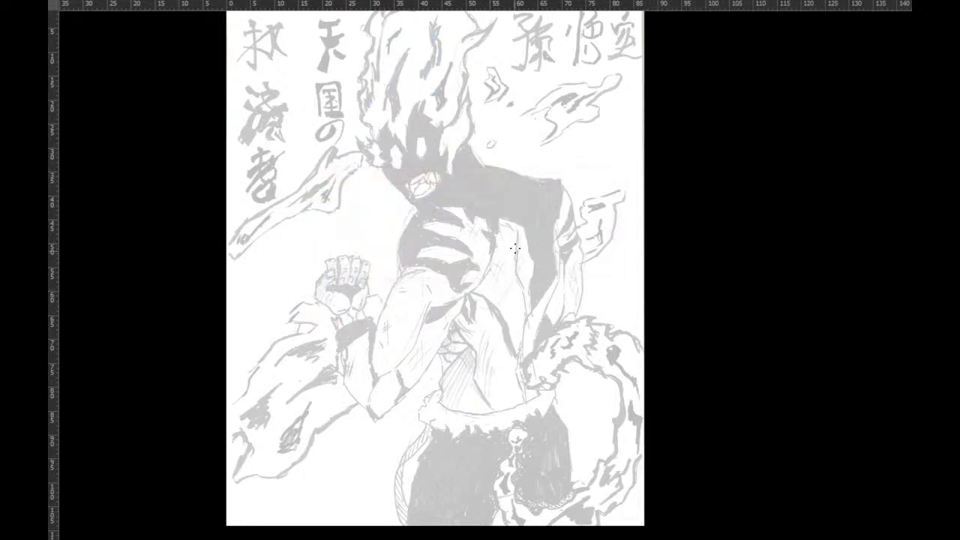
{"action": "left_click_drag", "start_coordinate": [517, 232], "coordinate": [497, 255]}
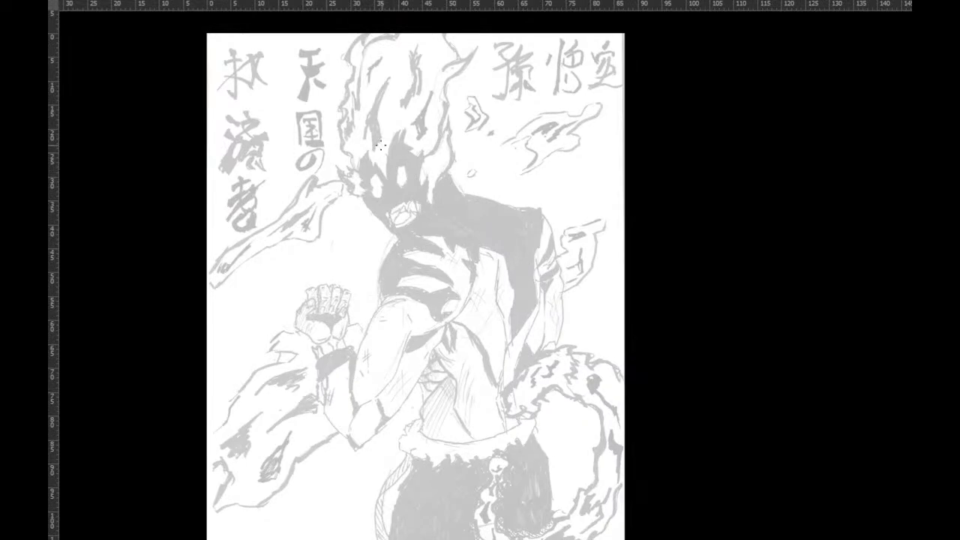
Sketch a tilted head with face guide lines and a neck line over the character's masked face.
{"action": "left_click_drag", "start_coordinate": [378, 157], "coordinate": [404, 224]}
{"action": "mouse_move", "coordinate": [356, 184]}
{"action": "left_mouse_down"}
{"action": "mouse_move", "coordinate": [390, 185]}
{"action": "mouse_move", "coordinate": [434, 144]}
{"action": "mouse_move", "coordinate": [460, 197]}
{"action": "mouse_move", "coordinate": [390, 228]}
{"action": "mouse_move", "coordinate": [414, 222]}
{"action": "mouse_move", "coordinate": [435, 165]}
{"action": "left_mouse_up"}
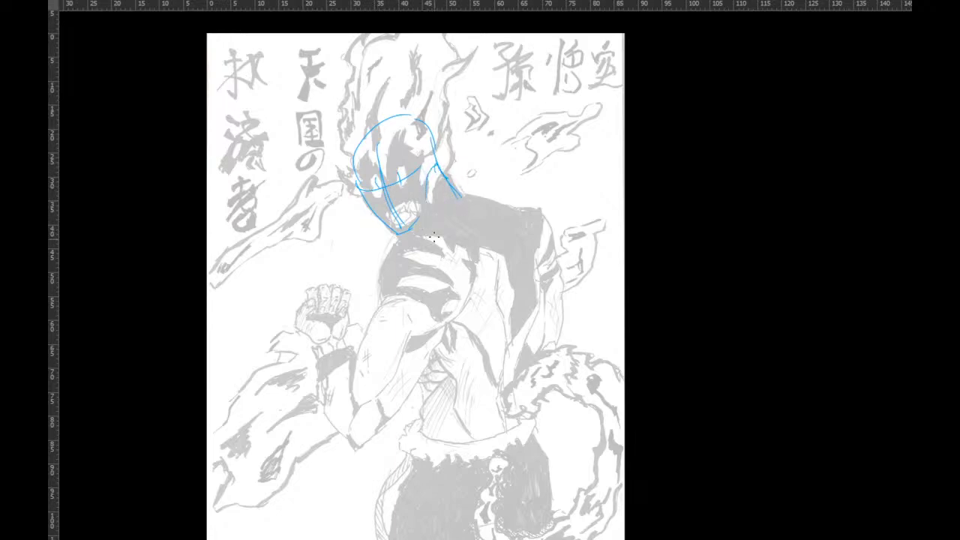
{"action": "mouse_move", "coordinate": [453, 236]}
{"action": "left_mouse_down"}
{"action": "mouse_move", "coordinate": [435, 270]}
{"action": "mouse_move", "coordinate": [453, 303]}
{"action": "left_mouse_up"}
{"action": "key", "text": "ctrl+z"}
{"action": "key", "text": "ctrl+z"}
Draw the collar line beneath the chin, an oval chest muscle and the near side of the torso down to the waist.
{"action": "left_click_drag", "start_coordinate": [418, 217], "coordinate": [416, 233]}
{"action": "mouse_move", "coordinate": [459, 198]}
{"action": "left_mouse_down"}
{"action": "mouse_move", "coordinate": [402, 257]}
{"action": "mouse_move", "coordinate": [402, 319]}
{"action": "left_mouse_up"}
{"action": "mouse_move", "coordinate": [398, 288]}
{"action": "left_mouse_down"}
{"action": "mouse_move", "coordinate": [428, 330]}
{"action": "mouse_move", "coordinate": [413, 267]}
{"action": "left_mouse_up"}
{"action": "mouse_move", "coordinate": [419, 246]}
{"action": "left_mouse_down"}
{"action": "mouse_move", "coordinate": [391, 317]}
{"action": "mouse_move", "coordinate": [402, 334]}
{"action": "left_mouse_up"}
{"action": "mouse_move", "coordinate": [387, 290]}
{"action": "left_mouse_down"}
{"action": "mouse_move", "coordinate": [405, 351]}
{"action": "mouse_move", "coordinate": [404, 418]}
{"action": "left_mouse_up"}
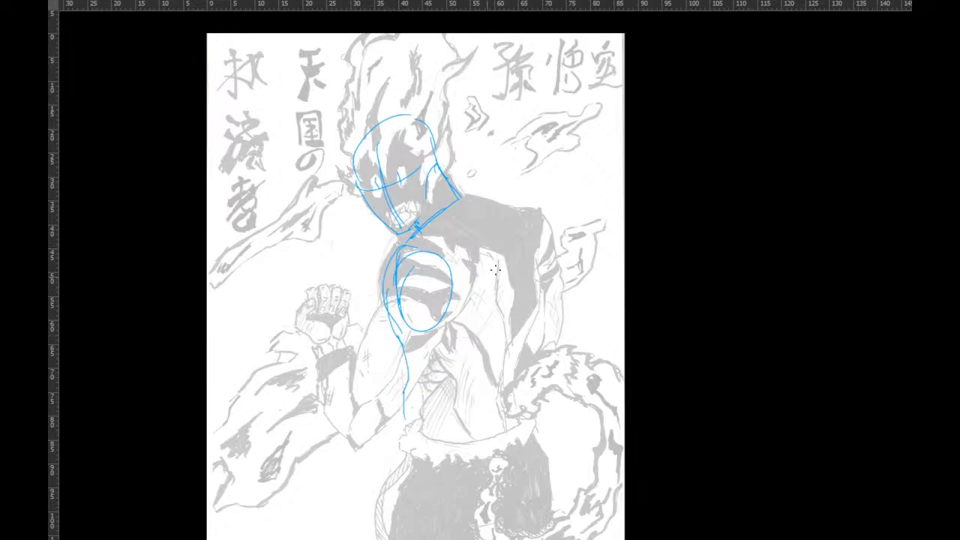
Draw the far shoulder slope and two long curves running down the torso to the belt.
{"action": "left_click_drag", "start_coordinate": [468, 196], "coordinate": [555, 239]}
{"action": "left_click_drag", "start_coordinate": [469, 197], "coordinate": [523, 289]}
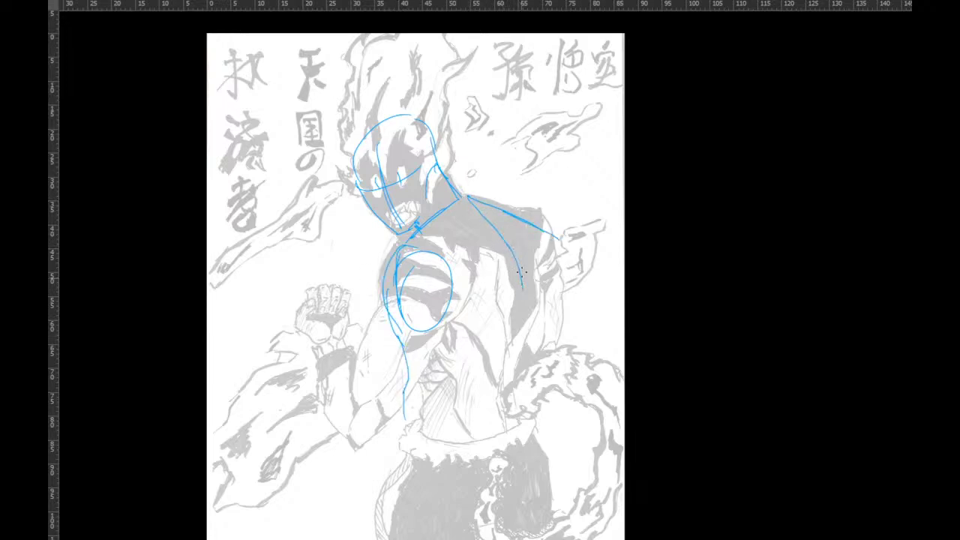
{"action": "mouse_move", "coordinate": [495, 226]}
{"action": "left_mouse_down"}
{"action": "mouse_move", "coordinate": [527, 282]}
{"action": "mouse_move", "coordinate": [510, 405]}
{"action": "mouse_move", "coordinate": [552, 256]}
{"action": "left_mouse_up"}
{"action": "left_click_drag", "start_coordinate": [523, 219], "coordinate": [555, 266]}
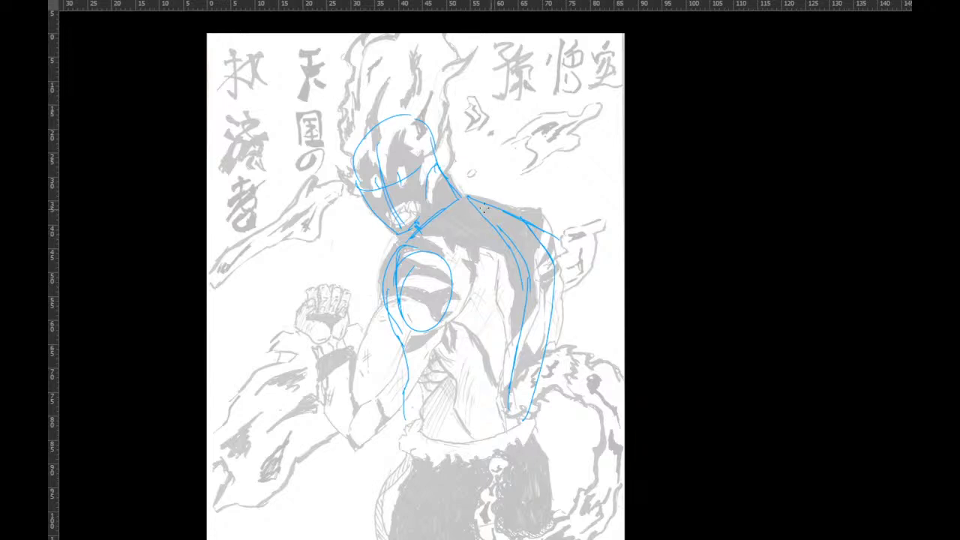
{"action": "left_click_drag", "start_coordinate": [457, 193], "coordinate": [480, 211]}
Delete the layer holding the head and torso sketch and add a new blank layer.
{"action": "key", "text": "Delete"}
{"action": "key", "text": "ctrl+shift+n"}
{"action": "key", "text": "Return"}
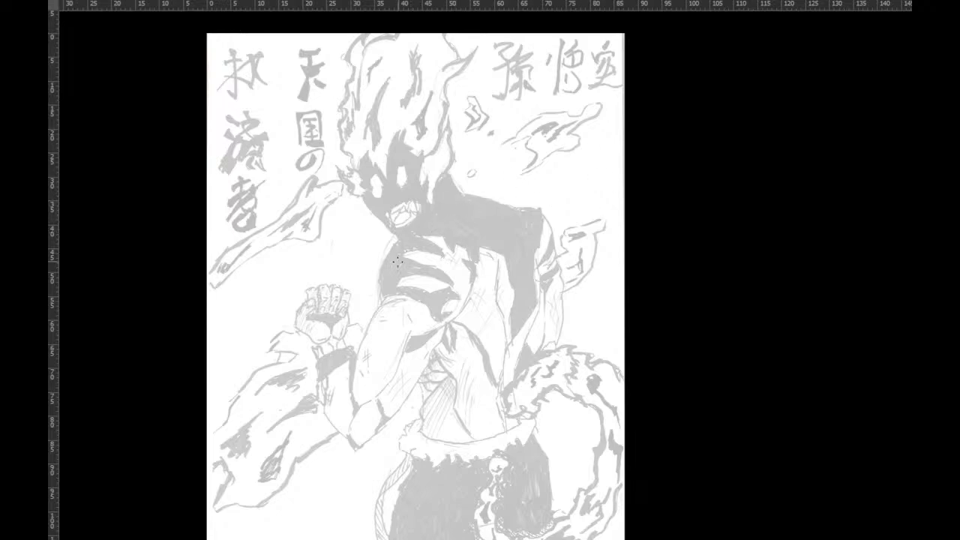
Sketch the torso with sloping shoulders, an oval near chest muscle and both sides curving down to the waist.
{"action": "mouse_move", "coordinate": [411, 240]}
{"action": "left_mouse_down"}
{"action": "mouse_move", "coordinate": [389, 311]}
{"action": "mouse_move", "coordinate": [416, 386]}
{"action": "mouse_move", "coordinate": [412, 434]}
{"action": "left_mouse_up"}
{"action": "mouse_move", "coordinate": [417, 235]}
{"action": "left_mouse_down"}
{"action": "mouse_move", "coordinate": [463, 204]}
{"action": "mouse_move", "coordinate": [551, 226]}
{"action": "mouse_move", "coordinate": [424, 241]}
{"action": "mouse_move", "coordinate": [418, 334]}
{"action": "left_mouse_up"}
{"action": "mouse_move", "coordinate": [501, 217]}
{"action": "left_mouse_down"}
{"action": "mouse_move", "coordinate": [534, 279]}
{"action": "mouse_move", "coordinate": [513, 429]}
{"action": "left_mouse_up"}
{"action": "left_click_drag", "start_coordinate": [537, 399], "coordinate": [530, 421]}
{"action": "left_click_drag", "start_coordinate": [554, 351], "coordinate": [537, 219]}
{"action": "left_click_drag", "start_coordinate": [537, 220], "coordinate": [563, 323]}
{"action": "left_click_drag", "start_coordinate": [488, 210], "coordinate": [531, 263]}
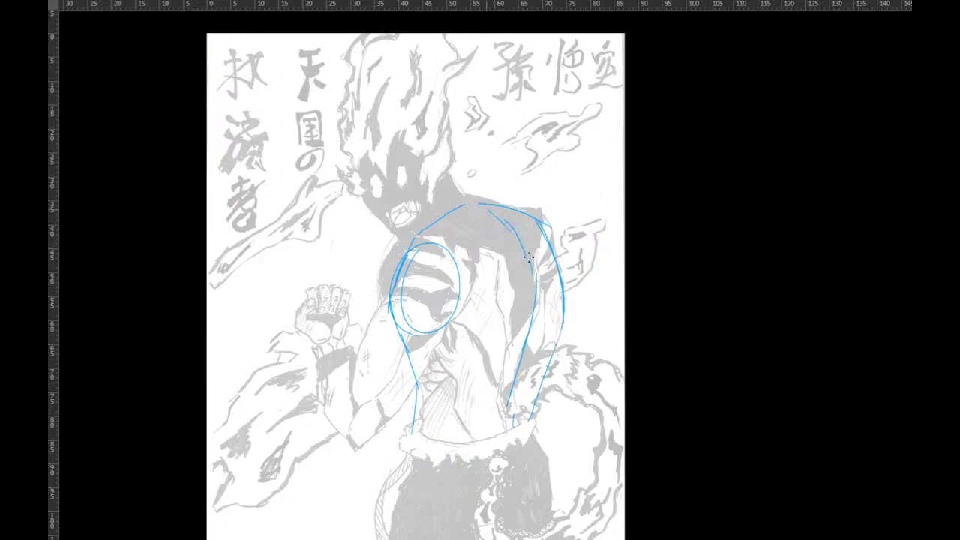
Retrace the torso's curved centre line and add the lower curve of the far chest muscle with a small side mark.
{"action": "mouse_move", "coordinate": [505, 216]}
{"action": "left_mouse_down"}
{"action": "mouse_move", "coordinate": [523, 252]}
{"action": "mouse_move", "coordinate": [499, 435]}
{"action": "left_mouse_up"}
{"action": "left_click_drag", "start_coordinate": [499, 433], "coordinate": [532, 254]}
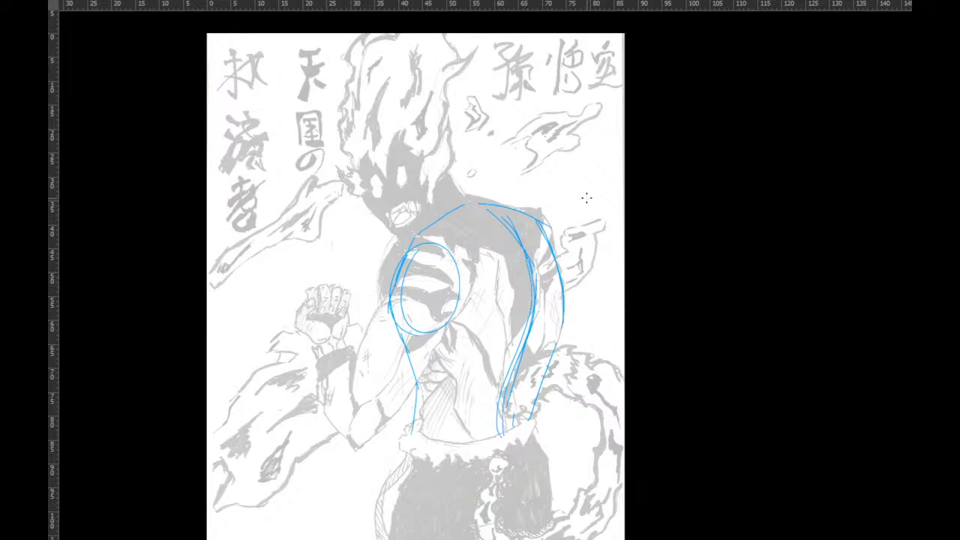
{"action": "mouse_move", "coordinate": [525, 255]}
{"action": "left_mouse_down"}
{"action": "mouse_move", "coordinate": [475, 294]}
{"action": "mouse_move", "coordinate": [496, 326]}
{"action": "left_mouse_up"}
{"action": "left_click_drag", "start_coordinate": [561, 296], "coordinate": [549, 318]}
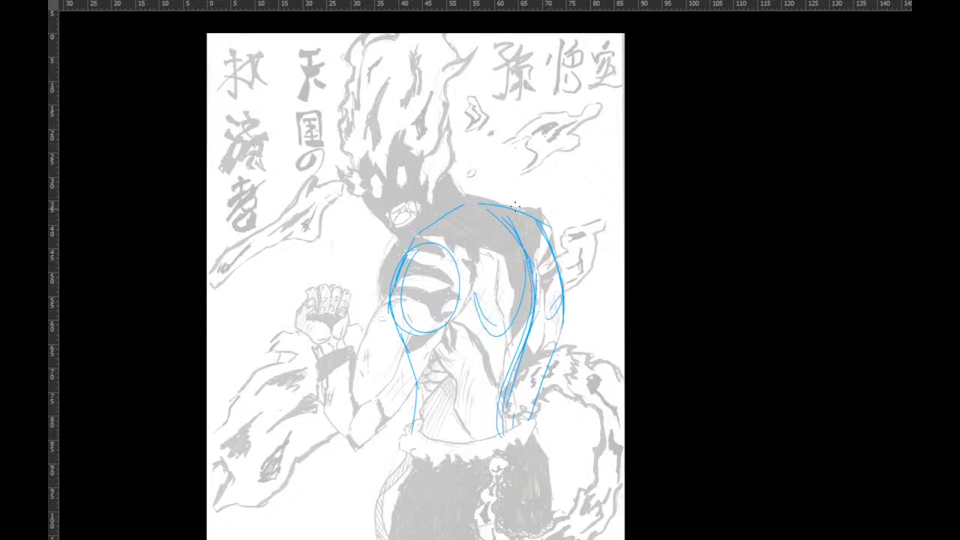
Sketch an upright head above the shoulders with neck lines, an ear and curved collarbone strokes.
{"action": "mouse_move", "coordinate": [523, 241]}
{"action": "left_mouse_down"}
{"action": "mouse_move", "coordinate": [466, 191]}
{"action": "mouse_move", "coordinate": [473, 201]}
{"action": "mouse_move", "coordinate": [437, 102]}
{"action": "mouse_move", "coordinate": [472, 116]}
{"action": "mouse_move", "coordinate": [394, 165]}
{"action": "mouse_move", "coordinate": [416, 218]}
{"action": "left_mouse_up"}
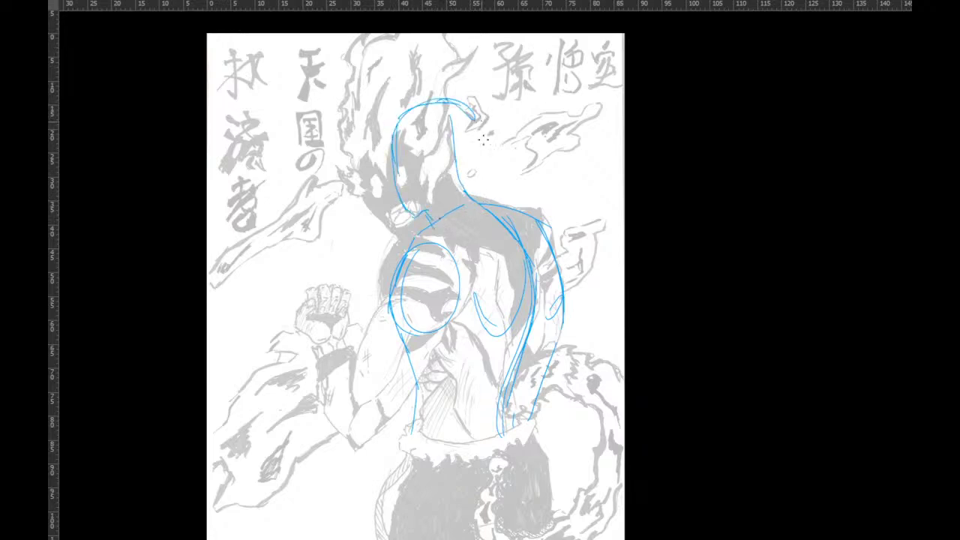
{"action": "left_click_drag", "start_coordinate": [481, 118], "coordinate": [489, 202]}
{"action": "left_click_drag", "start_coordinate": [411, 158], "coordinate": [417, 175]}
{"action": "mouse_move", "coordinate": [480, 180]}
{"action": "left_mouse_down"}
{"action": "mouse_move", "coordinate": [434, 219]}
{"action": "mouse_move", "coordinate": [481, 180]}
{"action": "mouse_move", "coordinate": [432, 194]}
{"action": "mouse_move", "coordinate": [507, 222]}
{"action": "mouse_move", "coordinate": [479, 180]}
{"action": "left_mouse_up"}
{"action": "mouse_move", "coordinate": [443, 220]}
{"action": "left_mouse_down"}
{"action": "mouse_move", "coordinate": [436, 247]}
{"action": "mouse_move", "coordinate": [465, 249]}
{"action": "mouse_move", "coordinate": [504, 275]}
{"action": "mouse_move", "coordinate": [547, 229]}
{"action": "left_mouse_up"}
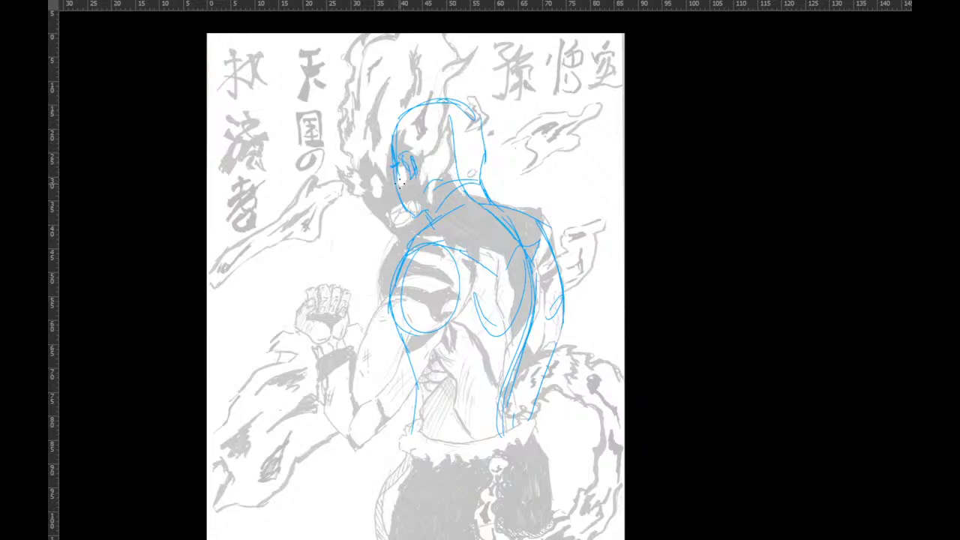
Sketch large hair spikes radiating from both sides and the crown of the upright head.
{"action": "left_click_drag", "start_coordinate": [390, 185], "coordinate": [413, 218]}
{"action": "left_click_drag", "start_coordinate": [420, 183], "coordinate": [502, 182]}
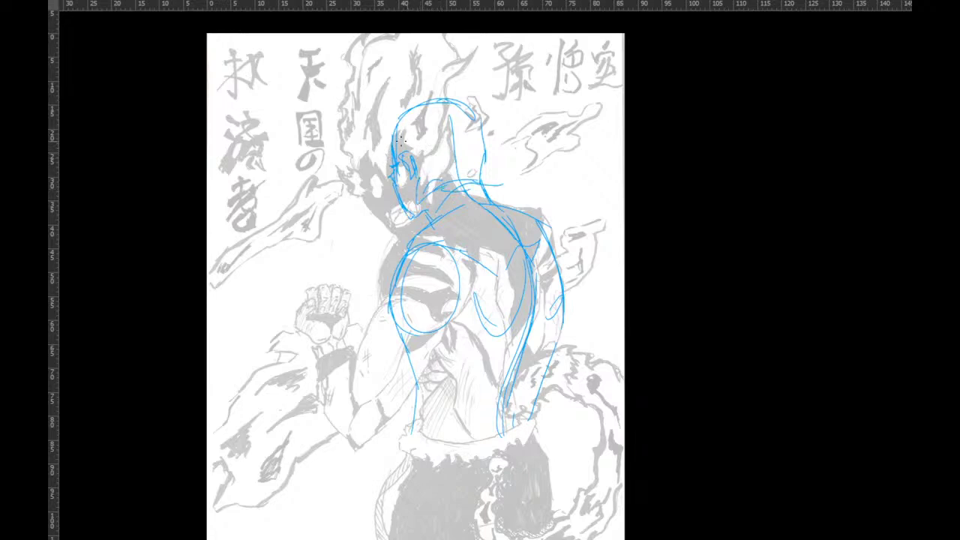
{"action": "mouse_move", "coordinate": [390, 159]}
{"action": "left_mouse_down"}
{"action": "mouse_move", "coordinate": [333, 148]}
{"action": "mouse_move", "coordinate": [327, 105]}
{"action": "mouse_move", "coordinate": [422, 46]}
{"action": "mouse_move", "coordinate": [494, 134]}
{"action": "mouse_move", "coordinate": [537, 135]}
{"action": "mouse_move", "coordinate": [545, 149]}
{"action": "mouse_move", "coordinate": [504, 182]}
{"action": "left_mouse_up"}
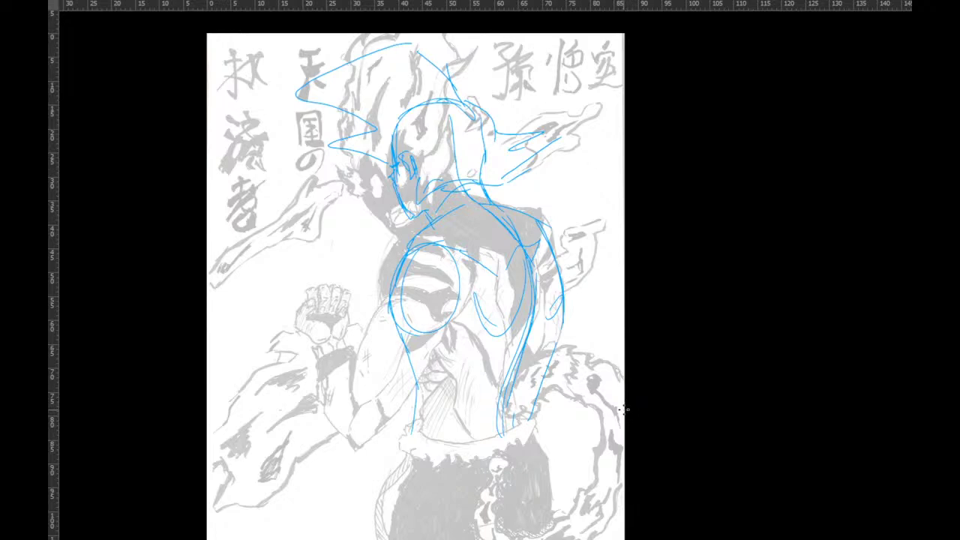
Undo the hair spikes and the last ear and collarbone strokes.
{"action": "key", "text": "ctrl+z"}
{"action": "key", "text": "ctrl+z"}
{"action": "key", "text": "ctrl+z"}
{"action": "key", "text": "ctrl+z"}
{"action": "key", "text": "ctrl+z"}
{"action": "key", "text": "ctrl+z"}
{"action": "key", "text": "ctrl+z"}
{"action": "key", "text": "ctrl+z"}
{"action": "key", "text": "ctrl+z"}
{"action": "key", "text": "ctrl+z"}
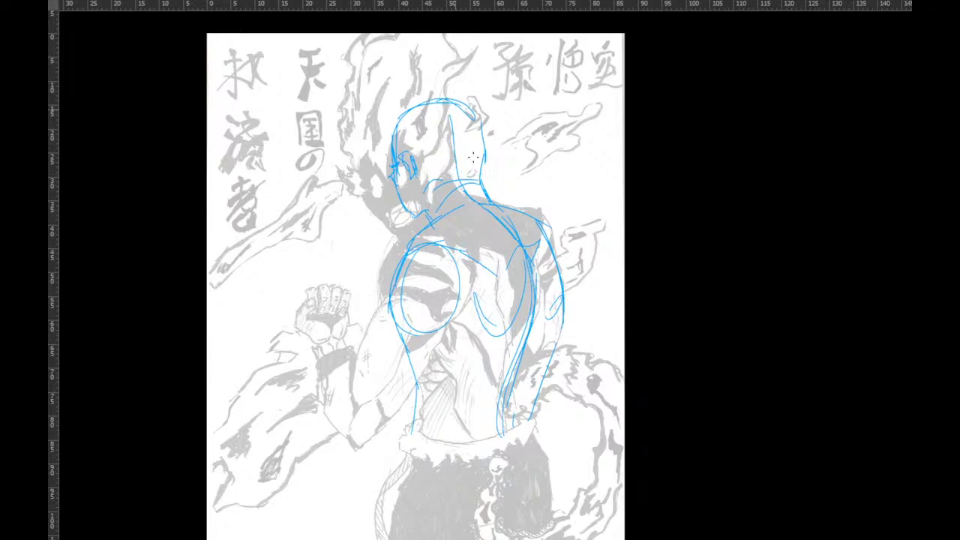
{"action": "key", "text": "ctrl+z"}
{"action": "key", "text": "ctrl+z"}
{"action": "key", "text": "ctrl+z"}
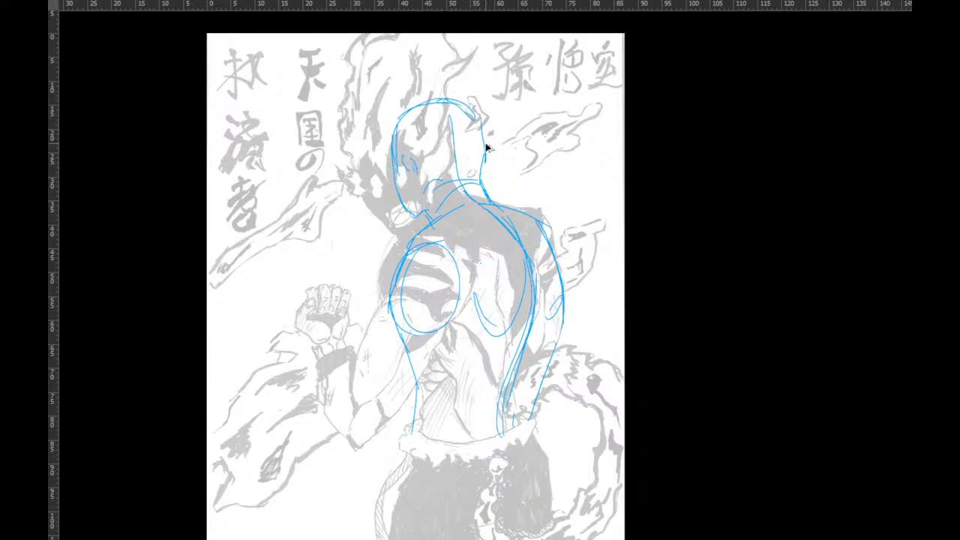
Enlarge the brush tip and place a dot on the upper chest.
{"action": "right_click", "coordinate": [486, 154]}
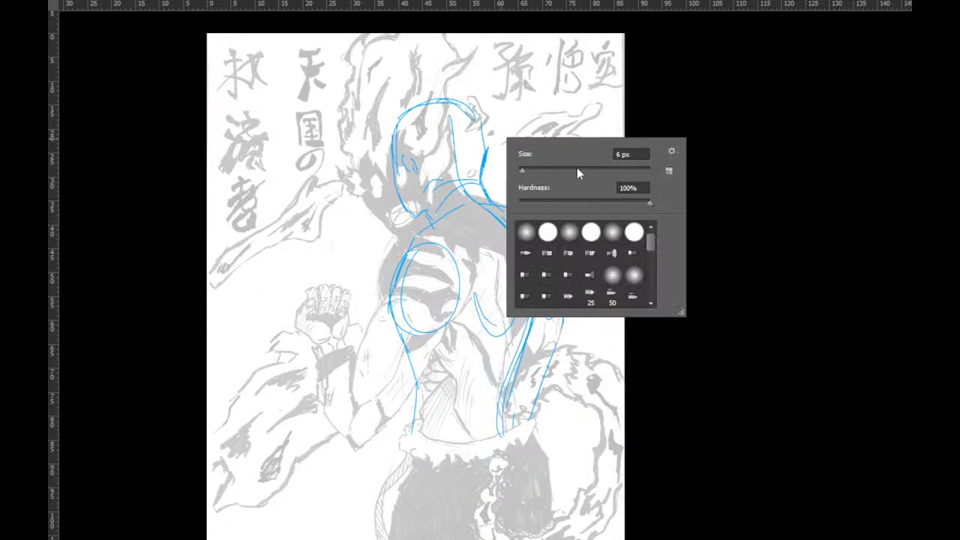
{"action": "left_click", "coordinate": [562, 170]}
{"action": "key", "text": "Return"}
{"action": "left_click", "coordinate": [486, 225]}
{"action": "left_click", "coordinate": [488, 226]}
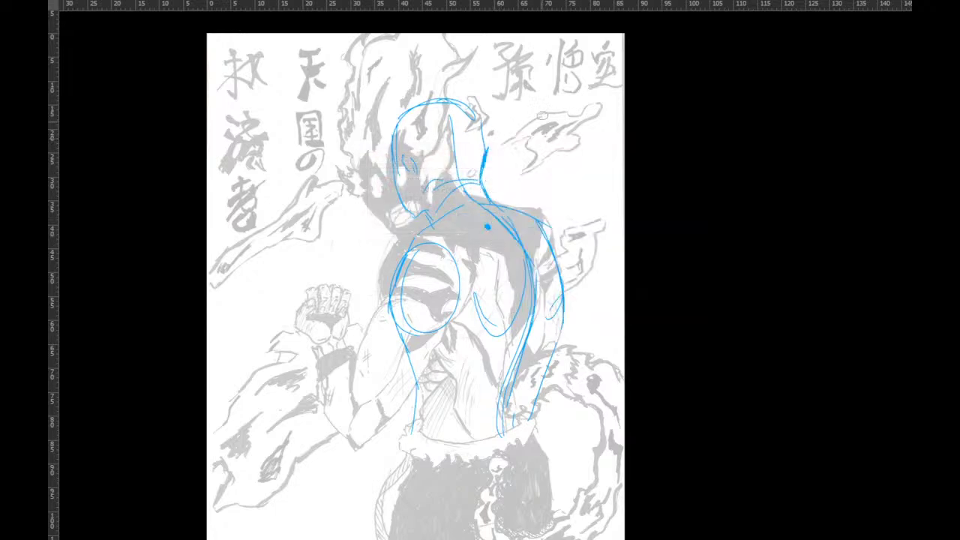
Erase the upright head outline above the neck with an enlarged eraser tip.
{"action": "right_click", "coordinate": [506, 159]}
{"action": "left_click", "coordinate": [538, 197]}
{"action": "left_click", "coordinate": [548, 140]}
{"action": "mouse_move", "coordinate": [484, 174]}
{"action": "left_mouse_down"}
{"action": "mouse_move", "coordinate": [486, 149]}
{"action": "mouse_move", "coordinate": [403, 114]}
{"action": "mouse_move", "coordinate": [398, 203]}
{"action": "mouse_move", "coordinate": [468, 105]}
{"action": "left_mouse_up"}
{"action": "right_click", "coordinate": [491, 141]}
{"action": "left_click", "coordinate": [536, 175]}
{"action": "left_click", "coordinate": [486, 153]}
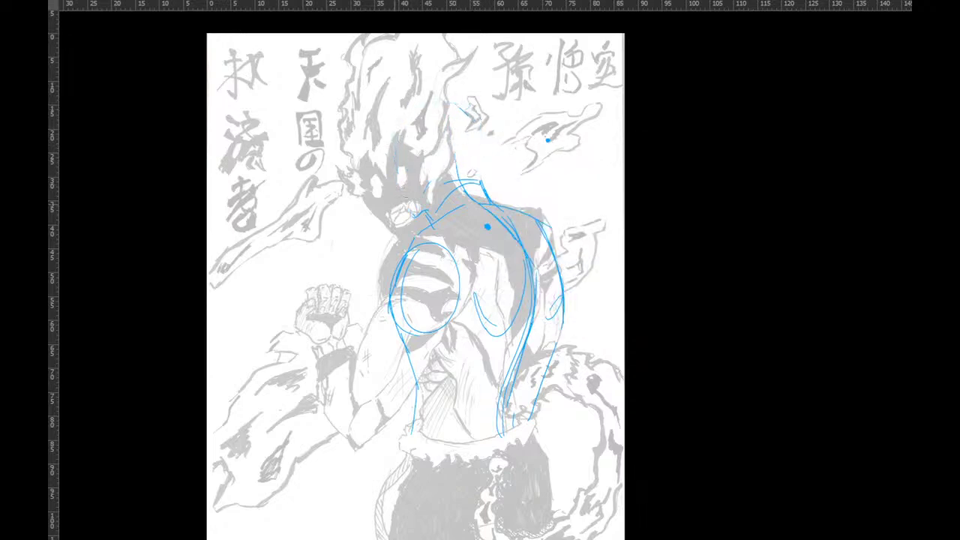
Clean up the near neck and shoulder lines, adjust the tip size and redraw the line from shoulder to jaw.
{"action": "left_click_drag", "start_coordinate": [441, 205], "coordinate": [412, 242]}
{"action": "right_click", "coordinate": [466, 207]}
{"action": "left_click", "coordinate": [483, 238]}
{"action": "key", "text": "Return"}
{"action": "key", "text": "ctrl+z"}
{"action": "mouse_move", "coordinate": [437, 203]}
{"action": "left_mouse_down"}
{"action": "mouse_move", "coordinate": [408, 252]}
{"action": "mouse_move", "coordinate": [448, 214]}
{"action": "mouse_move", "coordinate": [428, 234]}
{"action": "mouse_move", "coordinate": [447, 156]}
{"action": "left_mouse_up"}
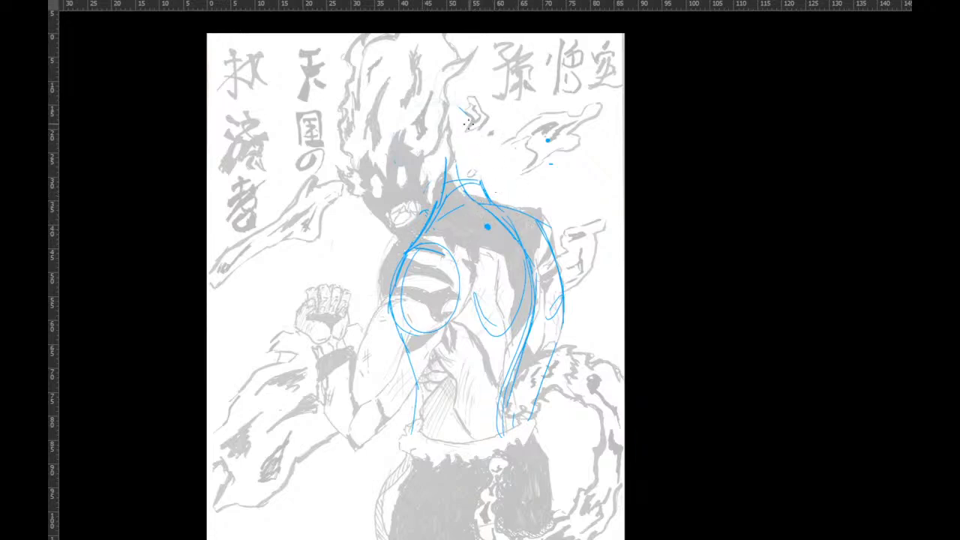
Sketch a front-view head study with a face cross and one neck side over the calligraphy and lower flame.
{"action": "mouse_move", "coordinate": [304, 150]}
{"action": "left_mouse_down"}
{"action": "mouse_move", "coordinate": [260, 260]}
{"action": "mouse_move", "coordinate": [337, 180]}
{"action": "mouse_move", "coordinate": [289, 253]}
{"action": "left_mouse_up"}
{"action": "mouse_move", "coordinate": [253, 226]}
{"action": "left_mouse_down"}
{"action": "mouse_move", "coordinate": [312, 218]}
{"action": "mouse_move", "coordinate": [267, 231]}
{"action": "left_mouse_up"}
{"action": "left_click_drag", "start_coordinate": [306, 213], "coordinate": [309, 224]}
{"action": "left_click_drag", "start_coordinate": [253, 267], "coordinate": [262, 334]}
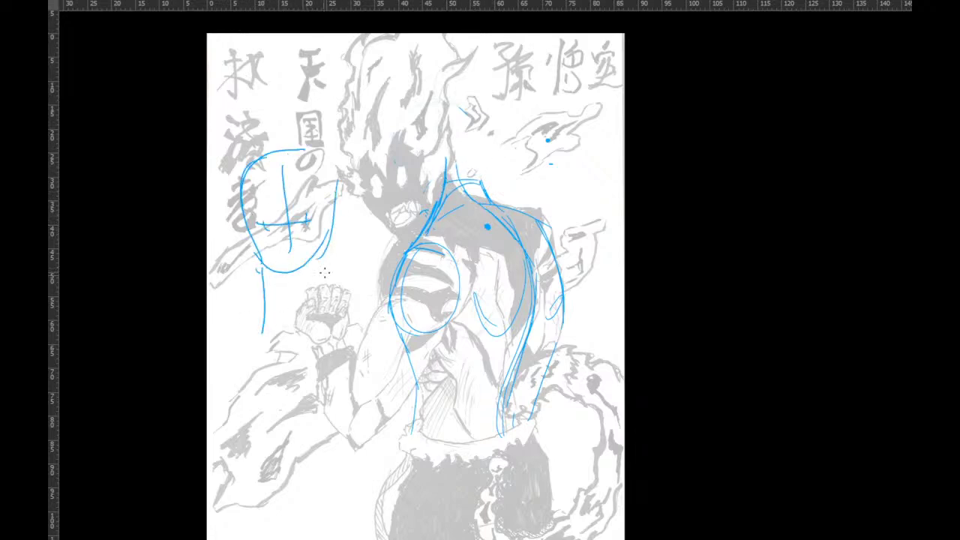
Add the V-shaped neck muscles, collarbones and far shoulder line beneath the head study.
{"action": "mouse_move", "coordinate": [320, 260]}
{"action": "left_mouse_down"}
{"action": "mouse_move", "coordinate": [327, 314]}
{"action": "mouse_move", "coordinate": [335, 225]}
{"action": "mouse_move", "coordinate": [291, 330]}
{"action": "left_mouse_up"}
{"action": "left_click_drag", "start_coordinate": [272, 273], "coordinate": [292, 336]}
{"action": "mouse_move", "coordinate": [258, 264]}
{"action": "left_mouse_down"}
{"action": "mouse_move", "coordinate": [274, 342]}
{"action": "mouse_move", "coordinate": [288, 348]}
{"action": "mouse_move", "coordinate": [305, 336]}
{"action": "left_mouse_up"}
{"action": "left_click_drag", "start_coordinate": [302, 338], "coordinate": [339, 330]}
{"action": "mouse_move", "coordinate": [333, 258]}
{"action": "left_mouse_down"}
{"action": "mouse_move", "coordinate": [334, 314]}
{"action": "mouse_move", "coordinate": [366, 324]}
{"action": "left_mouse_up"}
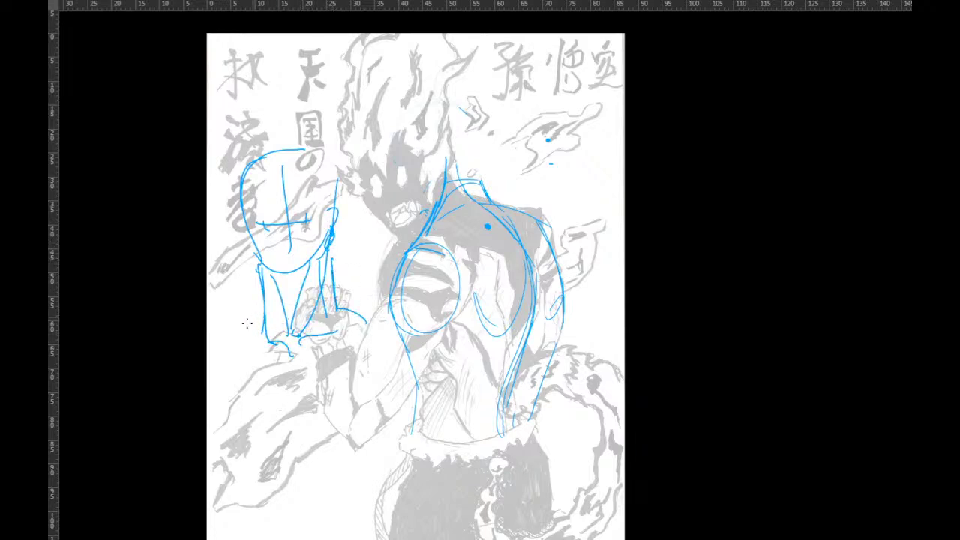
Draw the sloping trapezius lines on both sides of the study's neck and reinforce the neck muscles.
{"action": "left_click_drag", "start_coordinate": [262, 306], "coordinate": [239, 336]}
{"action": "left_click_drag", "start_coordinate": [267, 279], "coordinate": [237, 342]}
{"action": "left_click_drag", "start_coordinate": [336, 296], "coordinate": [349, 315]}
{"action": "mouse_move", "coordinate": [327, 264]}
{"action": "left_mouse_down"}
{"action": "mouse_move", "coordinate": [305, 330]}
{"action": "mouse_move", "coordinate": [294, 330]}
{"action": "left_mouse_up"}
{"action": "left_click_drag", "start_coordinate": [319, 292], "coordinate": [311, 315]}
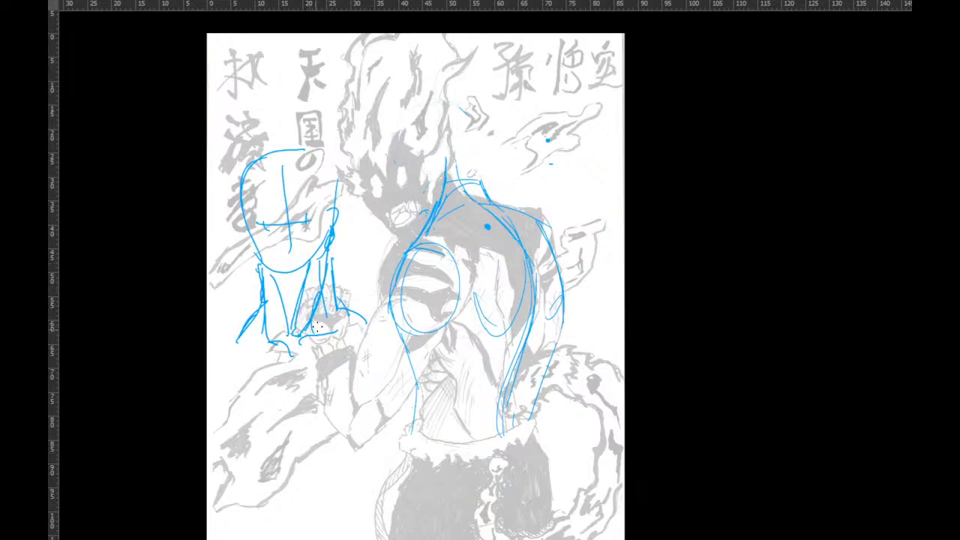
Sketch a second head study below the first with a face outline, jaw, ear curve and neck lines.
{"action": "left_click_drag", "start_coordinate": [291, 389], "coordinate": [266, 457]}
{"action": "left_click_drag", "start_coordinate": [377, 348], "coordinate": [443, 215]}
{"action": "mouse_move", "coordinate": [331, 328]}
{"action": "left_mouse_down"}
{"action": "mouse_move", "coordinate": [329, 341]}
{"action": "mouse_move", "coordinate": [359, 372]}
{"action": "left_mouse_up"}
{"action": "mouse_move", "coordinate": [358, 372]}
{"action": "left_mouse_down"}
{"action": "mouse_move", "coordinate": [411, 346]}
{"action": "mouse_move", "coordinate": [381, 389]}
{"action": "left_mouse_up"}
{"action": "mouse_move", "coordinate": [404, 357]}
{"action": "left_mouse_down"}
{"action": "mouse_move", "coordinate": [390, 415]}
{"action": "mouse_move", "coordinate": [428, 408]}
{"action": "mouse_move", "coordinate": [393, 396]}
{"action": "left_mouse_up"}
{"action": "mouse_move", "coordinate": [406, 296]}
{"action": "left_mouse_down"}
{"action": "mouse_move", "coordinate": [411, 290]}
{"action": "mouse_move", "coordinate": [433, 330]}
{"action": "left_mouse_up"}
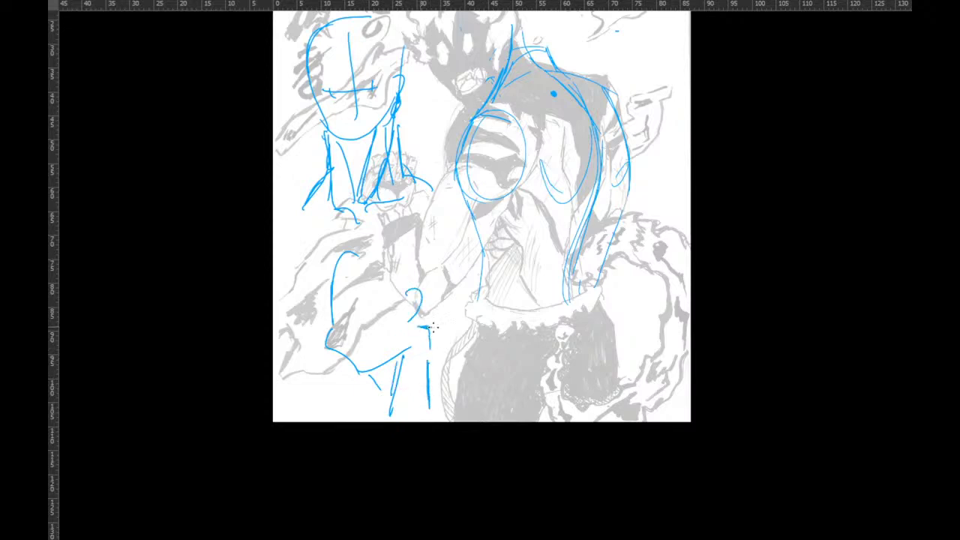
Add a crossed circle behind the second study's jaw, a back-of-head curve and a diagonal neck muscle line.
{"action": "left_click_drag", "start_coordinate": [451, 284], "coordinate": [429, 325]}
{"action": "left_click_drag", "start_coordinate": [441, 261], "coordinate": [447, 293]}
{"action": "left_click_drag", "start_coordinate": [434, 336], "coordinate": [453, 372]}
{"action": "mouse_move", "coordinate": [419, 314]}
{"action": "left_mouse_down"}
{"action": "mouse_move", "coordinate": [424, 327]}
{"action": "mouse_move", "coordinate": [433, 312]}
{"action": "mouse_move", "coordinate": [429, 327]}
{"action": "left_mouse_up"}
{"action": "left_click_drag", "start_coordinate": [506, 315], "coordinate": [456, 377]}
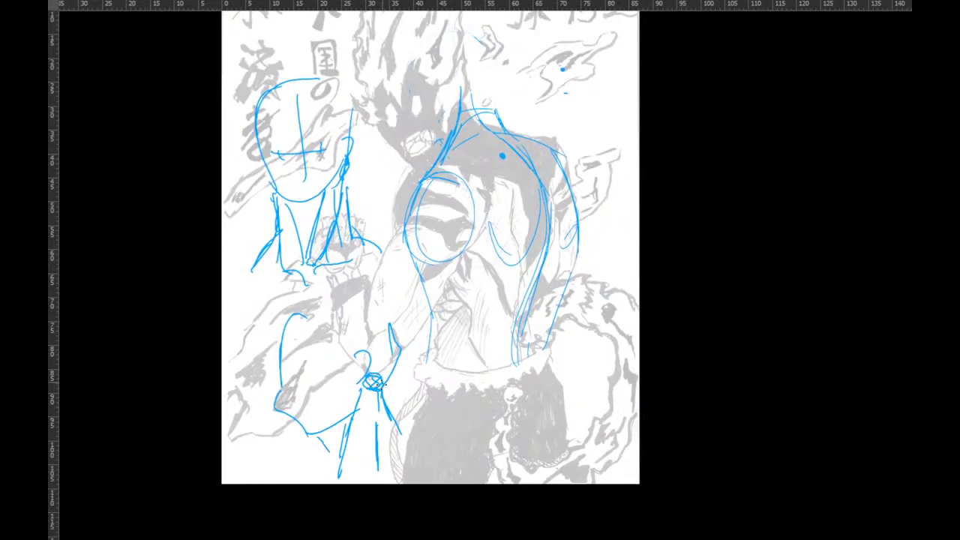
Sketch a new lowered head above the torso with the skull, face side and jaw, undoing the last stray strokes.
{"action": "left_click_drag", "start_coordinate": [494, 319], "coordinate": [483, 430]}
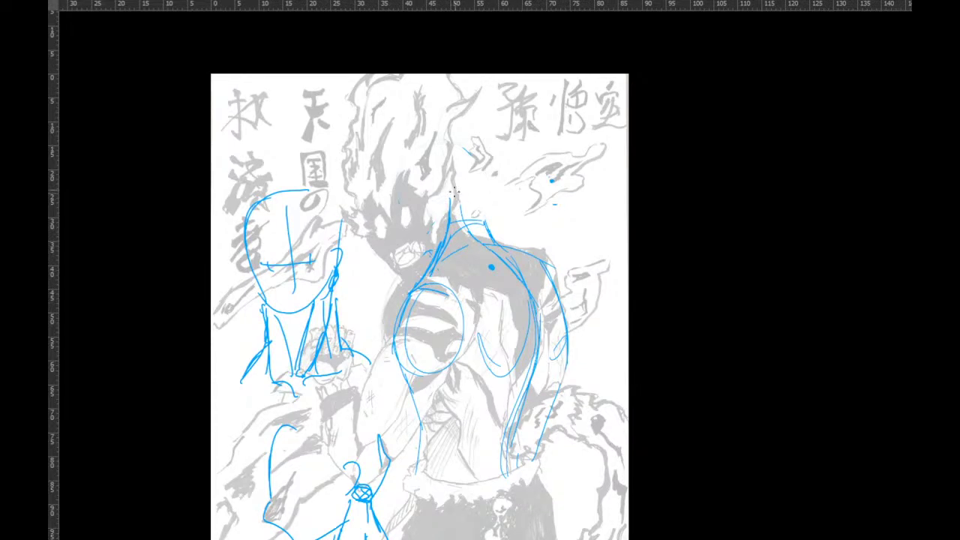
{"action": "left_click_drag", "start_coordinate": [484, 229], "coordinate": [448, 138]}
{"action": "left_click_drag", "start_coordinate": [387, 170], "coordinate": [433, 133]}
{"action": "mouse_move", "coordinate": [432, 138]}
{"action": "left_mouse_down"}
{"action": "mouse_move", "coordinate": [401, 150]}
{"action": "mouse_move", "coordinate": [379, 214]}
{"action": "mouse_move", "coordinate": [393, 248]}
{"action": "left_mouse_up"}
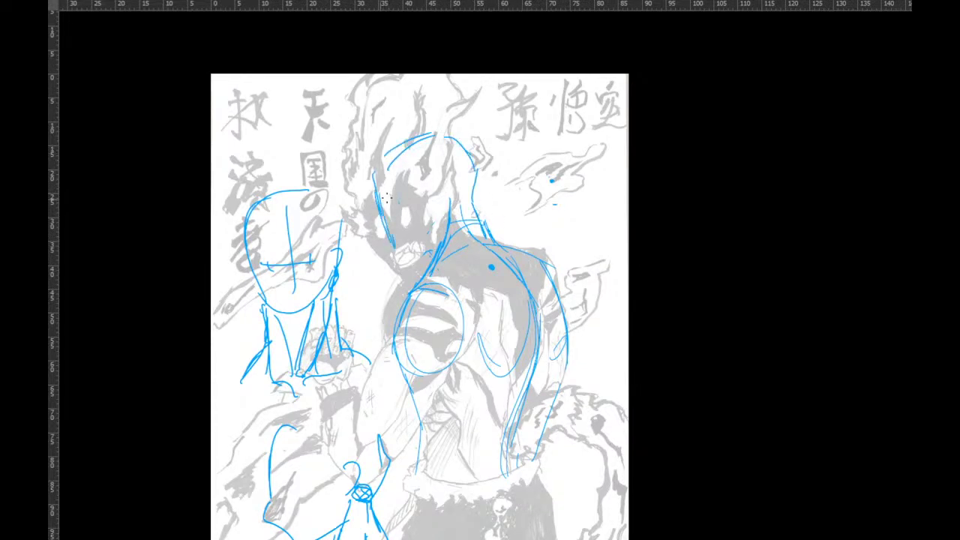
{"action": "mouse_move", "coordinate": [381, 175]}
{"action": "left_mouse_down"}
{"action": "mouse_move", "coordinate": [409, 259]}
{"action": "mouse_move", "coordinate": [424, 262]}
{"action": "mouse_move", "coordinate": [447, 210]}
{"action": "left_mouse_up"}
{"action": "mouse_move", "coordinate": [438, 250]}
{"action": "left_mouse_down"}
{"action": "mouse_move", "coordinate": [450, 198]}
{"action": "mouse_move", "coordinate": [433, 260]}
{"action": "left_mouse_up"}
{"action": "key", "text": "ctrl+z"}
{"action": "key", "text": "ctrl+z"}
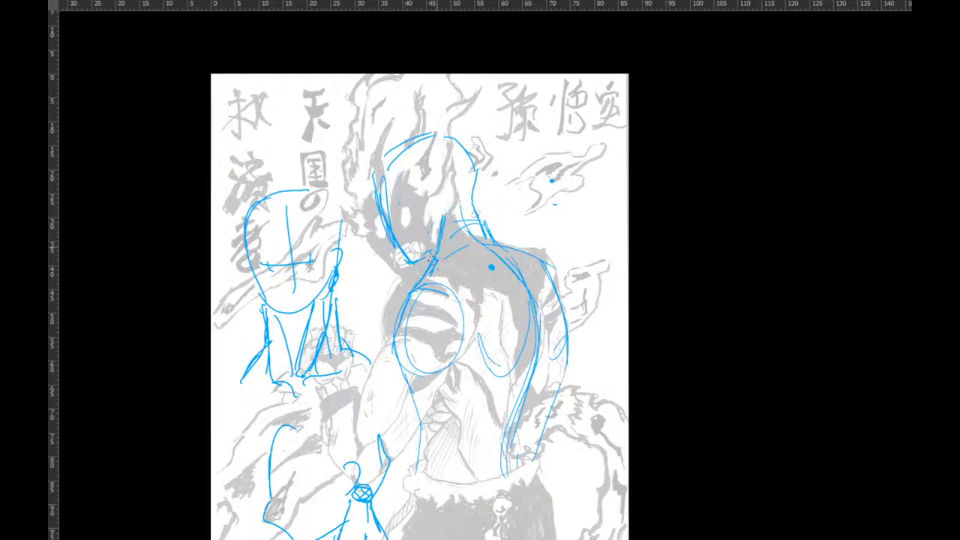
Add the centre line, eye line, eye socket, ear and jaw to the lowered head and reinforce the back of the neck.
{"action": "mouse_move", "coordinate": [386, 188]}
{"action": "left_mouse_down"}
{"action": "mouse_move", "coordinate": [411, 260]}
{"action": "mouse_move", "coordinate": [413, 252]}
{"action": "left_mouse_up"}
{"action": "mouse_move", "coordinate": [382, 220]}
{"action": "left_mouse_down"}
{"action": "mouse_move", "coordinate": [429, 199]}
{"action": "mouse_move", "coordinate": [422, 207]}
{"action": "left_mouse_up"}
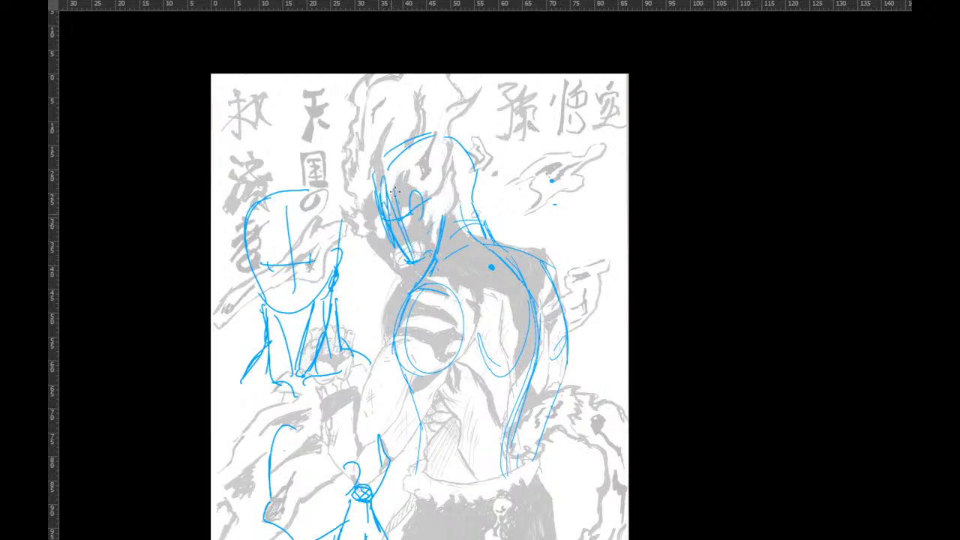
{"action": "mouse_move", "coordinate": [466, 178]}
{"action": "left_mouse_down"}
{"action": "mouse_move", "coordinate": [468, 206]}
{"action": "mouse_move", "coordinate": [436, 259]}
{"action": "left_mouse_up"}
{"action": "left_click_drag", "start_coordinate": [442, 194], "coordinate": [445, 213]}
{"action": "left_click_drag", "start_coordinate": [400, 249], "coordinate": [426, 259]}
{"action": "left_click_drag", "start_coordinate": [469, 199], "coordinate": [488, 237]}
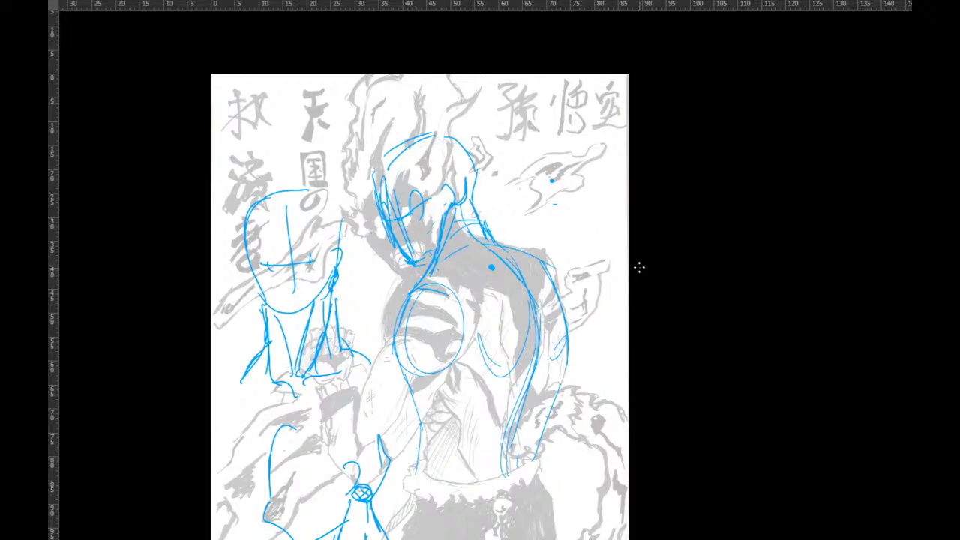
{"action": "key", "text": "Delete"}
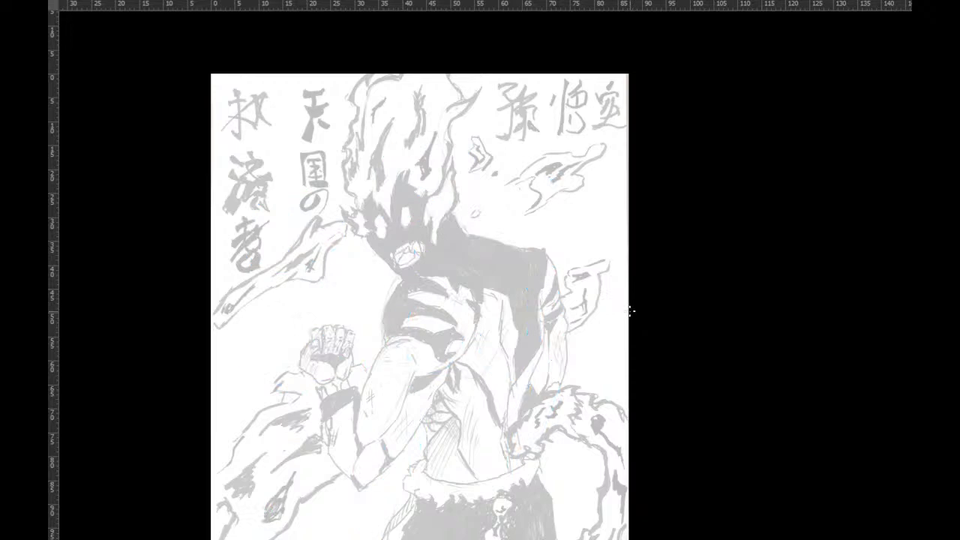
{"action": "key", "text": "ctrl+z"}
{"action": "key", "text": "ctrl+z"}
{"action": "key", "text": "ctrl+z"}
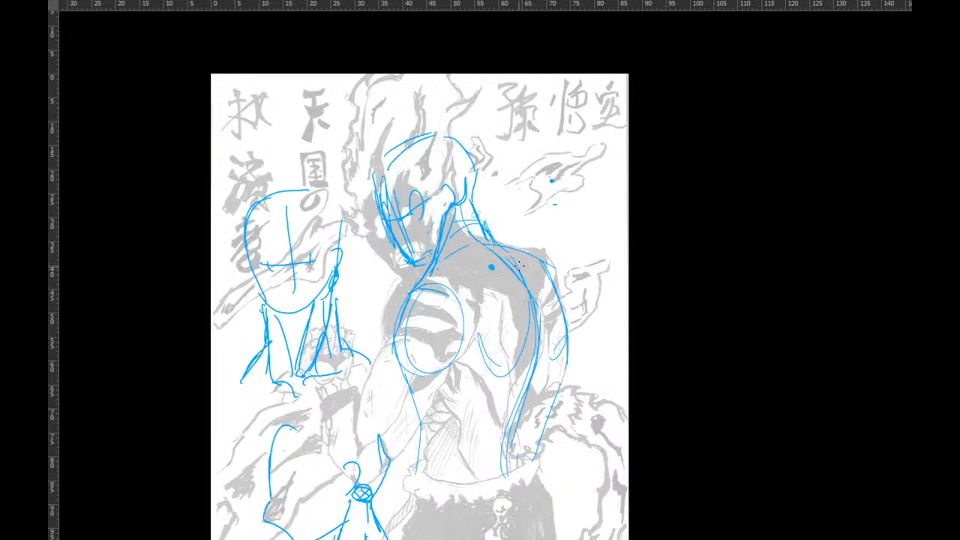
Move the whole blue sketch slightly left and down over the drawing.
{"action": "left_click_drag", "start_coordinate": [531, 310], "coordinate": [516, 315]}
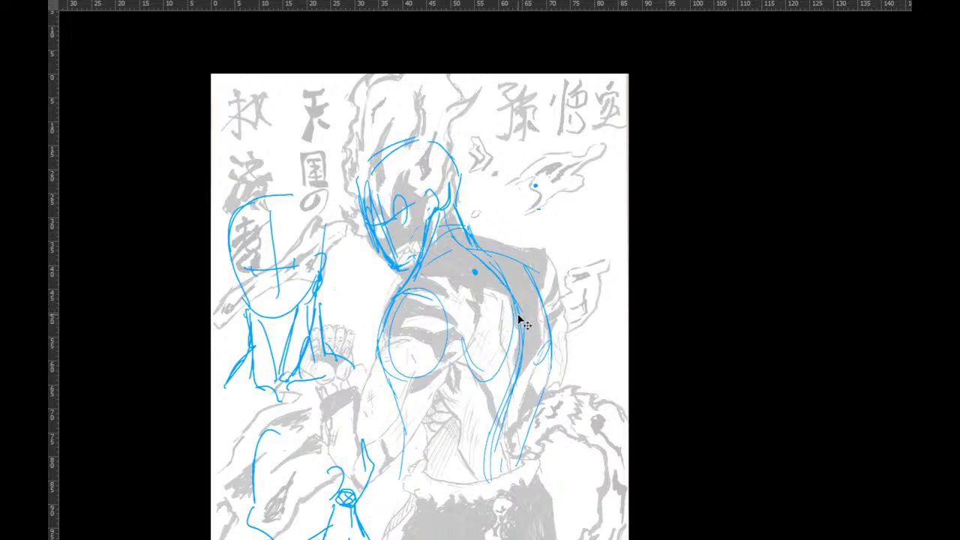
{"action": "key", "text": "Delete"}
{"action": "key", "text": "ctrl+shift+n"}
{"action": "key", "text": "Return"}
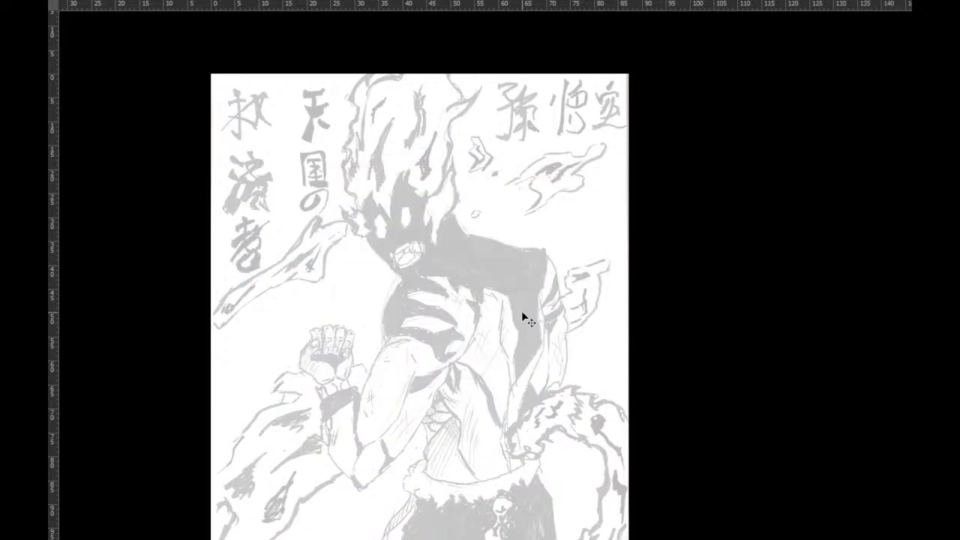
{"action": "key", "text": "ctrl+z"}
{"action": "key", "text": "ctrl+z"}
{"action": "key", "text": "ctrl+z"}
{"action": "key", "text": "ctrl+z"}
{"action": "key", "text": "ctrl+z"}
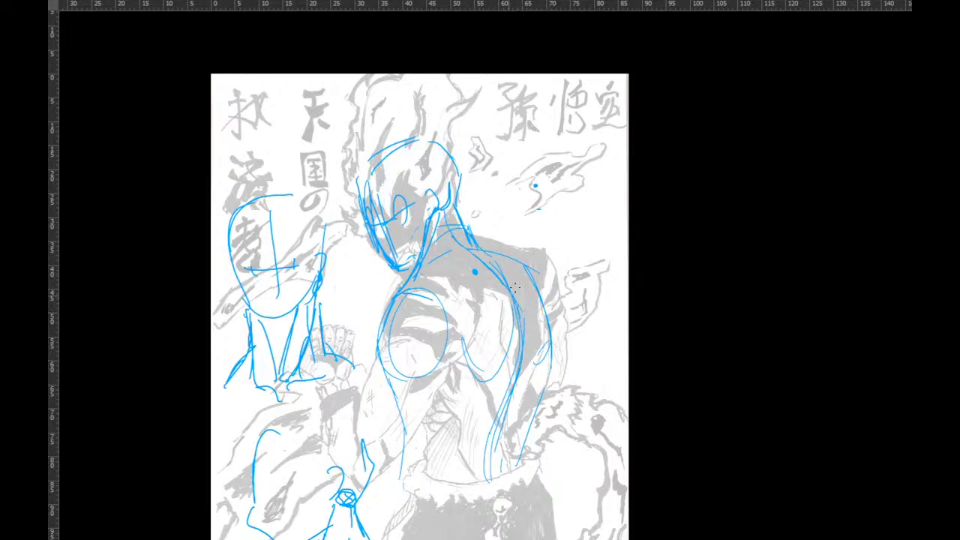
Delete both head-and-neck studies beside the main figure using a freehand lasso selection, and deselect.
{"action": "left_click_drag", "start_coordinate": [478, 316], "coordinate": [500, 270]}
{"action": "right_click", "coordinate": [412, 310]}
{"action": "left_click", "coordinate": [470, 262]}
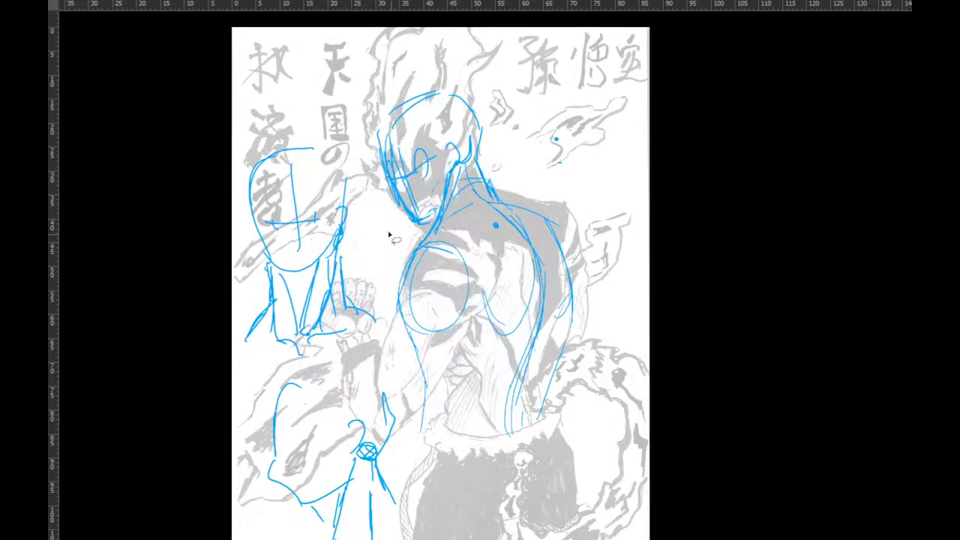
{"action": "mouse_move", "coordinate": [369, 210]}
{"action": "left_mouse_down"}
{"action": "mouse_move", "coordinate": [232, 184]}
{"action": "mouse_move", "coordinate": [385, 334]}
{"action": "mouse_move", "coordinate": [385, 311]}
{"action": "left_mouse_up"}
{"action": "left_click_drag", "start_coordinate": [409, 498], "coordinate": [420, 398]}
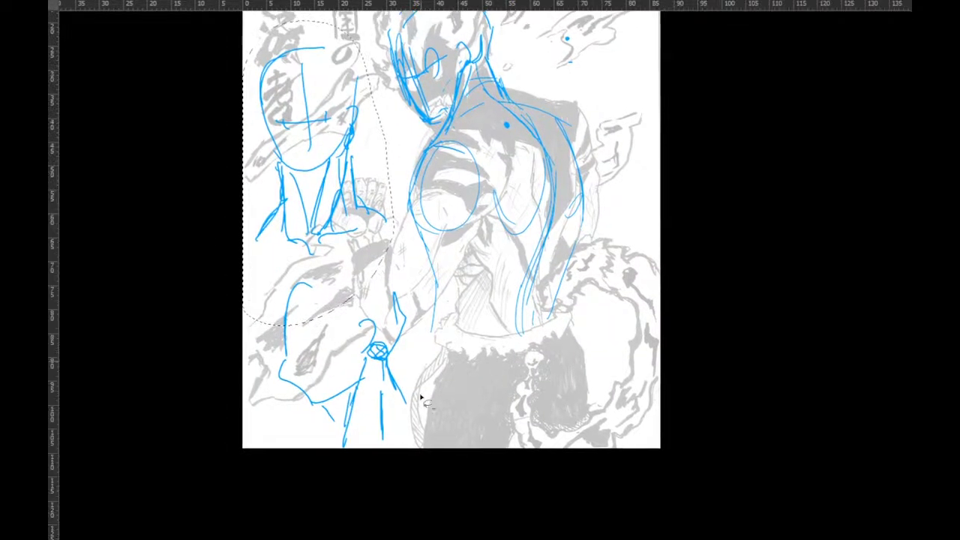
{"action": "mouse_move", "coordinate": [424, 447]}
{"action": "left_mouse_down"}
{"action": "mouse_move", "coordinate": [259, 304]}
{"action": "mouse_move", "coordinate": [425, 405]}
{"action": "left_mouse_up"}
{"action": "key", "text": "Delete"}
{"action": "right_click", "coordinate": [460, 234]}
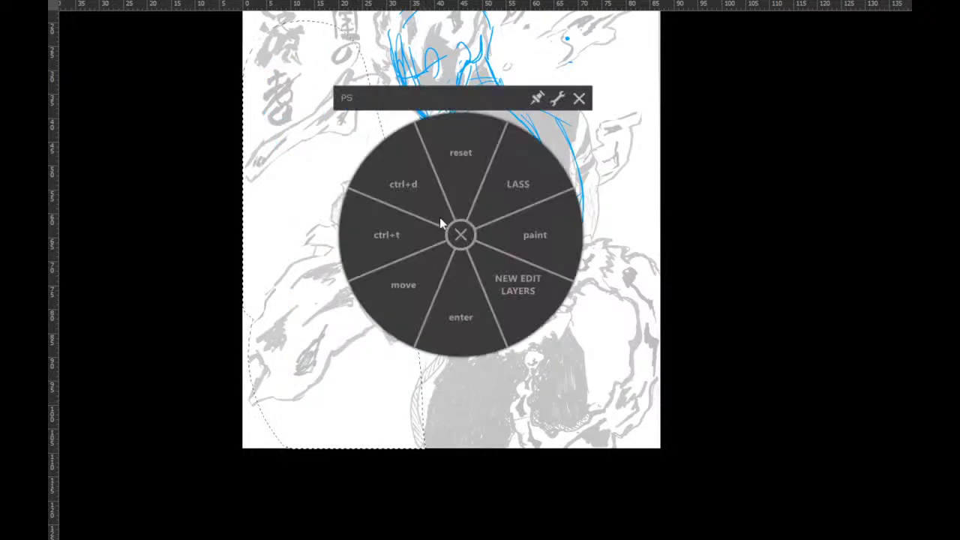
{"action": "left_click", "coordinate": [437, 194]}
Add a mouth line to the head, reinforce the near shoulder's circle and draw the upper arm's axis down to the elbow.
{"action": "left_click_drag", "start_coordinate": [533, 223], "coordinate": [499, 337]}
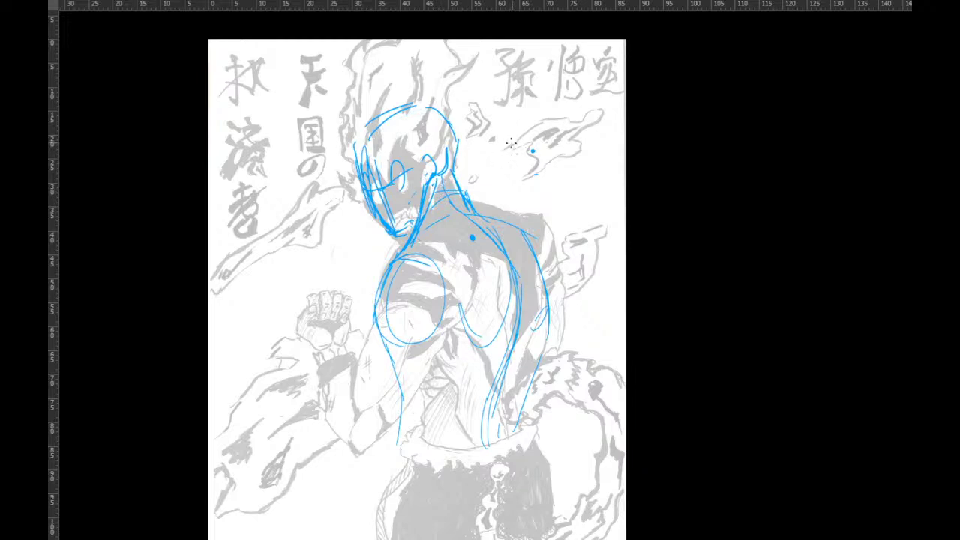
{"action": "left_click_drag", "start_coordinate": [379, 213], "coordinate": [414, 201]}
{"action": "mouse_move", "coordinate": [424, 272]}
{"action": "left_mouse_down"}
{"action": "mouse_move", "coordinate": [447, 304]}
{"action": "mouse_move", "coordinate": [385, 269]}
{"action": "mouse_move", "coordinate": [445, 289]}
{"action": "mouse_move", "coordinate": [386, 276]}
{"action": "mouse_move", "coordinate": [460, 324]}
{"action": "left_mouse_up"}
{"action": "left_click_drag", "start_coordinate": [417, 283], "coordinate": [362, 405]}
{"action": "left_click_drag", "start_coordinate": [415, 278], "coordinate": [354, 421]}
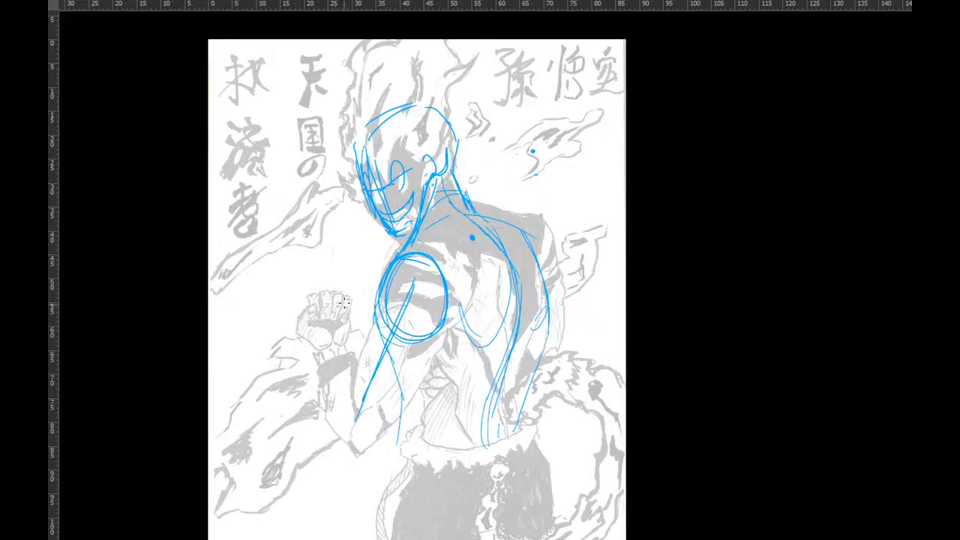
Undo the first forearm strokes and sketch a round fist with both sides of the raised forearm running to the elbow.
{"action": "mouse_move", "coordinate": [330, 361]}
{"action": "left_mouse_down"}
{"action": "mouse_move", "coordinate": [348, 423]}
{"action": "mouse_move", "coordinate": [342, 407]}
{"action": "mouse_move", "coordinate": [354, 429]}
{"action": "left_mouse_up"}
{"action": "key", "text": "ctrl+z"}
{"action": "key", "text": "ctrl+z"}
{"action": "mouse_move", "coordinate": [315, 303]}
{"action": "left_mouse_down"}
{"action": "mouse_move", "coordinate": [348, 271]}
{"action": "mouse_move", "coordinate": [321, 333]}
{"action": "mouse_move", "coordinate": [313, 289]}
{"action": "mouse_move", "coordinate": [323, 375]}
{"action": "mouse_move", "coordinate": [353, 436]}
{"action": "left_mouse_up"}
{"action": "left_click_drag", "start_coordinate": [349, 311], "coordinate": [373, 366]}
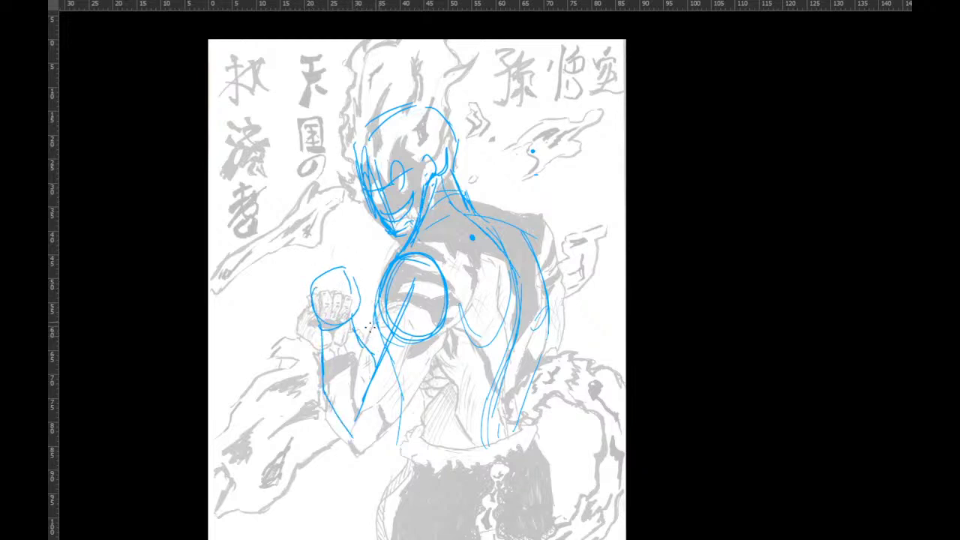
Sketch the biceps bulge and the underside of the upper arm from elbow to armpit, cleaning up the overlapping torso line.
{"action": "left_click_drag", "start_coordinate": [369, 327], "coordinate": [358, 390]}
{"action": "mouse_move", "coordinate": [346, 432]}
{"action": "left_mouse_down"}
{"action": "mouse_move", "coordinate": [389, 426]}
{"action": "mouse_move", "coordinate": [425, 348]}
{"action": "left_mouse_up"}
{"action": "mouse_move", "coordinate": [424, 348]}
{"action": "left_mouse_down"}
{"action": "mouse_move", "coordinate": [449, 330]}
{"action": "mouse_move", "coordinate": [458, 300]}
{"action": "mouse_move", "coordinate": [374, 425]}
{"action": "mouse_move", "coordinate": [353, 426]}
{"action": "mouse_move", "coordinate": [378, 417]}
{"action": "mouse_move", "coordinate": [363, 429]}
{"action": "mouse_move", "coordinate": [426, 363]}
{"action": "left_mouse_up"}
{"action": "key", "text": "e"}
{"action": "left_click_drag", "start_coordinate": [433, 340], "coordinate": [414, 384]}
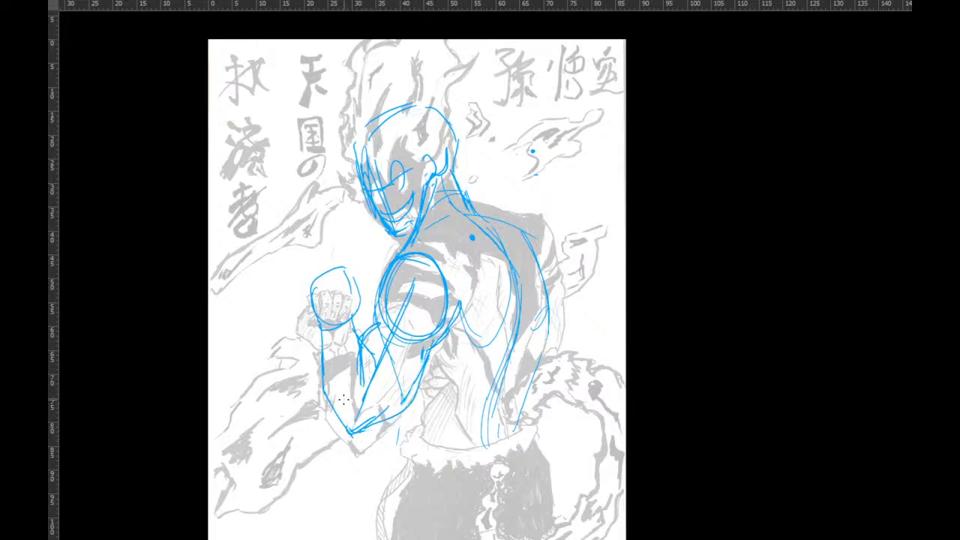
Add muscle curves inside the forearm and a wrist line, and erase most of the round fist.
{"action": "mouse_move", "coordinate": [343, 400]}
{"action": "left_mouse_down"}
{"action": "mouse_move", "coordinate": [327, 357]}
{"action": "mouse_move", "coordinate": [358, 350]}
{"action": "left_mouse_up"}
{"action": "left_click_drag", "start_coordinate": [333, 331], "coordinate": [352, 325]}
{"action": "mouse_move", "coordinate": [315, 291]}
{"action": "left_mouse_down"}
{"action": "mouse_move", "coordinate": [309, 315]}
{"action": "mouse_move", "coordinate": [342, 276]}
{"action": "mouse_move", "coordinate": [335, 323]}
{"action": "mouse_move", "coordinate": [351, 299]}
{"action": "left_mouse_up"}
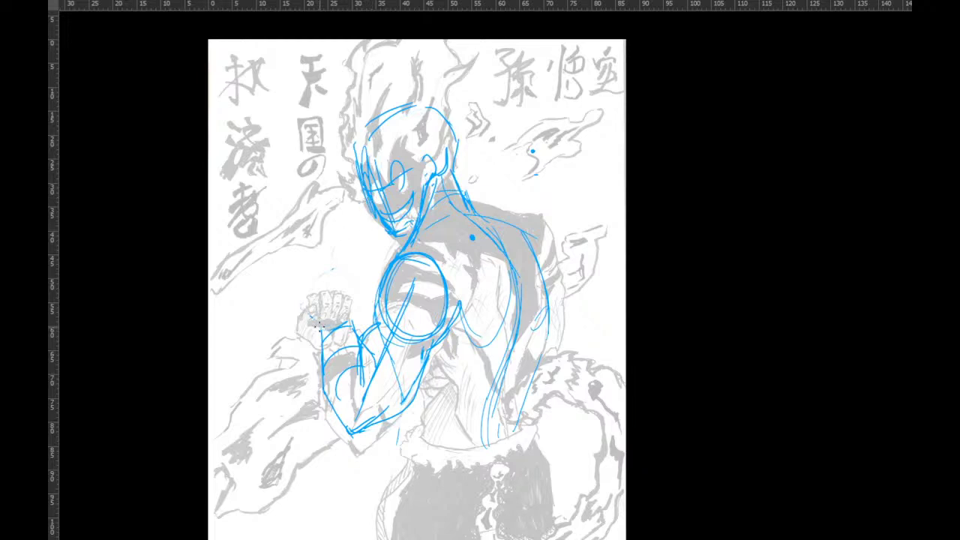
Block in an open palm above the wrist with a thumb and fingers, undoing the last finger strokes.
{"action": "mouse_move", "coordinate": [319, 324]}
{"action": "left_mouse_down"}
{"action": "mouse_move", "coordinate": [328, 283]}
{"action": "mouse_move", "coordinate": [345, 321]}
{"action": "mouse_move", "coordinate": [336, 331]}
{"action": "mouse_move", "coordinate": [307, 290]}
{"action": "mouse_move", "coordinate": [323, 303]}
{"action": "mouse_move", "coordinate": [274, 300]}
{"action": "left_mouse_up"}
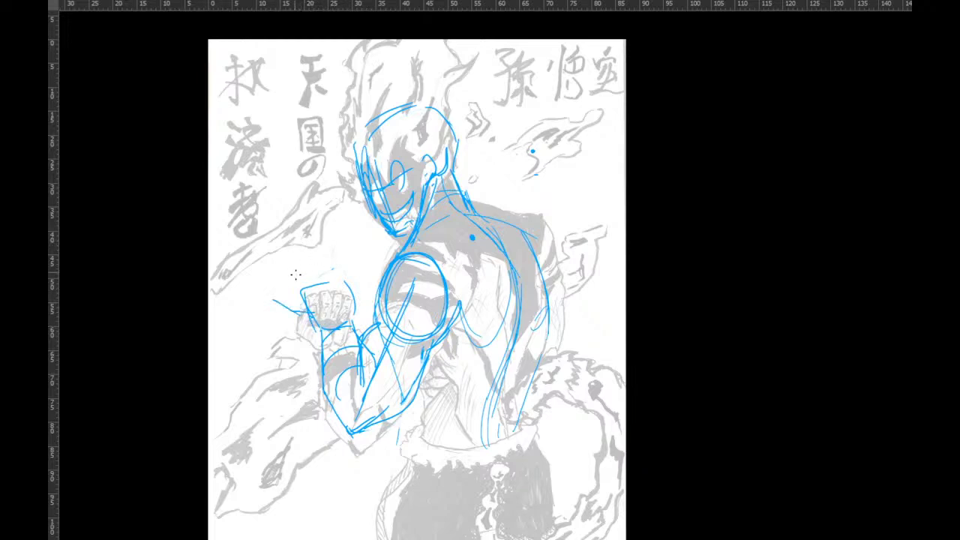
{"action": "left_click_drag", "start_coordinate": [291, 251], "coordinate": [306, 298]}
{"action": "mouse_move", "coordinate": [322, 255]}
{"action": "left_mouse_down"}
{"action": "mouse_move", "coordinate": [307, 287]}
{"action": "mouse_move", "coordinate": [354, 271]}
{"action": "left_mouse_up"}
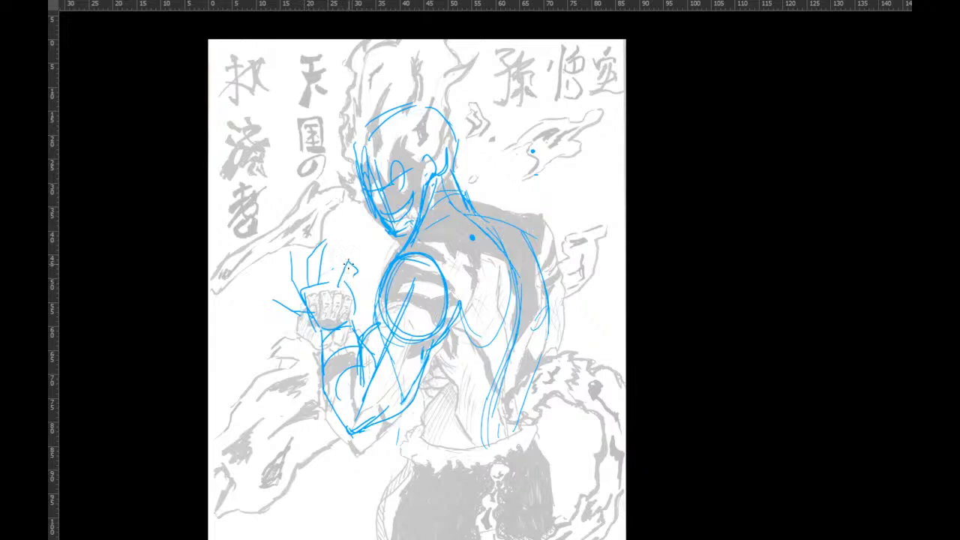
{"action": "key", "text": "ctrl+z"}
{"action": "key", "text": "ctrl+z"}
Draw the curled fingers, thumb contour and palm creases of the raised open hand.
{"action": "mouse_move", "coordinate": [344, 286]}
{"action": "left_mouse_down"}
{"action": "mouse_move", "coordinate": [351, 257]}
{"action": "mouse_move", "coordinate": [343, 287]}
{"action": "left_mouse_up"}
{"action": "mouse_move", "coordinate": [354, 265]}
{"action": "left_mouse_down"}
{"action": "mouse_move", "coordinate": [353, 289]}
{"action": "mouse_move", "coordinate": [306, 270]}
{"action": "mouse_move", "coordinate": [319, 242]}
{"action": "left_mouse_up"}
{"action": "left_click_drag", "start_coordinate": [322, 246], "coordinate": [321, 283]}
{"action": "mouse_move", "coordinate": [325, 249]}
{"action": "left_mouse_down"}
{"action": "mouse_move", "coordinate": [342, 279]}
{"action": "mouse_move", "coordinate": [333, 281]}
{"action": "left_mouse_up"}
{"action": "left_click_drag", "start_coordinate": [291, 289], "coordinate": [299, 299]}
{"action": "left_click_drag", "start_coordinate": [289, 263], "coordinate": [284, 290]}
{"action": "mouse_move", "coordinate": [294, 261]}
{"action": "left_mouse_down"}
{"action": "mouse_move", "coordinate": [305, 314]}
{"action": "mouse_move", "coordinate": [314, 312]}
{"action": "mouse_move", "coordinate": [285, 315]}
{"action": "mouse_move", "coordinate": [307, 329]}
{"action": "mouse_move", "coordinate": [310, 311]}
{"action": "mouse_move", "coordinate": [332, 324]}
{"action": "left_mouse_up"}
{"action": "left_click_drag", "start_coordinate": [349, 293], "coordinate": [354, 318]}
{"action": "mouse_move", "coordinate": [316, 301]}
{"action": "left_mouse_down"}
{"action": "mouse_move", "coordinate": [344, 299]}
{"action": "mouse_move", "coordinate": [353, 321]}
{"action": "left_mouse_up"}
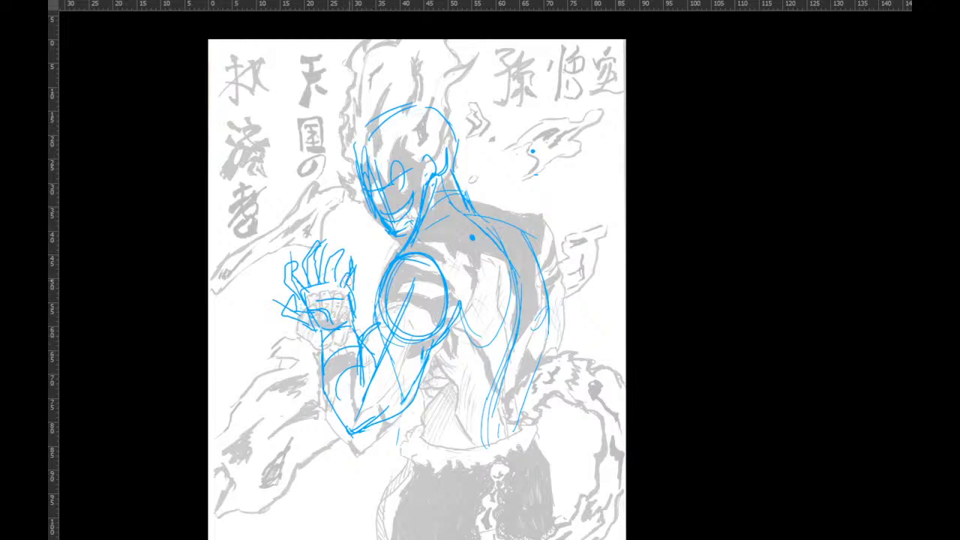
Delete the open hand above the wrist using a freehand lasso selection, and deselect.
{"action": "key", "text": "l"}
{"action": "left_click_drag", "start_coordinate": [322, 337], "coordinate": [369, 279]}
{"action": "key", "text": "Delete"}
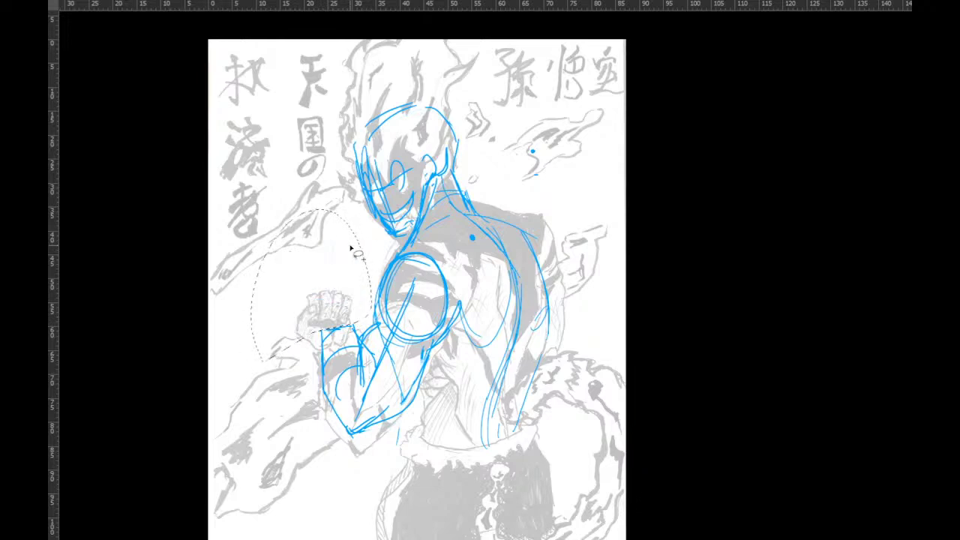
{"action": "right_click", "coordinate": [330, 204]}
{"action": "left_click", "coordinate": [310, 188]}
Redraw the raised hand smaller, with the thumb, palm and clawed fingers tilted above the wrist.
{"action": "mouse_move", "coordinate": [316, 323]}
{"action": "left_mouse_down"}
{"action": "mouse_move", "coordinate": [308, 299]}
{"action": "mouse_move", "coordinate": [345, 298]}
{"action": "mouse_move", "coordinate": [290, 315]}
{"action": "left_mouse_up"}
{"action": "mouse_move", "coordinate": [287, 292]}
{"action": "left_mouse_down"}
{"action": "mouse_move", "coordinate": [294, 319]}
{"action": "mouse_move", "coordinate": [308, 283]}
{"action": "mouse_move", "coordinate": [323, 320]}
{"action": "left_mouse_up"}
{"action": "mouse_move", "coordinate": [303, 305]}
{"action": "left_mouse_down"}
{"action": "mouse_move", "coordinate": [310, 263]}
{"action": "mouse_move", "coordinate": [313, 288]}
{"action": "mouse_move", "coordinate": [335, 260]}
{"action": "left_mouse_up"}
{"action": "mouse_move", "coordinate": [335, 293]}
{"action": "left_mouse_down"}
{"action": "mouse_move", "coordinate": [356, 282]}
{"action": "mouse_move", "coordinate": [348, 309]}
{"action": "mouse_move", "coordinate": [327, 306]}
{"action": "mouse_move", "coordinate": [338, 312]}
{"action": "mouse_move", "coordinate": [316, 331]}
{"action": "mouse_move", "coordinate": [292, 314]}
{"action": "mouse_move", "coordinate": [335, 319]}
{"action": "mouse_move", "coordinate": [342, 299]}
{"action": "mouse_move", "coordinate": [375, 306]}
{"action": "mouse_move", "coordinate": [322, 359]}
{"action": "left_mouse_up"}
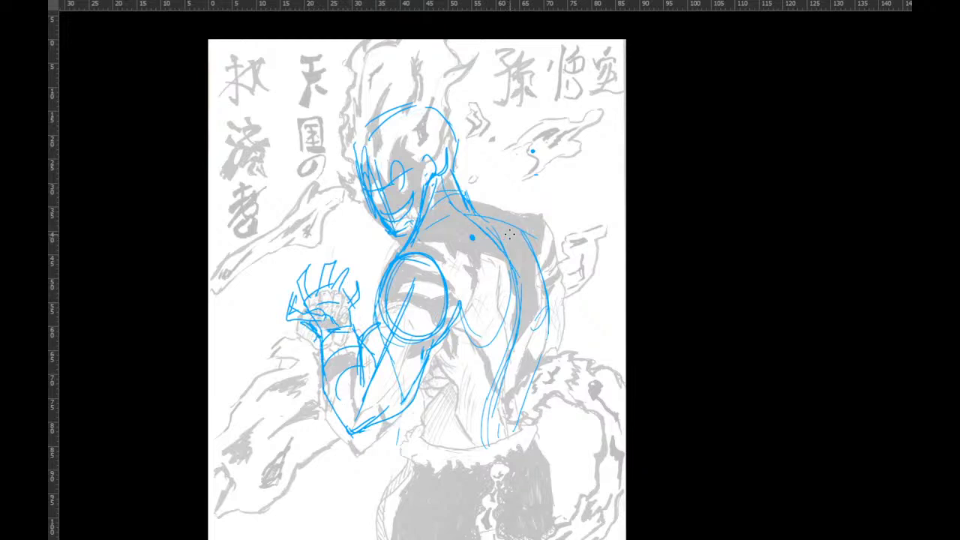
Sketch the far arm bending behind the torso, clean up the lower back lines and reinforce the spine curve.
{"action": "left_click_drag", "start_coordinate": [510, 349], "coordinate": [483, 433]}
{"action": "left_click_drag", "start_coordinate": [542, 345], "coordinate": [522, 416]}
{"action": "mouse_move", "coordinate": [524, 234]}
{"action": "left_mouse_down"}
{"action": "mouse_move", "coordinate": [550, 276]}
{"action": "mouse_move", "coordinate": [558, 363]}
{"action": "mouse_move", "coordinate": [539, 385]}
{"action": "mouse_move", "coordinate": [561, 357]}
{"action": "left_mouse_up"}
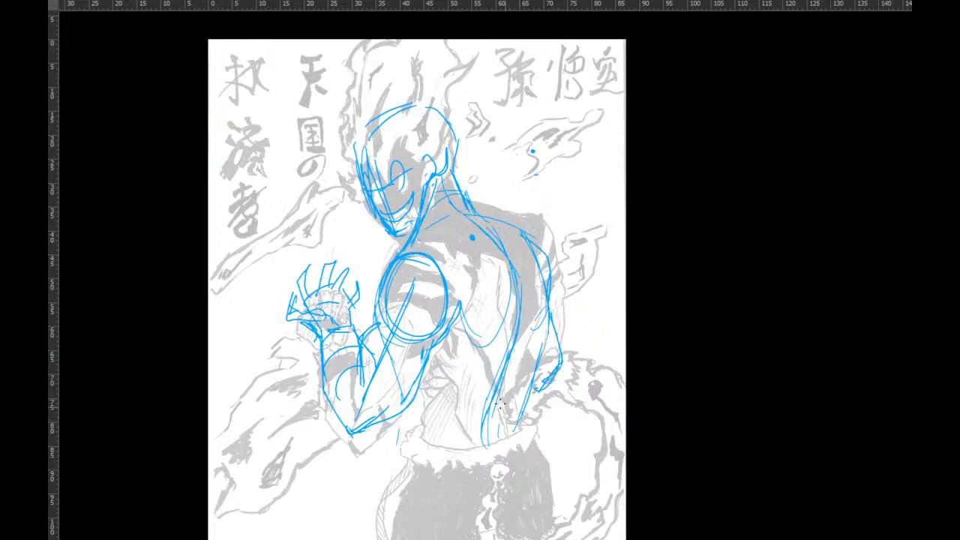
{"action": "mouse_move", "coordinate": [516, 287]}
{"action": "left_mouse_down"}
{"action": "mouse_move", "coordinate": [517, 319]}
{"action": "mouse_move", "coordinate": [484, 438]}
{"action": "left_mouse_up"}
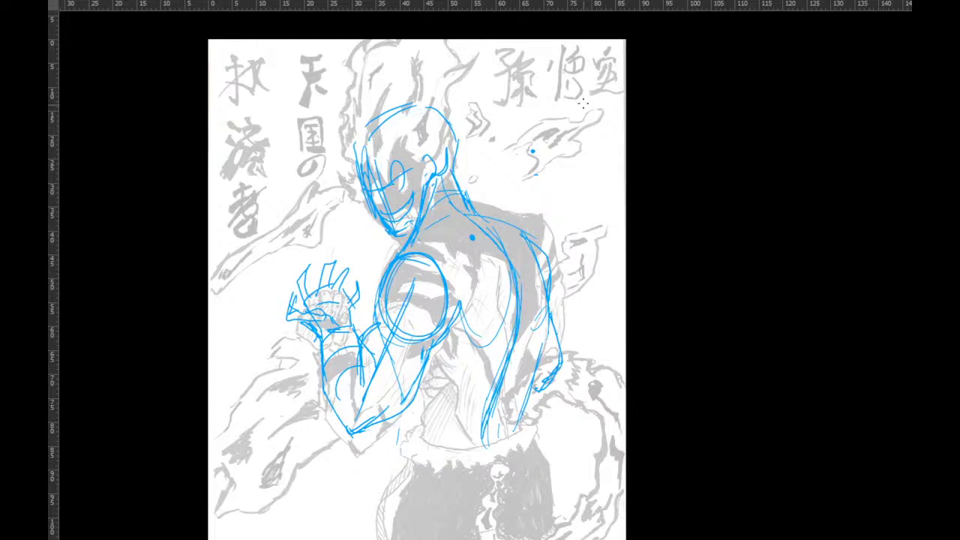
Sketch a straight vertical axis with two stacked U-shaped body masses in the page's upper corner, and undo it.
{"action": "left_click_drag", "start_coordinate": [584, 63], "coordinate": [585, 255]}
{"action": "left_click_drag", "start_coordinate": [585, 48], "coordinate": [587, 284]}
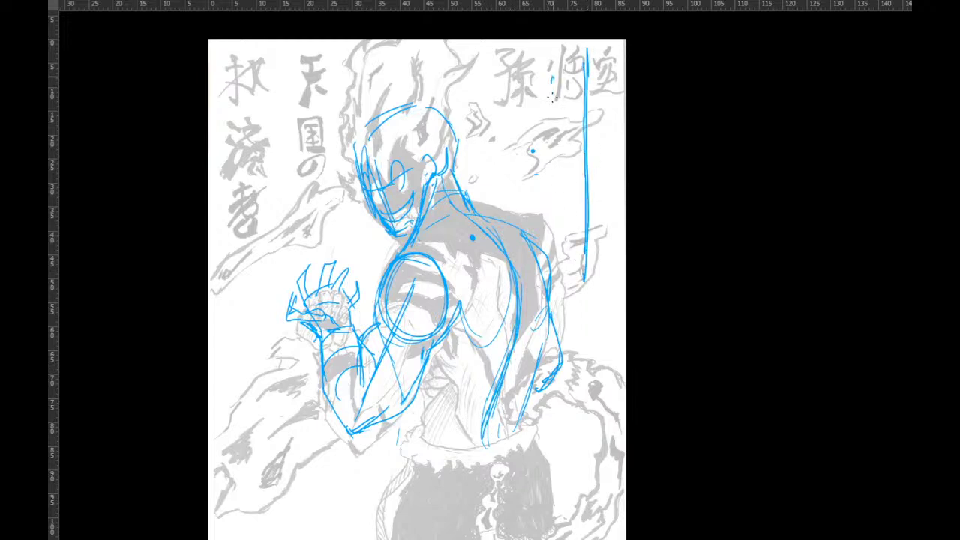
{"action": "left_click_drag", "start_coordinate": [552, 79], "coordinate": [616, 63]}
{"action": "mouse_move", "coordinate": [555, 129]}
{"action": "left_mouse_down"}
{"action": "mouse_move", "coordinate": [611, 187]}
{"action": "mouse_move", "coordinate": [614, 146]}
{"action": "left_mouse_up"}
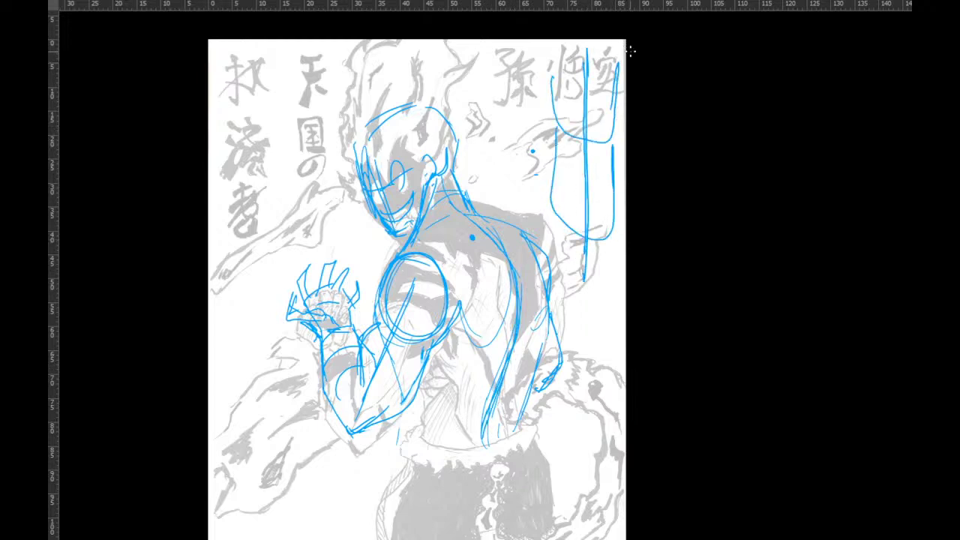
{"action": "key", "text": "ctrl+z"}
{"action": "key", "text": "ctrl+z"}
{"action": "key", "text": "ctrl+z"}
{"action": "key", "text": "ctrl+z"}
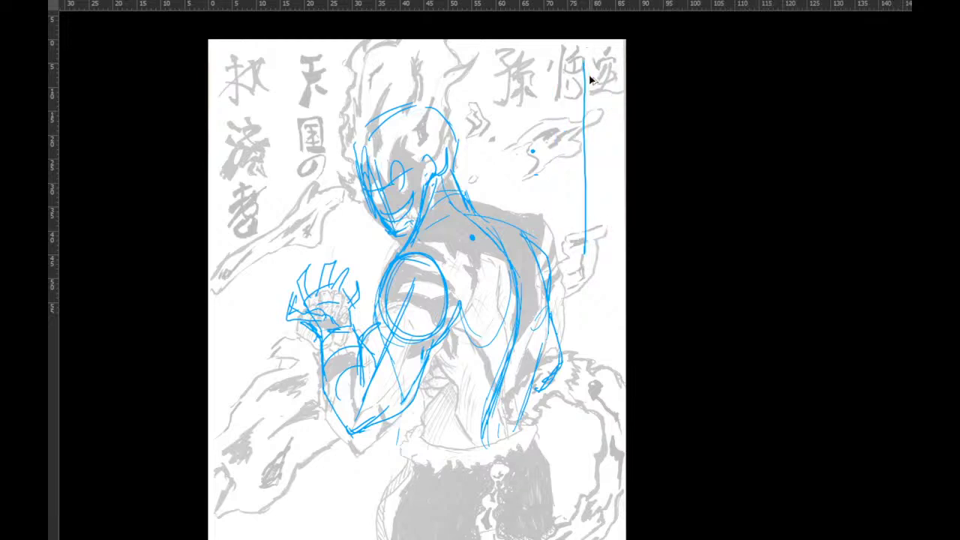
Sketch a bent axis with angled contour lines on both sides, framed by straight vertical lines, in the upper corner.
{"action": "mouse_move", "coordinate": [595, 61]}
{"action": "left_mouse_down"}
{"action": "mouse_move", "coordinate": [557, 152]}
{"action": "mouse_move", "coordinate": [573, 161]}
{"action": "mouse_move", "coordinate": [596, 249]}
{"action": "left_mouse_up"}
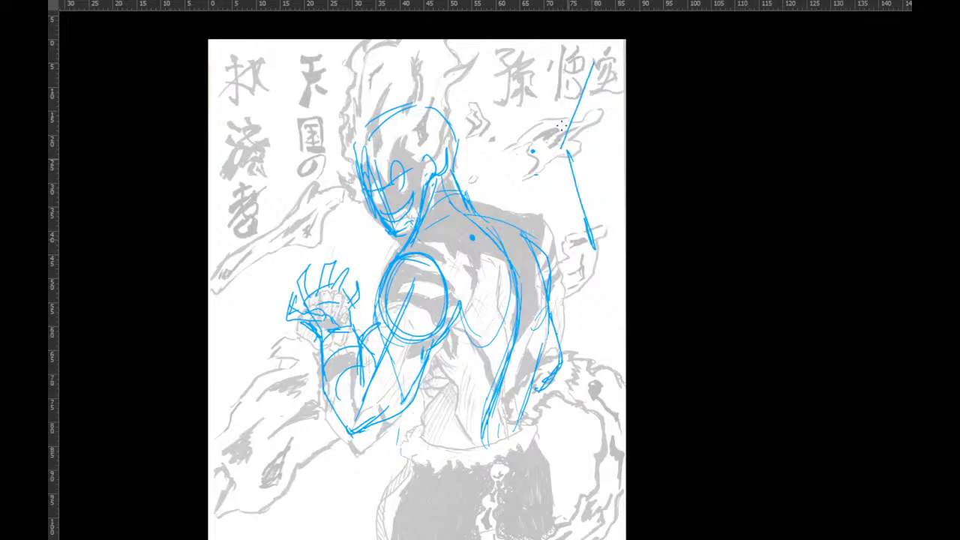
{"action": "mouse_move", "coordinate": [539, 65]}
{"action": "left_mouse_down"}
{"action": "mouse_move", "coordinate": [548, 167]}
{"action": "mouse_move", "coordinate": [609, 80]}
{"action": "left_mouse_up"}
{"action": "left_click_drag", "start_coordinate": [547, 159], "coordinate": [562, 246]}
{"action": "left_click_drag", "start_coordinate": [593, 150], "coordinate": [613, 223]}
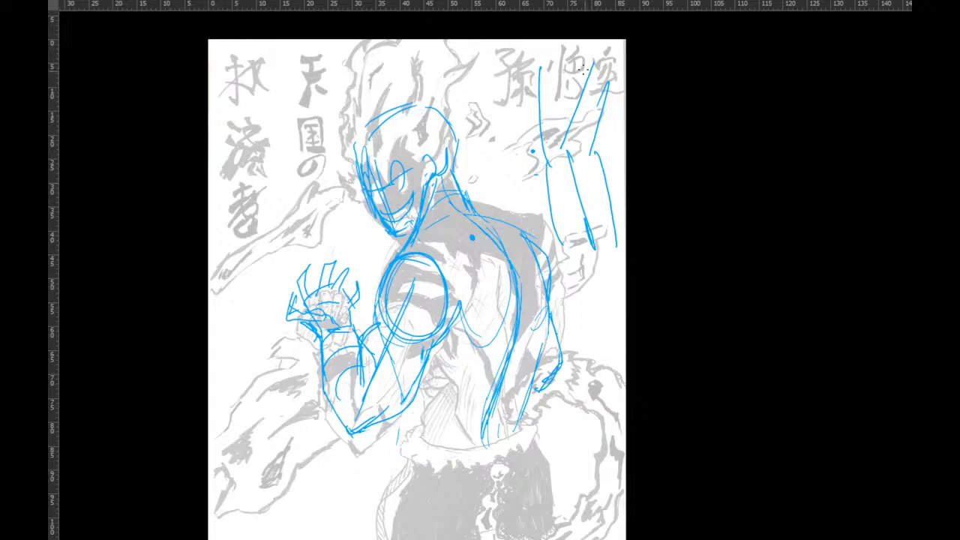
{"action": "left_click_drag", "start_coordinate": [530, 63], "coordinate": [531, 246]}
{"action": "left_click_drag", "start_coordinate": [616, 59], "coordinate": [612, 255]}
{"action": "left_click_drag", "start_coordinate": [524, 68], "coordinate": [528, 257]}
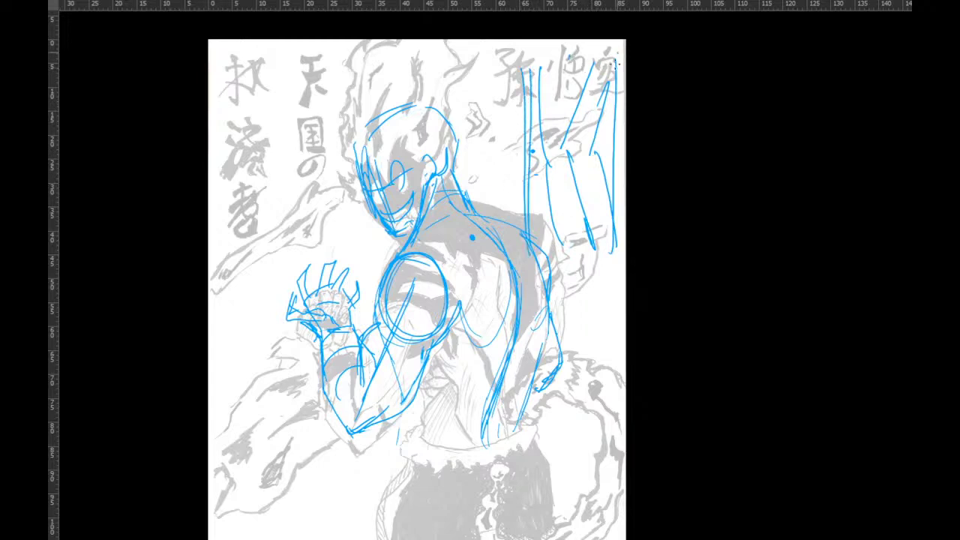
{"action": "left_click_drag", "start_coordinate": [617, 51], "coordinate": [606, 246]}
{"action": "left_click_drag", "start_coordinate": [528, 73], "coordinate": [532, 244]}
Undo the entire bent-axis demonstration in the upper corner.
{"action": "key", "text": "ctrl+z"}
{"action": "key", "text": "ctrl+z"}
{"action": "key", "text": "ctrl+z"}
{"action": "key", "text": "ctrl+z"}
{"action": "key", "text": "ctrl+z"}
{"action": "key", "text": "ctrl+z"}
{"action": "key", "text": "ctrl+z"}
{"action": "key", "text": "ctrl+z"}
{"action": "key", "text": "ctrl+z"}
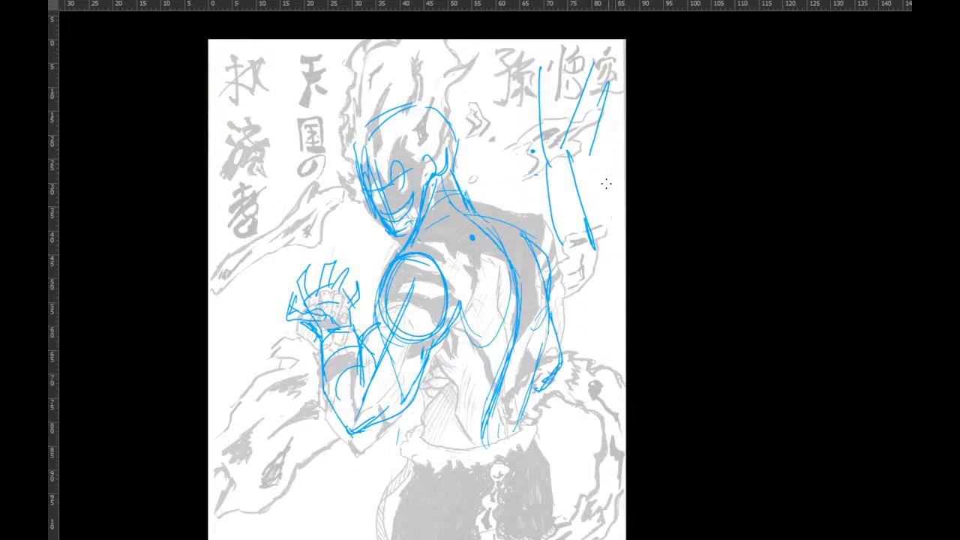
{"action": "key", "text": "ctrl+z"}
{"action": "key", "text": "ctrl+z"}
Extend the spine curve down to the waist and rework the far side of the lower torso.
{"action": "left_click_drag", "start_coordinate": [516, 326], "coordinate": [461, 450]}
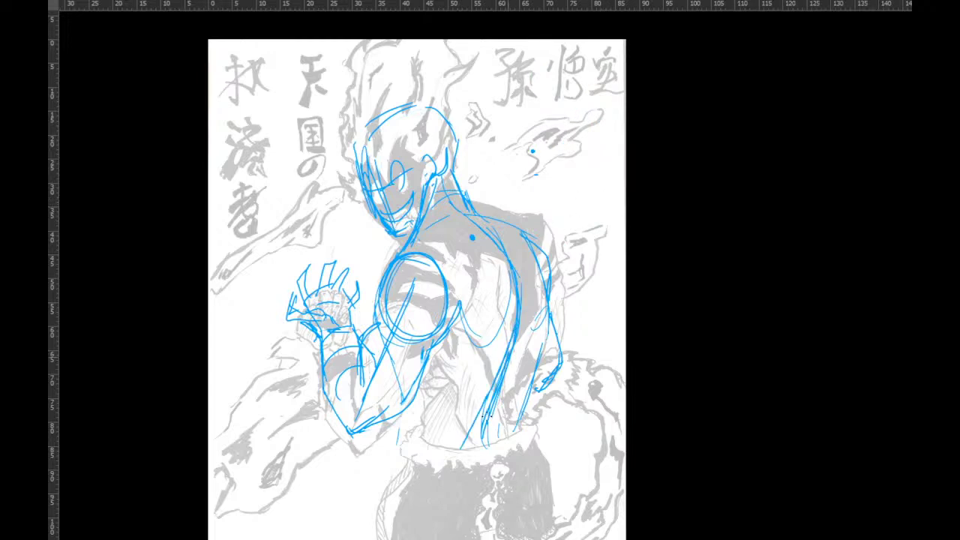
{"action": "left_click_drag", "start_coordinate": [504, 372], "coordinate": [471, 458]}
{"action": "left_click_drag", "start_coordinate": [549, 327], "coordinate": [570, 234]}
Try out a curved waistline, a rounded pelvis and leg direction lines below the torso, and undo them.
{"action": "mouse_move", "coordinate": [435, 321]}
{"action": "left_mouse_down"}
{"action": "mouse_move", "coordinate": [450, 352]}
{"action": "mouse_move", "coordinate": [554, 340]}
{"action": "left_mouse_up"}
{"action": "mouse_move", "coordinate": [419, 343]}
{"action": "left_mouse_down"}
{"action": "mouse_move", "coordinate": [556, 361]}
{"action": "mouse_move", "coordinate": [525, 398]}
{"action": "left_mouse_up"}
{"action": "left_click_drag", "start_coordinate": [390, 371], "coordinate": [358, 468]}
{"action": "left_click_drag", "start_coordinate": [480, 387], "coordinate": [438, 467]}
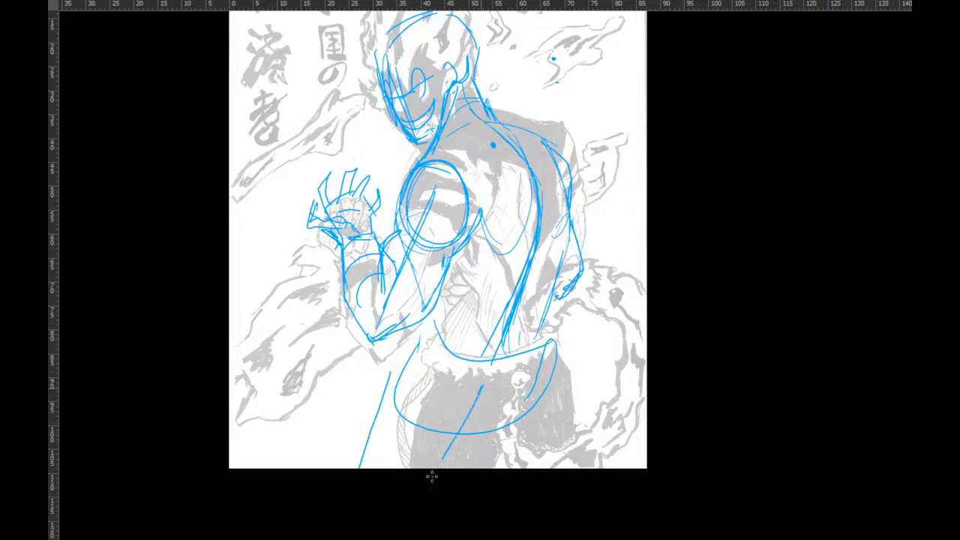
{"action": "left_click_drag", "start_coordinate": [551, 369], "coordinate": [495, 468]}
{"action": "key", "text": "ctrl+z"}
{"action": "key", "text": "ctrl+z"}
{"action": "key", "text": "ctrl+z"}
{"action": "key", "text": "ctrl+z"}
{"action": "key", "text": "ctrl+z"}
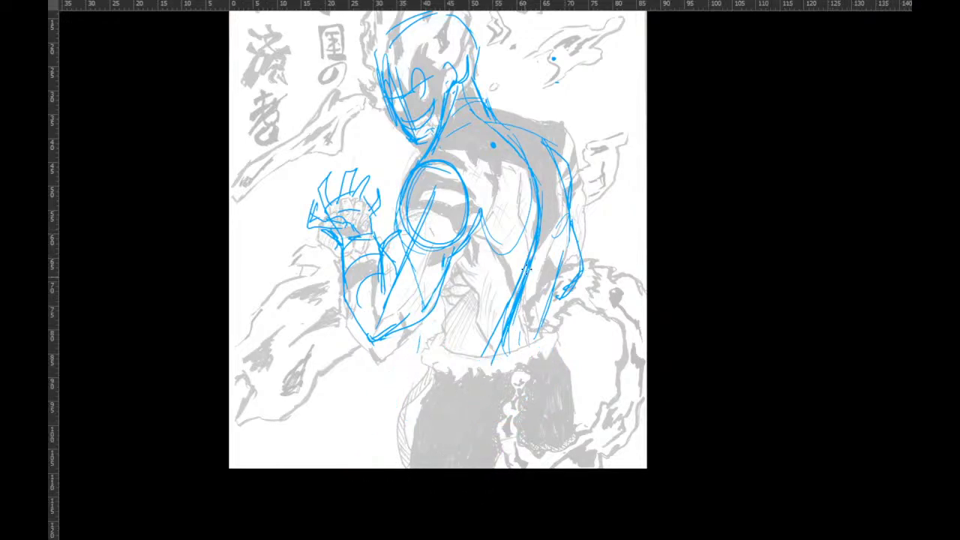
Sketch a demonstration line along the page's side edge beside the figure, and undo it.
{"action": "mouse_move", "coordinate": [635, 198]}
{"action": "left_mouse_down"}
{"action": "mouse_move", "coordinate": [597, 307]}
{"action": "mouse_move", "coordinate": [634, 432]}
{"action": "left_mouse_up"}
{"action": "key", "text": "ctrl+z"}
{"action": "key", "text": "ctrl+z"}
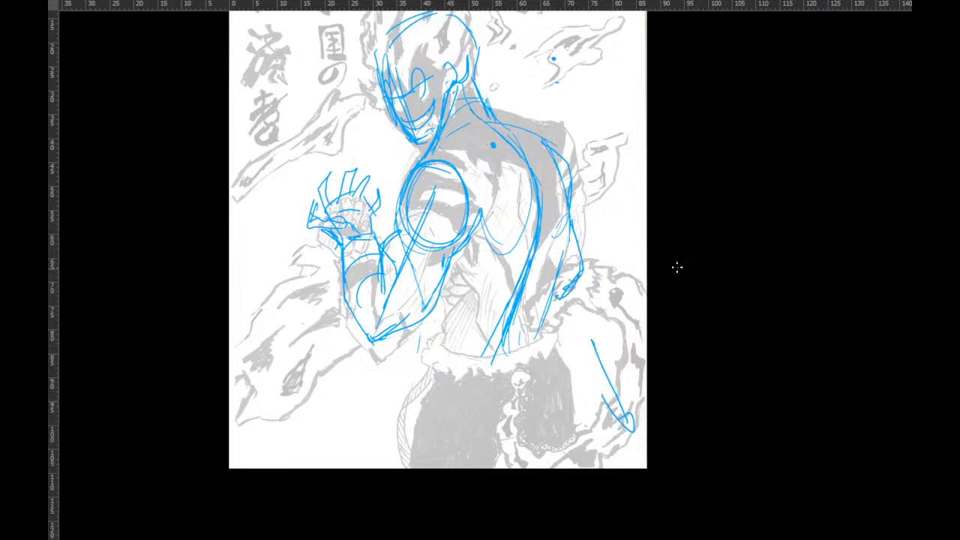
{"action": "key", "text": "ctrl+z"}
{"action": "key", "text": "ctrl+z"}
Continue the centre line over the hips and sketch both outer hip and thigh contours with inner leg and crease lines.
{"action": "mouse_move", "coordinate": [516, 289]}
{"action": "left_mouse_down"}
{"action": "mouse_move", "coordinate": [501, 354]}
{"action": "mouse_move", "coordinate": [531, 422]}
{"action": "left_mouse_up"}
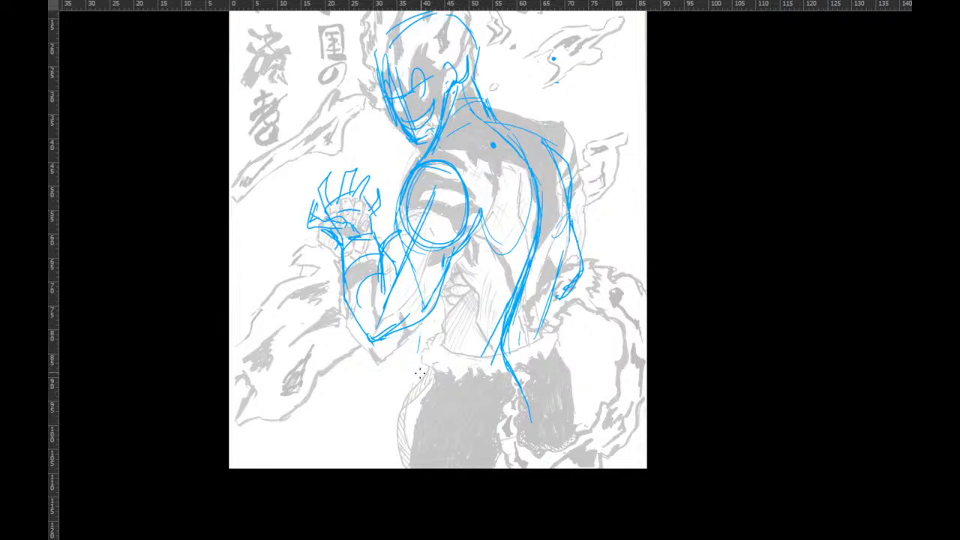
{"action": "left_click_drag", "start_coordinate": [416, 327], "coordinate": [421, 467]}
{"action": "mouse_move", "coordinate": [539, 338]}
{"action": "left_mouse_down"}
{"action": "mouse_move", "coordinate": [571, 412]}
{"action": "mouse_move", "coordinate": [576, 466]}
{"action": "left_mouse_up"}
{"action": "left_click_drag", "start_coordinate": [409, 363], "coordinate": [408, 466]}
{"action": "left_click_drag", "start_coordinate": [509, 468], "coordinate": [525, 422]}
{"action": "left_click_drag", "start_coordinate": [470, 390], "coordinate": [425, 393]}
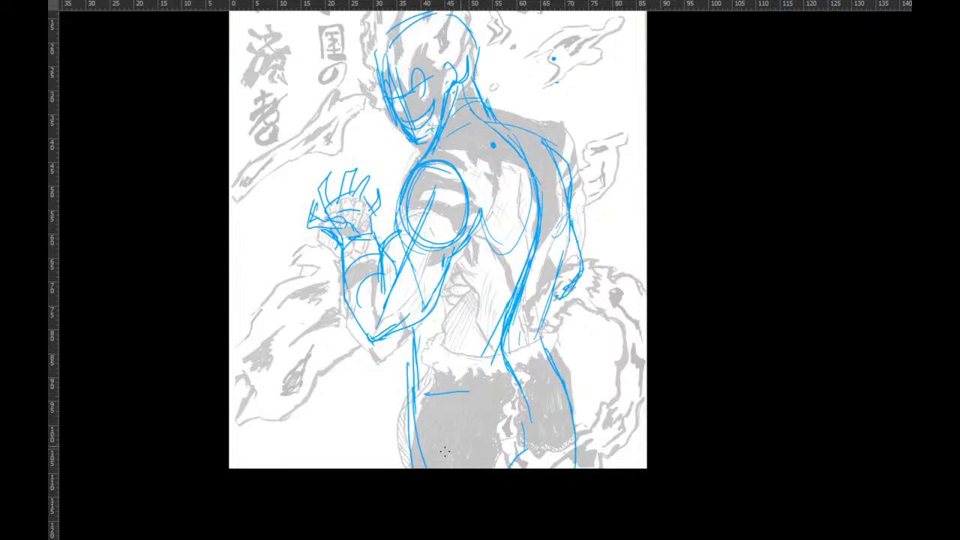
{"action": "left_click_drag", "start_coordinate": [414, 466], "coordinate": [442, 452]}
{"action": "left_click_drag", "start_coordinate": [577, 468], "coordinate": [582, 436]}
Redraw both hip contours so they curve from the waist into the thighs, erasing the stray lines on the near side.
{"action": "mouse_move", "coordinate": [431, 309]}
{"action": "left_mouse_down"}
{"action": "mouse_move", "coordinate": [417, 375]}
{"action": "mouse_move", "coordinate": [417, 357]}
{"action": "left_mouse_up"}
{"action": "left_click_drag", "start_coordinate": [415, 374], "coordinate": [409, 453]}
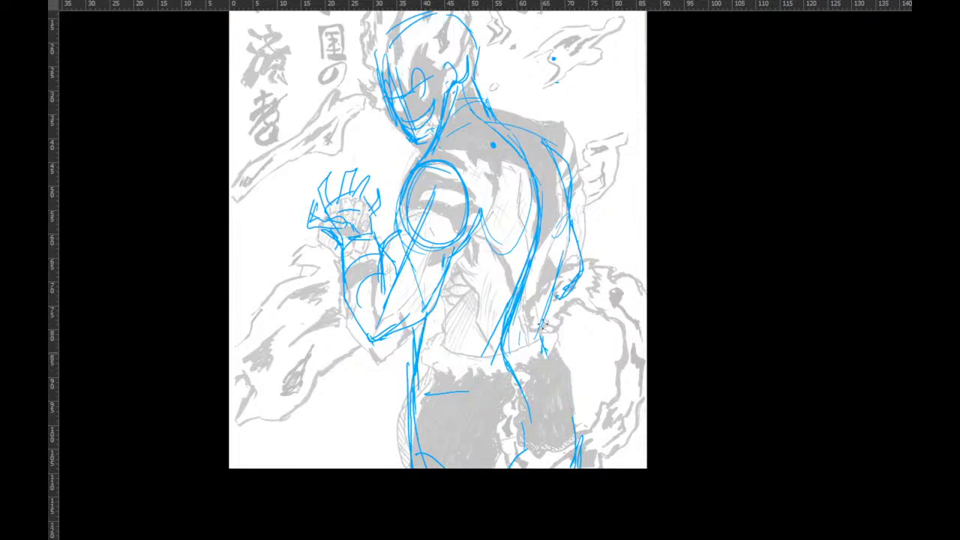
{"action": "mouse_move", "coordinate": [542, 351]}
{"action": "left_mouse_down"}
{"action": "mouse_move", "coordinate": [567, 399]}
{"action": "mouse_move", "coordinate": [574, 462]}
{"action": "left_mouse_up"}
{"action": "left_click_drag", "start_coordinate": [569, 421], "coordinate": [576, 457]}
{"action": "key", "text": "e"}
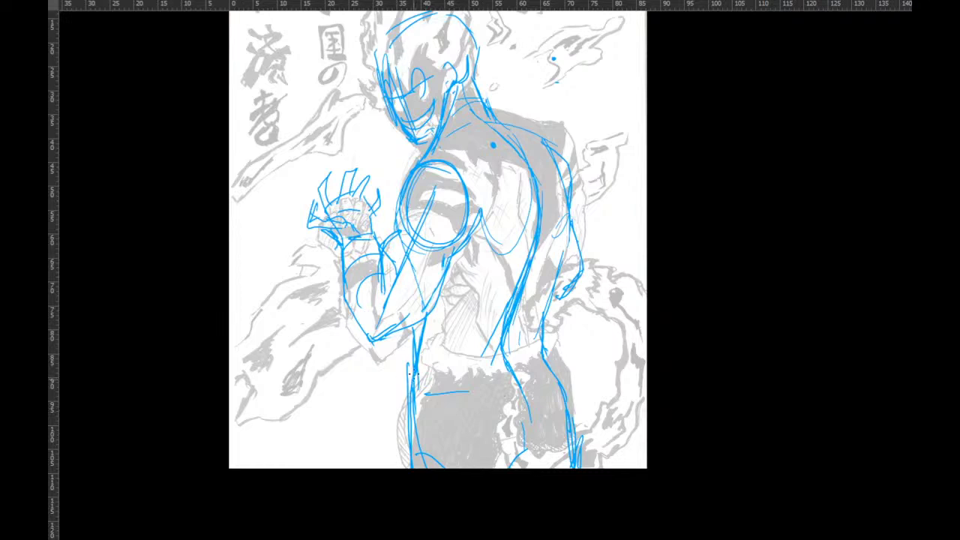
{"action": "left_click_drag", "start_coordinate": [415, 339], "coordinate": [414, 466]}
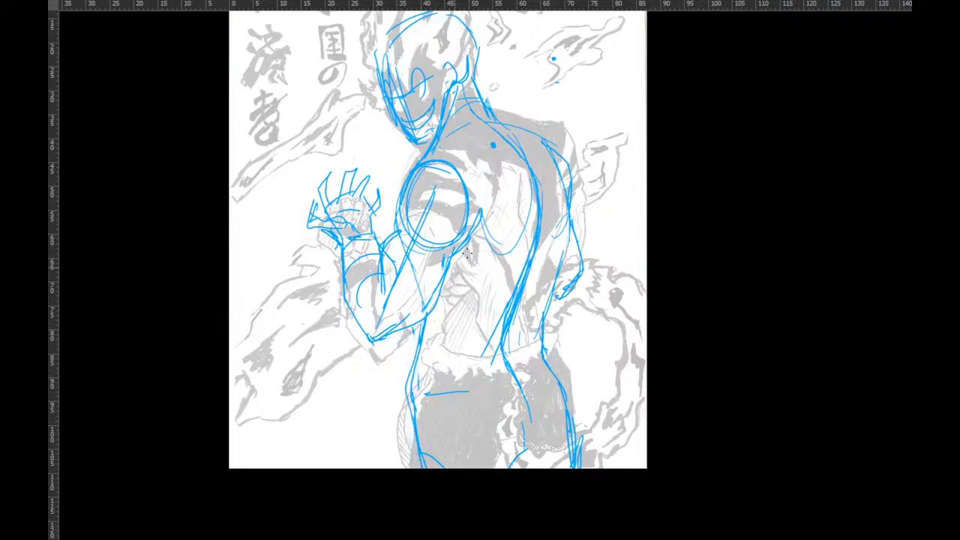
Sketch a curved waistband around the hips with jagged fabric edges below it, and reinforce its upper edge.
{"action": "left_click_drag", "start_coordinate": [403, 340], "coordinate": [566, 312]}
{"action": "left_click_drag", "start_coordinate": [550, 327], "coordinate": [386, 353]}
{"action": "mouse_move", "coordinate": [404, 353]}
{"action": "left_mouse_down"}
{"action": "mouse_move", "coordinate": [397, 374]}
{"action": "mouse_move", "coordinate": [495, 367]}
{"action": "mouse_move", "coordinate": [546, 319]}
{"action": "mouse_move", "coordinate": [582, 337]}
{"action": "mouse_move", "coordinate": [533, 349]}
{"action": "mouse_move", "coordinate": [412, 347]}
{"action": "mouse_move", "coordinate": [462, 343]}
{"action": "mouse_move", "coordinate": [553, 309]}
{"action": "mouse_move", "coordinate": [585, 336]}
{"action": "mouse_move", "coordinate": [518, 358]}
{"action": "mouse_move", "coordinate": [425, 368]}
{"action": "left_mouse_up"}
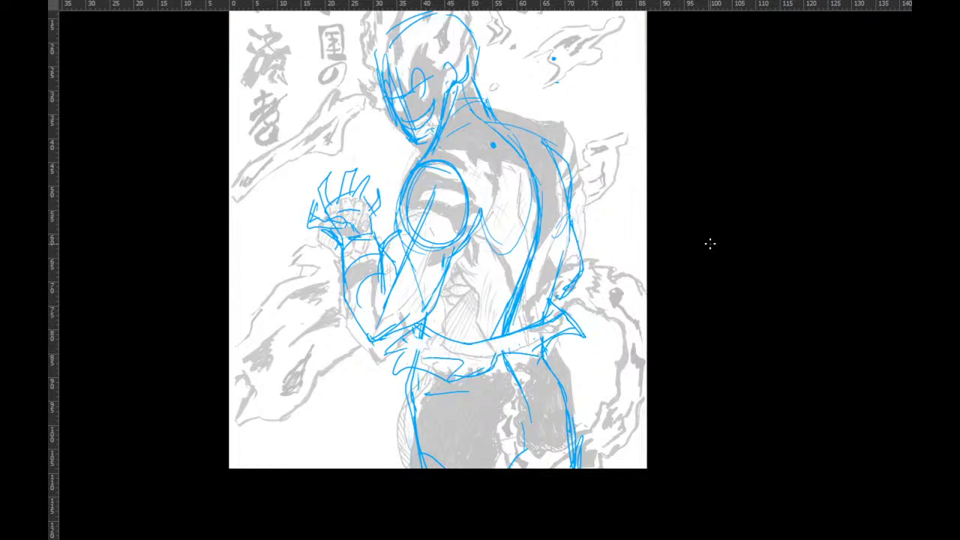
{"action": "mouse_move", "coordinate": [523, 327]}
{"action": "left_mouse_down"}
{"action": "mouse_move", "coordinate": [468, 339]}
{"action": "mouse_move", "coordinate": [406, 330]}
{"action": "left_mouse_up"}
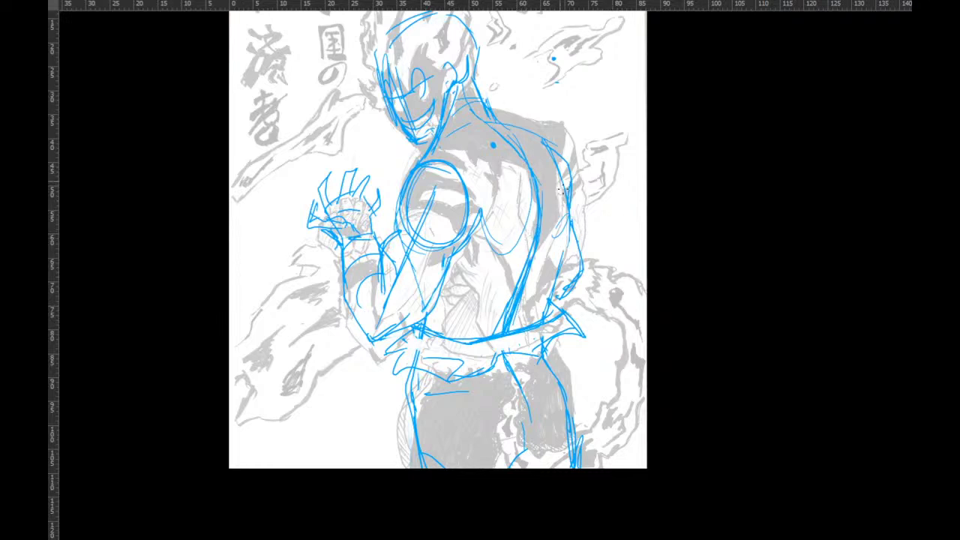
Fill the waistband with diagonal hatching and add a double circle at the centre just below it.
{"action": "left_click_drag", "start_coordinate": [426, 358], "coordinate": [408, 350]}
{"action": "mouse_move", "coordinate": [425, 320]}
{"action": "left_mouse_down"}
{"action": "mouse_move", "coordinate": [399, 337]}
{"action": "mouse_move", "coordinate": [454, 343]}
{"action": "mouse_move", "coordinate": [574, 322]}
{"action": "left_mouse_up"}
{"action": "mouse_move", "coordinate": [542, 295]}
{"action": "left_mouse_down"}
{"action": "mouse_move", "coordinate": [570, 301]}
{"action": "mouse_move", "coordinate": [412, 341]}
{"action": "mouse_move", "coordinate": [467, 329]}
{"action": "mouse_move", "coordinate": [483, 349]}
{"action": "mouse_move", "coordinate": [566, 308]}
{"action": "left_mouse_up"}
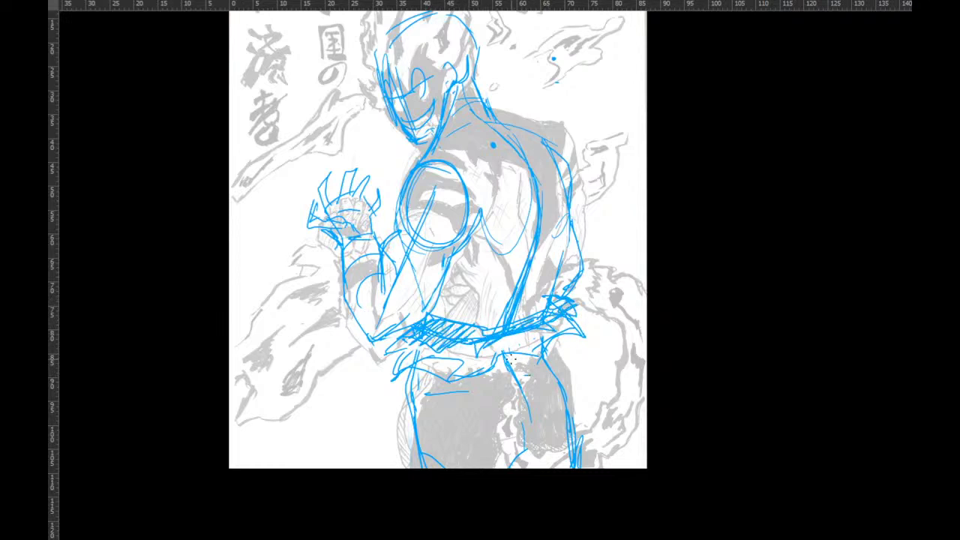
{"action": "mouse_move", "coordinate": [510, 359]}
{"action": "left_mouse_down"}
{"action": "mouse_move", "coordinate": [525, 369]}
{"action": "mouse_move", "coordinate": [501, 377]}
{"action": "mouse_move", "coordinate": [518, 384]}
{"action": "mouse_move", "coordinate": [510, 357]}
{"action": "left_mouse_up"}
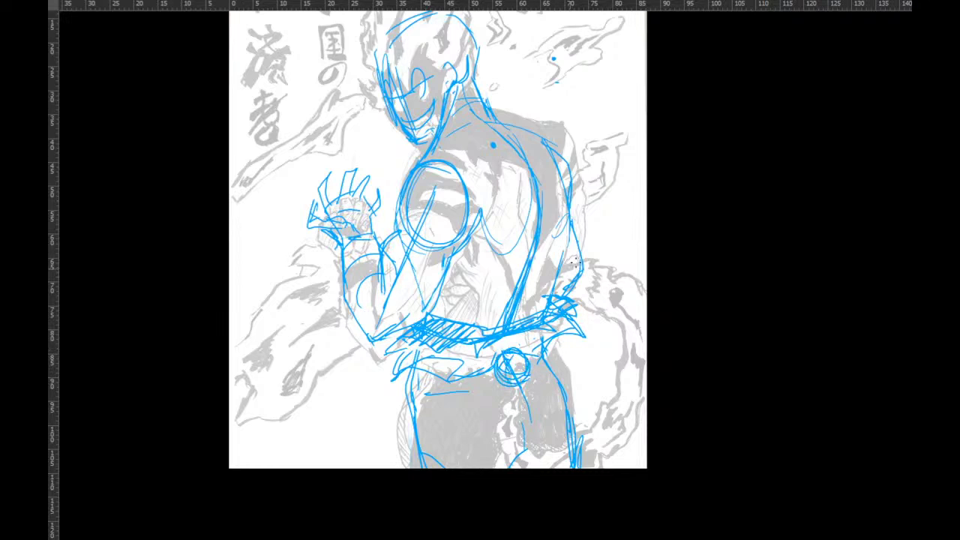
Remove the double circle below the waistband and sketch a large tail looping out behind the back and around to the hips.
{"action": "key", "text": "ctrl+z"}
{"action": "key", "text": "ctrl+z"}
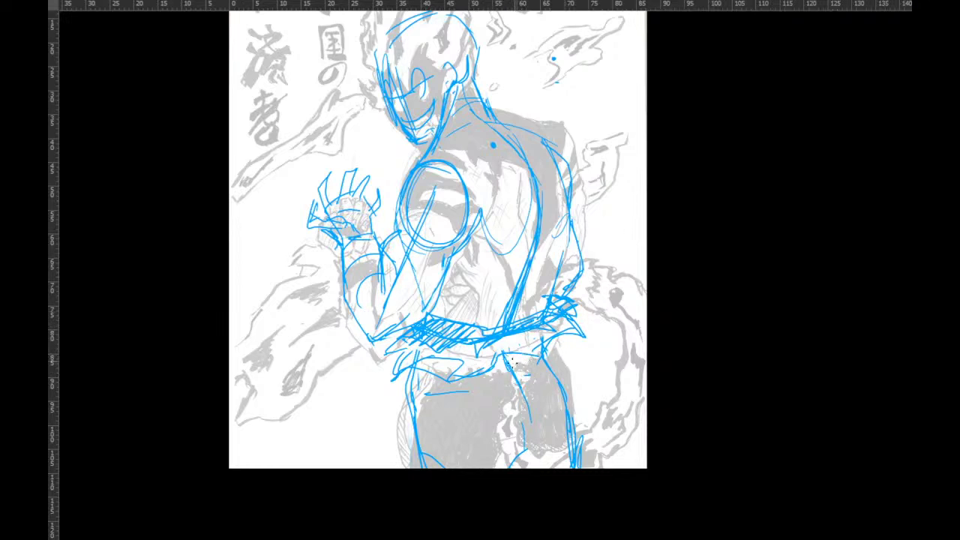
{"action": "left_click_drag", "start_coordinate": [503, 375], "coordinate": [546, 402]}
{"action": "left_click_drag", "start_coordinate": [501, 373], "coordinate": [510, 421]}
{"action": "mouse_move", "coordinate": [557, 383]}
{"action": "left_mouse_down"}
{"action": "mouse_move", "coordinate": [583, 404]}
{"action": "mouse_move", "coordinate": [615, 393]}
{"action": "mouse_move", "coordinate": [635, 336]}
{"action": "mouse_move", "coordinate": [625, 315]}
{"action": "mouse_move", "coordinate": [537, 235]}
{"action": "mouse_move", "coordinate": [604, 225]}
{"action": "mouse_move", "coordinate": [622, 245]}
{"action": "mouse_move", "coordinate": [510, 241]}
{"action": "mouse_move", "coordinate": [643, 279]}
{"action": "mouse_move", "coordinate": [581, 281]}
{"action": "mouse_move", "coordinate": [605, 412]}
{"action": "mouse_move", "coordinate": [611, 427]}
{"action": "mouse_move", "coordinate": [648, 418]}
{"action": "left_mouse_up"}
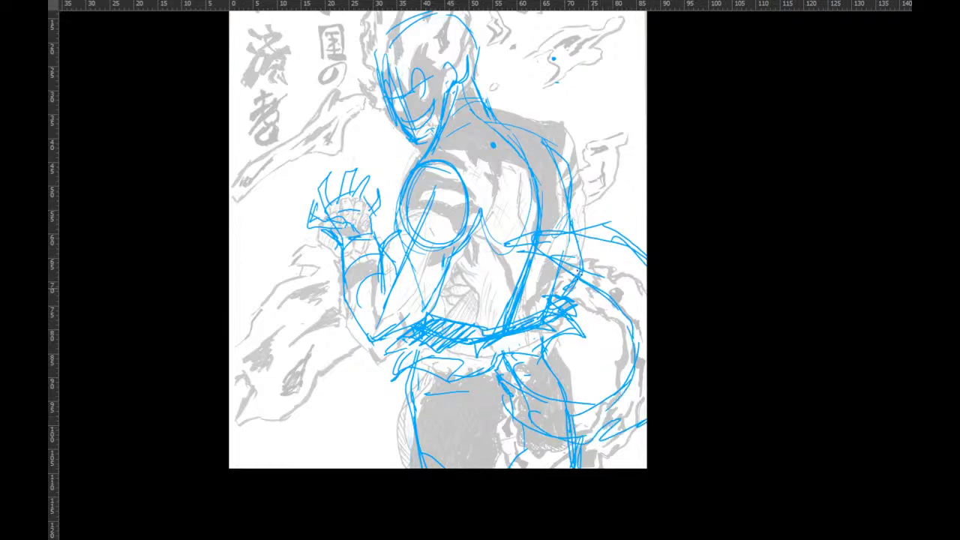
Widen the near thigh's outer contour with repeated long strokes and add short contour strokes around the far hip and thigh.
{"action": "left_click_drag", "start_coordinate": [412, 401], "coordinate": [406, 468]}
{"action": "left_click_drag", "start_coordinate": [408, 395], "coordinate": [402, 468]}
{"action": "left_click_drag", "start_coordinate": [404, 421], "coordinate": [398, 468]}
{"action": "left_click_drag", "start_coordinate": [548, 367], "coordinate": [563, 395]}
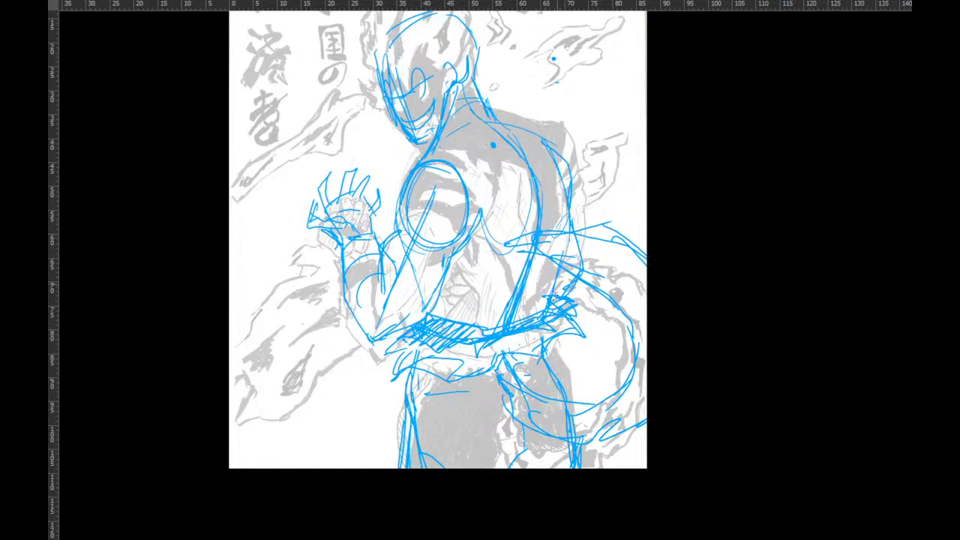
{"action": "left_click_drag", "start_coordinate": [580, 357], "coordinate": [578, 422]}
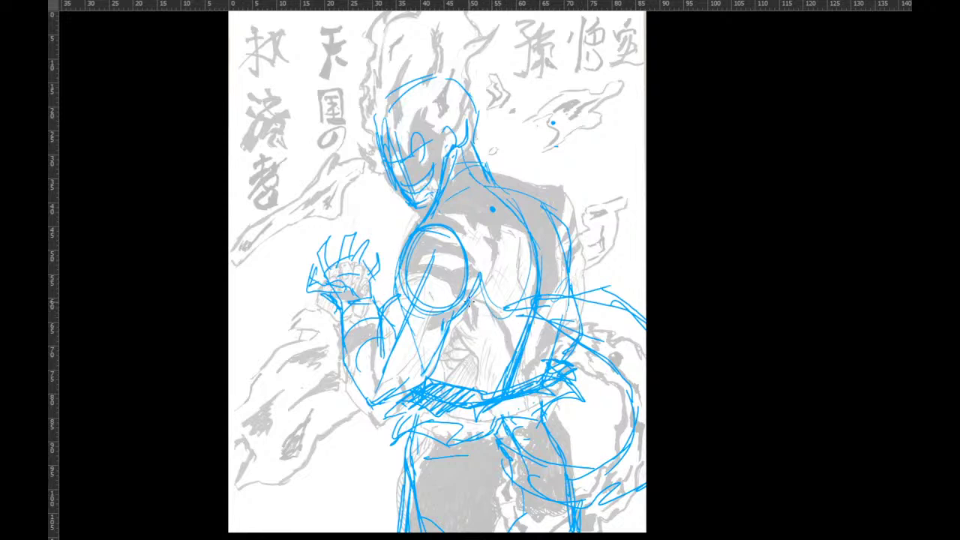
Sketch muscle lines across the back of the near shoulder, the shoulder blade and the ribs, and reinforce the far shoulder slope.
{"action": "mouse_move", "coordinate": [417, 226]}
{"action": "left_mouse_down"}
{"action": "mouse_move", "coordinate": [396, 264]}
{"action": "mouse_move", "coordinate": [410, 236]}
{"action": "mouse_move", "coordinate": [480, 234]}
{"action": "mouse_move", "coordinate": [520, 270]}
{"action": "left_mouse_up"}
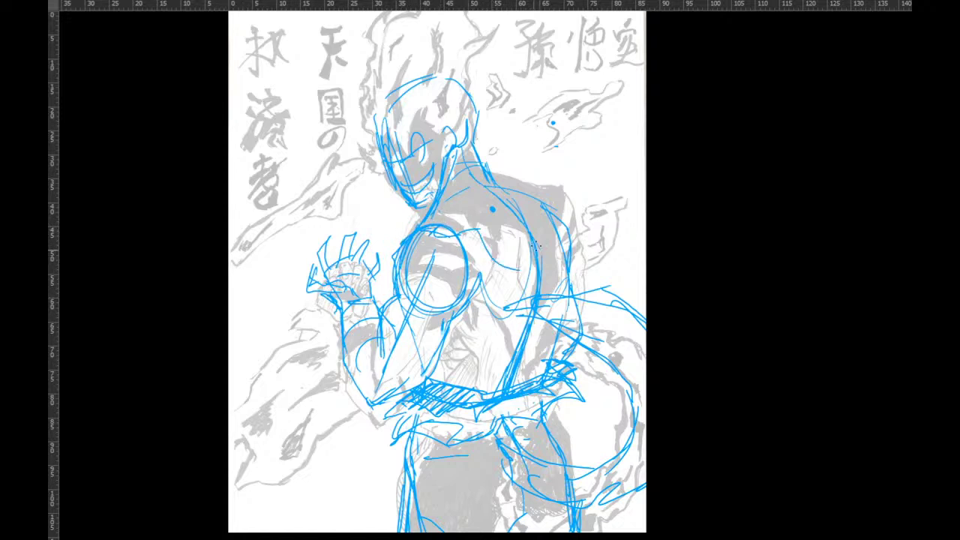
{"action": "left_click_drag", "start_coordinate": [542, 206], "coordinate": [489, 180]}
{"action": "left_click_drag", "start_coordinate": [495, 300], "coordinate": [461, 340]}
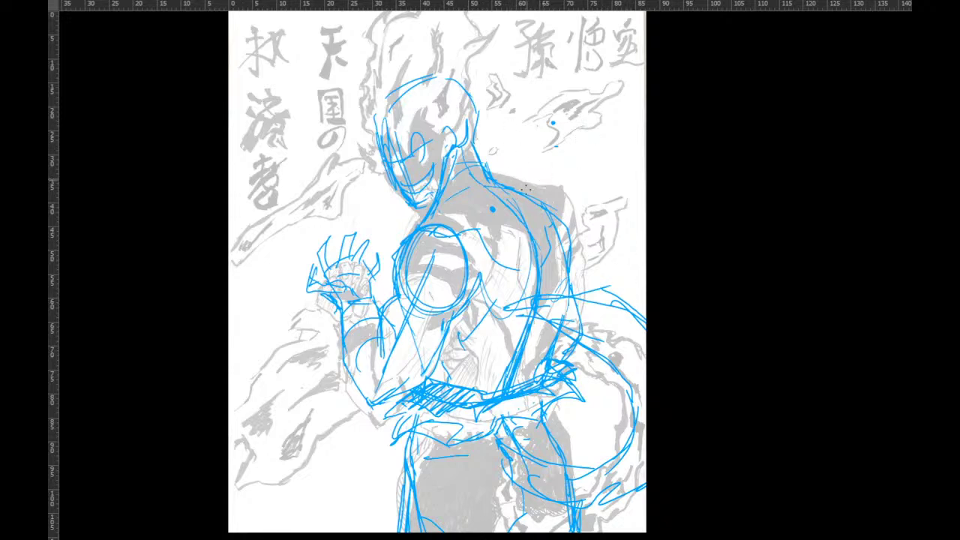
{"action": "left_click_drag", "start_coordinate": [522, 252], "coordinate": [513, 311]}
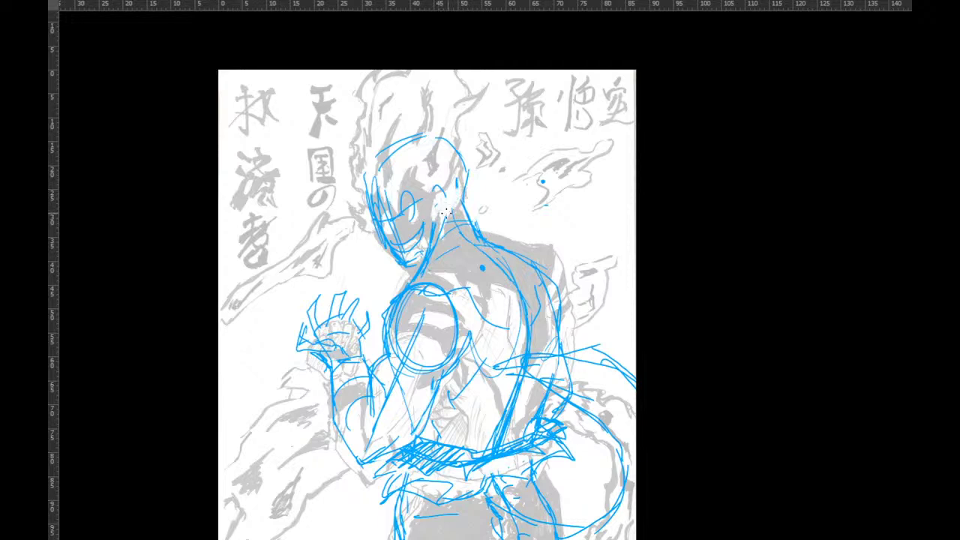
Redraw the ear and hairline, and outline a large spiky hair mass rising from the forehead and sweeping back behind the neck.
{"action": "left_click_drag", "start_coordinate": [453, 205], "coordinate": [441, 223]}
{"action": "left_click_drag", "start_coordinate": [436, 201], "coordinate": [422, 234]}
{"action": "left_click_drag", "start_coordinate": [445, 218], "coordinate": [432, 227]}
{"action": "left_click_drag", "start_coordinate": [448, 187], "coordinate": [435, 204]}
{"action": "left_click_drag", "start_coordinate": [409, 160], "coordinate": [386, 200]}
{"action": "left_click_drag", "start_coordinate": [380, 167], "coordinate": [375, 192]}
{"action": "mouse_move", "coordinate": [374, 222]}
{"action": "left_mouse_down"}
{"action": "mouse_move", "coordinate": [340, 197]}
{"action": "mouse_move", "coordinate": [450, 75]}
{"action": "mouse_move", "coordinate": [566, 83]}
{"action": "mouse_move", "coordinate": [488, 202]}
{"action": "mouse_move", "coordinate": [553, 170]}
{"action": "mouse_move", "coordinate": [520, 196]}
{"action": "left_mouse_up"}
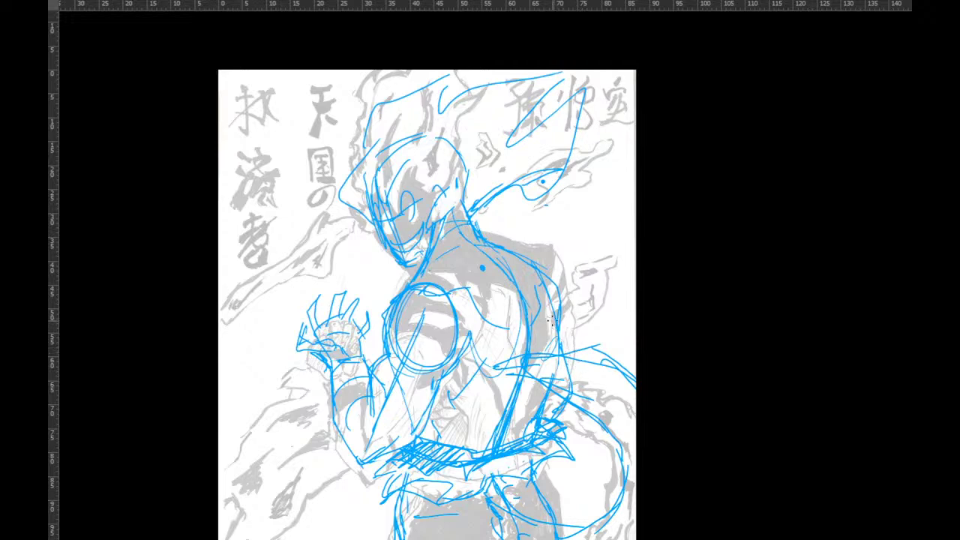
Leave full-screen view and compare the original ink drawing with the corrections by hiding and reshowing Layer 2 and Layer 1.
{"action": "key", "text": "f"}
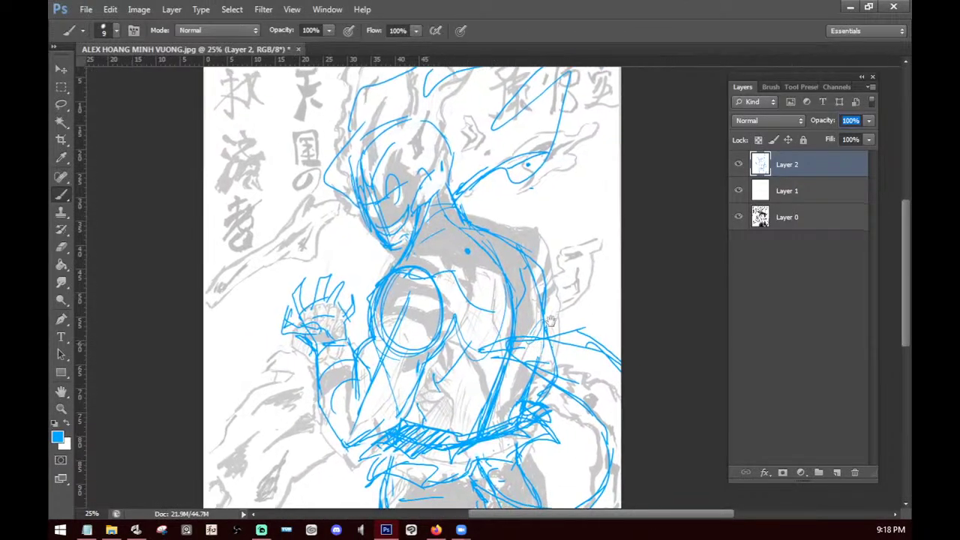
{"action": "left_click", "coordinate": [738, 164]}
{"action": "left_click", "coordinate": [738, 191]}
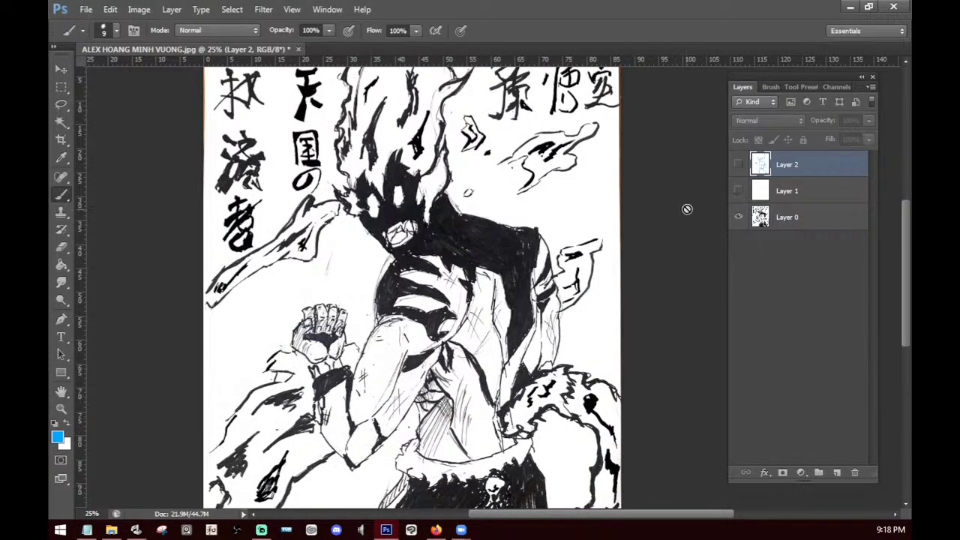
{"action": "left_click", "coordinate": [739, 190]}
{"action": "left_click", "coordinate": [739, 164]}
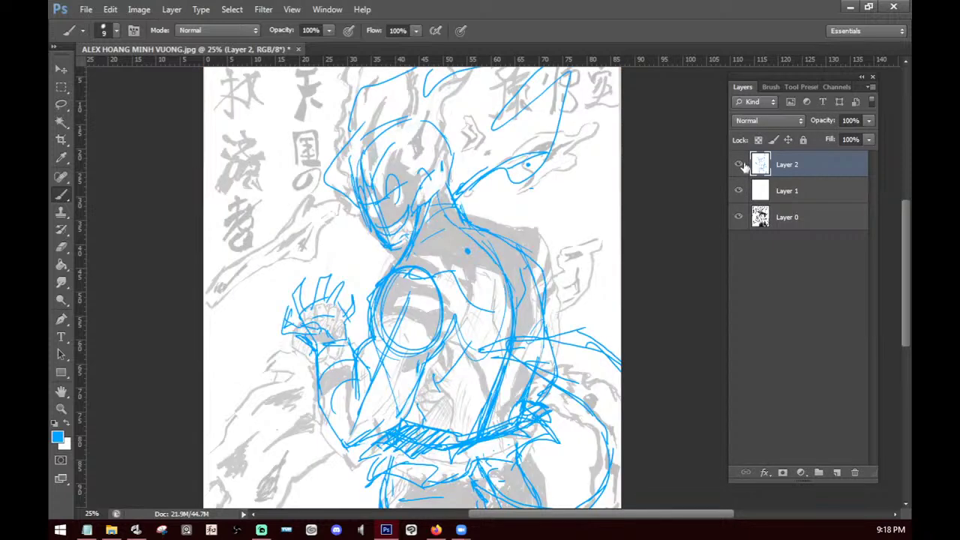
Hide Layer 0 to inspect the blue sketch on its own, and show the layer again.
{"action": "left_click", "coordinate": [740, 217]}
{"action": "scroll", "coordinate": [630, 220], "scroll_direction": "down", "scroll_amount": 2}
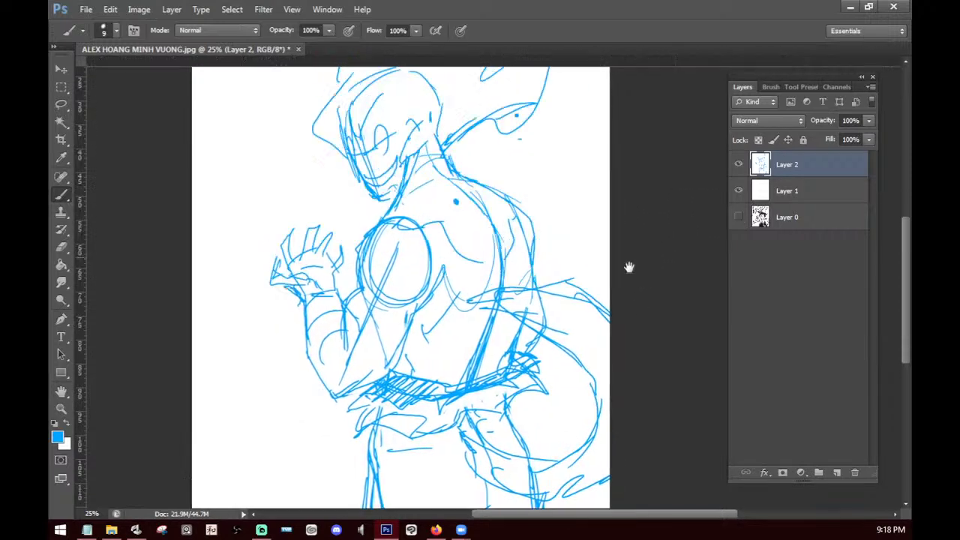
{"action": "mouse_move", "coordinate": [628, 267]}
{"action": "left_mouse_down"}
{"action": "mouse_move", "coordinate": [625, 300]}
{"action": "mouse_move", "coordinate": [639, 338]}
{"action": "left_mouse_up"}
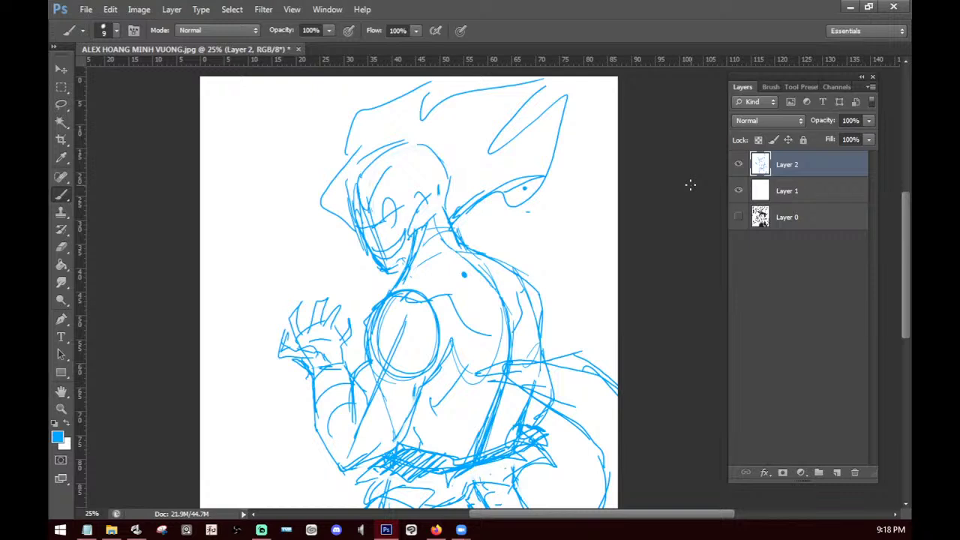
{"action": "left_click", "coordinate": [740, 218]}
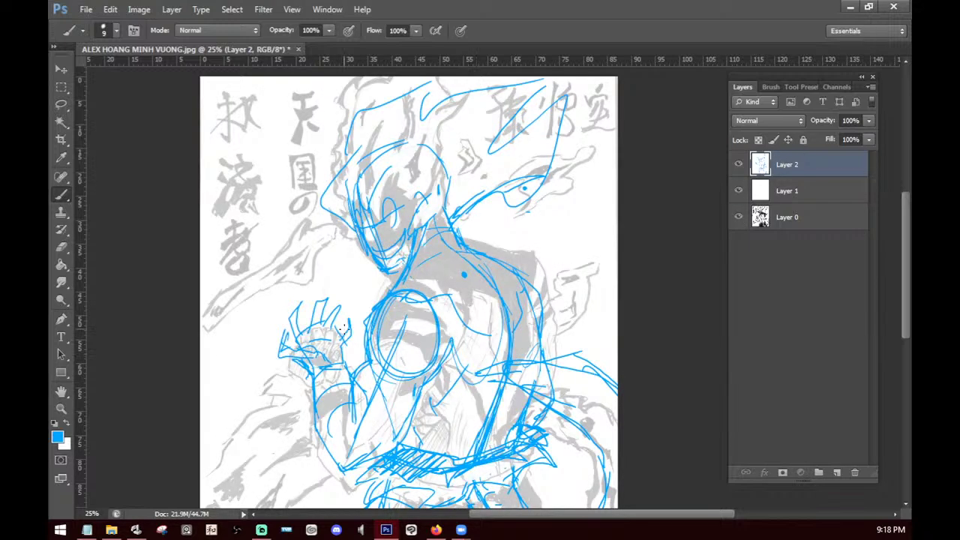
Lasso the blue raised-hand sketch on Layer 2, delete it and clear the selection.
{"action": "key", "text": "l"}
{"action": "mouse_move", "coordinate": [318, 375]}
{"action": "left_mouse_down"}
{"action": "mouse_move", "coordinate": [368, 336]}
{"action": "mouse_move", "coordinate": [300, 379]}
{"action": "left_mouse_up"}
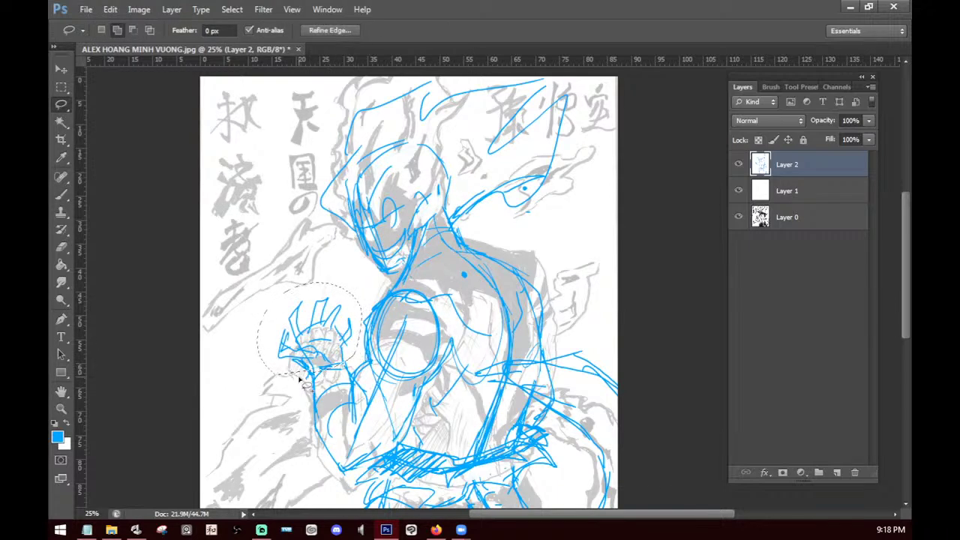
{"action": "key", "text": "Delete"}
{"action": "key", "text": "ctrl+d"}
{"action": "key", "text": "b"}
{"action": "key", "text": "e"}
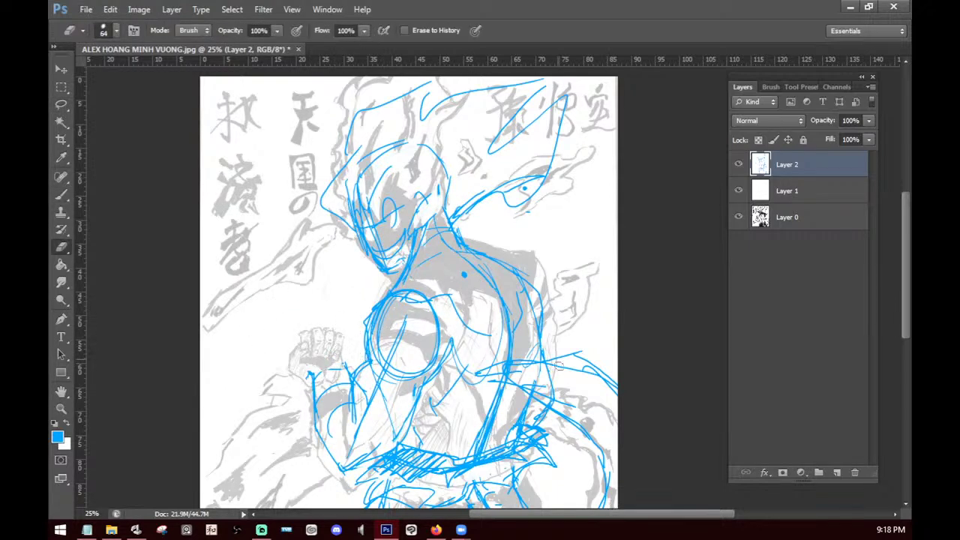
Lasso the blue near shoulder, upper arm and forearm, delete them, and return to the Brush tool.
{"action": "right_click", "coordinate": [385, 386]}
{"action": "left_click", "coordinate": [448, 334]}
{"action": "mouse_move", "coordinate": [450, 345]}
{"action": "left_mouse_down"}
{"action": "mouse_move", "coordinate": [334, 309]}
{"action": "mouse_move", "coordinate": [317, 484]}
{"action": "mouse_move", "coordinate": [467, 360]}
{"action": "left_mouse_up"}
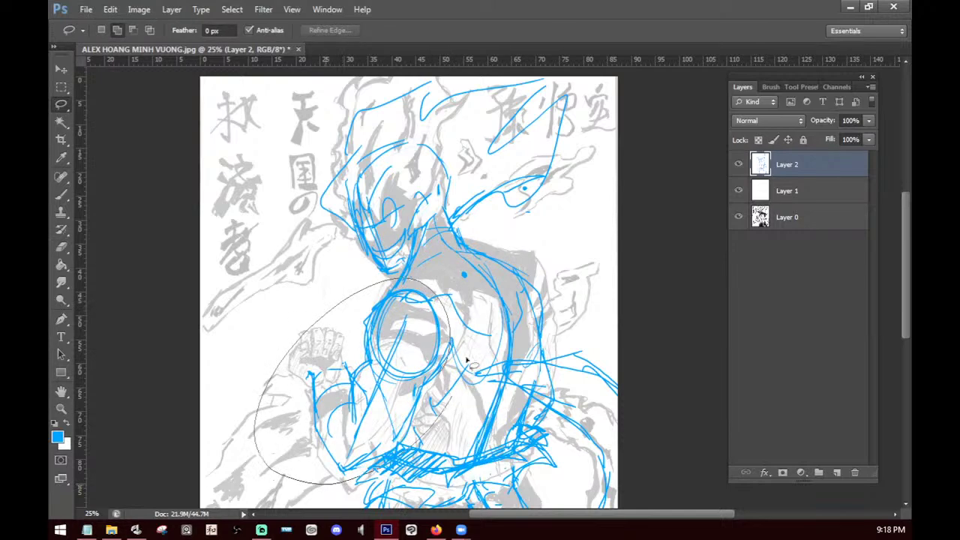
{"action": "key", "text": "Delete"}
{"action": "right_click", "coordinate": [439, 276]}
{"action": "left_click", "coordinate": [381, 229]}
{"action": "key", "text": "b"}
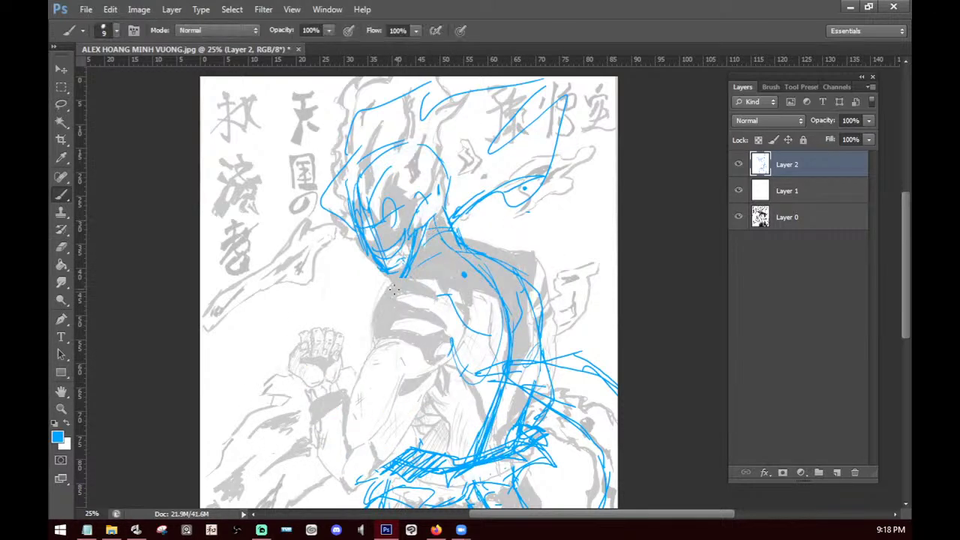
Sketch a new near shoulder contour with a rounded deltoid and an upper arm angled down and forward from it.
{"action": "mouse_move", "coordinate": [393, 289]}
{"action": "left_mouse_down"}
{"action": "mouse_move", "coordinate": [360, 351]}
{"action": "mouse_move", "coordinate": [409, 372]}
{"action": "left_mouse_up"}
{"action": "mouse_move", "coordinate": [360, 354]}
{"action": "left_mouse_down"}
{"action": "mouse_move", "coordinate": [327, 426]}
{"action": "mouse_move", "coordinate": [402, 411]}
{"action": "left_mouse_up"}
{"action": "left_click_drag", "start_coordinate": [405, 442], "coordinate": [405, 380]}
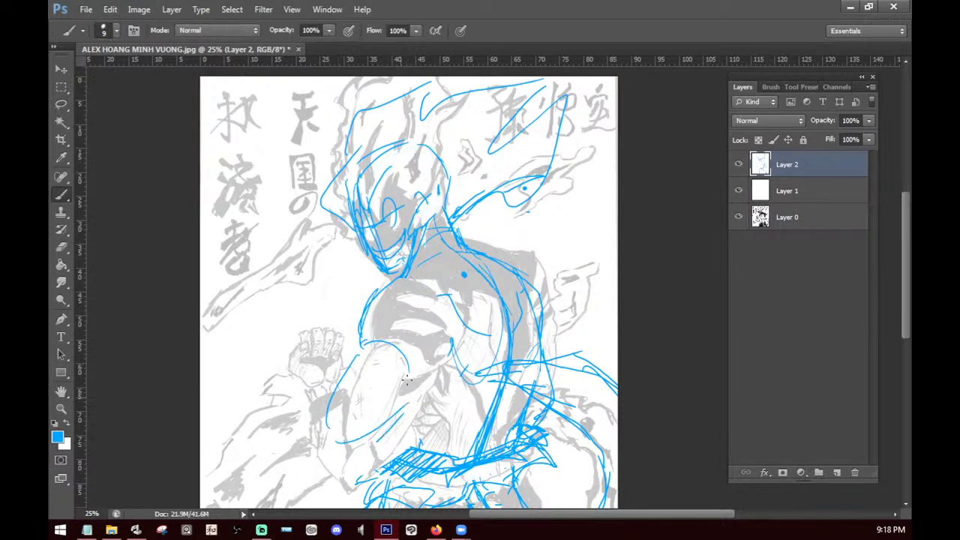
Sketch the near forearm reaching forward with a wristband and an open hand, and add the far fist in front of the shoulder.
{"action": "mouse_move", "coordinate": [270, 366]}
{"action": "left_mouse_down"}
{"action": "mouse_move", "coordinate": [242, 405]}
{"action": "mouse_move", "coordinate": [266, 425]}
{"action": "mouse_move", "coordinate": [333, 393]}
{"action": "left_mouse_up"}
{"action": "mouse_move", "coordinate": [259, 400]}
{"action": "left_mouse_down"}
{"action": "mouse_move", "coordinate": [287, 444]}
{"action": "mouse_move", "coordinate": [315, 451]}
{"action": "mouse_move", "coordinate": [342, 439]}
{"action": "mouse_move", "coordinate": [302, 451]}
{"action": "mouse_move", "coordinate": [387, 425]}
{"action": "mouse_move", "coordinate": [373, 347]}
{"action": "mouse_move", "coordinate": [246, 402]}
{"action": "mouse_move", "coordinate": [225, 359]}
{"action": "mouse_move", "coordinate": [240, 398]}
{"action": "mouse_move", "coordinate": [228, 360]}
{"action": "mouse_move", "coordinate": [242, 339]}
{"action": "mouse_move", "coordinate": [259, 365]}
{"action": "mouse_move", "coordinate": [282, 349]}
{"action": "left_mouse_up"}
{"action": "mouse_move", "coordinate": [283, 350]}
{"action": "left_mouse_down"}
{"action": "mouse_move", "coordinate": [253, 359]}
{"action": "mouse_move", "coordinate": [238, 346]}
{"action": "mouse_move", "coordinate": [247, 313]}
{"action": "left_mouse_up"}
{"action": "left_click_drag", "start_coordinate": [244, 324], "coordinate": [246, 350]}
{"action": "mouse_move", "coordinate": [229, 355]}
{"action": "left_mouse_down"}
{"action": "mouse_move", "coordinate": [214, 382]}
{"action": "mouse_move", "coordinate": [230, 395]}
{"action": "left_mouse_up"}
{"action": "left_click_drag", "start_coordinate": [225, 366], "coordinate": [235, 334]}
{"action": "left_click_drag", "start_coordinate": [262, 365], "coordinate": [283, 347]}
{"action": "left_click_drag", "start_coordinate": [284, 350], "coordinate": [281, 359]}
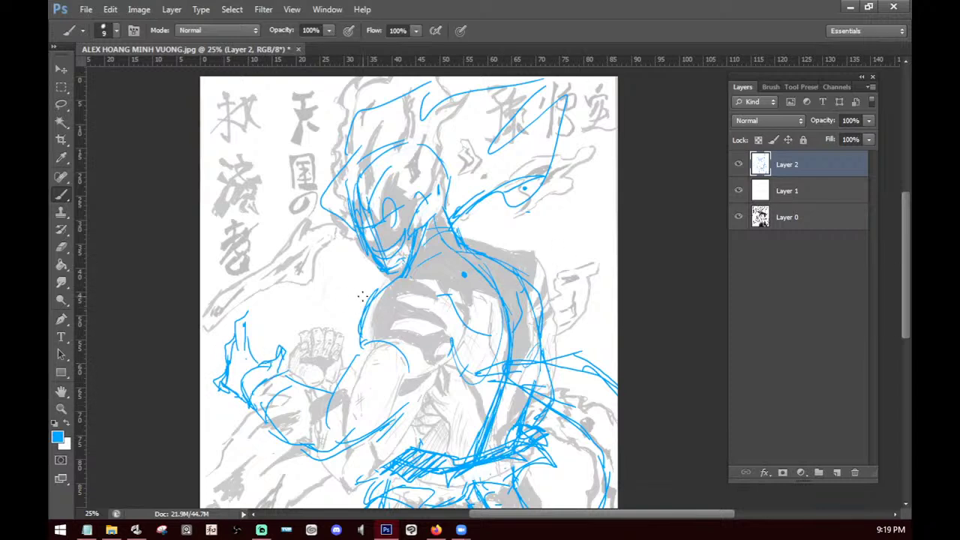
{"action": "mouse_move", "coordinate": [368, 289]}
{"action": "left_mouse_down"}
{"action": "mouse_move", "coordinate": [335, 307]}
{"action": "mouse_move", "coordinate": [373, 288]}
{"action": "mouse_move", "coordinate": [361, 288]}
{"action": "mouse_move", "coordinate": [354, 317]}
{"action": "mouse_move", "coordinate": [347, 285]}
{"action": "mouse_move", "coordinate": [330, 303]}
{"action": "mouse_move", "coordinate": [359, 330]}
{"action": "left_mouse_up"}
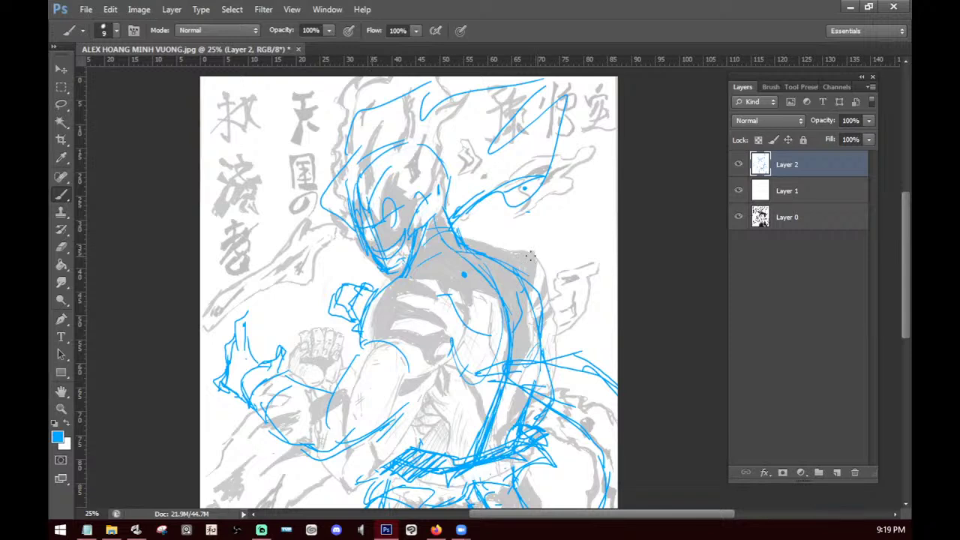
Erase the rough face guidelines and redraw the eyes, nose and open mouth, with hatched hair strands over the forehead.
{"action": "key", "text": "e"}
{"action": "mouse_move", "coordinate": [363, 223]}
{"action": "left_mouse_down"}
{"action": "mouse_move", "coordinate": [391, 226]}
{"action": "mouse_move", "coordinate": [389, 201]}
{"action": "mouse_move", "coordinate": [358, 223]}
{"action": "mouse_move", "coordinate": [380, 226]}
{"action": "mouse_move", "coordinate": [352, 216]}
{"action": "mouse_move", "coordinate": [367, 233]}
{"action": "mouse_move", "coordinate": [356, 221]}
{"action": "mouse_move", "coordinate": [389, 227]}
{"action": "mouse_move", "coordinate": [384, 208]}
{"action": "mouse_move", "coordinate": [384, 243]}
{"action": "mouse_move", "coordinate": [401, 239]}
{"action": "mouse_move", "coordinate": [399, 261]}
{"action": "mouse_move", "coordinate": [378, 252]}
{"action": "mouse_move", "coordinate": [398, 250]}
{"action": "mouse_move", "coordinate": [386, 261]}
{"action": "mouse_move", "coordinate": [405, 274]}
{"action": "left_mouse_up"}
{"action": "key", "text": "b"}
{"action": "key", "text": "e"}
{"action": "key", "text": "b"}
{"action": "key", "text": "e"}
{"action": "key", "text": "b"}
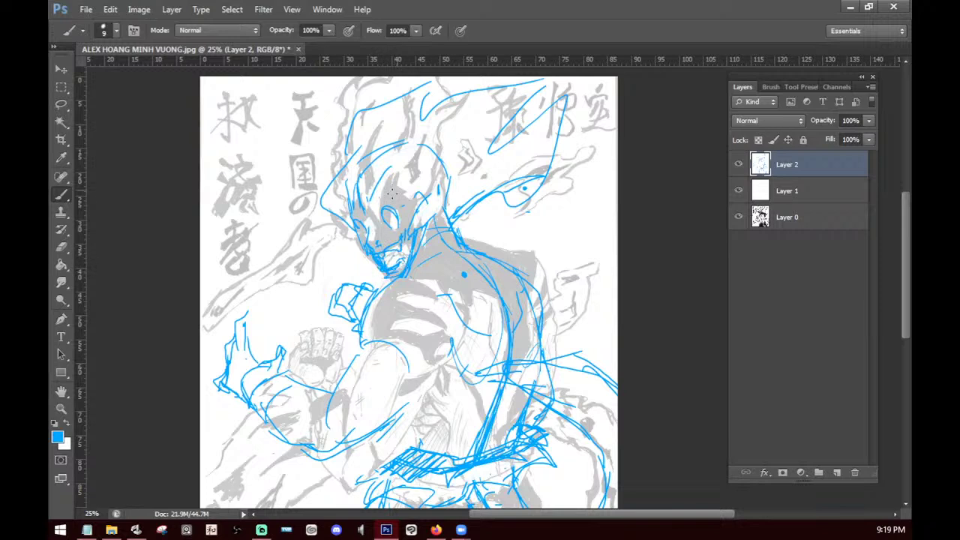
{"action": "mouse_move", "coordinate": [383, 172]}
{"action": "left_mouse_down"}
{"action": "mouse_move", "coordinate": [368, 217]}
{"action": "mouse_move", "coordinate": [397, 206]}
{"action": "mouse_move", "coordinate": [413, 225]}
{"action": "mouse_move", "coordinate": [390, 208]}
{"action": "left_mouse_up"}
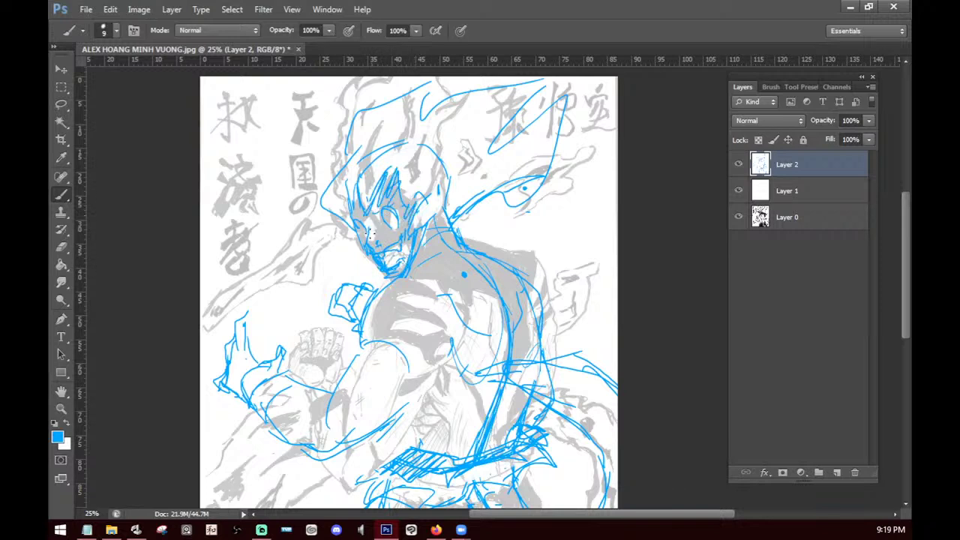
Hide Layer 0, draw the torso line below the armpit, and add hatched waistband fabric behind the elbow.
{"action": "left_click", "coordinate": [738, 217]}
{"action": "mouse_move", "coordinate": [414, 366]}
{"action": "left_mouse_down"}
{"action": "mouse_move", "coordinate": [405, 306]}
{"action": "mouse_move", "coordinate": [402, 347]}
{"action": "mouse_move", "coordinate": [381, 390]}
{"action": "mouse_move", "coordinate": [363, 388]}
{"action": "mouse_move", "coordinate": [357, 410]}
{"action": "left_mouse_up"}
{"action": "left_click_drag", "start_coordinate": [378, 370], "coordinate": [360, 391]}
{"action": "mouse_move", "coordinate": [383, 380]}
{"action": "left_mouse_down"}
{"action": "mouse_move", "coordinate": [363, 397]}
{"action": "mouse_move", "coordinate": [374, 402]}
{"action": "left_mouse_up"}
{"action": "mouse_move", "coordinate": [356, 396]}
{"action": "left_mouse_down"}
{"action": "mouse_move", "coordinate": [338, 410]}
{"action": "mouse_move", "coordinate": [365, 417]}
{"action": "left_mouse_up"}
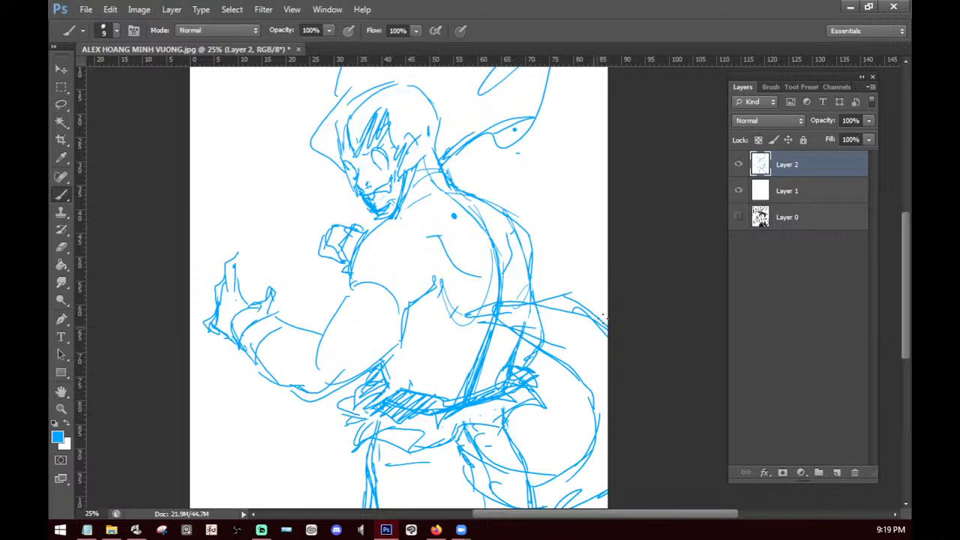
{"action": "left_click_drag", "start_coordinate": [558, 400], "coordinate": [555, 413]}
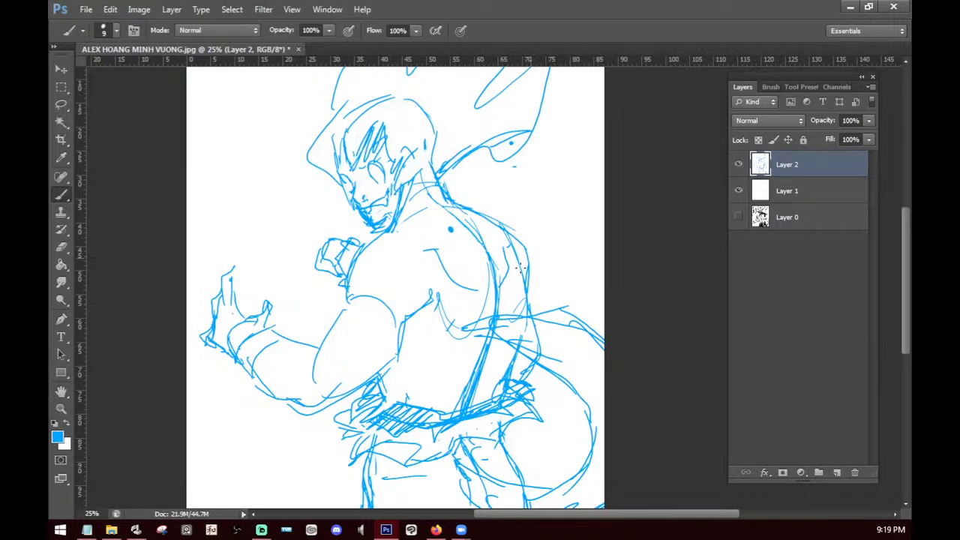
Draw the side muscle lines of the torso, redoing the lower stroke, and add deltoid and upper-back contour lines across the shoulders.
{"action": "mouse_move", "coordinate": [423, 374]}
{"action": "left_mouse_down"}
{"action": "mouse_move", "coordinate": [429, 406]}
{"action": "mouse_move", "coordinate": [407, 415]}
{"action": "mouse_move", "coordinate": [416, 416]}
{"action": "left_mouse_up"}
{"action": "key", "text": "e"}
{"action": "left_click_drag", "start_coordinate": [423, 374], "coordinate": [430, 404]}
{"action": "key", "text": "b"}
{"action": "left_click_drag", "start_coordinate": [414, 336], "coordinate": [427, 357]}
{"action": "left_click_drag", "start_coordinate": [425, 360], "coordinate": [424, 405]}
{"action": "mouse_move", "coordinate": [369, 266]}
{"action": "left_mouse_down"}
{"action": "mouse_move", "coordinate": [405, 290]}
{"action": "mouse_move", "coordinate": [425, 245]}
{"action": "left_mouse_up"}
{"action": "mouse_move", "coordinate": [425, 247]}
{"action": "left_mouse_down"}
{"action": "mouse_move", "coordinate": [442, 272]}
{"action": "mouse_move", "coordinate": [499, 229]}
{"action": "left_mouse_up"}
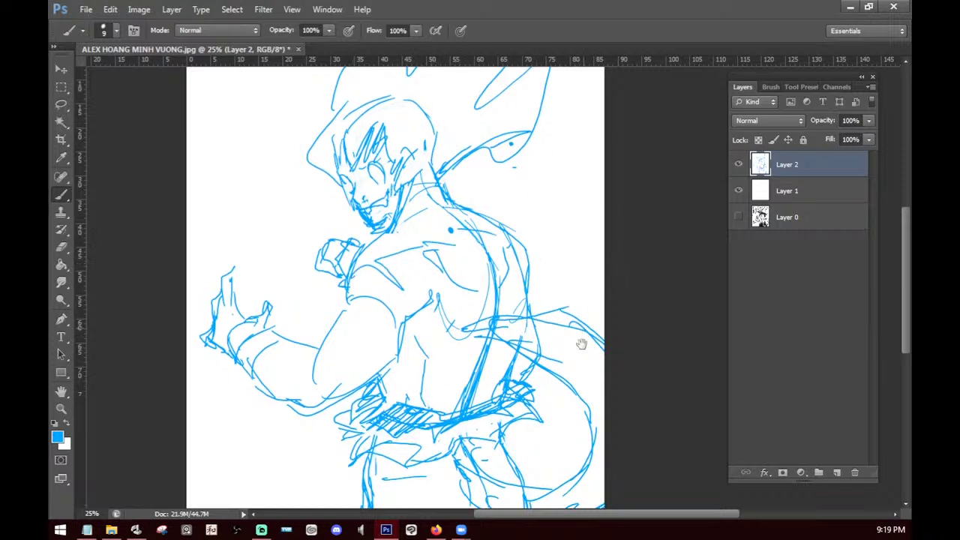
{"action": "left_click_drag", "start_coordinate": [582, 344], "coordinate": [580, 368]}
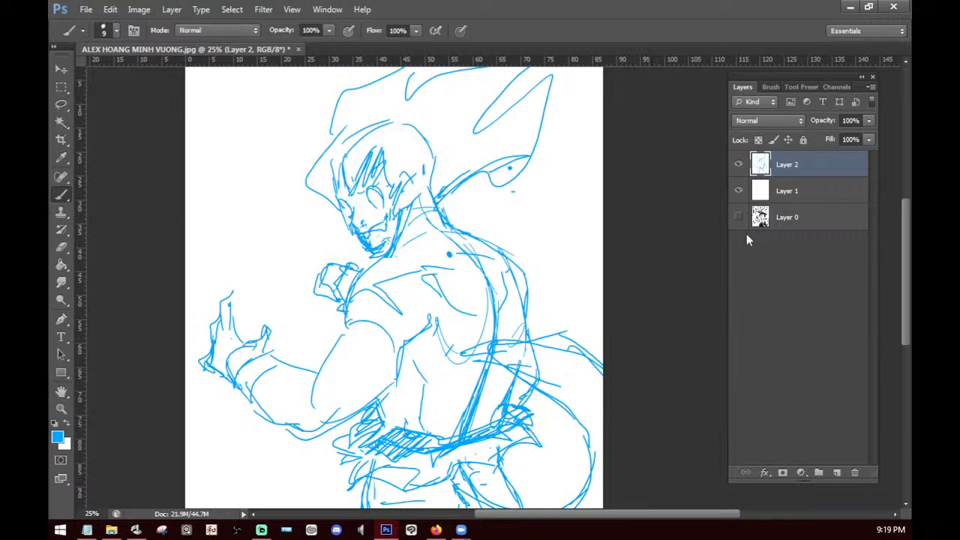
Merge Layer 2 and Layer 1 into a single layer.
{"action": "left_click", "coordinate": [807, 189], "text": "shift"}
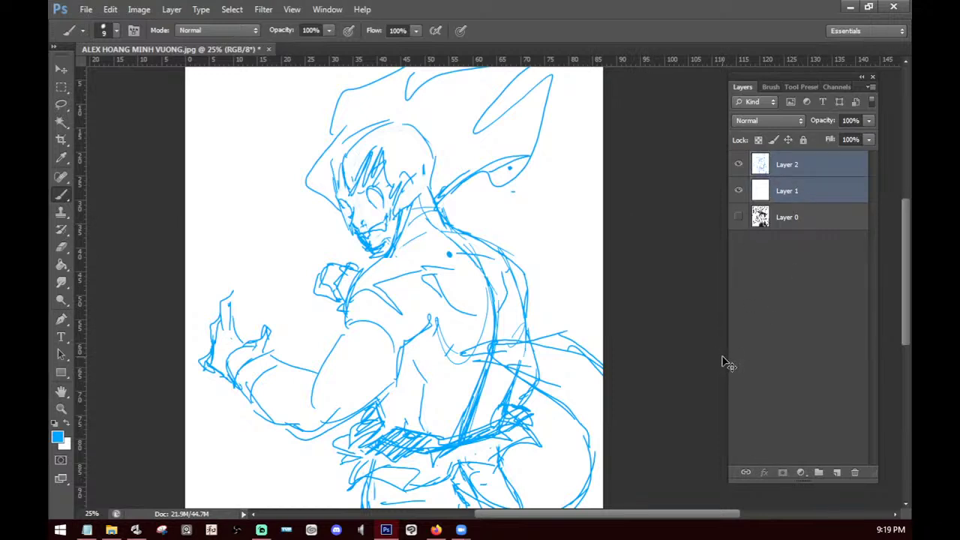
{"action": "key", "text": "ctrl+e"}
{"action": "left_click_drag", "start_coordinate": [603, 318], "coordinate": [608, 306]}
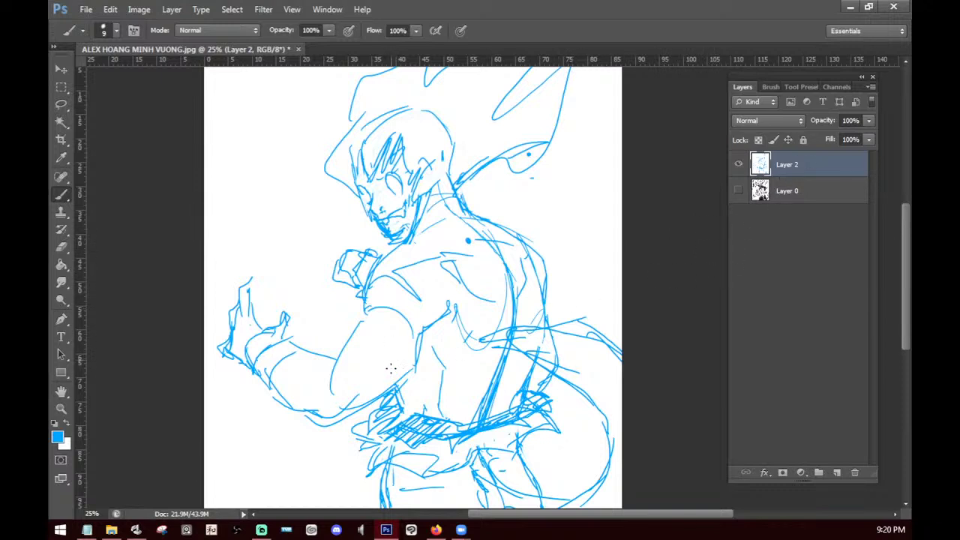
Add muscle lines inside the near forearm and upper arm, reinforce the arm and armpit contours, and add short upper-back strokes.
{"action": "left_click_drag", "start_coordinate": [302, 371], "coordinate": [325, 395]}
{"action": "left_click_drag", "start_coordinate": [337, 360], "coordinate": [376, 306]}
{"action": "mouse_move", "coordinate": [343, 333]}
{"action": "left_mouse_down"}
{"action": "mouse_move", "coordinate": [337, 360]}
{"action": "mouse_move", "coordinate": [396, 371]}
{"action": "left_mouse_up"}
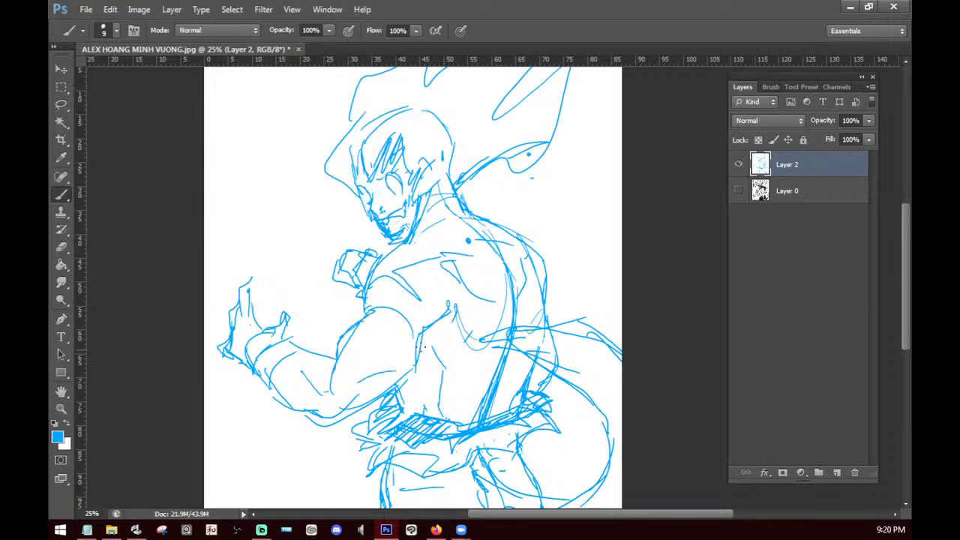
{"action": "left_click_drag", "start_coordinate": [450, 304], "coordinate": [404, 386]}
{"action": "mouse_move", "coordinate": [393, 239]}
{"action": "left_mouse_down"}
{"action": "mouse_move", "coordinate": [462, 249]}
{"action": "mouse_move", "coordinate": [507, 285]}
{"action": "left_mouse_up"}
{"action": "left_click_drag", "start_coordinate": [484, 231], "coordinate": [519, 247]}
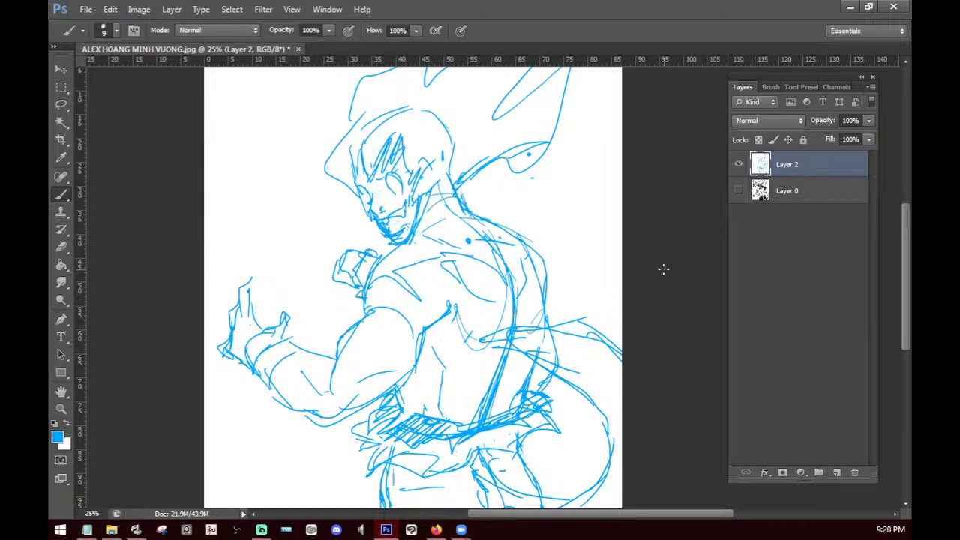
Hide Layer 2, group it with Layer 0, and create a new empty layer above the group.
{"action": "left_click", "coordinate": [739, 164]}
{"action": "left_click", "coordinate": [795, 192], "text": "shift"}
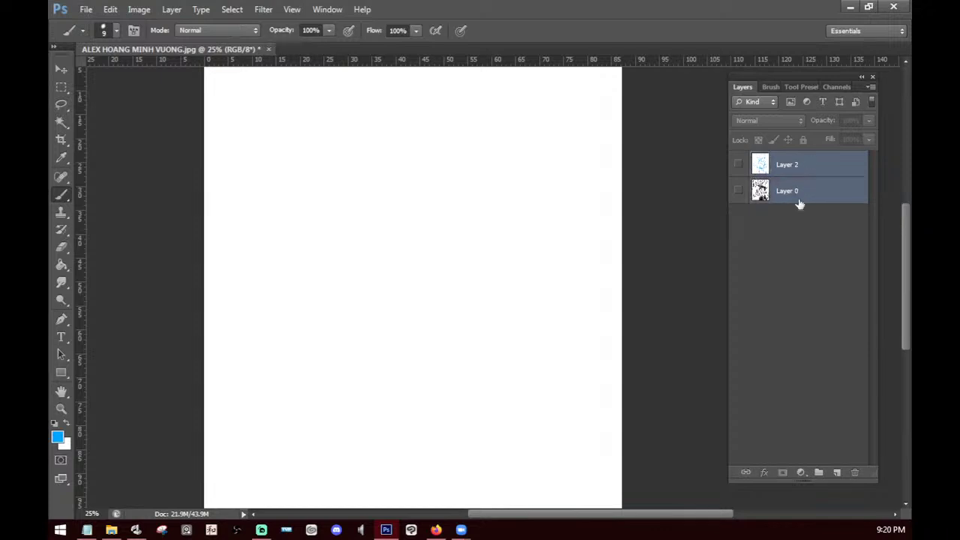
{"action": "key", "text": "ctrl+g"}
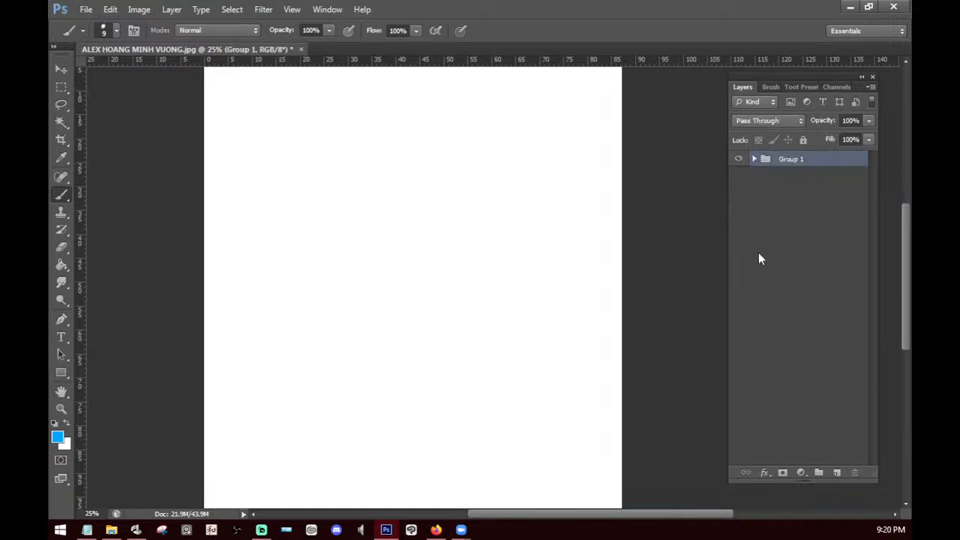
{"action": "key", "text": "ctrl+shift+n"}
{"action": "key", "text": "Return"}
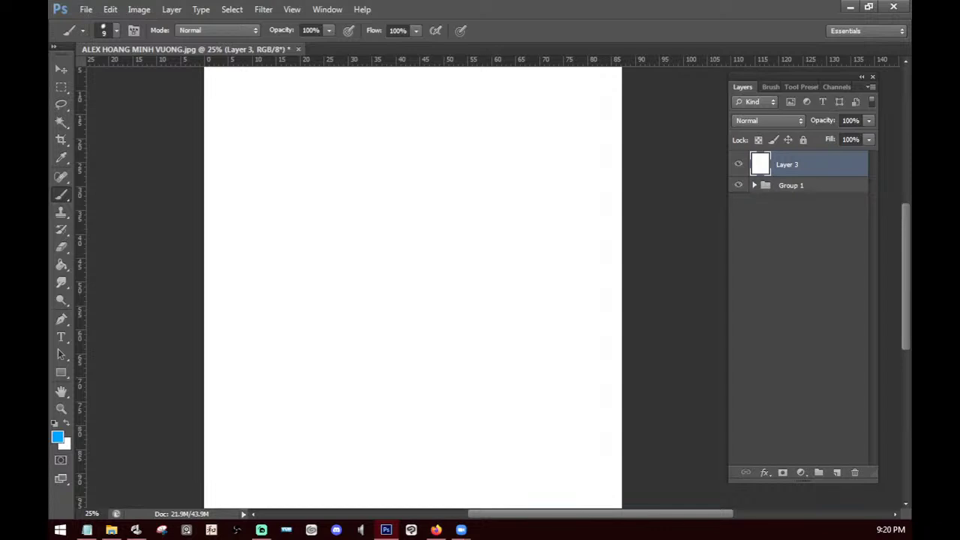
Switch to the image viewer and review the student's dragonballtale comic pages 1 to 5 in reading order.
{"action": "key", "text": "alt+Tab"}
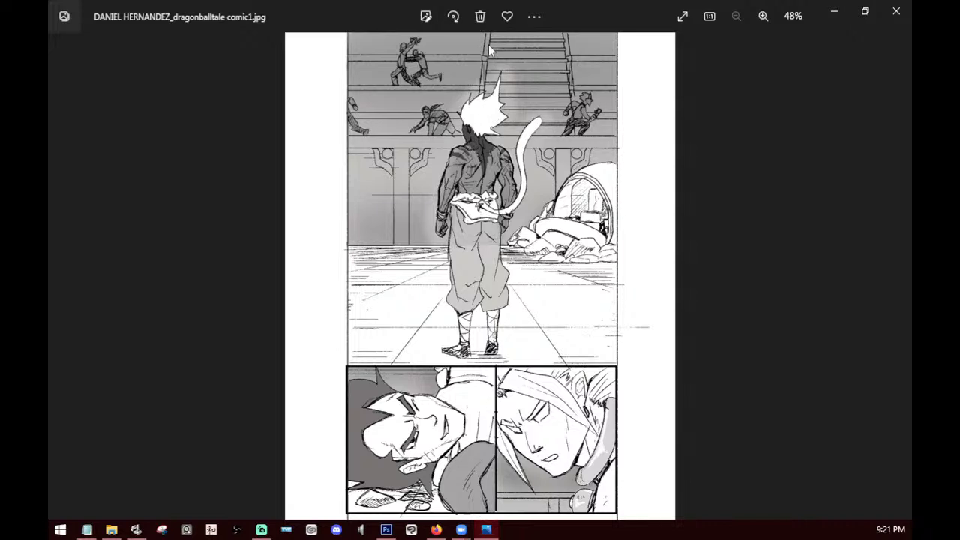
{"action": "key", "text": "Right"}
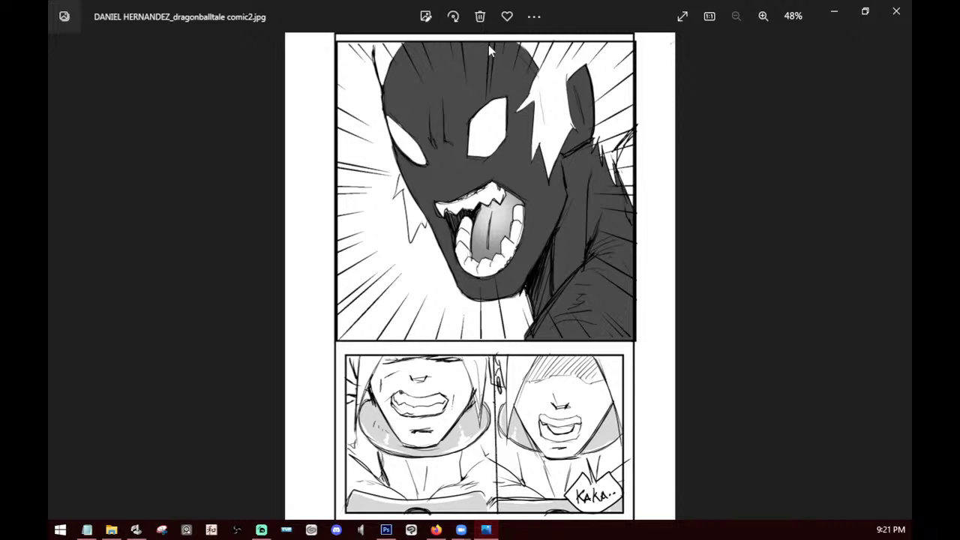
{"action": "key", "text": "Right"}
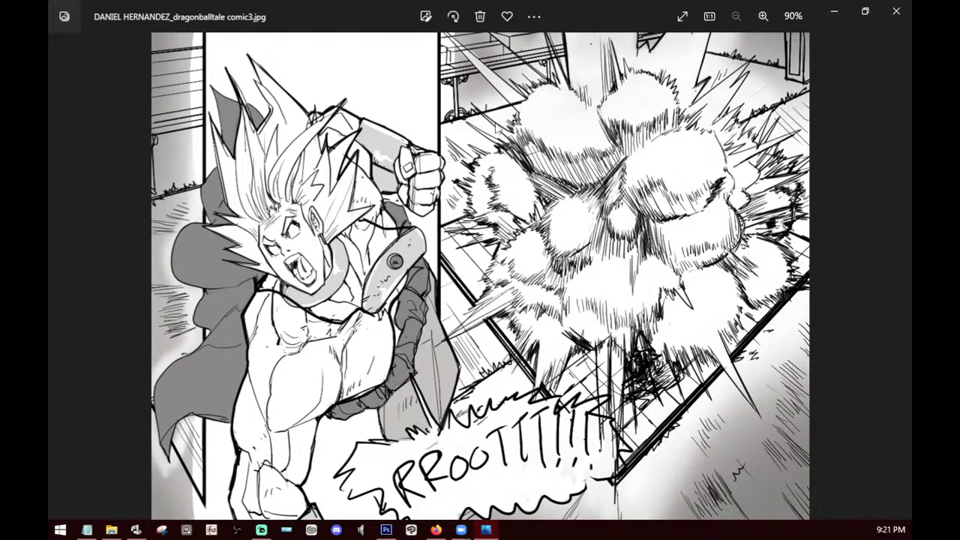
{"action": "key", "text": "Right"}
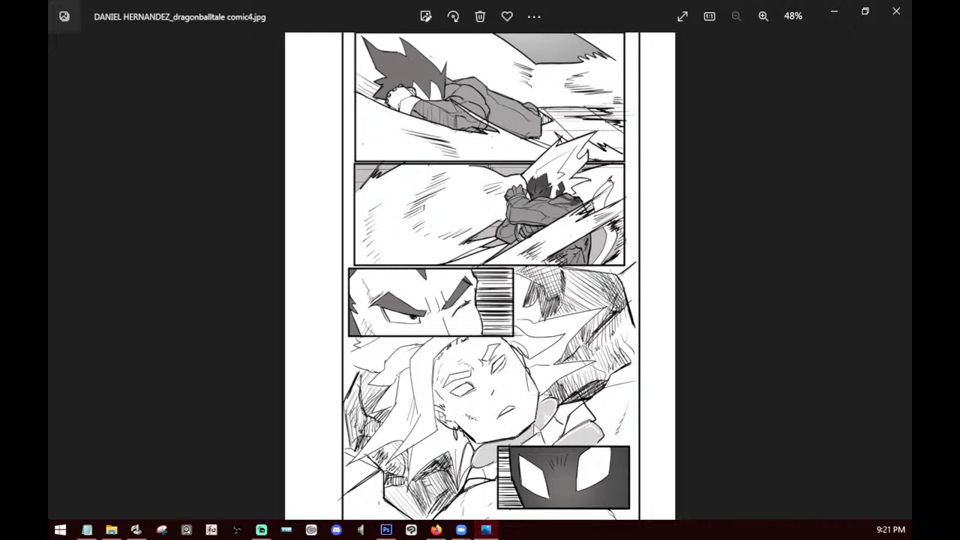
{"action": "key", "text": "Right"}
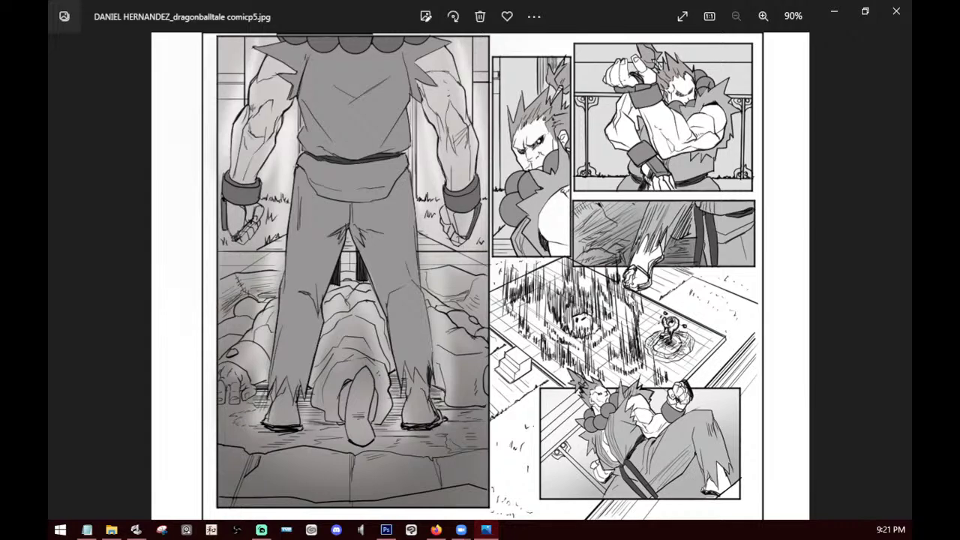
{"action": "key", "text": "Right"}
{"action": "key", "text": "Left"}
{"action": "key", "text": "Left"}
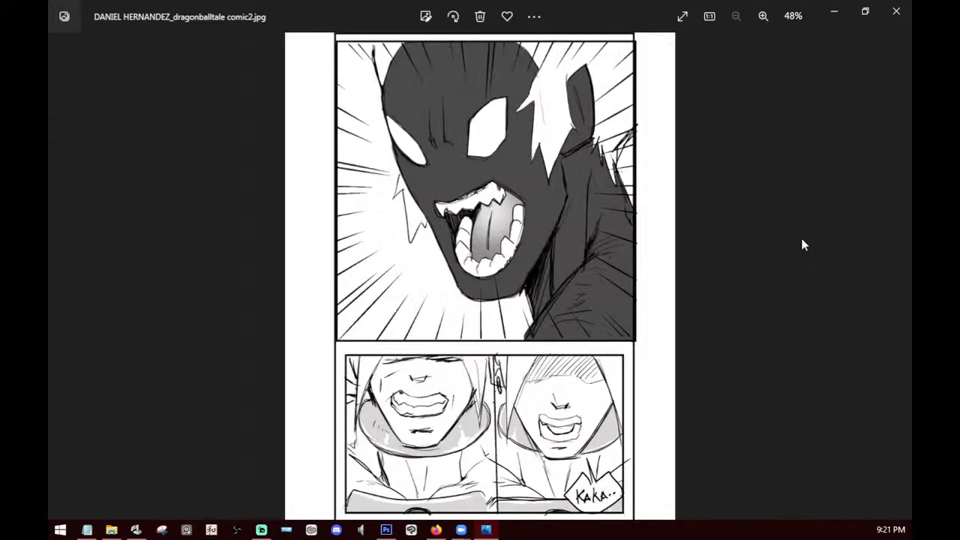
{"action": "key", "text": "Left"}
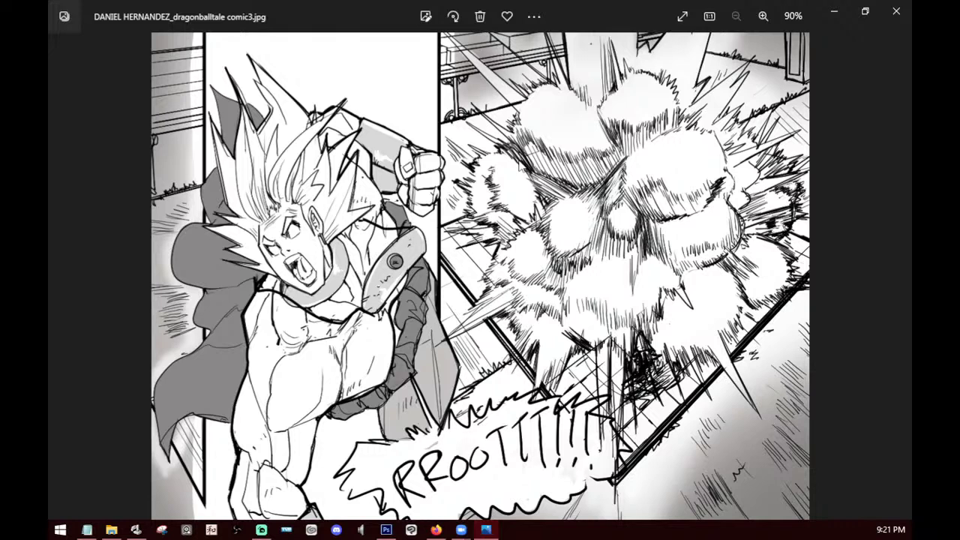
{"action": "key", "text": "Right"}
{"action": "key", "text": "Right"}
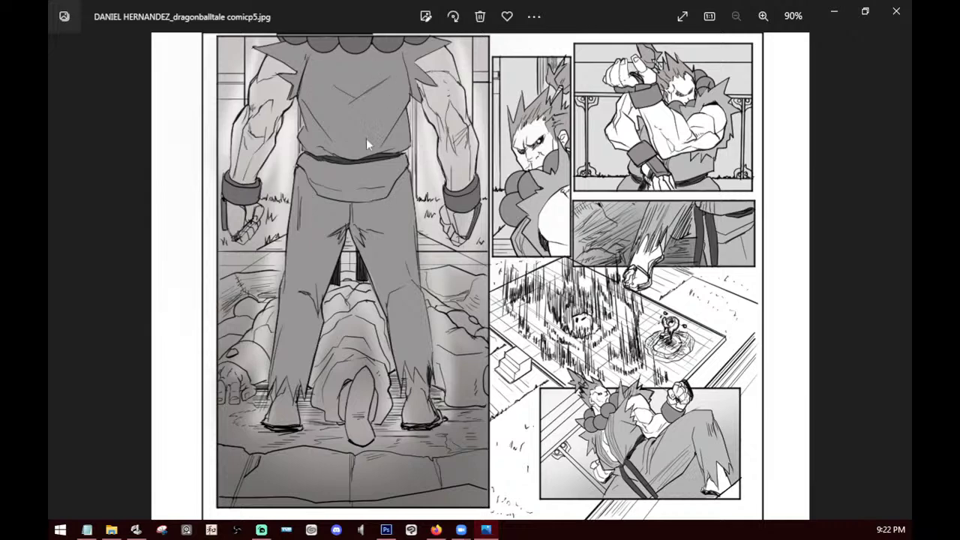
Try to copy the comicp5 page from the image viewer and paste it into the existing Photoshop document.
{"action": "right_click", "coordinate": [409, 236]}
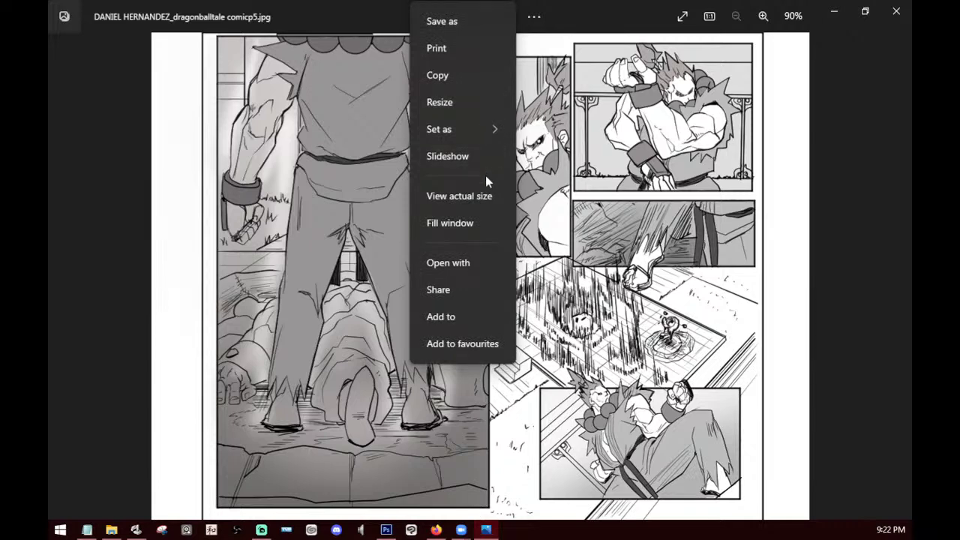
{"action": "left_click", "coordinate": [897, 11]}
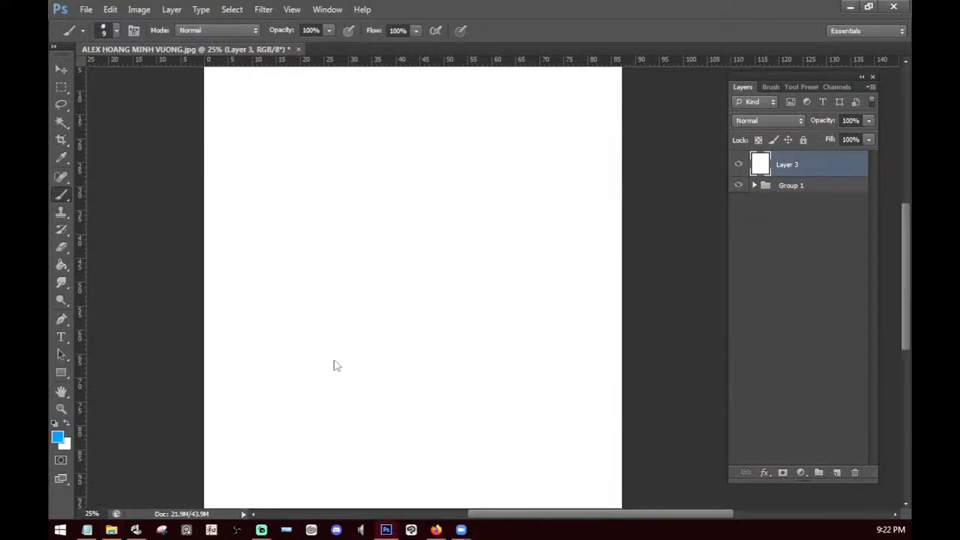
{"action": "key", "text": "ctrl+v"}
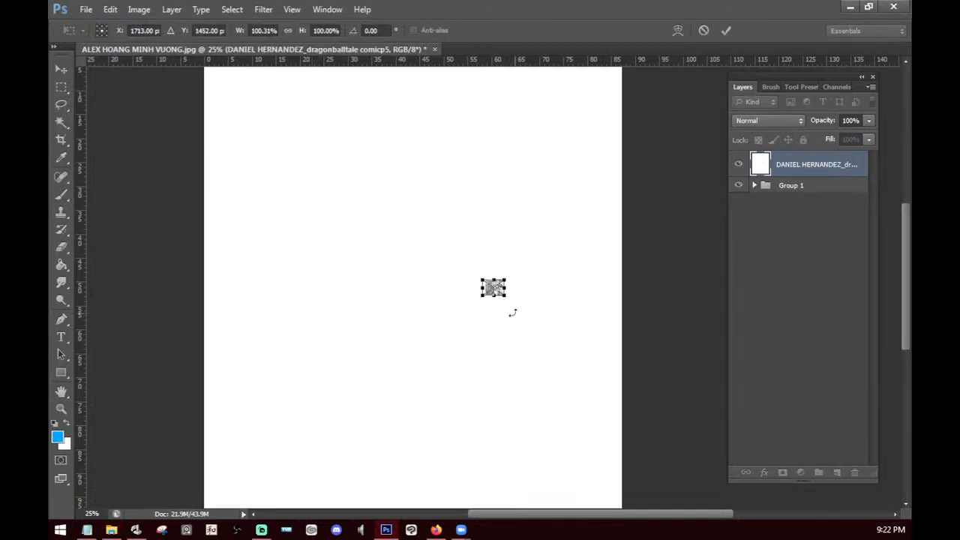
{"action": "key", "text": "Return"}
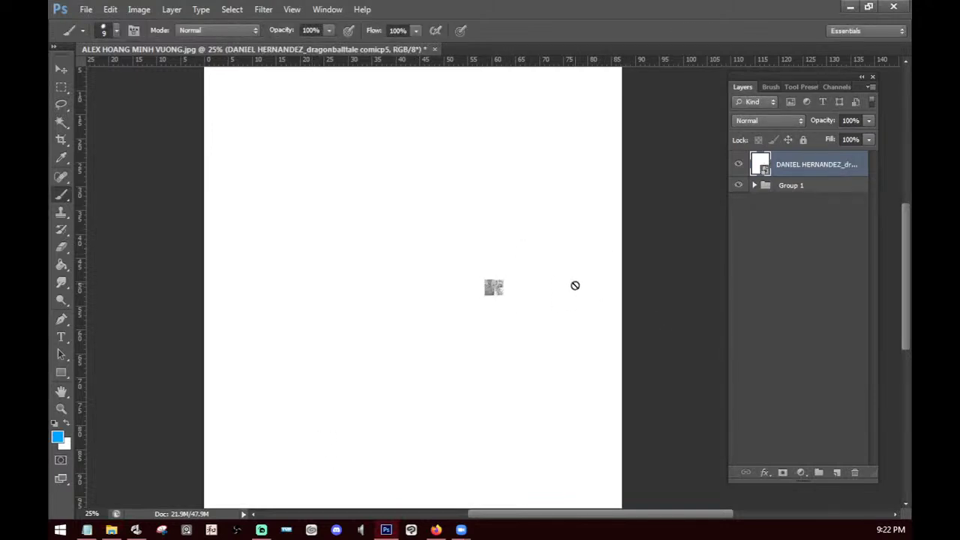
{"action": "key", "text": "ctrl+z"}
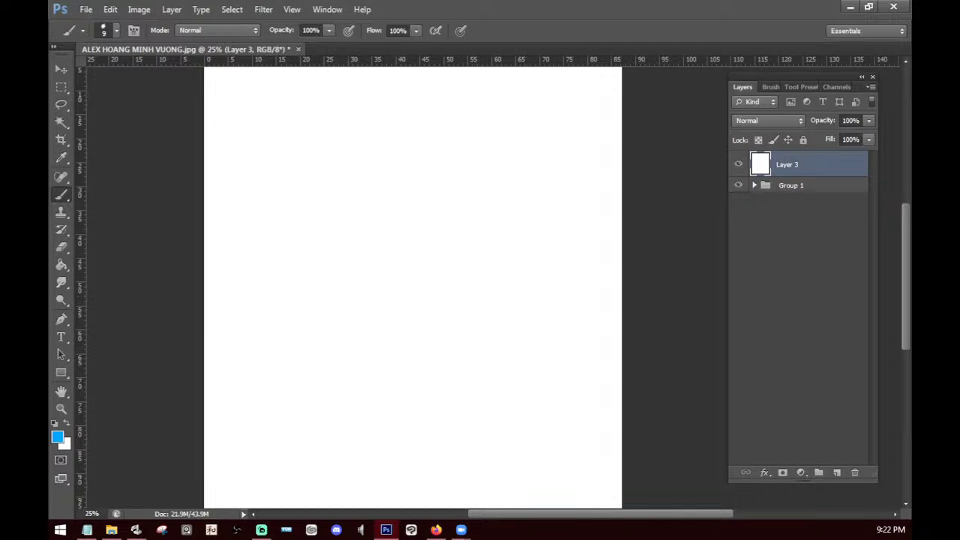
Open the comicp5 page as its own document and convert its locked Background into the regular layer Layer 0.
{"action": "key", "text": "alt+Tab"}
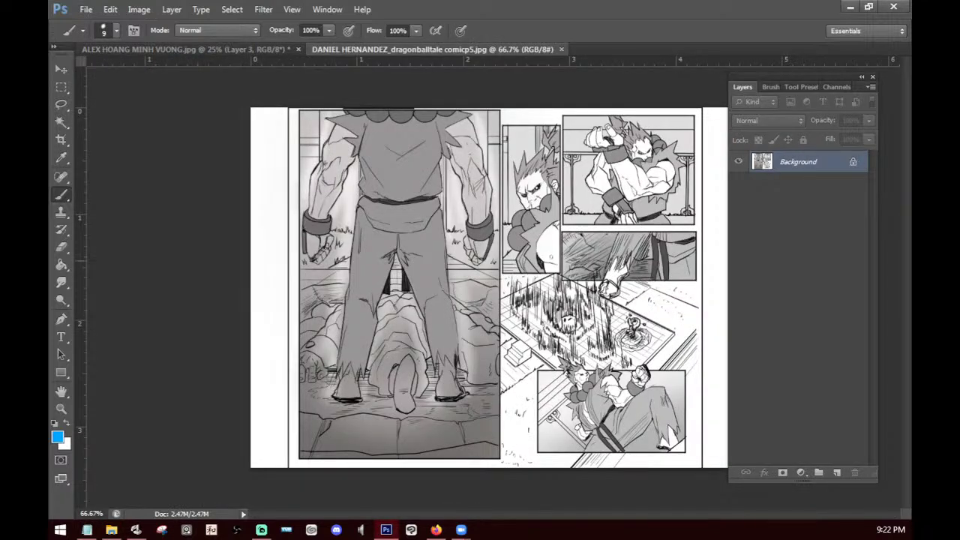
{"action": "left_click", "coordinate": [264, 530]}
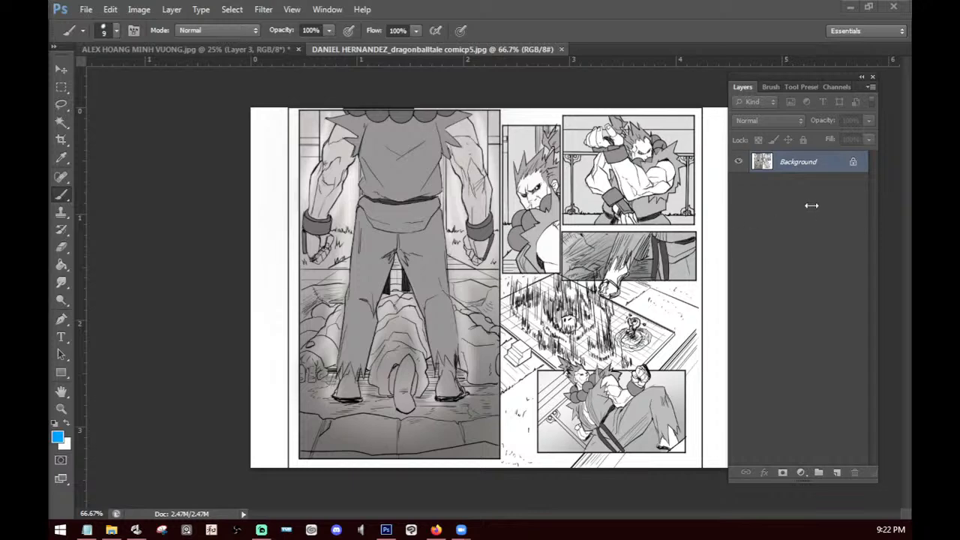
{"action": "double_click", "coordinate": [849, 165]}
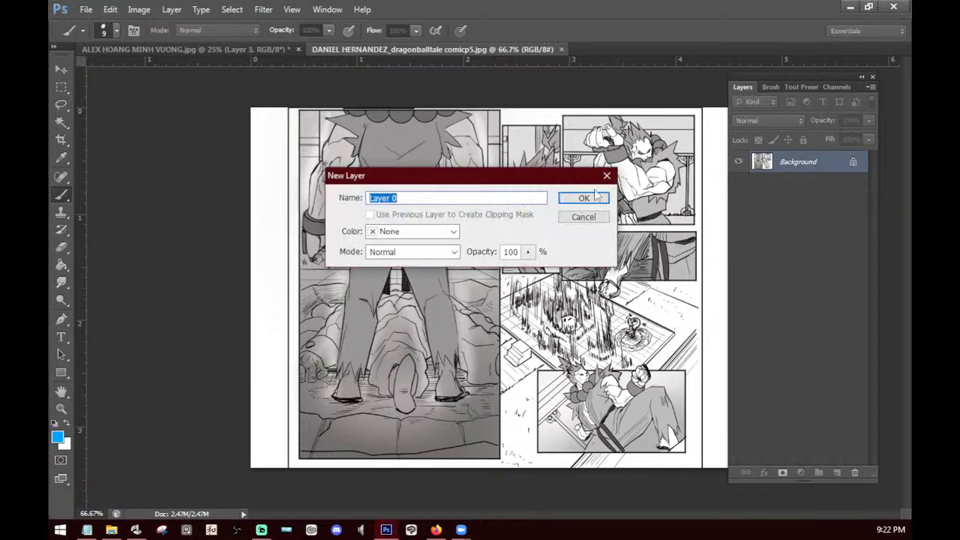
{"action": "left_click", "coordinate": [595, 196]}
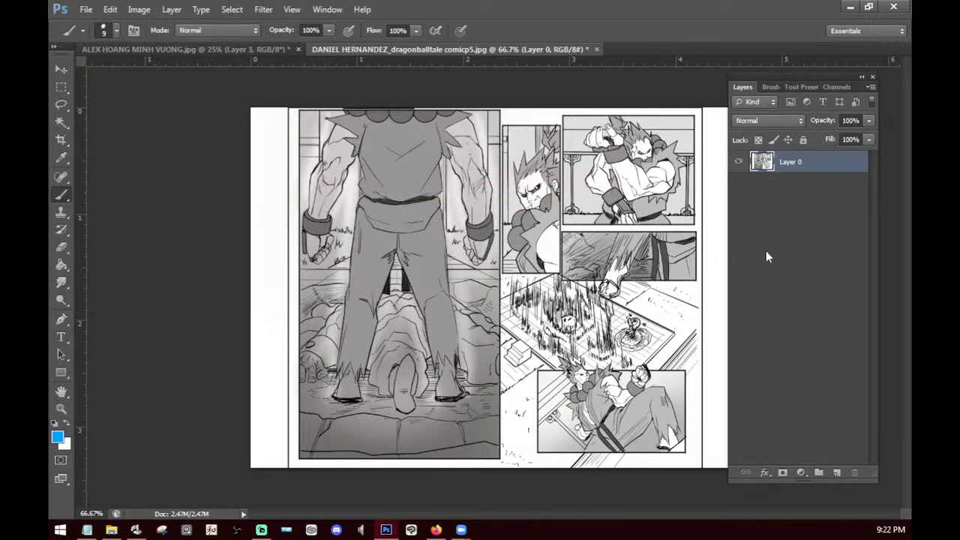
Create a new layer above the comic page and fill it completely with white.
{"action": "key", "text": "ctrl+shift+alt+n"}
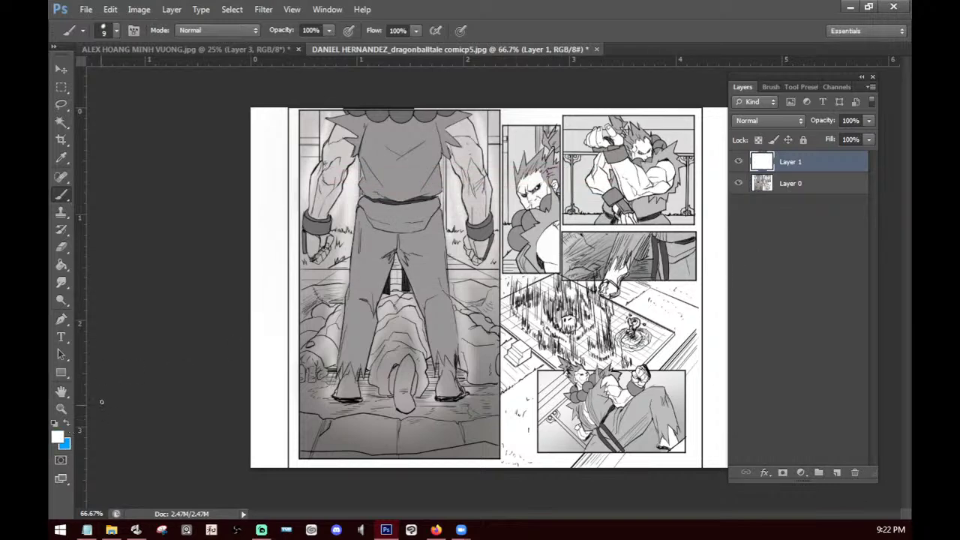
{"action": "right_click", "coordinate": [395, 274]}
{"action": "left_click", "coordinate": [470, 282]}
{"action": "left_click", "coordinate": [521, 316]}
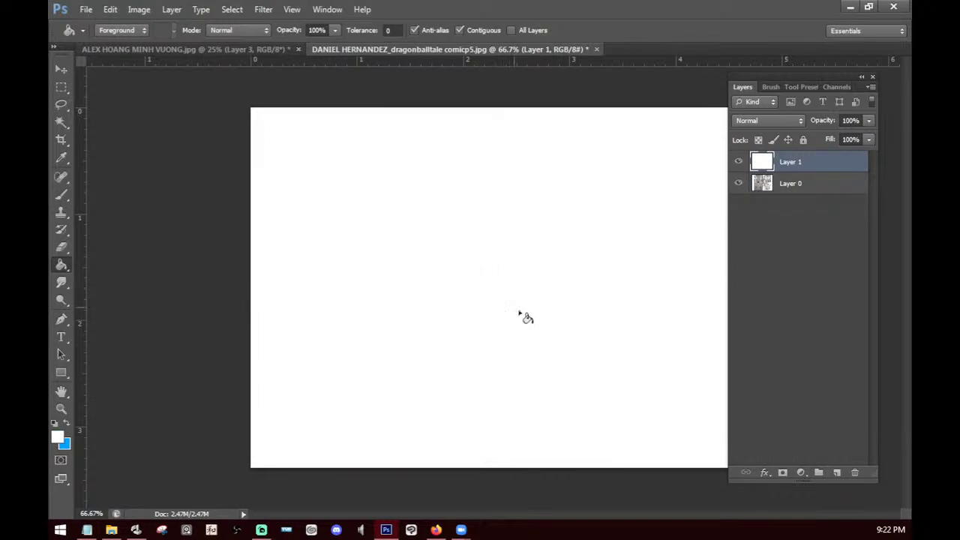
Lower the white layer's opacity to 79% so the comic page shows through faintly.
{"action": "left_click", "coordinate": [868, 120]}
{"action": "left_click_drag", "start_coordinate": [857, 135], "coordinate": [856, 135]}
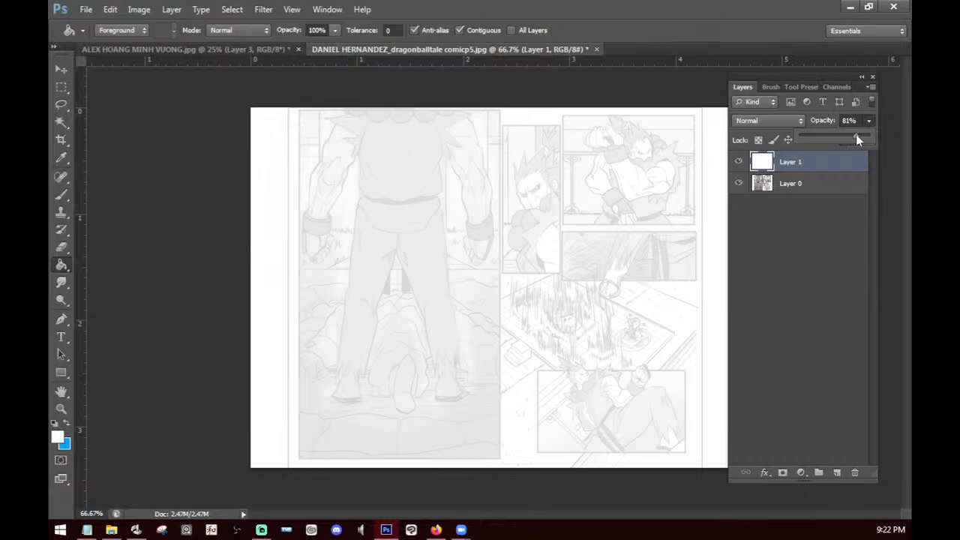
{"action": "left_click", "coordinate": [542, 349]}
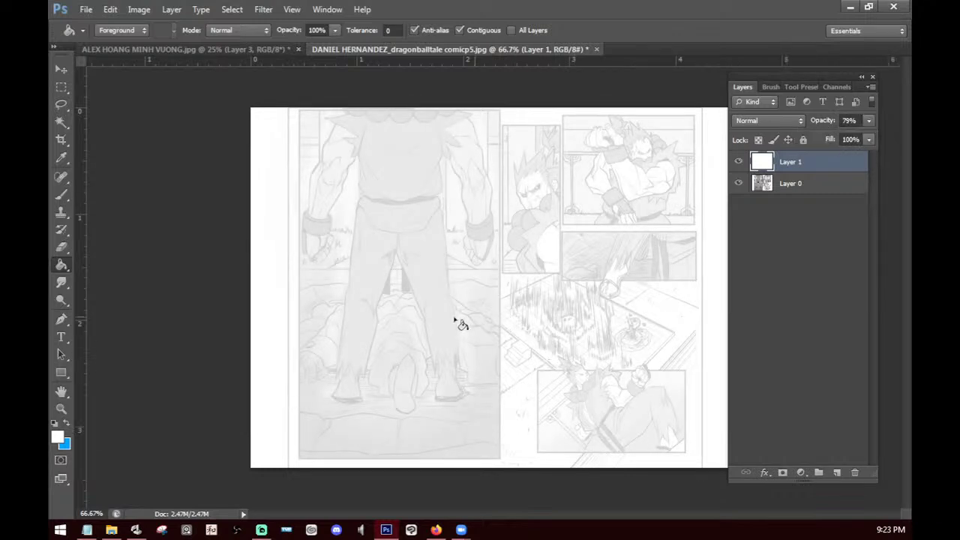
Move the comic page on Layer 0 down and to the right on the canvas and scale it slightly smaller.
{"action": "left_click", "coordinate": [812, 185]}
{"action": "key", "text": "v"}
{"action": "left_click_drag", "start_coordinate": [488, 327], "coordinate": [572, 367]}
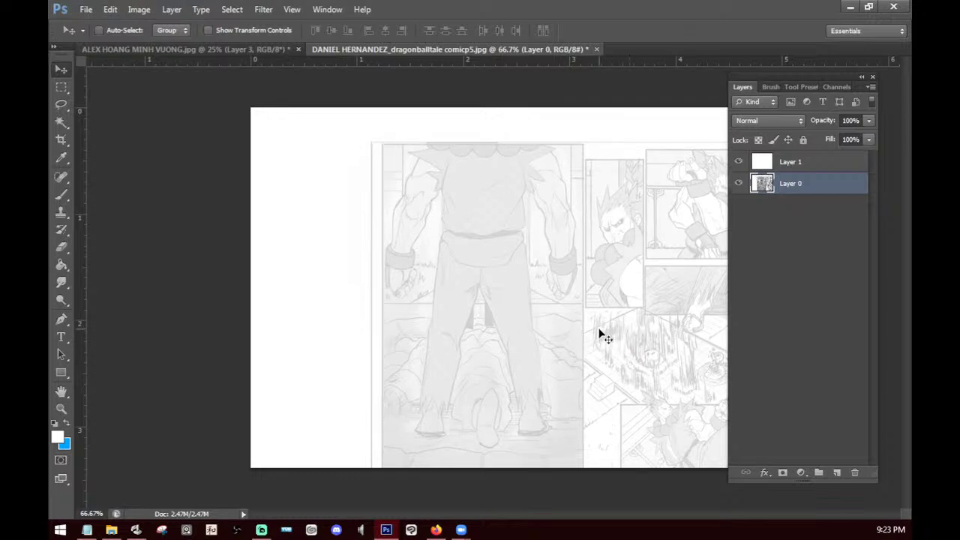
{"action": "key", "text": "ctrl+t"}
{"action": "left_click_drag", "start_coordinate": [333, 142], "coordinate": [368, 167]}
{"action": "left_click_drag", "start_coordinate": [603, 273], "coordinate": [578, 261]}
{"action": "key", "text": "Return"}
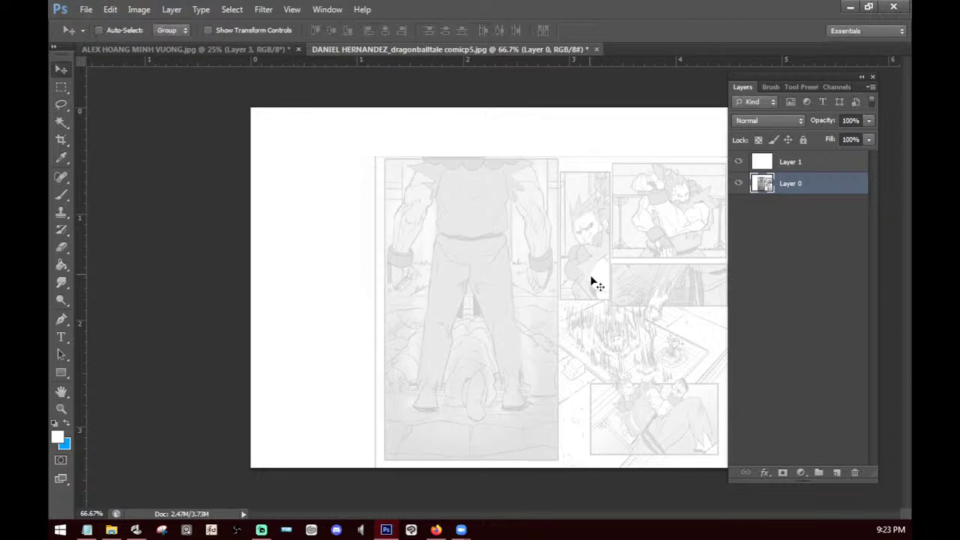
Activate the white Layer 1 with the Brush tool and enlarge the page to 100% for drawing.
{"action": "key", "text": "b"}
{"action": "left_click", "coordinate": [817, 167]}
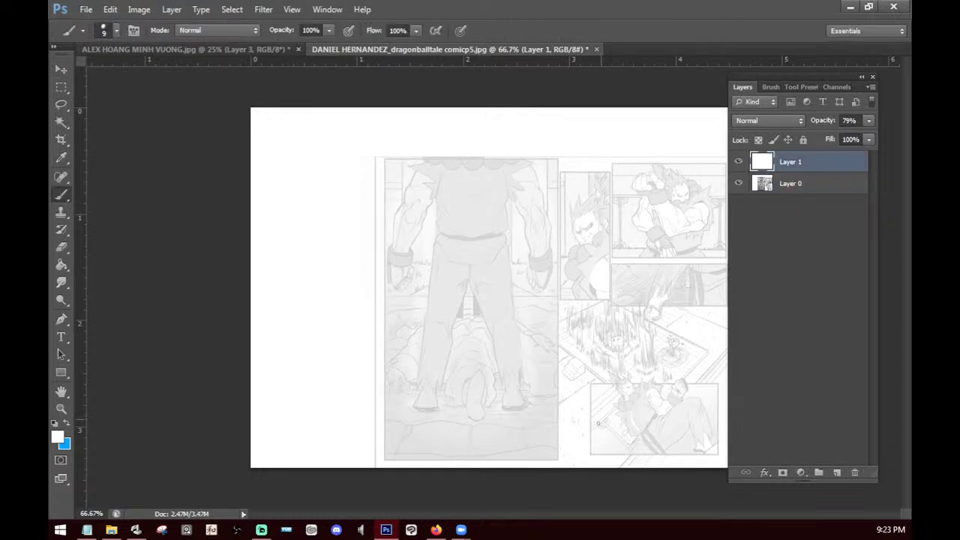
{"action": "key", "text": "ctrl+plus"}
{"action": "mouse_move", "coordinate": [605, 379]}
{"action": "left_mouse_down"}
{"action": "mouse_move", "coordinate": [549, 353]}
{"action": "mouse_move", "coordinate": [522, 356]}
{"action": "mouse_move", "coordinate": [519, 371]}
{"action": "left_mouse_up"}
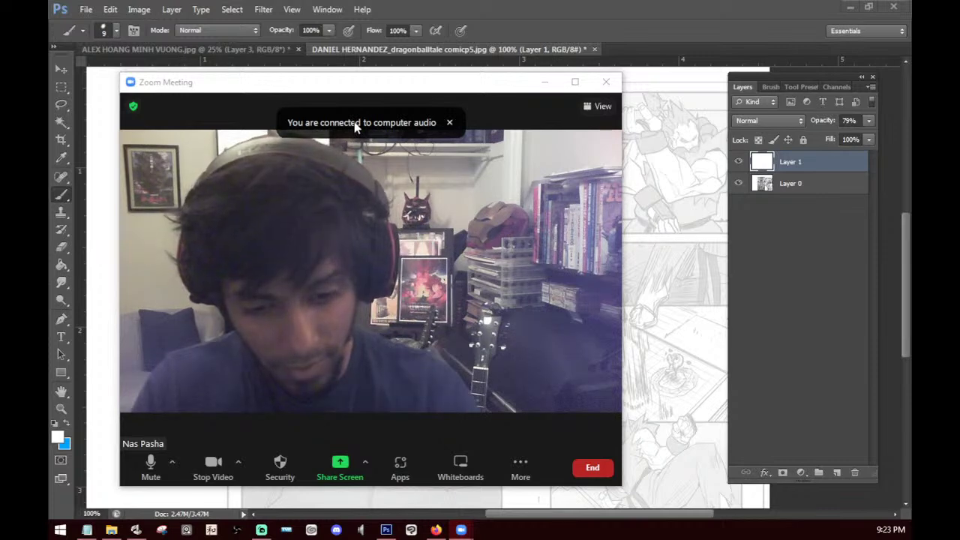
Copy the invite link of the Zoom meeting and move the meeting window off the Photoshop canvas.
{"action": "key", "text": "alt+i"}
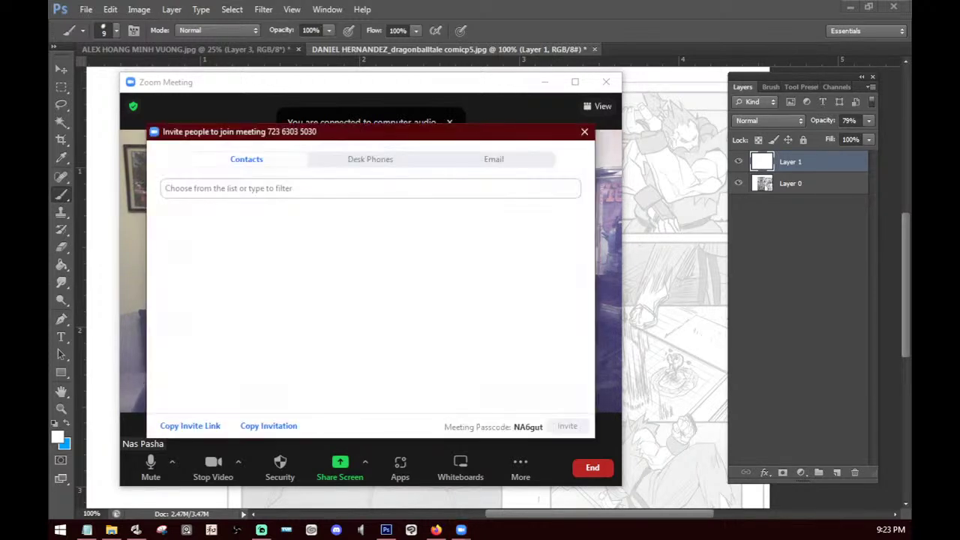
{"action": "left_click", "coordinate": [187, 425]}
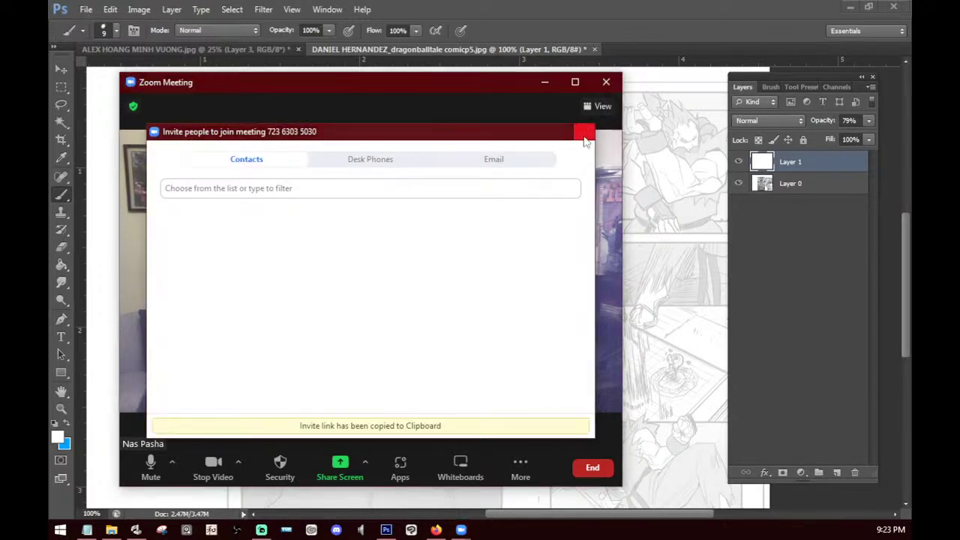
{"action": "left_click", "coordinate": [584, 138]}
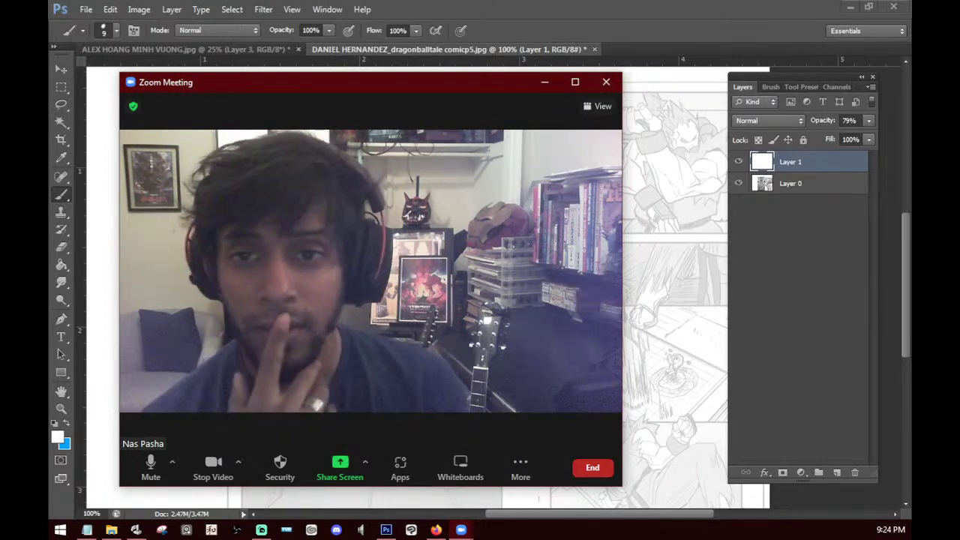
{"action": "key", "text": "alt+Tab"}
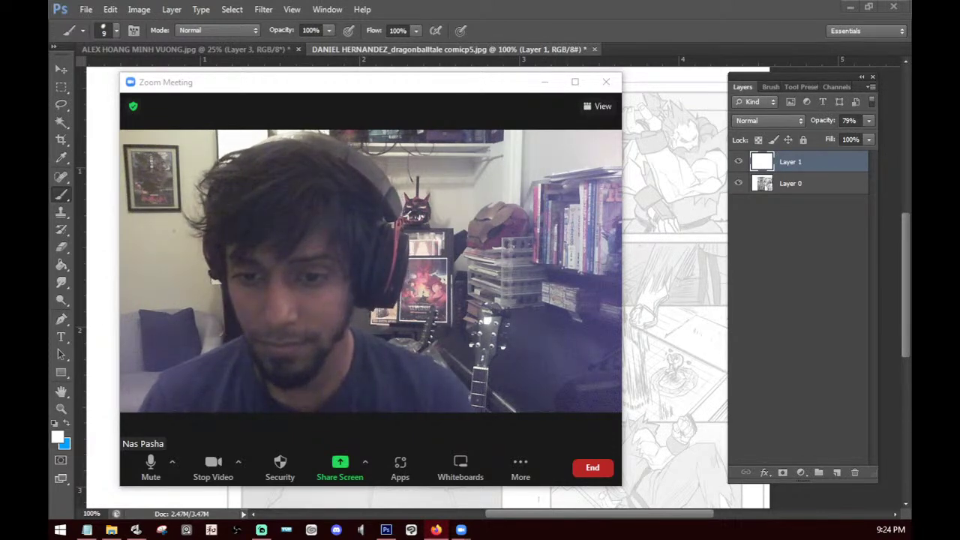
{"action": "left_click", "coordinate": [508, 88]}
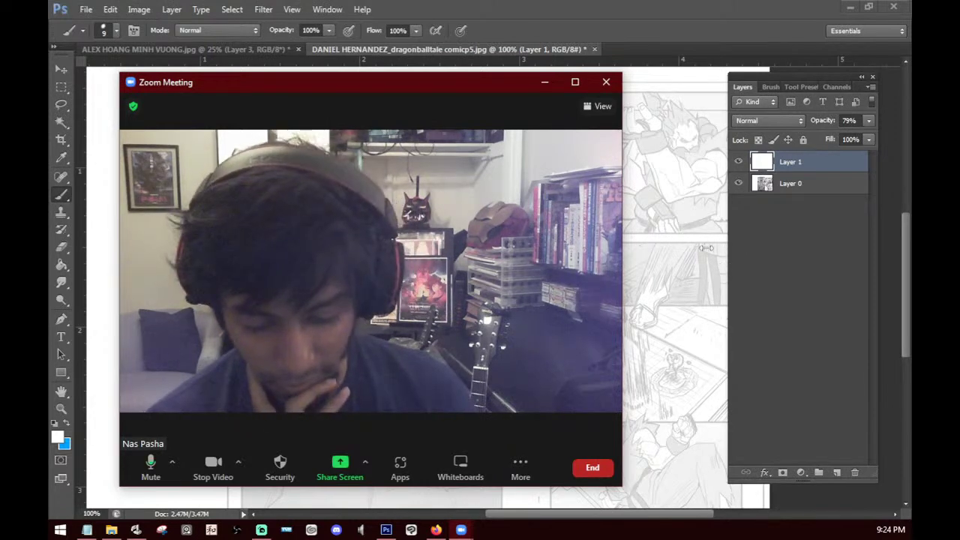
{"action": "left_click_drag", "start_coordinate": [494, 83], "coordinate": [48, 187]}
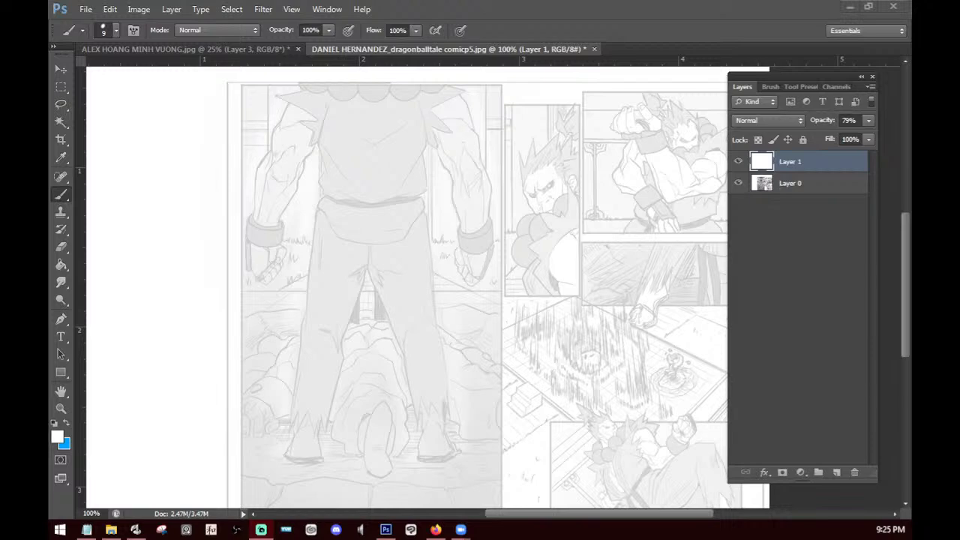
Return to Layer 1 in Photoshop and swap the foreground colour to blue for the brush.
{"action": "left_click", "coordinate": [807, 168]}
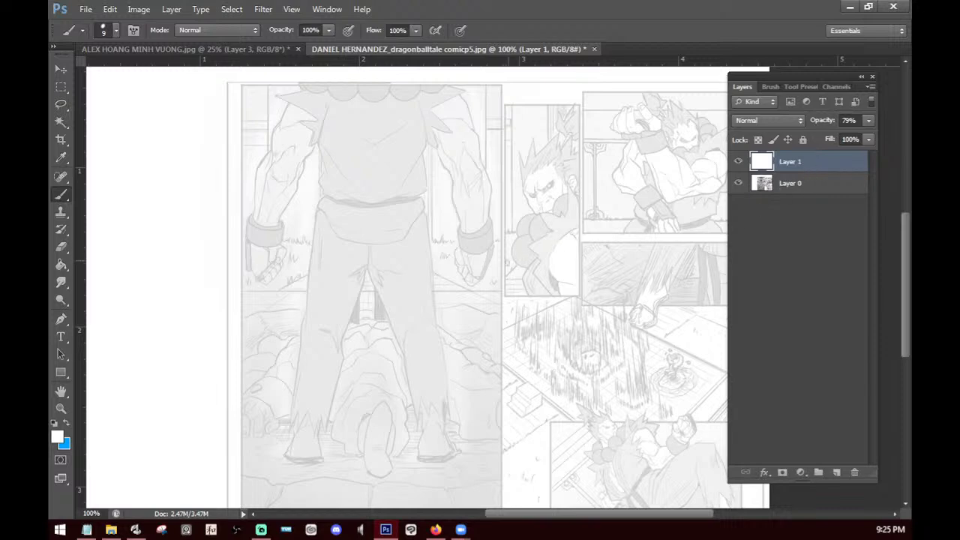
{"action": "left_click_drag", "start_coordinate": [510, 272], "coordinate": [520, 293]}
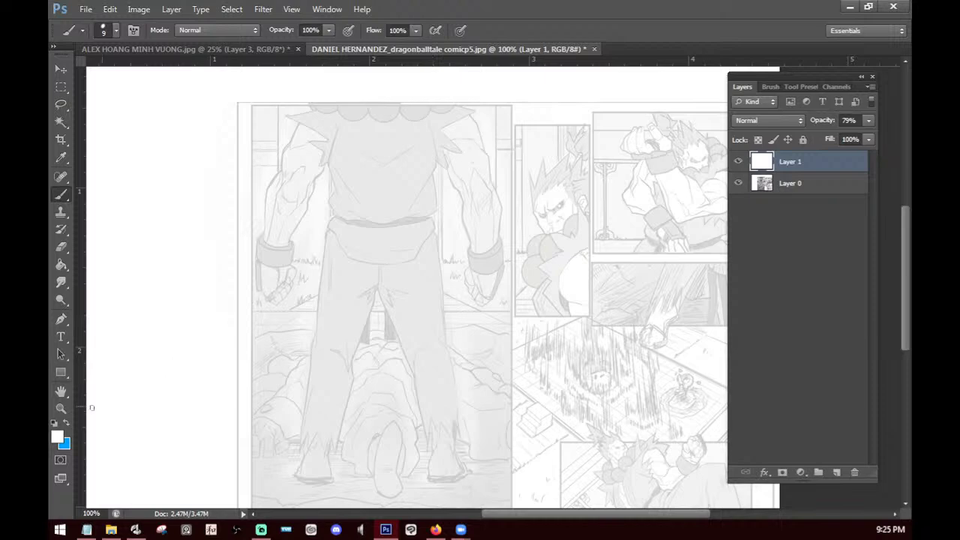
{"action": "left_click", "coordinate": [67, 424]}
{"action": "left_click_drag", "start_coordinate": [553, 368], "coordinate": [606, 382]}
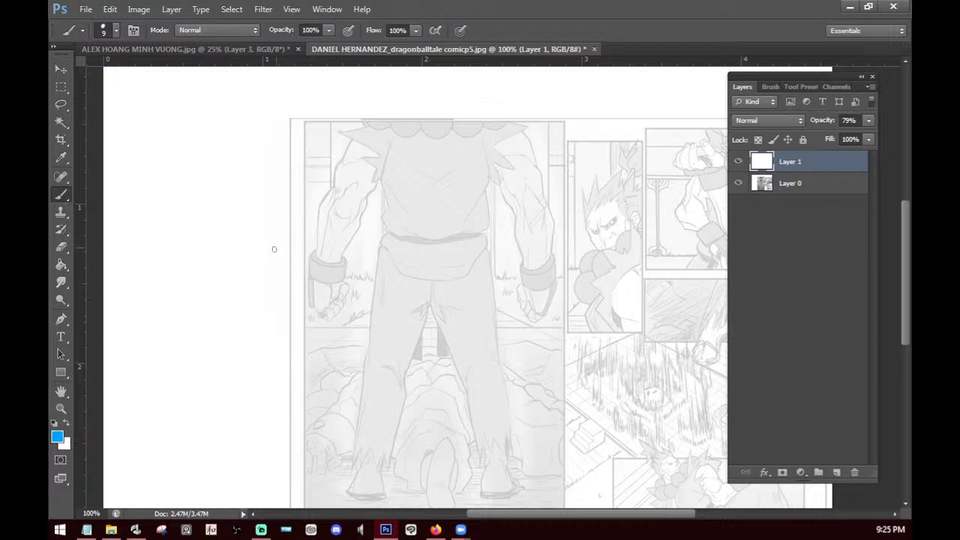
{"action": "left_click", "coordinate": [461, 529]}
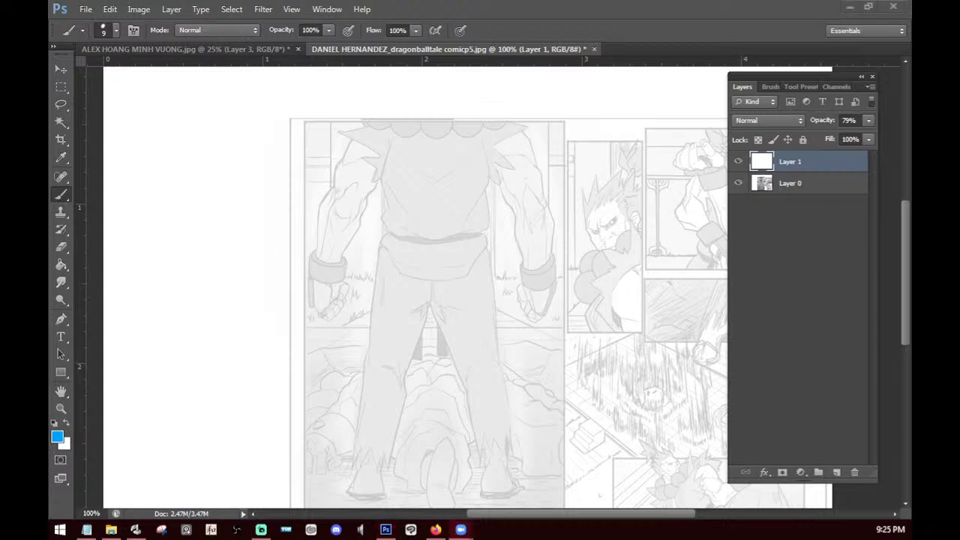
{"action": "left_click", "coordinate": [543, 356]}
{"action": "left_click_drag", "start_coordinate": [572, 334], "coordinate": [582, 281]}
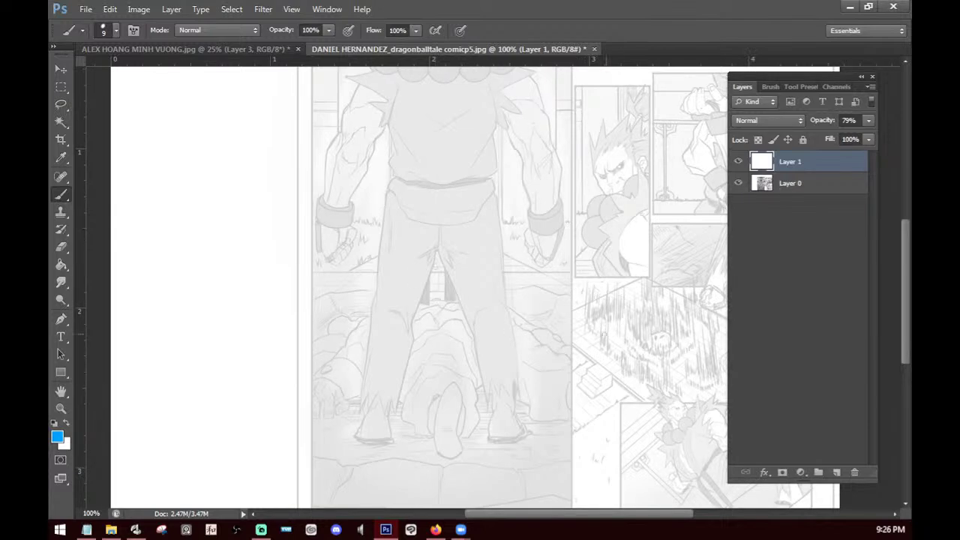
{"action": "mouse_move", "coordinate": [564, 352]}
{"action": "left_mouse_down"}
{"action": "mouse_move", "coordinate": [560, 422]}
{"action": "mouse_move", "coordinate": [563, 411]}
{"action": "left_mouse_up"}
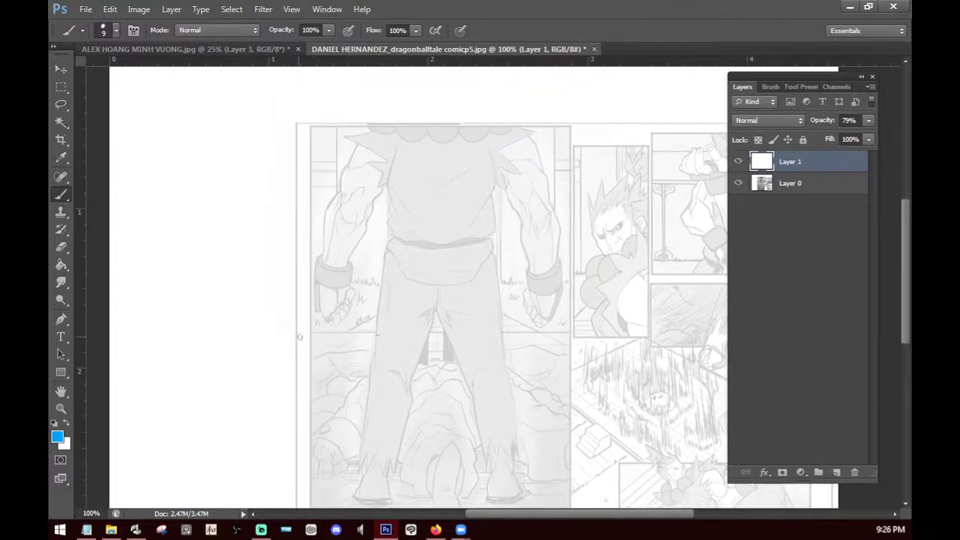
{"action": "mouse_move", "coordinate": [300, 337]}
{"action": "left_mouse_down"}
{"action": "mouse_move", "coordinate": [532, 338]}
{"action": "mouse_move", "coordinate": [522, 340]}
{"action": "left_mouse_up"}
{"action": "key", "text": "ctrl+z"}
{"action": "key", "text": "ctrl+z"}
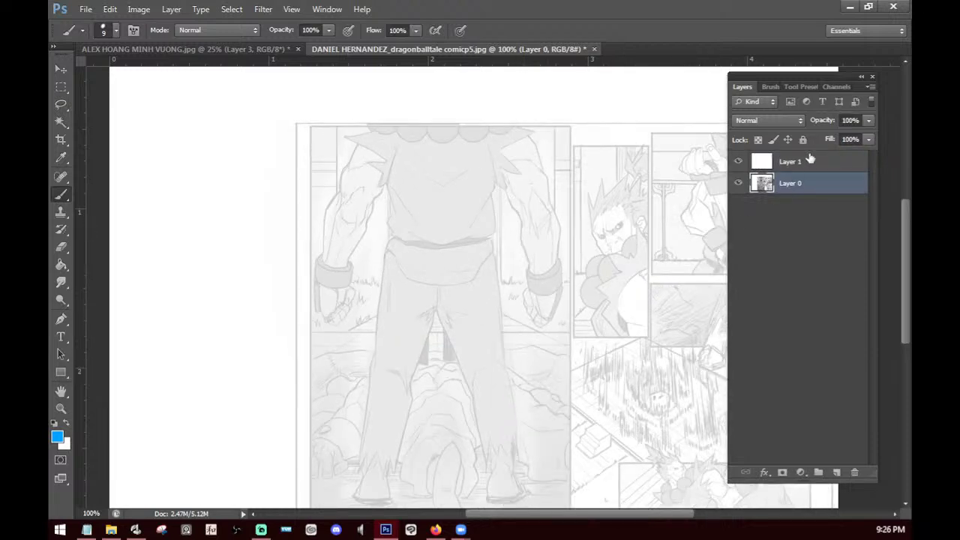
Activate Layer 1 again and set the brush size to 6 px.
{"action": "left_click", "coordinate": [810, 159]}
{"action": "right_click", "coordinate": [469, 306]}
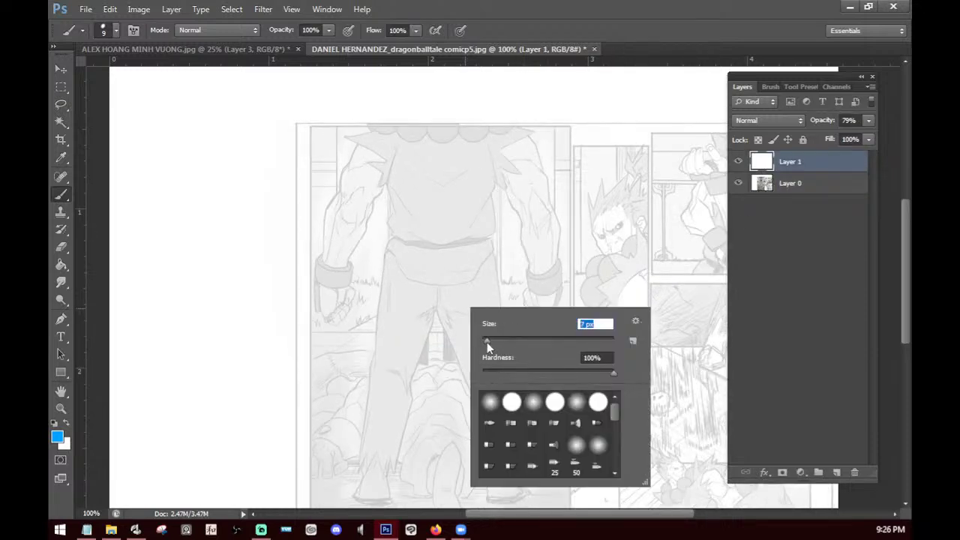
{"action": "type", "text": "6"}
{"action": "key", "text": "Return"}
Draw blue guide lines fanning out downward from the standing figure's thighs toward the ground and both sides of the panel.
{"action": "mouse_move", "coordinate": [437, 337]}
{"action": "left_mouse_down"}
{"action": "mouse_move", "coordinate": [446, 504]}
{"action": "mouse_move", "coordinate": [357, 490]}
{"action": "left_mouse_up"}
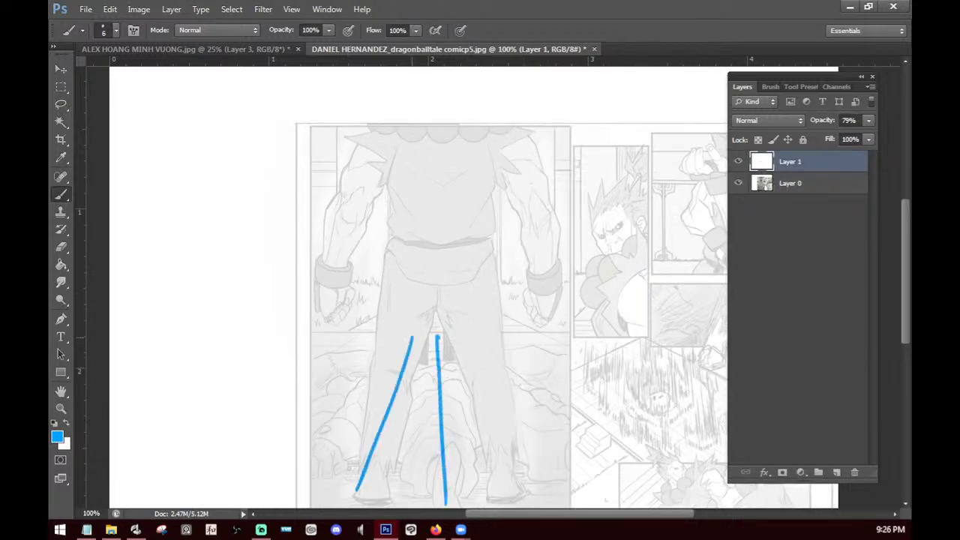
{"action": "left_click_drag", "start_coordinate": [381, 339], "coordinate": [268, 435]}
{"action": "left_click_drag", "start_coordinate": [348, 338], "coordinate": [220, 392]}
{"action": "left_click_drag", "start_coordinate": [473, 344], "coordinate": [524, 475]}
{"action": "left_click_drag", "start_coordinate": [507, 333], "coordinate": [592, 395]}
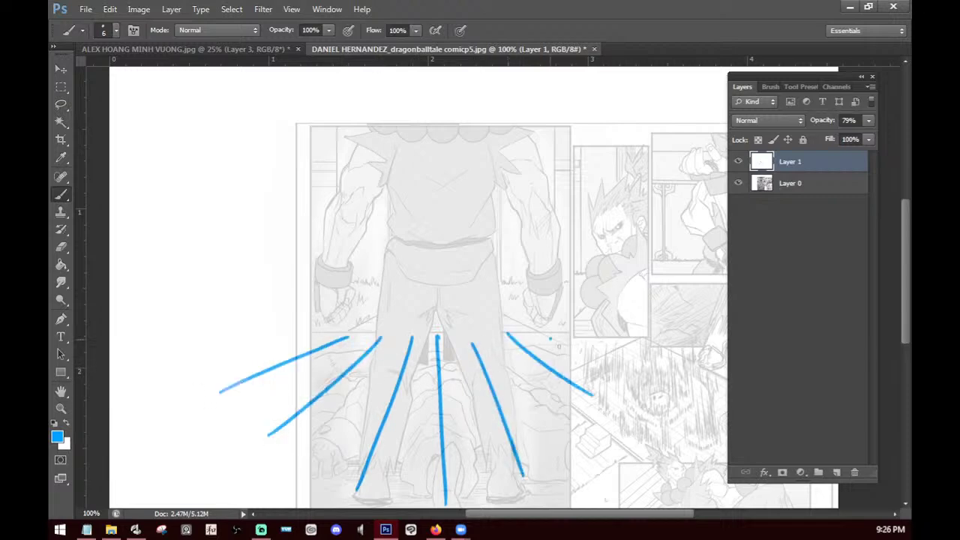
{"action": "left_click_drag", "start_coordinate": [550, 339], "coordinate": [641, 368]}
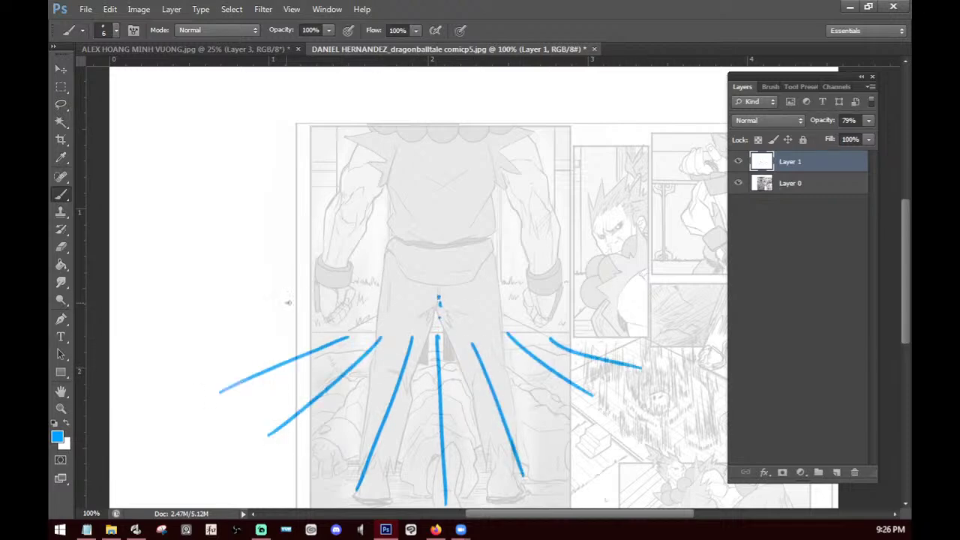
Draw one straight blue horizontal line across the figure's hips and hands, and others along the ground at the feet.
{"action": "mouse_move", "coordinate": [285, 303]}
{"action": "left_mouse_down"}
{"action": "mouse_move", "coordinate": [522, 288]}
{"action": "mouse_move", "coordinate": [323, 295]}
{"action": "mouse_move", "coordinate": [631, 294]}
{"action": "left_mouse_up"}
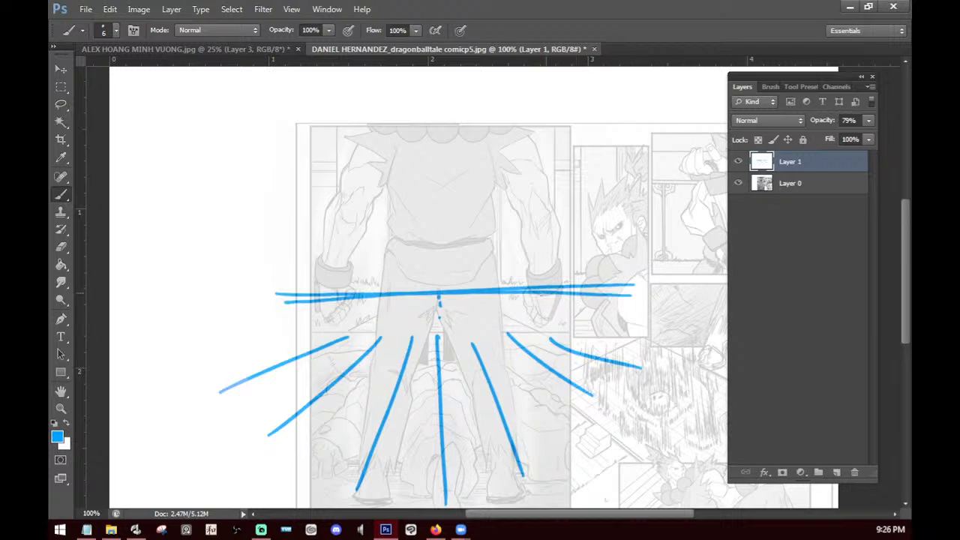
{"action": "key", "text": "ctrl+alt+z"}
{"action": "key", "text": "ctrl+alt+z"}
{"action": "left_click_drag", "start_coordinate": [279, 293], "coordinate": [634, 294]}
{"action": "left_click_drag", "start_coordinate": [537, 324], "coordinate": [544, 240]}
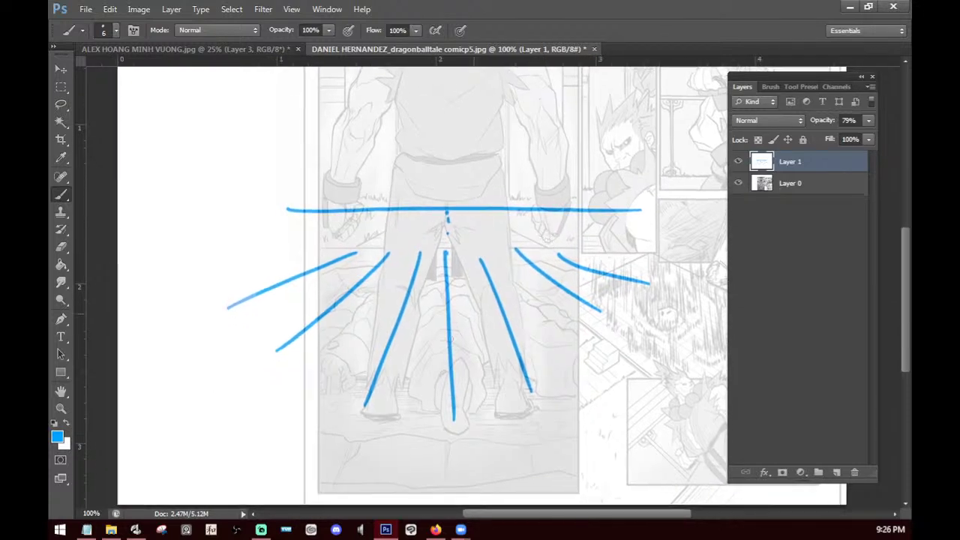
{"action": "mouse_move", "coordinate": [363, 415]}
{"action": "left_mouse_down"}
{"action": "mouse_move", "coordinate": [413, 420]}
{"action": "mouse_move", "coordinate": [342, 419]}
{"action": "mouse_move", "coordinate": [611, 408]}
{"action": "left_mouse_up"}
{"action": "left_click_drag", "start_coordinate": [327, 412], "coordinate": [636, 404]}
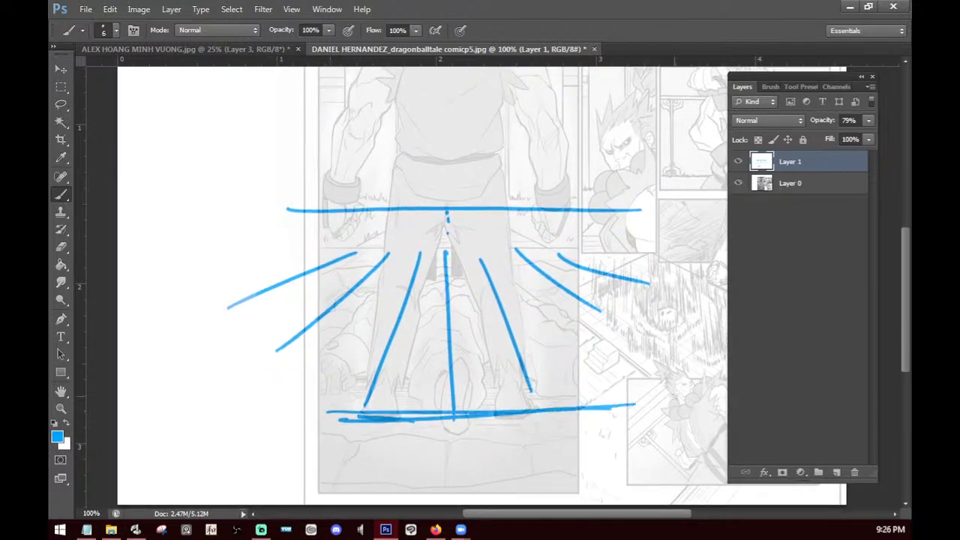
Add a new layer above Layer 1 and adjust the opacity of Layer 1.
{"action": "key", "text": "ctrl+shift+n"}
{"action": "key", "text": "Return"}
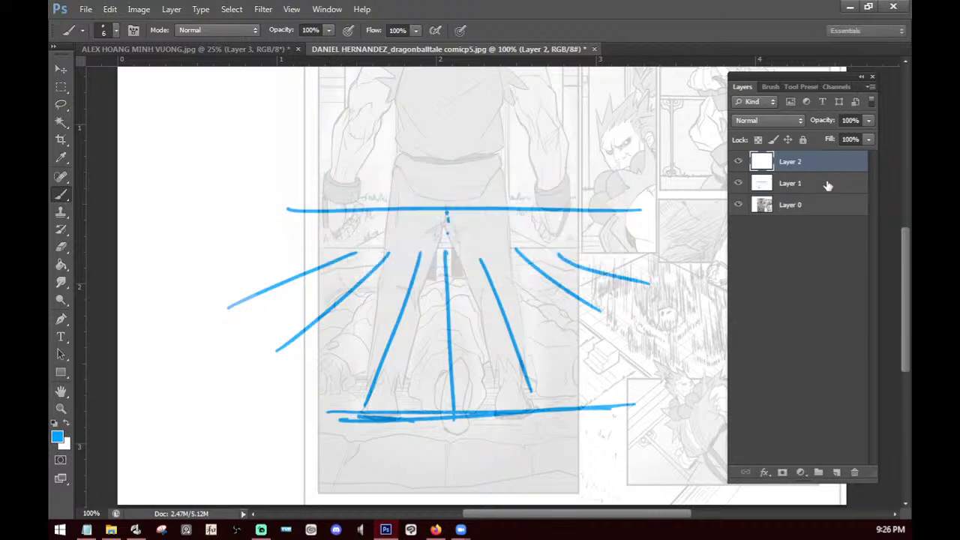
{"action": "left_click", "coordinate": [828, 184]}
{"action": "left_click", "coordinate": [867, 121]}
{"action": "left_click_drag", "start_coordinate": [840, 135], "coordinate": [815, 136]}
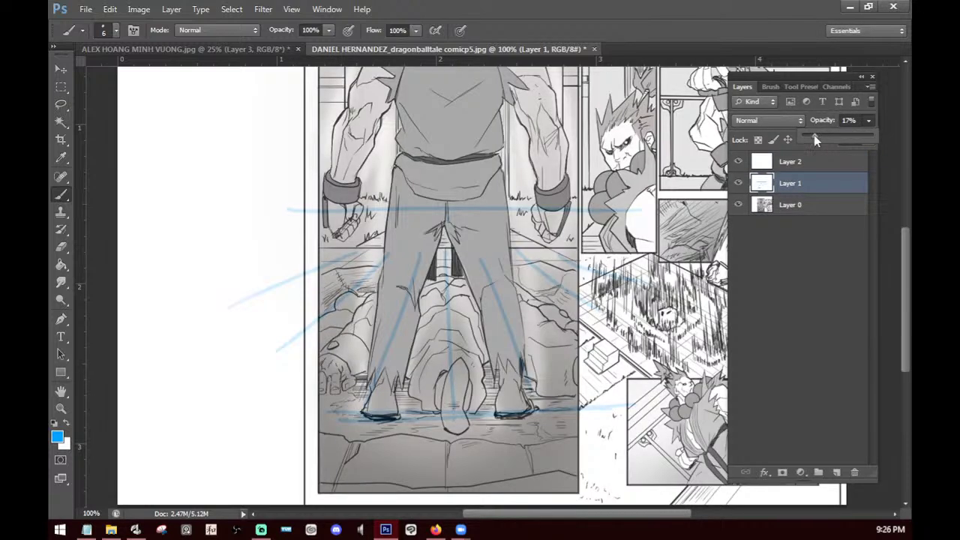
{"action": "left_click", "coordinate": [858, 137]}
Delete Layer 1 with its blue guide lines and fill Layer 2 with white.
{"action": "left_click_drag", "start_coordinate": [819, 186], "coordinate": [855, 472]}
{"action": "left_click", "coordinate": [787, 162]}
{"action": "left_click", "coordinate": [68, 424]}
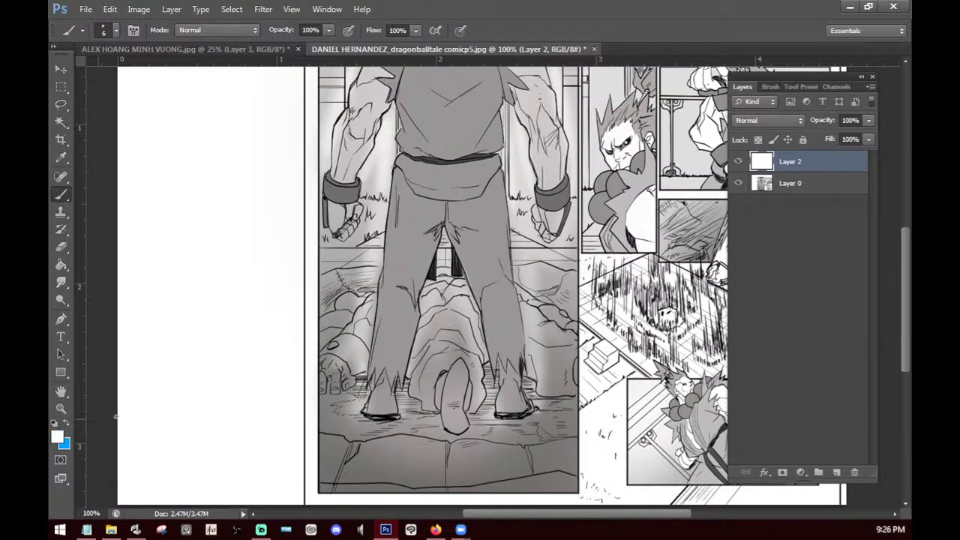
{"action": "right_click", "coordinate": [360, 346]}
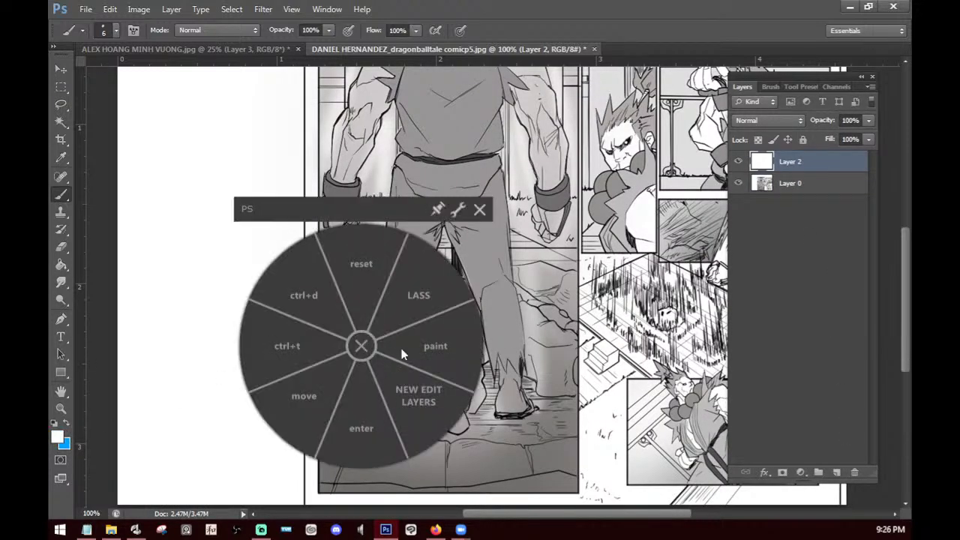
{"action": "left_click", "coordinate": [431, 418]}
Resize the whole image to 300 percent with proportions constrained.
{"action": "key", "text": "ctrl+minus"}
{"action": "key", "text": "ctrl+minus"}
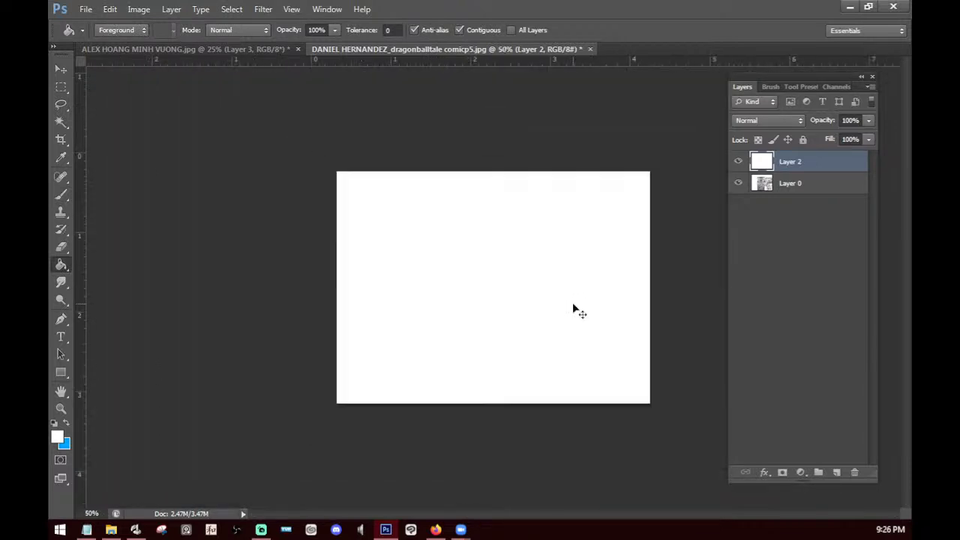
{"action": "key", "text": "ctrl+alt+i"}
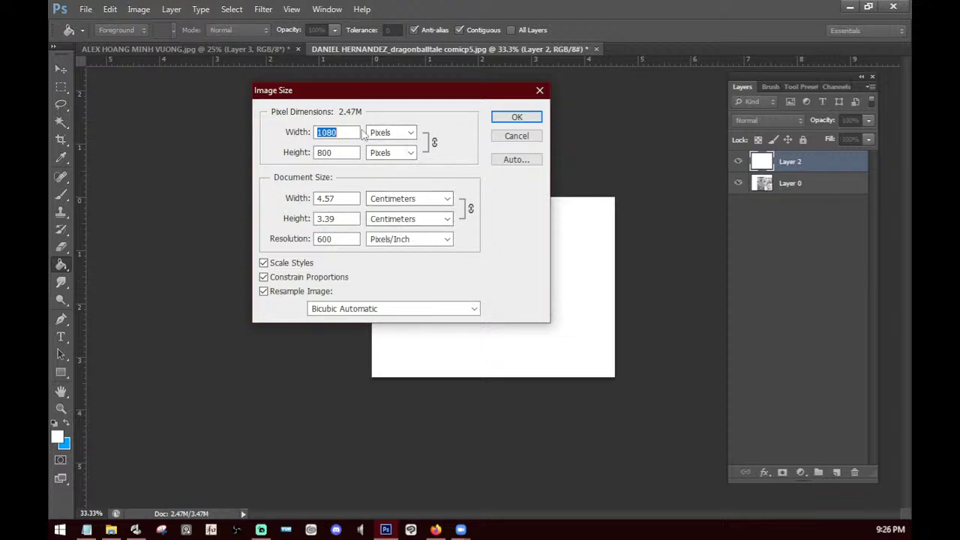
{"action": "left_click", "coordinate": [405, 133]}
{"action": "left_click", "coordinate": [397, 146]}
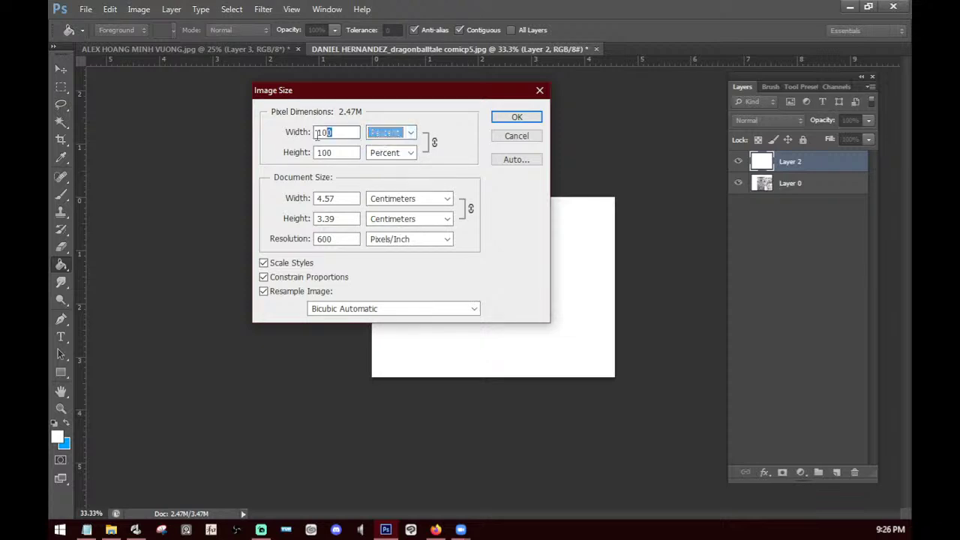
{"action": "type", "text": "300"}
{"action": "key", "text": "Return"}
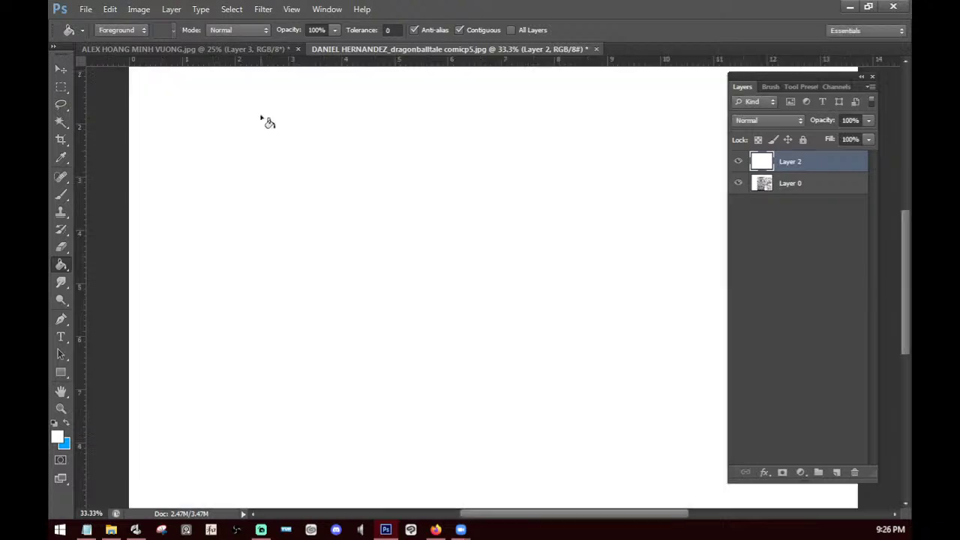
Lower the opacity of the white Layer 2 so the comic page shows through faintly.
{"action": "left_click", "coordinate": [580, 298], "text": "alt"}
{"action": "left_click", "coordinate": [738, 161]}
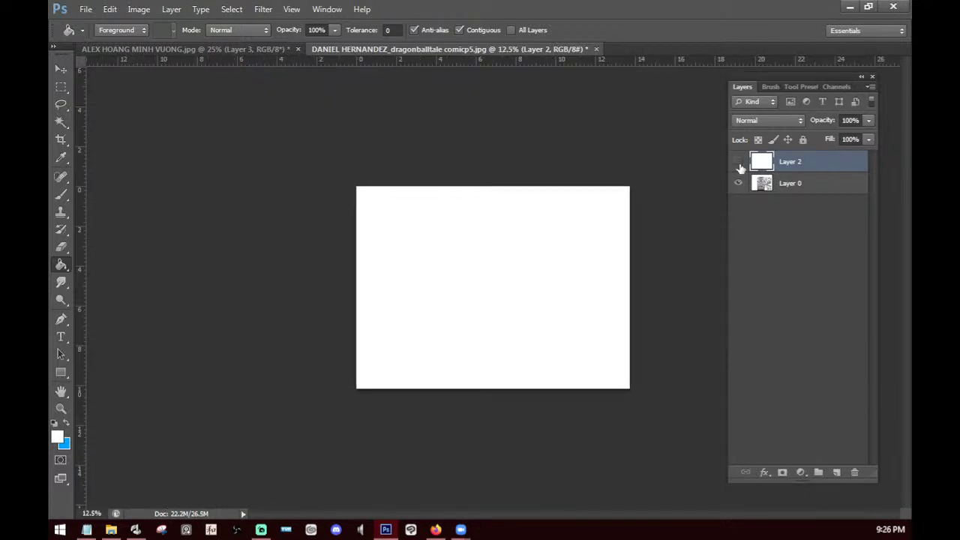
{"action": "left_click", "coordinate": [738, 161]}
{"action": "left_click", "coordinate": [868, 121]}
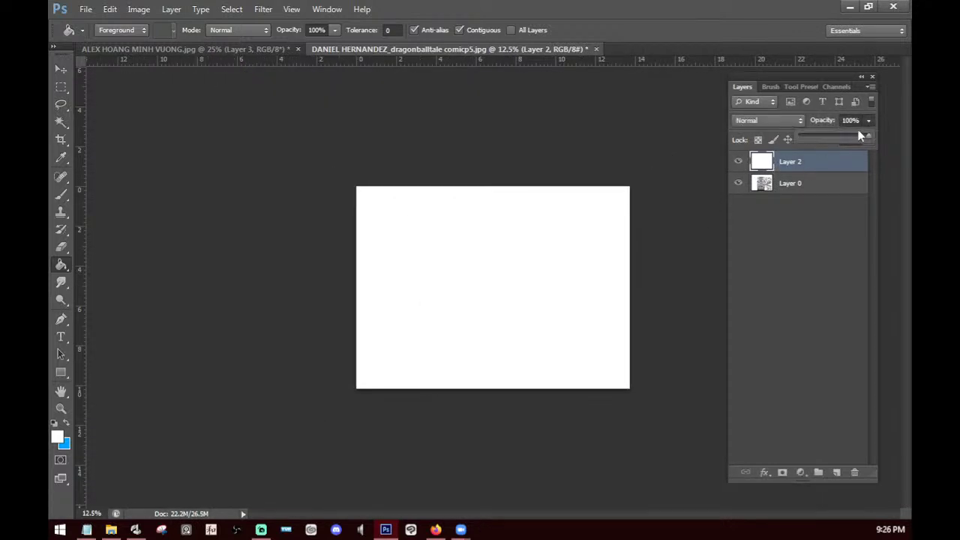
{"action": "left_click", "coordinate": [849, 136]}
{"action": "left_click", "coordinate": [835, 163]}
Add a new layer above Layer 2 and ready the Brush tool with blue as foreground colour.
{"action": "key", "text": "ctrl+shift+n"}
{"action": "key", "text": "Return"}
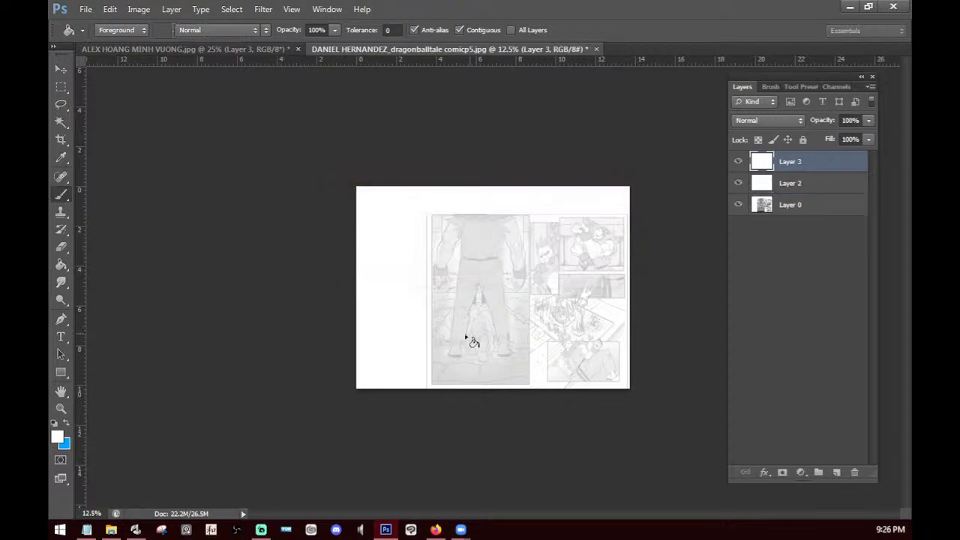
{"action": "key", "text": "b"}
{"action": "left_click", "coordinate": [67, 425]}
{"action": "mouse_move", "coordinate": [401, 340]}
{"action": "left_mouse_down"}
{"action": "mouse_move", "coordinate": [421, 330]}
{"action": "mouse_move", "coordinate": [456, 349]}
{"action": "left_mouse_up"}
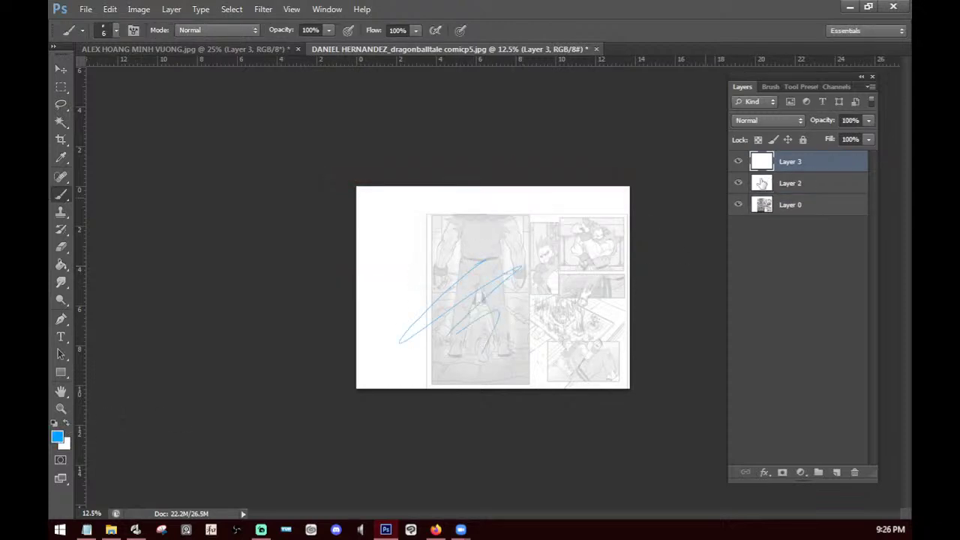
{"action": "key", "text": "ctrl+z"}
Switch to full screen mode and sketch blue corrected outlines over both feet of the standing figure.
{"action": "key", "text": "ctrl+plus"}
{"action": "key", "text": "ctrl+plus"}
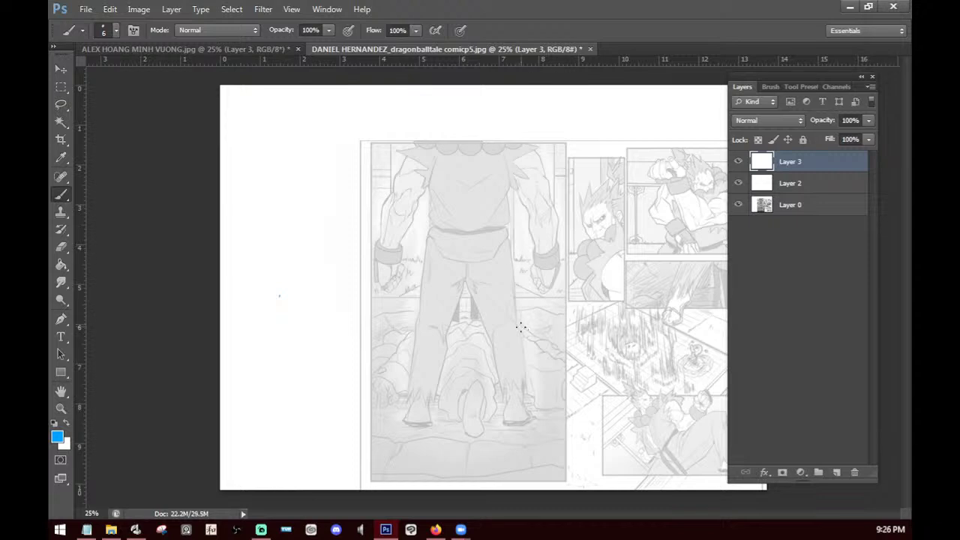
{"action": "key", "text": "f"}
{"action": "left_click_drag", "start_coordinate": [537, 364], "coordinate": [523, 295]}
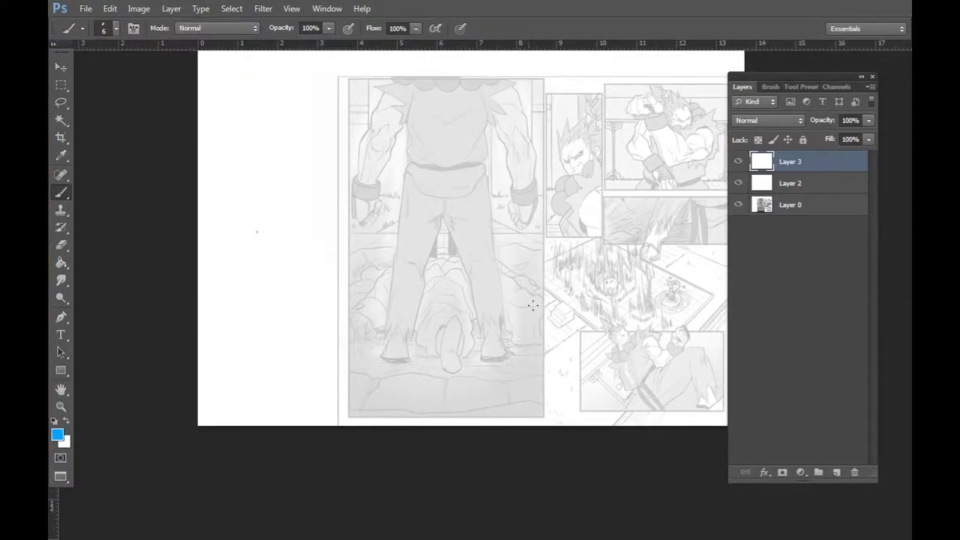
{"action": "mouse_move", "coordinate": [388, 343]}
{"action": "left_mouse_down"}
{"action": "mouse_move", "coordinate": [386, 369]}
{"action": "mouse_move", "coordinate": [399, 372]}
{"action": "mouse_move", "coordinate": [405, 362]}
{"action": "mouse_move", "coordinate": [385, 350]}
{"action": "mouse_move", "coordinate": [408, 364]}
{"action": "mouse_move", "coordinate": [403, 373]}
{"action": "left_mouse_up"}
{"action": "left_click_drag", "start_coordinate": [483, 332], "coordinate": [484, 368]}
{"action": "left_click_drag", "start_coordinate": [484, 367], "coordinate": [502, 370]}
{"action": "left_click_drag", "start_coordinate": [501, 325], "coordinate": [504, 369]}
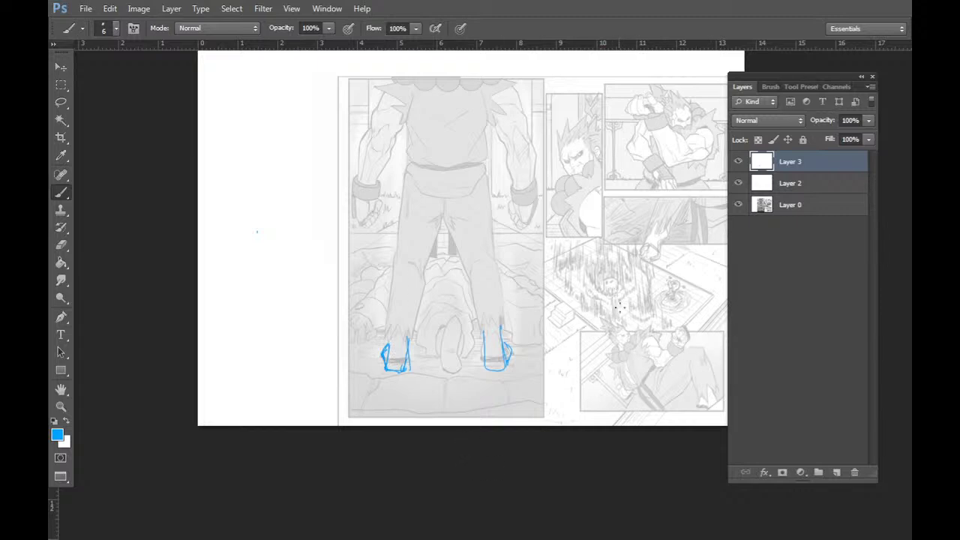
Erase the blue outlines over both feet and return to the Brush tool.
{"action": "scroll", "coordinate": [581, 333], "scroll_direction": "up", "scroll_amount": 3}
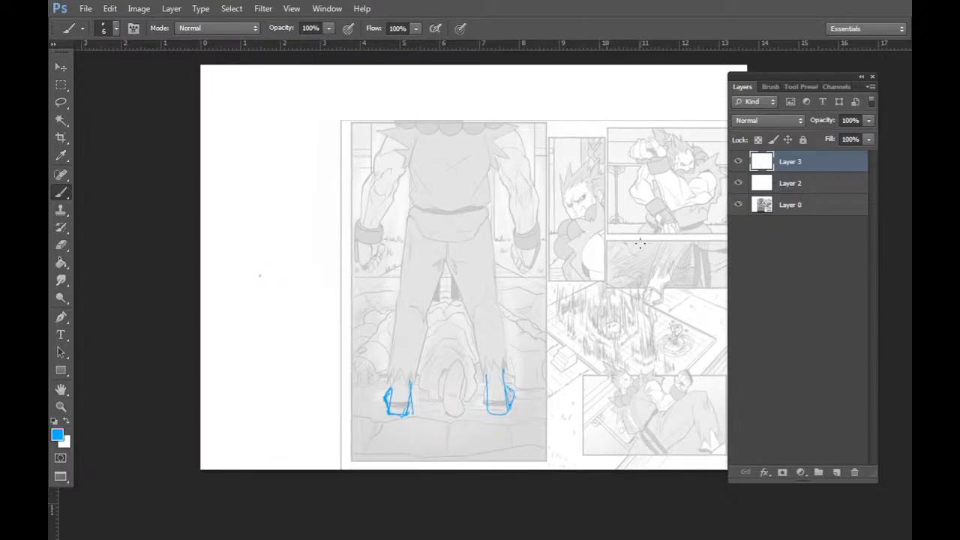
{"action": "key", "text": "e"}
{"action": "mouse_move", "coordinate": [488, 412]}
{"action": "left_mouse_down"}
{"action": "mouse_move", "coordinate": [499, 376]}
{"action": "mouse_move", "coordinate": [510, 411]}
{"action": "left_mouse_up"}
{"action": "mouse_move", "coordinate": [395, 396]}
{"action": "left_mouse_down"}
{"action": "mouse_move", "coordinate": [393, 417]}
{"action": "mouse_move", "coordinate": [414, 387]}
{"action": "left_mouse_up"}
{"action": "key", "text": "b"}
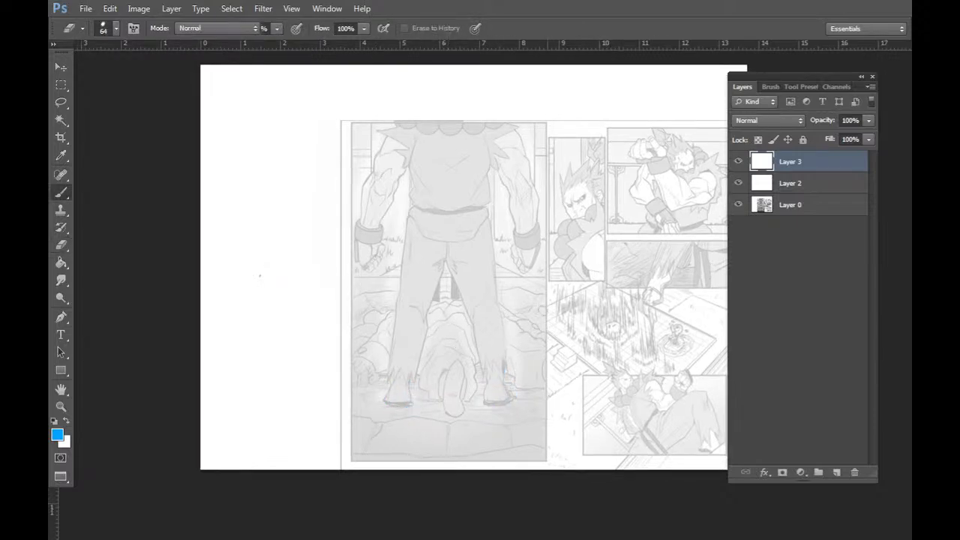
Mark spots around the standing figure's arms, hands and the adjoining background with small blue dots and short strokes.
{"action": "left_click_drag", "start_coordinate": [534, 343], "coordinate": [517, 363]}
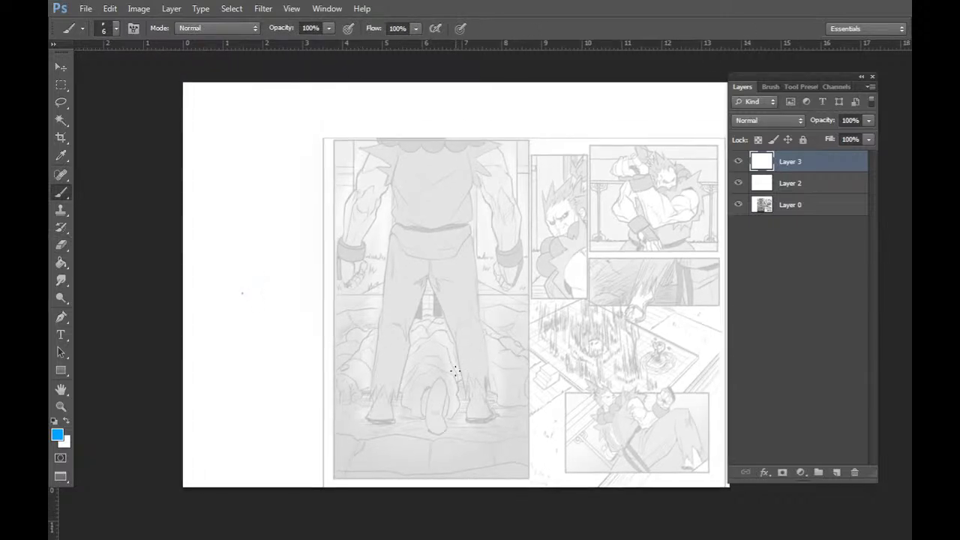
{"action": "scroll", "coordinate": [455, 370], "scroll_direction": "down", "scroll_amount": 2}
{"action": "scroll", "coordinate": [456, 375], "scroll_direction": "up", "scroll_amount": 3}
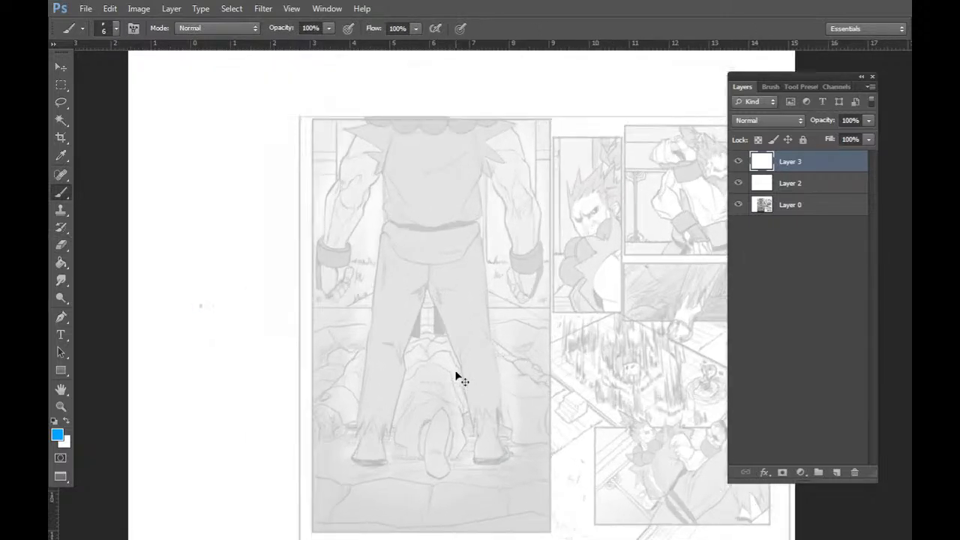
{"action": "left_click_drag", "start_coordinate": [568, 371], "coordinate": [561, 369]}
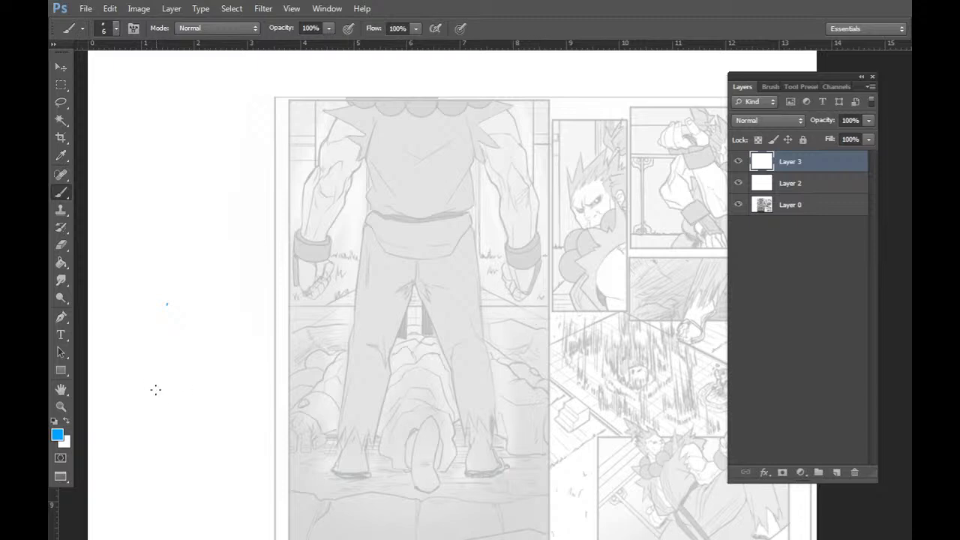
{"action": "left_click_drag", "start_coordinate": [262, 345], "coordinate": [250, 336]}
{"action": "left_click_drag", "start_coordinate": [328, 305], "coordinate": [337, 302]}
{"action": "left_click", "coordinate": [515, 330]}
{"action": "left_click_drag", "start_coordinate": [298, 159], "coordinate": [294, 166]}
{"action": "left_click_drag", "start_coordinate": [307, 129], "coordinate": [307, 135]}
Draw sweeping blue strokes from the blank margin across the rocks to the lower leg, and short ones between the legs.
{"action": "mouse_move", "coordinate": [213, 413]}
{"action": "left_mouse_down"}
{"action": "mouse_move", "coordinate": [307, 375]}
{"action": "mouse_move", "coordinate": [330, 377]}
{"action": "left_mouse_up"}
{"action": "left_click_drag", "start_coordinate": [225, 412], "coordinate": [352, 386]}
{"action": "left_click_drag", "start_coordinate": [281, 410], "coordinate": [344, 401]}
{"action": "left_click_drag", "start_coordinate": [396, 406], "coordinate": [453, 397]}
{"action": "left_click_drag", "start_coordinate": [432, 397], "coordinate": [387, 405]}
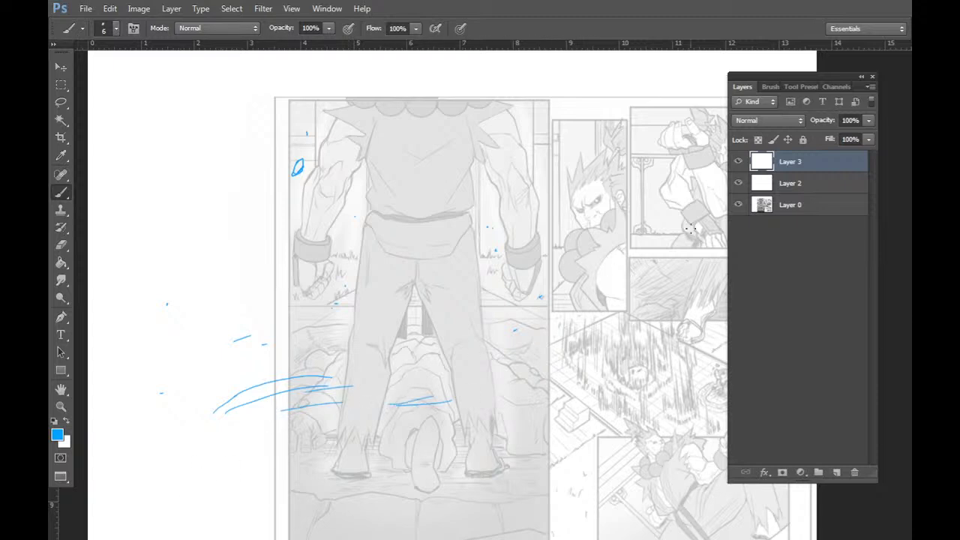
Add blue curves over the rocks and fallen body around the legs, plus slanted strokes from the crotch to the next panel.
{"action": "mouse_move", "coordinate": [557, 328]}
{"action": "left_mouse_down"}
{"action": "mouse_move", "coordinate": [503, 342]}
{"action": "mouse_move", "coordinate": [482, 367]}
{"action": "mouse_move", "coordinate": [417, 392]}
{"action": "left_mouse_up"}
{"action": "left_click_drag", "start_coordinate": [534, 388], "coordinate": [506, 408]}
{"action": "mouse_move", "coordinate": [392, 427]}
{"action": "left_mouse_down"}
{"action": "mouse_move", "coordinate": [438, 409]}
{"action": "mouse_move", "coordinate": [461, 427]}
{"action": "left_mouse_up"}
{"action": "mouse_move", "coordinate": [399, 427]}
{"action": "left_mouse_down"}
{"action": "mouse_move", "coordinate": [339, 438]}
{"action": "mouse_move", "coordinate": [305, 404]}
{"action": "mouse_move", "coordinate": [335, 420]}
{"action": "mouse_move", "coordinate": [299, 397]}
{"action": "left_mouse_up"}
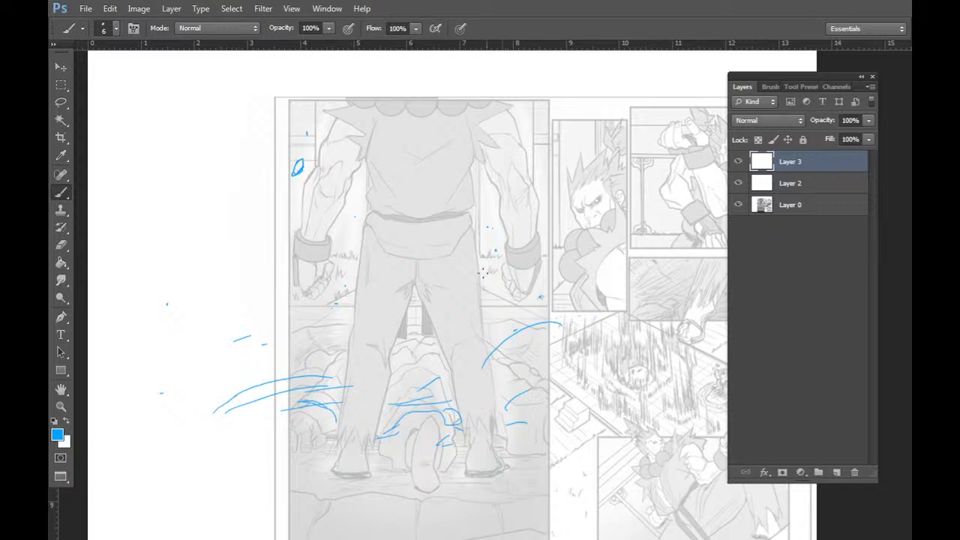
{"action": "mouse_move", "coordinate": [583, 240]}
{"action": "left_mouse_down"}
{"action": "mouse_move", "coordinate": [411, 280]}
{"action": "mouse_move", "coordinate": [555, 252]}
{"action": "mouse_move", "coordinate": [528, 258]}
{"action": "left_mouse_up"}
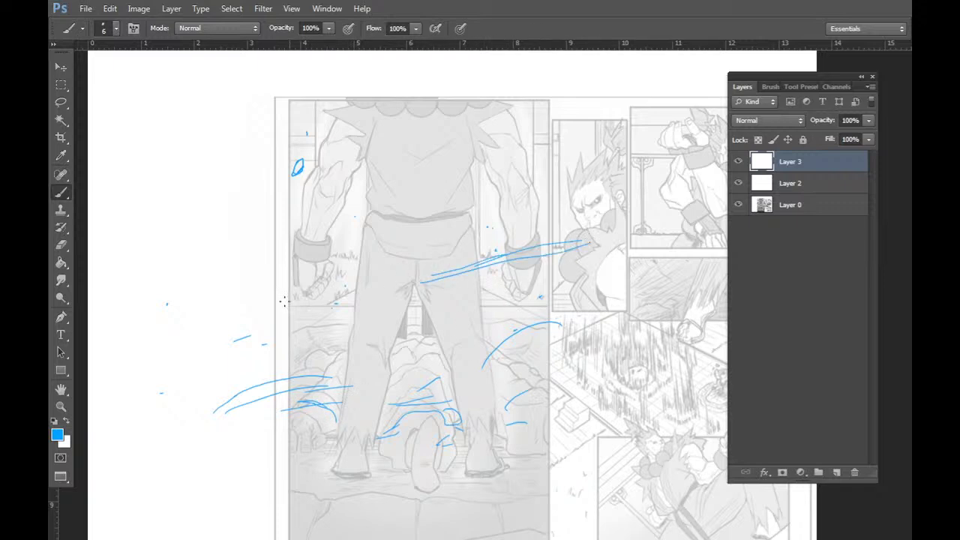
{"action": "left_click_drag", "start_coordinate": [327, 299], "coordinate": [283, 307]}
Sketch blue curves for the shoulders, the torso's sides, the spine and shoulder blades on the standing figure's back.
{"action": "scroll", "coordinate": [576, 359], "scroll_direction": "up", "scroll_amount": 2}
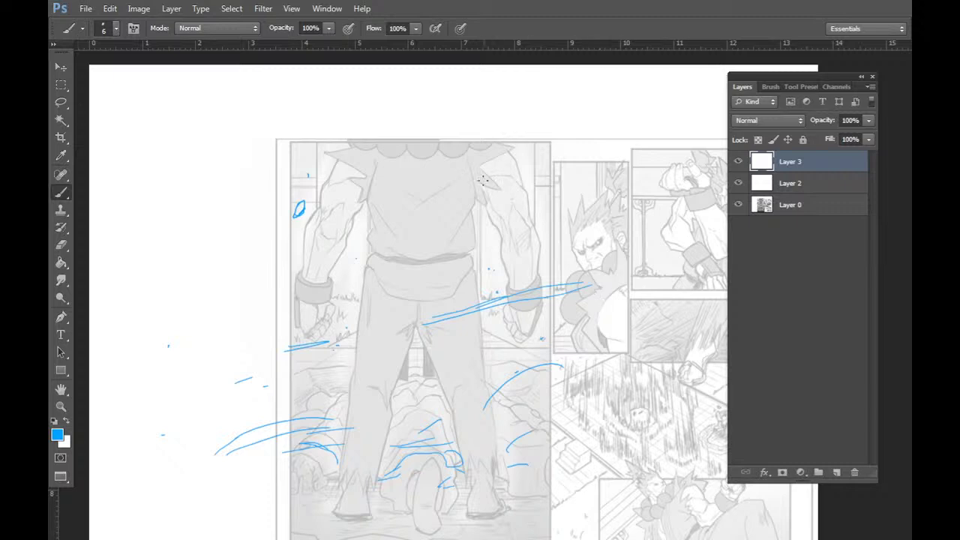
{"action": "mouse_move", "coordinate": [380, 156]}
{"action": "left_mouse_down"}
{"action": "mouse_move", "coordinate": [367, 199]}
{"action": "mouse_move", "coordinate": [367, 255]}
{"action": "left_mouse_up"}
{"action": "key", "text": "ctrl+z"}
{"action": "left_click_drag", "start_coordinate": [359, 148], "coordinate": [375, 147]}
{"action": "left_click_drag", "start_coordinate": [367, 196], "coordinate": [381, 241]}
{"action": "left_click_drag", "start_coordinate": [463, 255], "coordinate": [473, 155]}
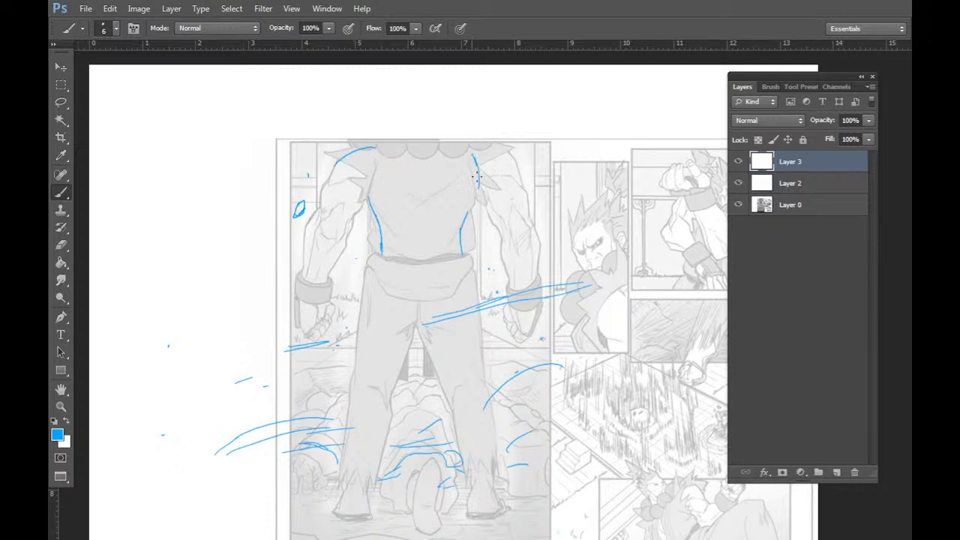
{"action": "left_click_drag", "start_coordinate": [418, 177], "coordinate": [423, 258]}
{"action": "mouse_move", "coordinate": [410, 198]}
{"action": "left_mouse_down"}
{"action": "mouse_move", "coordinate": [397, 222]}
{"action": "mouse_move", "coordinate": [449, 220]}
{"action": "left_mouse_up"}
Erase the blue shoulder, side and spine strokes over the torso and return to the Brush tool.
{"action": "key", "text": "e"}
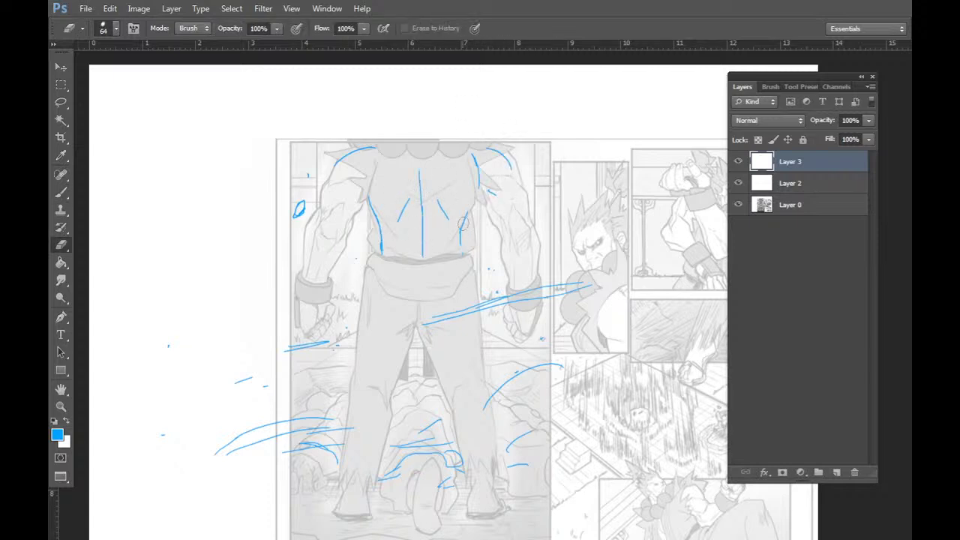
{"action": "left_click_drag", "start_coordinate": [465, 251], "coordinate": [483, 151]}
{"action": "mouse_move", "coordinate": [381, 251]}
{"action": "left_mouse_down"}
{"action": "mouse_move", "coordinate": [372, 180]}
{"action": "mouse_move", "coordinate": [348, 156]}
{"action": "mouse_move", "coordinate": [330, 166]}
{"action": "left_mouse_up"}
{"action": "left_click_drag", "start_coordinate": [410, 201], "coordinate": [399, 221]}
{"action": "left_click_drag", "start_coordinate": [417, 177], "coordinate": [422, 255]}
{"action": "mouse_move", "coordinate": [422, 255]}
{"action": "left_mouse_down"}
{"action": "mouse_move", "coordinate": [442, 187]}
{"action": "mouse_move", "coordinate": [435, 243]}
{"action": "left_mouse_up"}
{"action": "key", "text": "b"}
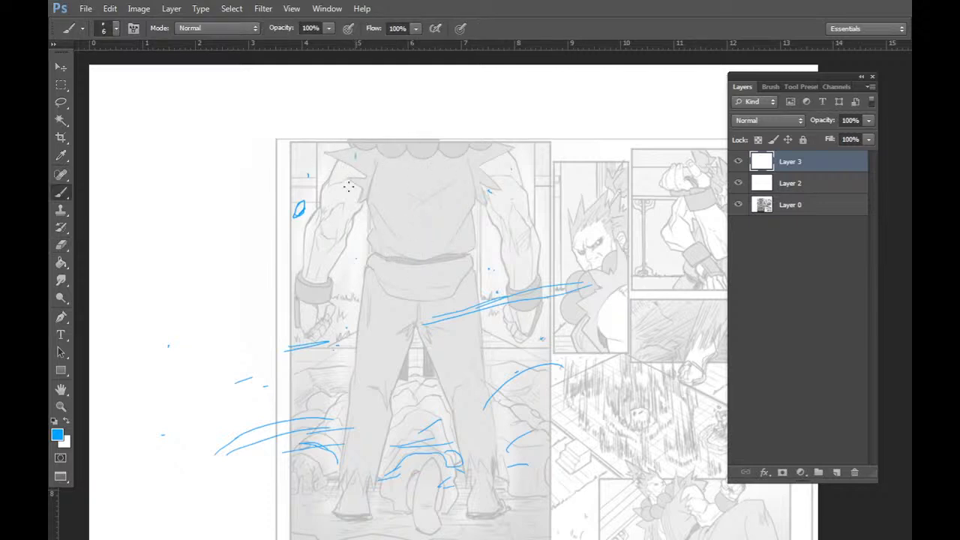
Redraw the torso in blue with a wider back tapering to the waist, plus slanted fold strokes across the vest.
{"action": "mouse_move", "coordinate": [354, 154]}
{"action": "left_mouse_down"}
{"action": "mouse_move", "coordinate": [366, 226]}
{"action": "mouse_move", "coordinate": [379, 246]}
{"action": "mouse_move", "coordinate": [369, 248]}
{"action": "left_mouse_up"}
{"action": "left_click_drag", "start_coordinate": [368, 247], "coordinate": [381, 257]}
{"action": "left_click_drag", "start_coordinate": [461, 187], "coordinate": [406, 252]}
{"action": "left_click_drag", "start_coordinate": [426, 260], "coordinate": [466, 237]}
{"action": "left_click_drag", "start_coordinate": [467, 237], "coordinate": [480, 220]}
{"action": "mouse_move", "coordinate": [490, 170]}
{"action": "left_mouse_down"}
{"action": "mouse_move", "coordinate": [465, 225]}
{"action": "mouse_move", "coordinate": [485, 191]}
{"action": "left_mouse_up"}
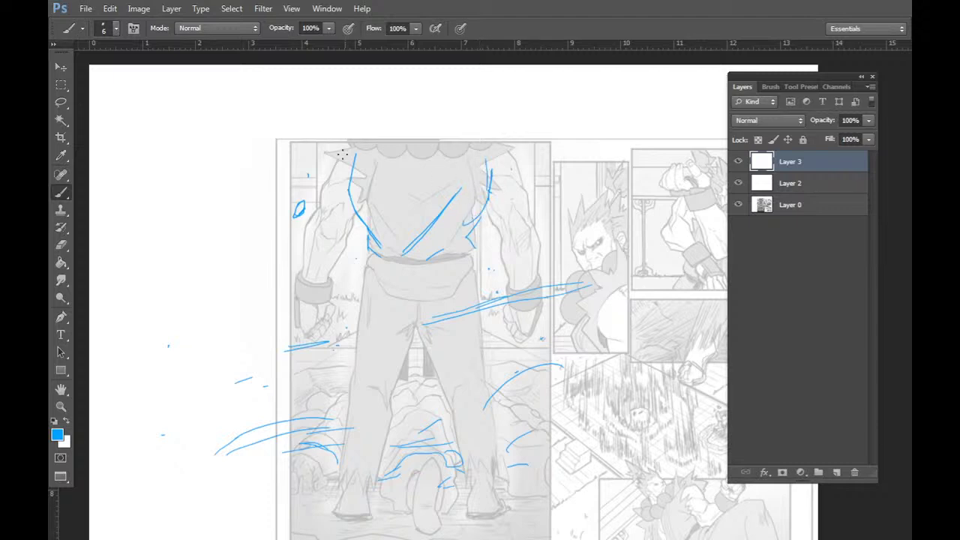
Outline the arm nearest the blank margin in blue from shoulder to wristband, adding muscle lines at elbow and forearm.
{"action": "mouse_move", "coordinate": [345, 144]}
{"action": "left_mouse_down"}
{"action": "mouse_move", "coordinate": [319, 159]}
{"action": "mouse_move", "coordinate": [304, 231]}
{"action": "left_mouse_up"}
{"action": "left_click_drag", "start_coordinate": [318, 183], "coordinate": [349, 139]}
{"action": "left_click_drag", "start_coordinate": [304, 224], "coordinate": [301, 280]}
{"action": "mouse_move", "coordinate": [326, 287]}
{"action": "left_mouse_down"}
{"action": "mouse_move", "coordinate": [351, 210]}
{"action": "mouse_move", "coordinate": [329, 277]}
{"action": "left_mouse_up"}
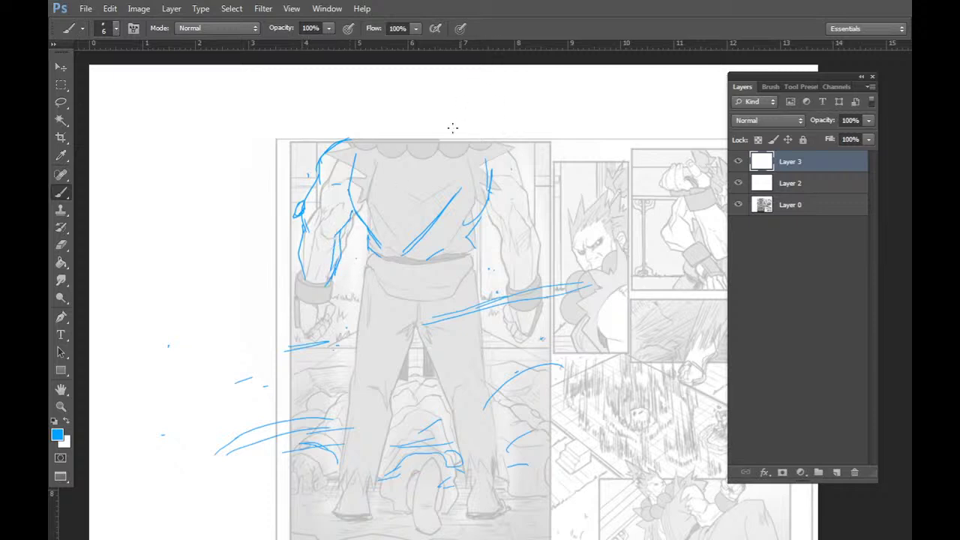
{"action": "mouse_move", "coordinate": [317, 225]}
{"action": "left_mouse_down"}
{"action": "mouse_move", "coordinate": [329, 222]}
{"action": "mouse_move", "coordinate": [318, 223]}
{"action": "mouse_move", "coordinate": [328, 220]}
{"action": "mouse_move", "coordinate": [318, 258]}
{"action": "left_mouse_up"}
{"action": "key", "text": "e"}
{"action": "key", "text": "b"}
Outline the muscular arm beside the face panel in blue, and compare it with the original by toggling Layer 3's visibility.
{"action": "left_click_drag", "start_coordinate": [513, 145], "coordinate": [543, 222]}
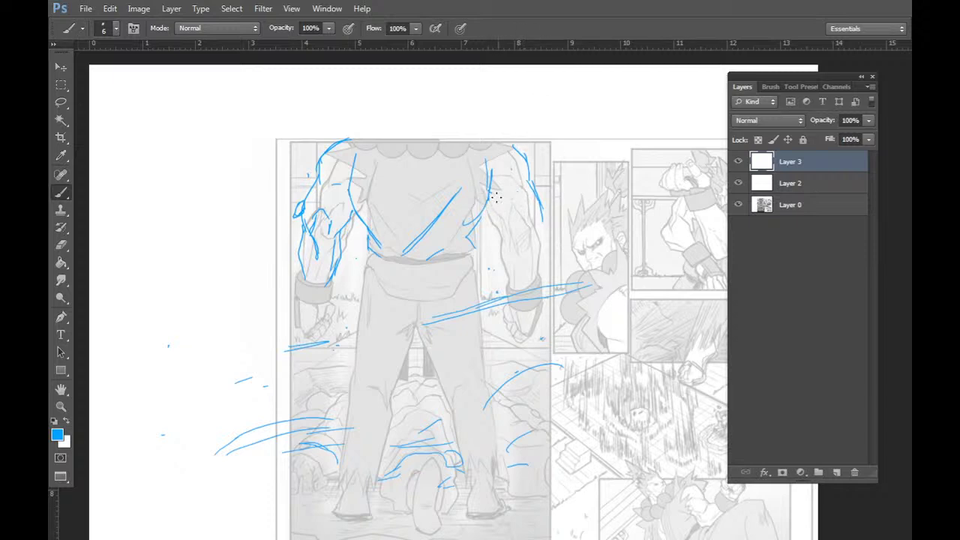
{"action": "left_click_drag", "start_coordinate": [491, 194], "coordinate": [512, 229]}
{"action": "mouse_move", "coordinate": [504, 172]}
{"action": "left_mouse_down"}
{"action": "mouse_move", "coordinate": [529, 228]}
{"action": "mouse_move", "coordinate": [490, 198]}
{"action": "left_mouse_up"}
{"action": "key", "text": "ctrl+alt+z"}
{"action": "key", "text": "ctrl+alt+z"}
{"action": "mouse_move", "coordinate": [514, 232]}
{"action": "left_mouse_down"}
{"action": "mouse_move", "coordinate": [497, 254]}
{"action": "mouse_move", "coordinate": [528, 285]}
{"action": "left_mouse_up"}
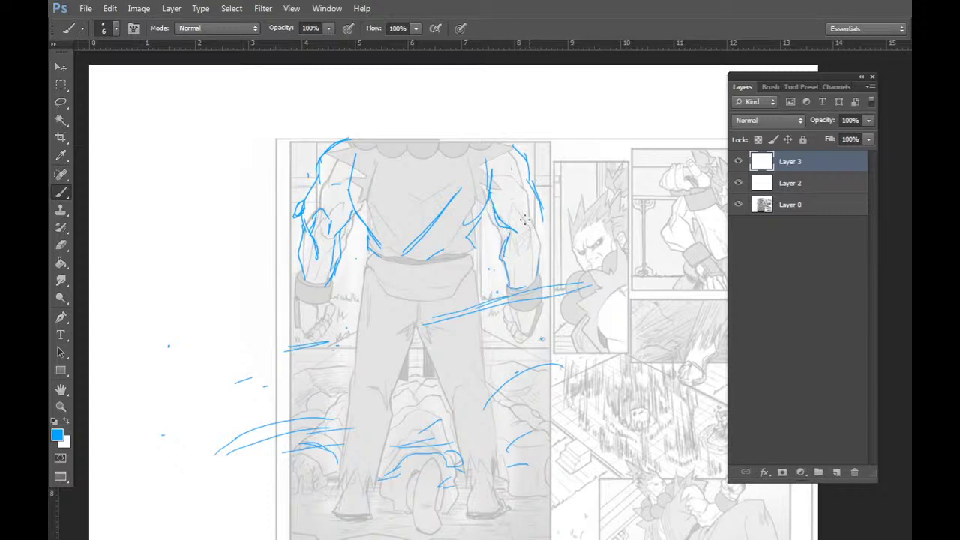
{"action": "mouse_move", "coordinate": [504, 244]}
{"action": "left_mouse_down"}
{"action": "mouse_move", "coordinate": [532, 221]}
{"action": "mouse_move", "coordinate": [533, 234]}
{"action": "mouse_move", "coordinate": [534, 203]}
{"action": "mouse_move", "coordinate": [522, 243]}
{"action": "mouse_move", "coordinate": [524, 194]}
{"action": "mouse_move", "coordinate": [516, 216]}
{"action": "mouse_move", "coordinate": [531, 201]}
{"action": "mouse_move", "coordinate": [541, 207]}
{"action": "mouse_move", "coordinate": [517, 285]}
{"action": "left_mouse_up"}
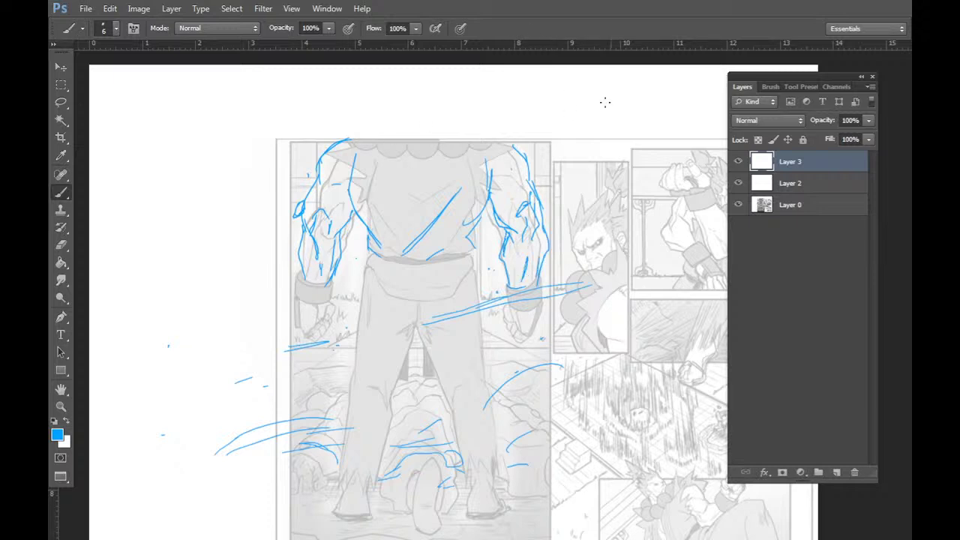
{"action": "left_click_drag", "start_coordinate": [515, 180], "coordinate": [499, 177]}
{"action": "left_click", "coordinate": [738, 161]}
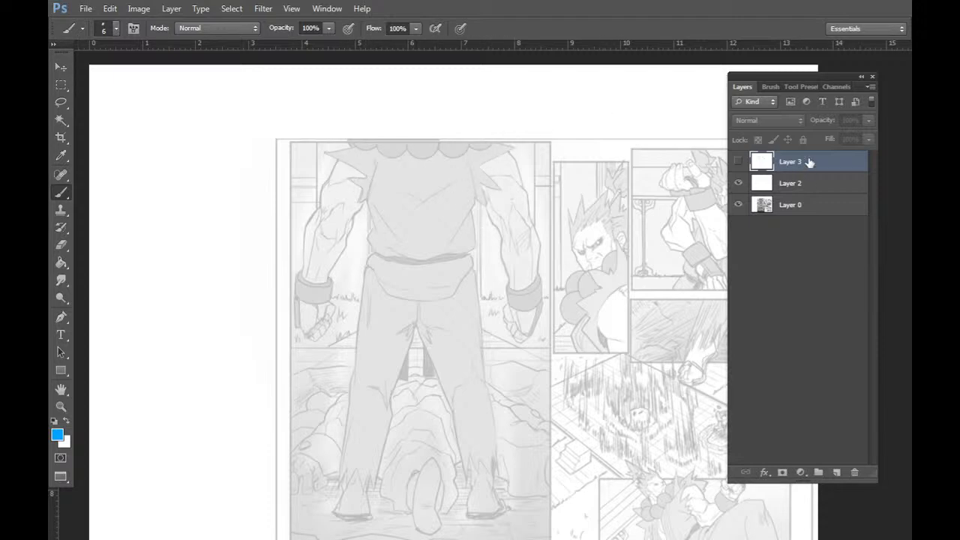
{"action": "left_click", "coordinate": [738, 162]}
Erase the smooth shoulder line near the blank margin and draw ragged torn sleeve edges on both shoulders.
{"action": "key", "text": "e"}
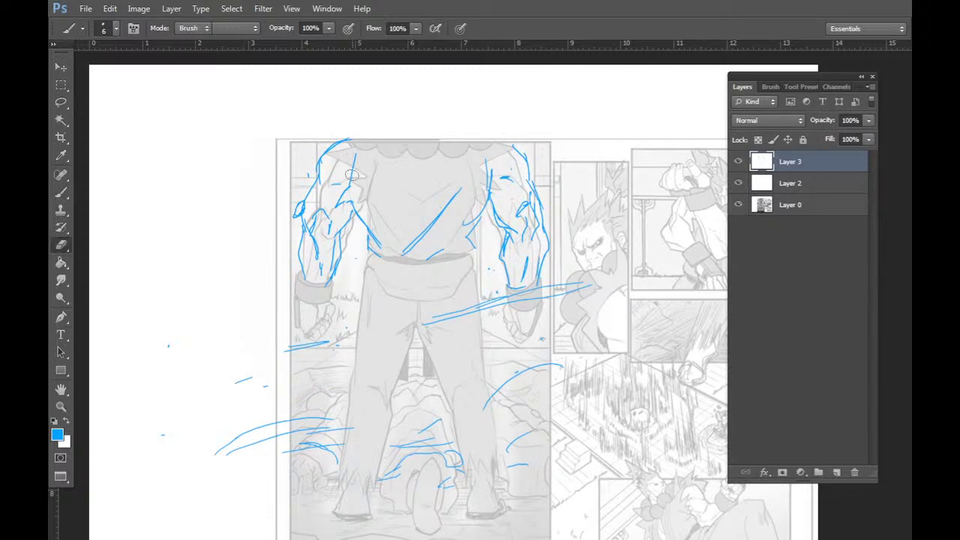
{"action": "key", "text": "b"}
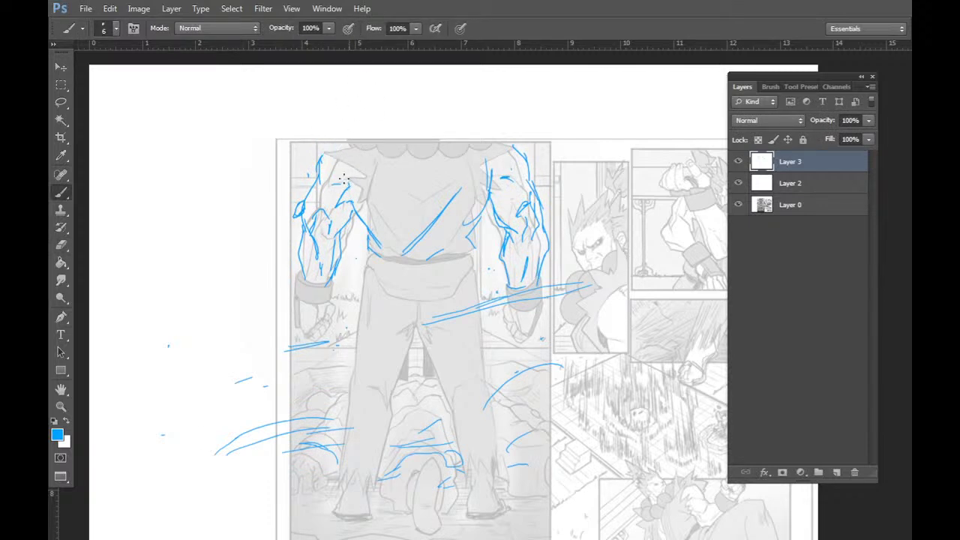
{"action": "mouse_move", "coordinate": [345, 178]}
{"action": "left_mouse_down"}
{"action": "mouse_move", "coordinate": [324, 142]}
{"action": "mouse_move", "coordinate": [346, 144]}
{"action": "left_mouse_up"}
{"action": "mouse_move", "coordinate": [489, 169]}
{"action": "left_mouse_down"}
{"action": "mouse_move", "coordinate": [495, 177]}
{"action": "mouse_move", "coordinate": [512, 167]}
{"action": "left_mouse_up"}
{"action": "left_click_drag", "start_coordinate": [512, 168], "coordinate": [497, 192]}
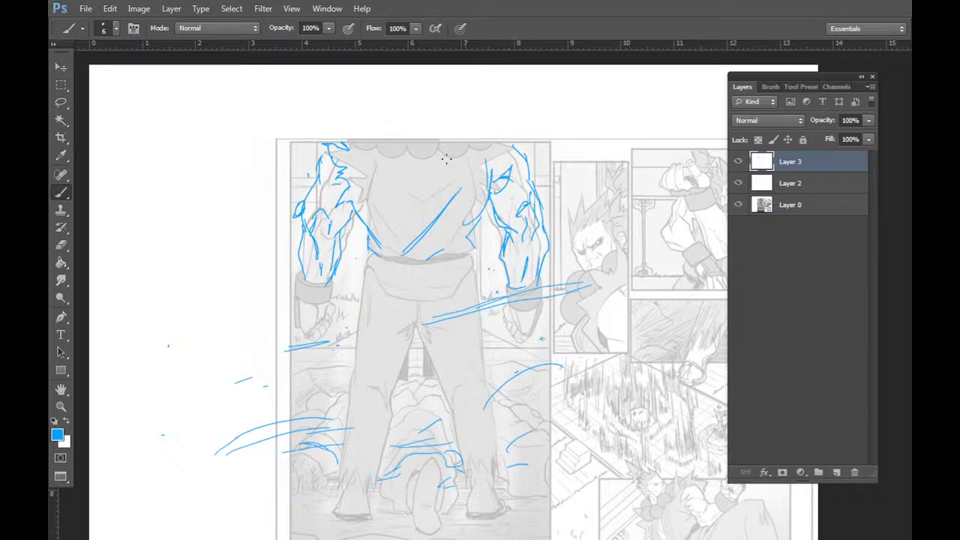
{"action": "key", "text": "e"}
{"action": "key", "text": "b"}
{"action": "mouse_move", "coordinate": [512, 168]}
{"action": "left_mouse_down"}
{"action": "mouse_move", "coordinate": [519, 145]}
{"action": "mouse_move", "coordinate": [505, 137]}
{"action": "mouse_move", "coordinate": [522, 122]}
{"action": "mouse_move", "coordinate": [489, 129]}
{"action": "left_mouse_up"}
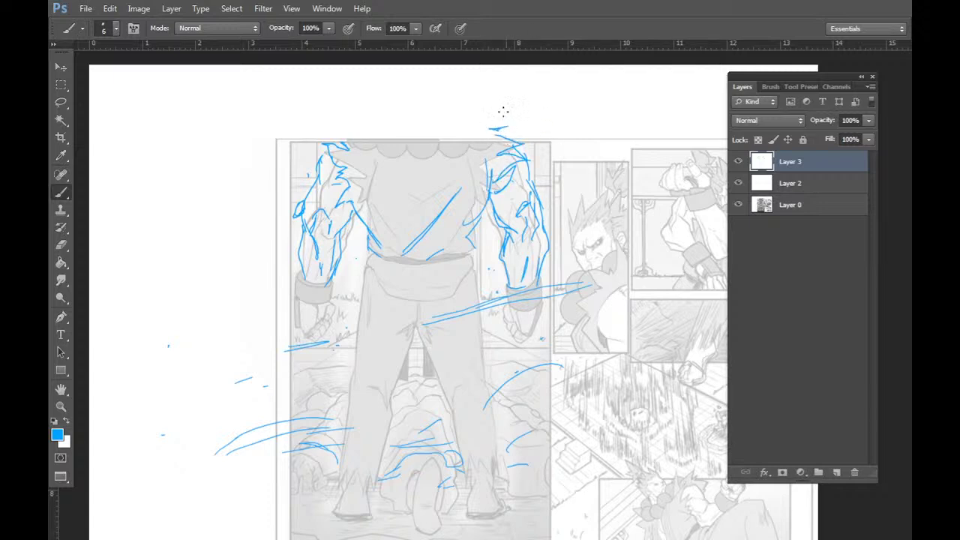
Draw the arched upper-back line above the panel's top border, with a spiky cloth tuft on the shoulder nearest the face panel.
{"action": "mouse_move", "coordinate": [345, 145]}
{"action": "left_mouse_down"}
{"action": "mouse_move", "coordinate": [335, 136]}
{"action": "mouse_move", "coordinate": [413, 119]}
{"action": "mouse_move", "coordinate": [447, 119]}
{"action": "mouse_move", "coordinate": [469, 138]}
{"action": "left_mouse_up"}
{"action": "mouse_move", "coordinate": [414, 120]}
{"action": "left_mouse_down"}
{"action": "mouse_move", "coordinate": [377, 123]}
{"action": "mouse_move", "coordinate": [418, 115]}
{"action": "left_mouse_up"}
{"action": "mouse_move", "coordinate": [382, 136]}
{"action": "left_mouse_down"}
{"action": "mouse_move", "coordinate": [420, 121]}
{"action": "mouse_move", "coordinate": [470, 137]}
{"action": "left_mouse_up"}
{"action": "mouse_move", "coordinate": [365, 141]}
{"action": "left_mouse_down"}
{"action": "mouse_move", "coordinate": [401, 126]}
{"action": "mouse_move", "coordinate": [398, 144]}
{"action": "mouse_move", "coordinate": [452, 128]}
{"action": "mouse_move", "coordinate": [471, 138]}
{"action": "left_mouse_up"}
{"action": "key", "text": "e"}
{"action": "mouse_move", "coordinate": [397, 144]}
{"action": "left_mouse_down"}
{"action": "mouse_move", "coordinate": [421, 132]}
{"action": "mouse_move", "coordinate": [484, 129]}
{"action": "mouse_move", "coordinate": [504, 111]}
{"action": "left_mouse_up"}
{"action": "key", "text": "b"}
{"action": "left_click_drag", "start_coordinate": [503, 113], "coordinate": [494, 125]}
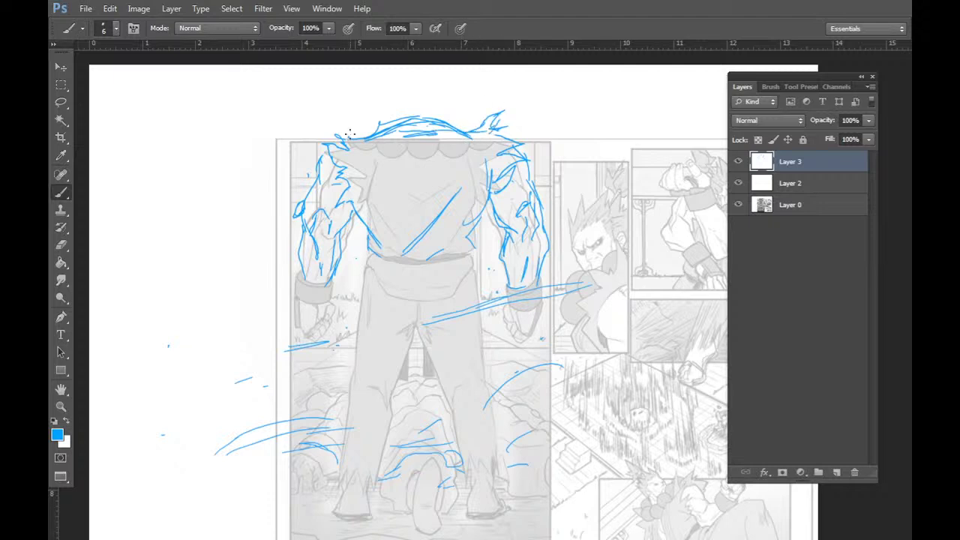
Add a matching spiky tuft on the shoulder nearest the blank margin and define the vest's armholes.
{"action": "key", "text": "e"}
{"action": "key", "text": "b"}
{"action": "left_click_drag", "start_coordinate": [350, 136], "coordinate": [362, 118]}
{"action": "left_click_drag", "start_coordinate": [358, 139], "coordinate": [367, 118]}
{"action": "left_click_drag", "start_coordinate": [361, 153], "coordinate": [351, 174]}
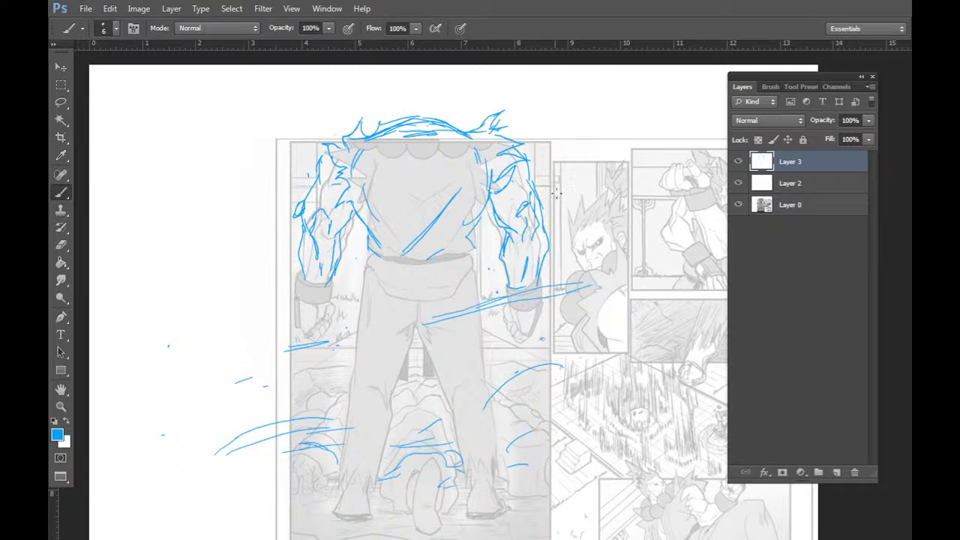
Rework the vest's hem at the waist with blue fold strokes and erase the upper end of the slanted back stroke.
{"action": "left_click_drag", "start_coordinate": [561, 303], "coordinate": [564, 301]}
{"action": "key", "text": "e"}
{"action": "left_click_drag", "start_coordinate": [369, 247], "coordinate": [376, 246]}
{"action": "key", "text": "b"}
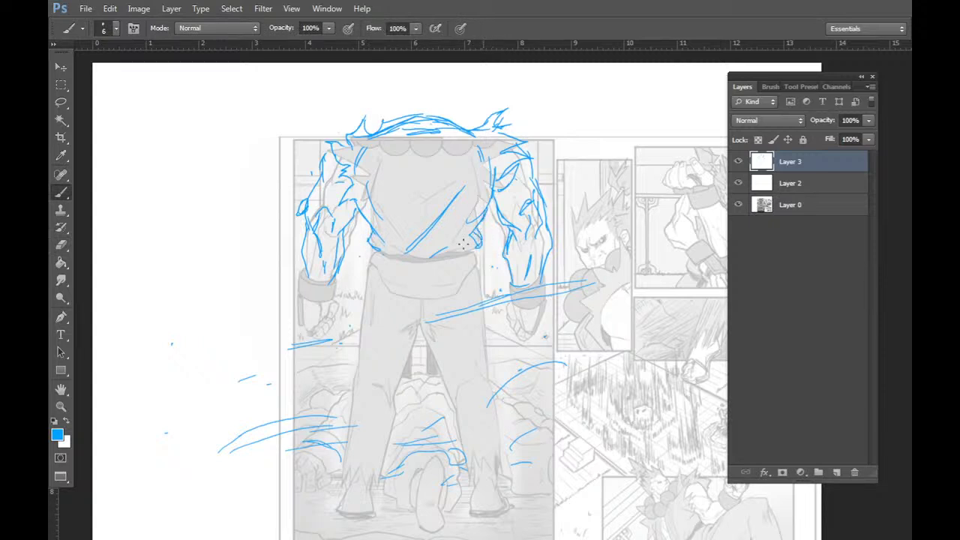
{"action": "left_click_drag", "start_coordinate": [468, 239], "coordinate": [436, 255]}
{"action": "mouse_move", "coordinate": [458, 243]}
{"action": "left_mouse_down"}
{"action": "mouse_move", "coordinate": [433, 257]}
{"action": "mouse_move", "coordinate": [399, 253]}
{"action": "left_mouse_up"}
{"action": "key", "text": "e"}
{"action": "left_click_drag", "start_coordinate": [463, 187], "coordinate": [448, 207]}
Draw the large round necklace beads in blue across the upper back and over both shoulders.
{"action": "key", "text": "b"}
{"action": "left_click_drag", "start_coordinate": [504, 143], "coordinate": [501, 181]}
{"action": "mouse_move", "coordinate": [397, 146]}
{"action": "left_mouse_down"}
{"action": "mouse_move", "coordinate": [432, 141]}
{"action": "mouse_move", "coordinate": [408, 188]}
{"action": "mouse_move", "coordinate": [438, 188]}
{"action": "left_mouse_up"}
{"action": "mouse_move", "coordinate": [413, 161]}
{"action": "left_mouse_down"}
{"action": "mouse_move", "coordinate": [405, 184]}
{"action": "mouse_move", "coordinate": [390, 193]}
{"action": "left_mouse_up"}
{"action": "mouse_move", "coordinate": [389, 170]}
{"action": "left_mouse_down"}
{"action": "mouse_move", "coordinate": [409, 160]}
{"action": "mouse_move", "coordinate": [359, 187]}
{"action": "left_mouse_up"}
{"action": "left_click_drag", "start_coordinate": [358, 165], "coordinate": [378, 160]}
{"action": "left_click_drag", "start_coordinate": [466, 161], "coordinate": [442, 187]}
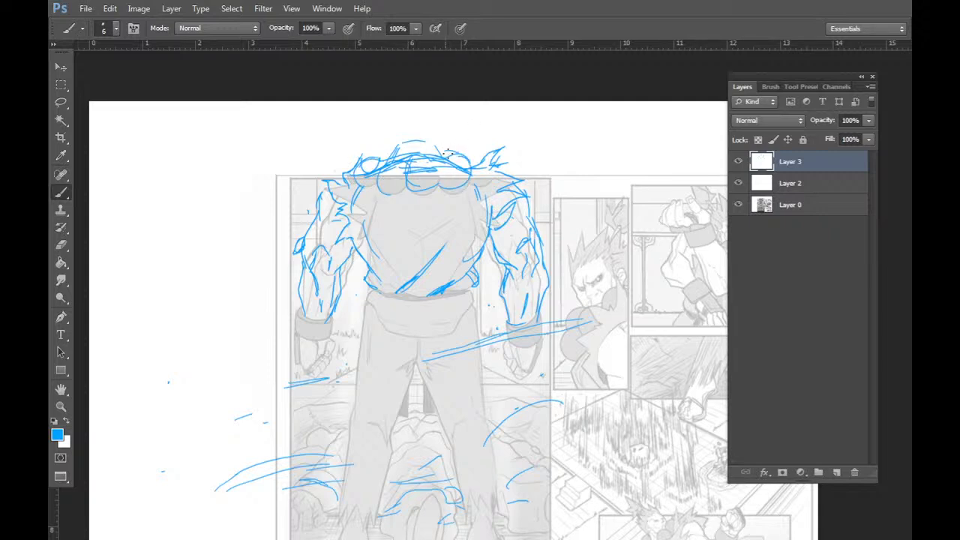
Sketch the figure's neck and head in blue above the panel, with ears and spiky hair.
{"action": "mouse_move", "coordinate": [394, 149]}
{"action": "left_mouse_down"}
{"action": "mouse_move", "coordinate": [390, 135]}
{"action": "mouse_move", "coordinate": [425, 105]}
{"action": "mouse_move", "coordinate": [439, 140]}
{"action": "left_mouse_up"}
{"action": "mouse_move", "coordinate": [407, 109]}
{"action": "left_mouse_down"}
{"action": "mouse_move", "coordinate": [410, 120]}
{"action": "mouse_move", "coordinate": [383, 102]}
{"action": "mouse_move", "coordinate": [434, 102]}
{"action": "left_mouse_up"}
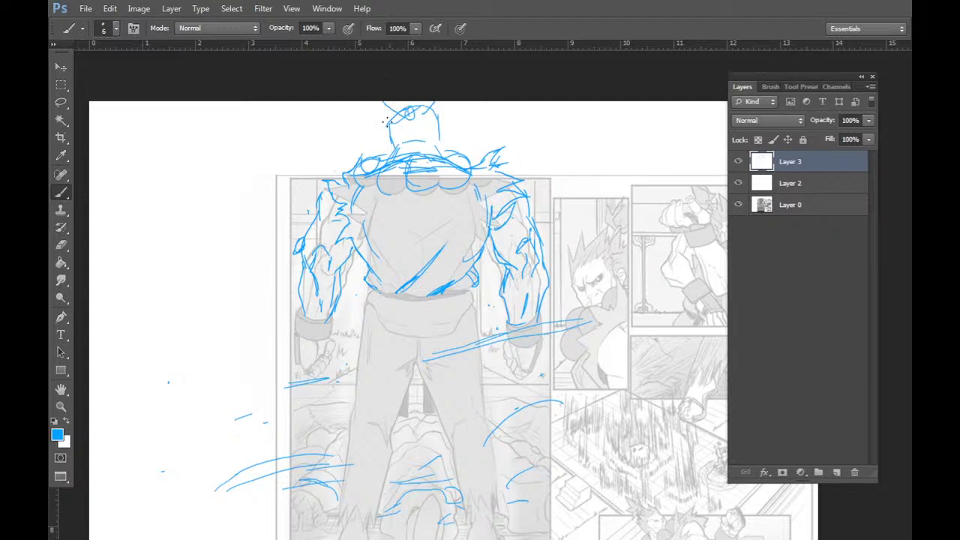
{"action": "mouse_move", "coordinate": [377, 111]}
{"action": "left_mouse_down"}
{"action": "mouse_move", "coordinate": [387, 141]}
{"action": "mouse_move", "coordinate": [411, 143]}
{"action": "mouse_move", "coordinate": [393, 150]}
{"action": "left_mouse_up"}
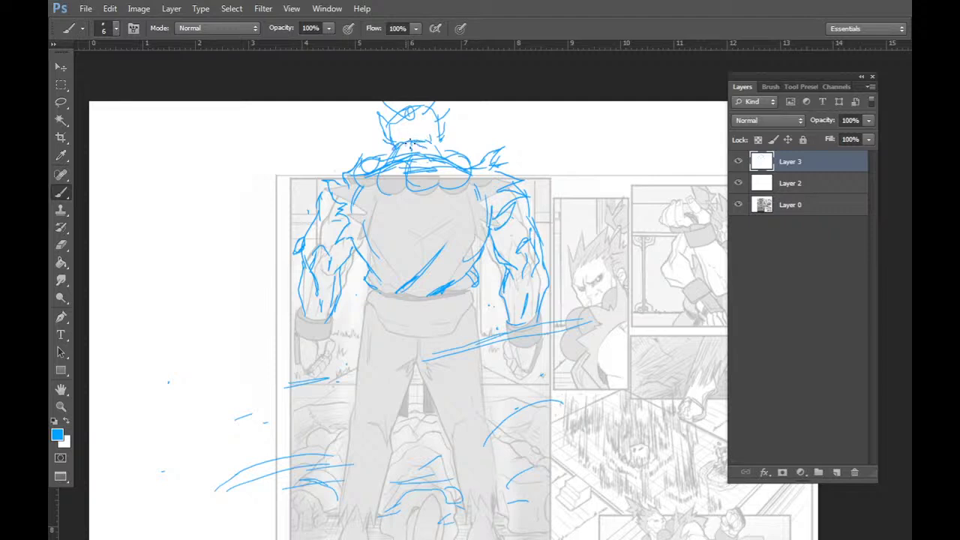
Add spiky strokes to the shoulder nearest the blank margin, and compare the redraw with the original by toggling Layer 3's visibility.
{"action": "left_click_drag", "start_coordinate": [499, 236], "coordinate": [543, 180]}
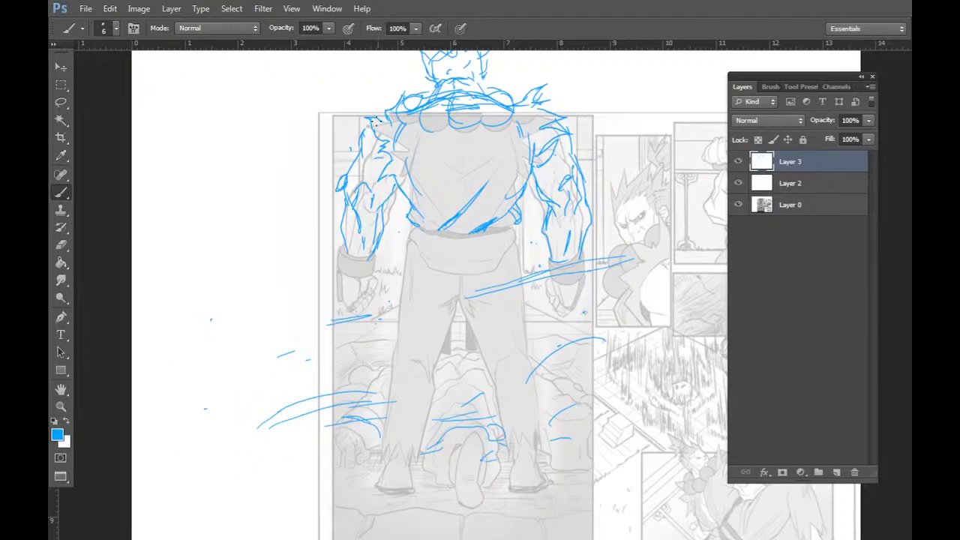
{"action": "left_click_drag", "start_coordinate": [381, 114], "coordinate": [410, 90]}
{"action": "left_click_drag", "start_coordinate": [592, 277], "coordinate": [578, 305]}
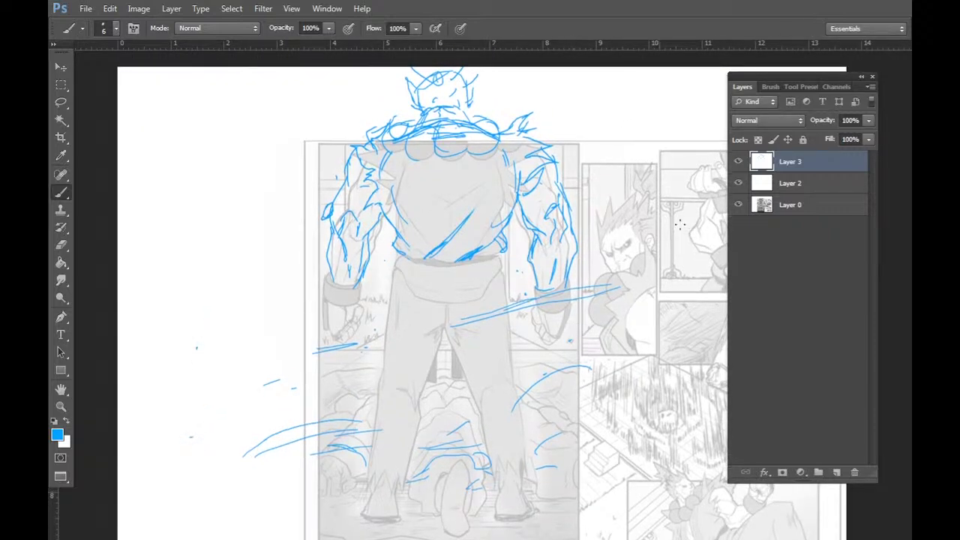
{"action": "left_click", "coordinate": [741, 163]}
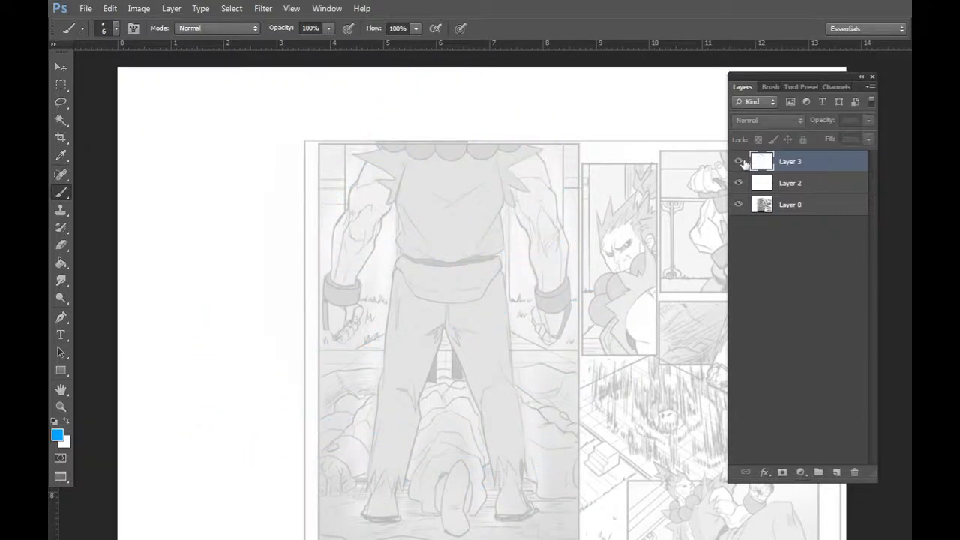
{"action": "left_click", "coordinate": [741, 163]}
{"action": "left_click", "coordinate": [741, 163]}
{"action": "left_click", "coordinate": [741, 162]}
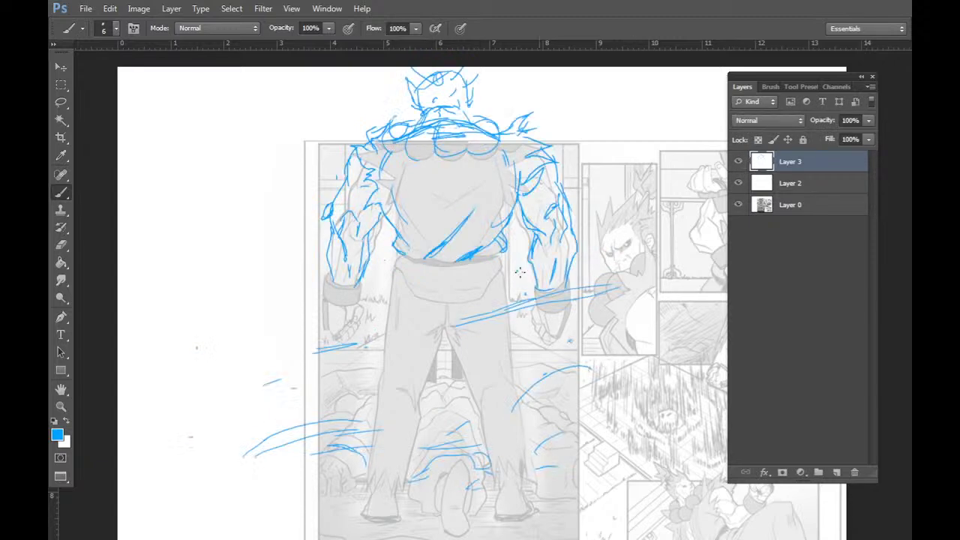
Draw a draped V-shaped sash around the waist in blue, with shaded ends sticking out at both hips.
{"action": "mouse_move", "coordinate": [394, 259]}
{"action": "left_mouse_down"}
{"action": "mouse_move", "coordinate": [379, 276]}
{"action": "mouse_move", "coordinate": [382, 284]}
{"action": "mouse_move", "coordinate": [388, 270]}
{"action": "mouse_move", "coordinate": [386, 286]}
{"action": "left_mouse_up"}
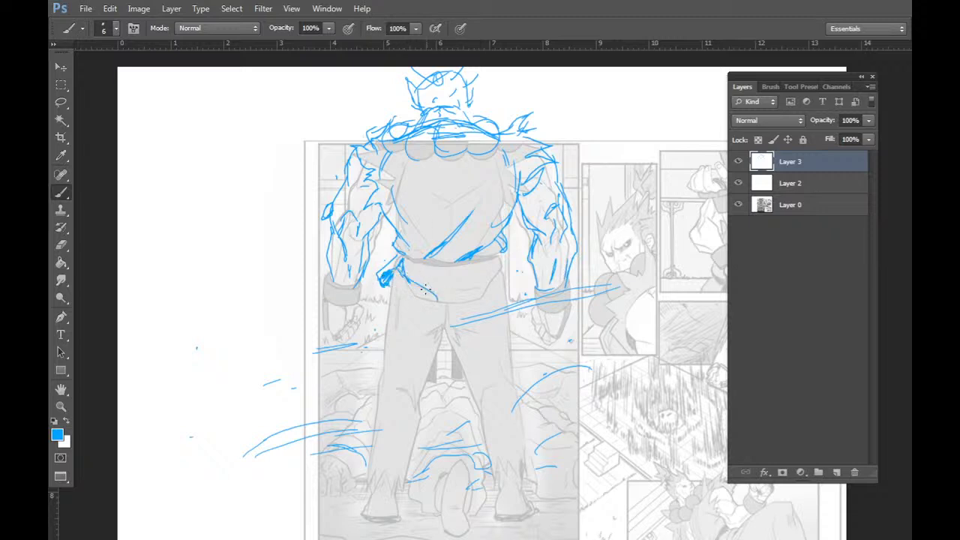
{"action": "mouse_move", "coordinate": [426, 289]}
{"action": "left_mouse_down"}
{"action": "mouse_move", "coordinate": [518, 259]}
{"action": "mouse_move", "coordinate": [416, 266]}
{"action": "mouse_move", "coordinate": [474, 261]}
{"action": "left_mouse_up"}
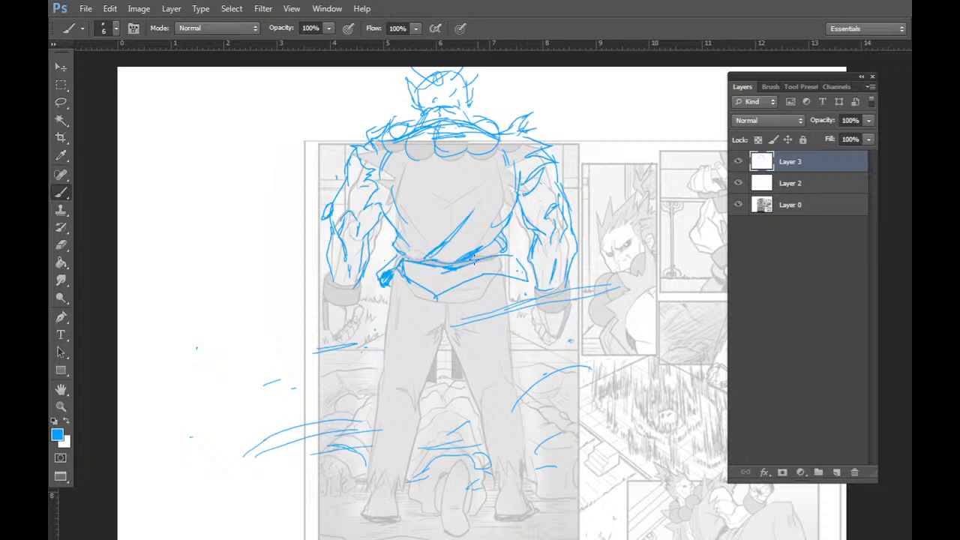
{"action": "left_click_drag", "start_coordinate": [433, 295], "coordinate": [506, 271]}
{"action": "mouse_move", "coordinate": [508, 291]}
{"action": "left_mouse_down"}
{"action": "mouse_move", "coordinate": [520, 292]}
{"action": "mouse_move", "coordinate": [514, 302]}
{"action": "mouse_move", "coordinate": [531, 291]}
{"action": "left_mouse_up"}
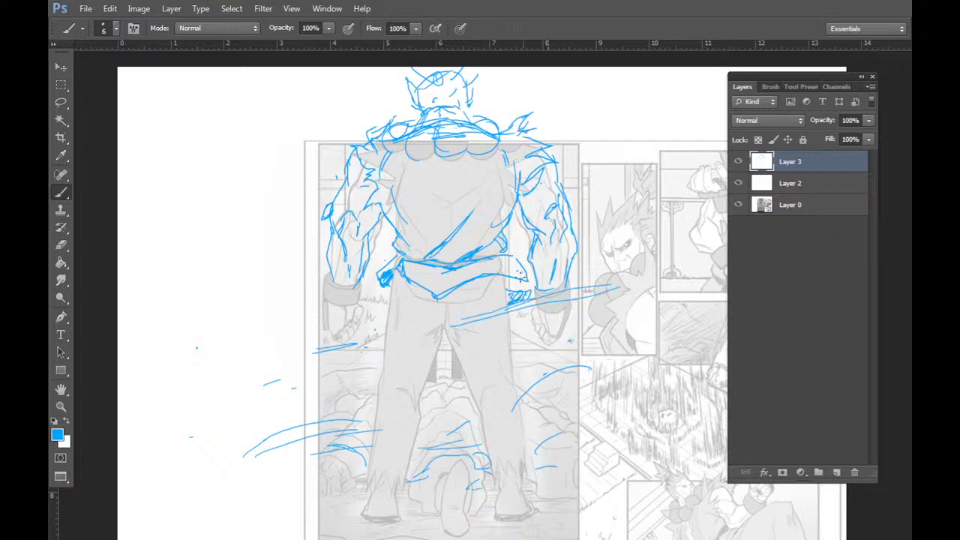
Mark the hanging sash tip and draw the trousers' hip lines and the fold strokes radiating from the crotch.
{"action": "left_click_drag", "start_coordinate": [513, 334], "coordinate": [523, 339]}
{"action": "mouse_move", "coordinate": [391, 287]}
{"action": "left_mouse_down"}
{"action": "mouse_move", "coordinate": [396, 344]}
{"action": "mouse_move", "coordinate": [450, 317]}
{"action": "left_mouse_up"}
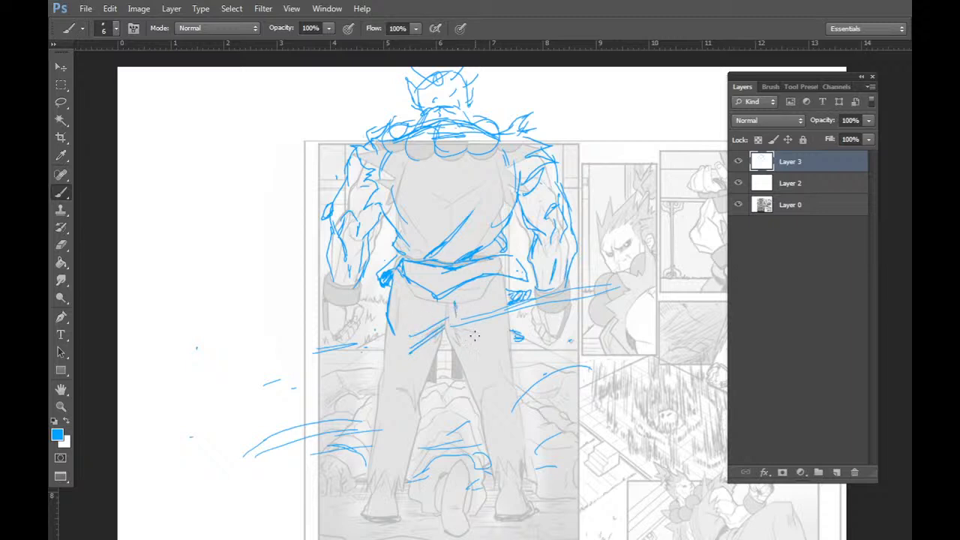
{"action": "left_click_drag", "start_coordinate": [505, 279], "coordinate": [513, 301]}
Sketch an enlarged study of a leg inside a baggy trouser outline in the blank margin beside the page.
{"action": "left_click_drag", "start_coordinate": [540, 363], "coordinate": [606, 334]}
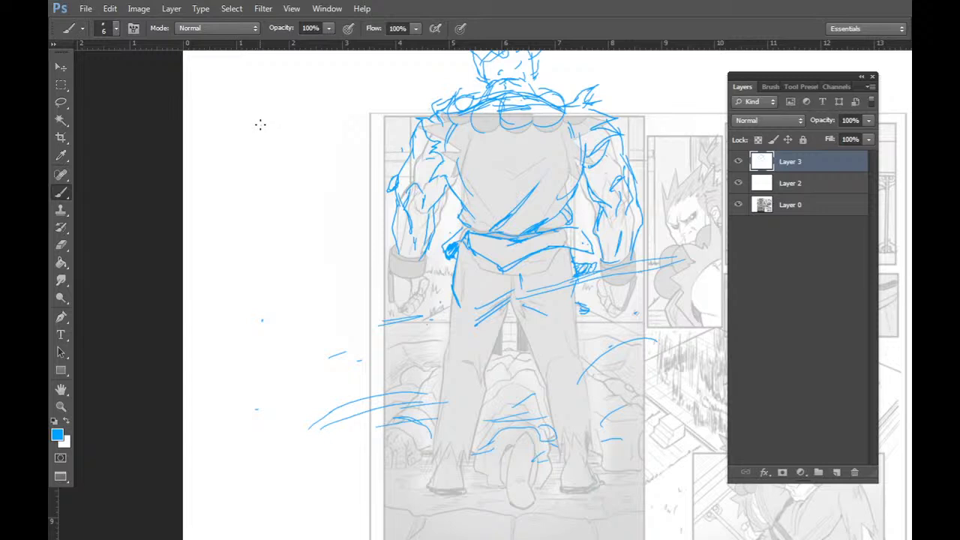
{"action": "left_click_drag", "start_coordinate": [261, 125], "coordinate": [244, 304]}
{"action": "left_click_drag", "start_coordinate": [227, 126], "coordinate": [221, 303]}
{"action": "mouse_move", "coordinate": [259, 303]}
{"action": "left_mouse_down"}
{"action": "mouse_move", "coordinate": [303, 132]}
{"action": "mouse_move", "coordinate": [291, 215]}
{"action": "mouse_move", "coordinate": [279, 229]}
{"action": "left_mouse_up"}
{"action": "mouse_move", "coordinate": [240, 120]}
{"action": "left_mouse_down"}
{"action": "mouse_move", "coordinate": [225, 225]}
{"action": "mouse_move", "coordinate": [241, 317]}
{"action": "mouse_move", "coordinate": [300, 205]}
{"action": "mouse_move", "coordinate": [208, 293]}
{"action": "mouse_move", "coordinate": [294, 212]}
{"action": "left_mouse_up"}
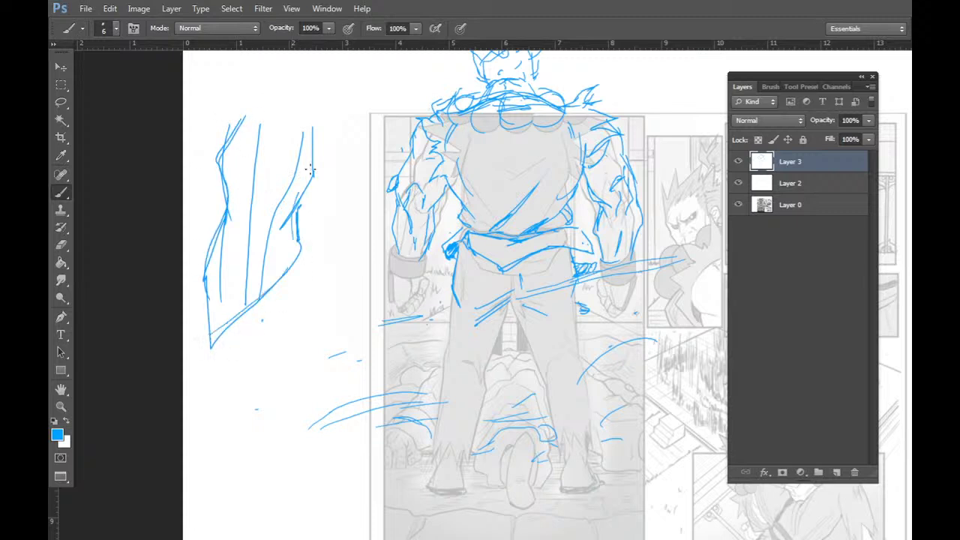
{"action": "left_click_drag", "start_coordinate": [314, 124], "coordinate": [300, 191]}
Draw the baggy trouser leg nearest the blank margin with knee creases and a ragged hem, and add the other leg's side lines.
{"action": "mouse_move", "coordinate": [452, 252]}
{"action": "left_mouse_down"}
{"action": "mouse_move", "coordinate": [430, 352]}
{"action": "mouse_move", "coordinate": [440, 369]}
{"action": "mouse_move", "coordinate": [507, 337]}
{"action": "mouse_move", "coordinate": [514, 301]}
{"action": "mouse_move", "coordinate": [488, 380]}
{"action": "mouse_move", "coordinate": [429, 416]}
{"action": "left_mouse_up"}
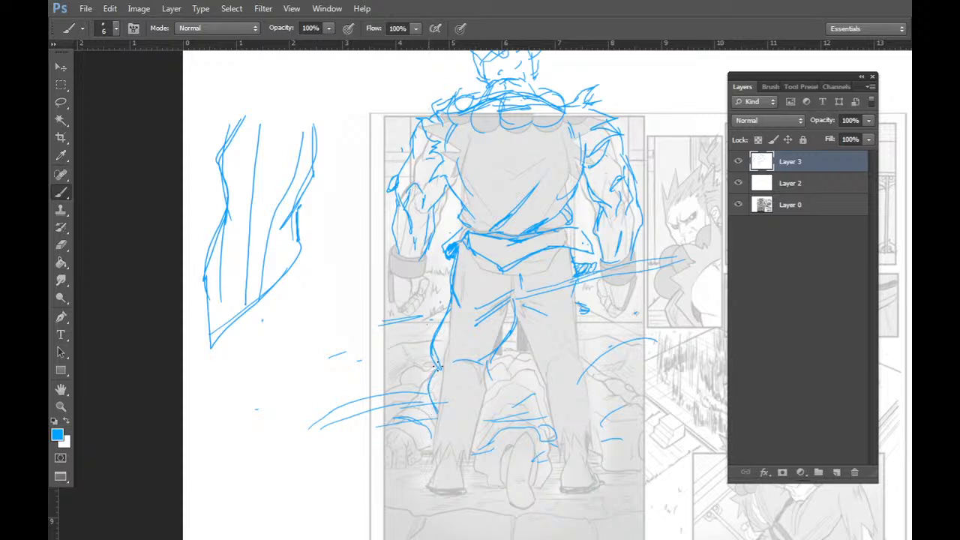
{"action": "mouse_move", "coordinate": [440, 361]}
{"action": "left_mouse_down"}
{"action": "mouse_move", "coordinate": [424, 432]}
{"action": "mouse_move", "coordinate": [451, 420]}
{"action": "mouse_move", "coordinate": [468, 427]}
{"action": "mouse_move", "coordinate": [474, 414]}
{"action": "mouse_move", "coordinate": [503, 406]}
{"action": "mouse_move", "coordinate": [490, 402]}
{"action": "mouse_move", "coordinate": [491, 376]}
{"action": "mouse_move", "coordinate": [474, 360]}
{"action": "left_mouse_up"}
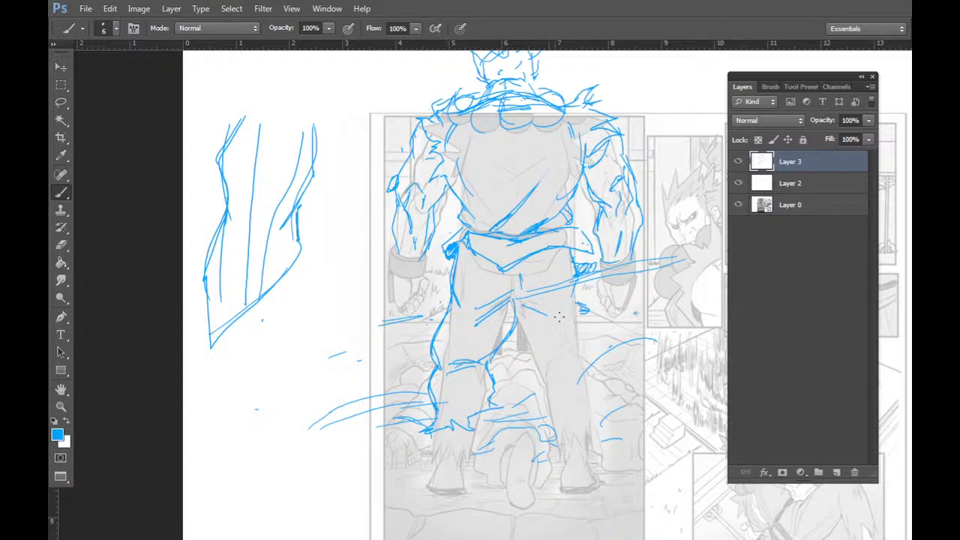
{"action": "left_click_drag", "start_coordinate": [515, 300], "coordinate": [540, 375]}
{"action": "left_click_drag", "start_coordinate": [574, 289], "coordinate": [580, 321]}
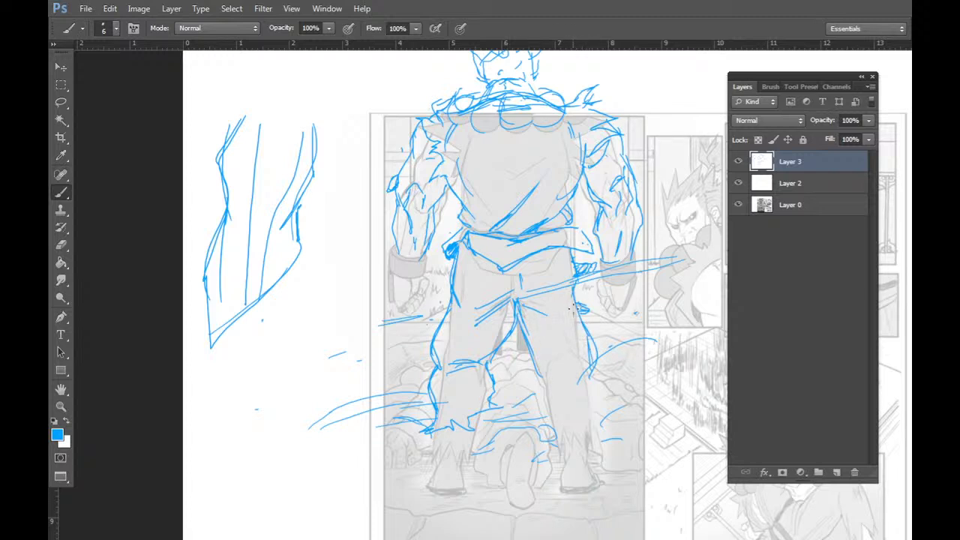
Erase the bulging outer line of the trouser leg nearest the face panel, then redraw it straighter and add the sash tip.
{"action": "key", "text": "e"}
{"action": "left_click_drag", "start_coordinate": [594, 364], "coordinate": [593, 331]}
{"action": "key", "text": "b"}
{"action": "left_click_drag", "start_coordinate": [582, 288], "coordinate": [582, 370]}
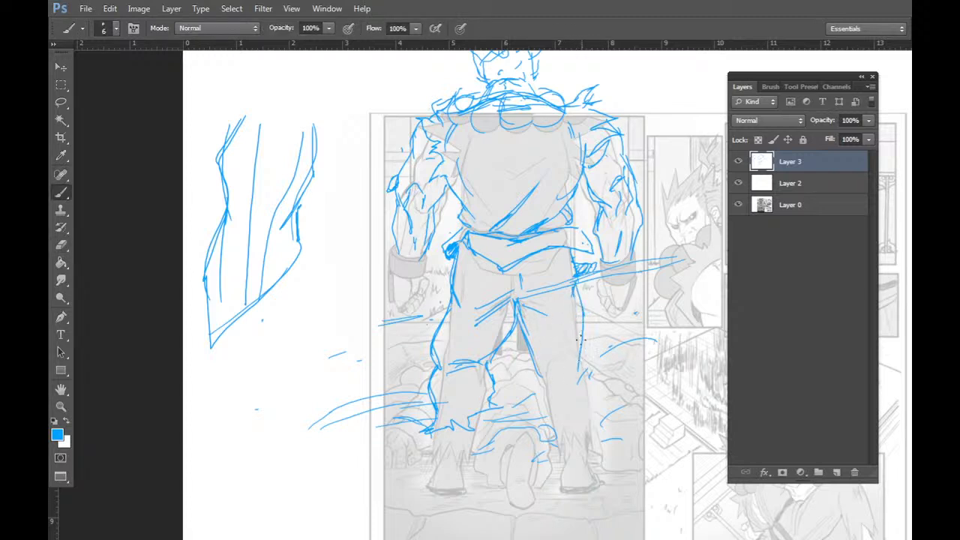
{"action": "left_click_drag", "start_coordinate": [578, 331], "coordinate": [584, 370]}
{"action": "left_click_drag", "start_coordinate": [577, 306], "coordinate": [605, 297]}
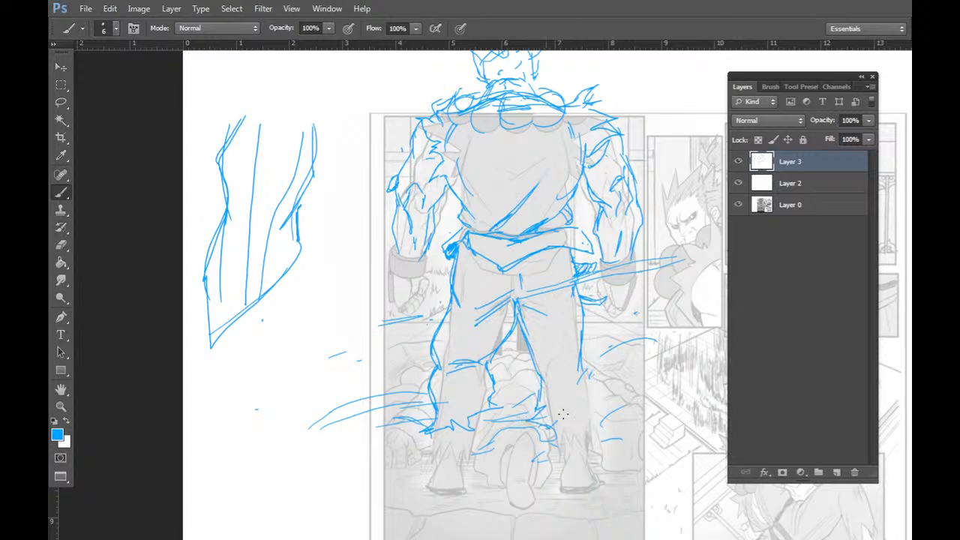
Erase the hem strokes of the trouser leg nearest the face panel, redraw its ragged hem higher up, and add knee creases.
{"action": "key", "text": "e"}
{"action": "mouse_move", "coordinate": [570, 414]}
{"action": "left_mouse_down"}
{"action": "mouse_move", "coordinate": [544, 393]}
{"action": "mouse_move", "coordinate": [534, 417]}
{"action": "left_mouse_up"}
{"action": "key", "text": "b"}
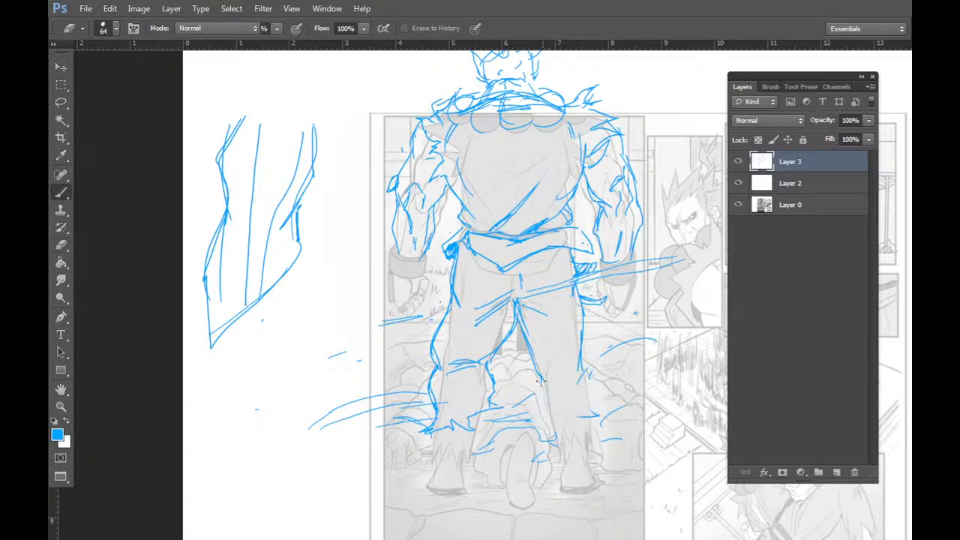
{"action": "mouse_move", "coordinate": [536, 384]}
{"action": "left_mouse_down"}
{"action": "mouse_move", "coordinate": [590, 410]}
{"action": "mouse_move", "coordinate": [579, 403]}
{"action": "mouse_move", "coordinate": [587, 378]}
{"action": "left_mouse_up"}
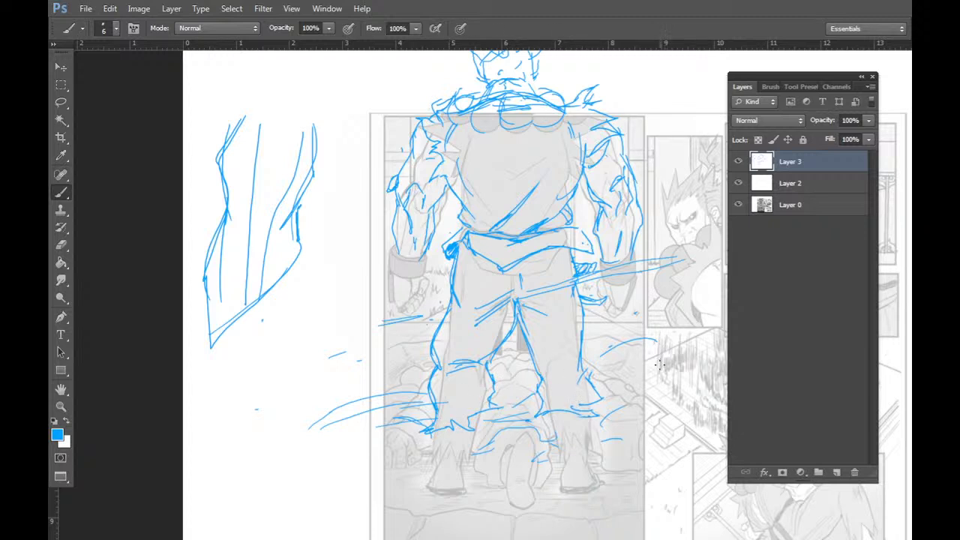
{"action": "mouse_move", "coordinate": [555, 369]}
{"action": "left_mouse_down"}
{"action": "mouse_move", "coordinate": [546, 368]}
{"action": "mouse_move", "coordinate": [558, 368]}
{"action": "left_mouse_up"}
{"action": "left_click_drag", "start_coordinate": [452, 363], "coordinate": [472, 359]}
{"action": "left_click_drag", "start_coordinate": [547, 367], "coordinate": [557, 372]}
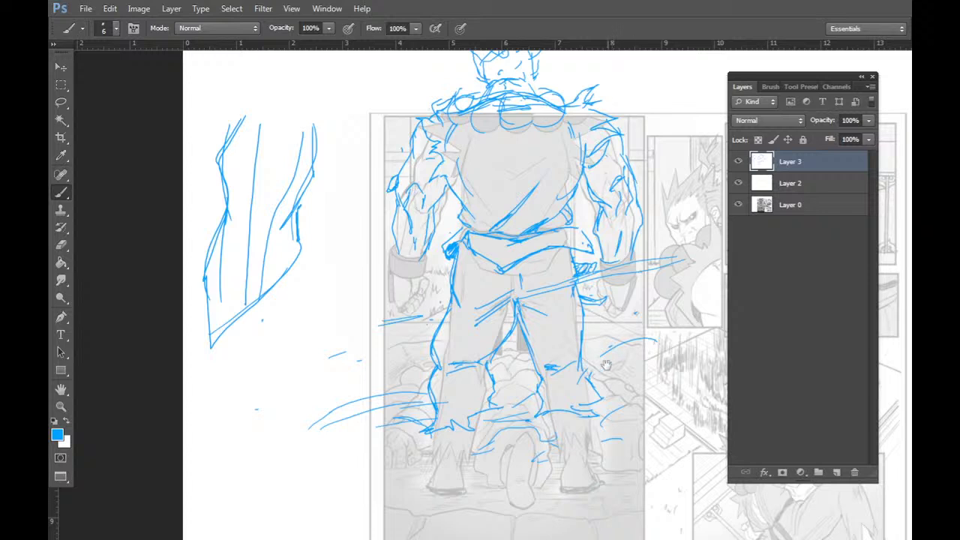
Draw the lower leg and rounded foot below the ragged hem of the leg nearest the blank margin.
{"action": "left_click_drag", "start_coordinate": [606, 369], "coordinate": [599, 358]}
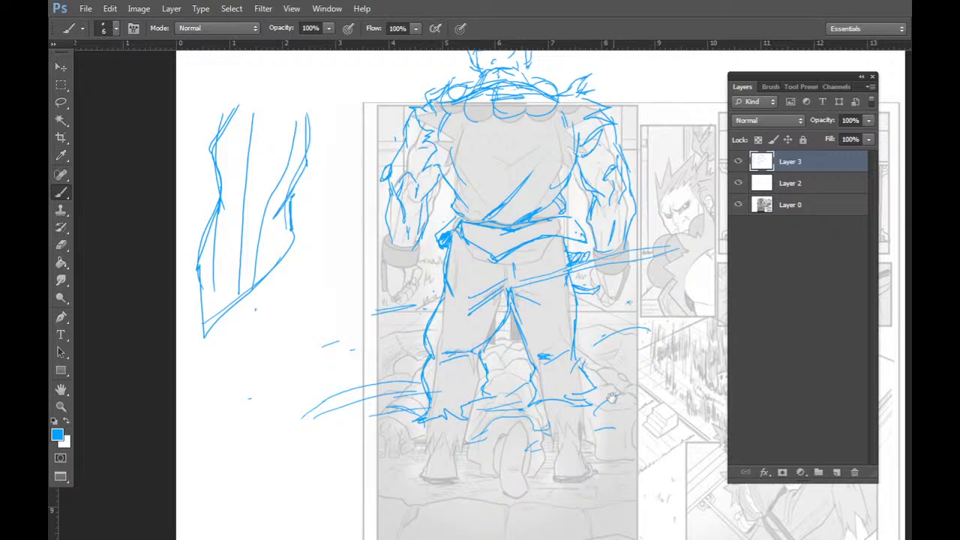
{"action": "left_click_drag", "start_coordinate": [611, 376], "coordinate": [600, 331]}
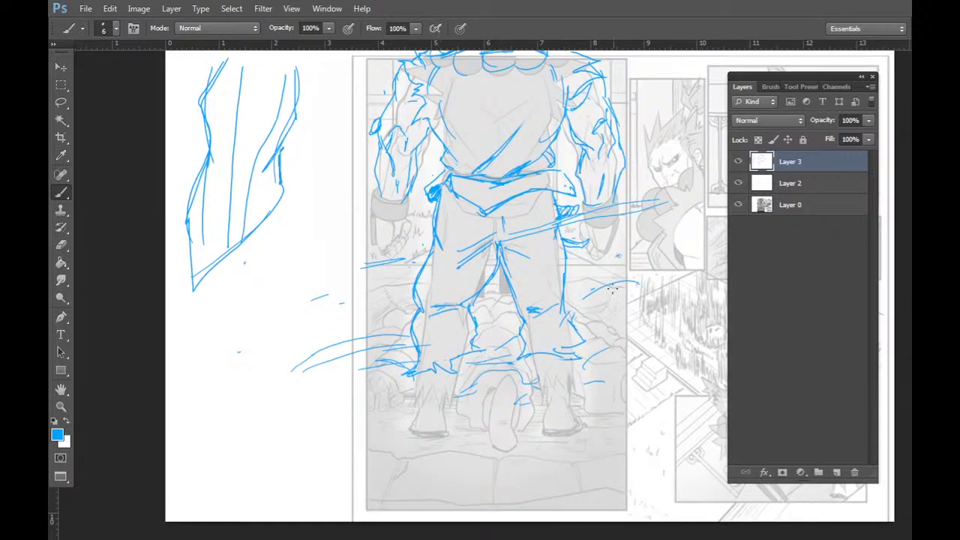
{"action": "mouse_move", "coordinate": [430, 439]}
{"action": "left_mouse_down"}
{"action": "mouse_move", "coordinate": [409, 413]}
{"action": "mouse_move", "coordinate": [440, 425]}
{"action": "mouse_move", "coordinate": [441, 444]}
{"action": "mouse_move", "coordinate": [415, 404]}
{"action": "mouse_move", "coordinate": [417, 416]}
{"action": "mouse_move", "coordinate": [417, 380]}
{"action": "mouse_move", "coordinate": [418, 393]}
{"action": "mouse_move", "coordinate": [445, 395]}
{"action": "mouse_move", "coordinate": [450, 380]}
{"action": "mouse_move", "coordinate": [444, 432]}
{"action": "mouse_move", "coordinate": [443, 393]}
{"action": "mouse_move", "coordinate": [444, 422]}
{"action": "mouse_move", "coordinate": [415, 426]}
{"action": "mouse_move", "coordinate": [424, 455]}
{"action": "mouse_move", "coordinate": [444, 441]}
{"action": "mouse_move", "coordinate": [408, 441]}
{"action": "mouse_move", "coordinate": [417, 414]}
{"action": "left_mouse_up"}
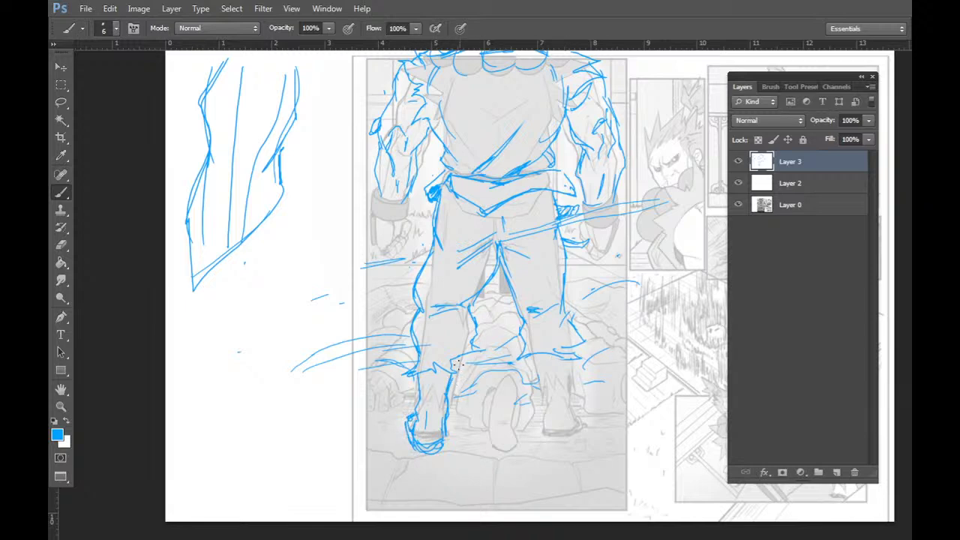
Draw the lower leg and foot below the hem of the leg nearest the face panel, cleaning up strokes with the eraser.
{"action": "left_click_drag", "start_coordinate": [612, 405], "coordinate": [570, 418]}
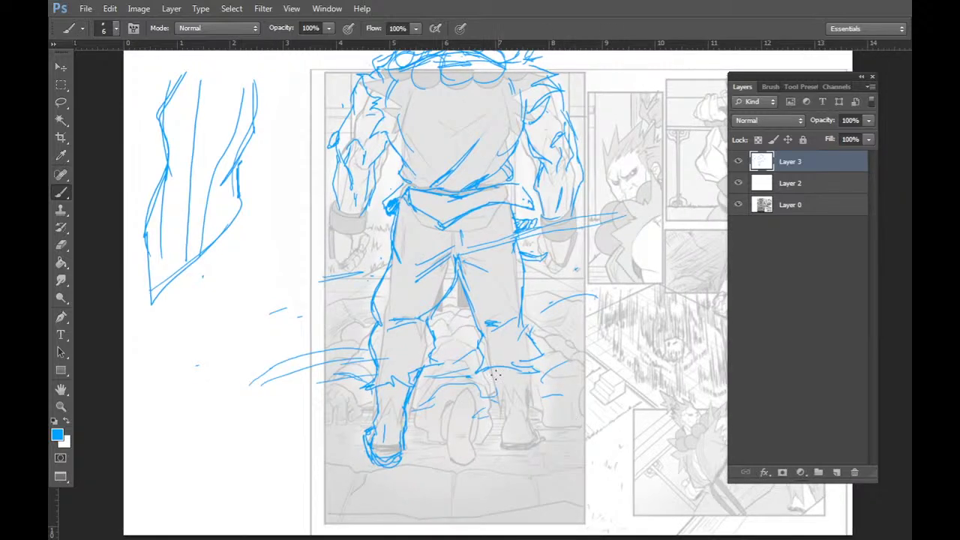
{"action": "mouse_move", "coordinate": [491, 368]}
{"action": "left_mouse_down"}
{"action": "mouse_move", "coordinate": [516, 461]}
{"action": "mouse_move", "coordinate": [529, 437]}
{"action": "left_mouse_up"}
{"action": "left_click_drag", "start_coordinate": [525, 371], "coordinate": [531, 464]}
{"action": "mouse_move", "coordinate": [540, 419]}
{"action": "left_mouse_down"}
{"action": "mouse_move", "coordinate": [534, 448]}
{"action": "mouse_move", "coordinate": [519, 460]}
{"action": "left_mouse_up"}
{"action": "left_click_drag", "start_coordinate": [507, 453], "coordinate": [500, 414]}
{"action": "mouse_move", "coordinate": [531, 438]}
{"action": "left_mouse_down"}
{"action": "mouse_move", "coordinate": [533, 405]}
{"action": "mouse_move", "coordinate": [503, 402]}
{"action": "mouse_move", "coordinate": [531, 373]}
{"action": "left_mouse_up"}
{"action": "key", "text": "e"}
{"action": "key", "text": "b"}
{"action": "key", "text": "e"}
{"action": "key", "text": "b"}
{"action": "key", "text": "e"}
{"action": "key", "text": "b"}
{"action": "left_click_drag", "start_coordinate": [529, 331], "coordinate": [522, 273]}
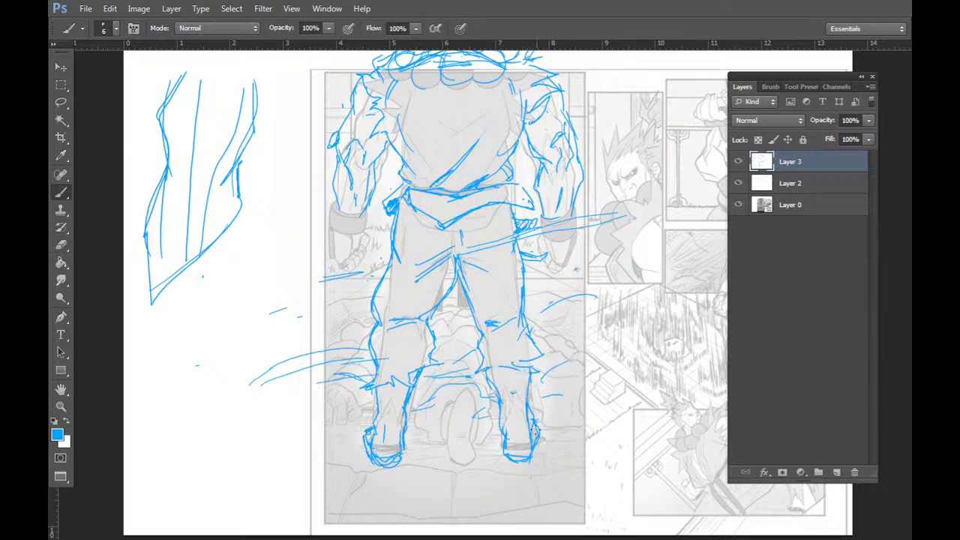
Build up the heel and sole outlines of both feet with heavier strokes.
{"action": "mouse_move", "coordinate": [543, 422]}
{"action": "left_mouse_down"}
{"action": "mouse_move", "coordinate": [537, 449]}
{"action": "mouse_move", "coordinate": [506, 457]}
{"action": "left_mouse_up"}
{"action": "left_click_drag", "start_coordinate": [540, 431], "coordinate": [534, 458]}
{"action": "key", "text": "space"}
{"action": "mouse_move", "coordinate": [570, 387]}
{"action": "left_mouse_down"}
{"action": "mouse_move", "coordinate": [559, 444]}
{"action": "mouse_move", "coordinate": [575, 393]}
{"action": "left_mouse_up"}
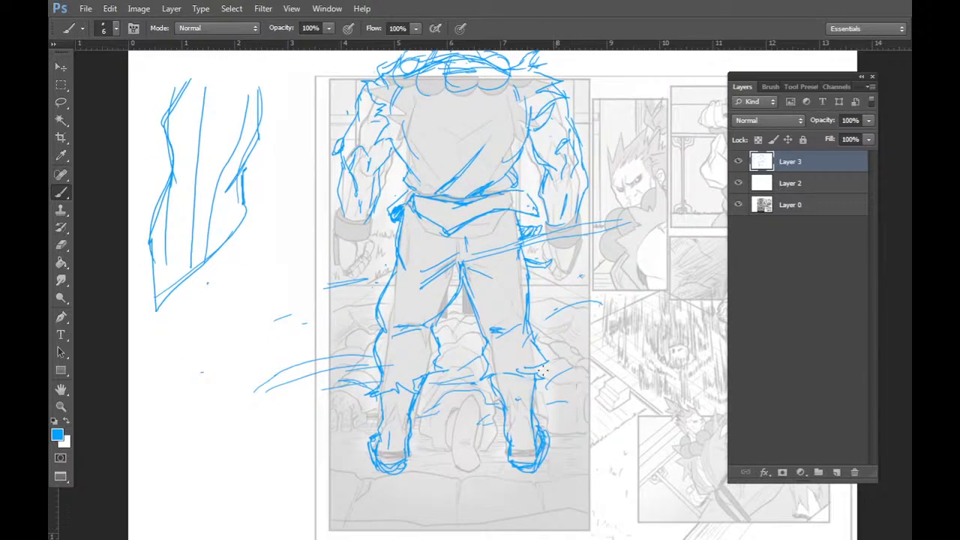
{"action": "key", "text": "e"}
{"action": "key", "text": "b"}
{"action": "mouse_move", "coordinate": [378, 437]}
{"action": "left_mouse_down"}
{"action": "mouse_move", "coordinate": [371, 455]}
{"action": "mouse_move", "coordinate": [381, 468]}
{"action": "left_mouse_up"}
{"action": "mouse_move", "coordinate": [543, 442]}
{"action": "left_mouse_down"}
{"action": "mouse_move", "coordinate": [547, 453]}
{"action": "mouse_move", "coordinate": [540, 447]}
{"action": "mouse_move", "coordinate": [515, 471]}
{"action": "mouse_move", "coordinate": [537, 479]}
{"action": "left_mouse_up"}
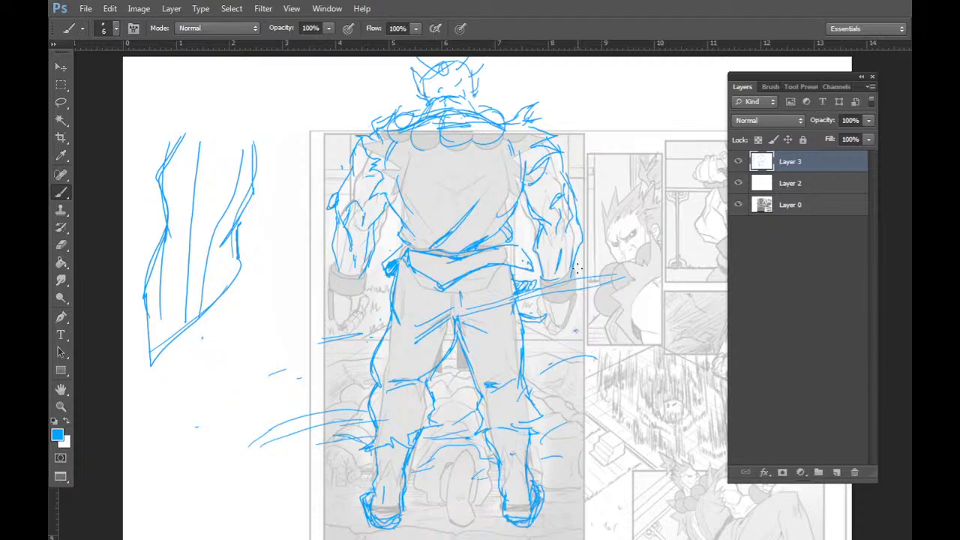
Sketch an enlarged forearm study with a fist and round knuckles across the neighbouring panels.
{"action": "mouse_move", "coordinate": [501, 345]}
{"action": "left_mouse_down"}
{"action": "mouse_move", "coordinate": [418, 319]}
{"action": "mouse_move", "coordinate": [559, 270]}
{"action": "mouse_move", "coordinate": [381, 315]}
{"action": "left_mouse_up"}
{"action": "mouse_move", "coordinate": [624, 154]}
{"action": "left_mouse_down"}
{"action": "mouse_move", "coordinate": [595, 173]}
{"action": "mouse_move", "coordinate": [583, 222]}
{"action": "mouse_move", "coordinate": [518, 244]}
{"action": "left_mouse_up"}
{"action": "mouse_move", "coordinate": [512, 264]}
{"action": "left_mouse_down"}
{"action": "mouse_move", "coordinate": [590, 279]}
{"action": "mouse_move", "coordinate": [642, 249]}
{"action": "left_mouse_up"}
{"action": "left_click_drag", "start_coordinate": [528, 288], "coordinate": [609, 278]}
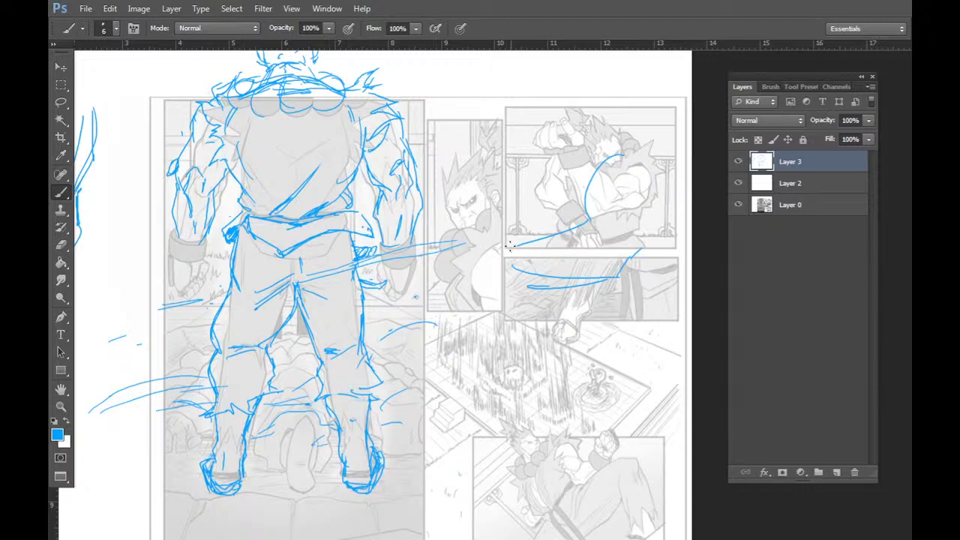
{"action": "left_click_drag", "start_coordinate": [512, 247], "coordinate": [464, 286]}
{"action": "left_click_drag", "start_coordinate": [478, 324], "coordinate": [531, 291]}
{"action": "mouse_move", "coordinate": [475, 260]}
{"action": "left_mouse_down"}
{"action": "mouse_move", "coordinate": [454, 292]}
{"action": "mouse_move", "coordinate": [474, 318]}
{"action": "mouse_move", "coordinate": [501, 294]}
{"action": "mouse_move", "coordinate": [483, 281]}
{"action": "mouse_move", "coordinate": [495, 256]}
{"action": "left_mouse_up"}
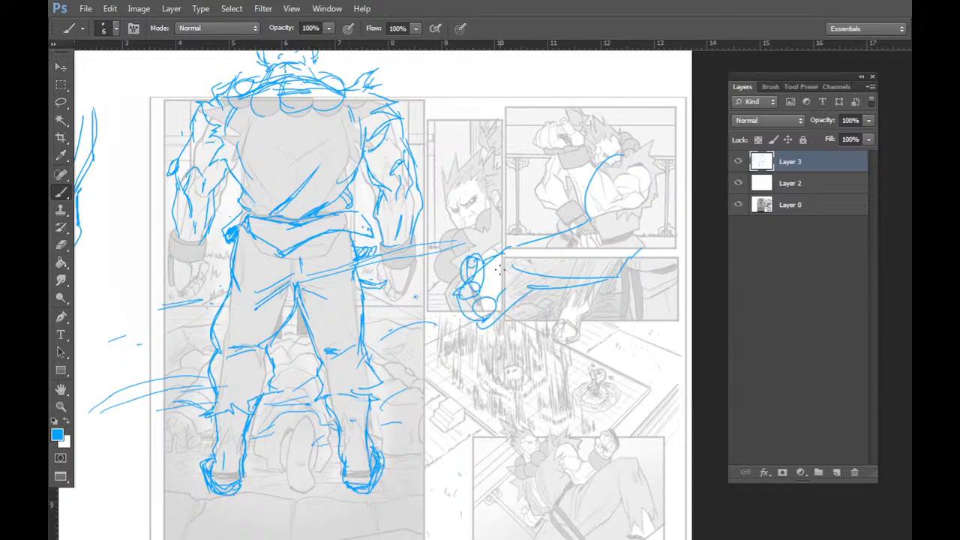
Erase the round-knuckled fist of the arm study, try a blockier hand with a thumb, and erase that too.
{"action": "mouse_move", "coordinate": [497, 296]}
{"action": "left_mouse_down"}
{"action": "mouse_move", "coordinate": [521, 275]}
{"action": "mouse_move", "coordinate": [523, 245]}
{"action": "left_mouse_up"}
{"action": "mouse_move", "coordinate": [502, 199]}
{"action": "left_mouse_down"}
{"action": "mouse_move", "coordinate": [510, 229]}
{"action": "mouse_move", "coordinate": [508, 219]}
{"action": "left_mouse_up"}
{"action": "key", "text": "e"}
{"action": "mouse_move", "coordinate": [477, 261]}
{"action": "left_mouse_down"}
{"action": "mouse_move", "coordinate": [473, 285]}
{"action": "mouse_move", "coordinate": [482, 287]}
{"action": "mouse_move", "coordinate": [470, 300]}
{"action": "left_mouse_up"}
{"action": "key", "text": "b"}
{"action": "mouse_move", "coordinate": [482, 285]}
{"action": "left_mouse_down"}
{"action": "mouse_move", "coordinate": [501, 285]}
{"action": "mouse_move", "coordinate": [522, 250]}
{"action": "mouse_move", "coordinate": [500, 283]}
{"action": "mouse_move", "coordinate": [466, 254]}
{"action": "mouse_move", "coordinate": [492, 240]}
{"action": "left_mouse_up"}
{"action": "key", "text": "e"}
{"action": "key", "text": "b"}
{"action": "mouse_move", "coordinate": [524, 289]}
{"action": "left_mouse_down"}
{"action": "mouse_move", "coordinate": [470, 285]}
{"action": "mouse_move", "coordinate": [510, 229]}
{"action": "mouse_move", "coordinate": [495, 251]}
{"action": "mouse_move", "coordinate": [461, 262]}
{"action": "mouse_move", "coordinate": [495, 291]}
{"action": "left_mouse_up"}
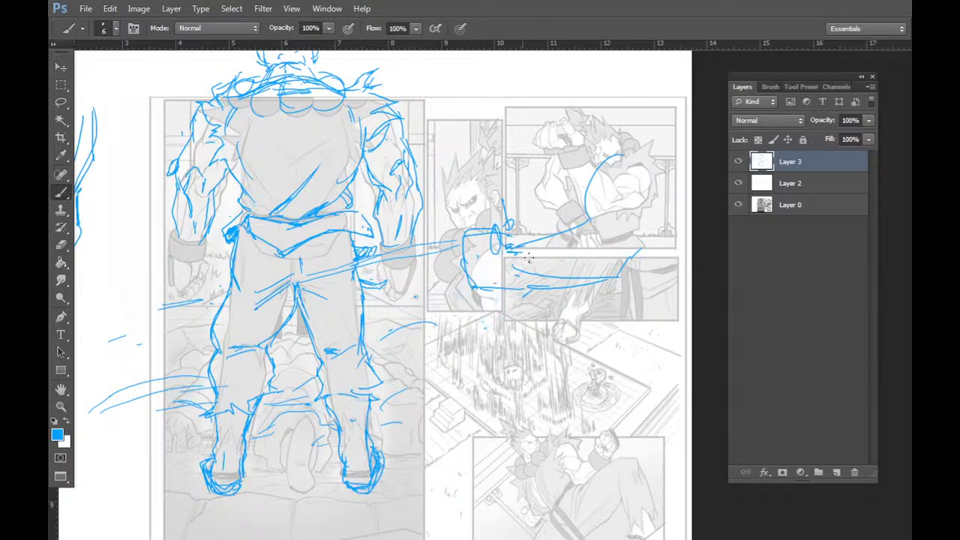
{"action": "key", "text": "e"}
{"action": "mouse_move", "coordinate": [499, 247]}
{"action": "left_mouse_down"}
{"action": "mouse_move", "coordinate": [494, 296]}
{"action": "mouse_move", "coordinate": [464, 218]}
{"action": "left_mouse_up"}
{"action": "key", "text": "b"}
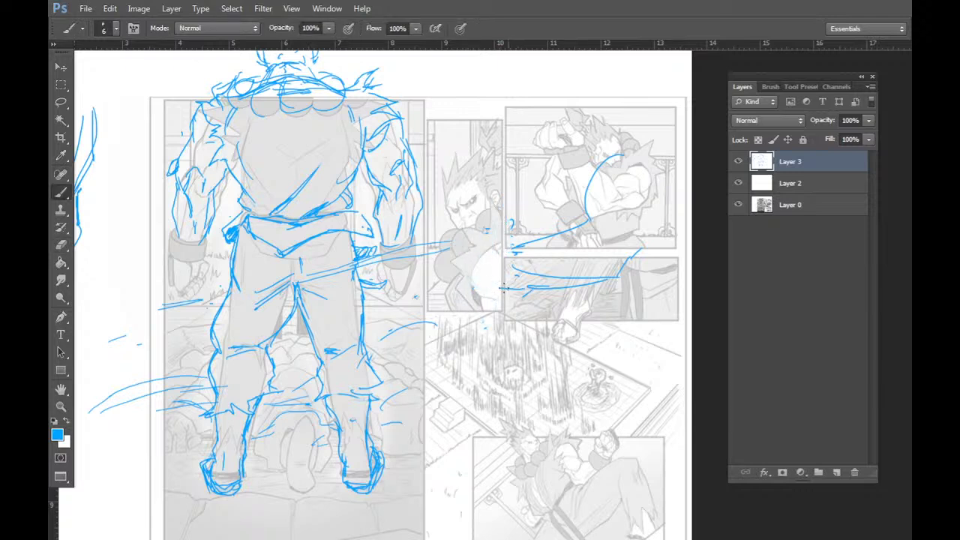
Redraw the study's fist with curled fingers and extend the contour lines of the forearm, upper arm and shoulder.
{"action": "mouse_move", "coordinate": [504, 288]}
{"action": "left_mouse_down"}
{"action": "mouse_move", "coordinate": [469, 217]}
{"action": "mouse_move", "coordinate": [494, 216]}
{"action": "mouse_move", "coordinate": [518, 247]}
{"action": "left_mouse_up"}
{"action": "mouse_move", "coordinate": [477, 215]}
{"action": "left_mouse_down"}
{"action": "mouse_move", "coordinate": [461, 261]}
{"action": "mouse_move", "coordinate": [499, 292]}
{"action": "left_mouse_up"}
{"action": "mouse_move", "coordinate": [469, 259]}
{"action": "left_mouse_down"}
{"action": "mouse_move", "coordinate": [492, 245]}
{"action": "mouse_move", "coordinate": [495, 272]}
{"action": "mouse_move", "coordinate": [498, 222]}
{"action": "mouse_move", "coordinate": [492, 242]}
{"action": "mouse_move", "coordinate": [505, 272]}
{"action": "left_mouse_up"}
{"action": "mouse_move", "coordinate": [501, 233]}
{"action": "left_mouse_down"}
{"action": "mouse_move", "coordinate": [525, 251]}
{"action": "mouse_move", "coordinate": [591, 221]}
{"action": "mouse_move", "coordinate": [632, 105]}
{"action": "left_mouse_up"}
{"action": "left_click_drag", "start_coordinate": [612, 155], "coordinate": [653, 170]}
{"action": "left_click_drag", "start_coordinate": [669, 203], "coordinate": [642, 248]}
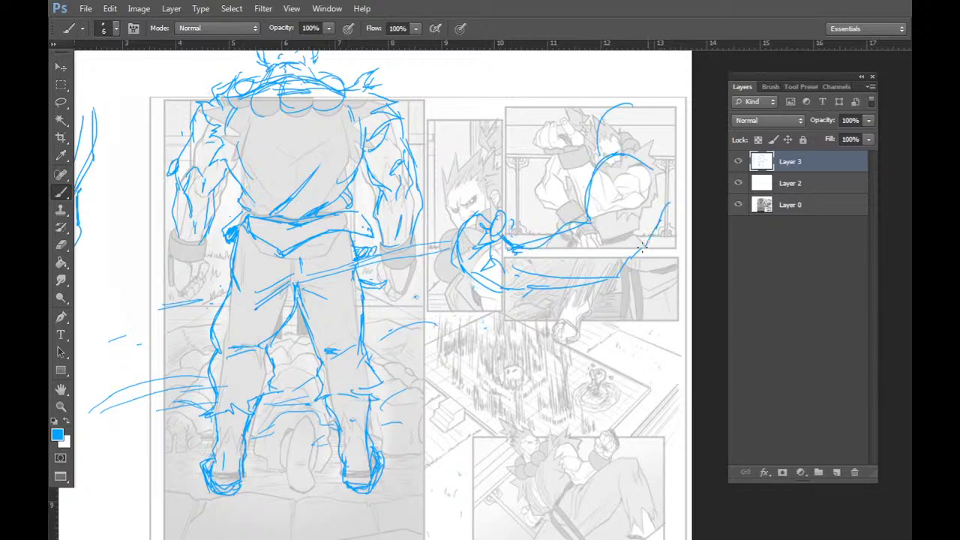
Lasso the enlarged arm and fist study over the neighbouring panels, delete it, and deselect.
{"action": "key", "text": "l"}
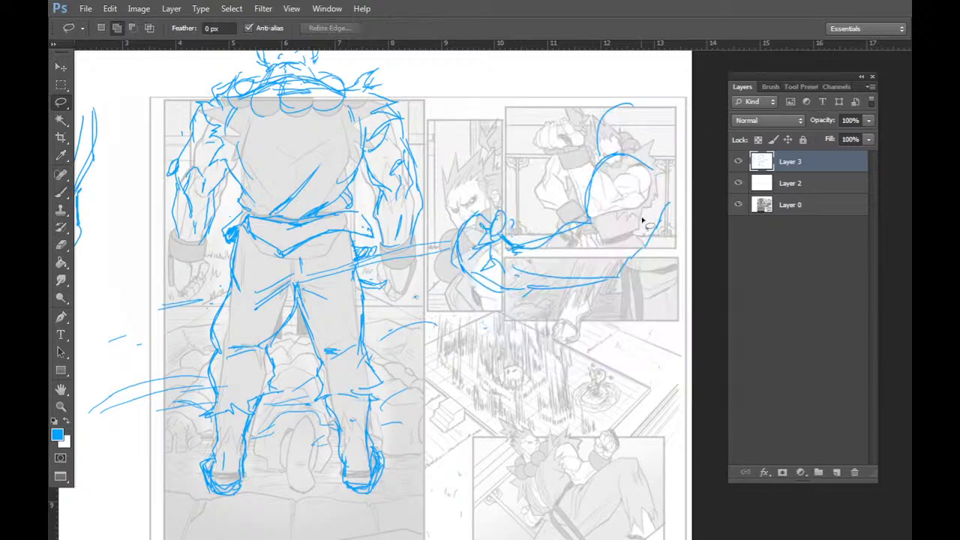
{"action": "mouse_move", "coordinate": [641, 293]}
{"action": "left_mouse_down"}
{"action": "mouse_move", "coordinate": [607, 75]}
{"action": "mouse_move", "coordinate": [480, 322]}
{"action": "mouse_move", "coordinate": [486, 330]}
{"action": "left_mouse_up"}
{"action": "key", "text": "Delete"}
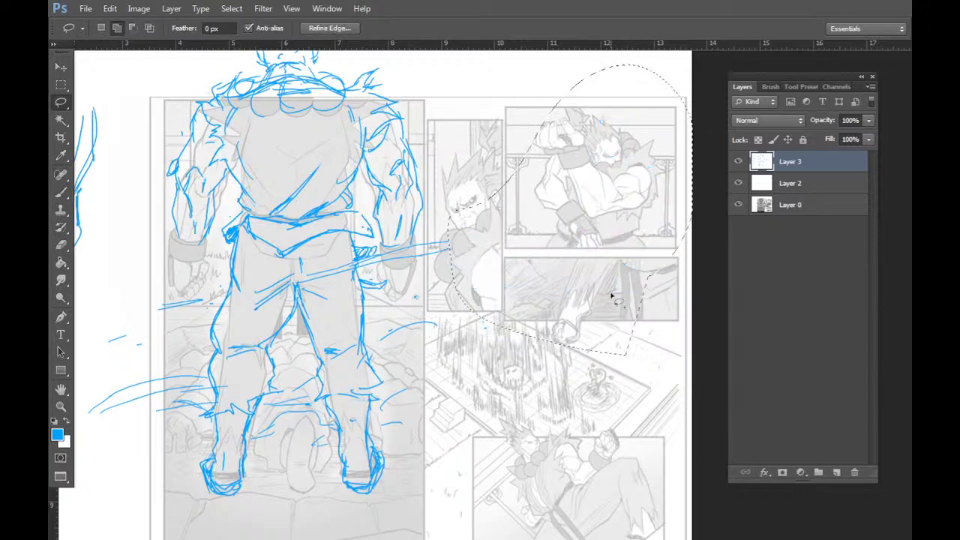
{"action": "key", "text": "ctrl+d"}
{"action": "key", "text": "b"}
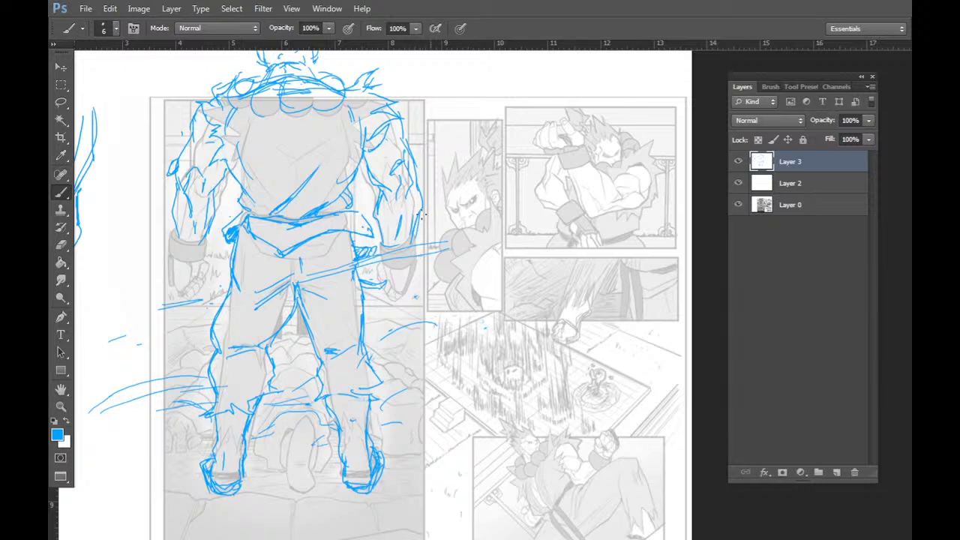
{"action": "mouse_move", "coordinate": [411, 248]}
{"action": "left_mouse_down"}
{"action": "mouse_move", "coordinate": [414, 271]}
{"action": "mouse_move", "coordinate": [385, 283]}
{"action": "mouse_move", "coordinate": [414, 270]}
{"action": "left_mouse_up"}
{"action": "key", "text": "ctrl+alt+z"}
{"action": "key", "text": "ctrl+alt+z"}
{"action": "key", "text": "ctrl+alt+z"}
Draw clenched fists with curled fingers at the ends of both arms and outline the wristband nearest the blank margin.
{"action": "mouse_move", "coordinate": [375, 259]}
{"action": "left_mouse_down"}
{"action": "mouse_move", "coordinate": [399, 267]}
{"action": "mouse_move", "coordinate": [383, 261]}
{"action": "mouse_move", "coordinate": [390, 290]}
{"action": "left_mouse_up"}
{"action": "mouse_move", "coordinate": [380, 255]}
{"action": "left_mouse_down"}
{"action": "mouse_move", "coordinate": [370, 274]}
{"action": "mouse_move", "coordinate": [382, 296]}
{"action": "mouse_move", "coordinate": [382, 282]}
{"action": "mouse_move", "coordinate": [375, 286]}
{"action": "mouse_move", "coordinate": [406, 276]}
{"action": "mouse_move", "coordinate": [390, 299]}
{"action": "left_mouse_up"}
{"action": "mouse_move", "coordinate": [179, 238]}
{"action": "left_mouse_down"}
{"action": "mouse_move", "coordinate": [199, 242]}
{"action": "mouse_move", "coordinate": [171, 261]}
{"action": "mouse_move", "coordinate": [210, 255]}
{"action": "left_mouse_up"}
{"action": "left_click_drag", "start_coordinate": [213, 229], "coordinate": [210, 257]}
{"action": "mouse_move", "coordinate": [179, 259]}
{"action": "left_mouse_down"}
{"action": "mouse_move", "coordinate": [201, 294]}
{"action": "mouse_move", "coordinate": [195, 280]}
{"action": "mouse_move", "coordinate": [215, 262]}
{"action": "mouse_move", "coordinate": [221, 273]}
{"action": "mouse_move", "coordinate": [198, 277]}
{"action": "mouse_move", "coordinate": [206, 272]}
{"action": "left_mouse_up"}
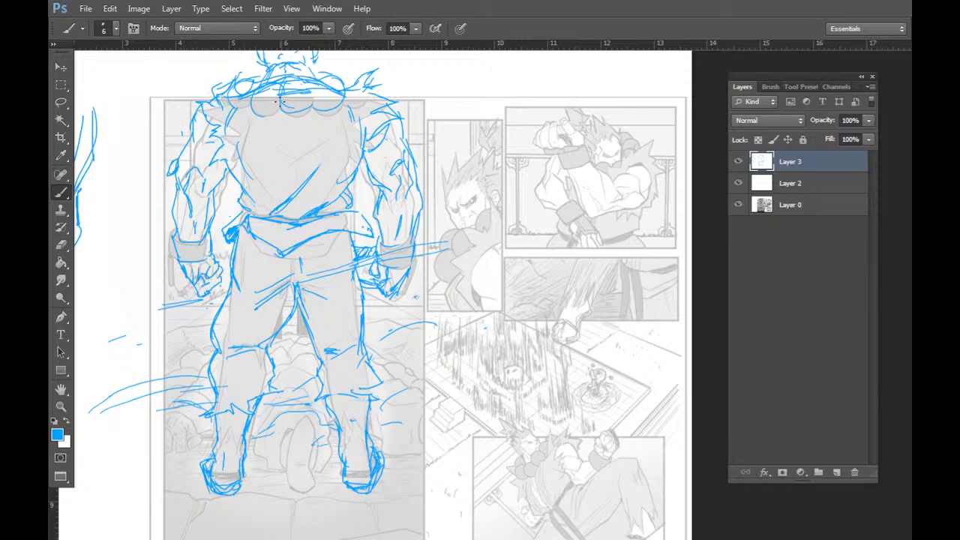
{"action": "left_click_drag", "start_coordinate": [458, 296], "coordinate": [454, 345]}
{"action": "left_click_drag", "start_coordinate": [419, 306], "coordinate": [469, 319]}
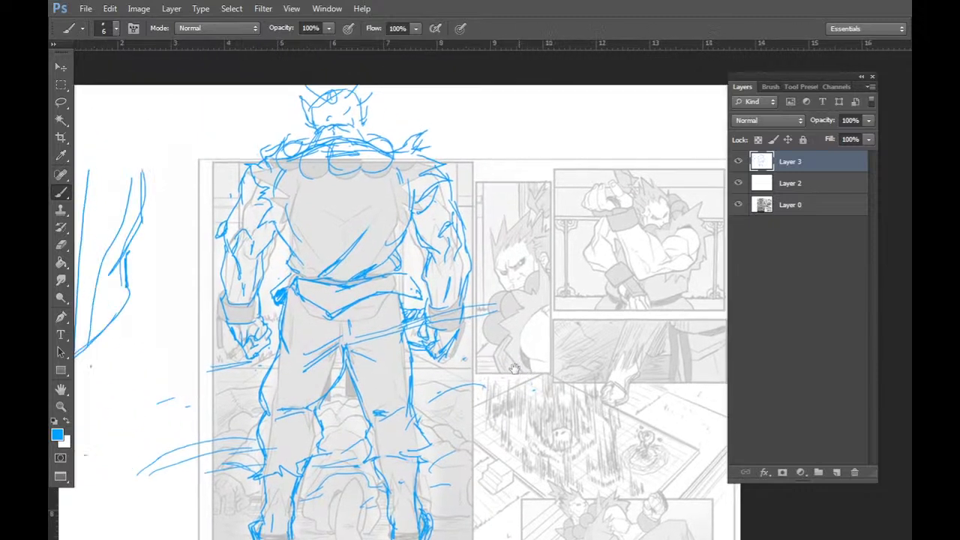
{"action": "mouse_move", "coordinate": [228, 325]}
{"action": "left_mouse_down"}
{"action": "mouse_move", "coordinate": [239, 354]}
{"action": "mouse_move", "coordinate": [220, 315]}
{"action": "mouse_move", "coordinate": [221, 256]}
{"action": "left_mouse_up"}
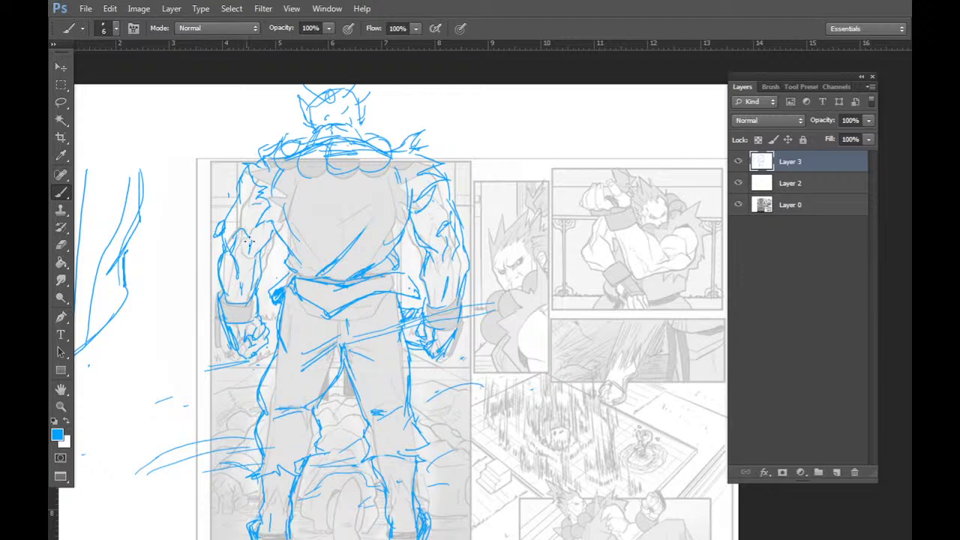
Add a new layer above the blue line drawing and outline shadow shapes over the figure's head, back, arm and legs.
{"action": "mouse_move", "coordinate": [525, 339]}
{"action": "left_mouse_down"}
{"action": "mouse_move", "coordinate": [549, 251]}
{"action": "mouse_move", "coordinate": [555, 298]}
{"action": "left_mouse_up"}
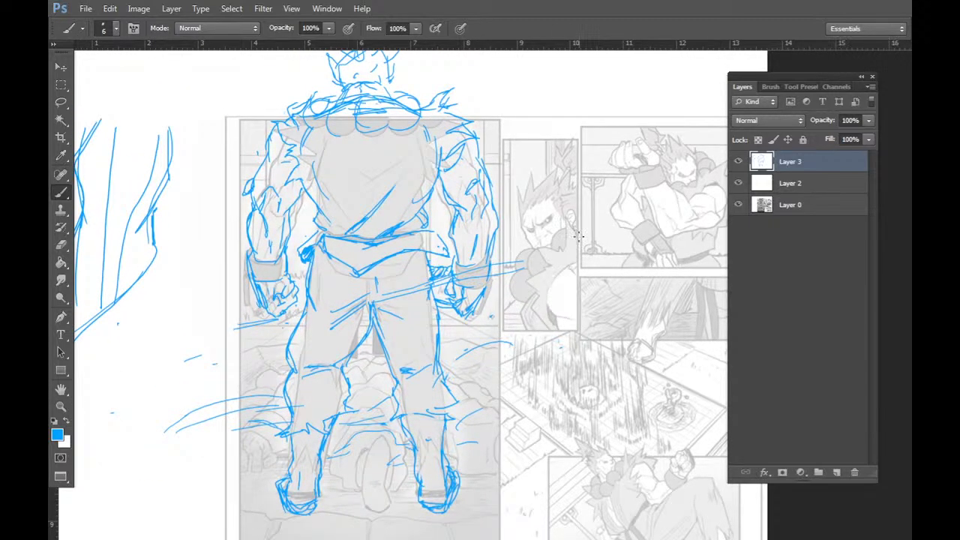
{"action": "key", "text": "ctrl+minus"}
{"action": "left_click_drag", "start_coordinate": [607, 362], "coordinate": [520, 381]}
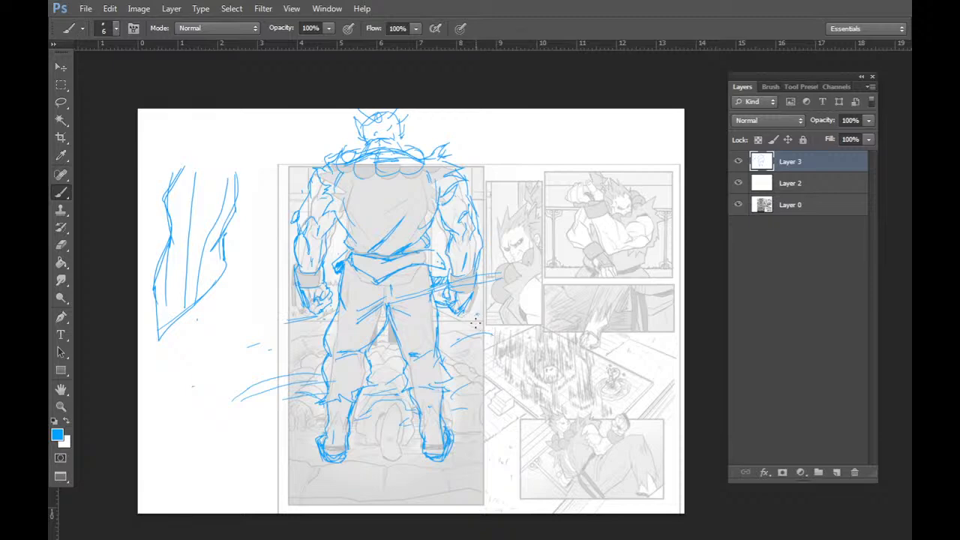
{"action": "mouse_move", "coordinate": [738, 162]}
{"action": "left_mouse_down"}
{"action": "mouse_move", "coordinate": [738, 185]}
{"action": "mouse_move", "coordinate": [740, 161]}
{"action": "left_mouse_up"}
{"action": "key", "text": "ctrl+shift+n"}
{"action": "key", "text": "Return"}
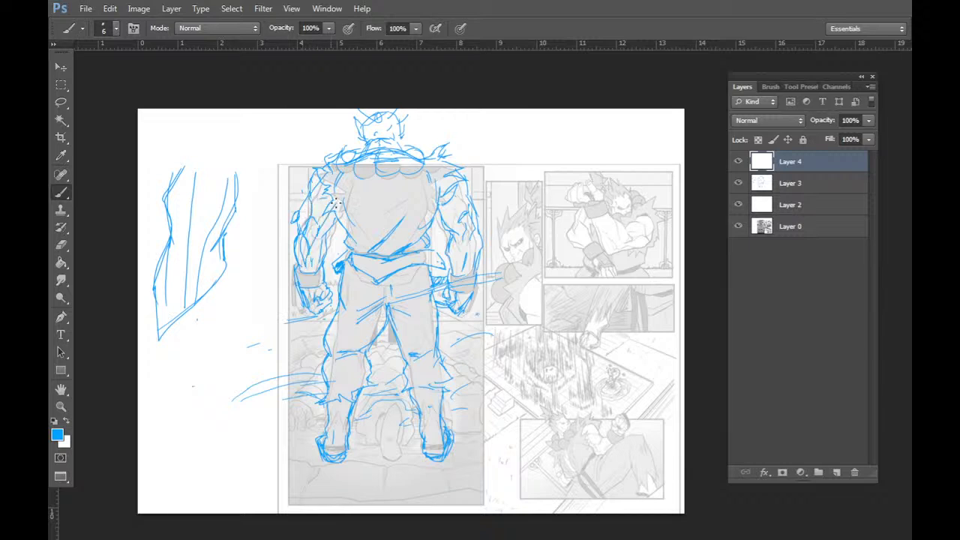
{"action": "left_click_drag", "start_coordinate": [336, 351], "coordinate": [411, 271]}
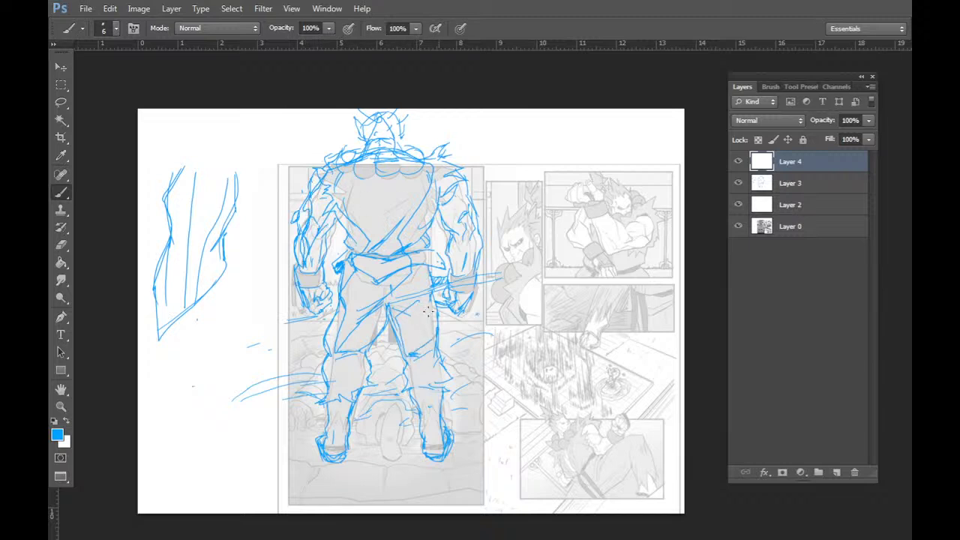
{"action": "left_click_drag", "start_coordinate": [424, 363], "coordinate": [410, 391]}
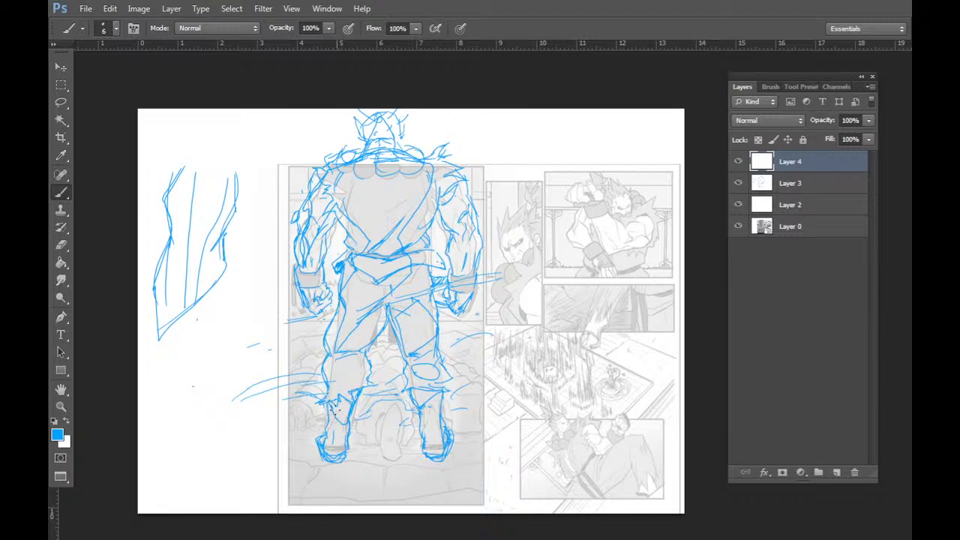
Fill the outlined shadow shapes with the blue foreground colour and lower the shadow layer's opacity to 38%.
{"action": "key", "text": "w"}
{"action": "left_click", "coordinate": [339, 402]}
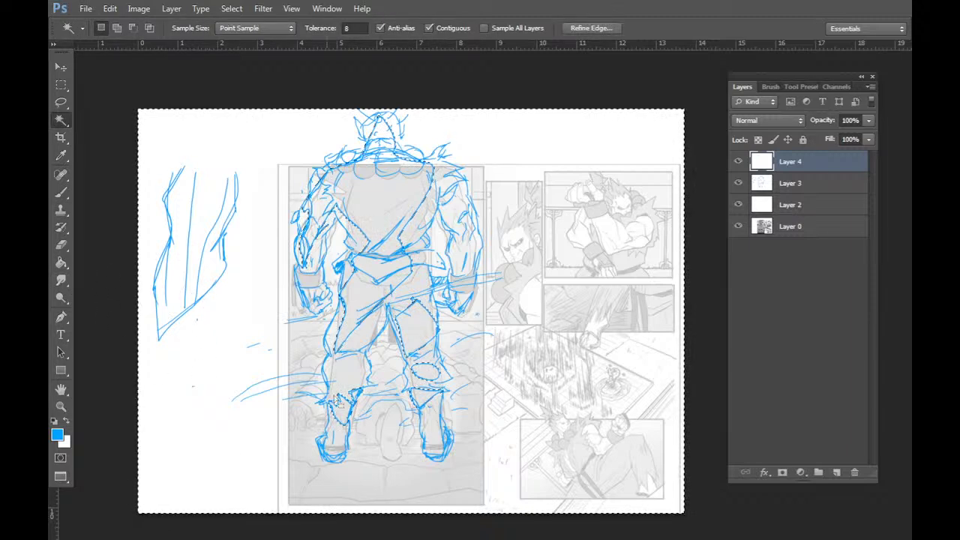
{"action": "key", "text": "alt+BackSpace"}
{"action": "key", "text": "ctrl+d"}
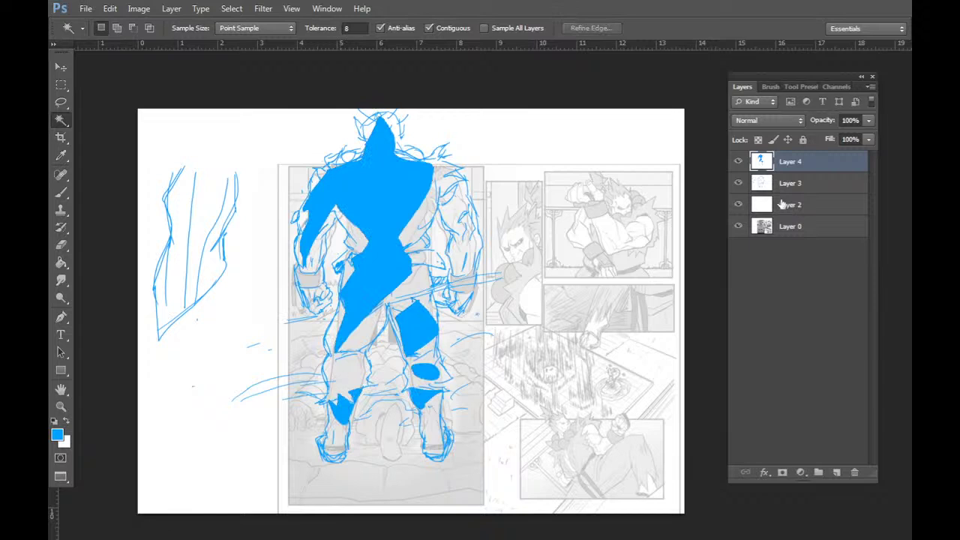
{"action": "left_click", "coordinate": [869, 120]}
{"action": "left_click_drag", "start_coordinate": [836, 138], "coordinate": [810, 140]}
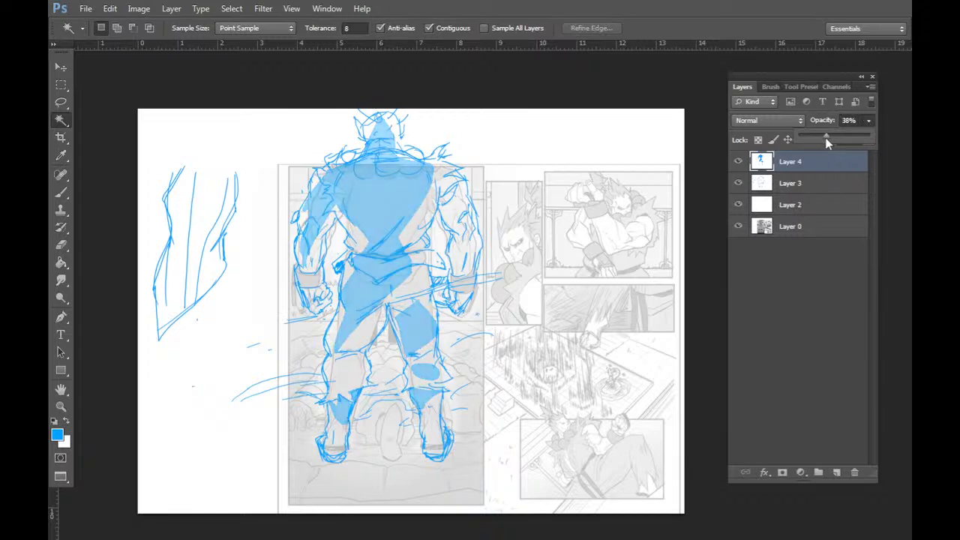
Enlarge the brush to 55 px and paint extra shadow around the knee of the leg nearest the blank margin.
{"action": "key", "text": "b"}
{"action": "right_click", "coordinate": [359, 355]}
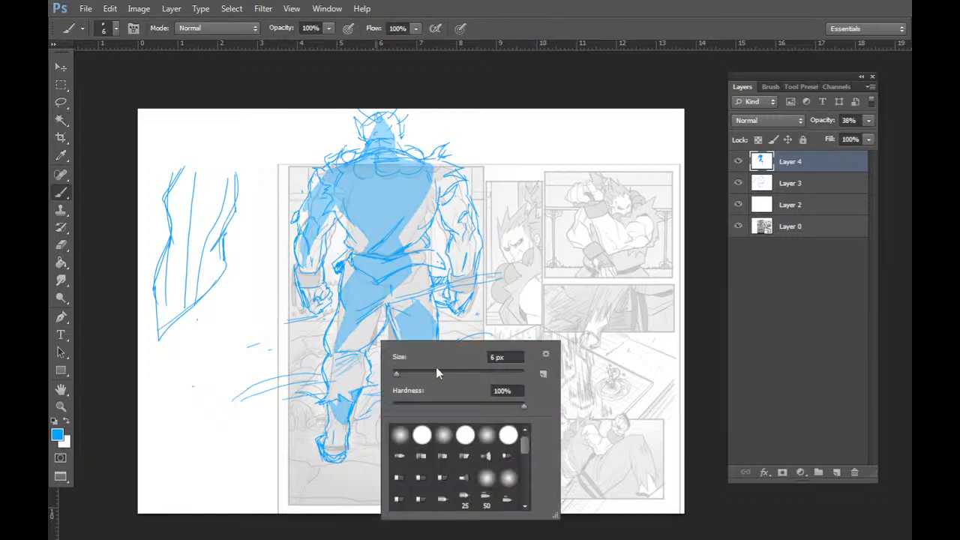
{"action": "mouse_move", "coordinate": [344, 362]}
{"action": "left_mouse_down"}
{"action": "mouse_move", "coordinate": [354, 363]}
{"action": "mouse_move", "coordinate": [348, 342]}
{"action": "left_mouse_up"}
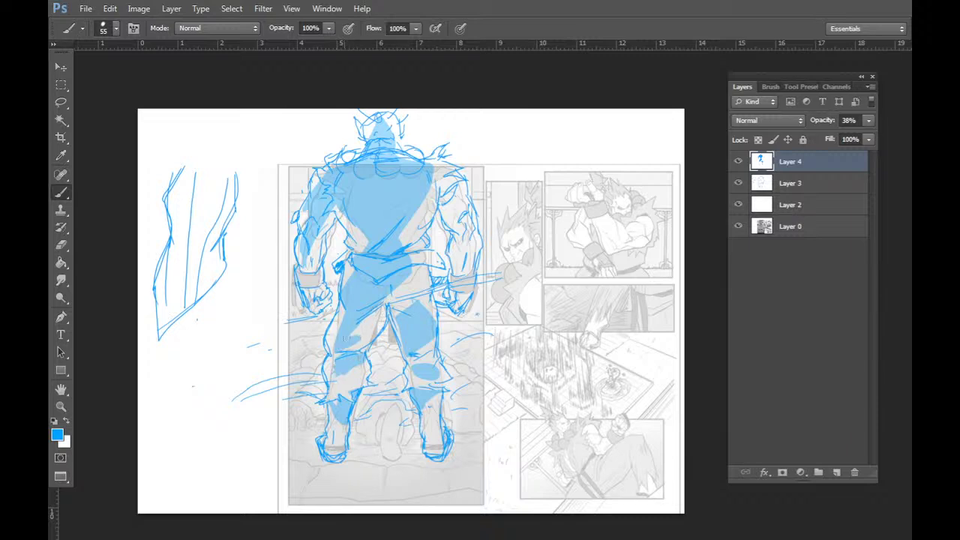
Reduce the brush to 7 px and hatch shadow strokes over the hip, the trousers and the arm nearest the face panel.
{"action": "right_click", "coordinate": [367, 315]}
{"action": "left_click_drag", "start_coordinate": [429, 353], "coordinate": [412, 352]}
{"action": "key", "text": "Return"}
{"action": "right_click", "coordinate": [396, 318]}
{"action": "key", "text": "Return"}
{"action": "left_click_drag", "start_coordinate": [419, 268], "coordinate": [398, 288]}
{"action": "left_click_drag", "start_coordinate": [416, 274], "coordinate": [394, 299]}
{"action": "left_click_drag", "start_coordinate": [421, 285], "coordinate": [402, 298]}
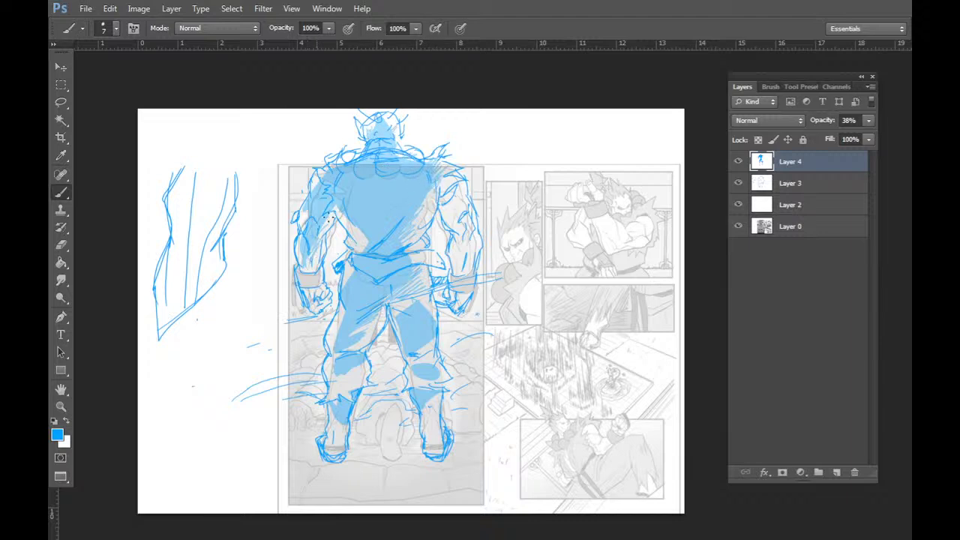
{"action": "mouse_move", "coordinate": [455, 188]}
{"action": "left_mouse_down"}
{"action": "mouse_move", "coordinate": [441, 212]}
{"action": "mouse_move", "coordinate": [461, 192]}
{"action": "mouse_move", "coordinate": [451, 216]}
{"action": "mouse_move", "coordinate": [466, 228]}
{"action": "mouse_move", "coordinate": [456, 270]}
{"action": "left_mouse_up"}
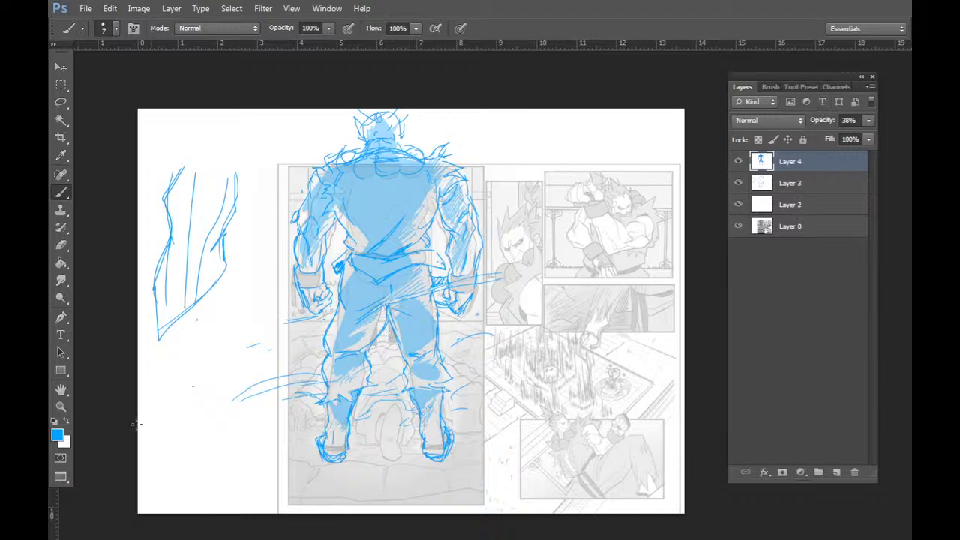
Set a pale pink foreground colour and a 33 px brush, and paint the character 天 on the figure's back.
{"action": "left_click", "coordinate": [57, 433]}
{"action": "left_click", "coordinate": [570, 185]}
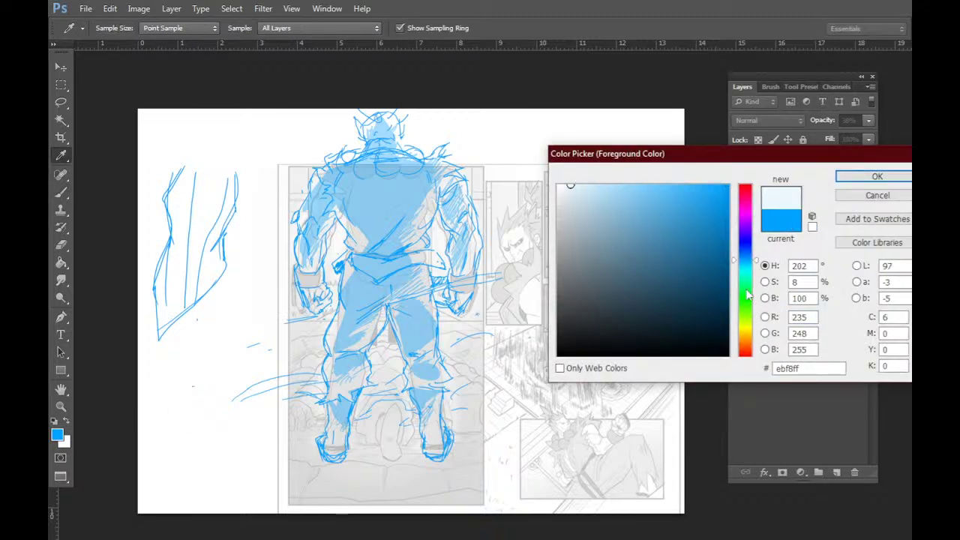
{"action": "left_click_drag", "start_coordinate": [748, 296], "coordinate": [746, 210]}
{"action": "left_click", "coordinate": [877, 177]}
{"action": "key", "text": "b"}
{"action": "right_click", "coordinate": [526, 302]}
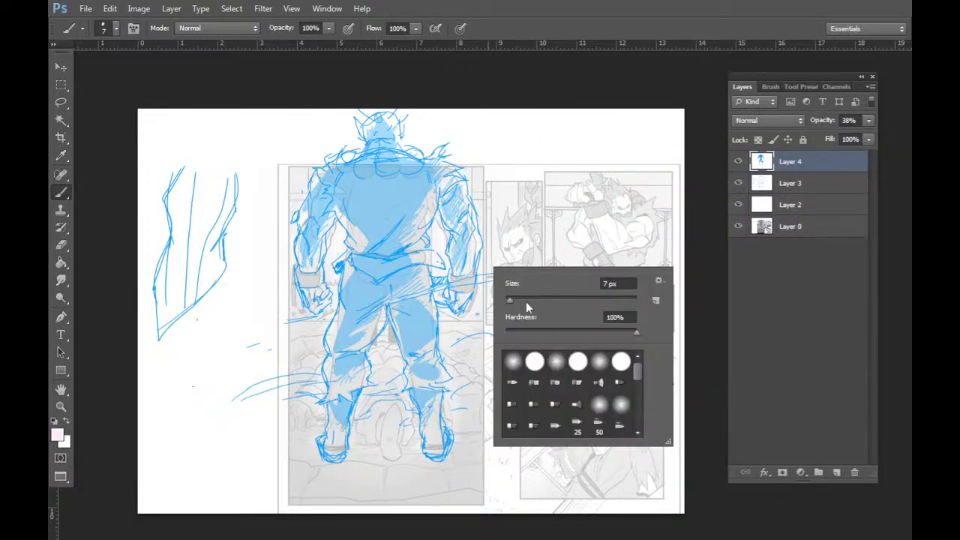
{"action": "left_click", "coordinate": [526, 300]}
{"action": "mouse_move", "coordinate": [357, 183]}
{"action": "left_mouse_down"}
{"action": "mouse_move", "coordinate": [404, 175]}
{"action": "mouse_move", "coordinate": [363, 201]}
{"action": "mouse_move", "coordinate": [400, 183]}
{"action": "mouse_move", "coordinate": [359, 234]}
{"action": "left_mouse_up"}
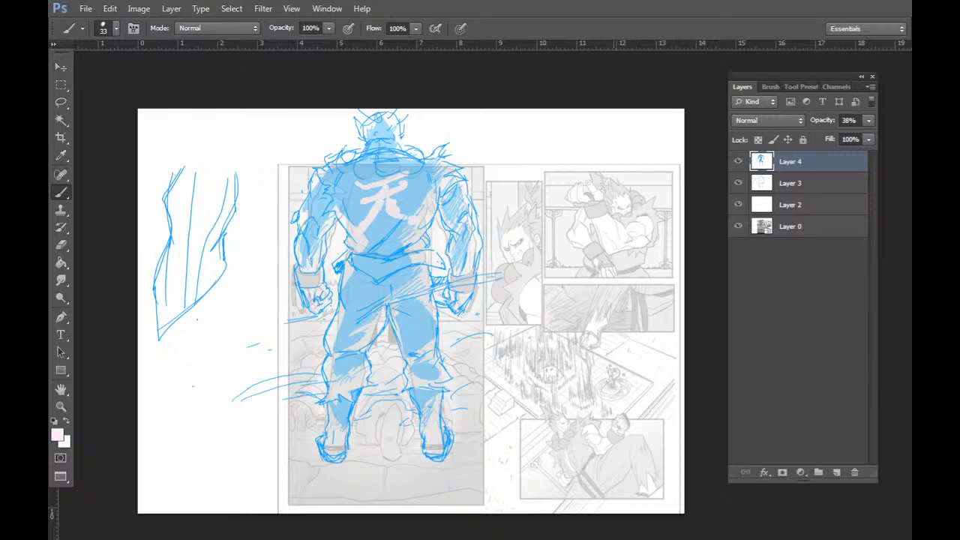
{"action": "left_click_drag", "start_coordinate": [608, 408], "coordinate": [612, 402]}
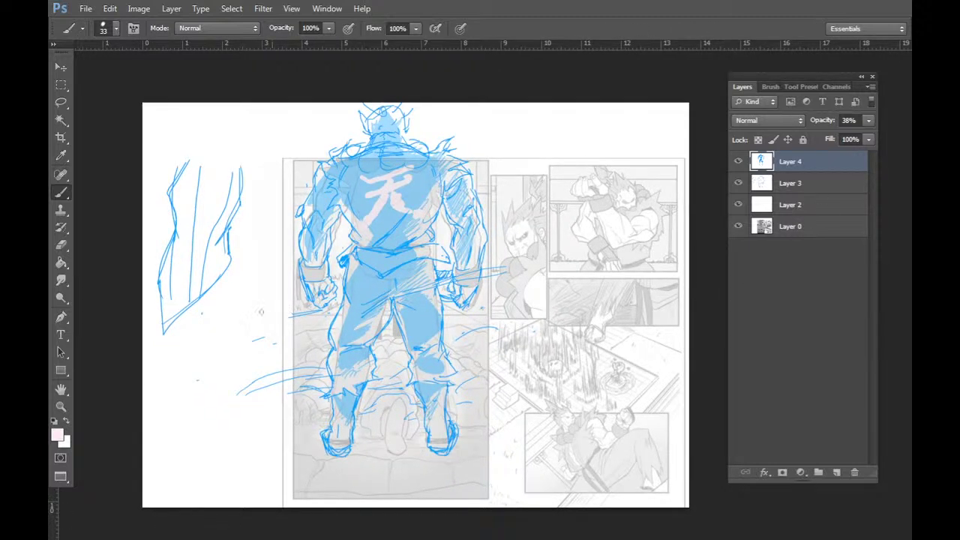
Select the separate limb sketch in the blank margin with the Lasso, delete it from Layer 3 and deselect.
{"action": "right_click", "coordinate": [250, 302]}
{"action": "left_click", "coordinate": [300, 257]}
{"action": "left_click_drag", "start_coordinate": [243, 154], "coordinate": [256, 300]}
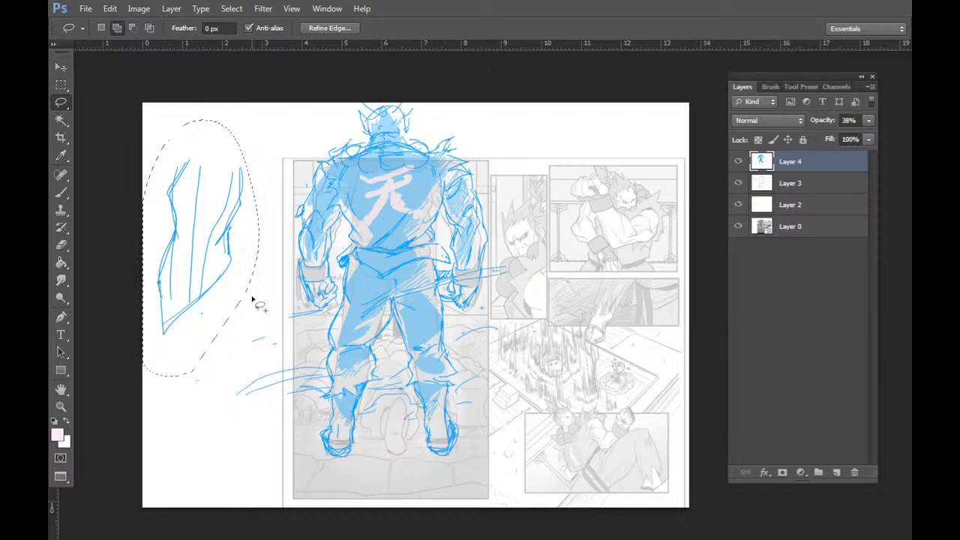
{"action": "left_click", "coordinate": [803, 184]}
{"action": "key", "text": "Delete"}
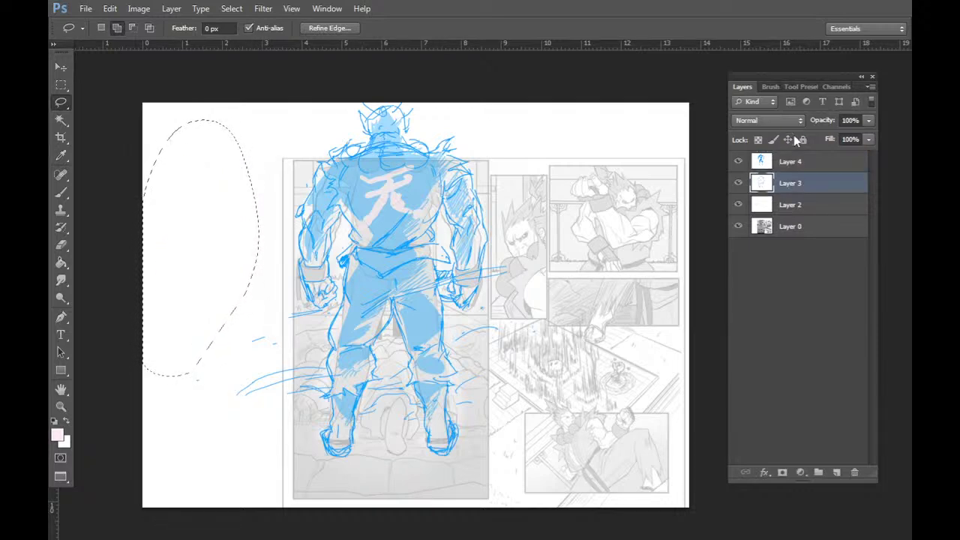
{"action": "key", "text": "ctrl+shift+s"}
{"action": "left_click", "coordinate": [646, 285]}
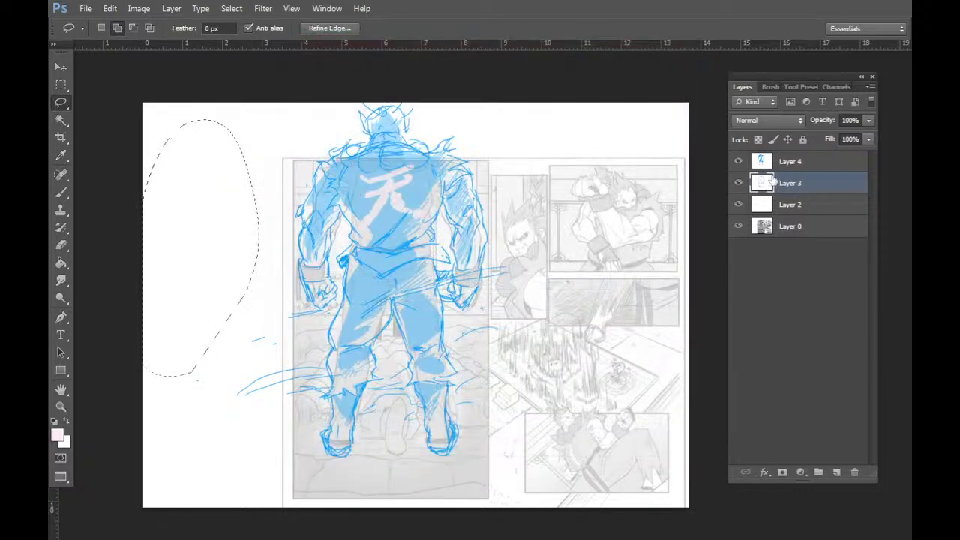
{"action": "key", "text": "ctrl+d"}
Merge Layer 4, Layer 3 and Layer 2 into one layer and toggle its visibility to compare with the original page.
{"action": "left_click", "coordinate": [804, 165]}
{"action": "left_click", "coordinate": [799, 202], "text": "shift"}
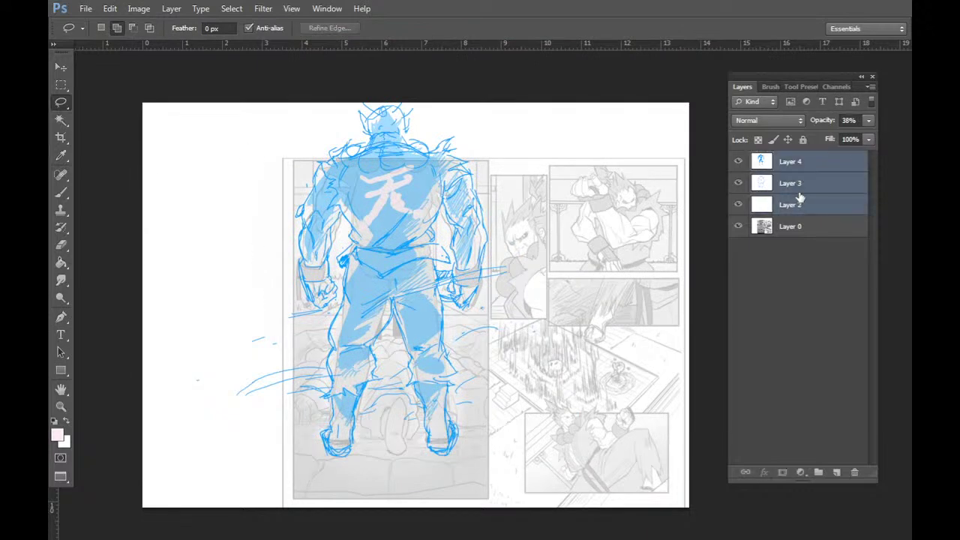
{"action": "key", "text": "ctrl+e"}
{"action": "left_click", "coordinate": [738, 160]}
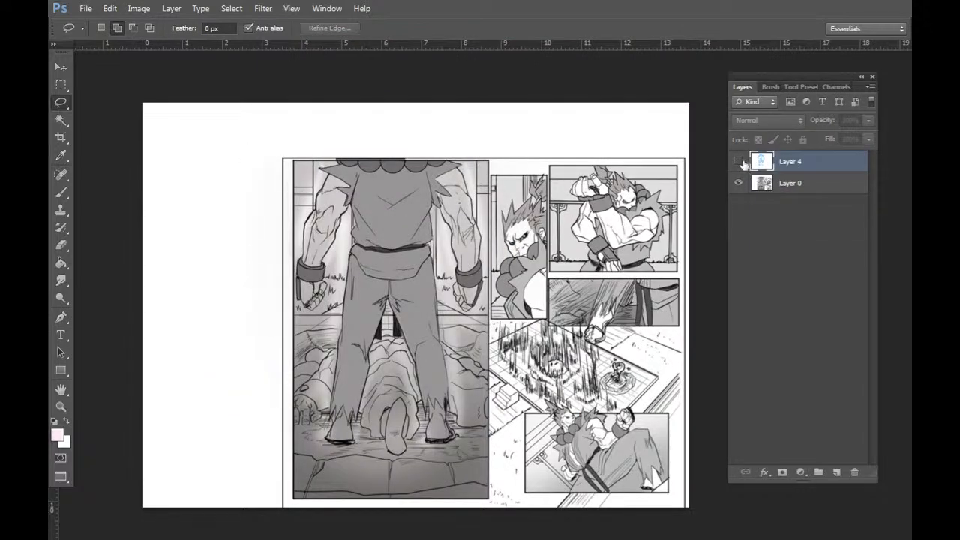
{"action": "left_click", "coordinate": [738, 160]}
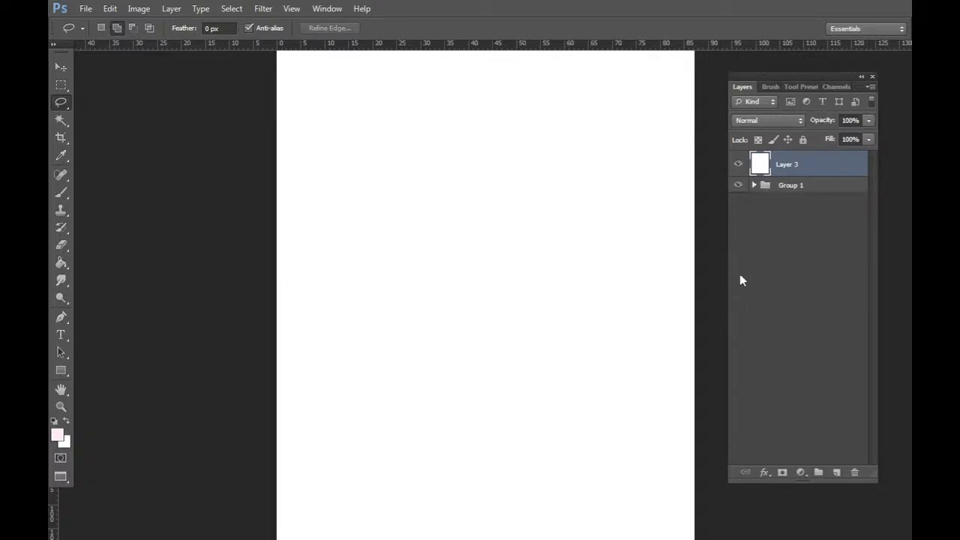
Hide the white Layer 3 and expand Group 1 in the other open document.
{"action": "left_click", "coordinate": [739, 164]}
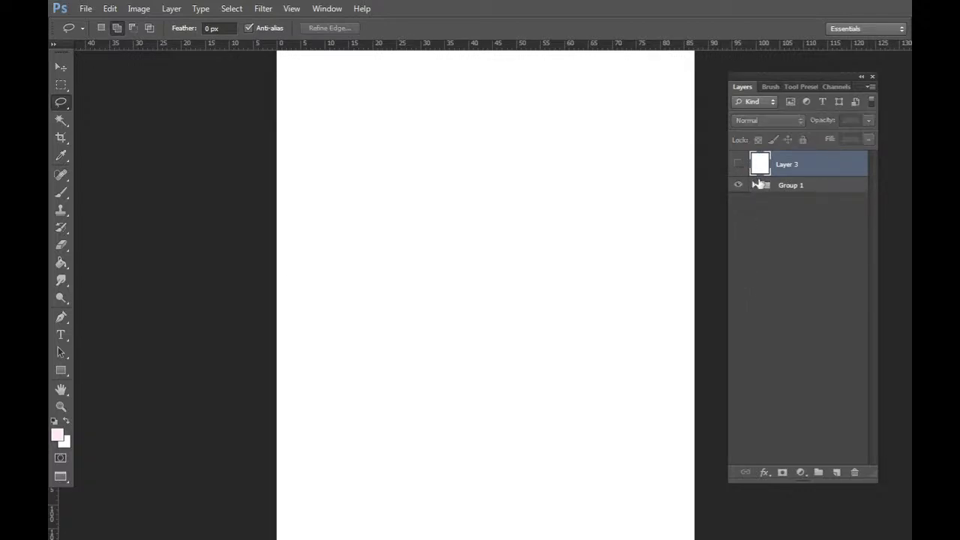
{"action": "left_click", "coordinate": [753, 185]}
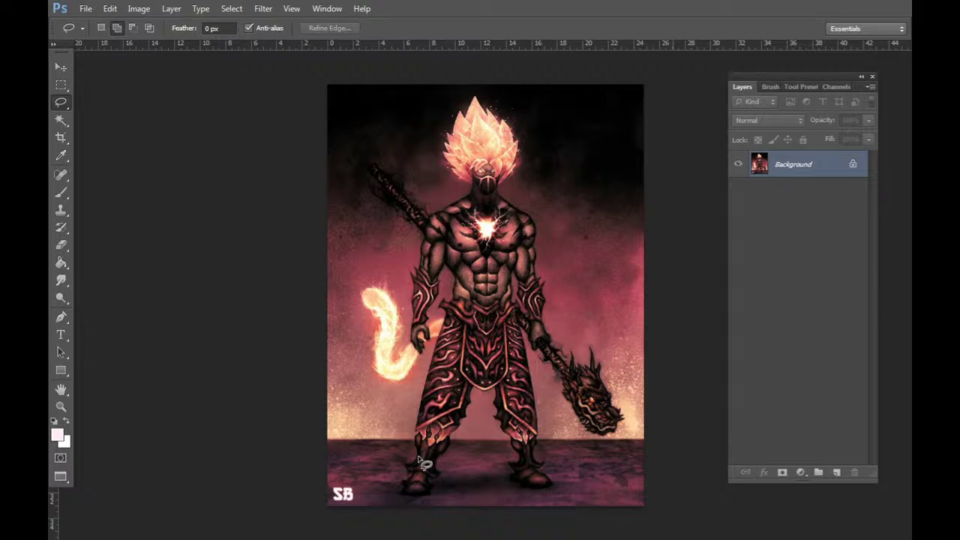
Convert the flame-haired warrior painting's background to a regular layer, add a new layer above it and make white the foreground colour.
{"action": "double_click", "coordinate": [848, 168]}
{"action": "key", "text": "Return"}
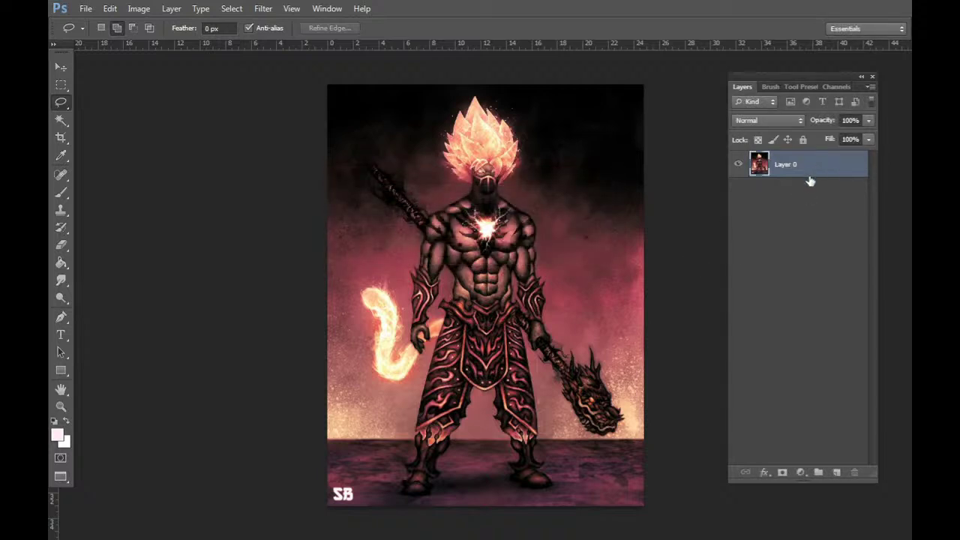
{"action": "key", "text": "ctrl+shift+alt+n"}
{"action": "key", "text": "b"}
{"action": "scroll", "coordinate": [539, 299], "scroll_direction": "up", "scroll_amount": 1}
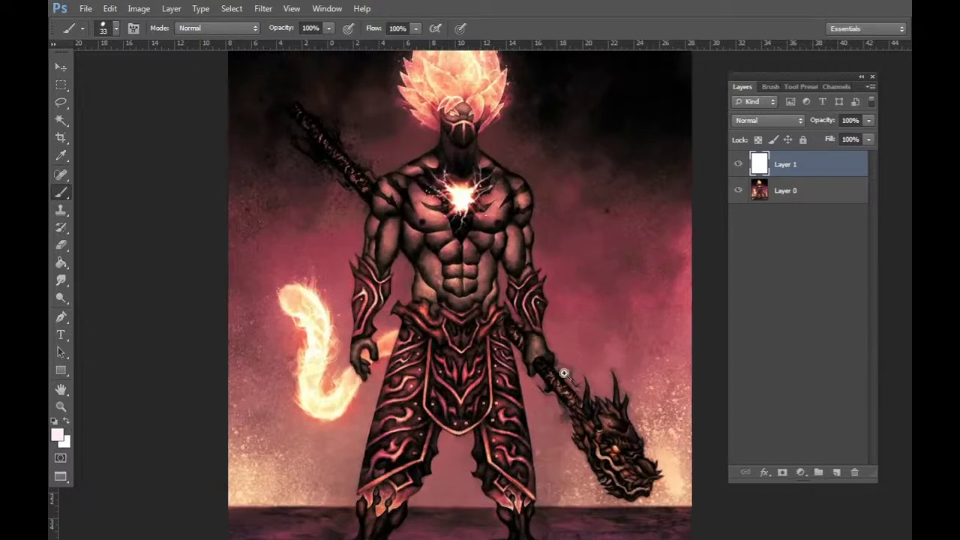
{"action": "mouse_move", "coordinate": [630, 338]}
{"action": "left_mouse_down"}
{"action": "mouse_move", "coordinate": [632, 245]}
{"action": "mouse_move", "coordinate": [631, 398]}
{"action": "mouse_move", "coordinate": [618, 377]}
{"action": "left_mouse_up"}
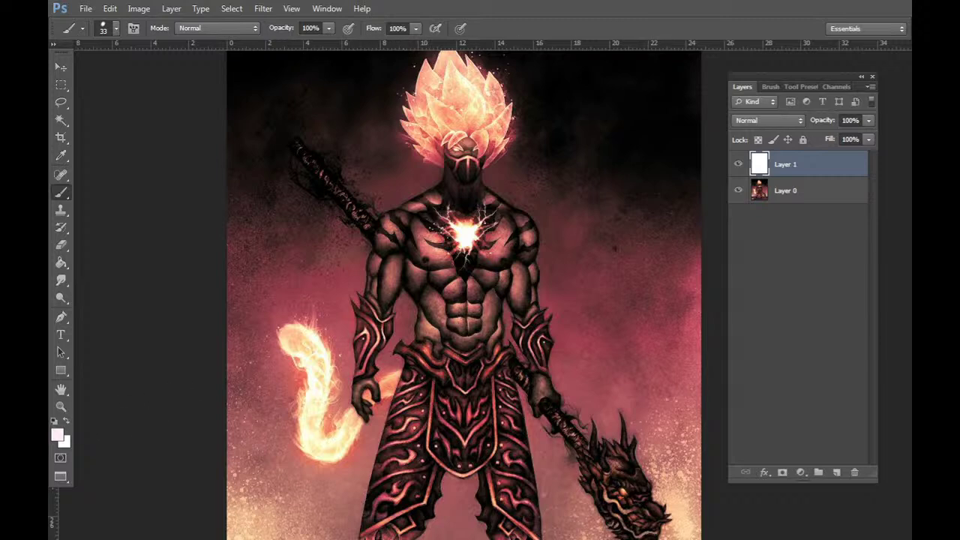
{"action": "mouse_move", "coordinate": [381, 346]}
{"action": "left_mouse_down"}
{"action": "mouse_move", "coordinate": [371, 421]}
{"action": "mouse_move", "coordinate": [351, 339]}
{"action": "left_mouse_up"}
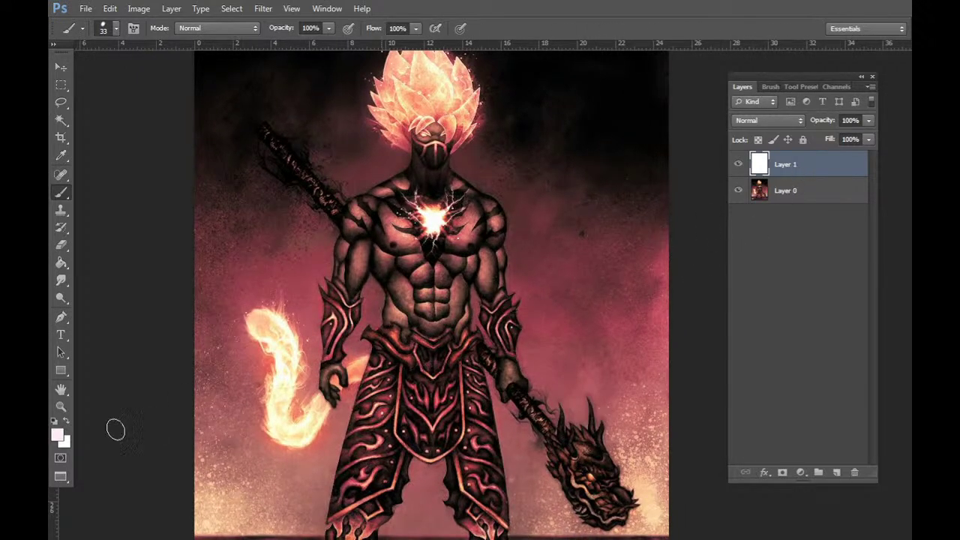
{"action": "left_click", "coordinate": [66, 421]}
Examine the warrior painting's anatomy, legs, hand, flaming tail, head and overall composition up close and as a whole.
{"action": "mouse_move", "coordinate": [648, 331]}
{"action": "left_mouse_down"}
{"action": "mouse_move", "coordinate": [655, 237]}
{"action": "mouse_move", "coordinate": [668, 314]}
{"action": "mouse_move", "coordinate": [679, 215]}
{"action": "left_mouse_up"}
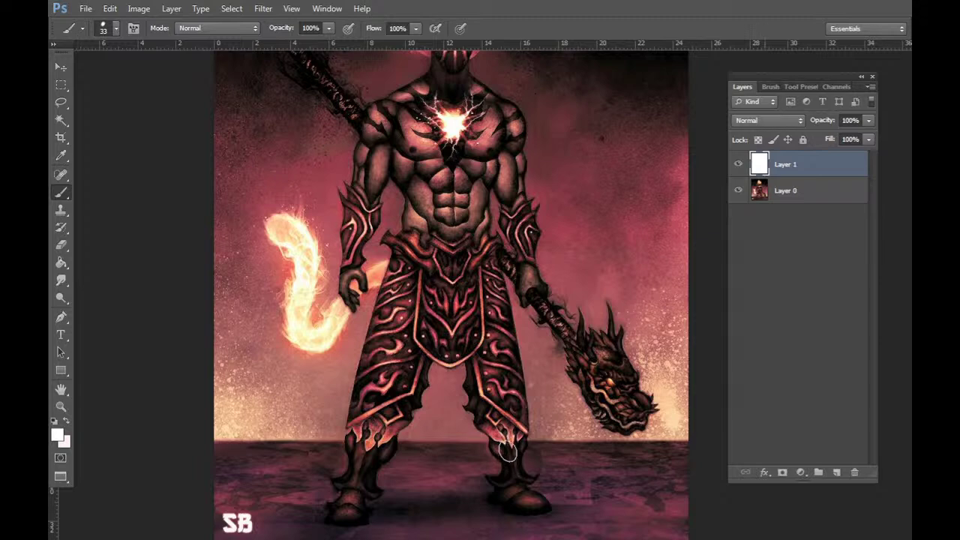
{"action": "left_click_drag", "start_coordinate": [639, 305], "coordinate": [582, 373]}
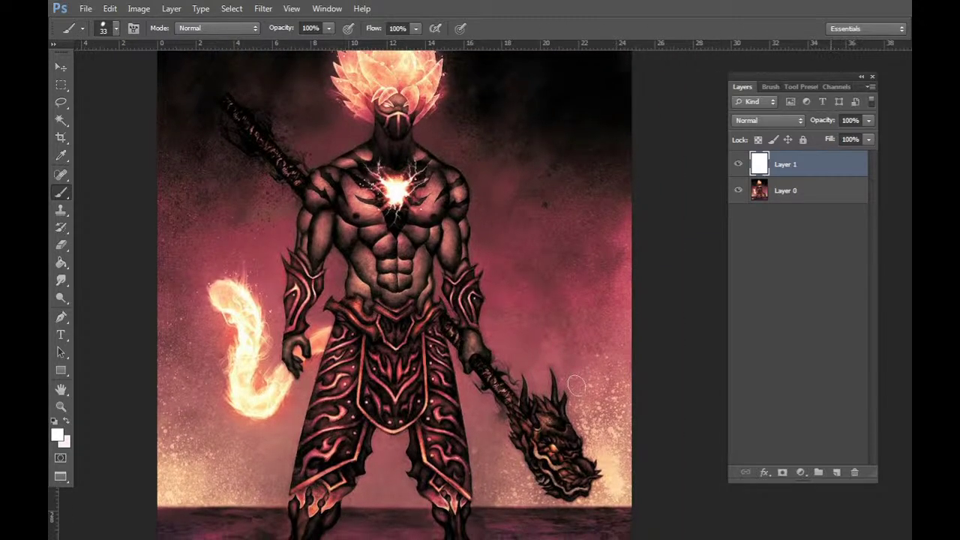
{"action": "left_click_drag", "start_coordinate": [609, 335], "coordinate": [622, 382]}
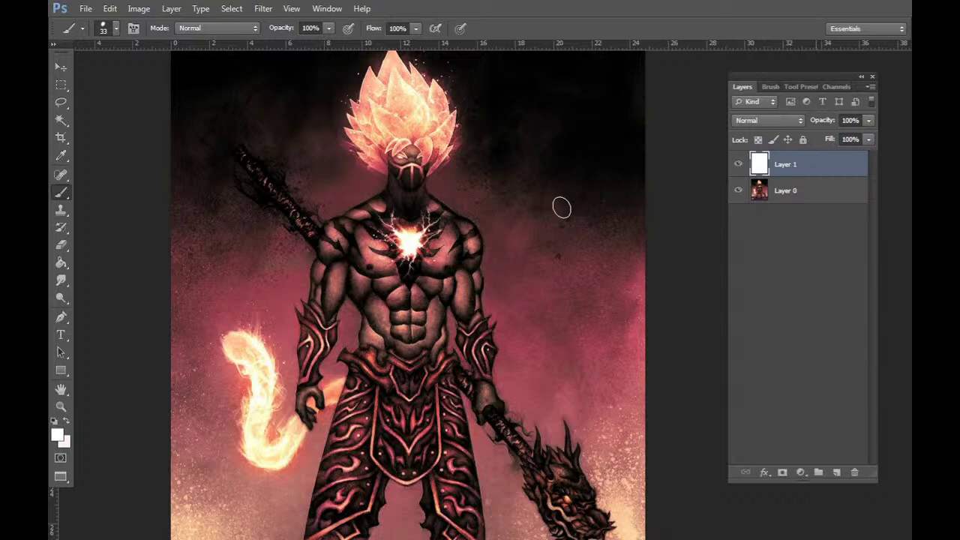
{"action": "left_click_drag", "start_coordinate": [494, 369], "coordinate": [606, 289]}
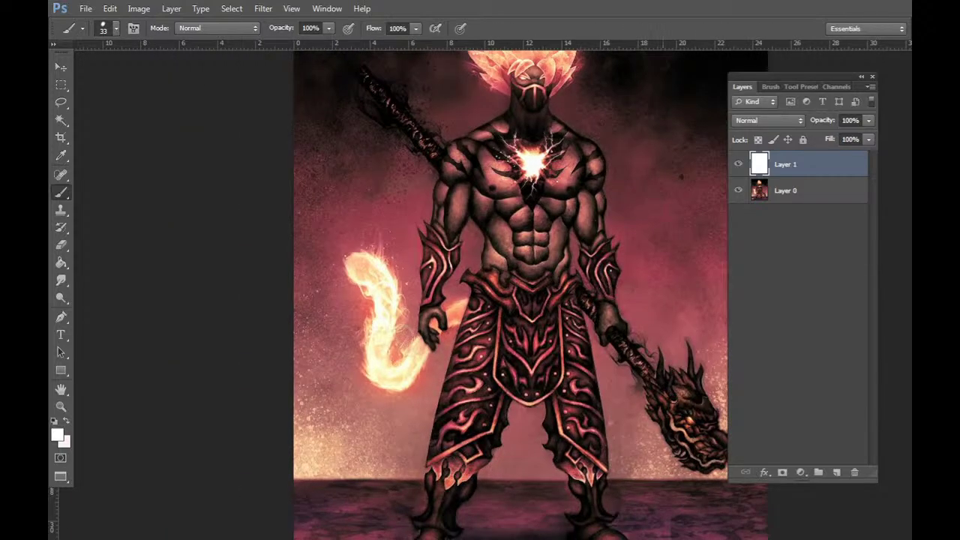
{"action": "scroll", "coordinate": [450, 330], "scroll_direction": "up", "scroll_amount": 5}
{"action": "scroll", "coordinate": [499, 283], "scroll_direction": "down", "scroll_amount": 1}
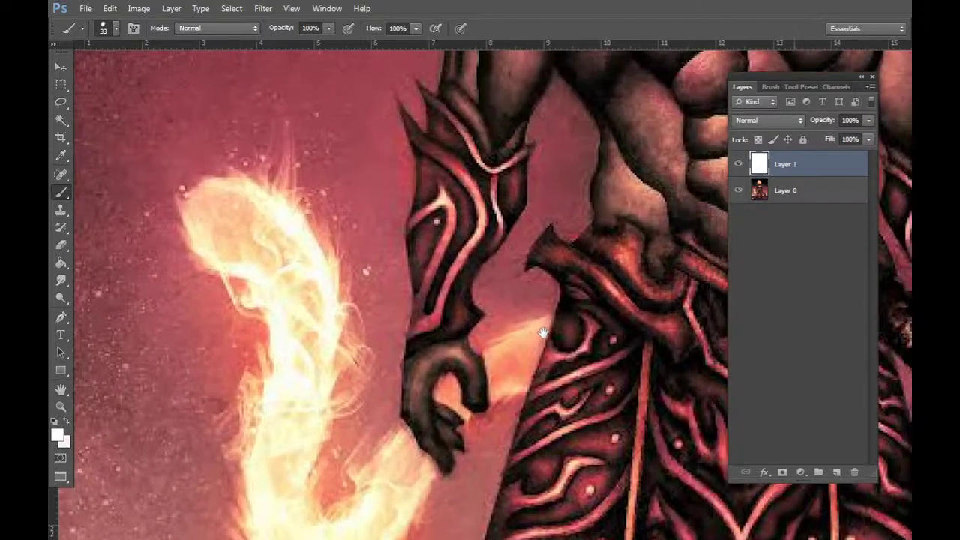
{"action": "scroll", "coordinate": [521, 282], "scroll_direction": "down", "scroll_amount": 1}
{"action": "scroll", "coordinate": [529, 279], "scroll_direction": "down", "scroll_amount": 2}
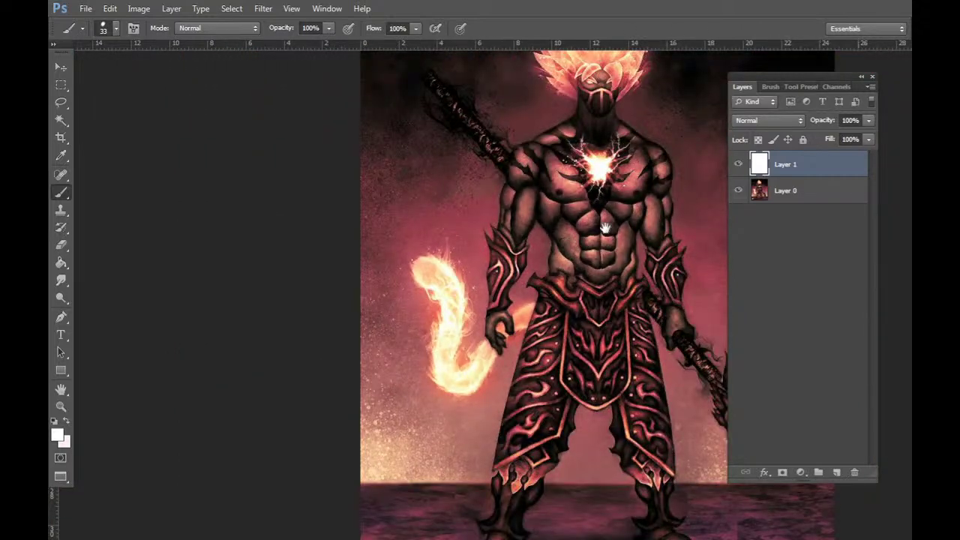
{"action": "left_click_drag", "start_coordinate": [606, 228], "coordinate": [533, 350]}
{"action": "scroll", "coordinate": [538, 221], "scroll_direction": "up", "scroll_amount": 3}
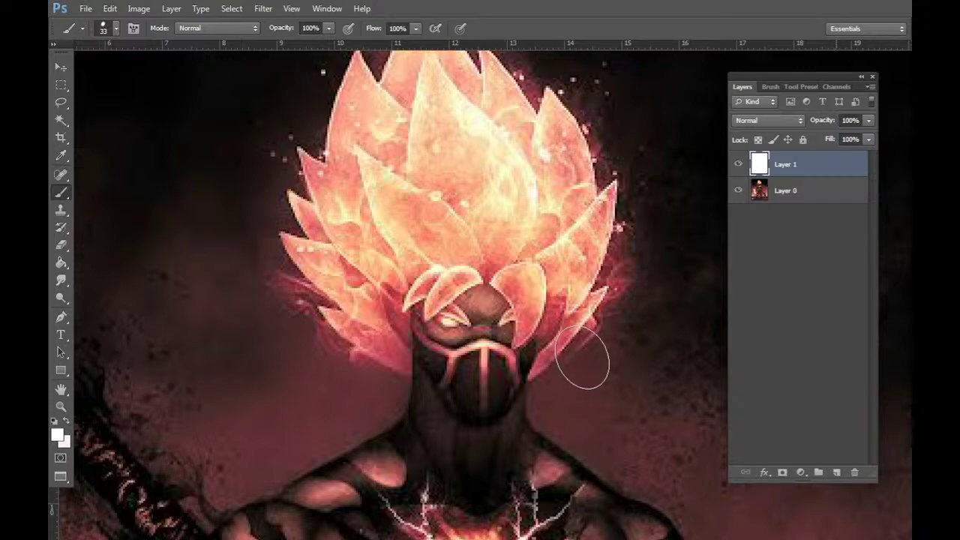
{"action": "scroll", "coordinate": [579, 316], "scroll_direction": "down", "scroll_amount": 4}
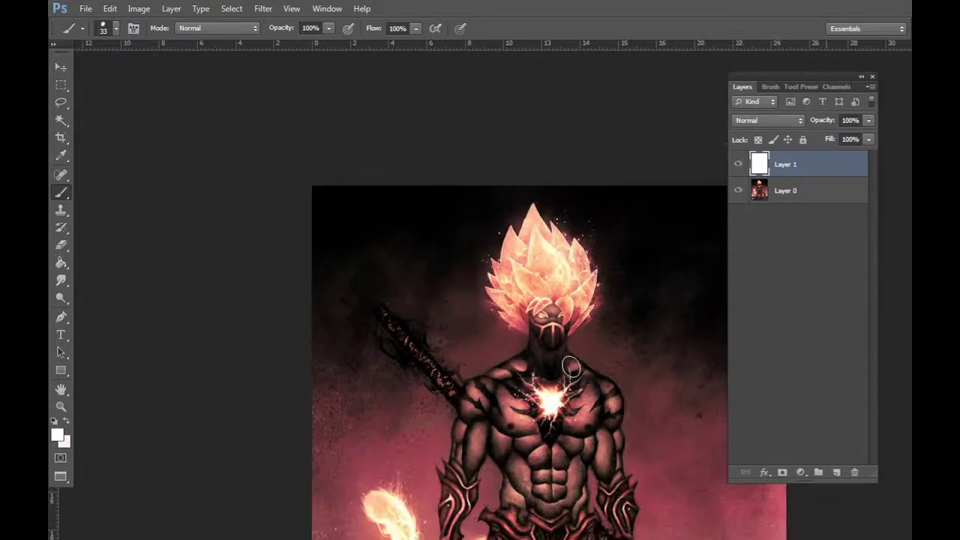
{"action": "left_click_drag", "start_coordinate": [593, 392], "coordinate": [594, 256]}
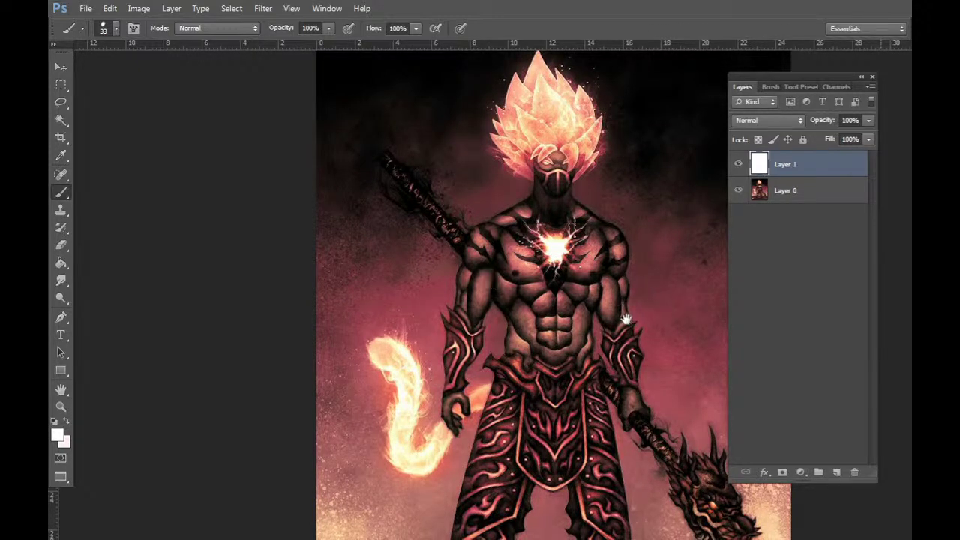
{"action": "left_click_drag", "start_coordinate": [628, 315], "coordinate": [619, 312]}
{"action": "left_click_drag", "start_coordinate": [592, 266], "coordinate": [596, 304]}
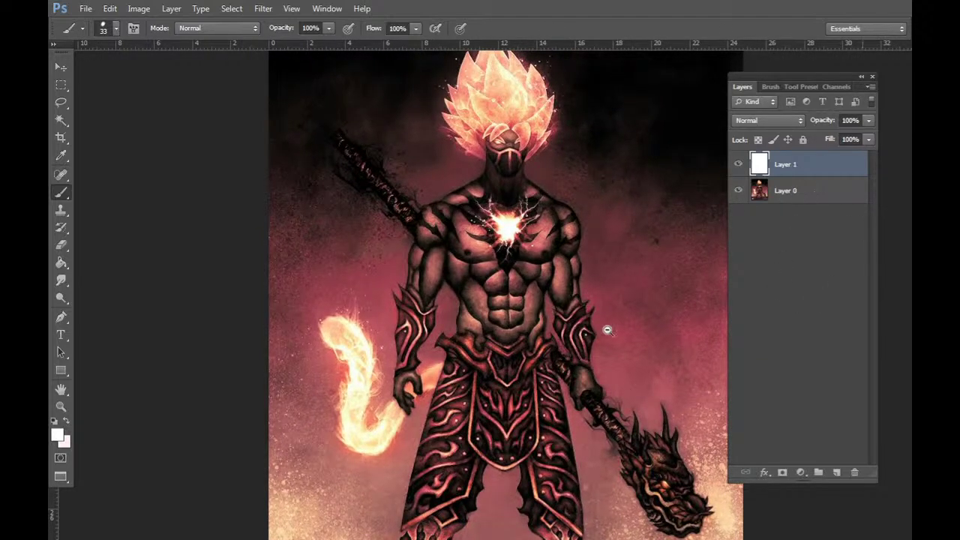
{"action": "scroll", "coordinate": [612, 330], "scroll_direction": "down", "scroll_amount": 1}
{"action": "left_click_drag", "start_coordinate": [640, 382], "coordinate": [603, 342]}
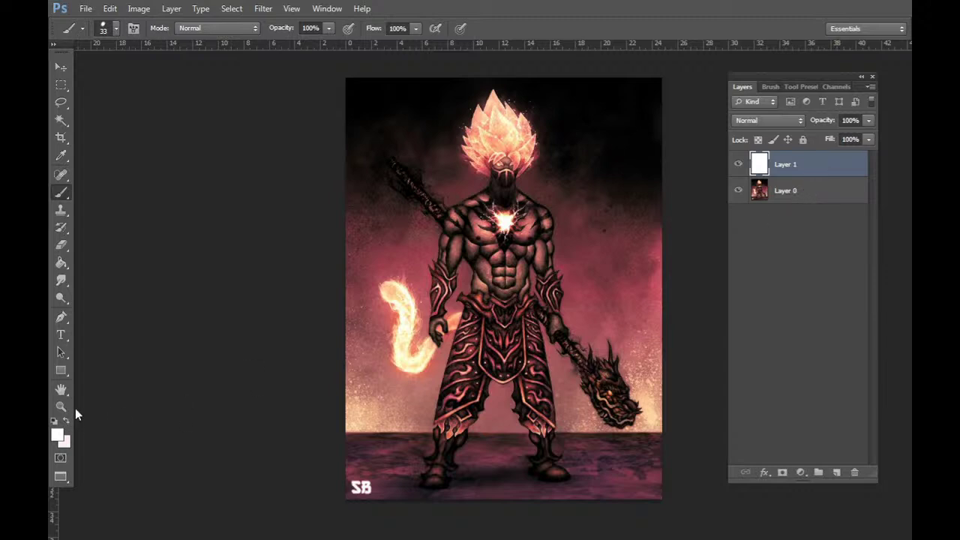
Fill the new layer with white using the Paint Bucket and lower its opacity to 70%.
{"action": "left_click", "coordinate": [71, 263]}
{"action": "left_click", "coordinate": [538, 328]}
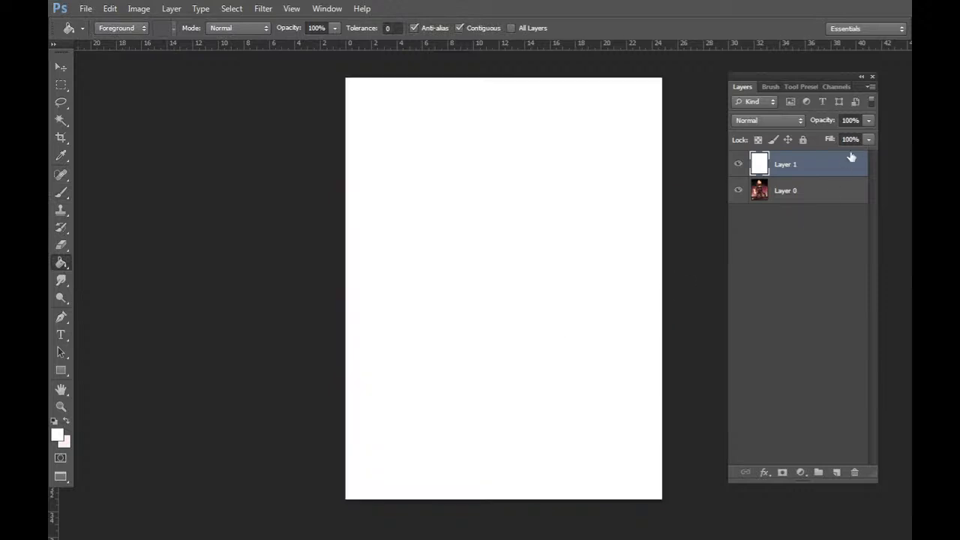
{"action": "left_click", "coordinate": [869, 121]}
{"action": "left_click_drag", "start_coordinate": [869, 136], "coordinate": [848, 137]}
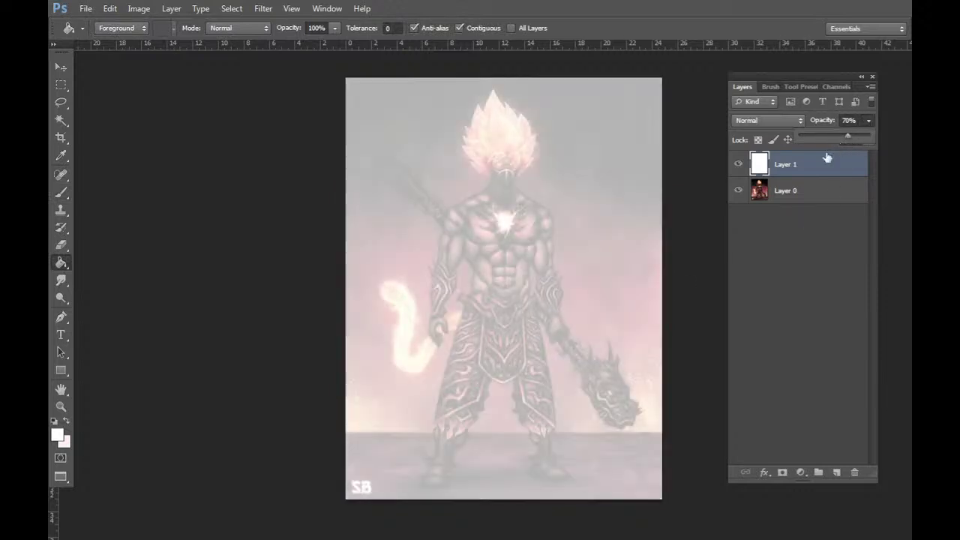
{"action": "left_click", "coordinate": [818, 169]}
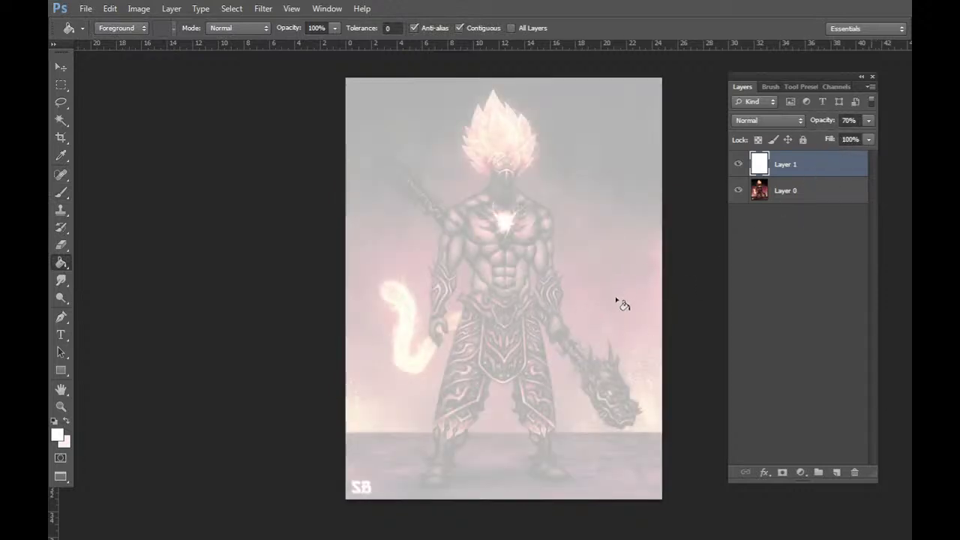
Scale the painting on Layer 0 down to about 87% and move it up to leave a larger margin below it.
{"action": "left_click", "coordinate": [800, 191]}
{"action": "key", "text": "ctrl+t"}
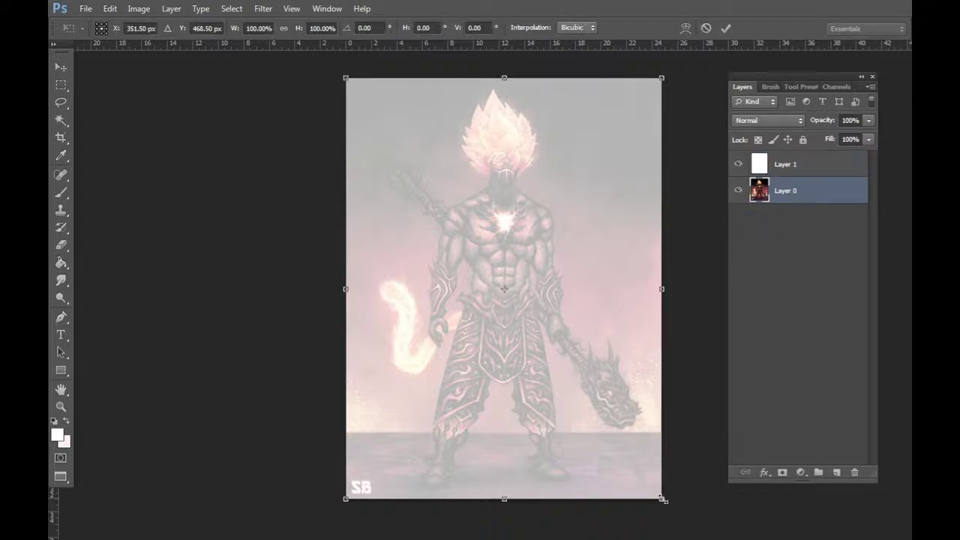
{"action": "mouse_move", "coordinate": [661, 498]}
{"action": "left_mouse_down"}
{"action": "mouse_move", "coordinate": [630, 455]}
{"action": "mouse_move", "coordinate": [620, 410]}
{"action": "left_mouse_up"}
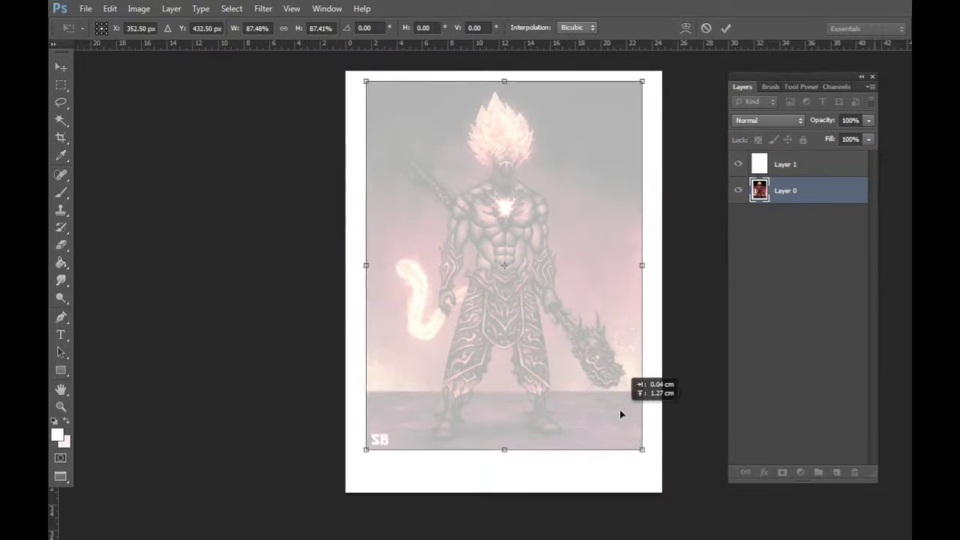
{"action": "key", "text": "Return"}
Add a new layer above the white overlay and set a bright blue foreground colour for the brush.
{"action": "key", "text": "b"}
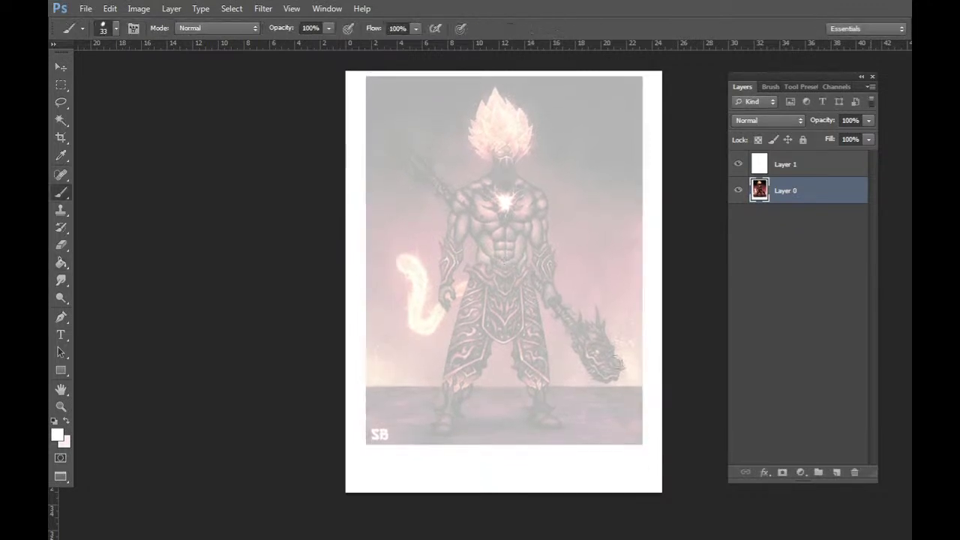
{"action": "left_click", "coordinate": [803, 166]}
{"action": "key", "text": "ctrl+shift+n"}
{"action": "key", "text": "Return"}
{"action": "left_click", "coordinate": [56, 435]}
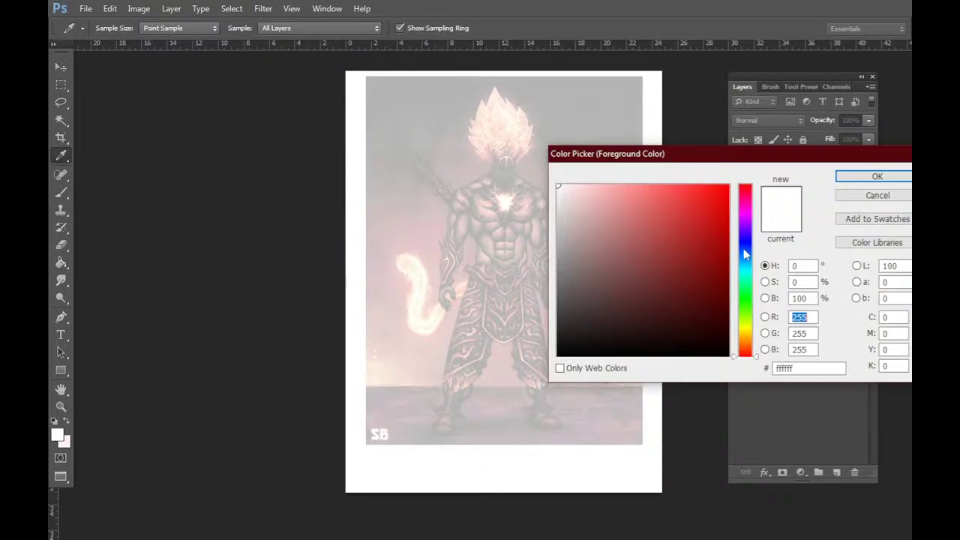
{"action": "left_click", "coordinate": [745, 257]}
{"action": "left_click", "coordinate": [727, 186]}
{"action": "key", "text": "Return"}
{"action": "left_click_drag", "start_coordinate": [548, 343], "coordinate": [544, 364]}
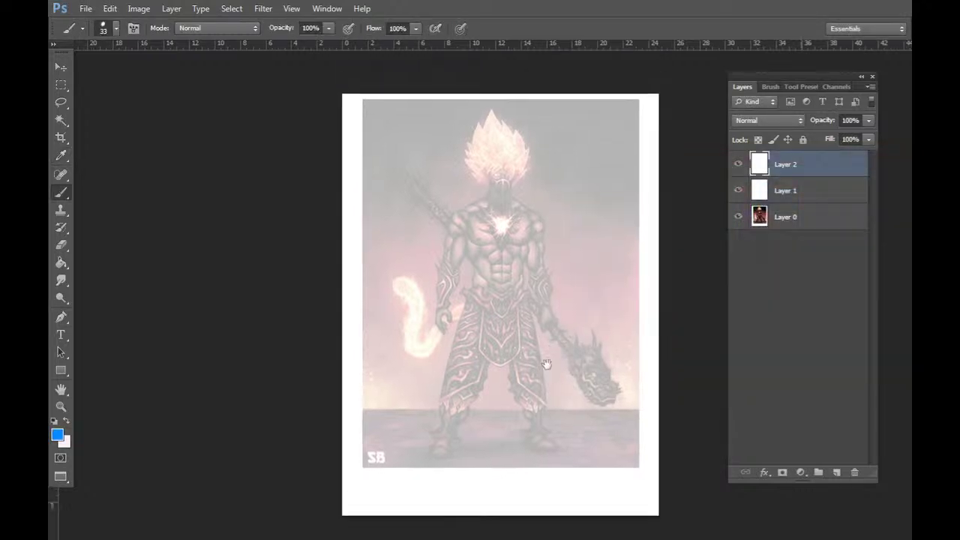
Try a 10 px brush with test strokes beside the warrior and undo them.
{"action": "left_click", "coordinate": [531, 274], "text": "ctrl"}
{"action": "left_click_drag", "start_coordinate": [519, 317], "coordinate": [534, 336]}
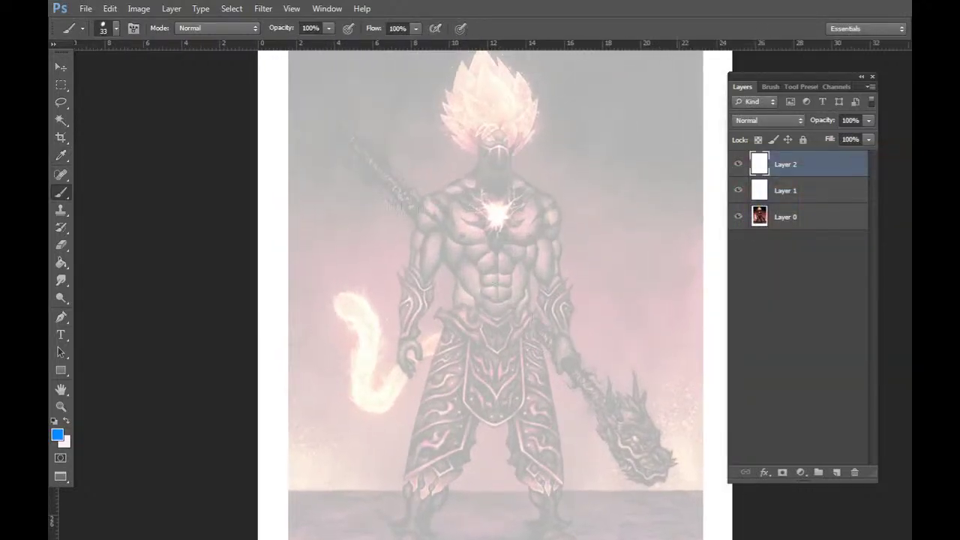
{"action": "right_click", "coordinate": [469, 238]}
{"action": "left_click_drag", "start_coordinate": [468, 239], "coordinate": [440, 240]}
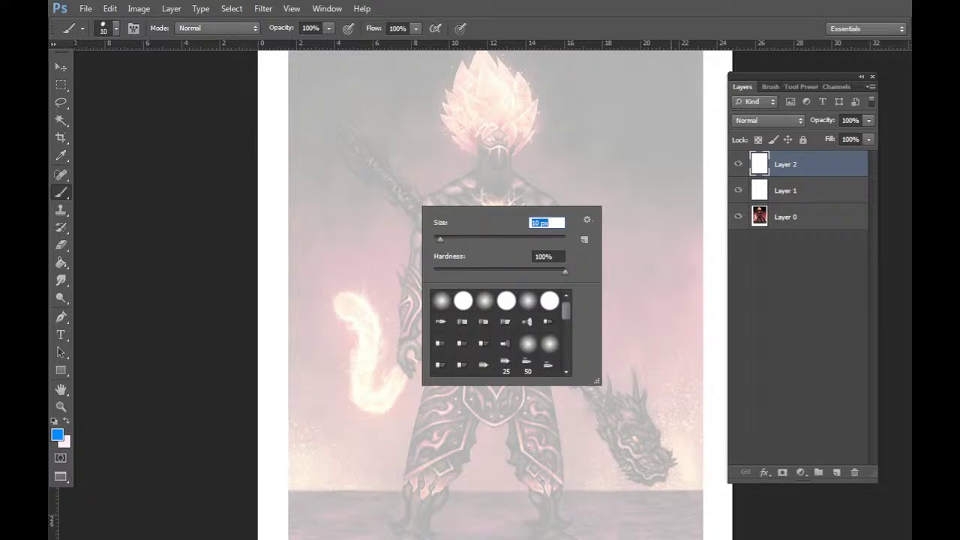
{"action": "key", "text": "Return"}
{"action": "left_click_drag", "start_coordinate": [325, 184], "coordinate": [355, 184]}
{"action": "mouse_move", "coordinate": [328, 186]}
{"action": "left_mouse_down"}
{"action": "mouse_move", "coordinate": [329, 246]}
{"action": "mouse_move", "coordinate": [348, 240]}
{"action": "mouse_move", "coordinate": [330, 267]}
{"action": "left_mouse_up"}
{"action": "key", "text": "ctrl+alt+z"}
{"action": "key", "text": "ctrl+alt+z"}
Try a 5 px brush with a test stroke in the empty area beside the warrior's arm and undo it.
{"action": "right_click", "coordinate": [484, 269]}
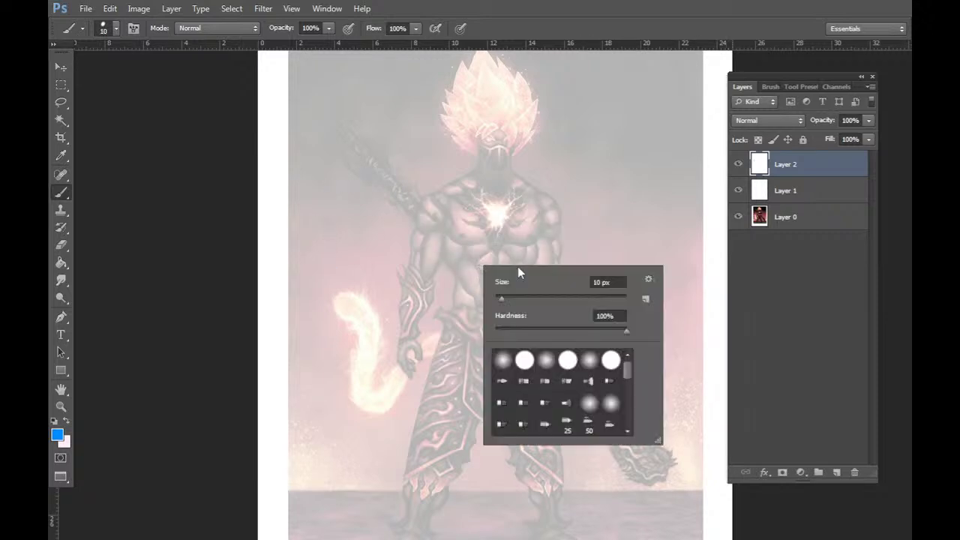
{"action": "left_click_drag", "start_coordinate": [500, 299], "coordinate": [498, 300]}
{"action": "mouse_move", "coordinate": [321, 250]}
{"action": "left_mouse_down"}
{"action": "mouse_move", "coordinate": [342, 225]}
{"action": "mouse_move", "coordinate": [351, 287]}
{"action": "left_mouse_up"}
{"action": "key", "text": "ctrl+alt+z"}
{"action": "key", "text": "ctrl+alt+z"}
Set the brush size to 3 px, testing it with two long vertical strokes beside the warrior and undoing them.
{"action": "right_click", "coordinate": [589, 299]}
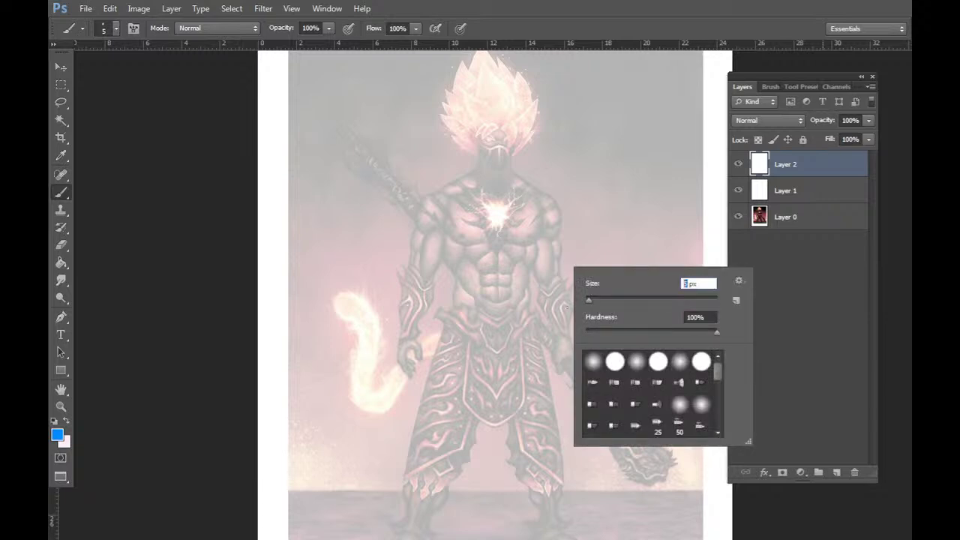
{"action": "type", "text": "3"}
{"action": "key", "text": "Return"}
{"action": "left_click_drag", "start_coordinate": [357, 219], "coordinate": [360, 316]}
{"action": "left_click_drag", "start_coordinate": [375, 257], "coordinate": [377, 335]}
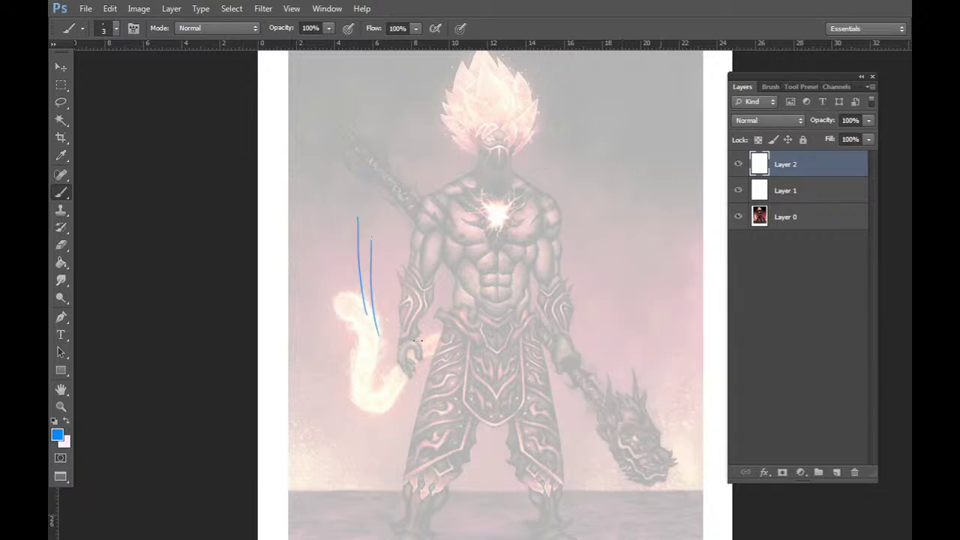
{"action": "key", "text": "ctrl+alt+z"}
{"action": "key", "text": "ctrl+alt+z"}
Sketch a simplified blue torso beside the warrior, with a tapering chest block above a flaring pelvis block.
{"action": "mouse_move", "coordinate": [322, 197]}
{"action": "left_mouse_down"}
{"action": "mouse_move", "coordinate": [324, 242]}
{"action": "mouse_move", "coordinate": [339, 194]}
{"action": "mouse_move", "coordinate": [372, 256]}
{"action": "left_mouse_up"}
{"action": "mouse_move", "coordinate": [331, 225]}
{"action": "left_mouse_down"}
{"action": "mouse_move", "coordinate": [329, 269]}
{"action": "mouse_move", "coordinate": [319, 309]}
{"action": "mouse_move", "coordinate": [374, 270]}
{"action": "left_mouse_up"}
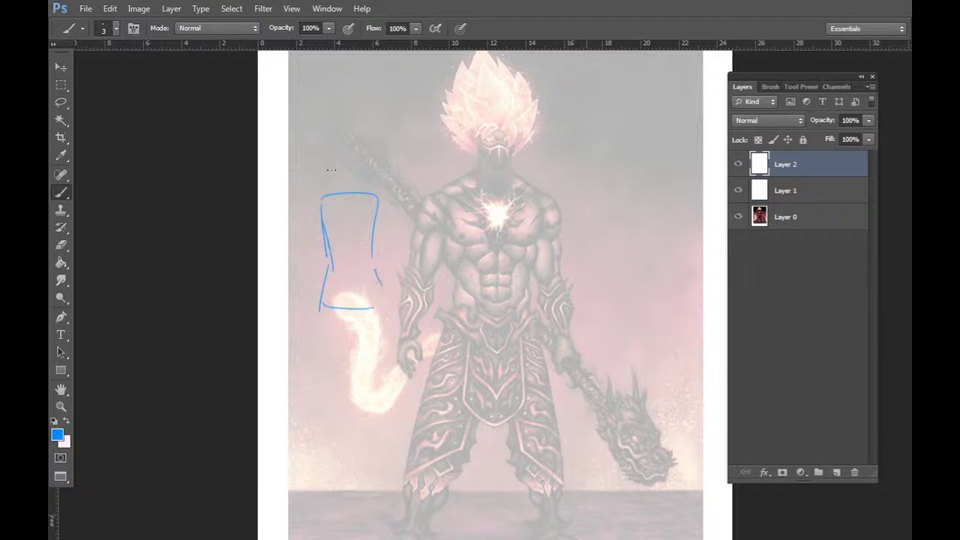
Sketch an oval head and both hanging arms onto the blue mannequin torso beside the character.
{"action": "left_click_drag", "start_coordinate": [342, 134], "coordinate": [351, 171]}
{"action": "left_click_drag", "start_coordinate": [305, 204], "coordinate": [303, 326]}
{"action": "left_click_drag", "start_coordinate": [322, 219], "coordinate": [305, 330]}
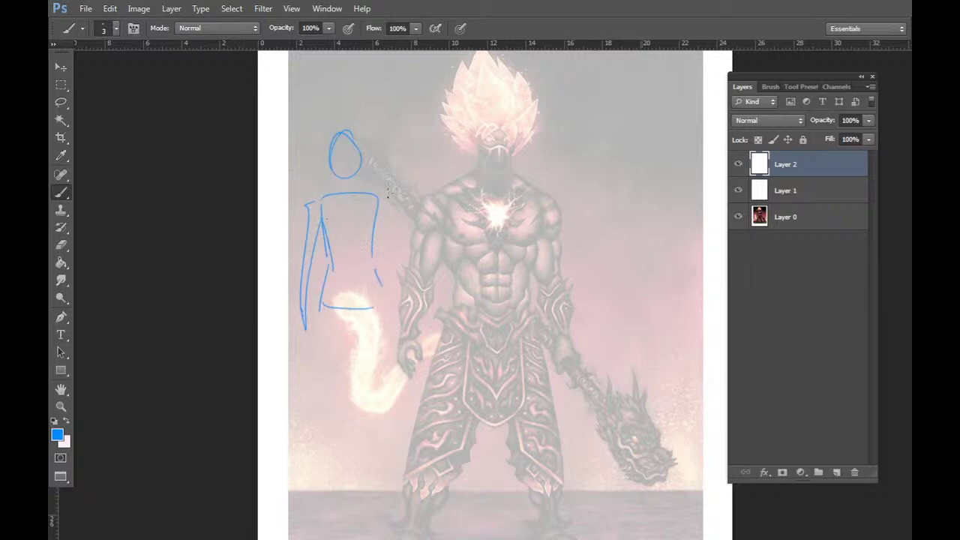
{"action": "left_click_drag", "start_coordinate": [387, 196], "coordinate": [391, 249]}
{"action": "left_click_drag", "start_coordinate": [394, 218], "coordinate": [398, 300]}
Sketch both legs of the blue mannequin down to the feet, and add a crotch mark and a vertical centre line.
{"action": "mouse_move", "coordinate": [321, 316]}
{"action": "left_mouse_down"}
{"action": "mouse_move", "coordinate": [339, 502]}
{"action": "mouse_move", "coordinate": [349, 343]}
{"action": "mouse_move", "coordinate": [365, 314]}
{"action": "mouse_move", "coordinate": [392, 499]}
{"action": "left_mouse_up"}
{"action": "left_click_drag", "start_coordinate": [381, 472], "coordinate": [382, 319]}
{"action": "mouse_move", "coordinate": [386, 411]}
{"action": "left_mouse_down"}
{"action": "mouse_move", "coordinate": [382, 296]}
{"action": "mouse_move", "coordinate": [355, 304]}
{"action": "mouse_move", "coordinate": [346, 504]}
{"action": "left_mouse_up"}
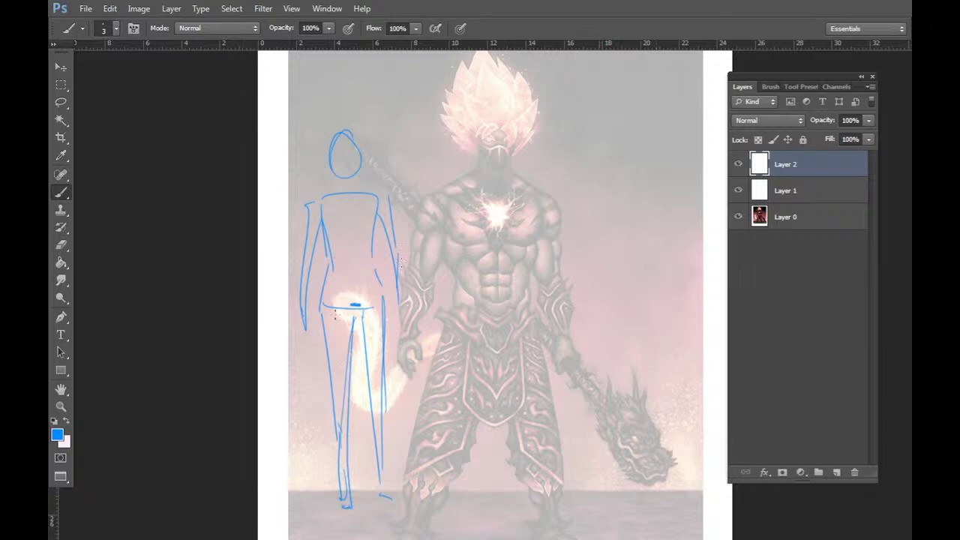
{"action": "mouse_move", "coordinate": [321, 307]}
{"action": "left_mouse_down"}
{"action": "mouse_move", "coordinate": [312, 315]}
{"action": "mouse_move", "coordinate": [331, 510]}
{"action": "left_mouse_up"}
{"action": "left_click_drag", "start_coordinate": [349, 299], "coordinate": [354, 301]}
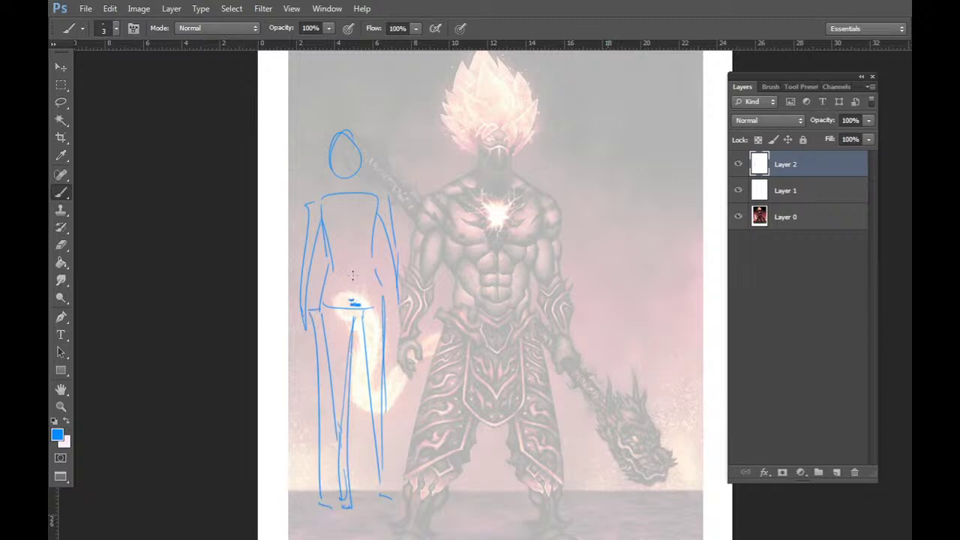
{"action": "left_click_drag", "start_coordinate": [346, 267], "coordinate": [339, 144]}
Sketch a side-view figure bent forward at the hips beside the character, with round head, horizontal torso and vertical legs.
{"action": "left_click_drag", "start_coordinate": [626, 299], "coordinate": [594, 190]}
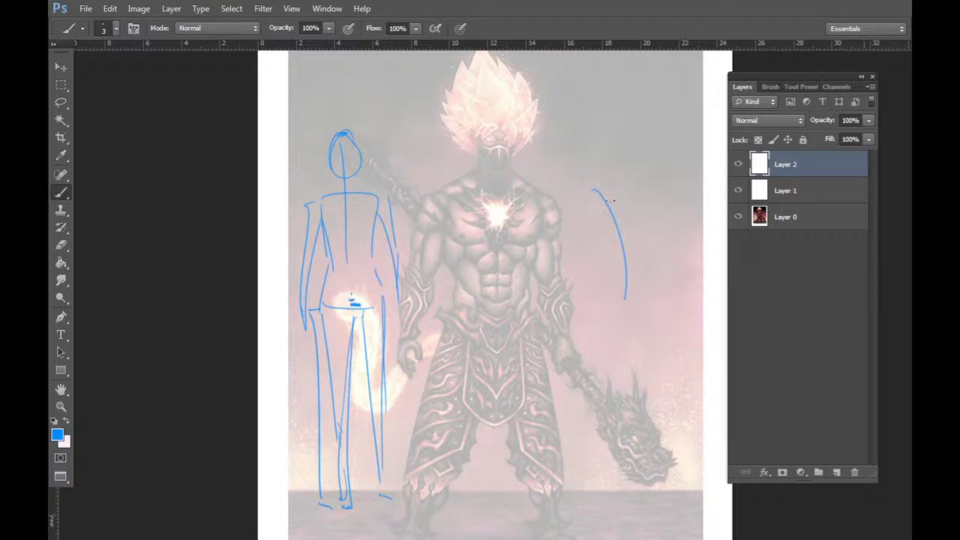
{"action": "left_click_drag", "start_coordinate": [520, 157], "coordinate": [574, 156]}
{"action": "mouse_move", "coordinate": [484, 166]}
{"action": "left_mouse_down"}
{"action": "mouse_move", "coordinate": [583, 172]}
{"action": "mouse_move", "coordinate": [596, 183]}
{"action": "mouse_move", "coordinate": [592, 305]}
{"action": "mouse_move", "coordinate": [619, 300]}
{"action": "left_mouse_up"}
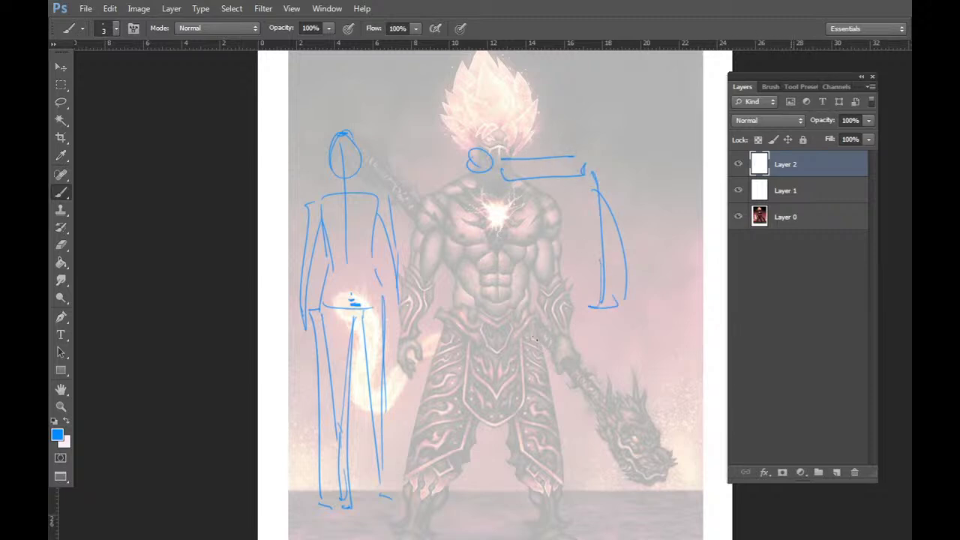
Draw a small pair of legs with knee and foot marks over the character's thigh on the club side.
{"action": "mouse_move", "coordinate": [537, 329]}
{"action": "left_mouse_down"}
{"action": "mouse_move", "coordinate": [554, 439]}
{"action": "mouse_move", "coordinate": [510, 431]}
{"action": "left_mouse_up"}
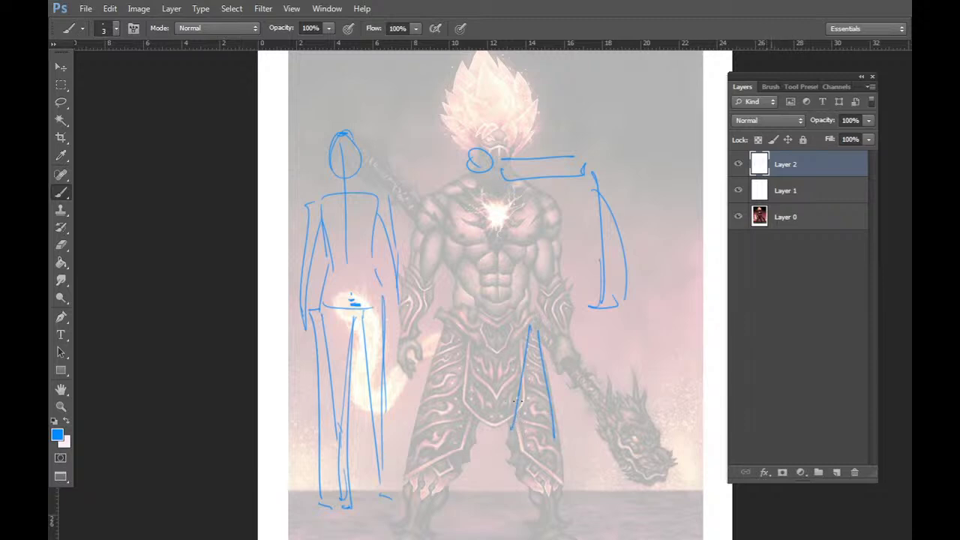
{"action": "left_click_drag", "start_coordinate": [517, 391], "coordinate": [513, 406]}
{"action": "mouse_move", "coordinate": [523, 394]}
{"action": "left_mouse_down"}
{"action": "mouse_move", "coordinate": [502, 441]}
{"action": "mouse_move", "coordinate": [535, 324]}
{"action": "left_mouse_up"}
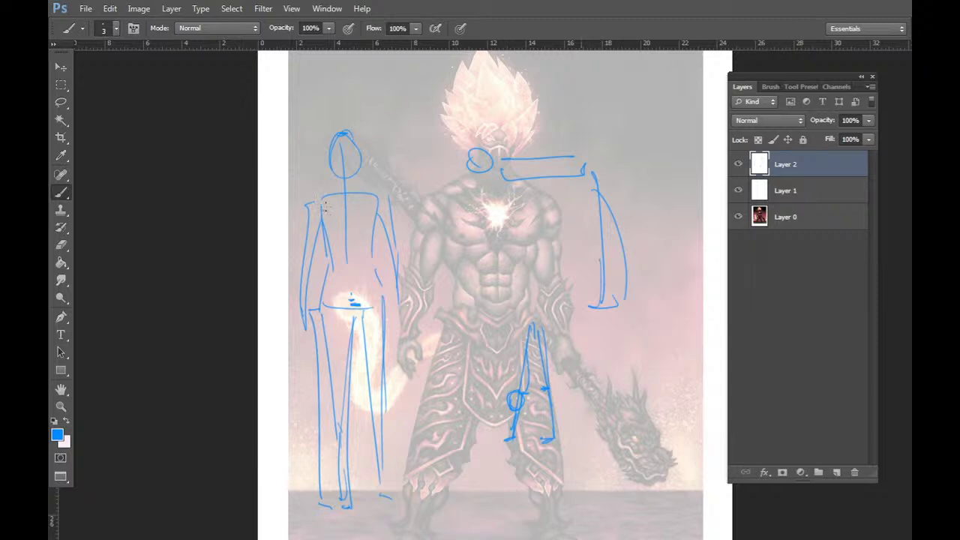
Draw contour strokes over the mannequin's torso from the shoulder down to the hips.
{"action": "mouse_move", "coordinate": [324, 208]}
{"action": "left_mouse_down"}
{"action": "mouse_move", "coordinate": [328, 296]}
{"action": "mouse_move", "coordinate": [340, 217]}
{"action": "left_mouse_up"}
{"action": "left_click_drag", "start_coordinate": [330, 303], "coordinate": [338, 302]}
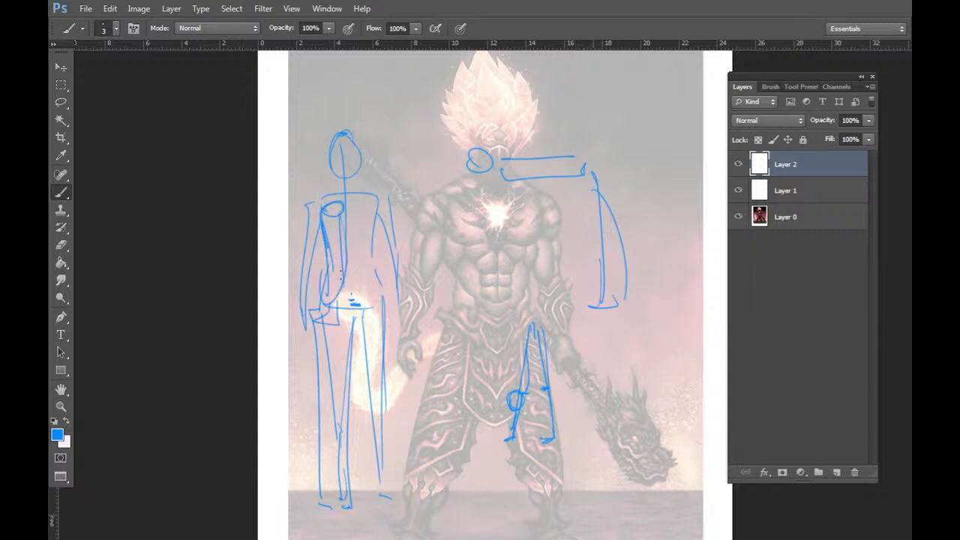
{"action": "mouse_move", "coordinate": [350, 202]}
{"action": "left_mouse_down"}
{"action": "mouse_move", "coordinate": [347, 237]}
{"action": "mouse_move", "coordinate": [371, 235]}
{"action": "mouse_move", "coordinate": [363, 314]}
{"action": "mouse_move", "coordinate": [386, 319]}
{"action": "mouse_move", "coordinate": [320, 203]}
{"action": "mouse_move", "coordinate": [305, 285]}
{"action": "mouse_move", "coordinate": [391, 261]}
{"action": "left_mouse_up"}
Delete the sketch layer and create a new empty layer above Layer 1.
{"action": "key", "text": "Delete"}
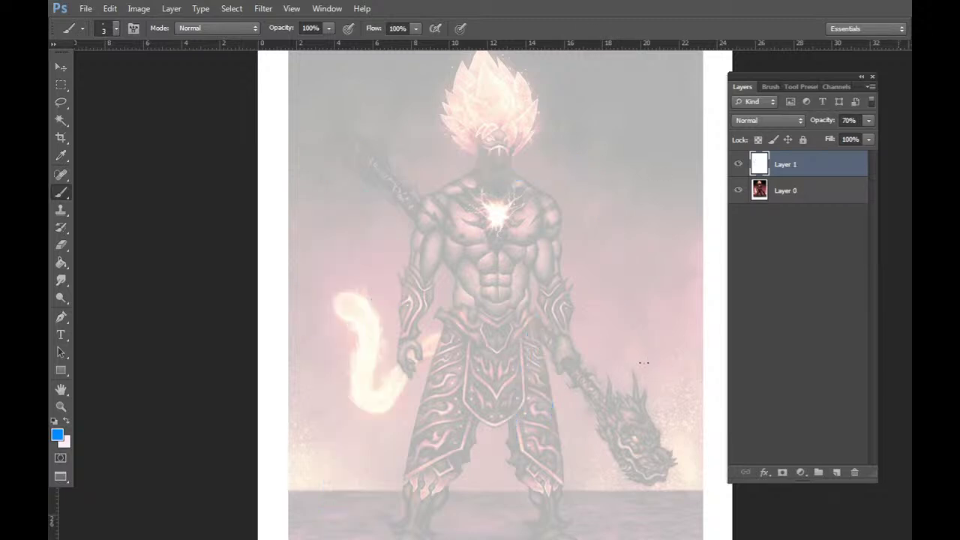
{"action": "key", "text": "ctrl+shift+n"}
{"action": "key", "text": "Return"}
Outline the pelvis over the character's waist as a pointed V shape, erasing the first rough hip strokes.
{"action": "left_click_drag", "start_coordinate": [604, 344], "coordinate": [599, 295]}
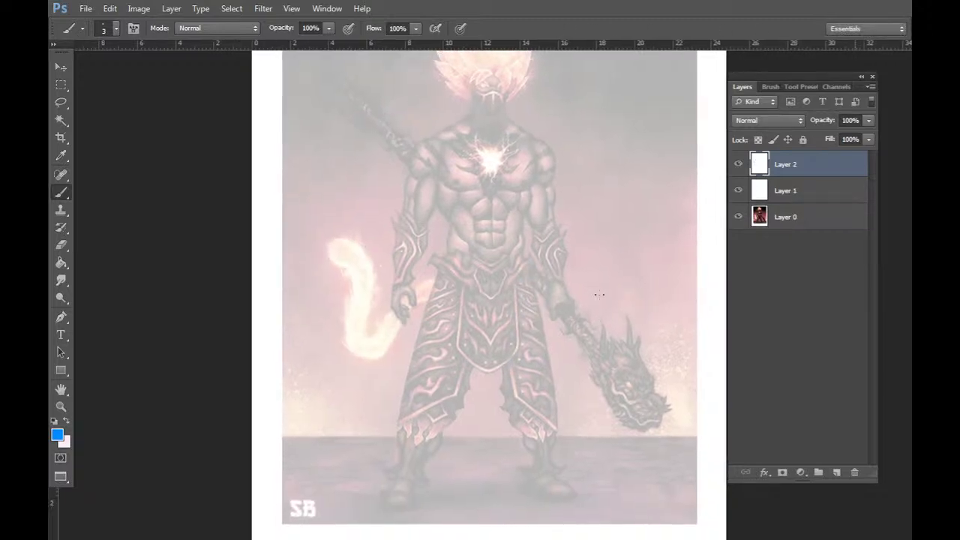
{"action": "mouse_move", "coordinate": [465, 241]}
{"action": "left_mouse_down"}
{"action": "mouse_move", "coordinate": [469, 265]}
{"action": "mouse_move", "coordinate": [497, 296]}
{"action": "left_mouse_up"}
{"action": "left_click_drag", "start_coordinate": [444, 257], "coordinate": [442, 294]}
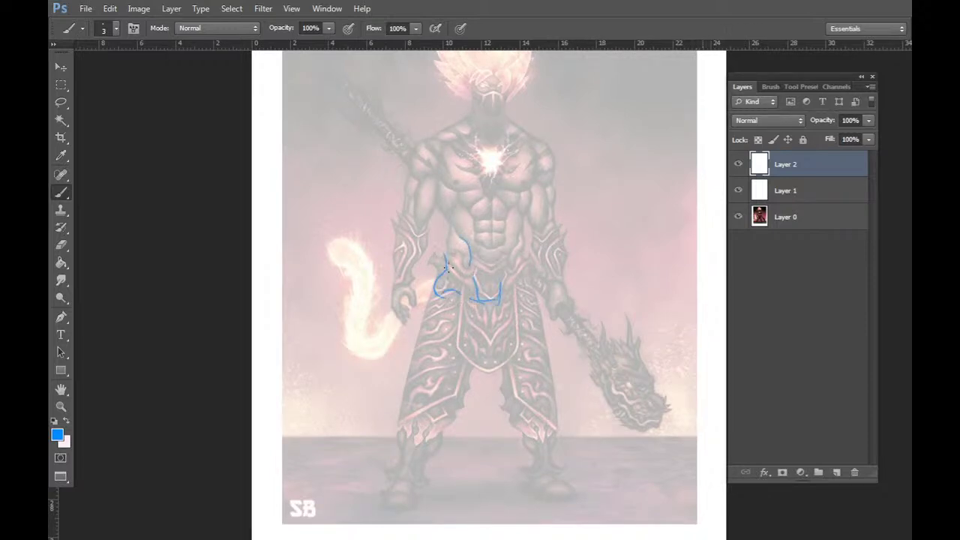
{"action": "mouse_move", "coordinate": [446, 250]}
{"action": "left_mouse_down"}
{"action": "mouse_move", "coordinate": [449, 284]}
{"action": "mouse_move", "coordinate": [498, 309]}
{"action": "mouse_move", "coordinate": [523, 254]}
{"action": "left_mouse_up"}
{"action": "key", "text": "e"}
{"action": "mouse_move", "coordinate": [477, 299]}
{"action": "left_mouse_down"}
{"action": "mouse_move", "coordinate": [501, 297]}
{"action": "mouse_move", "coordinate": [522, 255]}
{"action": "left_mouse_up"}
{"action": "mouse_move", "coordinate": [446, 259]}
{"action": "left_mouse_down"}
{"action": "mouse_move", "coordinate": [458, 299]}
{"action": "mouse_move", "coordinate": [447, 279]}
{"action": "mouse_move", "coordinate": [474, 285]}
{"action": "left_mouse_up"}
{"action": "key", "text": "b"}
{"action": "mouse_move", "coordinate": [469, 280]}
{"action": "left_mouse_down"}
{"action": "mouse_move", "coordinate": [492, 293]}
{"action": "mouse_move", "coordinate": [516, 275]}
{"action": "mouse_move", "coordinate": [519, 242]}
{"action": "left_mouse_up"}
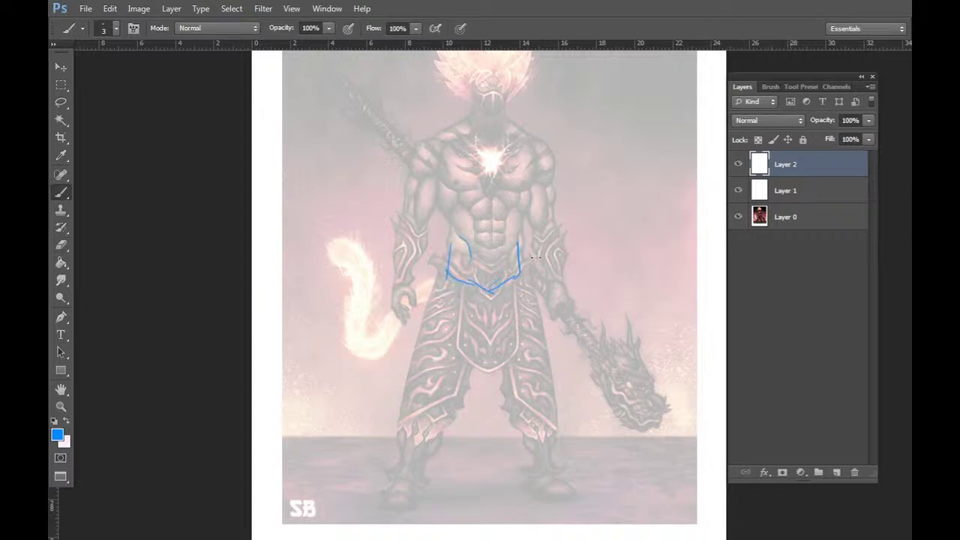
Draw guide lines for the leg length from crotch to foot and the upper-body length from waist to head.
{"action": "left_click_drag", "start_coordinate": [479, 300], "coordinate": [424, 481]}
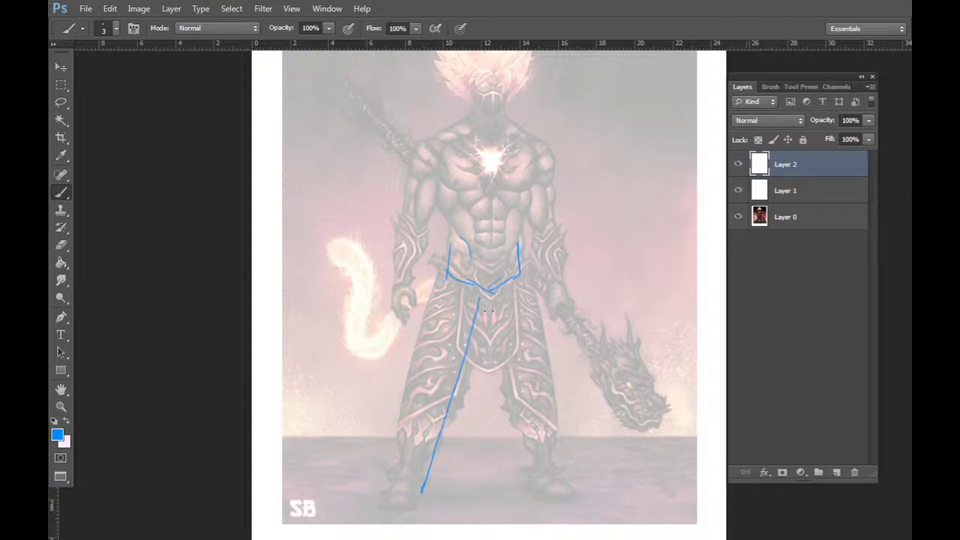
{"action": "left_click_drag", "start_coordinate": [416, 293], "coordinate": [370, 474]}
{"action": "left_click_drag", "start_coordinate": [436, 267], "coordinate": [457, 87]}
Sketch a hunched figure beside the character with arched shoulders, low head, short arms, narrow waist and spread legs.
{"action": "left_click_drag", "start_coordinate": [582, 188], "coordinate": [571, 240]}
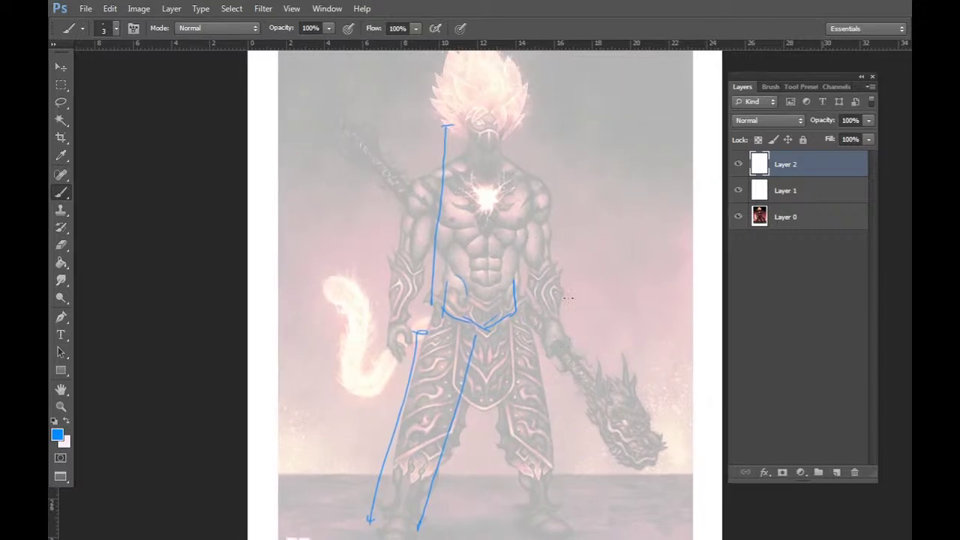
{"action": "mouse_move", "coordinate": [553, 199]}
{"action": "left_mouse_down"}
{"action": "mouse_move", "coordinate": [600, 172]}
{"action": "mouse_move", "coordinate": [639, 197]}
{"action": "mouse_move", "coordinate": [595, 184]}
{"action": "mouse_move", "coordinate": [548, 215]}
{"action": "mouse_move", "coordinate": [569, 229]}
{"action": "mouse_move", "coordinate": [626, 235]}
{"action": "left_mouse_up"}
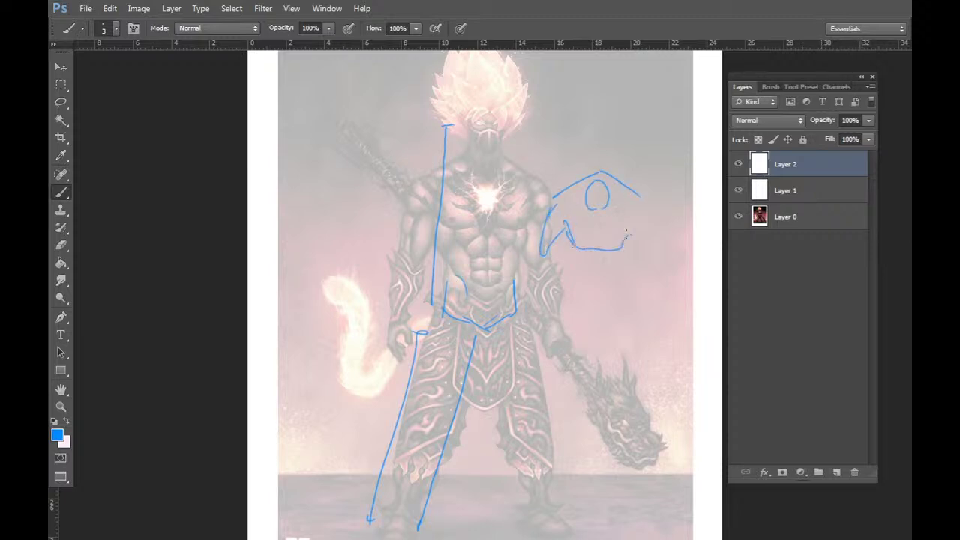
{"action": "left_click_drag", "start_coordinate": [571, 250], "coordinate": [563, 285]}
{"action": "left_click_drag", "start_coordinate": [567, 276], "coordinate": [629, 274]}
{"action": "mouse_move", "coordinate": [559, 292]}
{"action": "left_mouse_down"}
{"action": "mouse_move", "coordinate": [572, 281]}
{"action": "mouse_move", "coordinate": [635, 282]}
{"action": "left_mouse_up"}
{"action": "left_click_drag", "start_coordinate": [630, 223], "coordinate": [655, 235]}
{"action": "left_click_drag", "start_coordinate": [642, 198], "coordinate": [660, 231]}
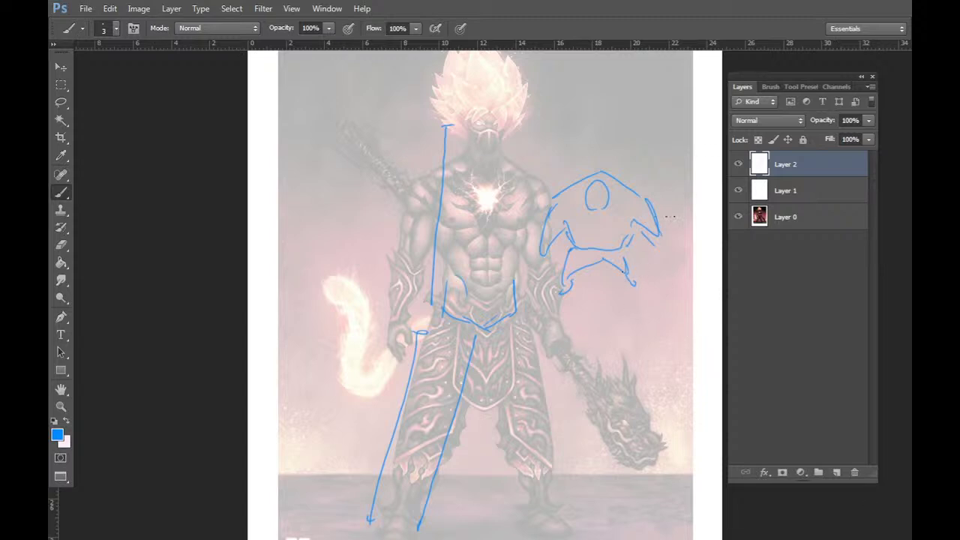
Hide the sketch and toggle the white overlay layer to examine the character's proportions in the original artwork.
{"action": "left_click", "coordinate": [738, 164]}
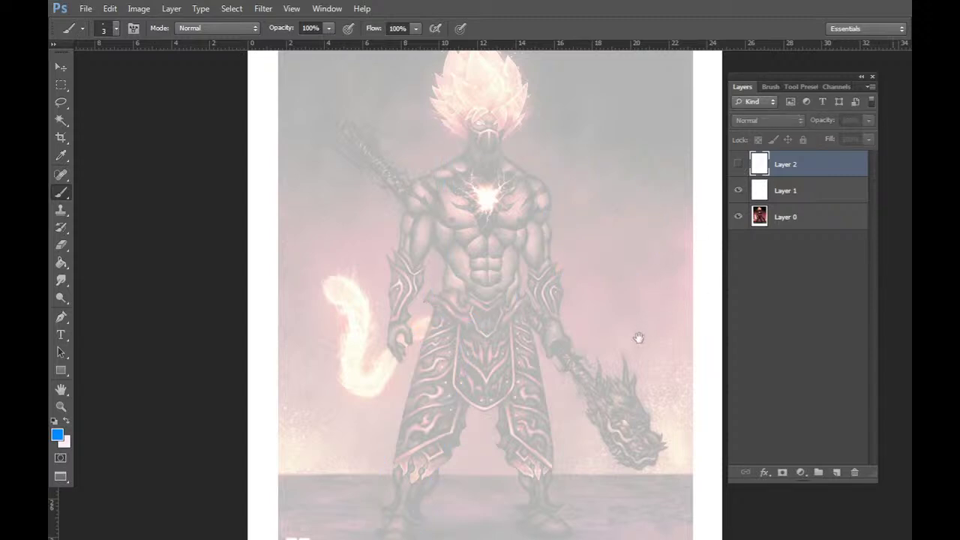
{"action": "left_click_drag", "start_coordinate": [638, 337], "coordinate": [644, 300]}
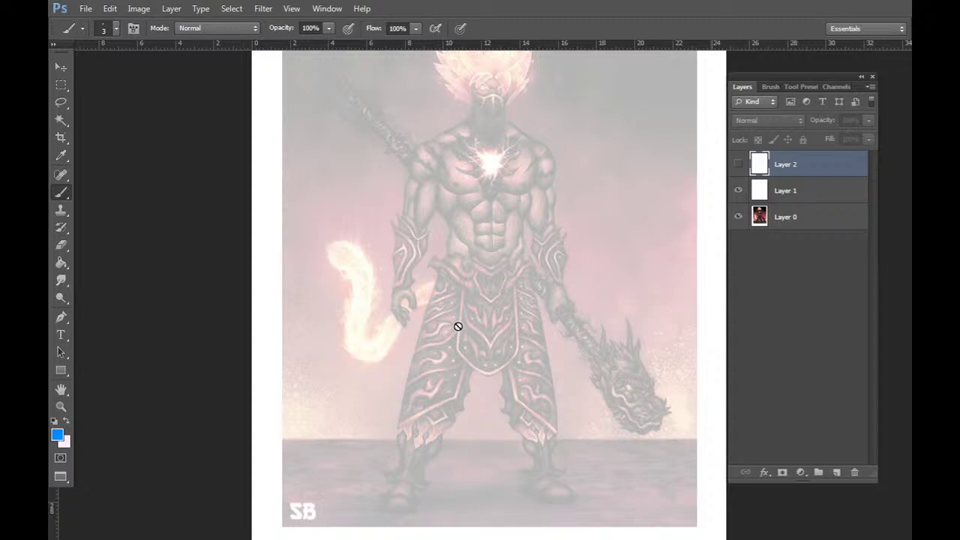
{"action": "left_click", "coordinate": [801, 189]}
{"action": "left_click", "coordinate": [805, 167]}
{"action": "left_click_drag", "start_coordinate": [650, 318], "coordinate": [645, 346]}
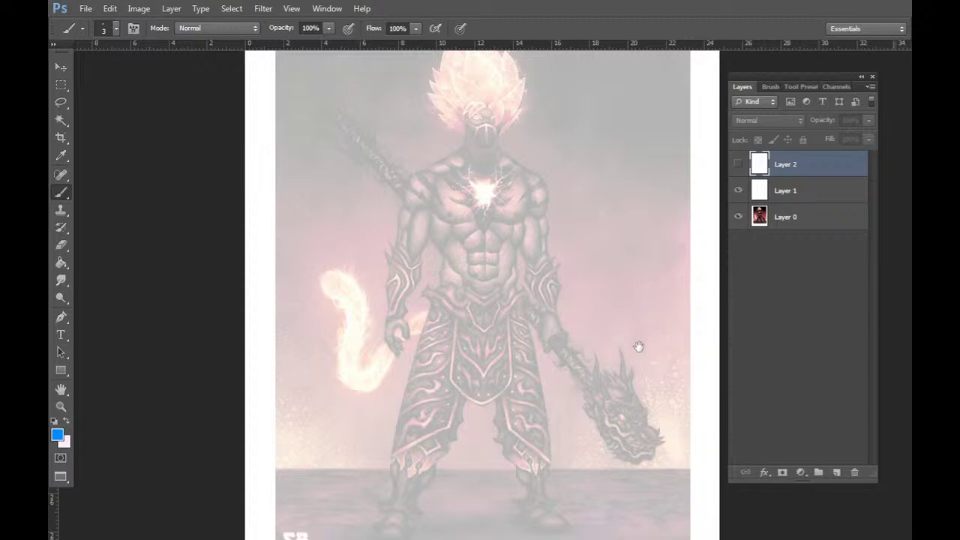
{"action": "left_click_drag", "start_coordinate": [635, 347], "coordinate": [632, 326]}
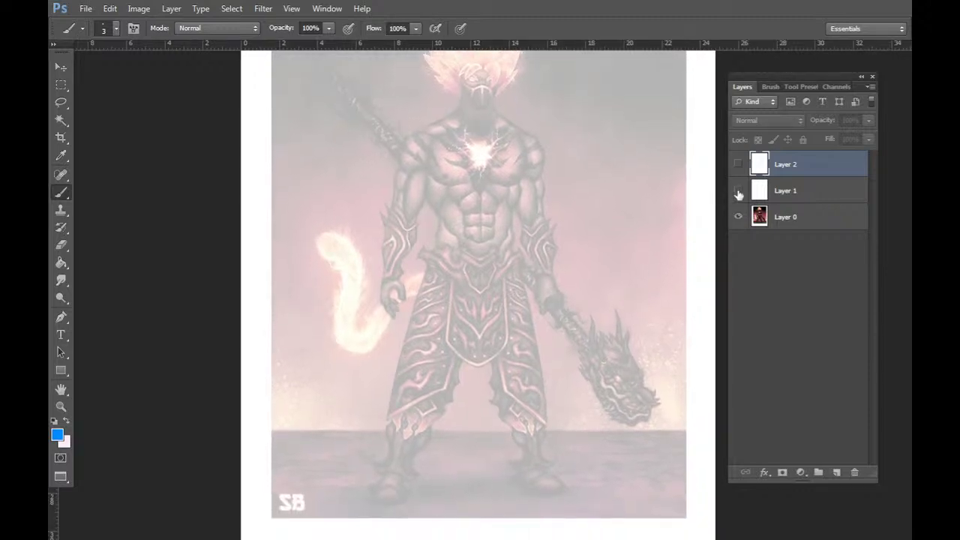
{"action": "left_click", "coordinate": [738, 190]}
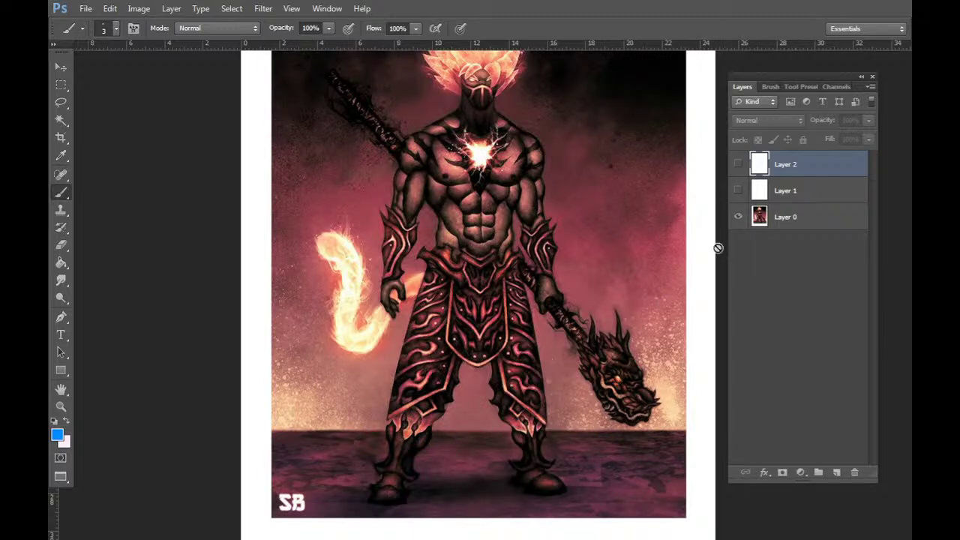
{"action": "left_click", "coordinate": [739, 191]}
{"action": "left_click", "coordinate": [737, 193]}
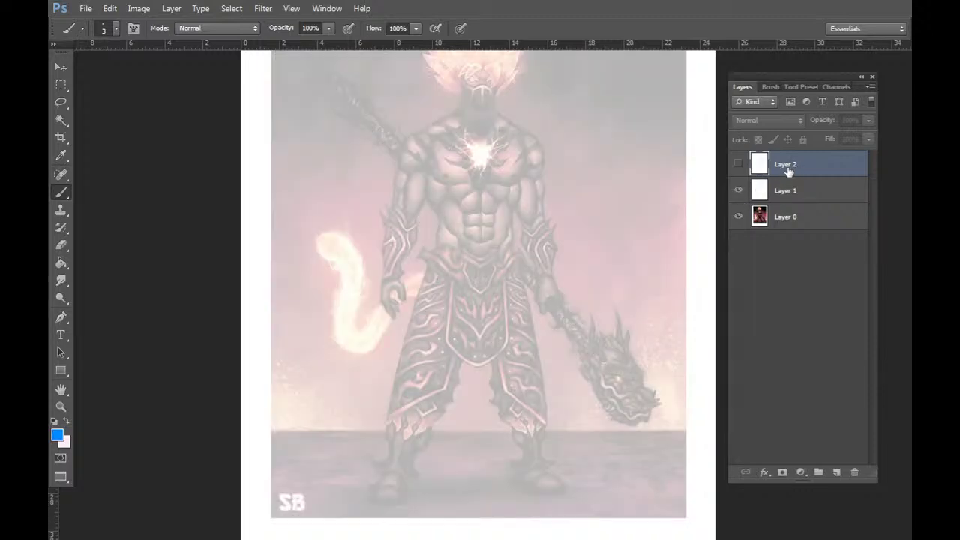
Delete the sketch Layer 2 and create a new empty layer above Layer 1.
{"action": "left_click", "coordinate": [738, 166]}
{"action": "left_click", "coordinate": [854, 473]}
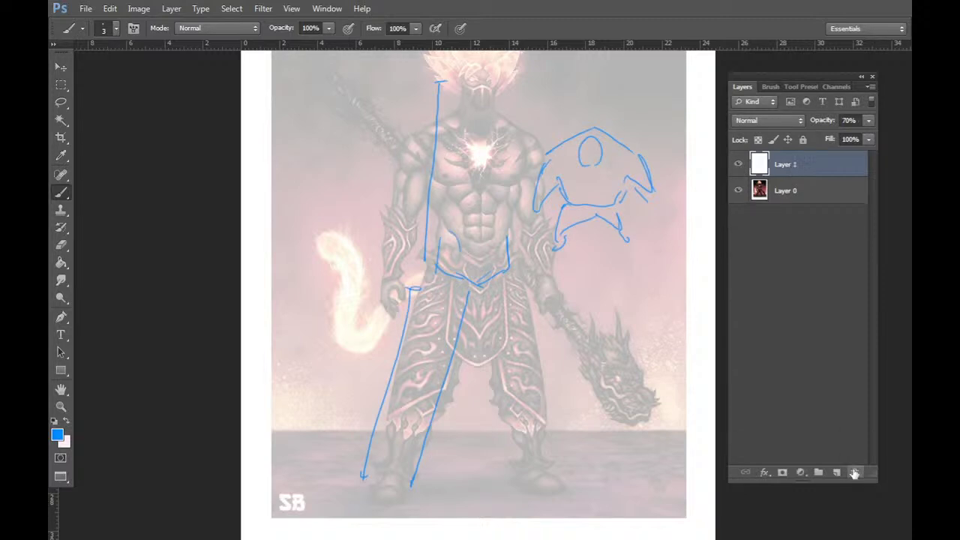
{"action": "key", "text": "ctrl+shift+n"}
{"action": "key", "text": "Return"}
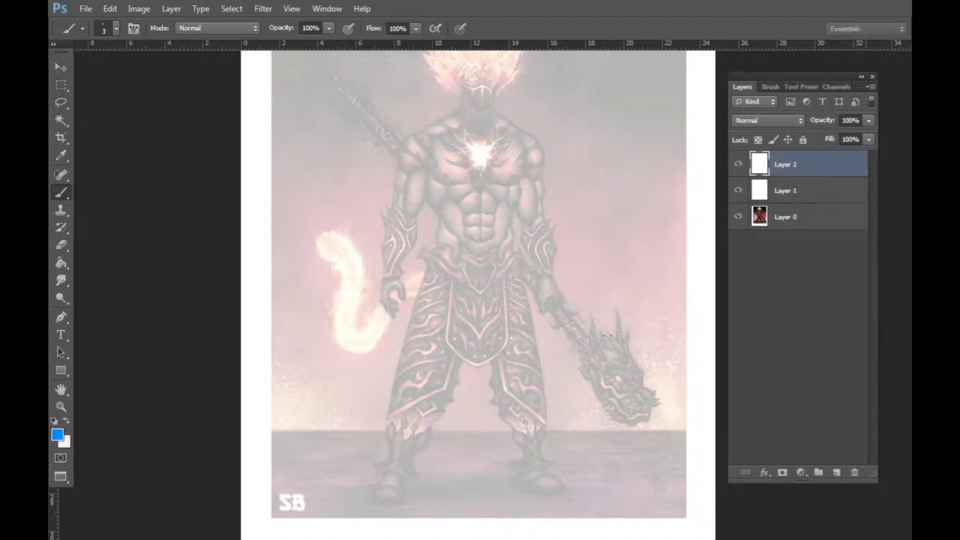
Sketch the character's ribcage, vertical centre line, waist and pelvis over his torso.
{"action": "mouse_move", "coordinate": [422, 169]}
{"action": "left_mouse_down"}
{"action": "mouse_move", "coordinate": [432, 198]}
{"action": "mouse_move", "coordinate": [491, 214]}
{"action": "mouse_move", "coordinate": [507, 186]}
{"action": "left_mouse_up"}
{"action": "left_click_drag", "start_coordinate": [481, 133], "coordinate": [485, 240]}
{"action": "mouse_move", "coordinate": [444, 216]}
{"action": "left_mouse_down"}
{"action": "mouse_move", "coordinate": [445, 244]}
{"action": "mouse_move", "coordinate": [504, 241]}
{"action": "left_mouse_up"}
{"action": "mouse_move", "coordinate": [443, 237]}
{"action": "left_mouse_down"}
{"action": "mouse_move", "coordinate": [472, 279]}
{"action": "mouse_move", "coordinate": [513, 274]}
{"action": "left_mouse_up"}
{"action": "left_click_drag", "start_coordinate": [515, 235], "coordinate": [516, 270]}
Draw both leg lines from the pelvis to feet placed below the painted ones, and mark the extra length beside each foot.
{"action": "left_click_drag", "start_coordinate": [433, 265], "coordinate": [422, 364]}
{"action": "left_click_drag", "start_coordinate": [516, 278], "coordinate": [520, 370]}
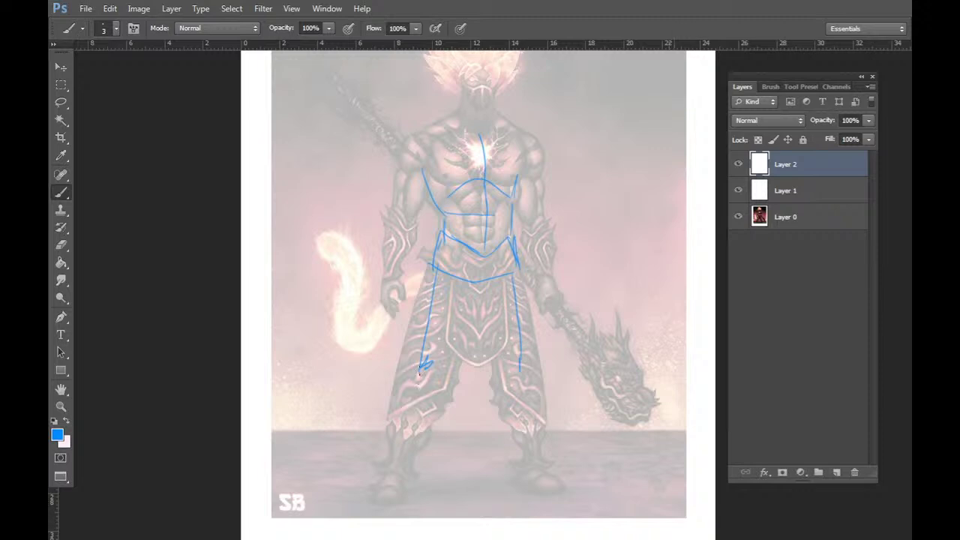
{"action": "mouse_move", "coordinate": [421, 369]}
{"action": "left_mouse_down"}
{"action": "mouse_move", "coordinate": [396, 508]}
{"action": "mouse_move", "coordinate": [378, 536]}
{"action": "mouse_move", "coordinate": [396, 518]}
{"action": "left_mouse_up"}
{"action": "mouse_move", "coordinate": [520, 375]}
{"action": "left_mouse_down"}
{"action": "mouse_move", "coordinate": [518, 501]}
{"action": "mouse_move", "coordinate": [536, 531]}
{"action": "left_mouse_up"}
{"action": "left_click_drag", "start_coordinate": [591, 340], "coordinate": [599, 299]}
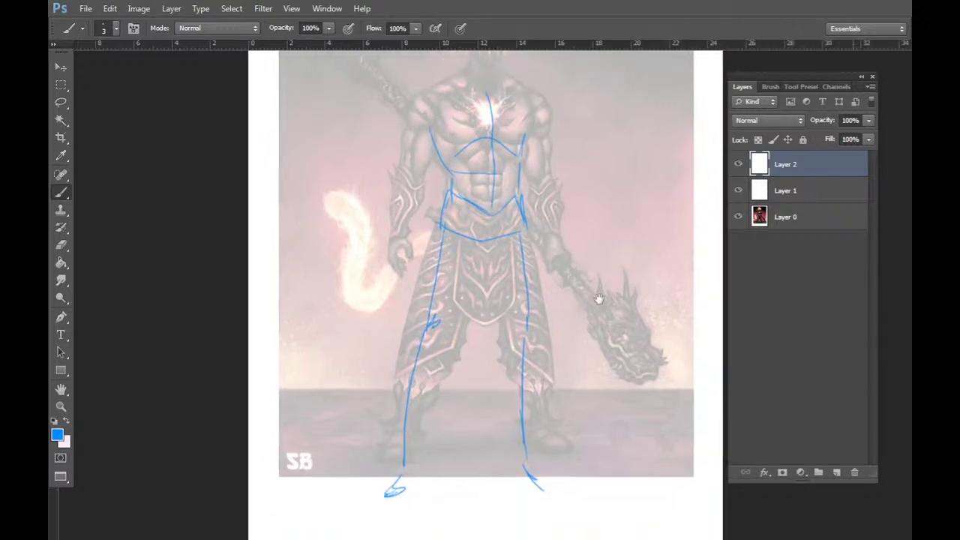
{"action": "left_click_drag", "start_coordinate": [373, 482], "coordinate": [367, 492]}
{"action": "left_click_drag", "start_coordinate": [555, 447], "coordinate": [561, 488]}
{"action": "left_click_drag", "start_coordinate": [591, 309], "coordinate": [581, 354]}
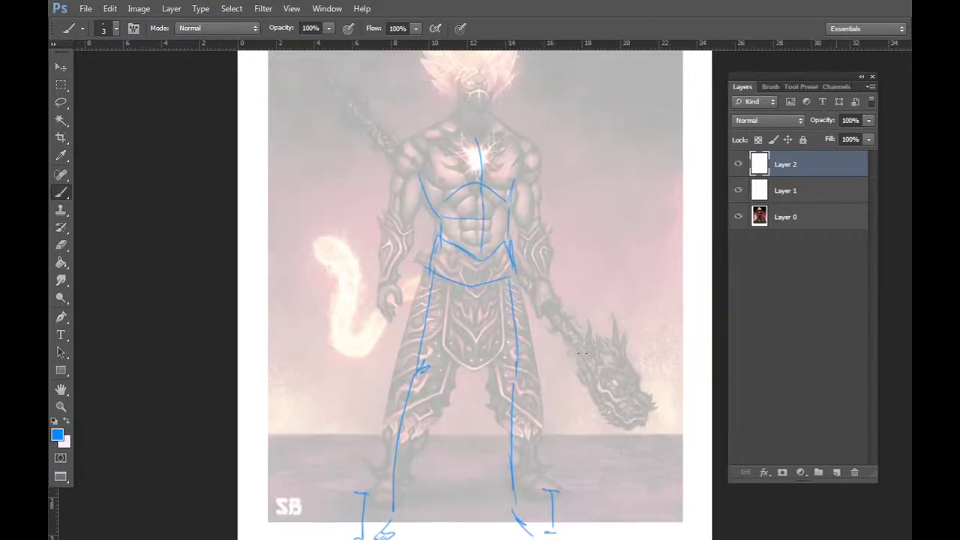
Hide the proportion sketch on Layer 2 and create a new empty layer above it.
{"action": "left_click", "coordinate": [739, 165]}
{"action": "key", "text": "ctrl+shift+n"}
{"action": "key", "text": "Return"}
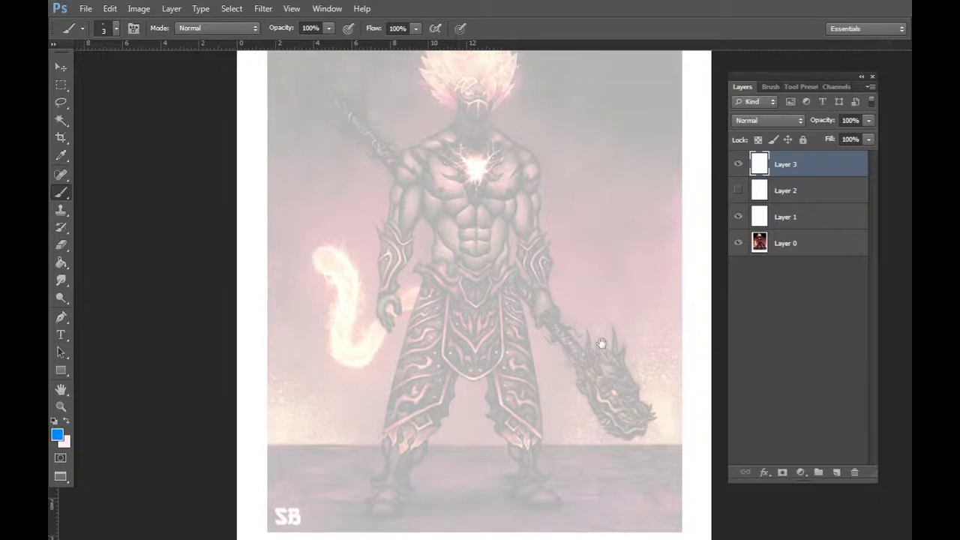
{"action": "left_click_drag", "start_coordinate": [481, 126], "coordinate": [477, 474]}
{"action": "key", "text": "ctrl+z"}
{"action": "left_click_drag", "start_coordinate": [473, 91], "coordinate": [461, 534]}
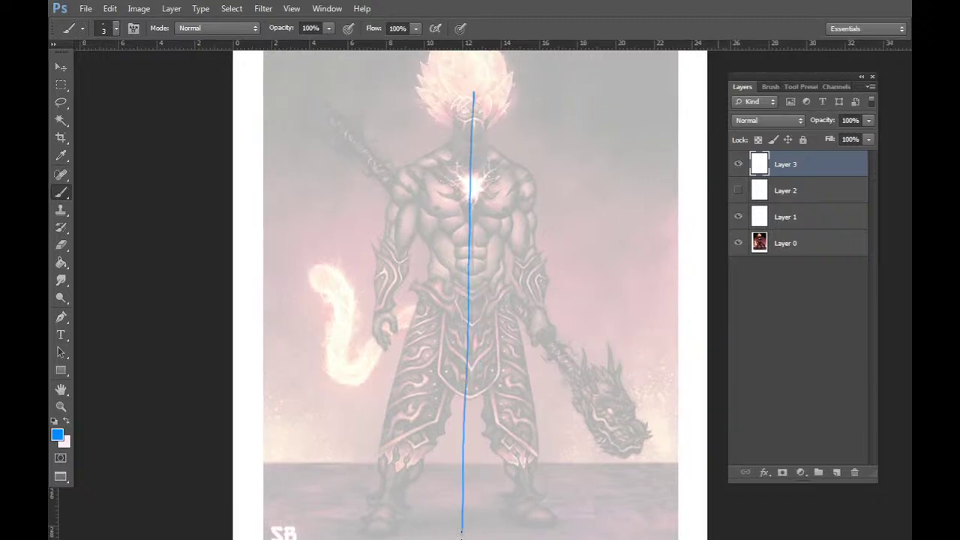
{"action": "key", "text": "ctrl+z"}
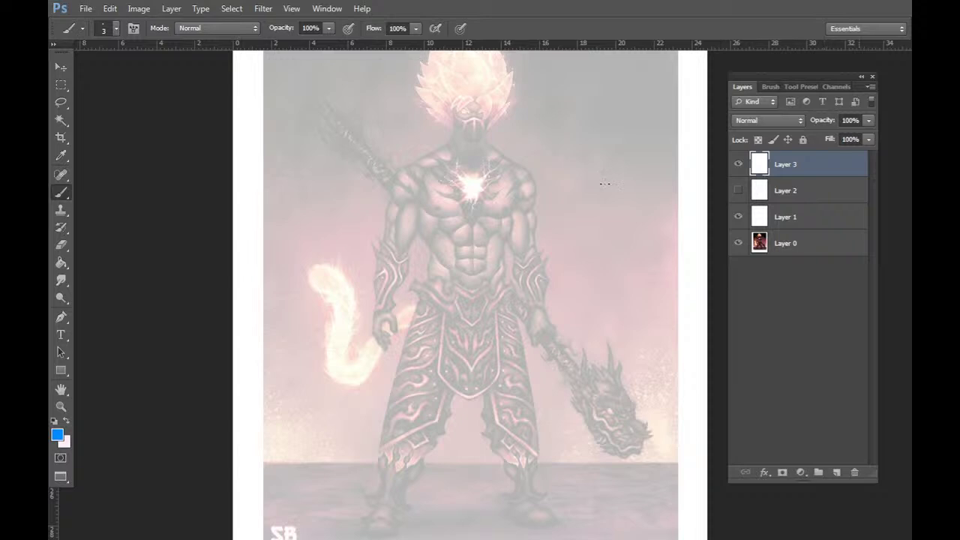
Sketch a small forward-leaning figure beside the character's chest, with a round head, arms and straight vertical legs.
{"action": "mouse_move", "coordinate": [598, 160]}
{"action": "left_mouse_down"}
{"action": "mouse_move", "coordinate": [567, 204]}
{"action": "mouse_move", "coordinate": [644, 192]}
{"action": "left_mouse_up"}
{"action": "mouse_move", "coordinate": [649, 139]}
{"action": "left_mouse_down"}
{"action": "mouse_move", "coordinate": [624, 165]}
{"action": "mouse_move", "coordinate": [596, 276]}
{"action": "left_mouse_up"}
{"action": "left_click_drag", "start_coordinate": [600, 166], "coordinate": [602, 288]}
{"action": "mouse_move", "coordinate": [592, 287]}
{"action": "left_mouse_down"}
{"action": "mouse_move", "coordinate": [580, 288]}
{"action": "mouse_move", "coordinate": [603, 283]}
{"action": "left_mouse_up"}
{"action": "left_click_drag", "start_coordinate": [600, 158], "coordinate": [602, 287]}
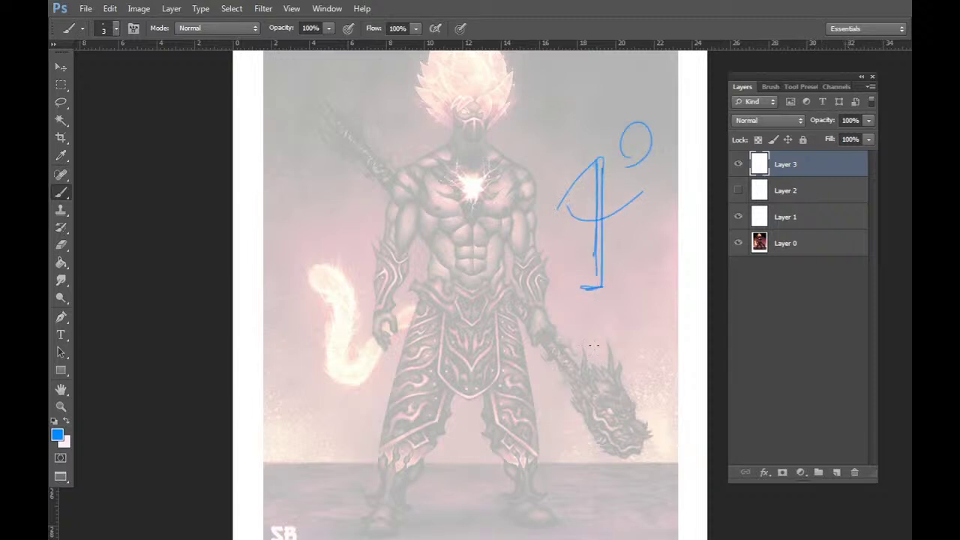
Add a ground line beneath the small figure, erase its straight legs and redraw them bent at the knee.
{"action": "mouse_move", "coordinate": [524, 290]}
{"action": "left_mouse_down"}
{"action": "mouse_move", "coordinate": [646, 293]}
{"action": "mouse_move", "coordinate": [596, 174]}
{"action": "mouse_move", "coordinate": [609, 239]}
{"action": "mouse_move", "coordinate": [598, 288]}
{"action": "left_mouse_up"}
{"action": "key", "text": "e"}
{"action": "key", "text": "b"}
{"action": "mouse_move", "coordinate": [592, 156]}
{"action": "left_mouse_down"}
{"action": "mouse_move", "coordinate": [603, 160]}
{"action": "mouse_move", "coordinate": [616, 239]}
{"action": "mouse_move", "coordinate": [600, 282]}
{"action": "left_mouse_up"}
{"action": "mouse_move", "coordinate": [606, 219]}
{"action": "left_mouse_down"}
{"action": "mouse_move", "coordinate": [597, 283]}
{"action": "mouse_move", "coordinate": [583, 289]}
{"action": "mouse_move", "coordinate": [602, 293]}
{"action": "left_mouse_up"}
{"action": "mouse_move", "coordinate": [591, 159]}
{"action": "left_mouse_down"}
{"action": "mouse_move", "coordinate": [627, 161]}
{"action": "mouse_move", "coordinate": [618, 217]}
{"action": "left_mouse_up"}
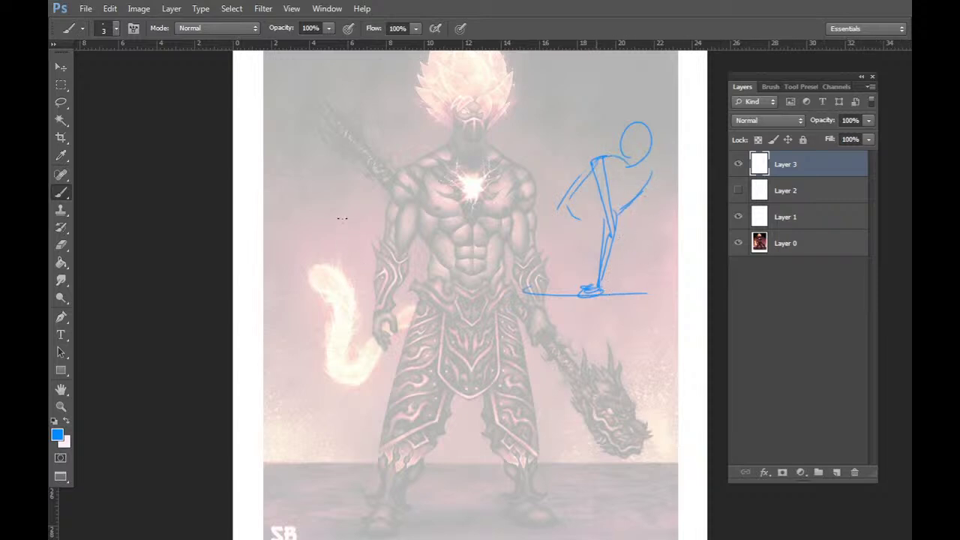
Sketch the pelvis and one torso side of a larger standing figure over the character's flaming tail.
{"action": "mouse_move", "coordinate": [341, 218]}
{"action": "left_mouse_down"}
{"action": "mouse_move", "coordinate": [328, 282]}
{"action": "mouse_move", "coordinate": [397, 241]}
{"action": "left_mouse_up"}
{"action": "left_click_drag", "start_coordinate": [350, 150], "coordinate": [364, 204]}
{"action": "mouse_move", "coordinate": [351, 259]}
{"action": "left_mouse_down"}
{"action": "mouse_move", "coordinate": [327, 431]}
{"action": "mouse_move", "coordinate": [317, 484]}
{"action": "left_mouse_up"}
{"action": "left_click_drag", "start_coordinate": [302, 490], "coordinate": [332, 485]}
{"action": "left_click_drag", "start_coordinate": [395, 242], "coordinate": [373, 469]}
{"action": "left_click_drag", "start_coordinate": [363, 476], "coordinate": [381, 468]}
{"action": "key", "text": "ctrl+alt+z"}
{"action": "key", "text": "ctrl+alt+z"}
{"action": "key", "text": "ctrl+alt+z"}
{"action": "key", "text": "ctrl+alt+z"}
{"action": "left_click_drag", "start_coordinate": [342, 254], "coordinate": [347, 327]}
{"action": "key", "text": "ctrl+alt+z"}
Draw bent gesture lines for both legs of the standing figure, and flesh out the outer leg with knee, calf and foot.
{"action": "mouse_move", "coordinate": [361, 257]}
{"action": "left_mouse_down"}
{"action": "mouse_move", "coordinate": [316, 365]}
{"action": "mouse_move", "coordinate": [341, 453]}
{"action": "left_mouse_up"}
{"action": "mouse_move", "coordinate": [396, 252]}
{"action": "left_mouse_down"}
{"action": "mouse_move", "coordinate": [381, 429]}
{"action": "mouse_move", "coordinate": [390, 456]}
{"action": "left_mouse_up"}
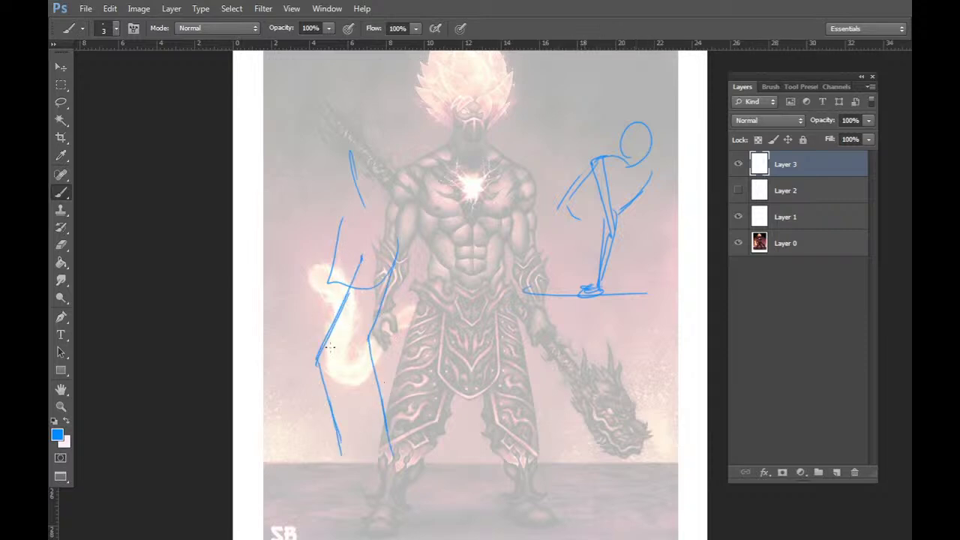
{"action": "mouse_move", "coordinate": [335, 339]}
{"action": "left_mouse_down"}
{"action": "mouse_move", "coordinate": [361, 274]}
{"action": "mouse_move", "coordinate": [321, 327]}
{"action": "mouse_move", "coordinate": [334, 228]}
{"action": "mouse_move", "coordinate": [310, 390]}
{"action": "mouse_move", "coordinate": [333, 357]}
{"action": "mouse_move", "coordinate": [339, 423]}
{"action": "left_mouse_up"}
{"action": "mouse_move", "coordinate": [306, 380]}
{"action": "left_mouse_down"}
{"action": "mouse_move", "coordinate": [324, 465]}
{"action": "mouse_move", "coordinate": [343, 435]}
{"action": "mouse_move", "coordinate": [335, 416]}
{"action": "mouse_move", "coordinate": [328, 447]}
{"action": "mouse_move", "coordinate": [363, 488]}
{"action": "left_mouse_up"}
{"action": "left_click_drag", "start_coordinate": [334, 459], "coordinate": [345, 476]}
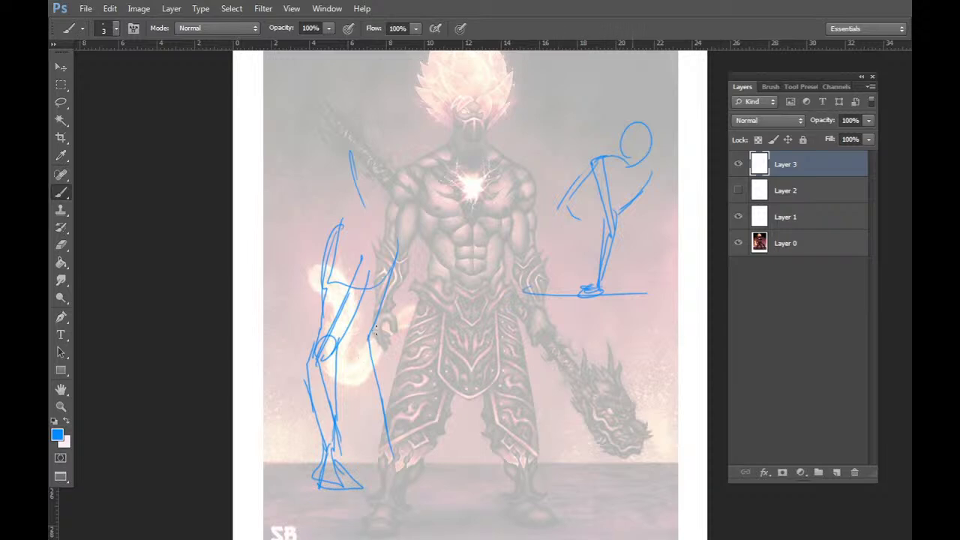
Flesh out the standing figure's second leg, nearer the character, with thigh, knee, calf and foot.
{"action": "left_click_drag", "start_coordinate": [387, 315], "coordinate": [370, 363]}
{"action": "left_click_drag", "start_coordinate": [397, 252], "coordinate": [380, 330]}
{"action": "mouse_move", "coordinate": [351, 300]}
{"action": "left_mouse_down"}
{"action": "mouse_move", "coordinate": [357, 360]}
{"action": "mouse_move", "coordinate": [376, 435]}
{"action": "left_mouse_up"}
{"action": "mouse_move", "coordinate": [382, 344]}
{"action": "left_mouse_down"}
{"action": "mouse_move", "coordinate": [394, 441]}
{"action": "mouse_move", "coordinate": [420, 461]}
{"action": "left_mouse_up"}
Sketch the standing figure's torso sides, oval head, neck, shoulders and upper arm above the pelvis.
{"action": "mouse_move", "coordinate": [339, 334]}
{"action": "left_mouse_down"}
{"action": "mouse_move", "coordinate": [390, 219]}
{"action": "mouse_move", "coordinate": [318, 172]}
{"action": "left_mouse_up"}
{"action": "mouse_move", "coordinate": [389, 228]}
{"action": "left_mouse_down"}
{"action": "mouse_move", "coordinate": [373, 182]}
{"action": "mouse_move", "coordinate": [399, 173]}
{"action": "mouse_move", "coordinate": [362, 196]}
{"action": "left_mouse_up"}
{"action": "mouse_move", "coordinate": [330, 134]}
{"action": "left_mouse_down"}
{"action": "mouse_move", "coordinate": [363, 139]}
{"action": "mouse_move", "coordinate": [344, 135]}
{"action": "mouse_move", "coordinate": [335, 84]}
{"action": "left_mouse_up"}
{"action": "left_click_drag", "start_coordinate": [327, 120], "coordinate": [295, 213]}
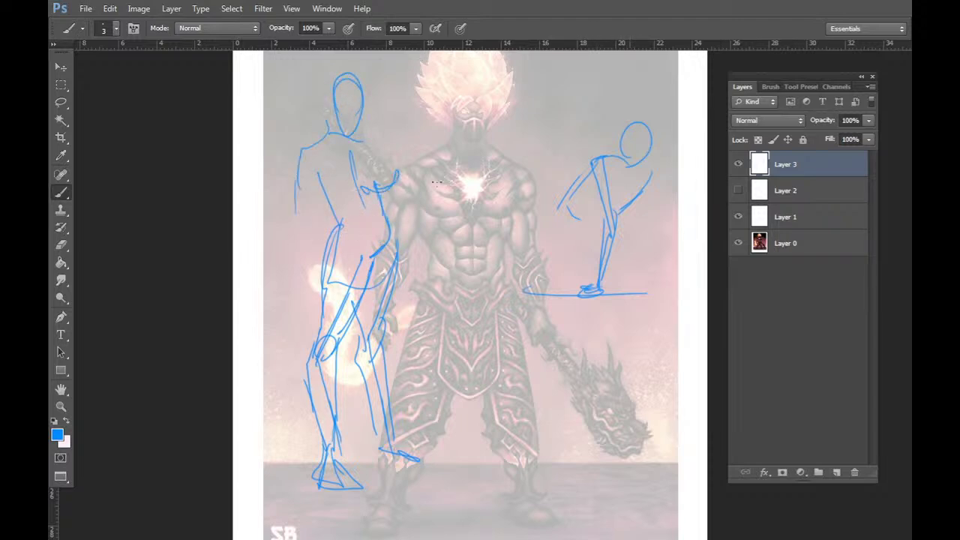
Delete the layer holding the two side figures and add a new empty layer above Layer 2.
{"action": "mouse_move", "coordinate": [832, 173]}
{"action": "left_mouse_down"}
{"action": "mouse_move", "coordinate": [827, 290]}
{"action": "mouse_move", "coordinate": [854, 472]}
{"action": "left_mouse_up"}
{"action": "key", "text": "ctrl+shift+n"}
{"action": "key", "text": "Return"}
Draw a curved centre line from the character's upper chest to the belt, and contour both sides of the torso.
{"action": "left_click_drag", "start_coordinate": [580, 388], "coordinate": [565, 369]}
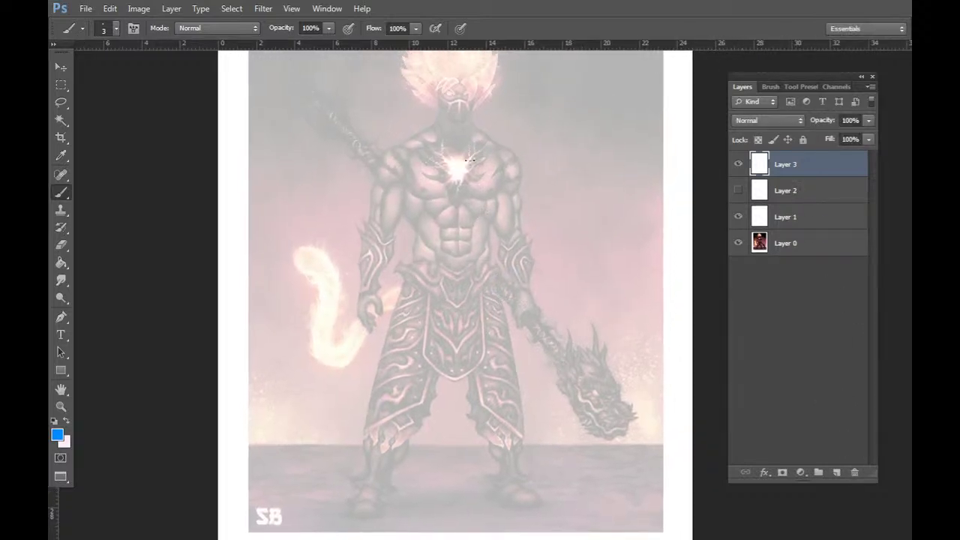
{"action": "left_click_drag", "start_coordinate": [459, 136], "coordinate": [463, 324]}
{"action": "key", "text": "ctrl+z"}
{"action": "left_click_drag", "start_coordinate": [459, 154], "coordinate": [463, 190]}
{"action": "left_click_drag", "start_coordinate": [458, 144], "coordinate": [456, 287]}
{"action": "key", "text": "ctrl+z"}
{"action": "left_click_drag", "start_coordinate": [462, 199], "coordinate": [466, 283]}
{"action": "left_click_drag", "start_coordinate": [400, 203], "coordinate": [423, 258]}
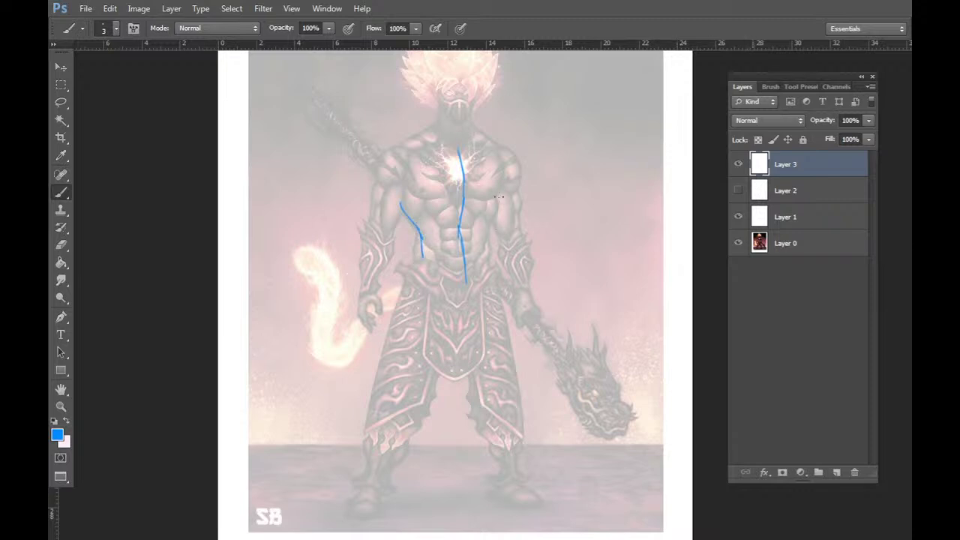
{"action": "left_click_drag", "start_coordinate": [498, 197], "coordinate": [496, 264]}
Sketch the rib-cage arch and abdominal muscle blocks around the centre line, and compare them with the illustration by toggling Layer 3.
{"action": "mouse_move", "coordinate": [426, 224]}
{"action": "left_mouse_down"}
{"action": "mouse_move", "coordinate": [484, 210]}
{"action": "mouse_move", "coordinate": [492, 222]}
{"action": "mouse_move", "coordinate": [463, 226]}
{"action": "mouse_move", "coordinate": [466, 273]}
{"action": "left_mouse_up"}
{"action": "key", "text": "e"}
{"action": "key", "text": "b"}
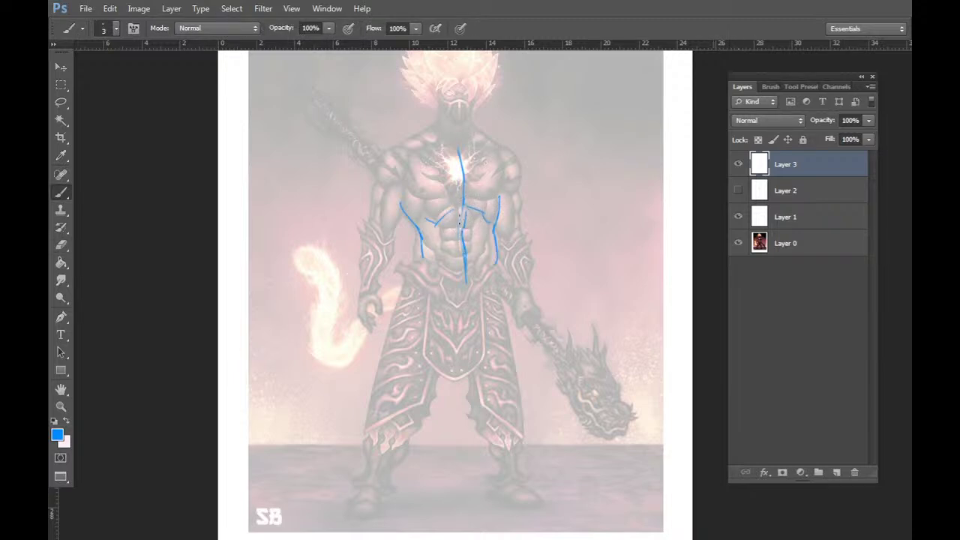
{"action": "mouse_move", "coordinate": [462, 226]}
{"action": "left_mouse_down"}
{"action": "mouse_move", "coordinate": [444, 232]}
{"action": "mouse_move", "coordinate": [476, 233]}
{"action": "mouse_move", "coordinate": [451, 252]}
{"action": "mouse_move", "coordinate": [472, 249]}
{"action": "mouse_move", "coordinate": [482, 223]}
{"action": "mouse_move", "coordinate": [448, 232]}
{"action": "mouse_move", "coordinate": [470, 251]}
{"action": "mouse_move", "coordinate": [465, 276]}
{"action": "mouse_move", "coordinate": [448, 270]}
{"action": "mouse_move", "coordinate": [463, 271]}
{"action": "left_mouse_up"}
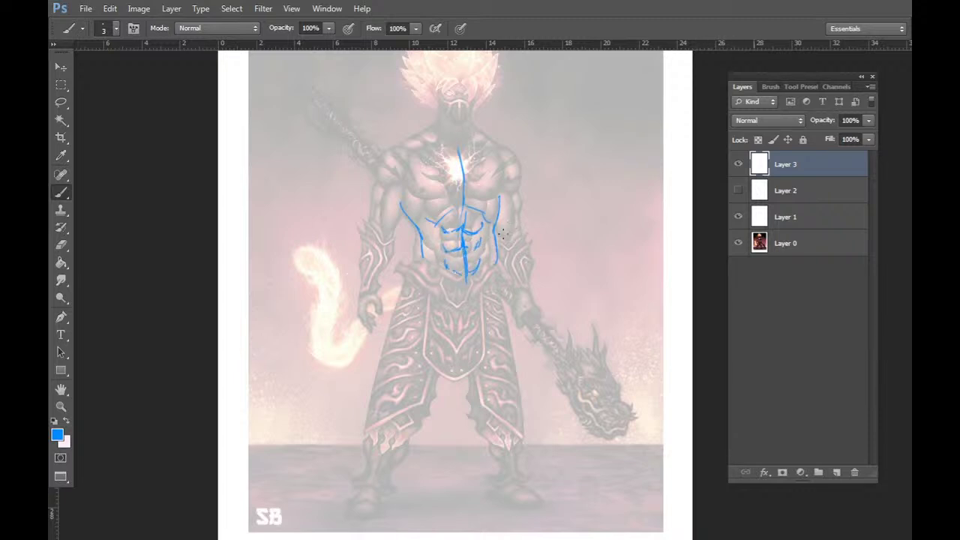
{"action": "left_click", "coordinate": [738, 164]}
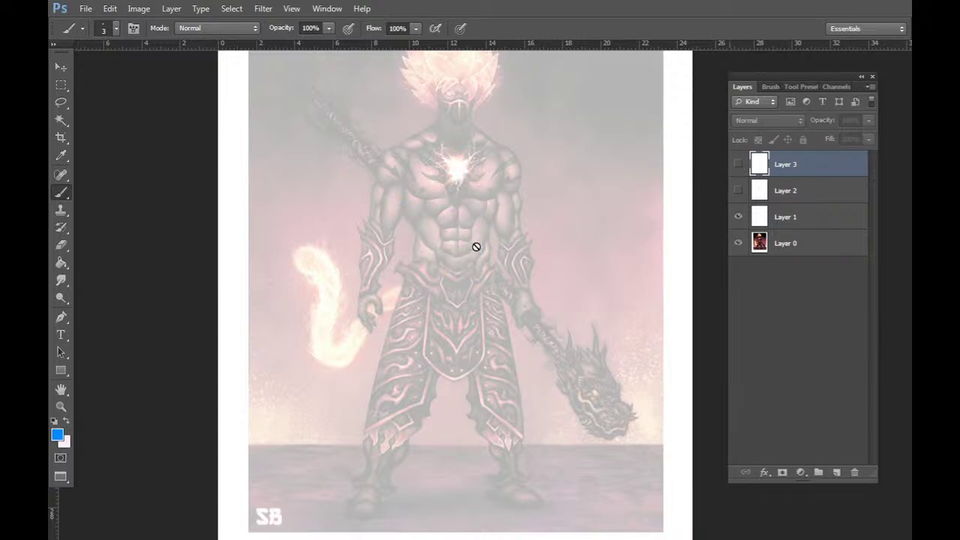
{"action": "left_click", "coordinate": [738, 164]}
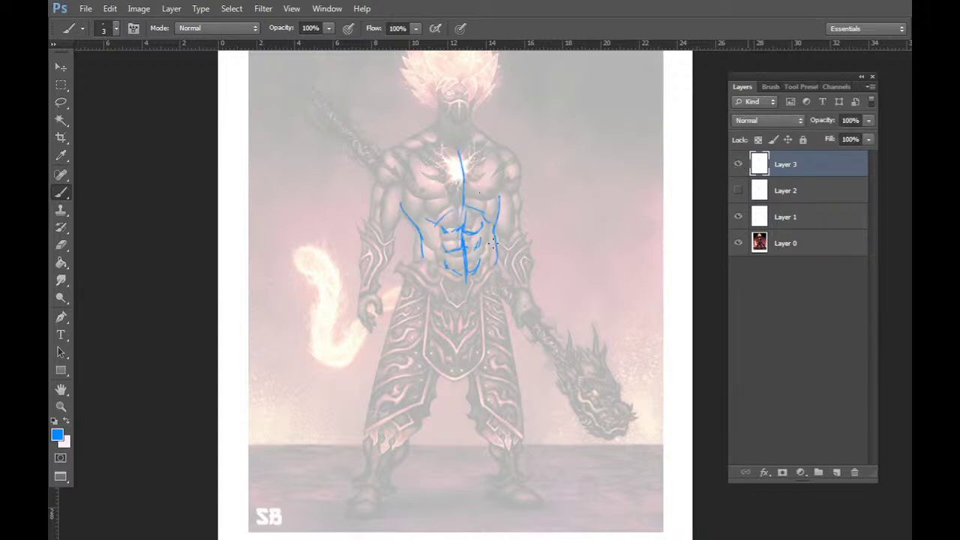
Rework the lower waist contours with oblique muscle lines on both sides, and set the eraser size to 25 px.
{"action": "key", "text": "e"}
{"action": "key", "text": "b"}
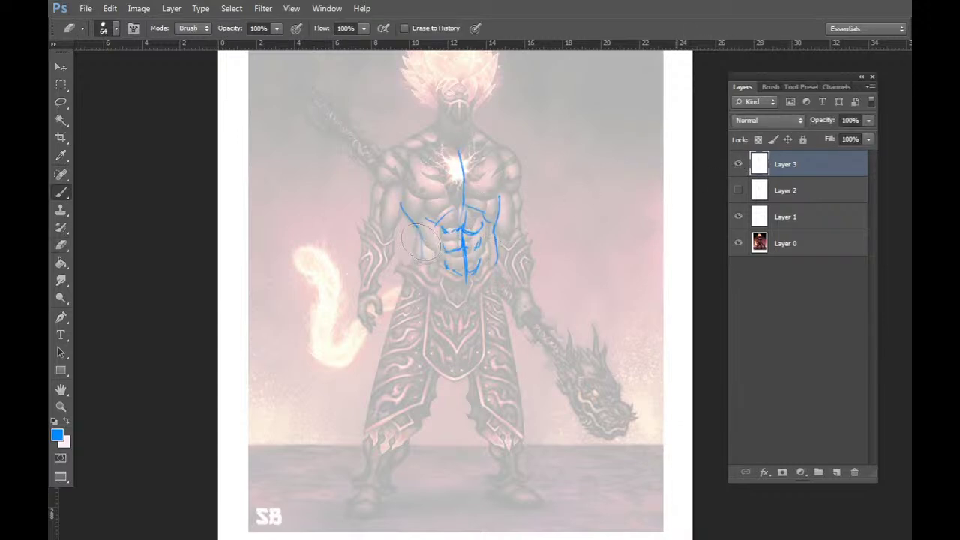
{"action": "left_click_drag", "start_coordinate": [422, 238], "coordinate": [420, 262]}
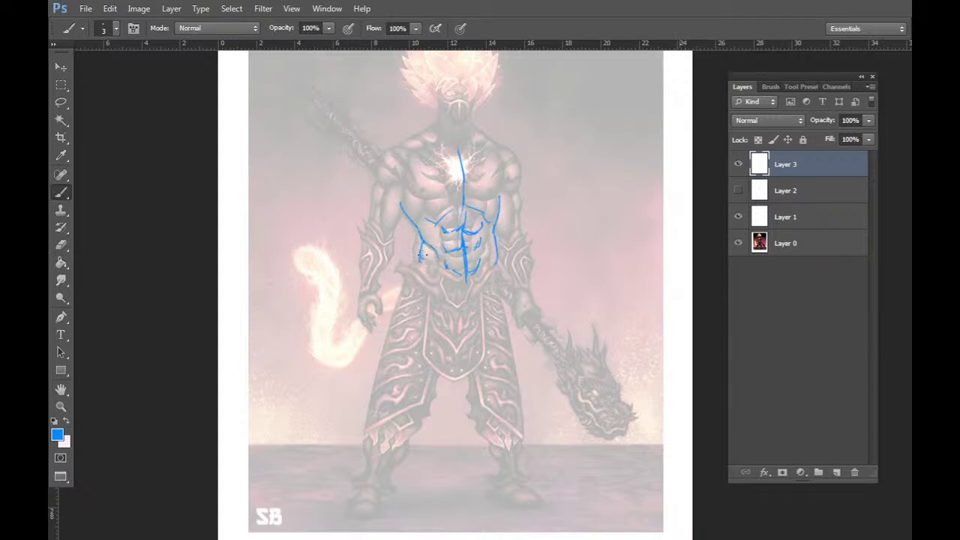
{"action": "key", "text": "e"}
{"action": "key", "text": "b"}
{"action": "right_click", "coordinate": [510, 224]}
{"action": "left_click", "coordinate": [552, 263]}
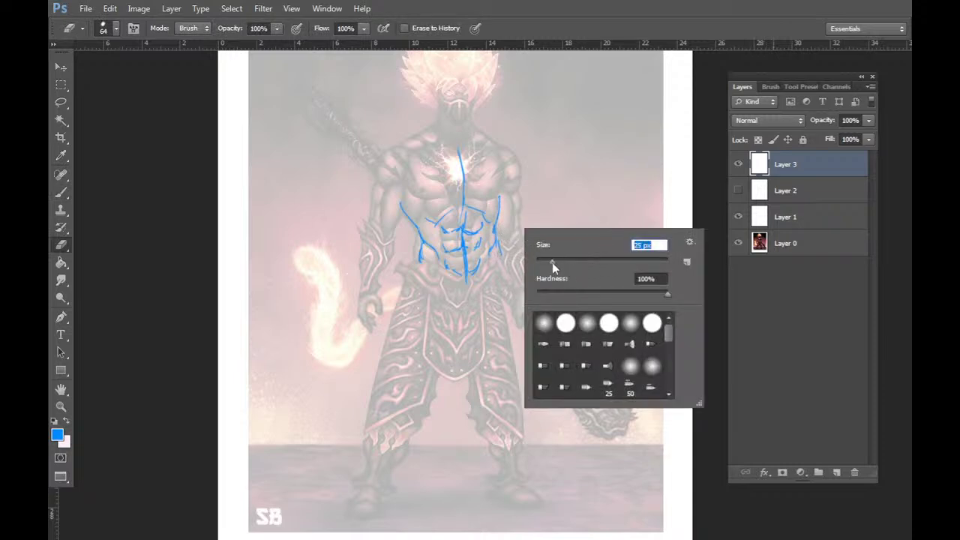
{"action": "left_click", "coordinate": [670, 167]}
{"action": "key", "text": "b"}
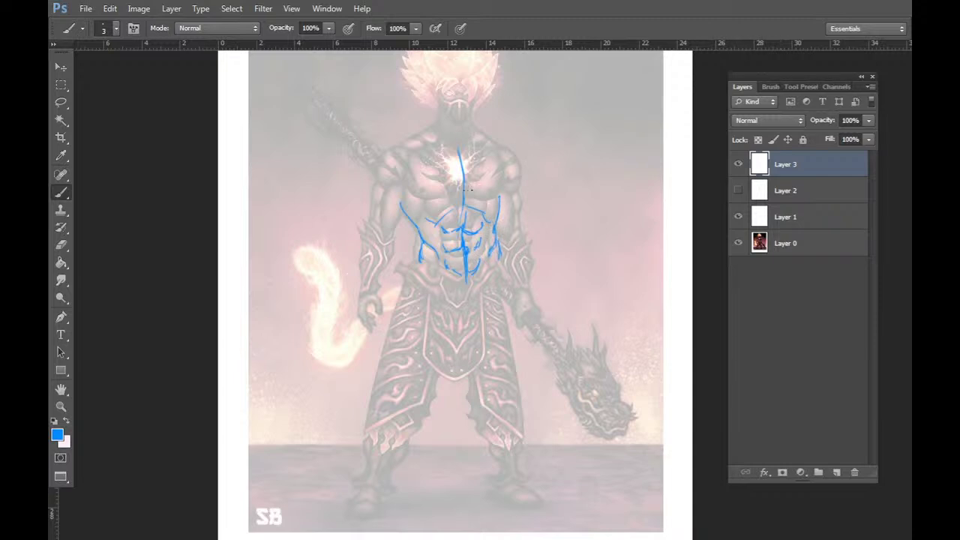
Redraw the chest part of the centre line with a stronger curve, and add a loose stroke beside the club-side arm.
{"action": "key", "text": "e"}
{"action": "mouse_move", "coordinate": [466, 190]}
{"action": "left_mouse_down"}
{"action": "mouse_move", "coordinate": [461, 161]}
{"action": "mouse_move", "coordinate": [467, 184]}
{"action": "left_mouse_up"}
{"action": "key", "text": "b"}
{"action": "left_click_drag", "start_coordinate": [535, 156], "coordinate": [520, 216]}
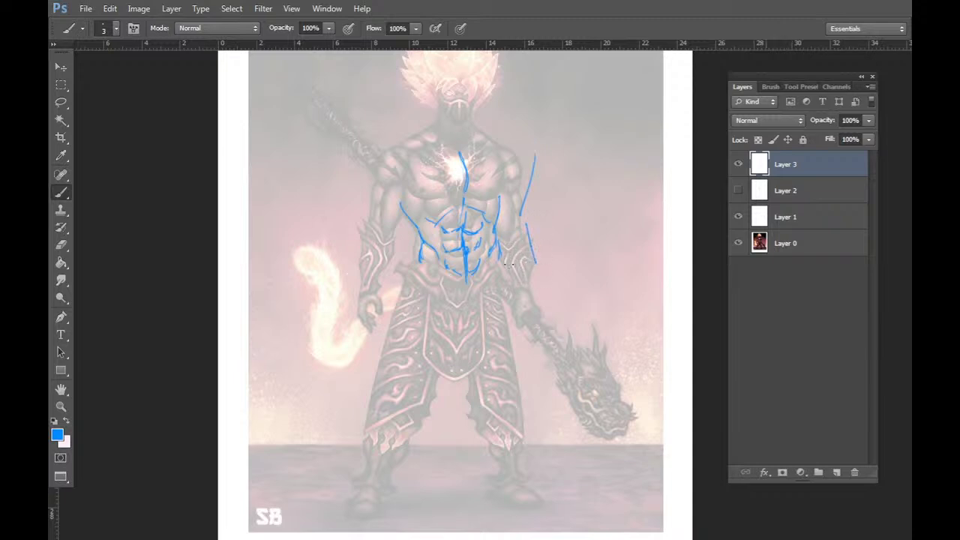
Sketch the pelvis below the waist as an angular hip outline with inner groin lines meeting at the crotch.
{"action": "mouse_move", "coordinate": [417, 264]}
{"action": "left_mouse_down"}
{"action": "mouse_move", "coordinate": [414, 294]}
{"action": "mouse_move", "coordinate": [472, 308]}
{"action": "mouse_move", "coordinate": [502, 273]}
{"action": "left_mouse_up"}
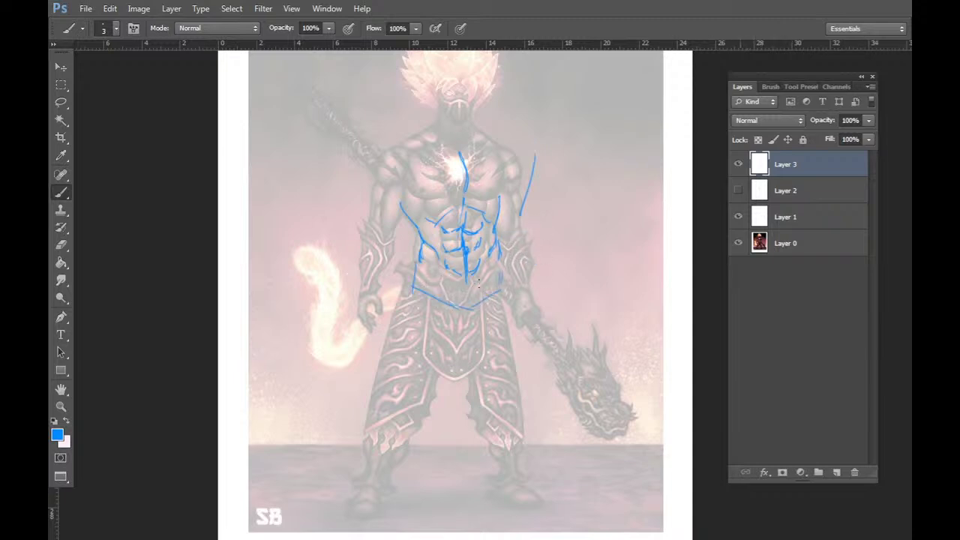
{"action": "mouse_move", "coordinate": [416, 277]}
{"action": "left_mouse_down"}
{"action": "mouse_move", "coordinate": [471, 306]}
{"action": "mouse_move", "coordinate": [505, 281]}
{"action": "left_mouse_up"}
{"action": "mouse_move", "coordinate": [442, 267]}
{"action": "left_mouse_down"}
{"action": "mouse_move", "coordinate": [486, 289]}
{"action": "mouse_move", "coordinate": [500, 258]}
{"action": "left_mouse_up"}
{"action": "left_click_drag", "start_coordinate": [488, 312], "coordinate": [492, 267]}
{"action": "mouse_move", "coordinate": [423, 213]}
{"action": "left_mouse_down"}
{"action": "mouse_move", "coordinate": [424, 298]}
{"action": "mouse_move", "coordinate": [373, 482]}
{"action": "left_mouse_up"}
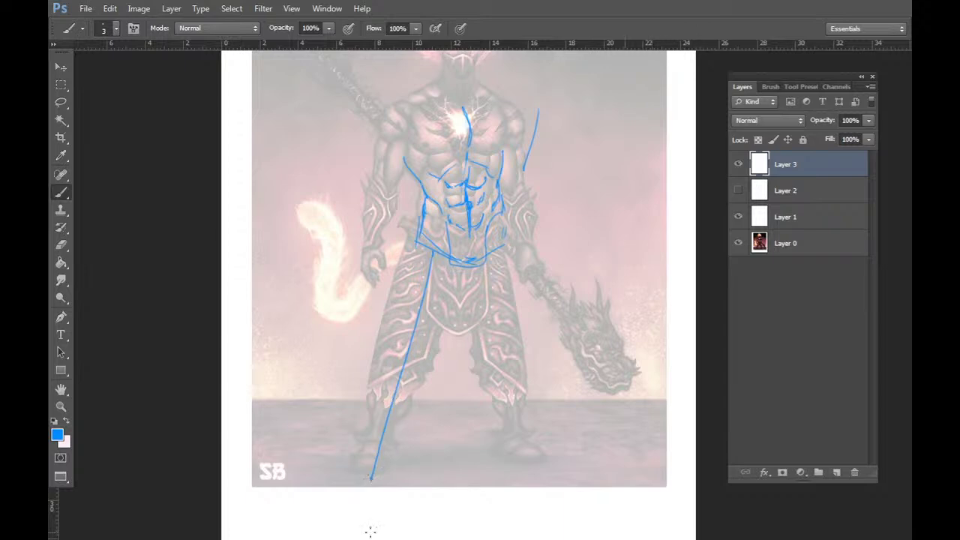
{"action": "key", "text": "ctrl+z"}
{"action": "left_click_drag", "start_coordinate": [430, 259], "coordinate": [371, 494]}
{"action": "key", "text": "ctrl+z"}
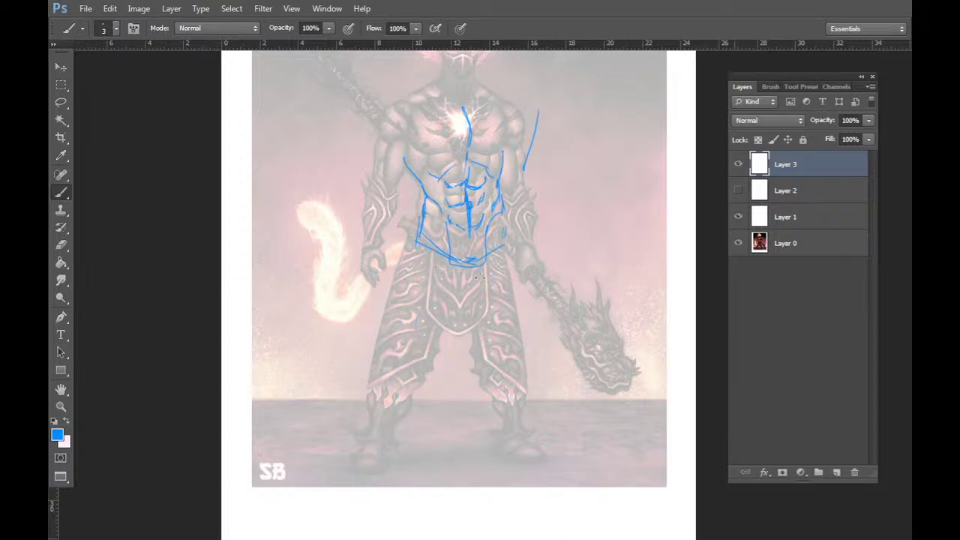
Draw the flaming-tail-side leg from the pelvis past the illustration's lower edge, with thigh, knee, calf and front-facing foot.
{"action": "left_click_drag", "start_coordinate": [456, 272], "coordinate": [402, 395]}
{"action": "mouse_move", "coordinate": [461, 266]}
{"action": "left_mouse_down"}
{"action": "mouse_move", "coordinate": [405, 389]}
{"action": "mouse_move", "coordinate": [372, 513]}
{"action": "left_mouse_up"}
{"action": "mouse_move", "coordinate": [420, 250]}
{"action": "left_mouse_down"}
{"action": "mouse_move", "coordinate": [398, 364]}
{"action": "mouse_move", "coordinate": [414, 379]}
{"action": "mouse_move", "coordinate": [462, 284]}
{"action": "left_mouse_up"}
{"action": "mouse_move", "coordinate": [397, 356]}
{"action": "left_mouse_down"}
{"action": "mouse_move", "coordinate": [373, 396]}
{"action": "mouse_move", "coordinate": [374, 472]}
{"action": "mouse_move", "coordinate": [411, 414]}
{"action": "mouse_move", "coordinate": [413, 386]}
{"action": "left_mouse_up"}
{"action": "mouse_move", "coordinate": [382, 458]}
{"action": "left_mouse_down"}
{"action": "mouse_move", "coordinate": [365, 492]}
{"action": "mouse_move", "coordinate": [385, 525]}
{"action": "mouse_move", "coordinate": [360, 527]}
{"action": "mouse_move", "coordinate": [387, 478]}
{"action": "left_mouse_up"}
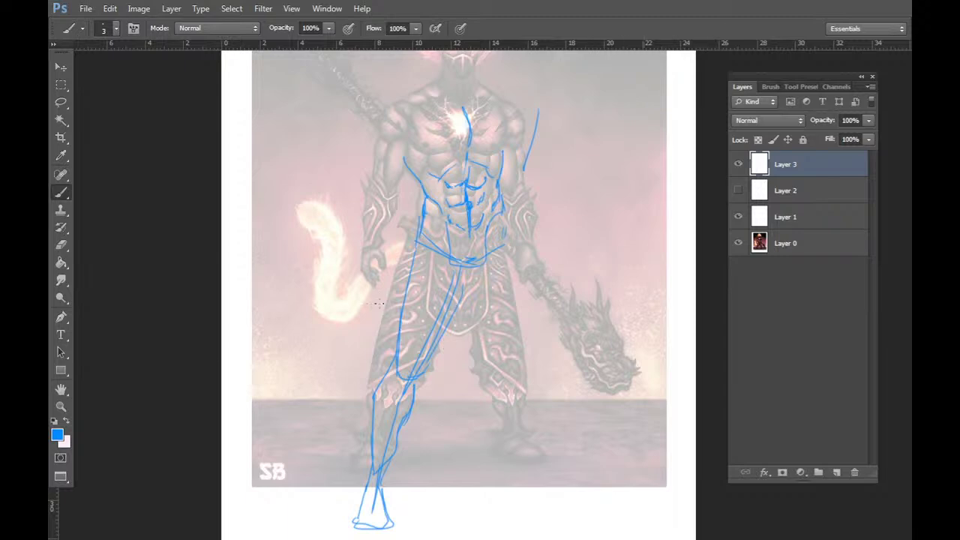
{"action": "mouse_move", "coordinate": [359, 235]}
{"action": "left_mouse_down"}
{"action": "mouse_move", "coordinate": [294, 366]}
{"action": "mouse_move", "coordinate": [300, 516]}
{"action": "left_mouse_up"}
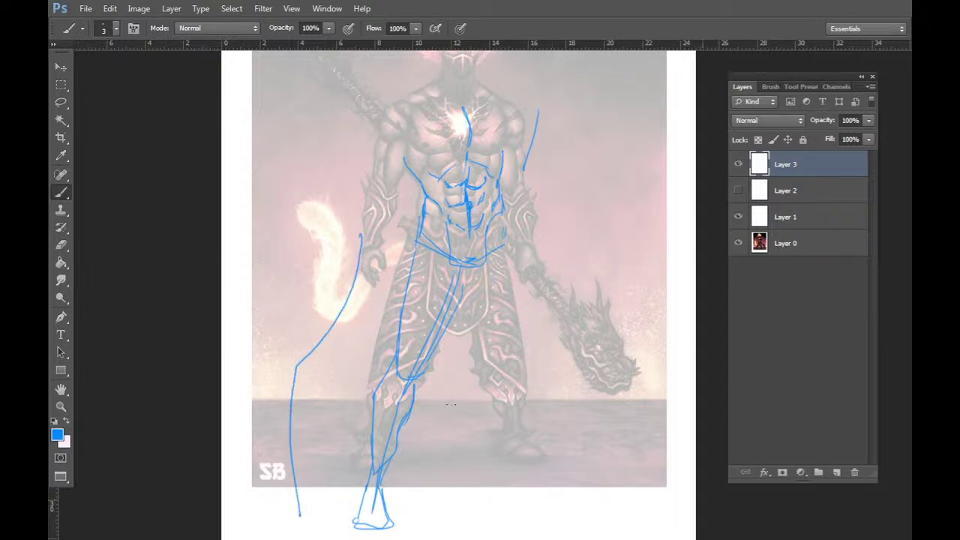
{"action": "left_click_drag", "start_coordinate": [289, 256], "coordinate": [300, 300]}
{"action": "key", "text": "ctrl+alt+z"}
{"action": "key", "text": "ctrl+alt+z"}
{"action": "key", "text": "ctrl+alt+z"}
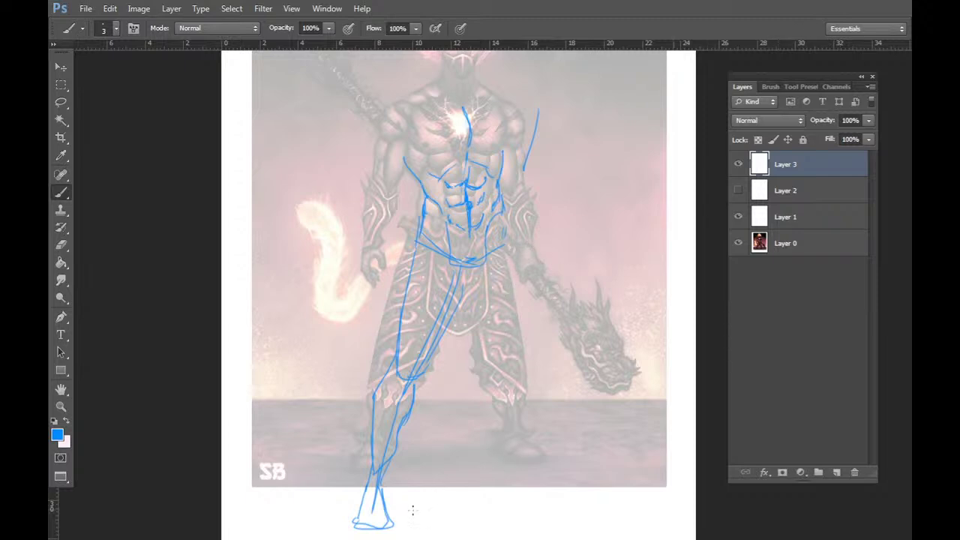
Draw slightly rising ground guide lines from the finished foot, and sketch the club-side leg's thigh, knee and calf.
{"action": "mouse_move", "coordinate": [396, 523]}
{"action": "left_mouse_down"}
{"action": "mouse_move", "coordinate": [538, 517]}
{"action": "mouse_move", "coordinate": [559, 504]}
{"action": "mouse_move", "coordinate": [545, 513]}
{"action": "left_mouse_up"}
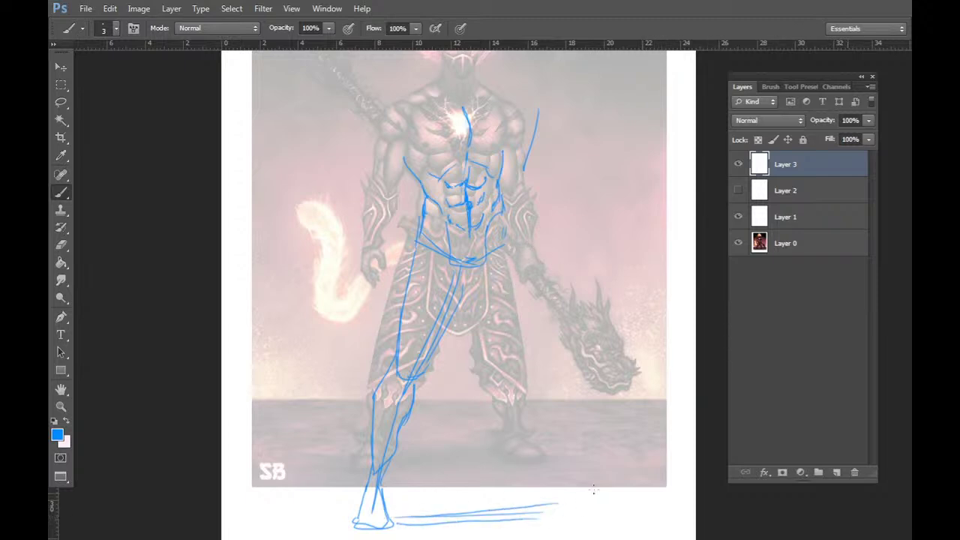
{"action": "left_click_drag", "start_coordinate": [391, 519], "coordinate": [560, 514]}
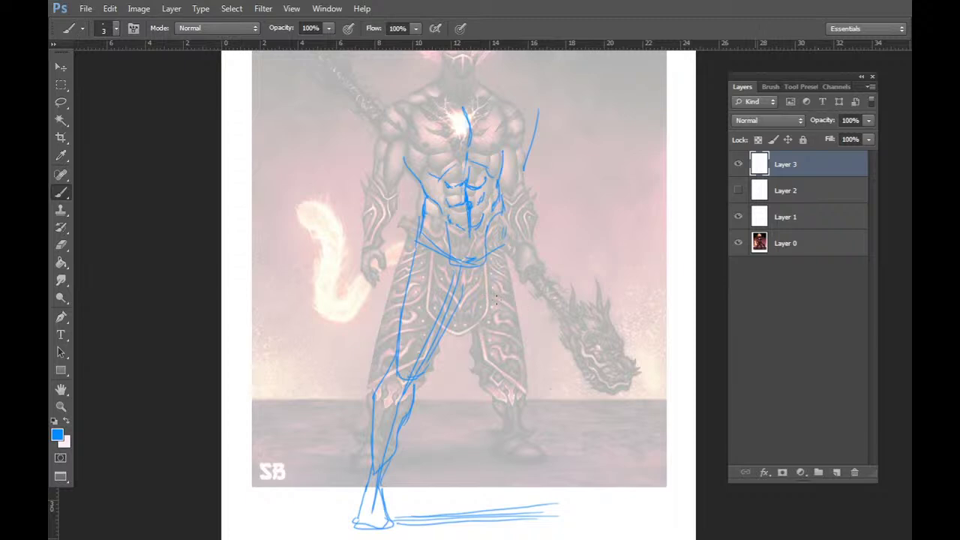
{"action": "left_click_drag", "start_coordinate": [465, 288], "coordinate": [480, 309]}
{"action": "left_click_drag", "start_coordinate": [502, 218], "coordinate": [530, 342]}
{"action": "mouse_move", "coordinate": [471, 309]}
{"action": "left_mouse_down"}
{"action": "mouse_move", "coordinate": [506, 381]}
{"action": "mouse_move", "coordinate": [520, 375]}
{"action": "mouse_move", "coordinate": [539, 465]}
{"action": "left_mouse_up"}
{"action": "left_click_drag", "start_coordinate": [506, 392], "coordinate": [534, 484]}
{"action": "left_click_drag", "start_coordinate": [529, 480], "coordinate": [551, 482]}
{"action": "left_click_drag", "start_coordinate": [529, 363], "coordinate": [543, 455]}
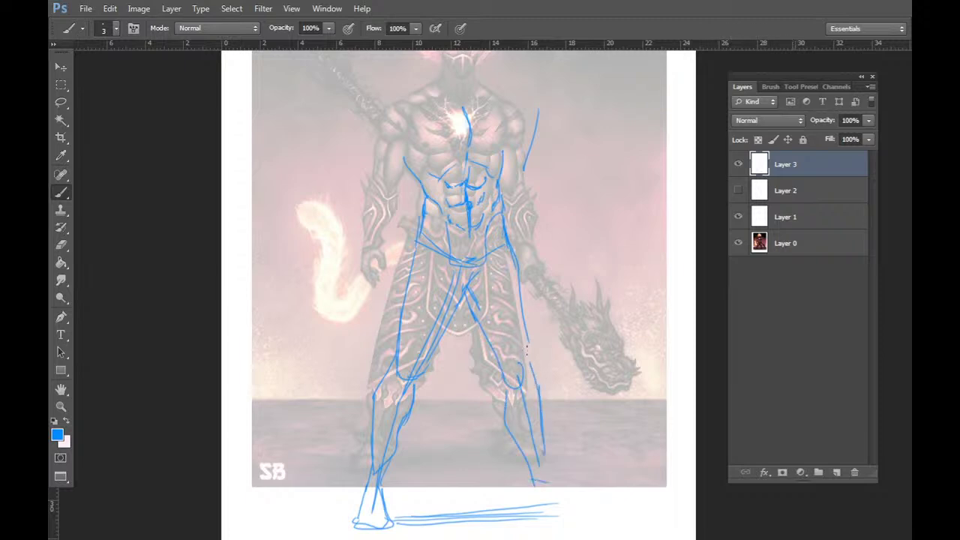
Connect the club-side leg's outer knee contour and sketch its outward-turned foot at the end of the ground guide lines.
{"action": "left_click_drag", "start_coordinate": [526, 347], "coordinate": [535, 377]}
{"action": "mouse_move", "coordinate": [531, 481]}
{"action": "left_mouse_down"}
{"action": "mouse_move", "coordinate": [527, 502]}
{"action": "mouse_move", "coordinate": [558, 507]}
{"action": "left_mouse_up"}
{"action": "left_click_drag", "start_coordinate": [542, 462], "coordinate": [587, 510]}
{"action": "left_click_drag", "start_coordinate": [549, 485], "coordinate": [593, 513]}
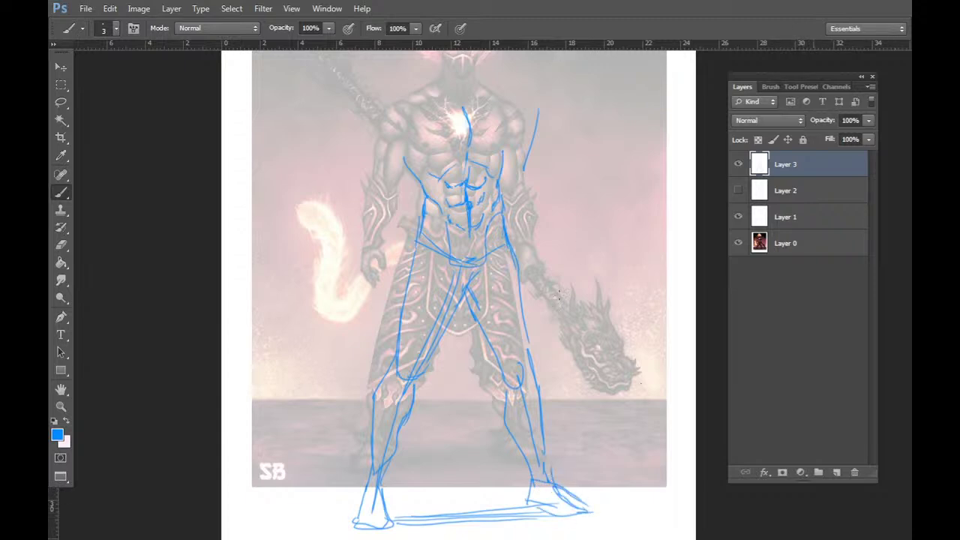
Nudge the whole sketch on Layer 3 slightly to the right over the character.
{"action": "scroll", "coordinate": [559, 294], "scroll_direction": "up", "scroll_amount": 4}
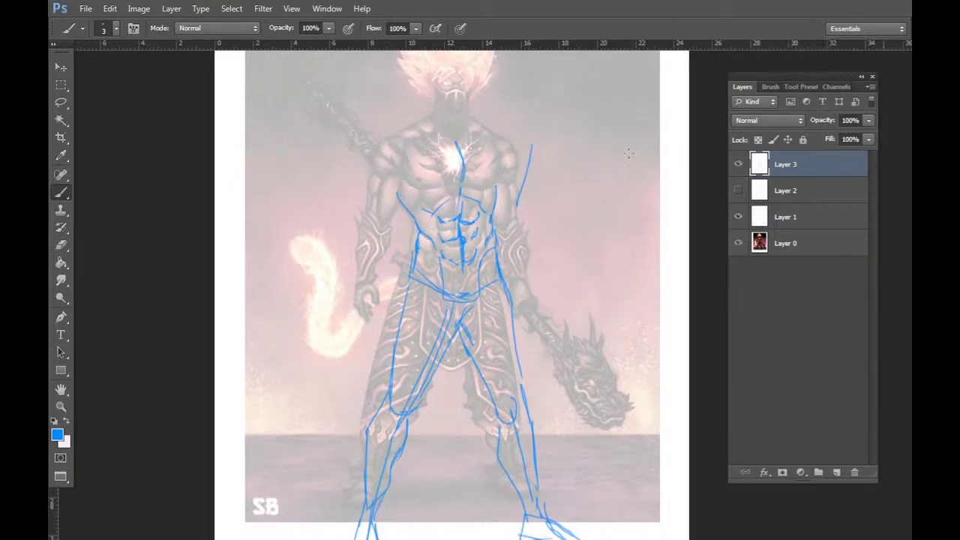
{"action": "key", "text": "v"}
{"action": "key", "text": "Right"}
{"action": "key", "text": "Right"}
{"action": "key", "text": "Right"}
{"action": "key", "text": "Right"}
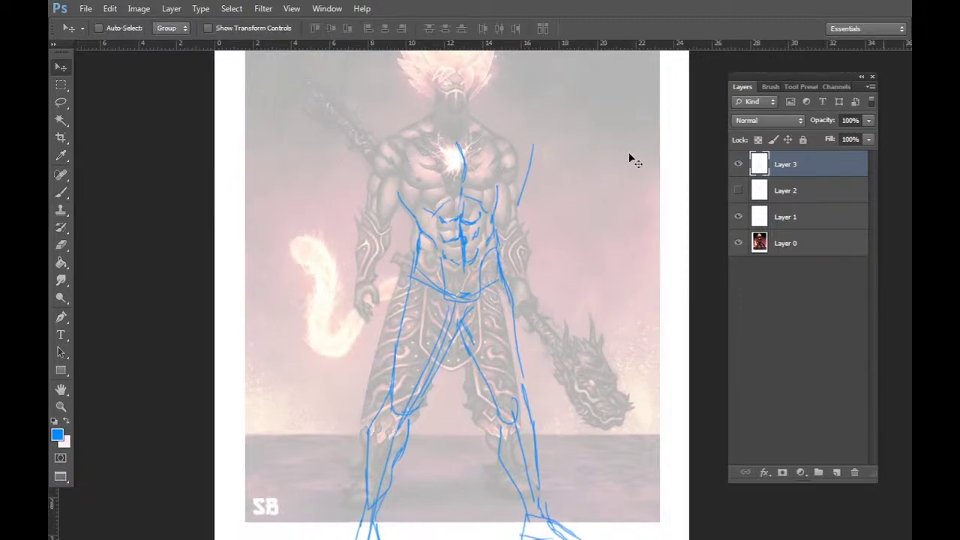
Draw the club-side chest edge and the undersides of both pectorals, and reinforce the outer contour of the flaming-tail-side leg.
{"action": "key", "text": "e"}
{"action": "key", "text": "b"}
{"action": "mouse_move", "coordinate": [470, 166]}
{"action": "left_mouse_down"}
{"action": "mouse_move", "coordinate": [459, 144]}
{"action": "mouse_move", "coordinate": [464, 187]}
{"action": "mouse_move", "coordinate": [502, 174]}
{"action": "mouse_move", "coordinate": [500, 149]}
{"action": "left_mouse_up"}
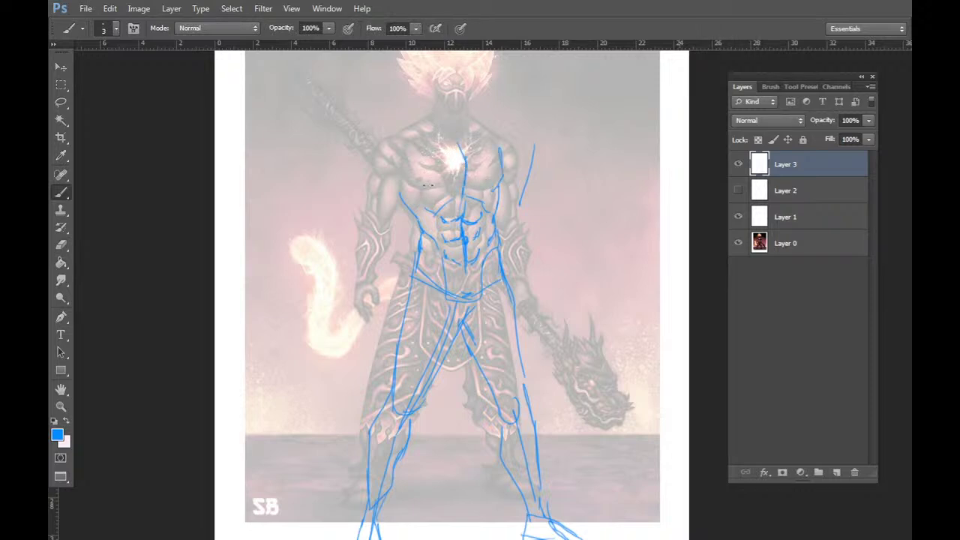
{"action": "left_click_drag", "start_coordinate": [426, 194], "coordinate": [492, 188]}
{"action": "left_click_drag", "start_coordinate": [597, 322], "coordinate": [579, 238]}
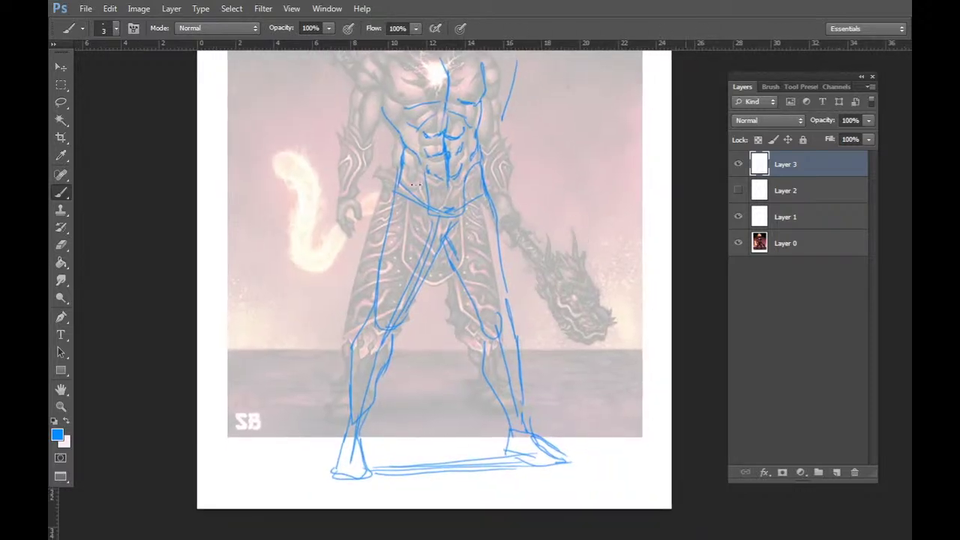
{"action": "left_click_drag", "start_coordinate": [403, 156], "coordinate": [347, 399]}
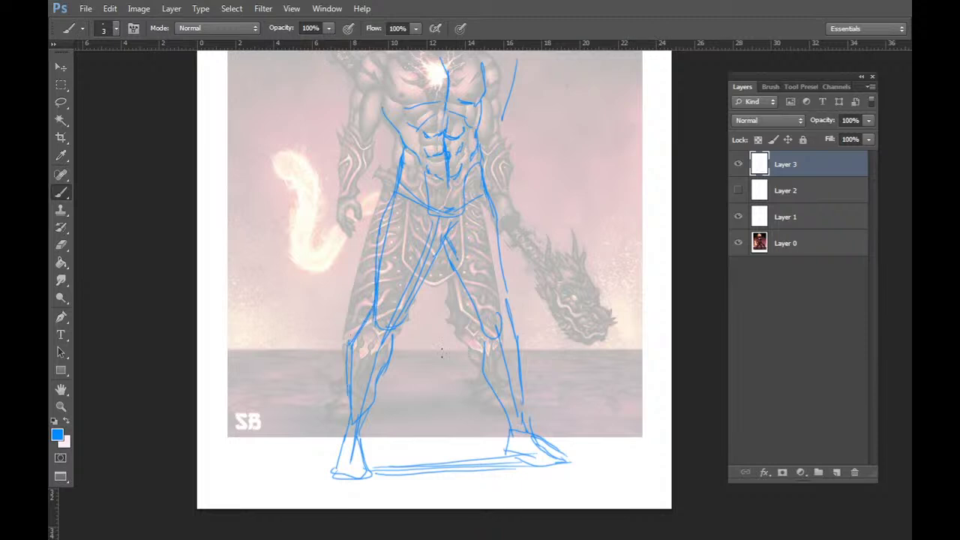
Sketch the open hand beside the flaming tail, and join it to the torso with shoulder, upper arm and forearm contours.
{"action": "left_click_drag", "start_coordinate": [570, 300], "coordinate": [564, 357]}
{"action": "left_click_drag", "start_coordinate": [623, 325], "coordinate": [629, 369]}
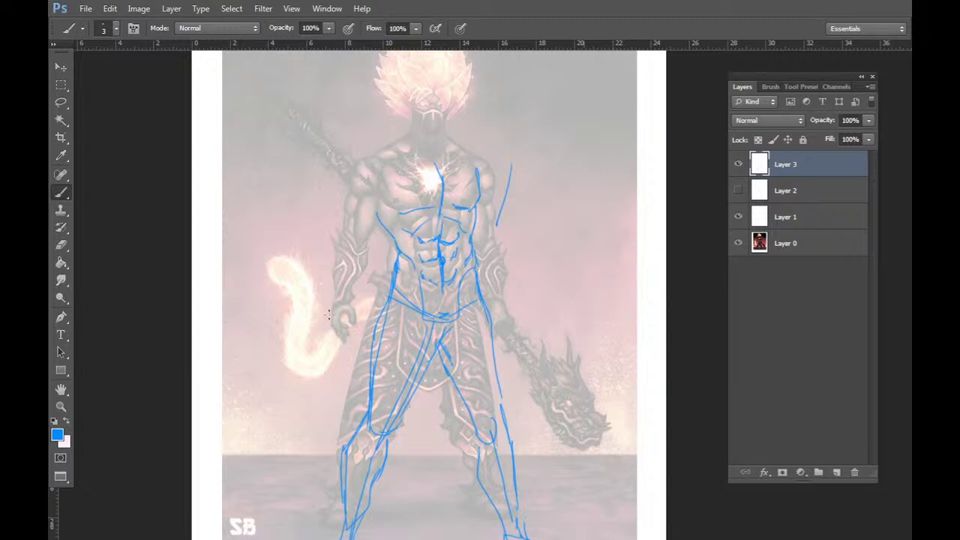
{"action": "mouse_move", "coordinate": [328, 315]}
{"action": "left_mouse_down"}
{"action": "mouse_move", "coordinate": [327, 339]}
{"action": "mouse_move", "coordinate": [345, 316]}
{"action": "mouse_move", "coordinate": [339, 354]}
{"action": "mouse_move", "coordinate": [343, 318]}
{"action": "mouse_move", "coordinate": [358, 334]}
{"action": "mouse_move", "coordinate": [351, 304]}
{"action": "left_mouse_up"}
{"action": "mouse_move", "coordinate": [509, 367]}
{"action": "left_mouse_down"}
{"action": "mouse_move", "coordinate": [523, 249]}
{"action": "mouse_move", "coordinate": [512, 374]}
{"action": "left_mouse_up"}
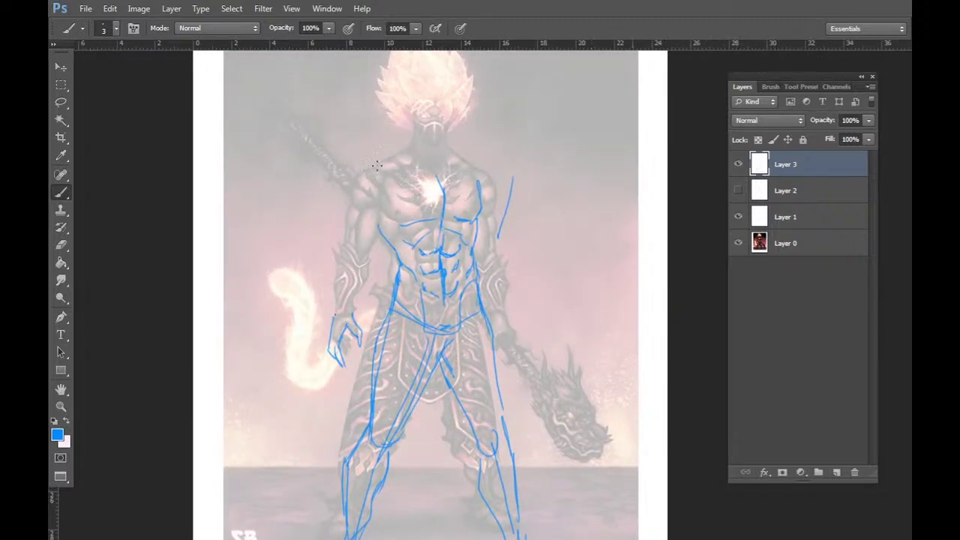
{"action": "left_click_drag", "start_coordinate": [371, 167], "coordinate": [363, 171]}
{"action": "mouse_move", "coordinate": [350, 196]}
{"action": "left_mouse_down"}
{"action": "mouse_move", "coordinate": [335, 251]}
{"action": "mouse_move", "coordinate": [339, 308]}
{"action": "left_mouse_up"}
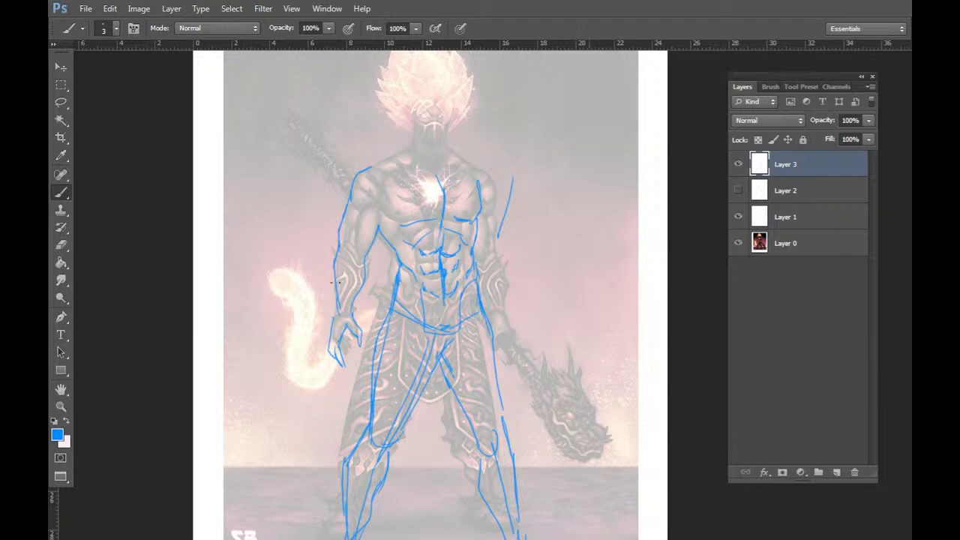
{"action": "left_click_drag", "start_coordinate": [336, 277], "coordinate": [335, 314]}
{"action": "left_click_drag", "start_coordinate": [334, 193], "coordinate": [319, 246]}
{"action": "key", "text": "ctrl+z"}
Contour the club-side shoulder and arm down to the wrist, and erase the stray stroke beside it.
{"action": "mouse_move", "coordinate": [495, 183]}
{"action": "left_mouse_down"}
{"action": "mouse_move", "coordinate": [492, 252]}
{"action": "mouse_move", "coordinate": [506, 318]}
{"action": "left_mouse_up"}
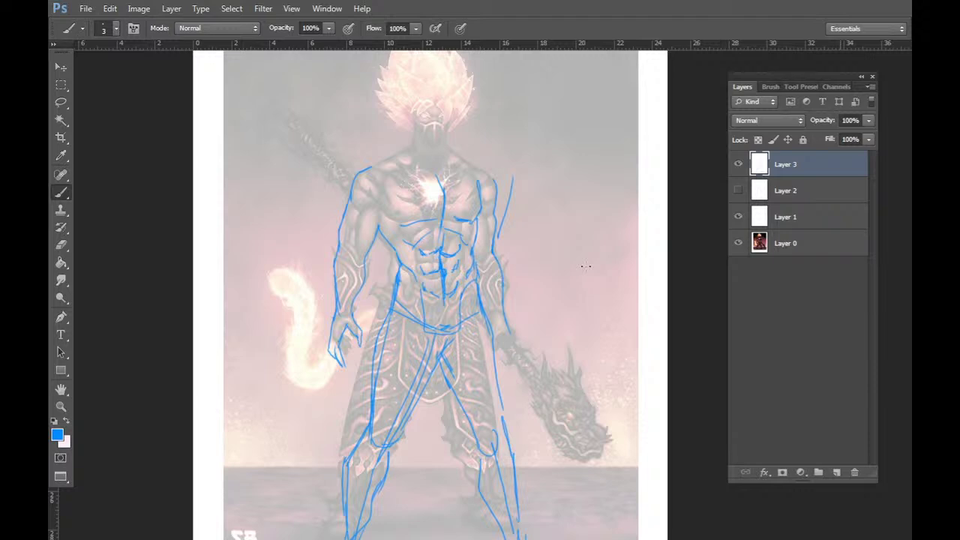
{"action": "key", "text": "e"}
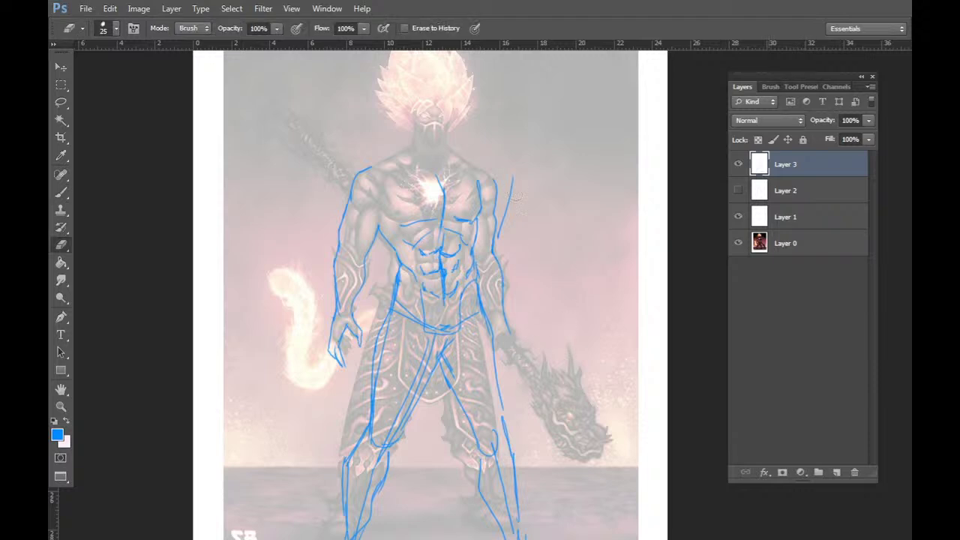
{"action": "mouse_move", "coordinate": [512, 177]}
{"action": "left_mouse_down"}
{"action": "mouse_move", "coordinate": [507, 251]}
{"action": "mouse_move", "coordinate": [499, 238]}
{"action": "left_mouse_up"}
{"action": "key", "text": "b"}
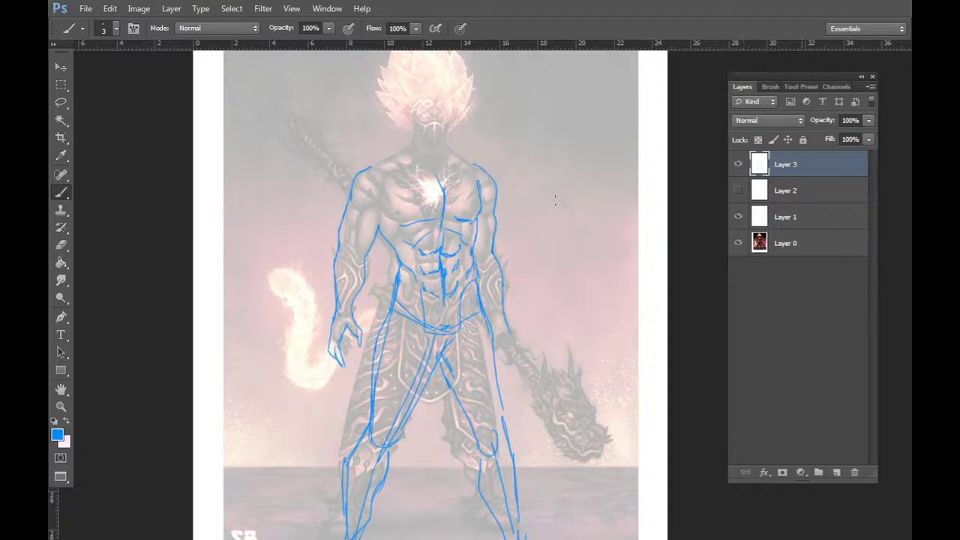
Sketch the wrist and hand of the club-side arm over the character's grip.
{"action": "left_click_drag", "start_coordinate": [580, 277], "coordinate": [584, 232]}
{"action": "left_click_drag", "start_coordinate": [487, 272], "coordinate": [501, 270]}
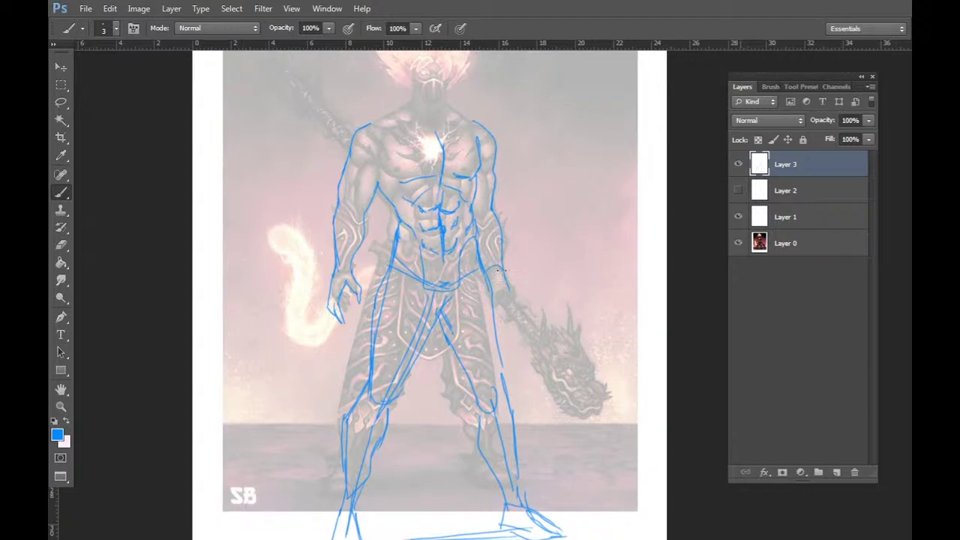
{"action": "left_click_drag", "start_coordinate": [496, 303], "coordinate": [511, 292]}
Erase part of the open hand beside the flaming tail and redraw its finger lines.
{"action": "left_click_drag", "start_coordinate": [626, 324], "coordinate": [630, 359]}
{"action": "key", "text": "e"}
{"action": "left_click", "coordinate": [351, 316]}
{"action": "key", "text": "b"}
{"action": "left_click_drag", "start_coordinate": [345, 325], "coordinate": [358, 318]}
{"action": "scroll", "coordinate": [601, 314], "scroll_direction": "down", "scroll_amount": 1}
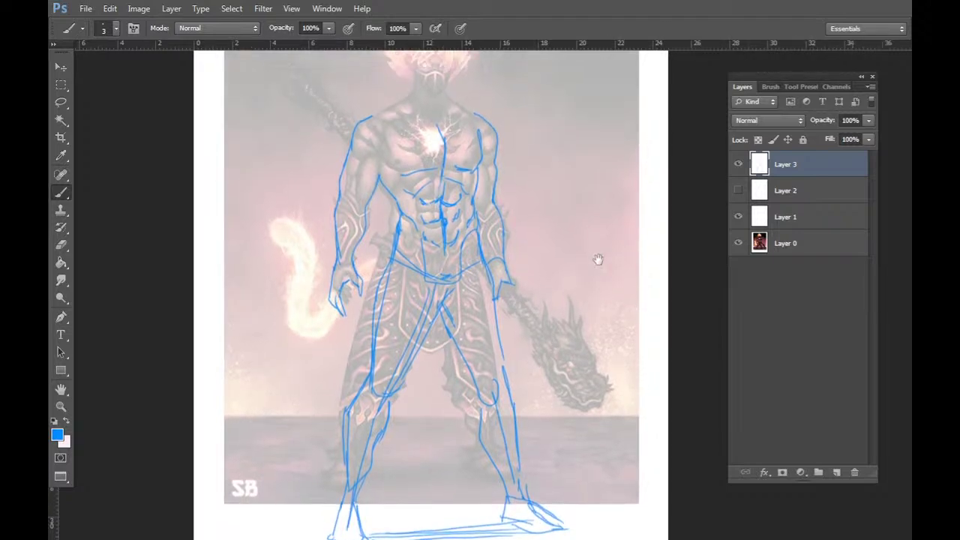
Extend the pectoral line to the armpit, trim the upper club-side chest edge, and draw the collarbones across the chest.
{"action": "left_click_drag", "start_coordinate": [377, 158], "coordinate": [403, 174]}
{"action": "key", "text": "e"}
{"action": "left_click_drag", "start_coordinate": [479, 132], "coordinate": [482, 148]}
{"action": "key", "text": "b"}
{"action": "left_click_drag", "start_coordinate": [515, 195], "coordinate": [523, 242]}
{"action": "left_click_drag", "start_coordinate": [402, 171], "coordinate": [468, 169]}
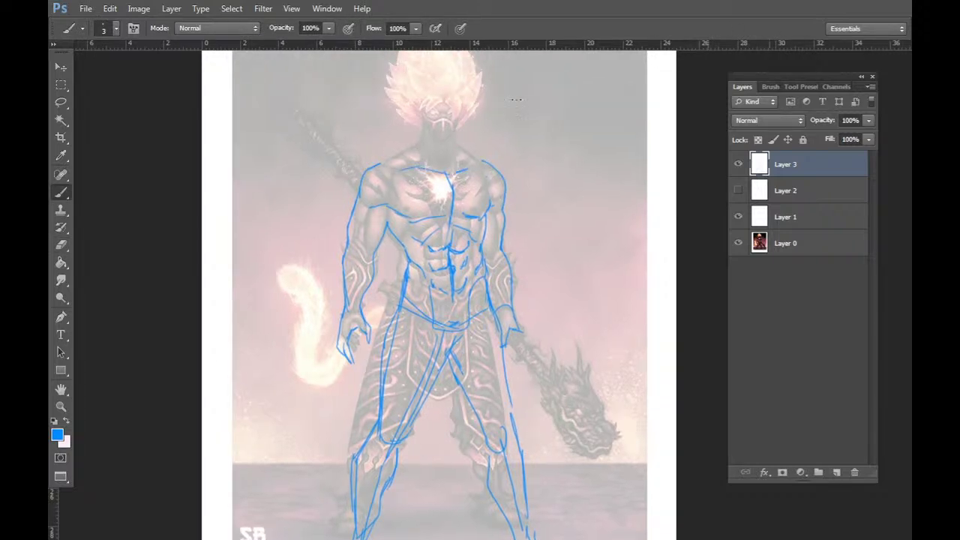
Compare the blue construction figure with the faded illustration by hiding and showing Layer 3, checking the torso, legs and feet.
{"action": "left_click_drag", "start_coordinate": [555, 258], "coordinate": [555, 282]}
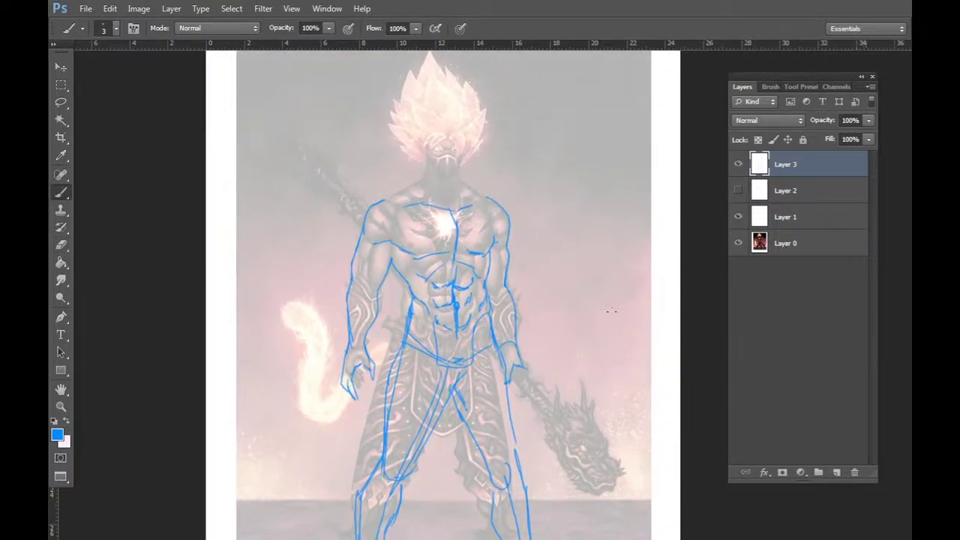
{"action": "mouse_move", "coordinate": [603, 369]}
{"action": "left_mouse_down"}
{"action": "mouse_move", "coordinate": [589, 272]}
{"action": "mouse_move", "coordinate": [608, 315]}
{"action": "left_mouse_up"}
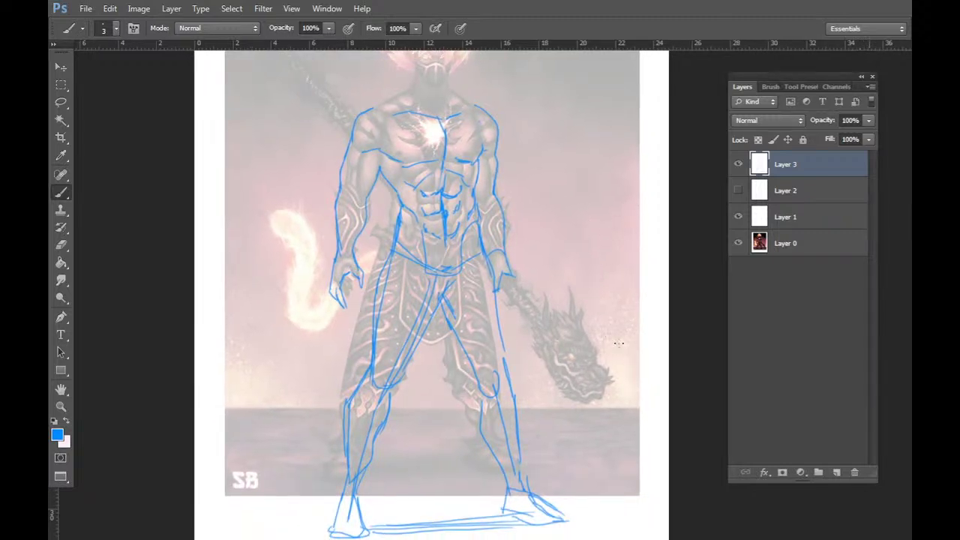
{"action": "mouse_move", "coordinate": [590, 375]}
{"action": "left_mouse_down"}
{"action": "mouse_move", "coordinate": [598, 325]}
{"action": "mouse_move", "coordinate": [592, 380]}
{"action": "mouse_move", "coordinate": [596, 360]}
{"action": "left_mouse_up"}
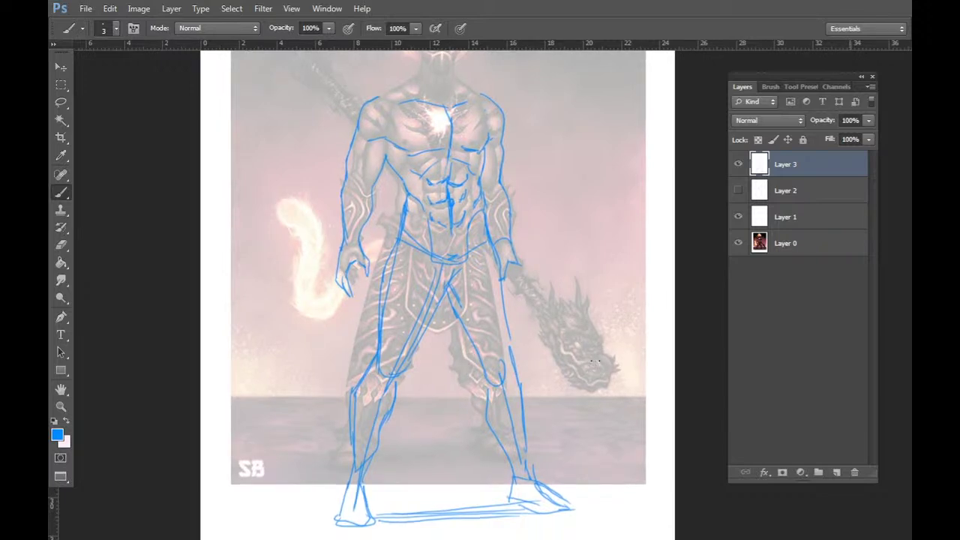
{"action": "left_click", "coordinate": [739, 163]}
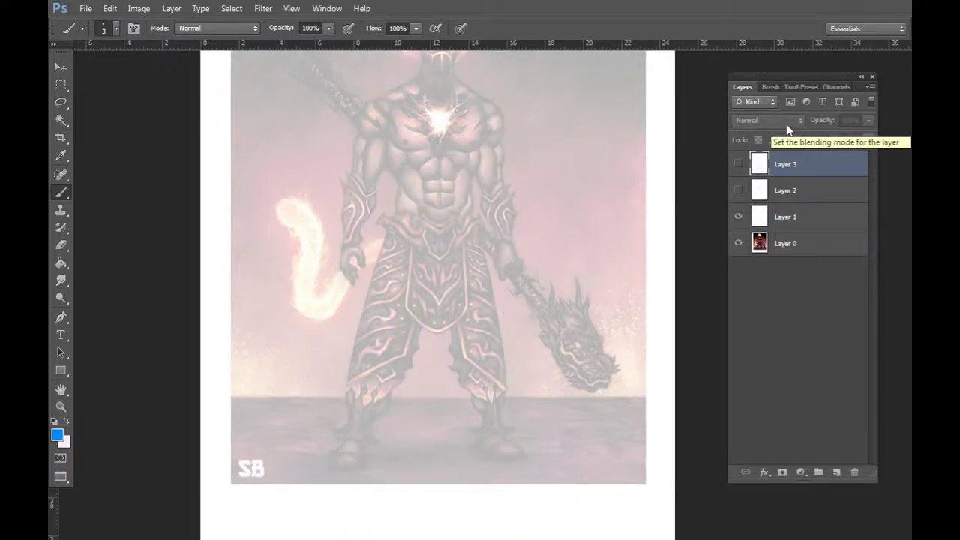
{"action": "left_click", "coordinate": [738, 164]}
{"action": "mouse_move", "coordinate": [606, 300]}
{"action": "left_mouse_down"}
{"action": "mouse_move", "coordinate": [604, 328]}
{"action": "mouse_move", "coordinate": [608, 285]}
{"action": "mouse_move", "coordinate": [604, 336]}
{"action": "left_mouse_up"}
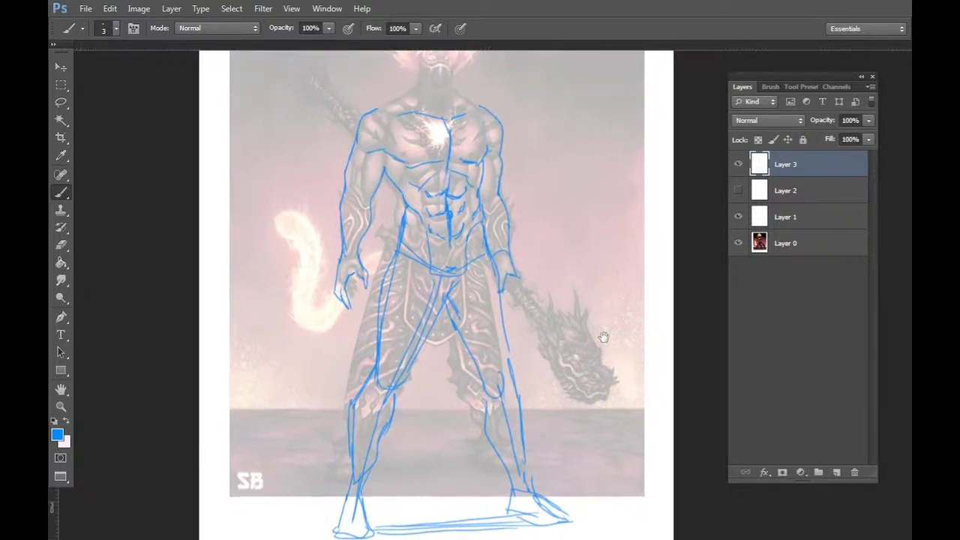
{"action": "key", "text": "ctrl+minus"}
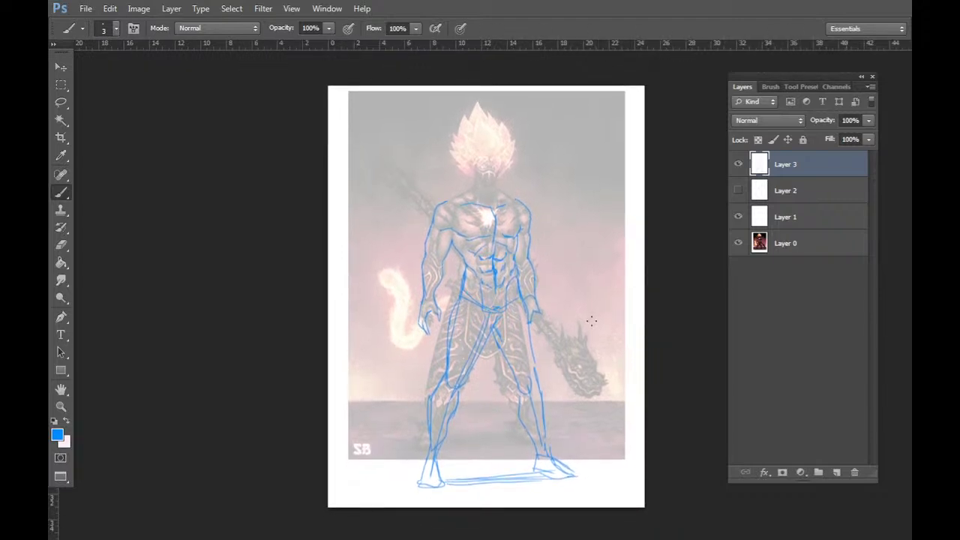
Select both legs of the blue sketch below the waist with the Lasso, skew them slightly sideways with Free Transform, and deselect.
{"action": "key", "text": "ctrl+plus"}
{"action": "mouse_move", "coordinate": [651, 439]}
{"action": "left_mouse_down"}
{"action": "mouse_move", "coordinate": [605, 342]}
{"action": "mouse_move", "coordinate": [604, 371]}
{"action": "left_mouse_up"}
{"action": "right_click", "coordinate": [557, 330]}
{"action": "left_click", "coordinate": [601, 288]}
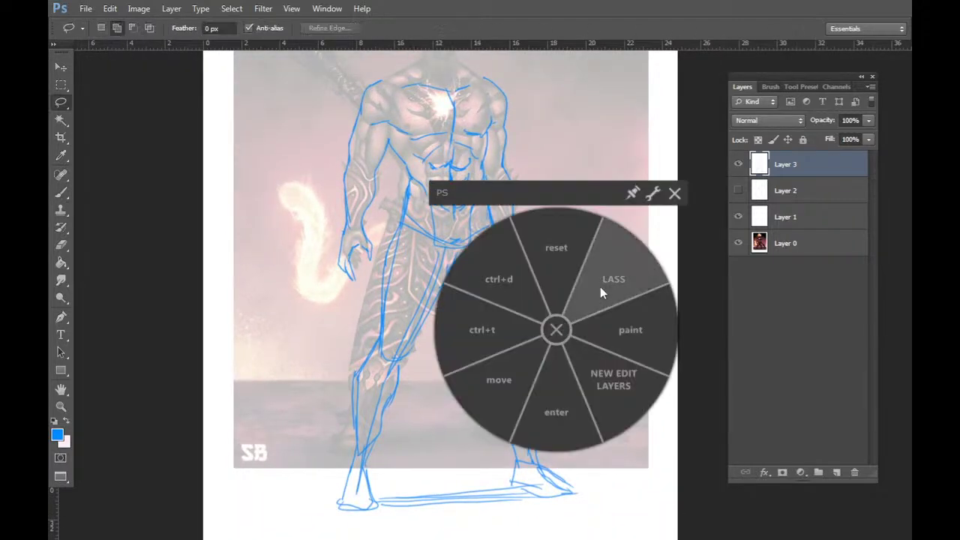
{"action": "mouse_move", "coordinate": [579, 474]}
{"action": "left_mouse_down"}
{"action": "mouse_move", "coordinate": [499, 234]}
{"action": "mouse_move", "coordinate": [467, 247]}
{"action": "mouse_move", "coordinate": [390, 225]}
{"action": "mouse_move", "coordinate": [525, 534]}
{"action": "mouse_move", "coordinate": [607, 512]}
{"action": "left_mouse_up"}
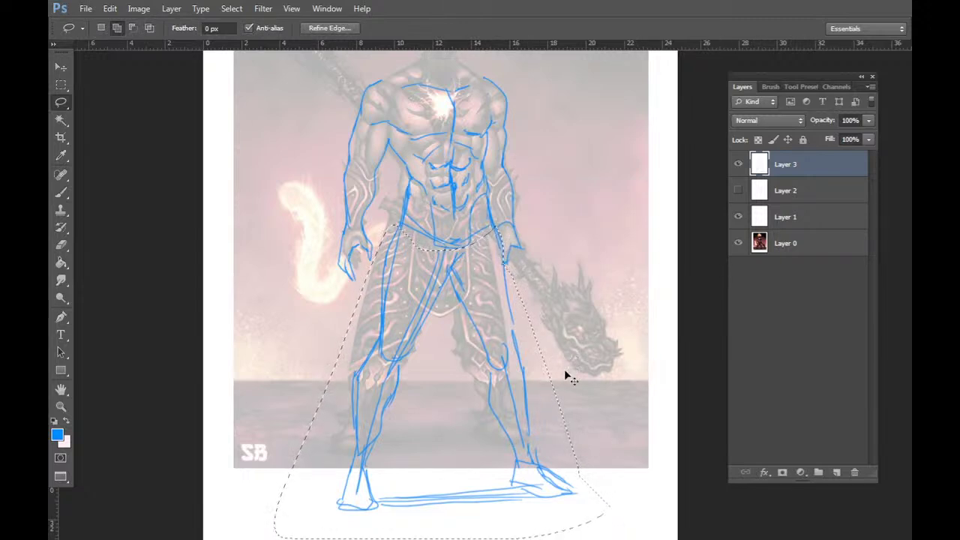
{"action": "key", "text": "ctrl+t"}
{"action": "scroll", "coordinate": [493, 476], "scroll_direction": "down", "scroll_amount": 2}
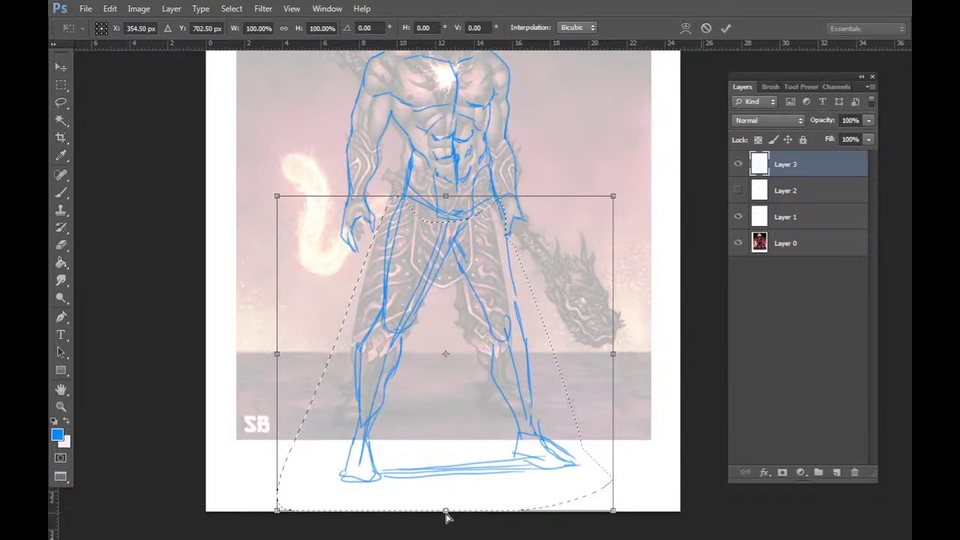
{"action": "left_click_drag", "start_coordinate": [441, 510], "coordinate": [440, 509]}
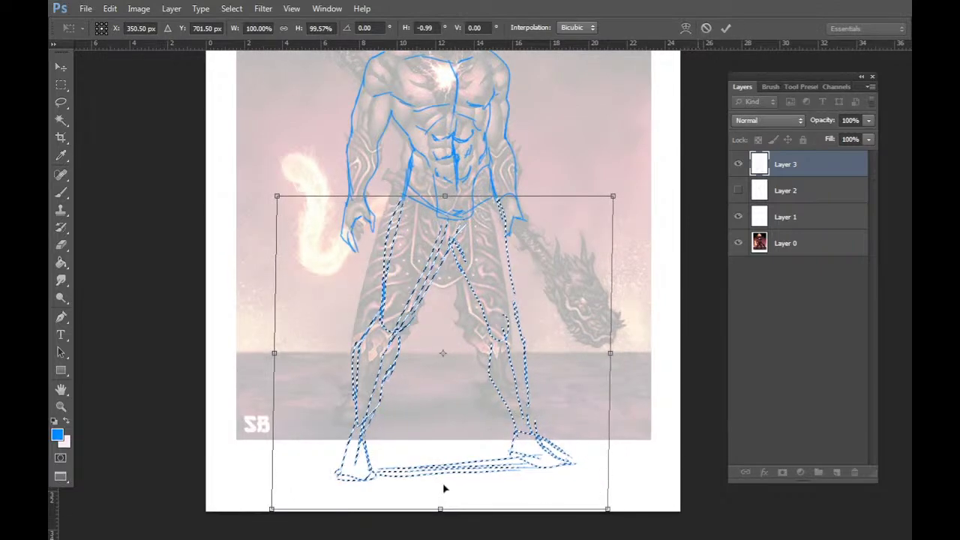
{"action": "key", "text": "Return"}
{"action": "key", "text": "ctrl+d"}
Compare the whole construction figure with the full-colour original by toggling the visibility of Layer 3 and the white overlay on Layer 1.
{"action": "mouse_move", "coordinate": [611, 306]}
{"action": "left_mouse_down"}
{"action": "mouse_move", "coordinate": [604, 435]}
{"action": "mouse_move", "coordinate": [609, 391]}
{"action": "left_mouse_up"}
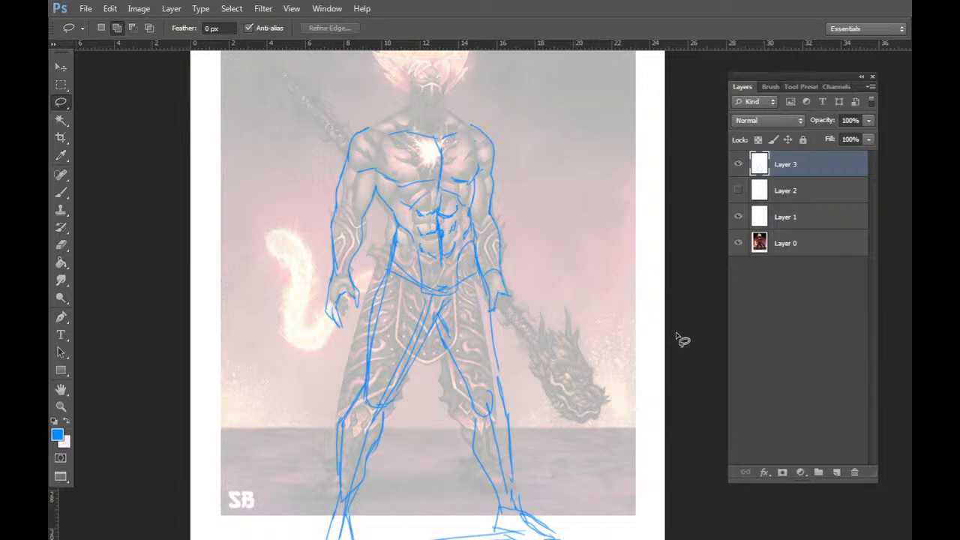
{"action": "scroll", "coordinate": [615, 359], "scroll_direction": "down", "scroll_amount": 1}
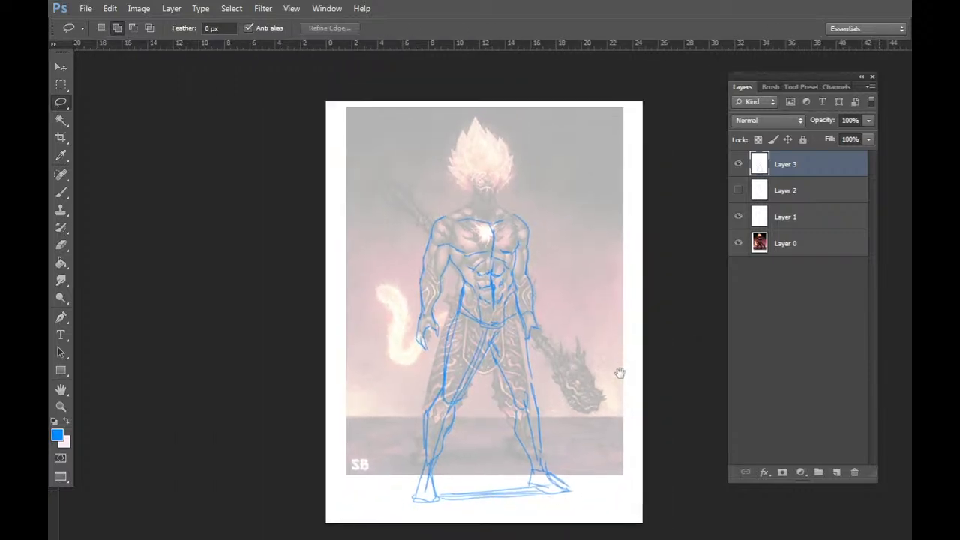
{"action": "left_click_drag", "start_coordinate": [619, 372], "coordinate": [607, 365]}
{"action": "left_click", "coordinate": [738, 164]}
{"action": "left_click", "coordinate": [738, 216]}
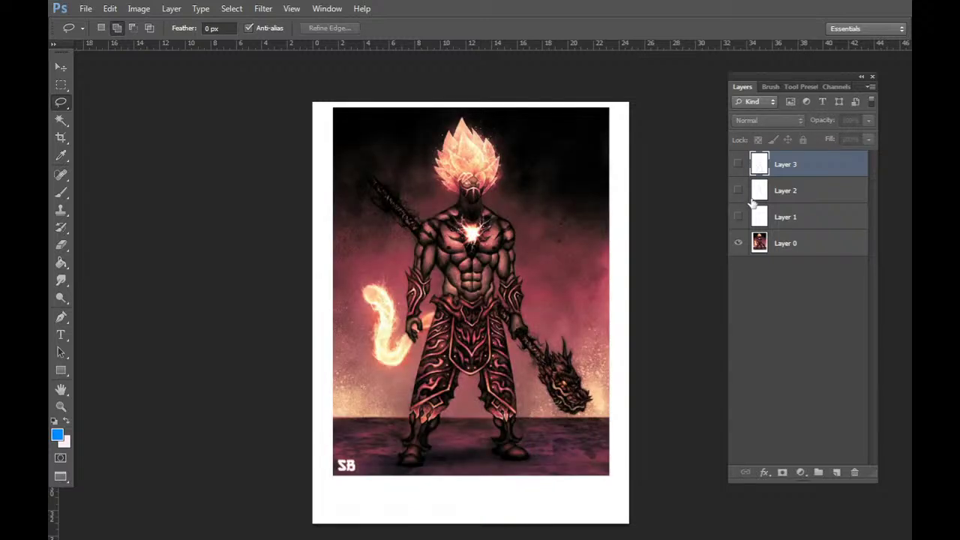
{"action": "left_click", "coordinate": [738, 216]}
{"action": "left_click", "coordinate": [738, 163]}
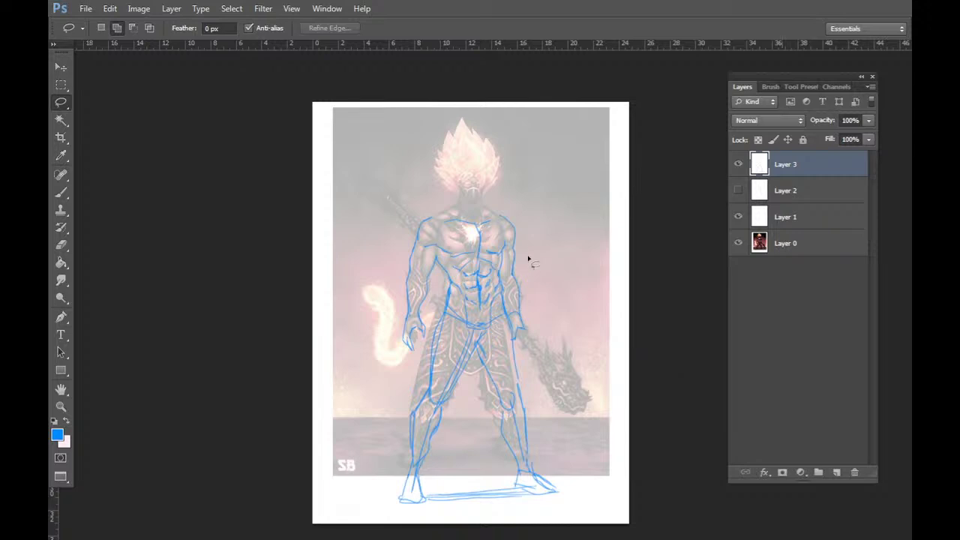
Sketch angular demonstration strokes beside both arms and over the club, and delete them.
{"action": "key", "text": "b"}
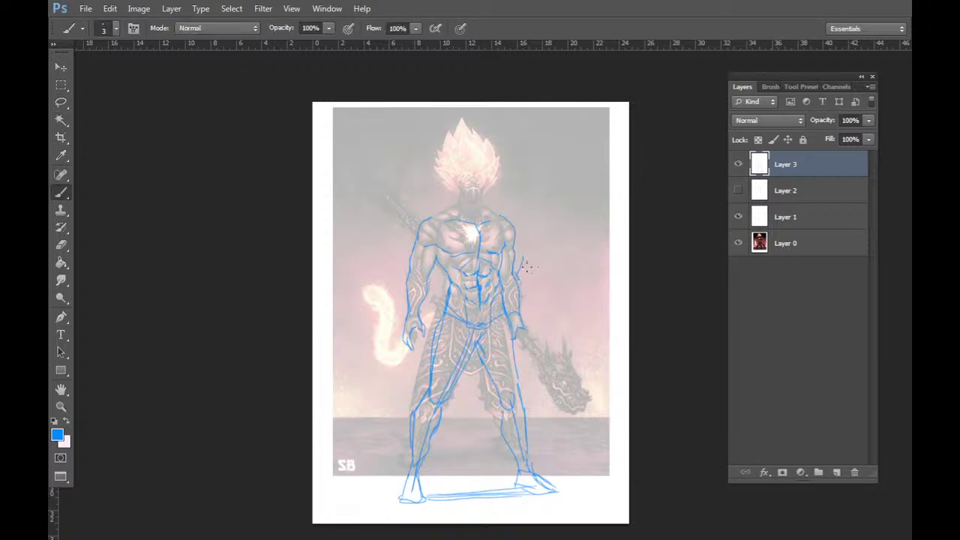
{"action": "left_click_drag", "start_coordinate": [534, 259], "coordinate": [528, 286]}
{"action": "left_click_drag", "start_coordinate": [403, 244], "coordinate": [388, 293]}
{"action": "mouse_move", "coordinate": [550, 217]}
{"action": "left_mouse_down"}
{"action": "mouse_move", "coordinate": [546, 242]}
{"action": "mouse_move", "coordinate": [564, 301]}
{"action": "mouse_move", "coordinate": [555, 420]}
{"action": "left_mouse_up"}
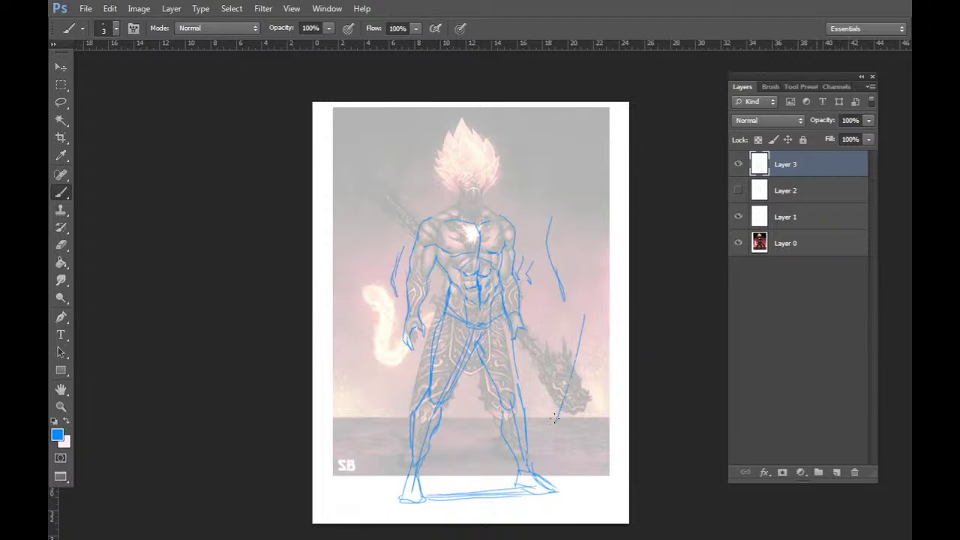
{"action": "left_click", "coordinate": [630, 294]}
{"action": "mouse_move", "coordinate": [603, 345]}
{"action": "left_mouse_down"}
{"action": "mouse_move", "coordinate": [590, 260]}
{"action": "mouse_move", "coordinate": [525, 222]}
{"action": "mouse_move", "coordinate": [514, 275]}
{"action": "mouse_move", "coordinate": [551, 416]}
{"action": "left_mouse_up"}
{"action": "mouse_move", "coordinate": [407, 301]}
{"action": "left_mouse_down"}
{"action": "mouse_move", "coordinate": [403, 315]}
{"action": "mouse_move", "coordinate": [371, 330]}
{"action": "left_mouse_up"}
{"action": "key", "text": "Delete"}
{"action": "key", "text": "ctrl+d"}
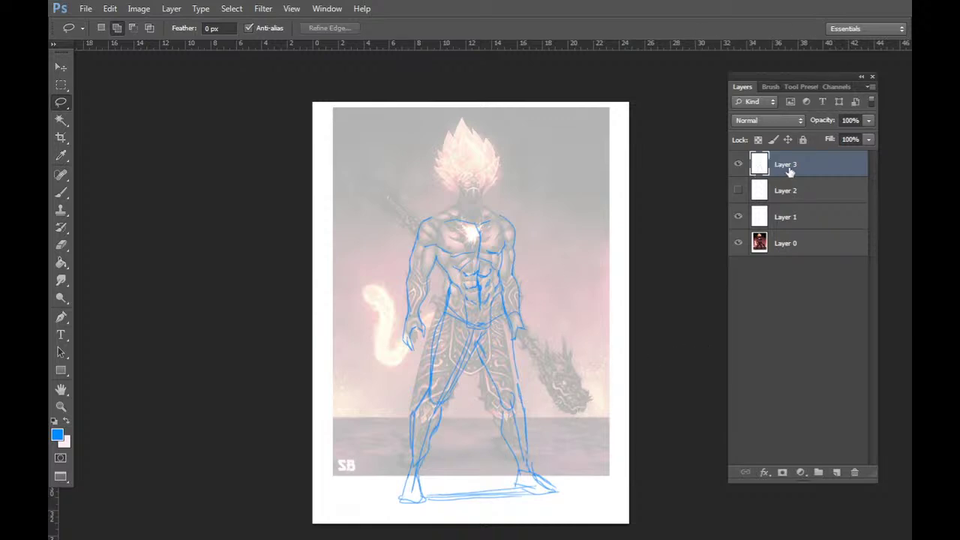
Merge Layer 3 through Layer 1 into a single layer, and close the drawing open in the photo viewer.
{"action": "left_click", "coordinate": [787, 216], "text": "shift"}
{"action": "key", "text": "ctrl+e"}
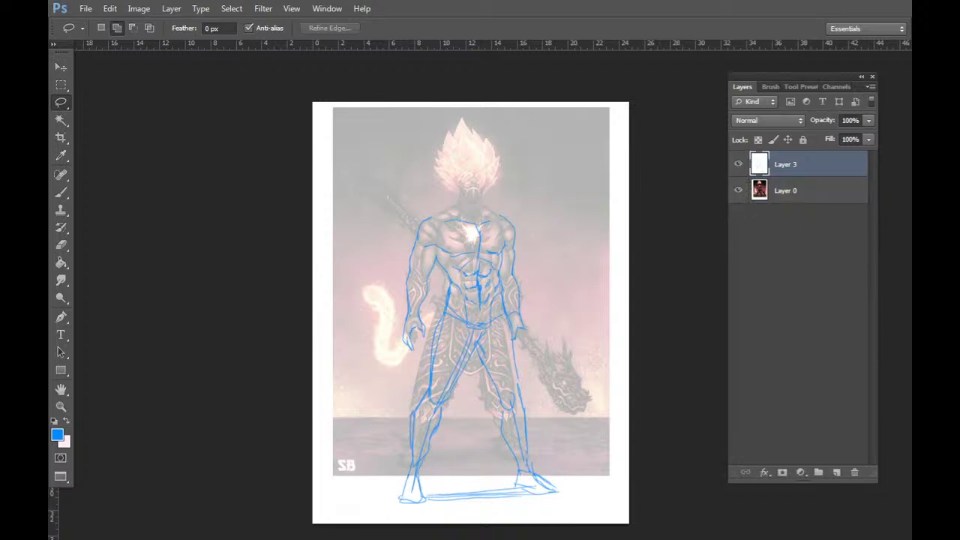
{"action": "left_click", "coordinate": [486, 530]}
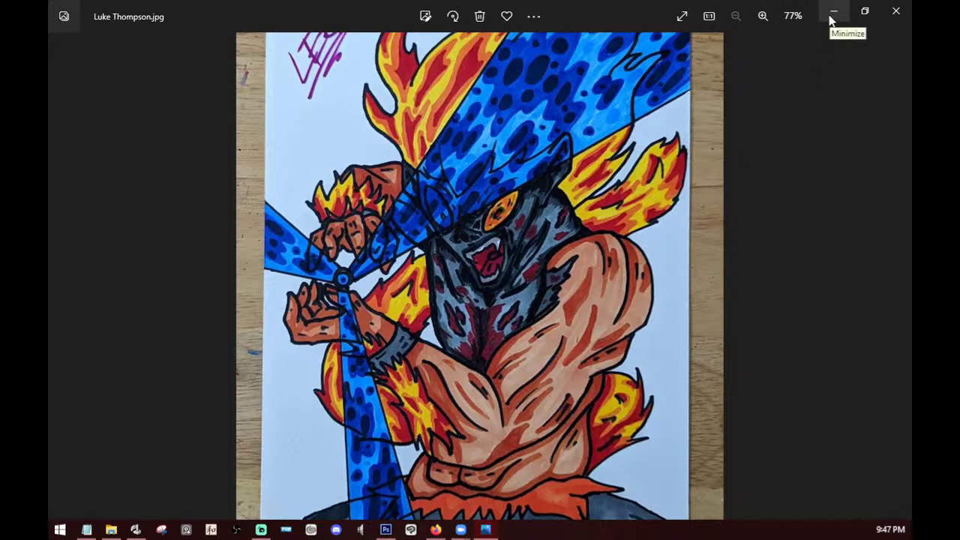
{"action": "left_click", "coordinate": [895, 11]}
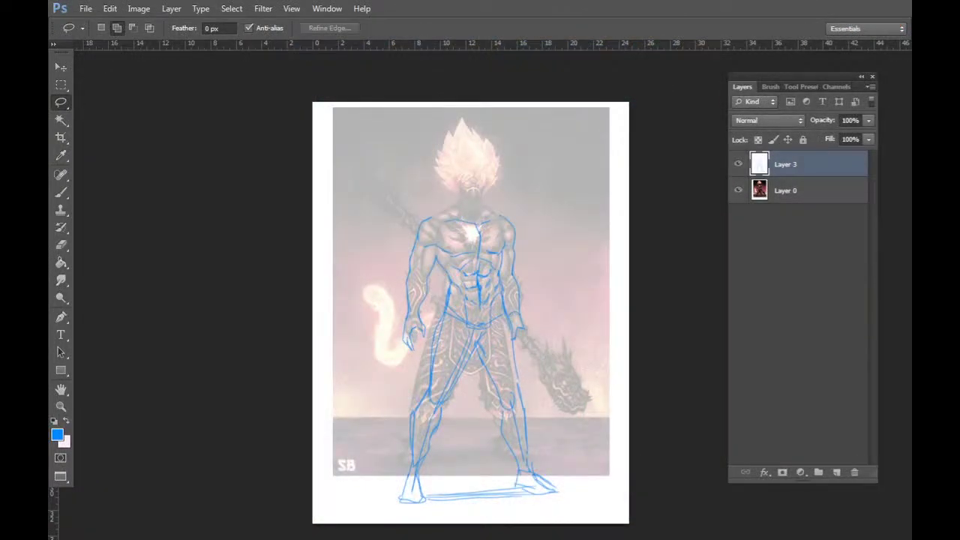
Switch to the red giant-ape illustration, turn its locked background into Layer 0, and add a new empty layer above it.
{"action": "left_click_drag", "start_coordinate": [408, 60], "coordinate": [480, 32]}
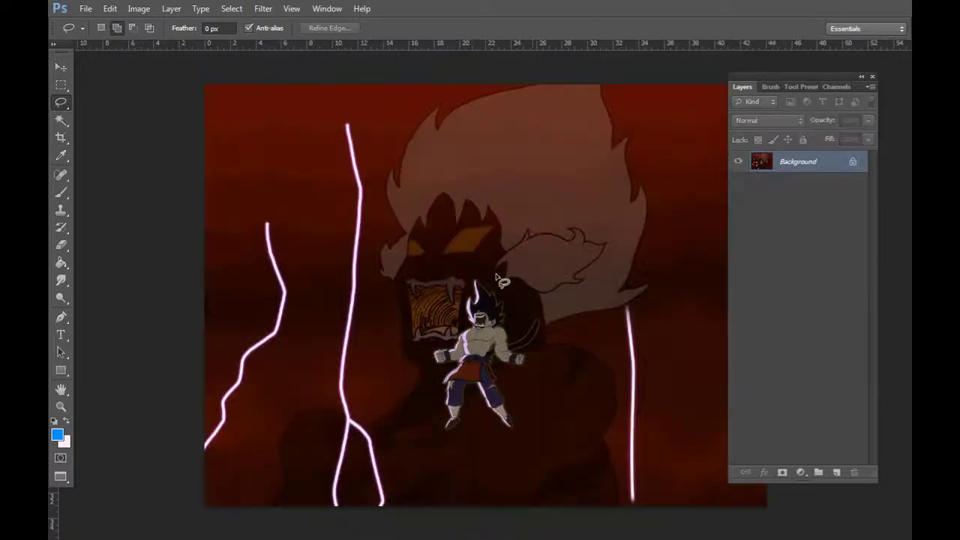
{"action": "double_click", "coordinate": [853, 169]}
{"action": "key", "text": "Return"}
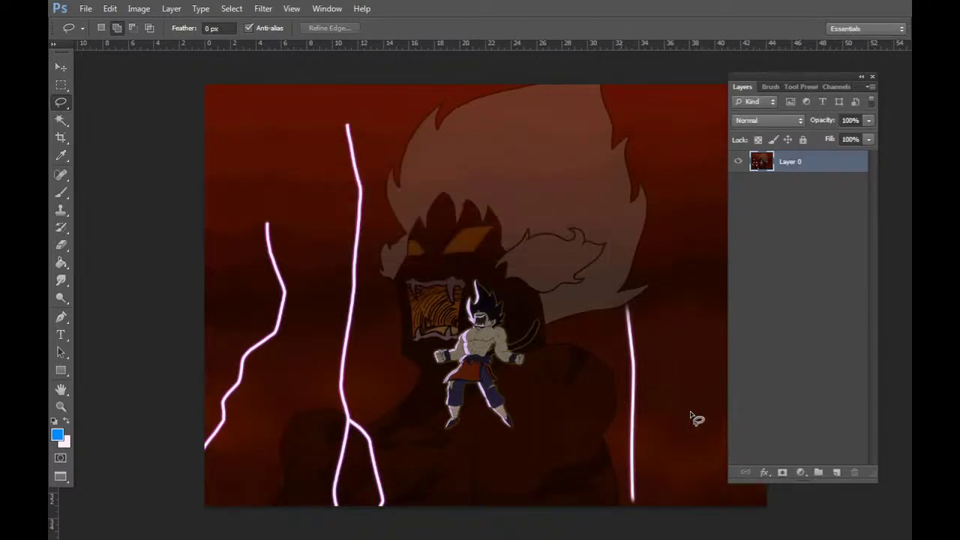
{"action": "left_click_drag", "start_coordinate": [624, 358], "coordinate": [540, 348]}
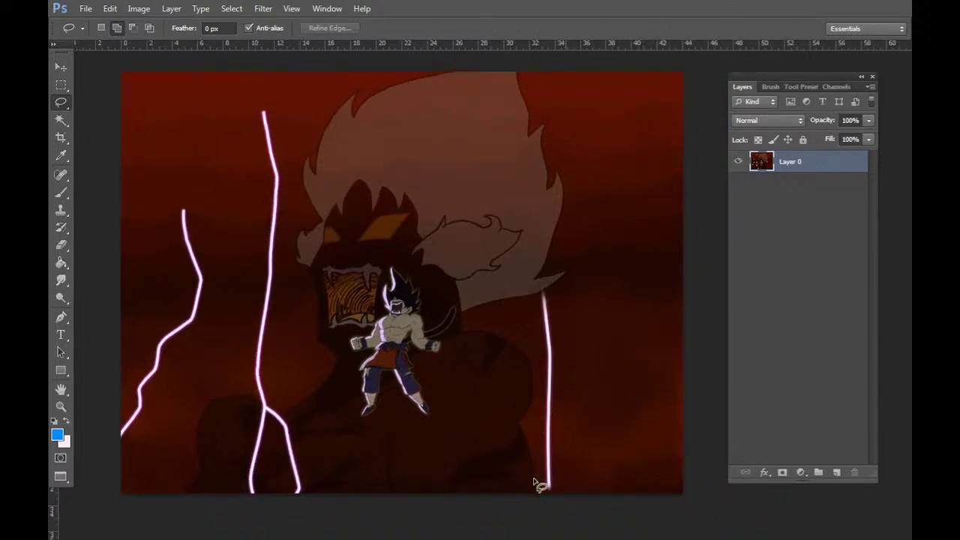
{"action": "key", "text": "ctrl+shift+alt+n"}
Examine the small fighter's pose and its placement against the giant ape and lightning in a full-screen view.
{"action": "key", "text": "f"}
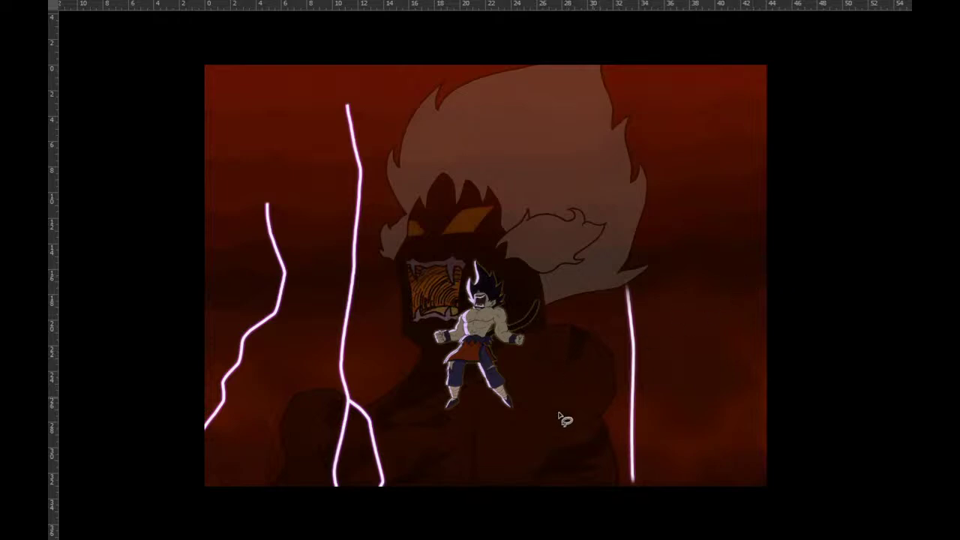
{"action": "scroll", "coordinate": [527, 332], "scroll_direction": "up", "scroll_amount": 1}
{"action": "mouse_move", "coordinate": [543, 365]}
{"action": "left_mouse_down"}
{"action": "mouse_move", "coordinate": [590, 315]}
{"action": "mouse_move", "coordinate": [585, 379]}
{"action": "left_mouse_up"}
{"action": "left_click", "coordinate": [527, 336]}
{"action": "left_click", "coordinate": [558, 345]}
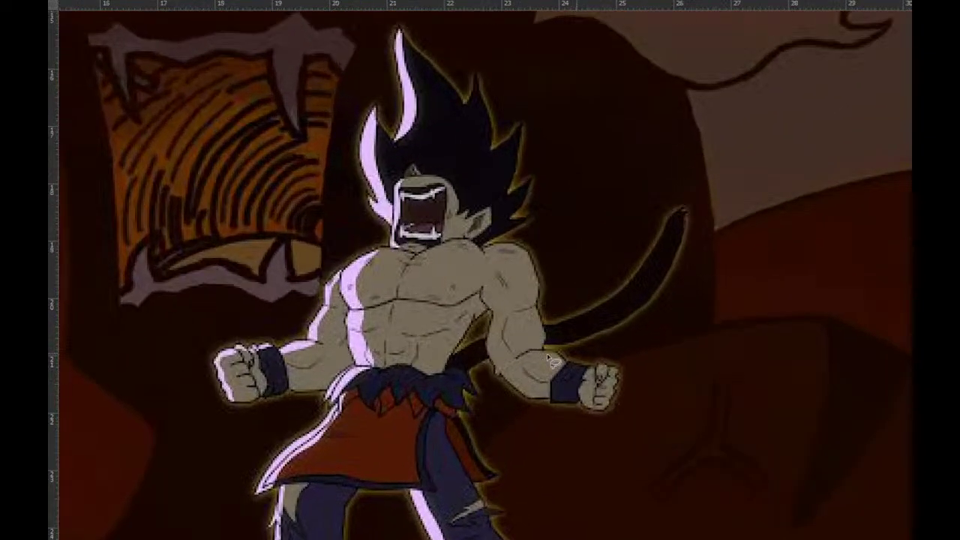
{"action": "left_click", "coordinate": [576, 343]}
{"action": "left_click", "coordinate": [579, 342], "text": "alt"}
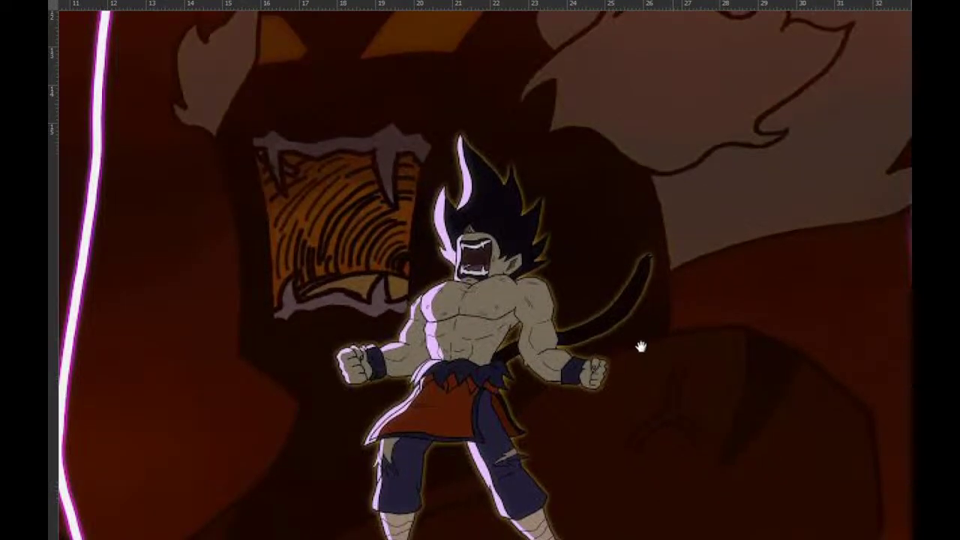
{"action": "left_click_drag", "start_coordinate": [640, 343], "coordinate": [622, 300]}
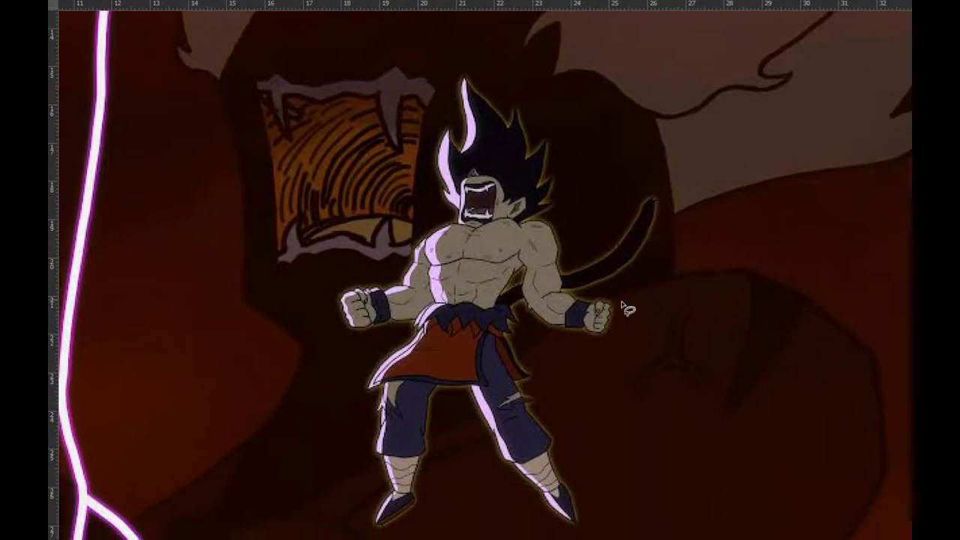
{"action": "left_click", "coordinate": [624, 352]}
{"action": "left_click", "coordinate": [670, 371]}
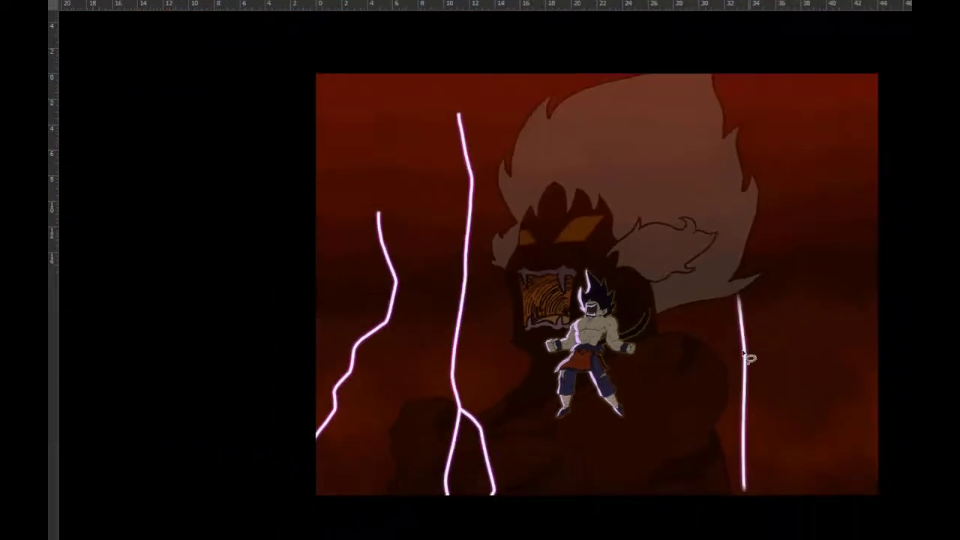
{"action": "left_click_drag", "start_coordinate": [781, 369], "coordinate": [626, 378]}
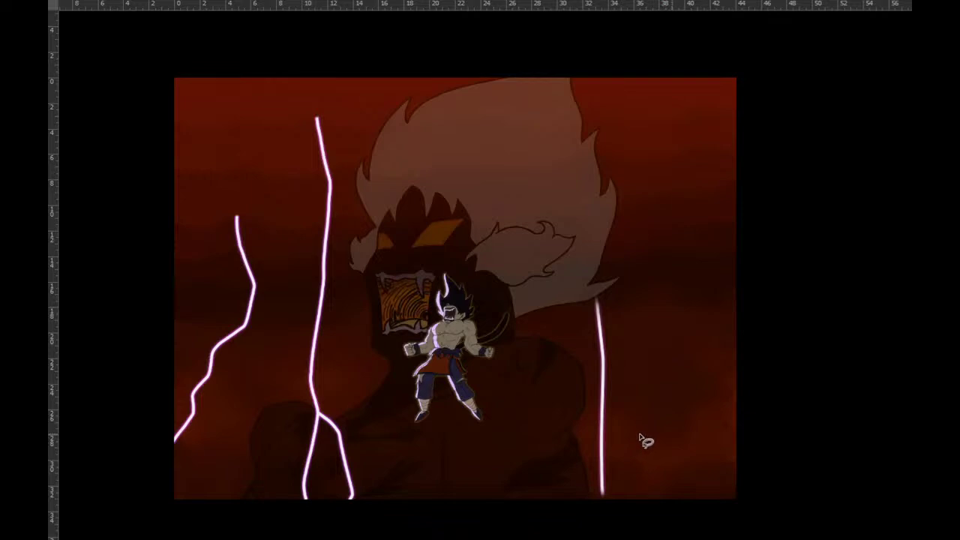
{"action": "key", "text": "f"}
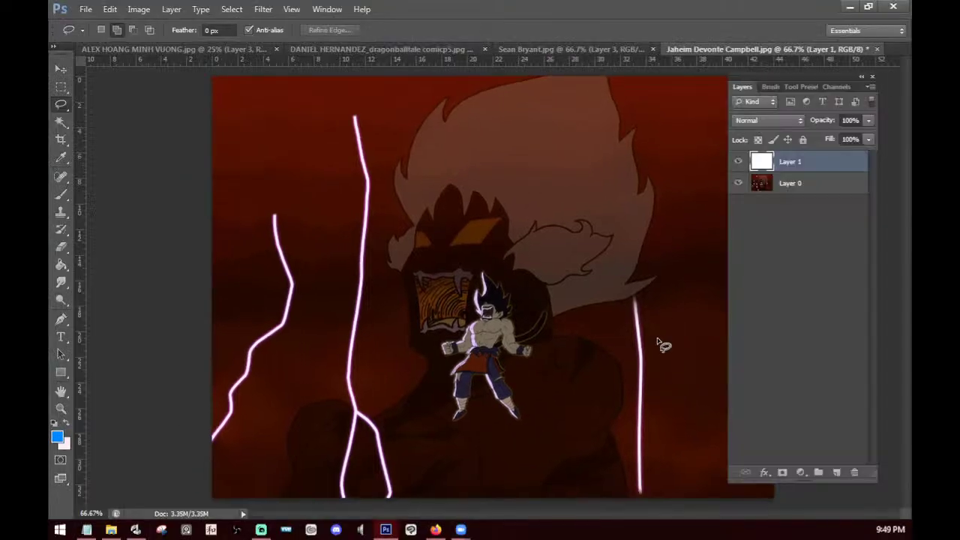
Swap the foreground and background colours, fill Layer 1 with the pale pink, hide it, and make Layer 0 the active layer.
{"action": "key", "text": "b"}
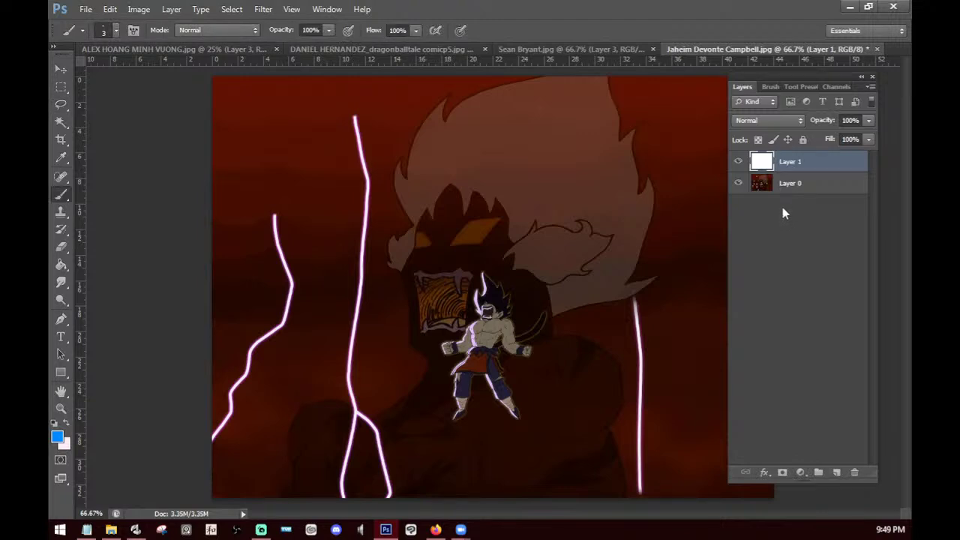
{"action": "left_click", "coordinate": [66, 423]}
{"action": "left_click", "coordinate": [63, 262]}
{"action": "left_click", "coordinate": [604, 310]}
{"action": "left_click", "coordinate": [738, 162]}
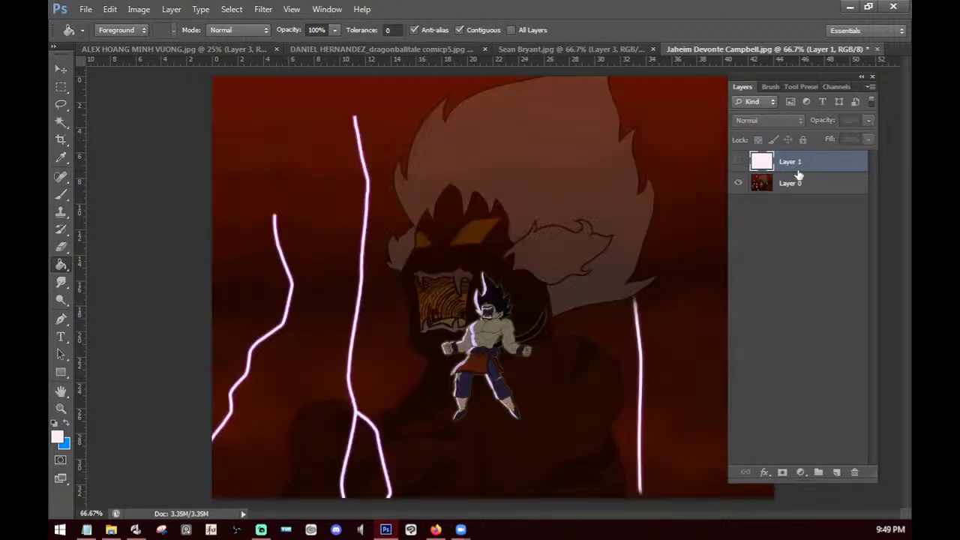
{"action": "left_click", "coordinate": [801, 183]}
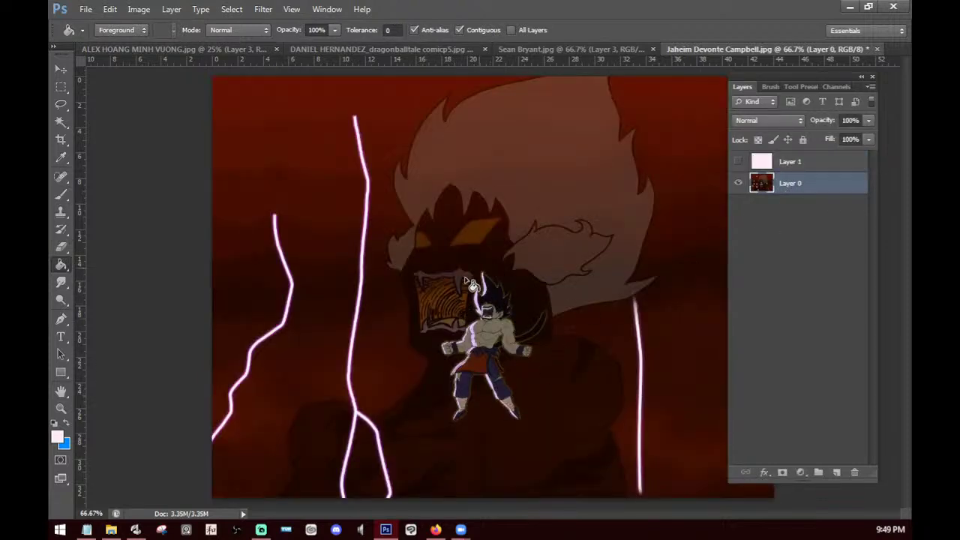
{"action": "key", "text": "f"}
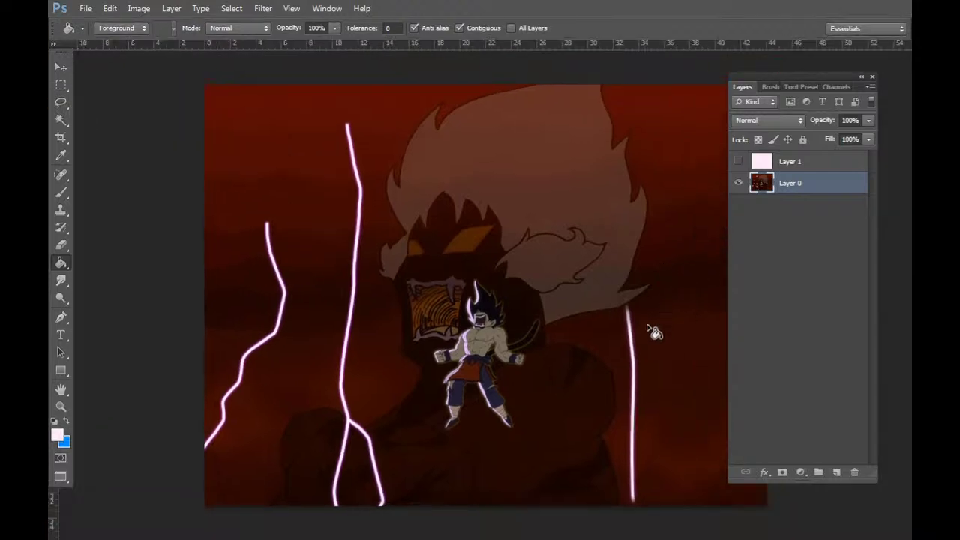
{"action": "left_click_drag", "start_coordinate": [609, 382], "coordinate": [541, 345]}
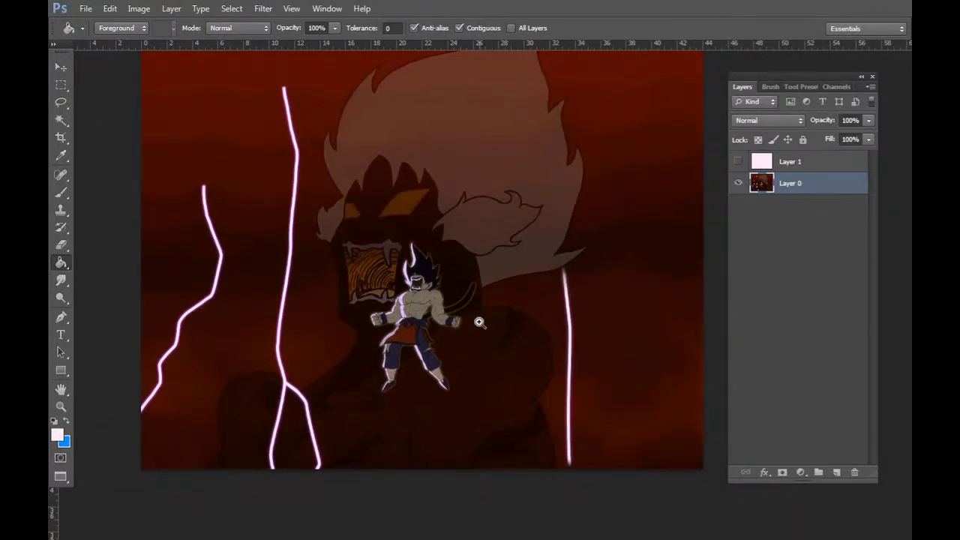
Enlarge Layer 0 proportionally with a free transform and reposition it so the small fighter stands larger near the middle of the canvas.
{"action": "scroll", "coordinate": [478, 322], "scroll_direction": "up", "scroll_amount": 1}
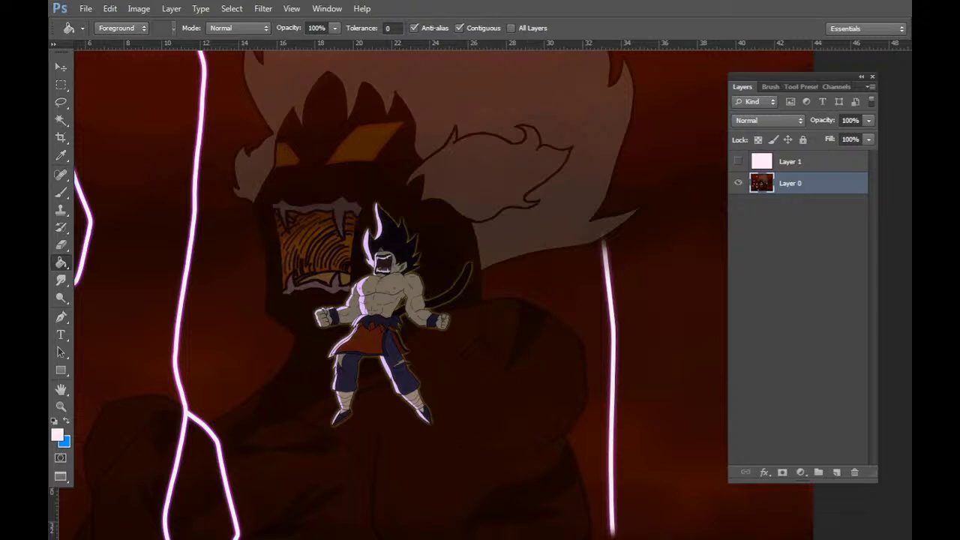
{"action": "left_click", "coordinate": [808, 165]}
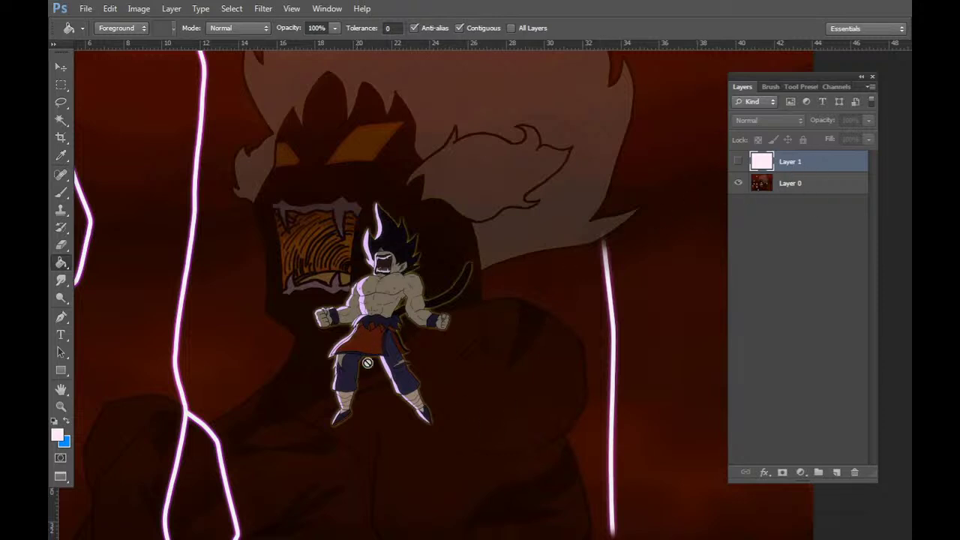
{"action": "key", "text": "ctrl+minus"}
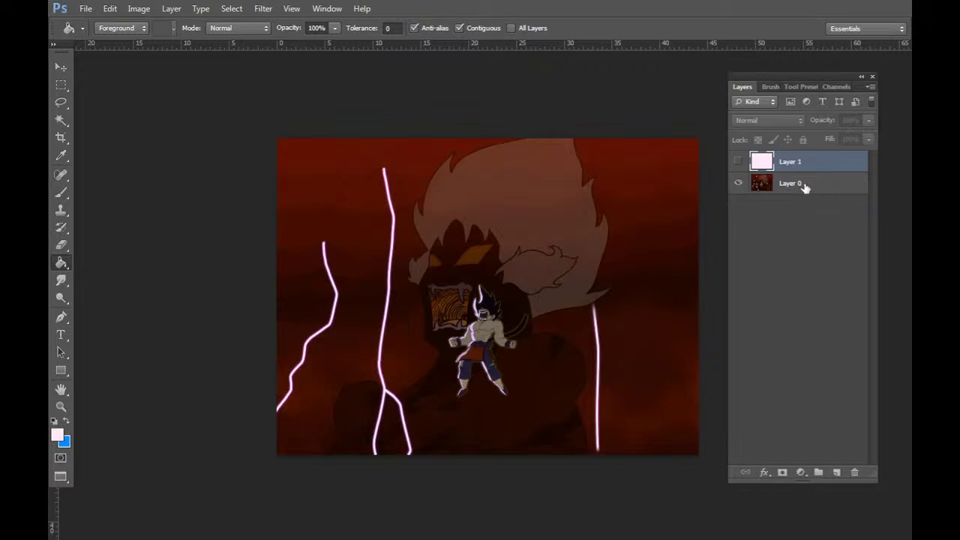
{"action": "left_click", "coordinate": [803, 187]}
{"action": "key", "text": "ctrl+t"}
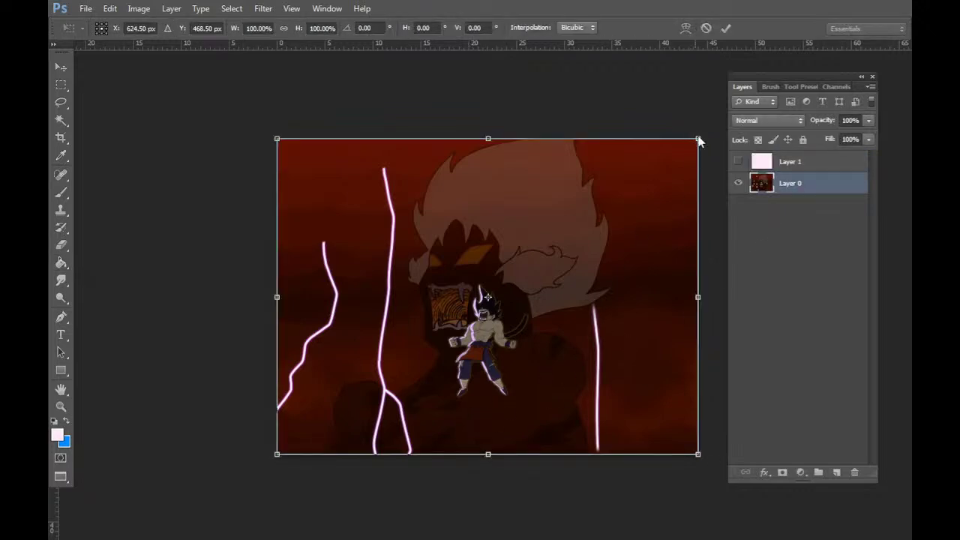
{"action": "left_click_drag", "start_coordinate": [698, 140], "coordinate": [723, 153]}
{"action": "left_click_drag", "start_coordinate": [564, 347], "coordinate": [527, 160]}
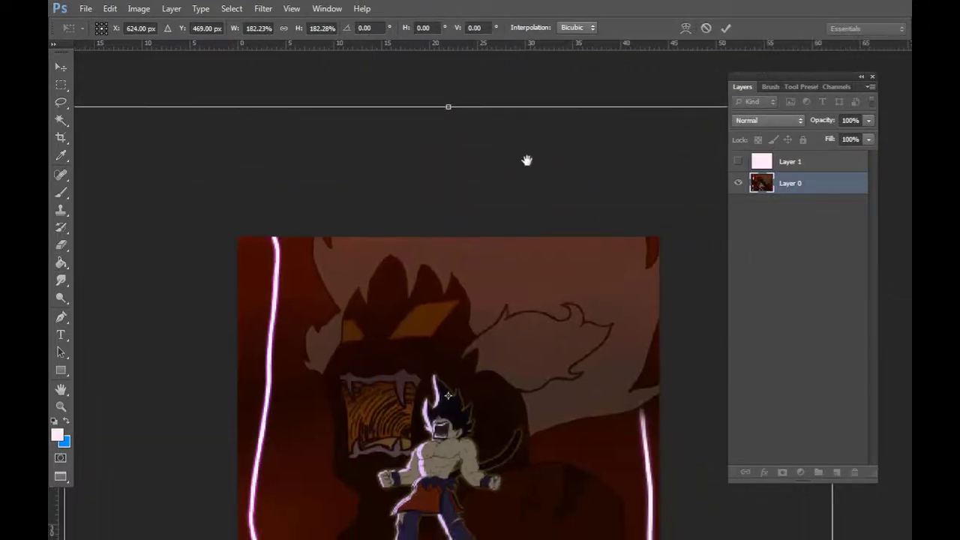
{"action": "left_click_drag", "start_coordinate": [547, 401], "coordinate": [561, 327]}
{"action": "left_click", "coordinate": [556, 318], "text": "alt"}
{"action": "left_click", "coordinate": [557, 318], "text": "alt"}
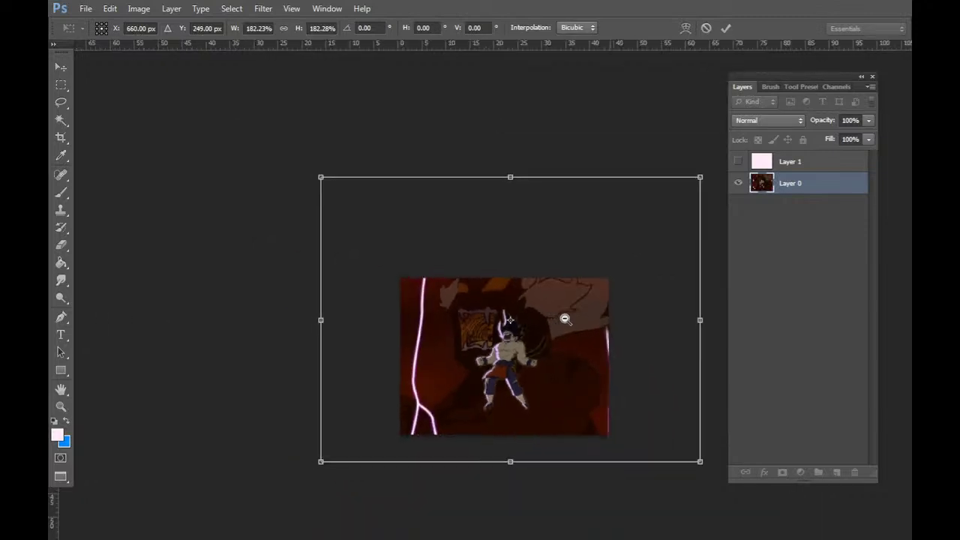
{"action": "left_click", "coordinate": [556, 318], "text": "alt"}
{"action": "left_click_drag", "start_coordinate": [392, 416], "coordinate": [375, 431]}
{"action": "left_click_drag", "start_coordinate": [537, 358], "coordinate": [533, 352]}
{"action": "key", "text": "Return"}
Choose the Brush tool and resize the whole image to 200 percent with proportions constrained.
{"action": "key", "text": "b"}
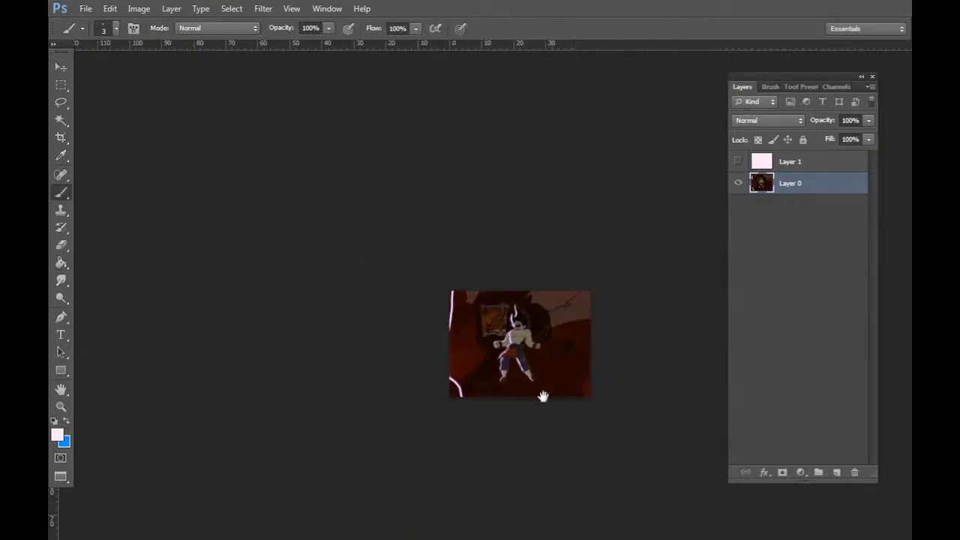
{"action": "left_click", "coordinate": [541, 360], "text": "ctrl"}
{"action": "left_click", "coordinate": [534, 360], "text": "ctrl"}
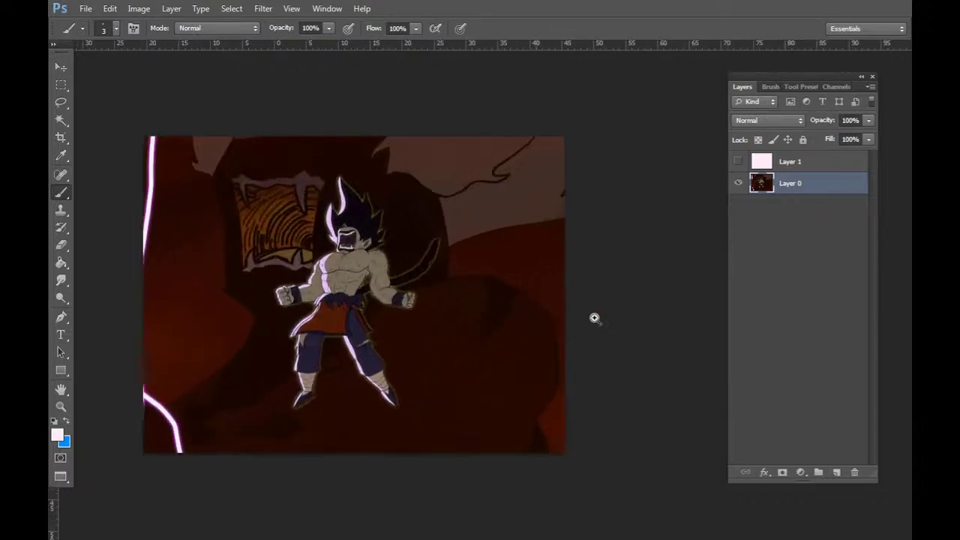
{"action": "key", "text": "ctrl+alt+i"}
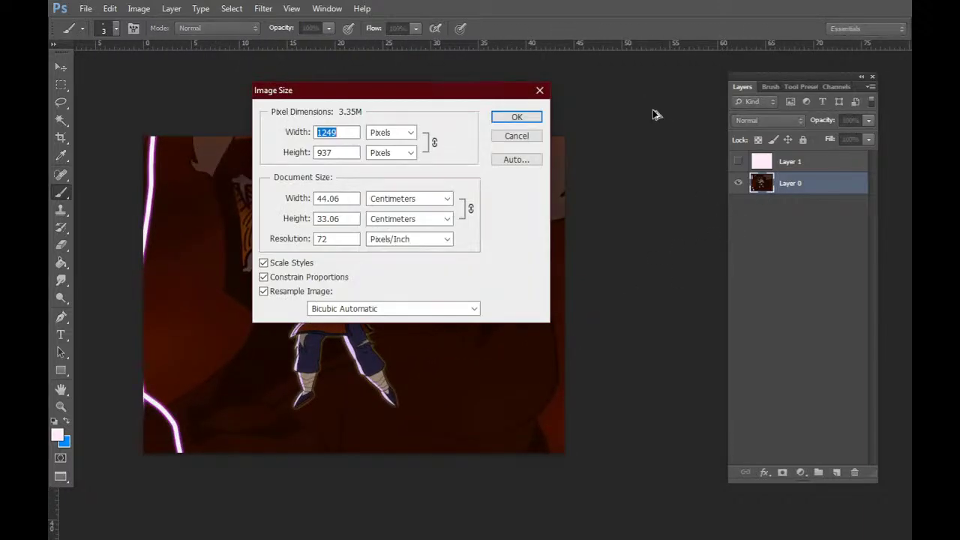
{"action": "left_click", "coordinate": [386, 132]}
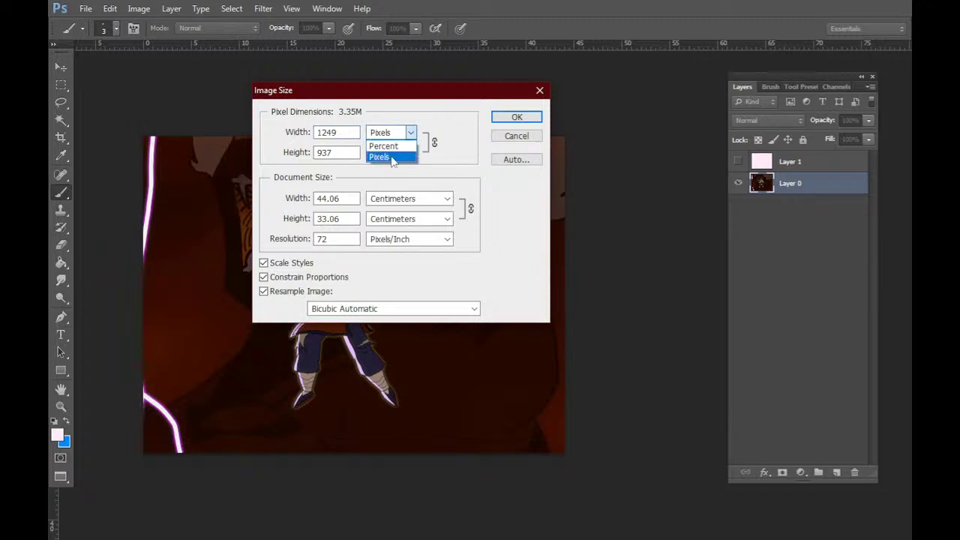
{"action": "left_click", "coordinate": [382, 145]}
{"action": "key", "text": "shift+Tab"}
{"action": "type", "text": "200"}
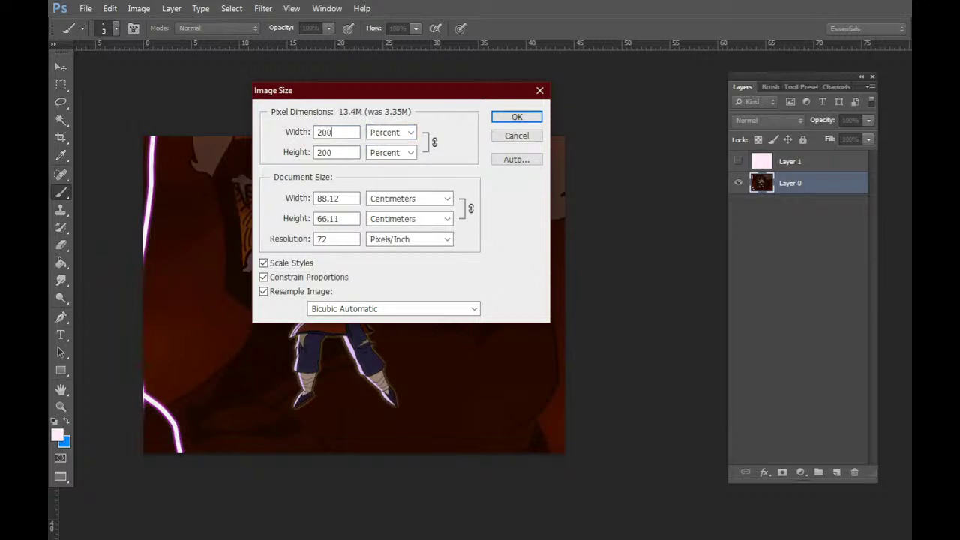
{"action": "key", "text": "Return"}
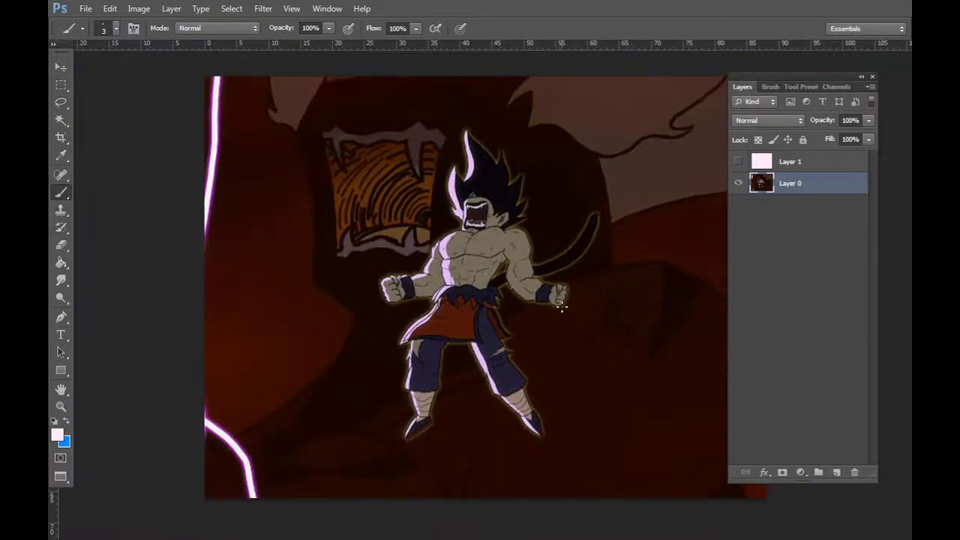
Show Layer 1 at 80% opacity, add a new empty layer above it, and make blue the foreground colour.
{"action": "left_click", "coordinate": [738, 162]}
{"action": "left_click", "coordinate": [797, 167]}
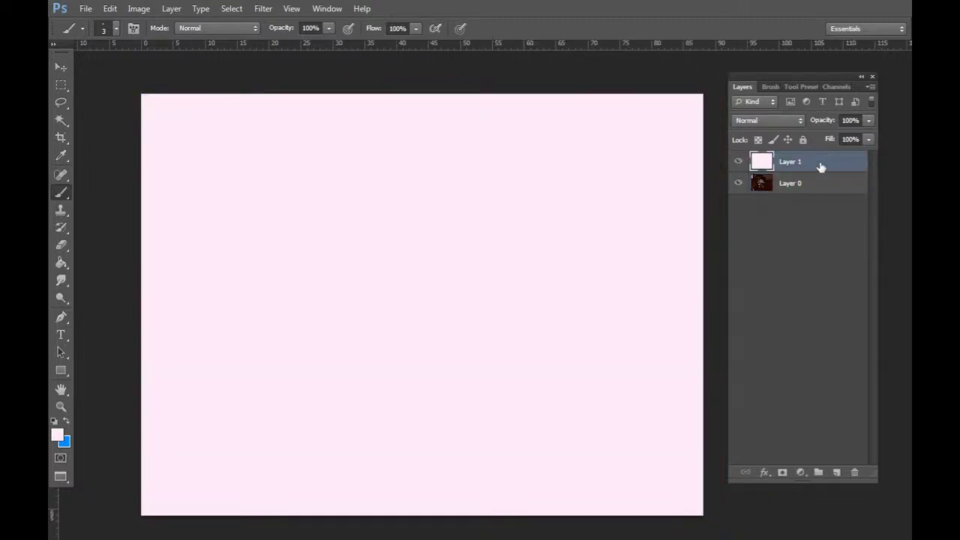
{"action": "left_click", "coordinate": [867, 121]}
{"action": "left_click", "coordinate": [853, 135]}
{"action": "left_click", "coordinate": [820, 165]}
{"action": "key", "text": "ctrl+shift+n"}
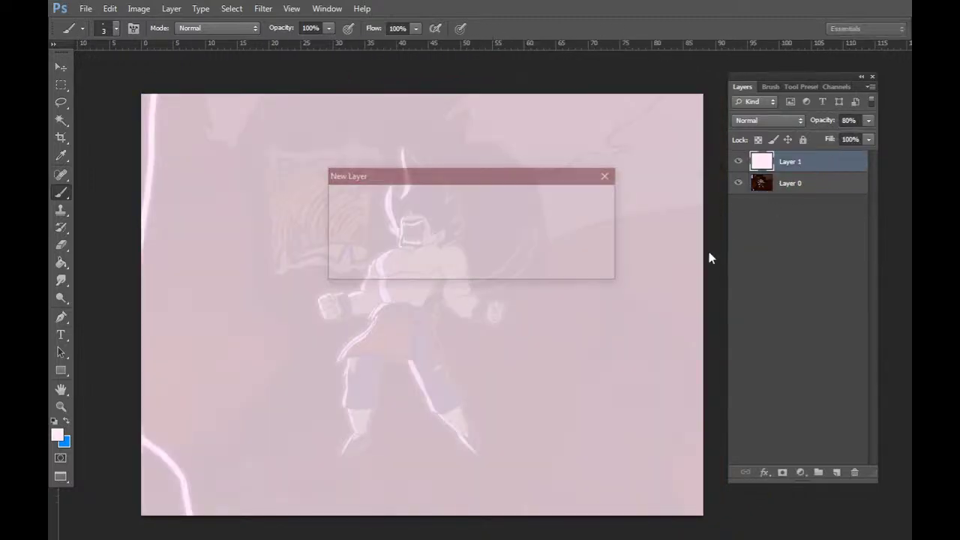
{"action": "key", "text": "Return"}
{"action": "key", "text": "x"}
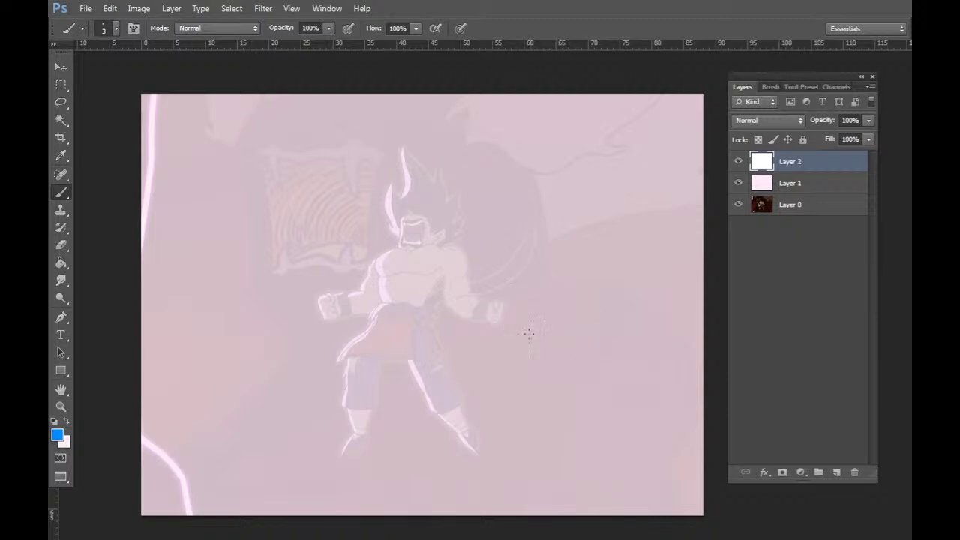
Set the brush size to 5 px and sketch a muscular turned-away figure's head, shoulders, back and near arm to the fighter's right.
{"action": "left_click_drag", "start_coordinate": [558, 318], "coordinate": [543, 345]}
{"action": "right_click", "coordinate": [621, 290]}
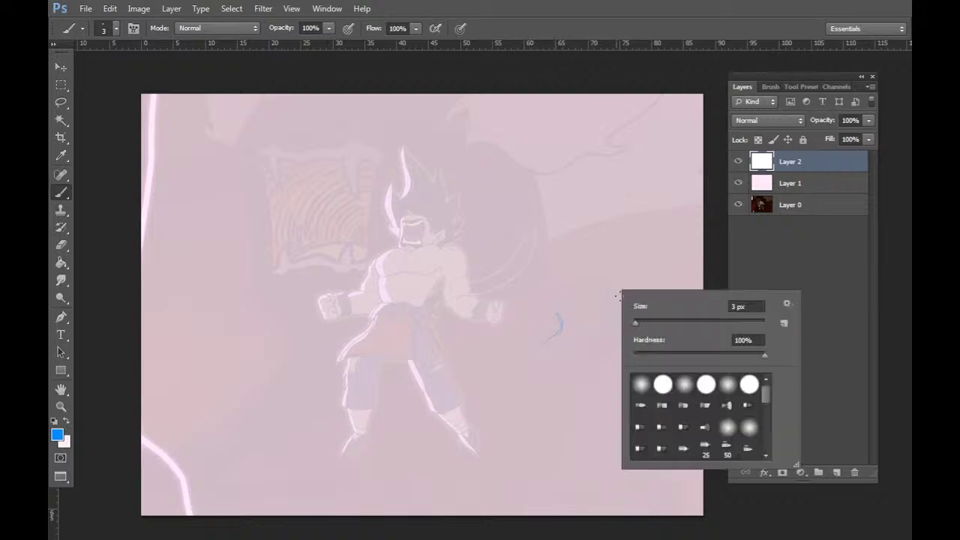
{"action": "left_click_drag", "start_coordinate": [636, 324], "coordinate": [638, 327]}
{"action": "left_click", "coordinate": [570, 337]}
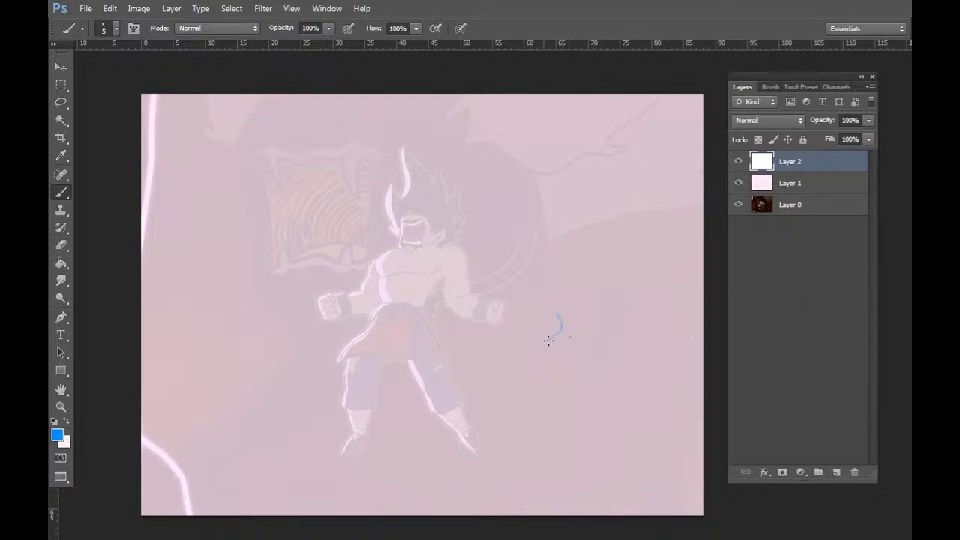
{"action": "mouse_move", "coordinate": [557, 314]}
{"action": "left_mouse_down"}
{"action": "mouse_move", "coordinate": [508, 395]}
{"action": "mouse_move", "coordinate": [536, 366]}
{"action": "left_mouse_up"}
{"action": "mouse_move", "coordinate": [580, 276]}
{"action": "left_mouse_down"}
{"action": "mouse_move", "coordinate": [570, 314]}
{"action": "mouse_move", "coordinate": [546, 251]}
{"action": "mouse_move", "coordinate": [603, 226]}
{"action": "mouse_move", "coordinate": [598, 284]}
{"action": "left_mouse_up"}
{"action": "mouse_move", "coordinate": [617, 231]}
{"action": "left_mouse_down"}
{"action": "mouse_move", "coordinate": [669, 238]}
{"action": "mouse_move", "coordinate": [676, 265]}
{"action": "left_mouse_up"}
{"action": "left_click_drag", "start_coordinate": [644, 265], "coordinate": [626, 333]}
{"action": "left_click_drag", "start_coordinate": [575, 338], "coordinate": [603, 367]}
{"action": "left_click_drag", "start_coordinate": [626, 365], "coordinate": [676, 286]}
{"action": "mouse_move", "coordinate": [639, 227]}
{"action": "left_mouse_down"}
{"action": "mouse_move", "coordinate": [635, 190]}
{"action": "mouse_move", "coordinate": [577, 180]}
{"action": "mouse_move", "coordinate": [574, 207]}
{"action": "left_mouse_up"}
{"action": "mouse_move", "coordinate": [578, 203]}
{"action": "left_mouse_down"}
{"action": "mouse_move", "coordinate": [572, 221]}
{"action": "mouse_move", "coordinate": [614, 213]}
{"action": "left_mouse_up"}
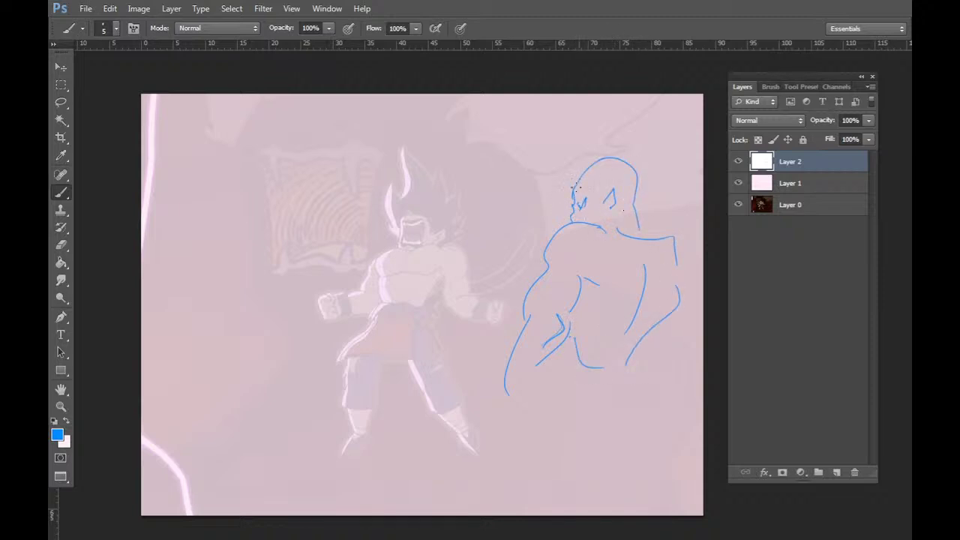
Add swept-back hair, shoulder and armpit accents, the waist line and the near hand to the turned-away figure.
{"action": "left_click_drag", "start_coordinate": [576, 182], "coordinate": [669, 108]}
{"action": "left_click_drag", "start_coordinate": [691, 117], "coordinate": [642, 229]}
{"action": "left_click_drag", "start_coordinate": [604, 268], "coordinate": [578, 281]}
{"action": "left_click_drag", "start_coordinate": [580, 276], "coordinate": [594, 283]}
{"action": "left_click_drag", "start_coordinate": [545, 259], "coordinate": [549, 269]}
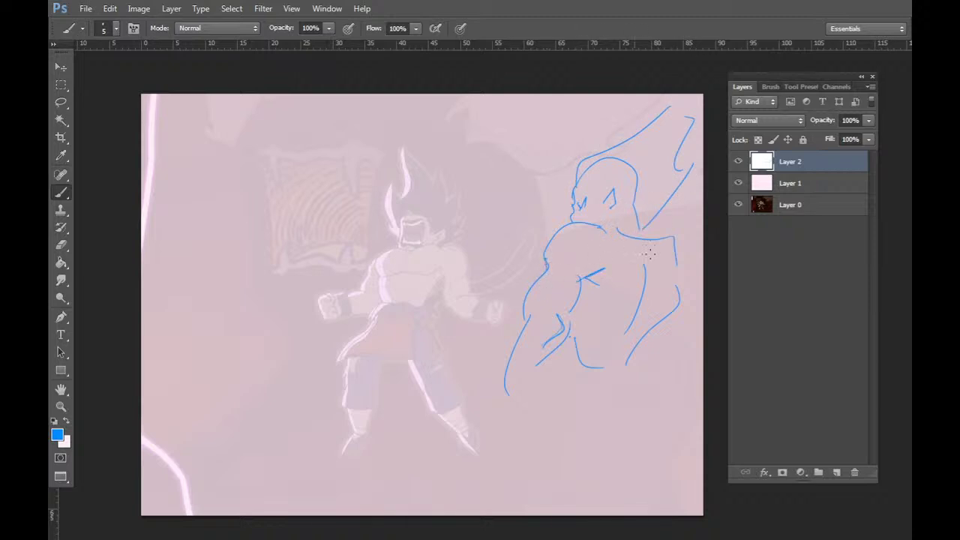
{"action": "mouse_move", "coordinate": [660, 325]}
{"action": "left_mouse_down"}
{"action": "mouse_move", "coordinate": [645, 345]}
{"action": "mouse_move", "coordinate": [637, 426]}
{"action": "left_mouse_up"}
{"action": "mouse_move", "coordinate": [537, 373]}
{"action": "left_mouse_down"}
{"action": "mouse_move", "coordinate": [506, 401]}
{"action": "mouse_move", "coordinate": [507, 391]}
{"action": "mouse_move", "coordinate": [498, 441]}
{"action": "mouse_move", "coordinate": [530, 402]}
{"action": "mouse_move", "coordinate": [504, 445]}
{"action": "left_mouse_up"}
{"action": "left_click_drag", "start_coordinate": [533, 408], "coordinate": [513, 438]}
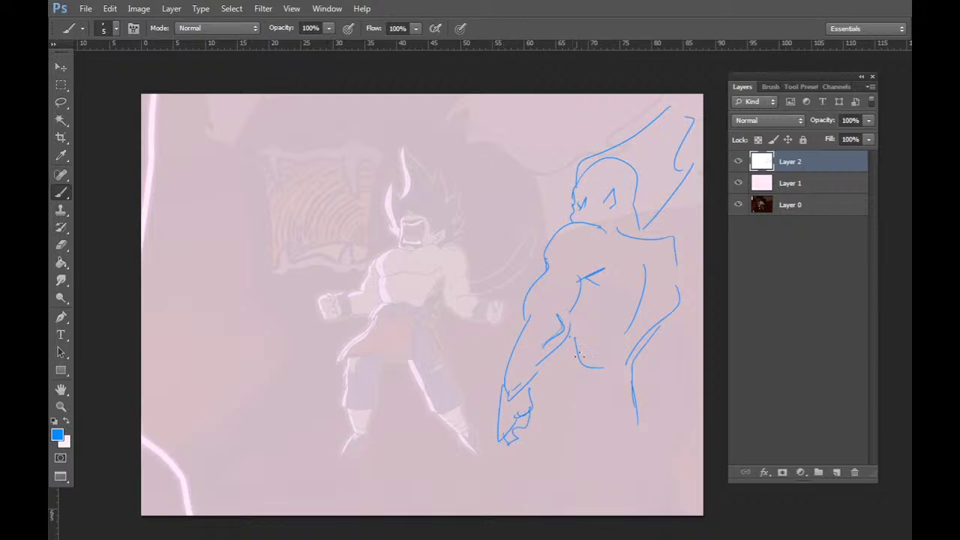
Sketch the turned-away figure's hips and upper legs, extending the lines to the canvas's lower edge.
{"action": "mouse_move", "coordinate": [566, 344]}
{"action": "left_mouse_down"}
{"action": "mouse_move", "coordinate": [550, 385]}
{"action": "mouse_move", "coordinate": [554, 443]}
{"action": "left_mouse_up"}
{"action": "left_click_drag", "start_coordinate": [632, 367], "coordinate": [656, 443]}
{"action": "left_click_drag", "start_coordinate": [619, 398], "coordinate": [624, 446]}
{"action": "mouse_move", "coordinate": [548, 408]}
{"action": "left_mouse_down"}
{"action": "mouse_move", "coordinate": [551, 472]}
{"action": "mouse_move", "coordinate": [569, 516]}
{"action": "left_mouse_up"}
{"action": "left_click_drag", "start_coordinate": [615, 477], "coordinate": [612, 516]}
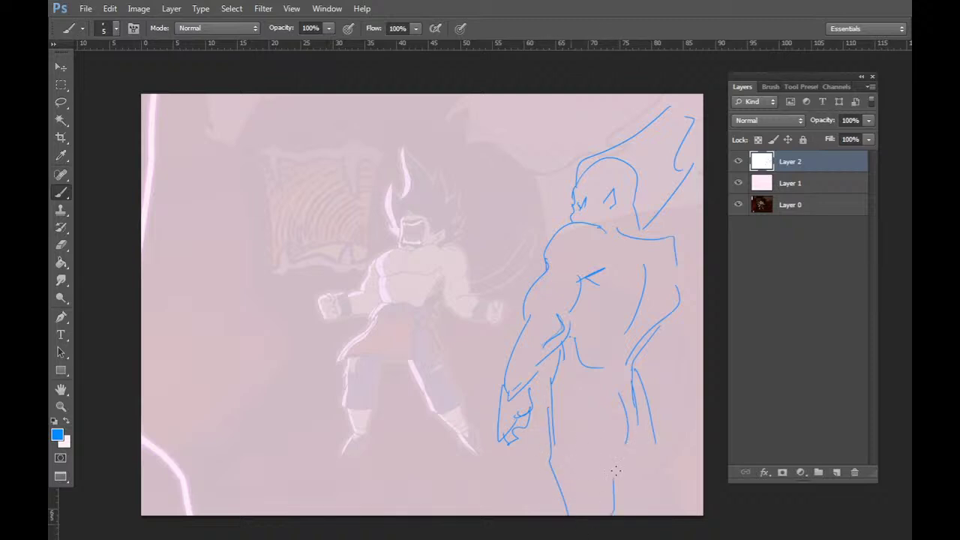
{"action": "mouse_move", "coordinate": [622, 452]}
{"action": "left_mouse_down"}
{"action": "mouse_move", "coordinate": [616, 468]}
{"action": "mouse_move", "coordinate": [651, 459]}
{"action": "mouse_move", "coordinate": [658, 495]}
{"action": "left_mouse_up"}
Sketch a second bald head in profile with neck, shoulders and back line to the fighter's left.
{"action": "mouse_move", "coordinate": [285, 180]}
{"action": "left_mouse_down"}
{"action": "mouse_move", "coordinate": [239, 201]}
{"action": "mouse_move", "coordinate": [239, 249]}
{"action": "mouse_move", "coordinate": [247, 228]}
{"action": "mouse_move", "coordinate": [244, 258]}
{"action": "mouse_move", "coordinate": [304, 194]}
{"action": "mouse_move", "coordinate": [314, 255]}
{"action": "mouse_move", "coordinate": [259, 262]}
{"action": "mouse_move", "coordinate": [211, 316]}
{"action": "left_mouse_up"}
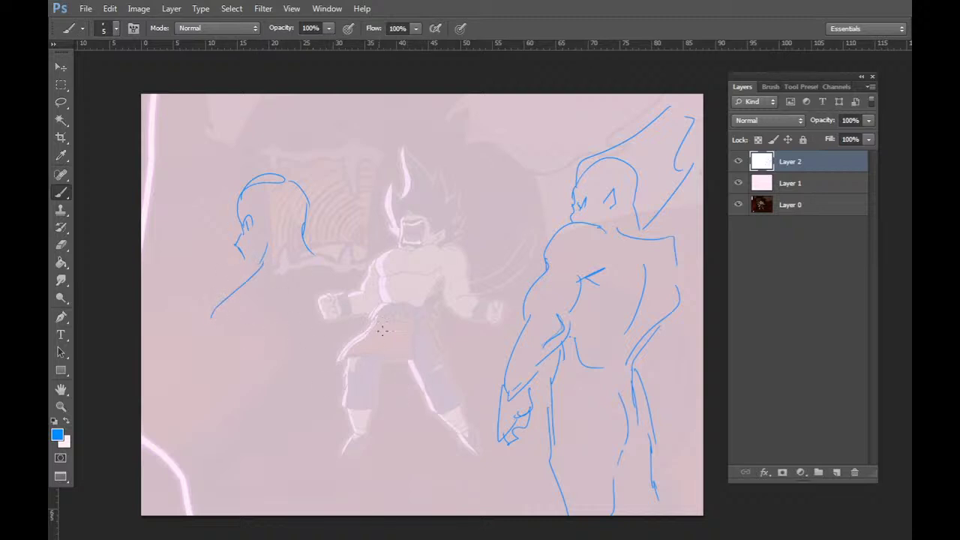
{"action": "left_click_drag", "start_coordinate": [227, 303], "coordinate": [214, 318]}
{"action": "left_click_drag", "start_coordinate": [229, 306], "coordinate": [288, 289]}
{"action": "mouse_move", "coordinate": [289, 291]}
{"action": "left_mouse_down"}
{"action": "mouse_move", "coordinate": [315, 339]}
{"action": "mouse_move", "coordinate": [315, 260]}
{"action": "mouse_move", "coordinate": [316, 322]}
{"action": "left_mouse_up"}
{"action": "mouse_move", "coordinate": [344, 266]}
{"action": "left_mouse_down"}
{"action": "mouse_move", "coordinate": [362, 300]}
{"action": "mouse_move", "coordinate": [337, 399]}
{"action": "left_mouse_up"}
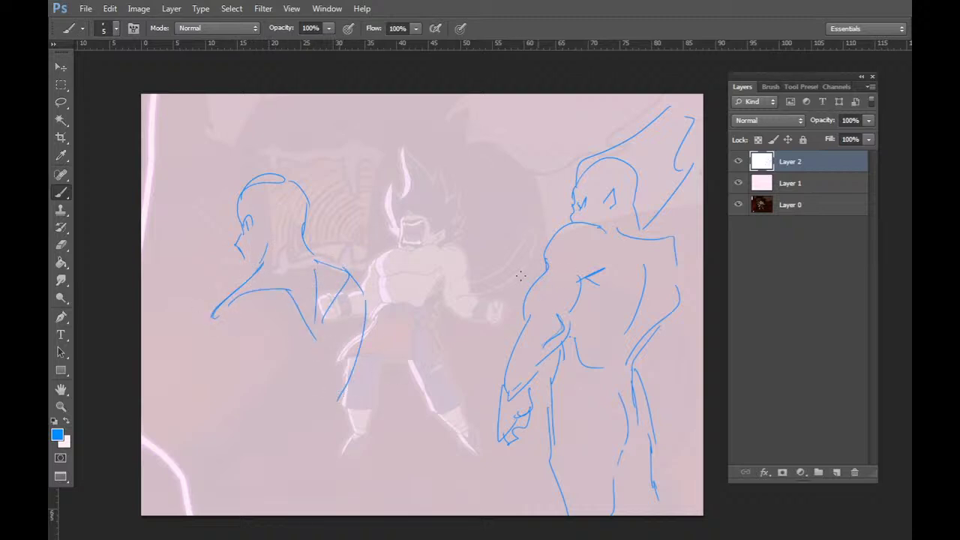
Hide Layer 2, add a new empty layer, and sketch a downward-tilted head with centre line, eyes, nose and mouth over the fighter.
{"action": "left_click", "coordinate": [738, 161]}
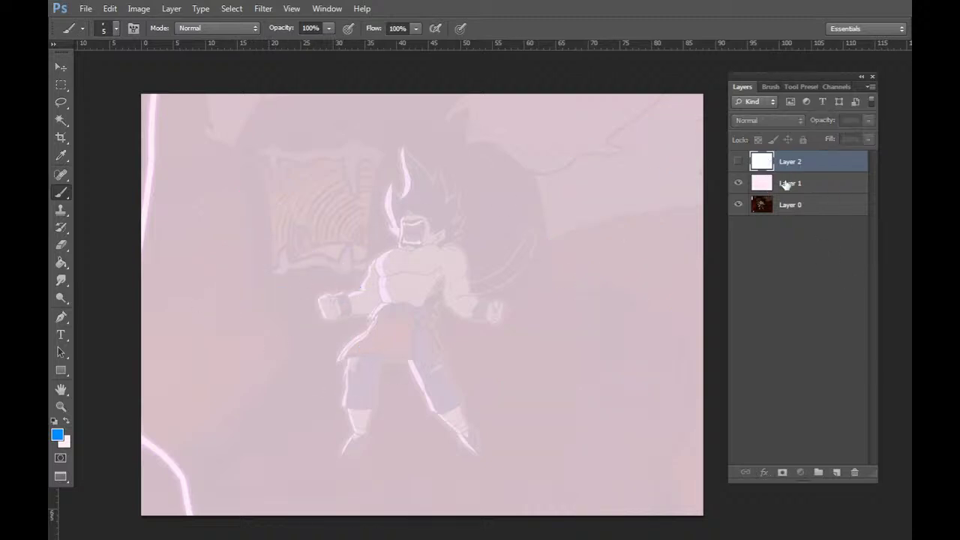
{"action": "key", "text": "ctrl+shift+alt+n"}
{"action": "mouse_move", "coordinate": [333, 225]}
{"action": "left_mouse_down"}
{"action": "mouse_move", "coordinate": [346, 186]}
{"action": "mouse_move", "coordinate": [444, 202]}
{"action": "left_mouse_up"}
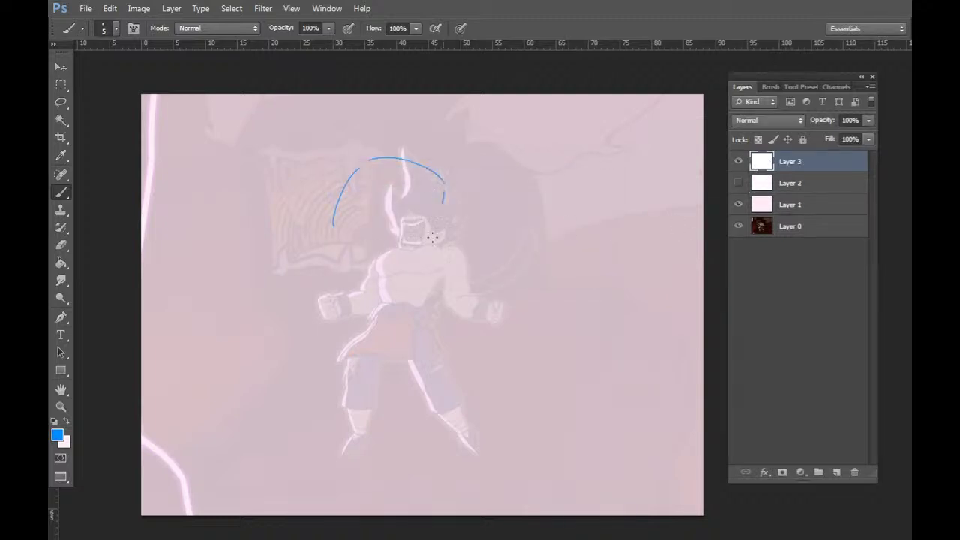
{"action": "left_click_drag", "start_coordinate": [432, 237], "coordinate": [419, 265]}
{"action": "mouse_move", "coordinate": [333, 251]}
{"action": "left_mouse_down"}
{"action": "mouse_move", "coordinate": [414, 284]}
{"action": "mouse_move", "coordinate": [425, 273]}
{"action": "left_mouse_up"}
{"action": "left_click_drag", "start_coordinate": [416, 176], "coordinate": [371, 301]}
{"action": "mouse_move", "coordinate": [353, 228]}
{"action": "left_mouse_down"}
{"action": "mouse_move", "coordinate": [374, 240]}
{"action": "mouse_move", "coordinate": [362, 241]}
{"action": "mouse_move", "coordinate": [370, 252]}
{"action": "mouse_move", "coordinate": [366, 245]}
{"action": "mouse_move", "coordinate": [421, 247]}
{"action": "mouse_move", "coordinate": [411, 254]}
{"action": "mouse_move", "coordinate": [412, 245]}
{"action": "mouse_move", "coordinate": [383, 294]}
{"action": "left_mouse_up"}
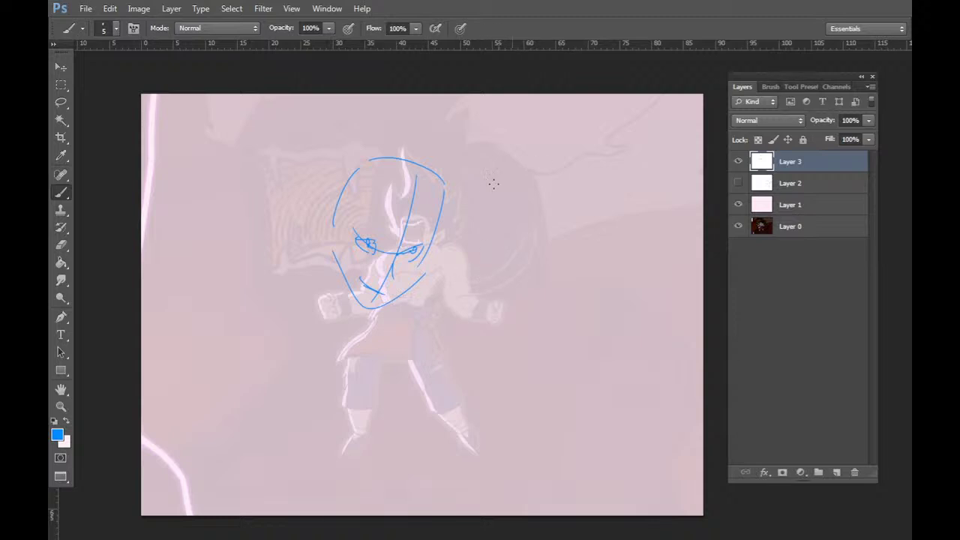
{"action": "left_click_drag", "start_coordinate": [313, 258], "coordinate": [204, 333]}
{"action": "mouse_move", "coordinate": [344, 357]}
{"action": "left_mouse_down"}
{"action": "mouse_move", "coordinate": [398, 313]}
{"action": "mouse_move", "coordinate": [413, 313]}
{"action": "left_mouse_up"}
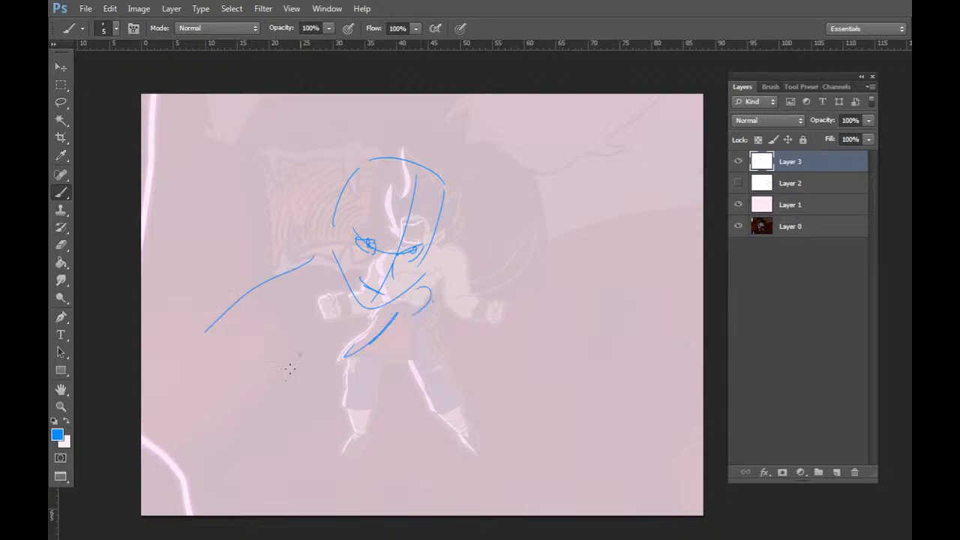
{"action": "left_click_drag", "start_coordinate": [301, 353], "coordinate": [233, 412]}
{"action": "key", "text": "ctrl+alt+z"}
{"action": "key", "text": "ctrl+alt+z"}
{"action": "key", "text": "ctrl+alt+z"}
{"action": "key", "text": "ctrl+alt+z"}
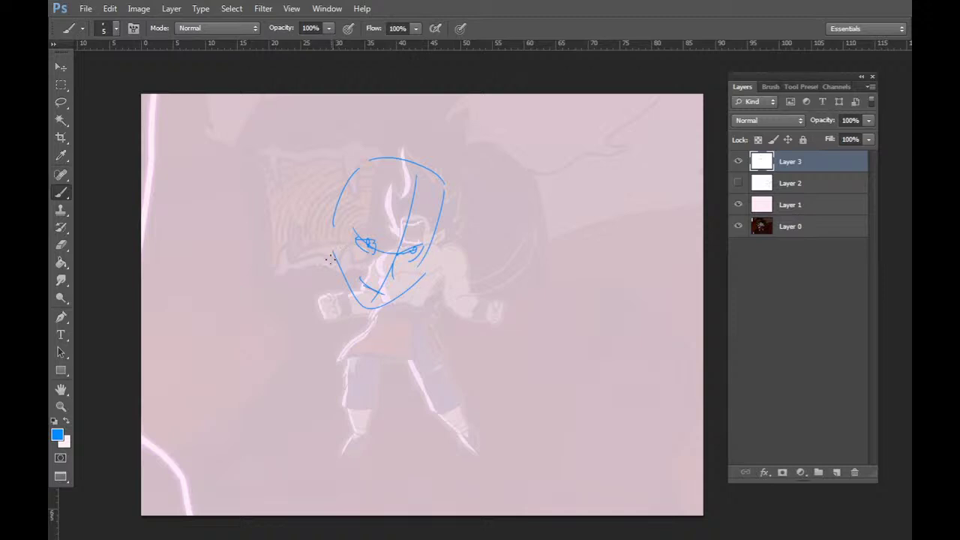
{"action": "mouse_move", "coordinate": [333, 243]}
{"action": "left_mouse_down"}
{"action": "mouse_move", "coordinate": [321, 309]}
{"action": "mouse_move", "coordinate": [291, 352]}
{"action": "left_mouse_up"}
{"action": "left_click_drag", "start_coordinate": [307, 340], "coordinate": [354, 360]}
{"action": "left_click_drag", "start_coordinate": [366, 353], "coordinate": [424, 330]}
{"action": "mouse_move", "coordinate": [401, 294]}
{"action": "left_mouse_down"}
{"action": "mouse_move", "coordinate": [405, 330]}
{"action": "mouse_move", "coordinate": [465, 354]}
{"action": "left_mouse_up"}
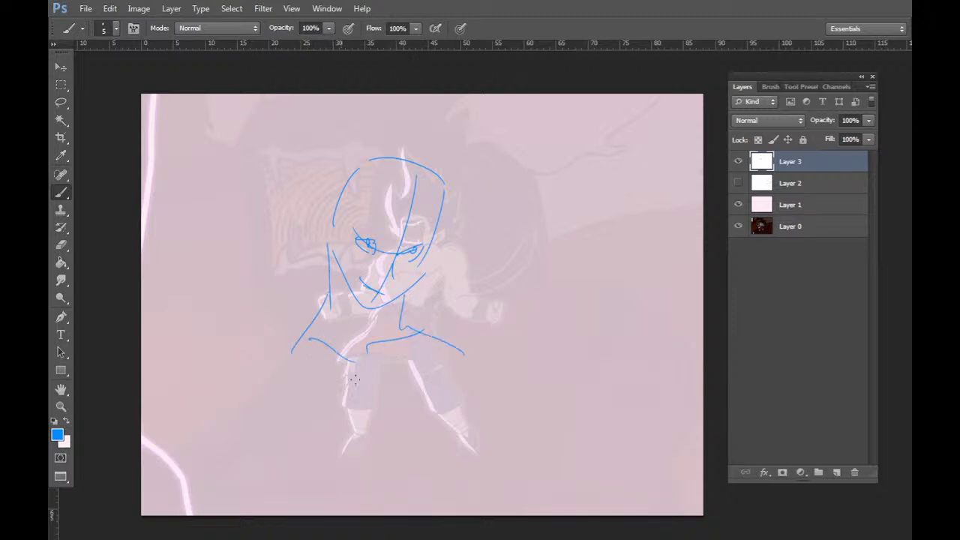
{"action": "key", "text": "ctrl+alt+z"}
{"action": "key", "text": "ctrl+alt+z"}
{"action": "key", "text": "ctrl+alt+z"}
{"action": "key", "text": "ctrl+alt+z"}
{"action": "key", "text": "ctrl+alt+z"}
Sketch the shoulders and arms below the tilted head and circle a spot on the face's centre line between the brows.
{"action": "mouse_move", "coordinate": [383, 314]}
{"action": "left_mouse_down"}
{"action": "mouse_move", "coordinate": [419, 335]}
{"action": "mouse_move", "coordinate": [343, 405]}
{"action": "left_mouse_up"}
{"action": "mouse_move", "coordinate": [311, 338]}
{"action": "left_mouse_down"}
{"action": "mouse_move", "coordinate": [290, 359]}
{"action": "mouse_move", "coordinate": [254, 449]}
{"action": "left_mouse_up"}
{"action": "mouse_move", "coordinate": [331, 354]}
{"action": "left_mouse_down"}
{"action": "mouse_move", "coordinate": [353, 351]}
{"action": "mouse_move", "coordinate": [255, 377]}
{"action": "mouse_move", "coordinate": [251, 439]}
{"action": "mouse_move", "coordinate": [261, 444]}
{"action": "left_mouse_up"}
{"action": "left_click_drag", "start_coordinate": [370, 350], "coordinate": [329, 432]}
{"action": "left_click_drag", "start_coordinate": [442, 307], "coordinate": [396, 436]}
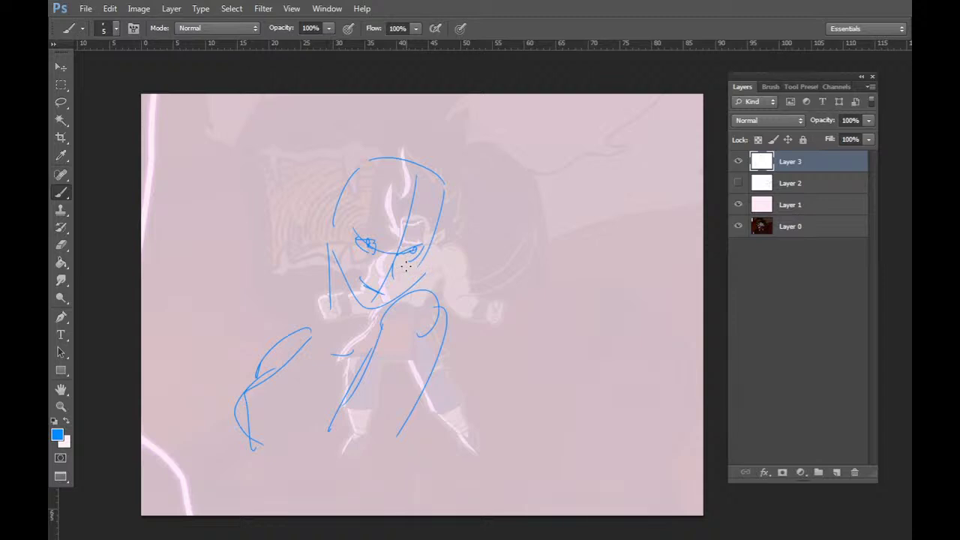
{"action": "left_click_drag", "start_coordinate": [412, 223], "coordinate": [396, 223]}
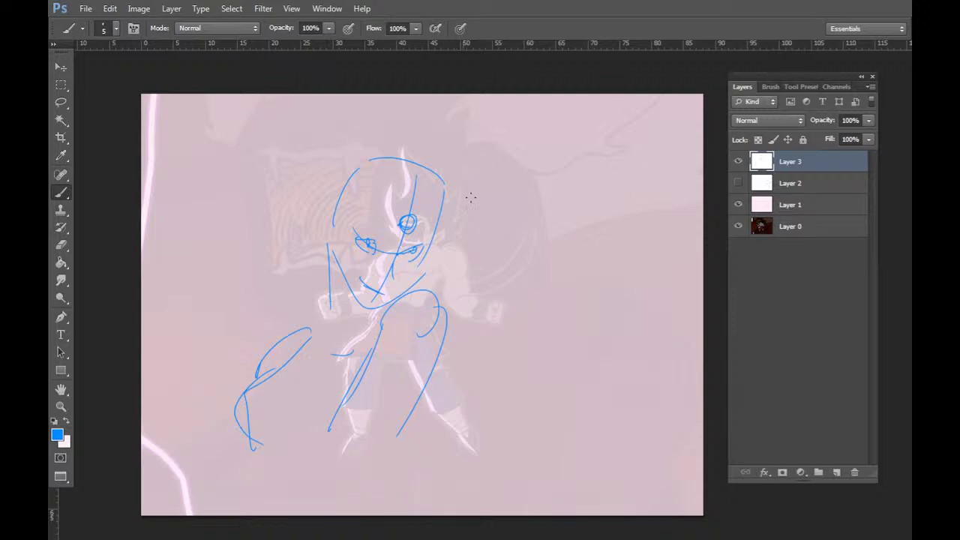
{"action": "mouse_move", "coordinate": [507, 159]}
{"action": "left_mouse_down"}
{"action": "mouse_move", "coordinate": [210, 247]}
{"action": "mouse_move", "coordinate": [546, 187]}
{"action": "mouse_move", "coordinate": [199, 225]}
{"action": "mouse_move", "coordinate": [520, 317]}
{"action": "left_mouse_up"}
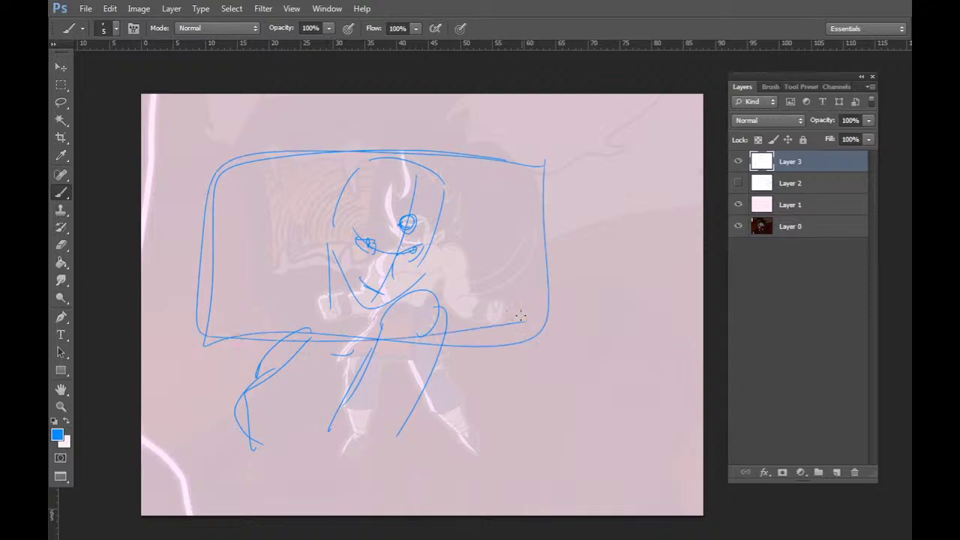
{"action": "key", "text": "ctrl+alt+z"}
{"action": "key", "text": "ctrl+alt+z"}
{"action": "mouse_move", "coordinate": [288, 127]}
{"action": "left_mouse_down"}
{"action": "mouse_move", "coordinate": [403, 475]}
{"action": "mouse_move", "coordinate": [269, 118]}
{"action": "mouse_move", "coordinate": [509, 405]}
{"action": "mouse_move", "coordinate": [226, 352]}
{"action": "left_mouse_up"}
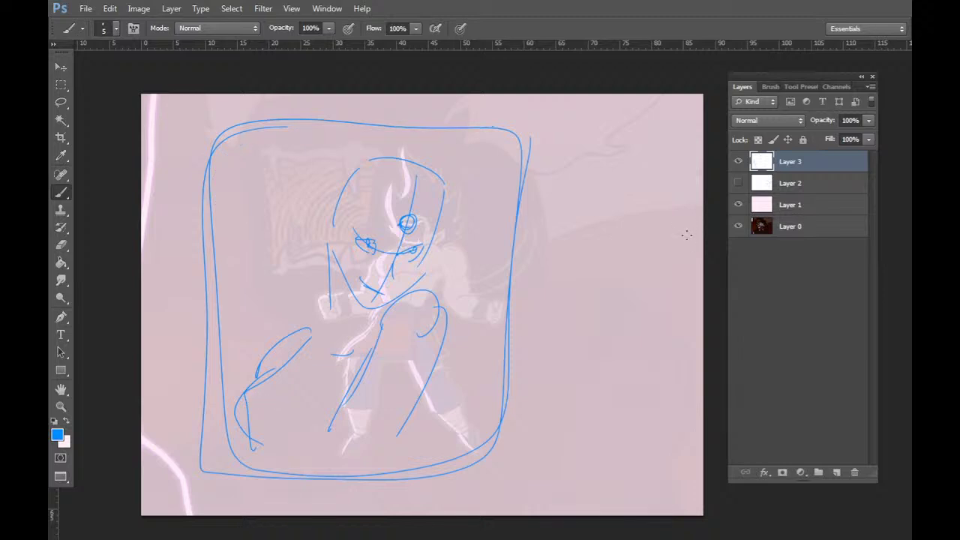
{"action": "key", "text": "ctrl+alt+z"}
{"action": "key", "text": "ctrl+alt+z"}
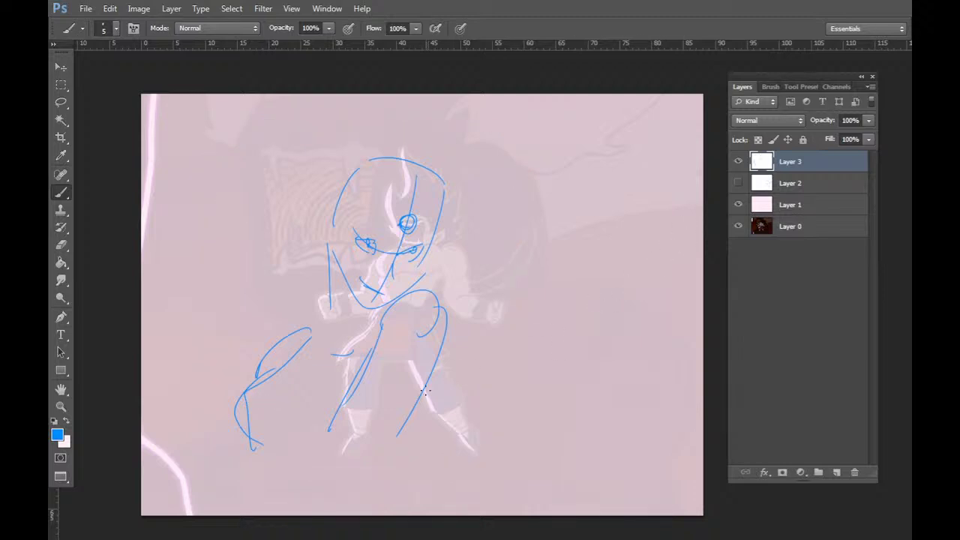
Hide the tilted-head sketch on Layer 3 and show the two figure sketches on Layer 2 again.
{"action": "left_click", "coordinate": [738, 161]}
{"action": "left_click", "coordinate": [738, 183]}
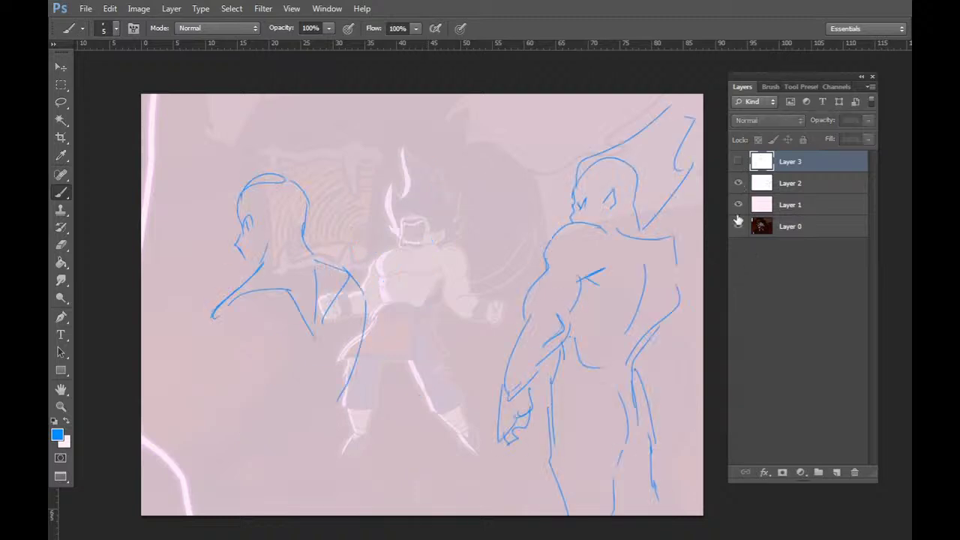
On Layer 2, sketch the far arm and fist of the standing back-view figure beside the fighter.
{"action": "left_click", "coordinate": [789, 186]}
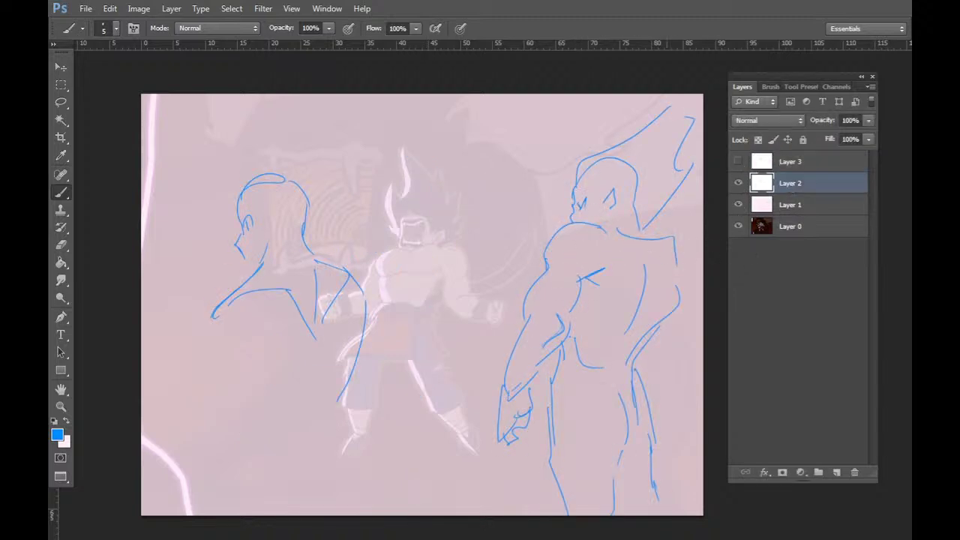
{"action": "mouse_move", "coordinate": [677, 245]}
{"action": "left_mouse_down"}
{"action": "mouse_move", "coordinate": [697, 284]}
{"action": "mouse_move", "coordinate": [688, 354]}
{"action": "mouse_move", "coordinate": [661, 379]}
{"action": "mouse_move", "coordinate": [668, 395]}
{"action": "left_mouse_up"}
{"action": "mouse_move", "coordinate": [684, 356]}
{"action": "left_mouse_down"}
{"action": "mouse_move", "coordinate": [673, 401]}
{"action": "mouse_move", "coordinate": [664, 397]}
{"action": "left_mouse_up"}
{"action": "left_click_drag", "start_coordinate": [687, 354], "coordinate": [668, 380]}
{"action": "left_click_drag", "start_coordinate": [682, 334], "coordinate": [667, 356]}
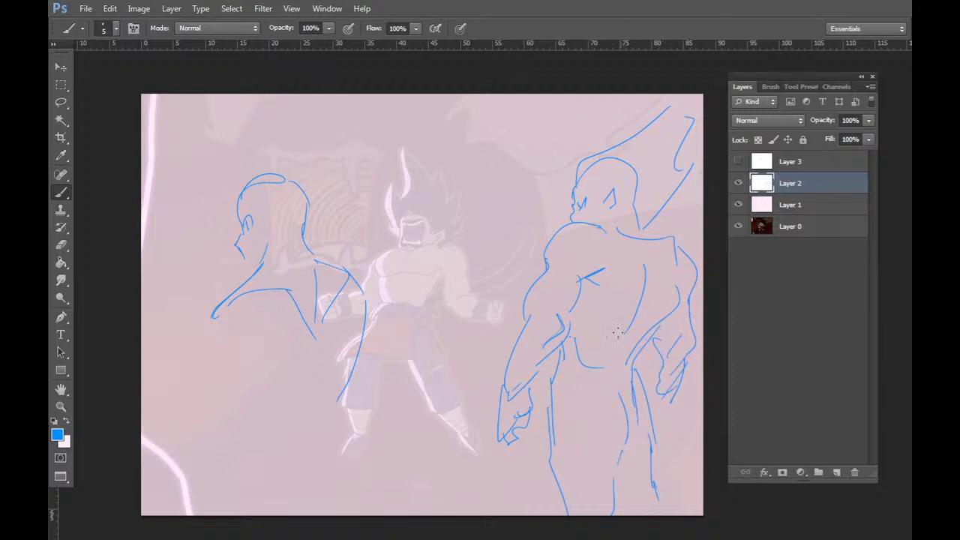
Add lower-back and waist lines to the back-view figure and sketch a curved, tail-like shape beside its near elbow.
{"action": "mouse_move", "coordinate": [621, 329]}
{"action": "left_mouse_down"}
{"action": "mouse_move", "coordinate": [599, 350]}
{"action": "mouse_move", "coordinate": [645, 380]}
{"action": "left_mouse_up"}
{"action": "mouse_move", "coordinate": [639, 351]}
{"action": "left_mouse_down"}
{"action": "mouse_move", "coordinate": [627, 376]}
{"action": "mouse_move", "coordinate": [642, 369]}
{"action": "left_mouse_up"}
{"action": "left_click_drag", "start_coordinate": [497, 272], "coordinate": [513, 333]}
{"action": "left_click_drag", "start_coordinate": [493, 238], "coordinate": [493, 271]}
{"action": "left_click_drag", "start_coordinate": [505, 234], "coordinate": [511, 264]}
{"action": "left_click_drag", "start_coordinate": [511, 265], "coordinate": [538, 263]}
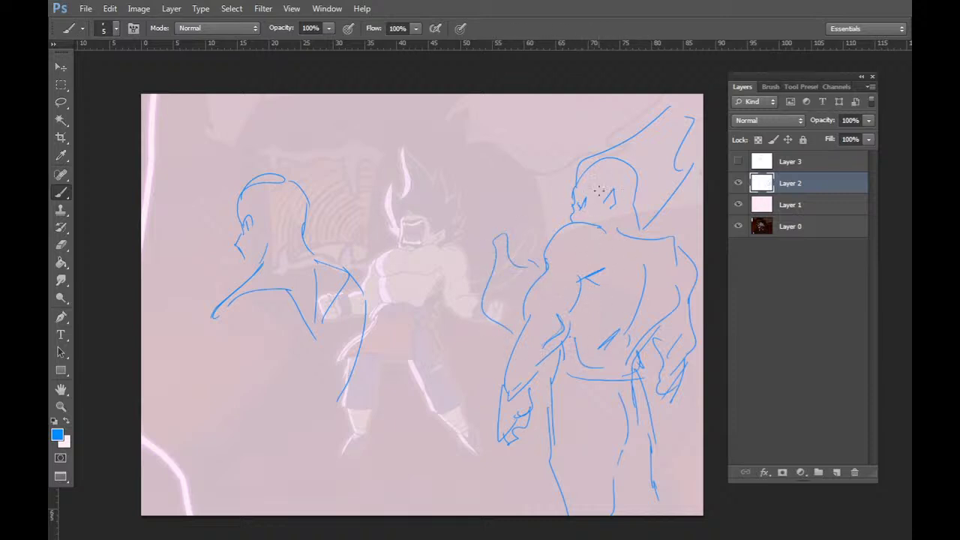
{"action": "left_click_drag", "start_coordinate": [637, 219], "coordinate": [663, 241]}
Hide Layer 2 and add a new empty layer above Layer 3.
{"action": "left_click", "coordinate": [738, 183]}
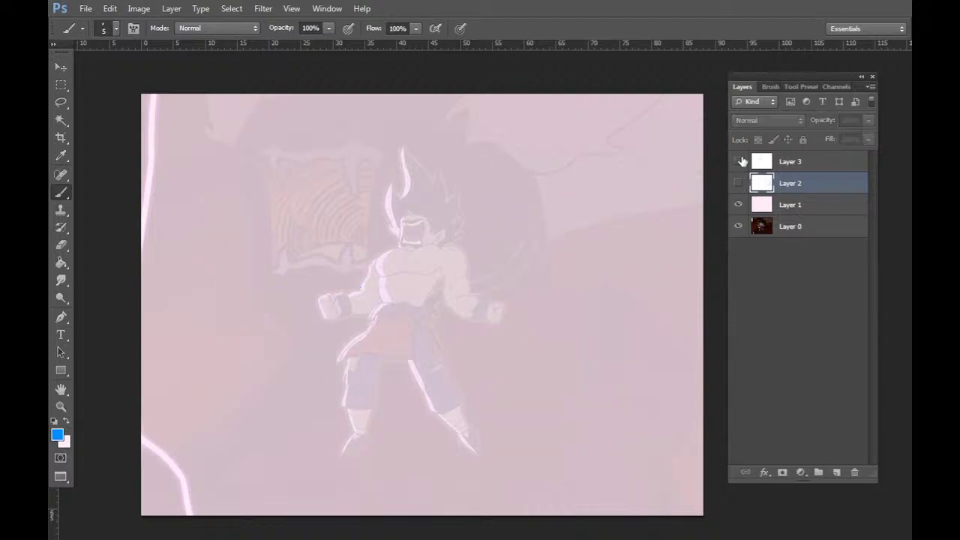
{"action": "left_click", "coordinate": [738, 162]}
{"action": "left_click", "coordinate": [738, 162]}
{"action": "left_click", "coordinate": [795, 164]}
{"action": "key", "text": "ctrl+shift+n"}
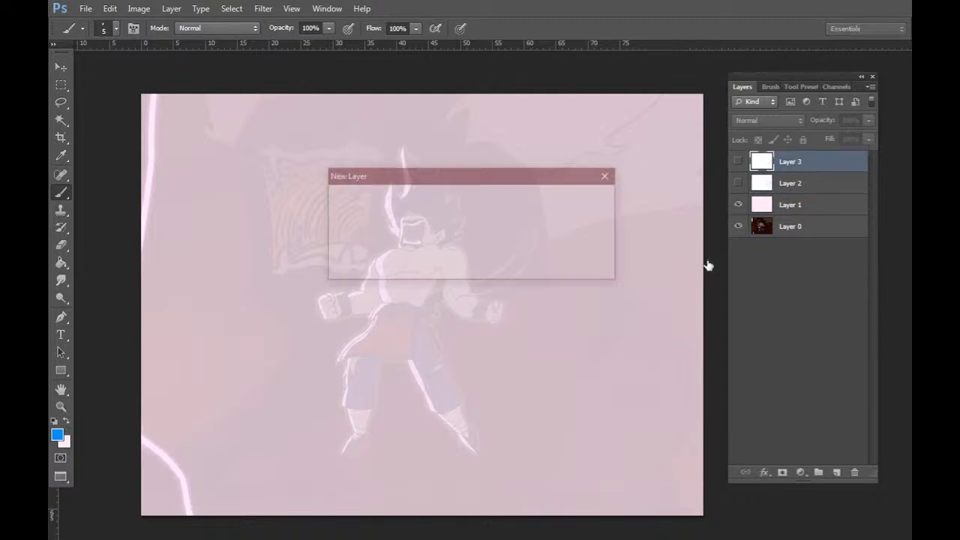
{"action": "key", "text": "Return"}
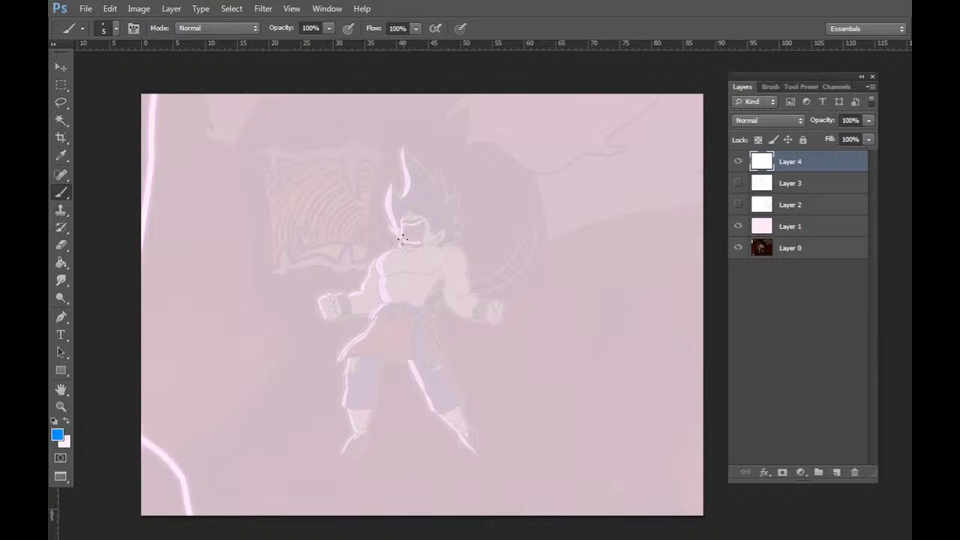
{"action": "left_click_drag", "start_coordinate": [401, 238], "coordinate": [403, 241]}
{"action": "key", "text": "ctrl+z"}
Sketch the collar line, one shoulder and upper arm, the chest and the rib lines over the fighter's torso.
{"action": "key", "text": "ctrl+plus"}
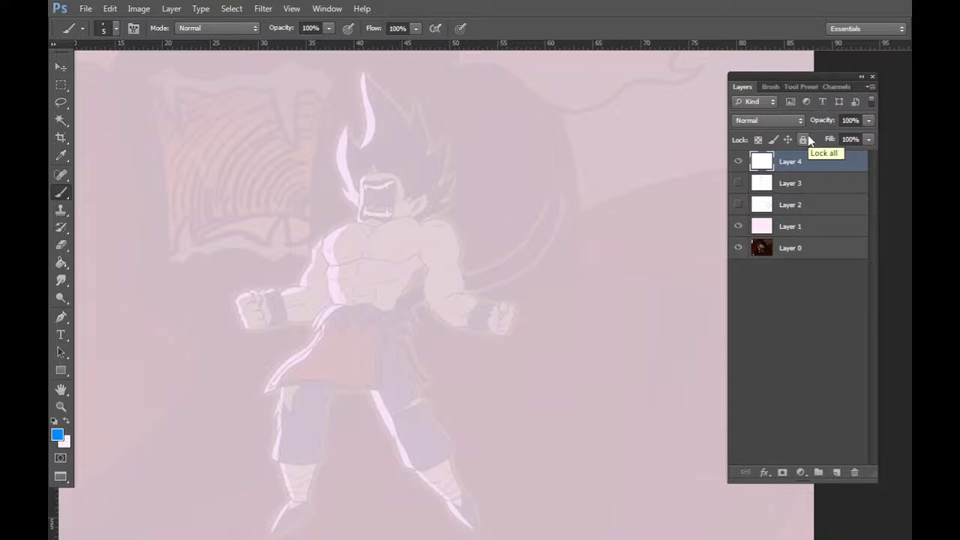
{"action": "left_click_drag", "start_coordinate": [517, 303], "coordinate": [570, 311]}
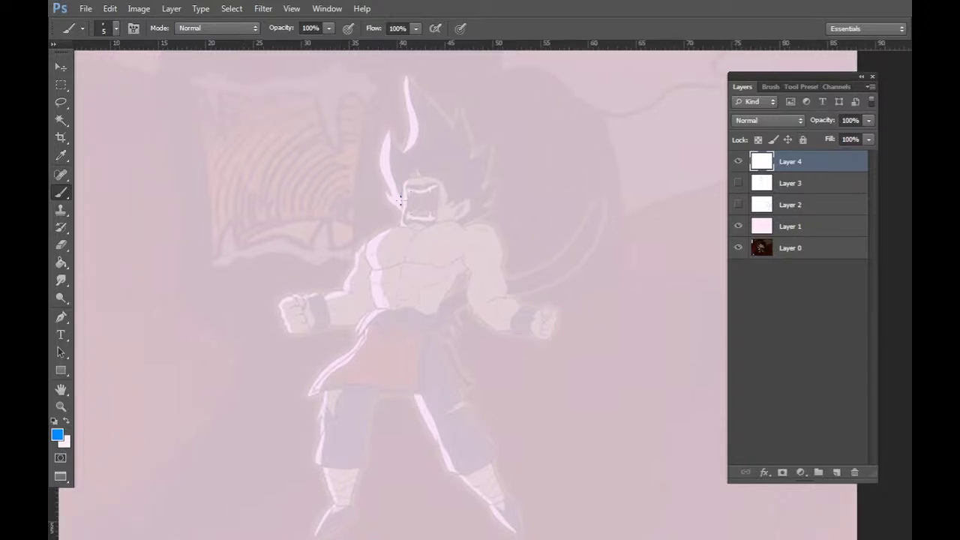
{"action": "left_click_drag", "start_coordinate": [401, 223], "coordinate": [445, 222]}
{"action": "mouse_move", "coordinate": [417, 188]}
{"action": "left_mouse_down"}
{"action": "mouse_move", "coordinate": [409, 212]}
{"action": "mouse_move", "coordinate": [410, 189]}
{"action": "left_mouse_up"}
{"action": "key", "text": "ctrl+alt+z"}
{"action": "key", "text": "ctrl+alt+z"}
{"action": "mouse_move", "coordinate": [354, 243]}
{"action": "left_mouse_down"}
{"action": "mouse_move", "coordinate": [404, 219]}
{"action": "mouse_move", "coordinate": [440, 218]}
{"action": "mouse_move", "coordinate": [343, 284]}
{"action": "mouse_move", "coordinate": [350, 315]}
{"action": "mouse_move", "coordinate": [379, 223]}
{"action": "mouse_move", "coordinate": [420, 254]}
{"action": "mouse_move", "coordinate": [442, 248]}
{"action": "left_mouse_up"}
{"action": "mouse_move", "coordinate": [375, 263]}
{"action": "left_mouse_down"}
{"action": "mouse_move", "coordinate": [359, 279]}
{"action": "mouse_move", "coordinate": [405, 276]}
{"action": "mouse_move", "coordinate": [380, 303]}
{"action": "mouse_move", "coordinate": [453, 274]}
{"action": "mouse_move", "coordinate": [429, 303]}
{"action": "left_mouse_up"}
{"action": "left_click_drag", "start_coordinate": [433, 294], "coordinate": [426, 312]}
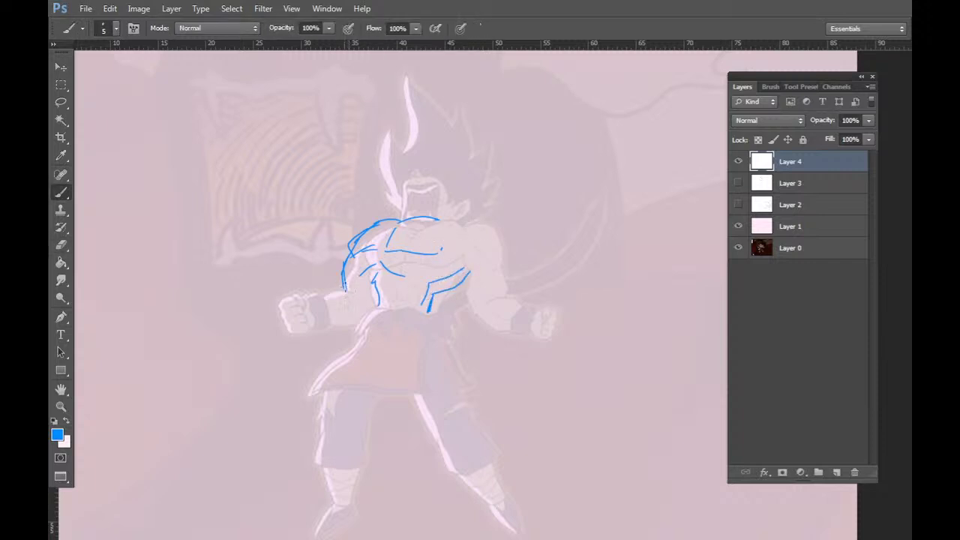
{"action": "left_click_drag", "start_coordinate": [345, 283], "coordinate": [354, 324]}
Clean up the lines at the shoulder, outline the opposite shoulder and sketch the forearm and fist on the picture's left side.
{"action": "key", "text": "e"}
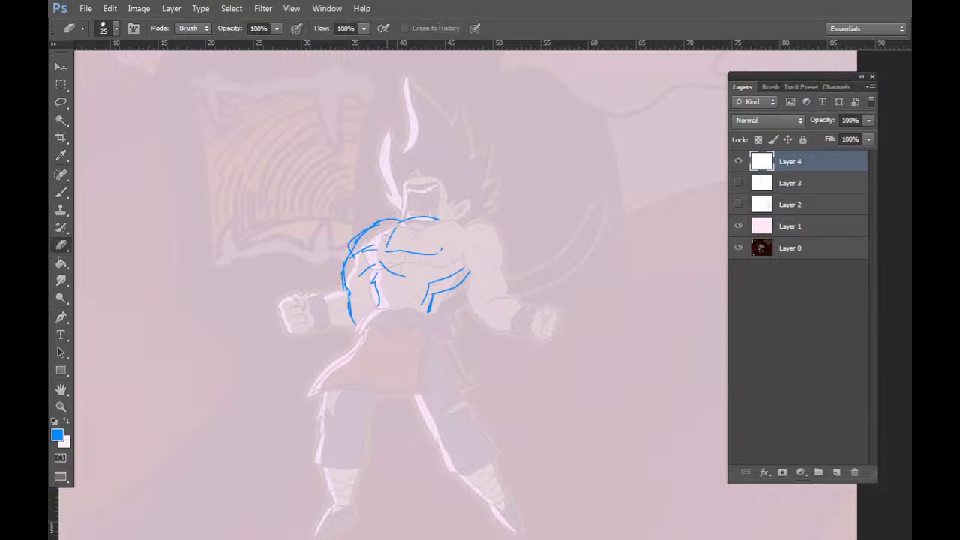
{"action": "mouse_move", "coordinate": [381, 237]}
{"action": "left_mouse_down"}
{"action": "mouse_move", "coordinate": [357, 249]}
{"action": "mouse_move", "coordinate": [395, 247]}
{"action": "left_mouse_up"}
{"action": "key", "text": "b"}
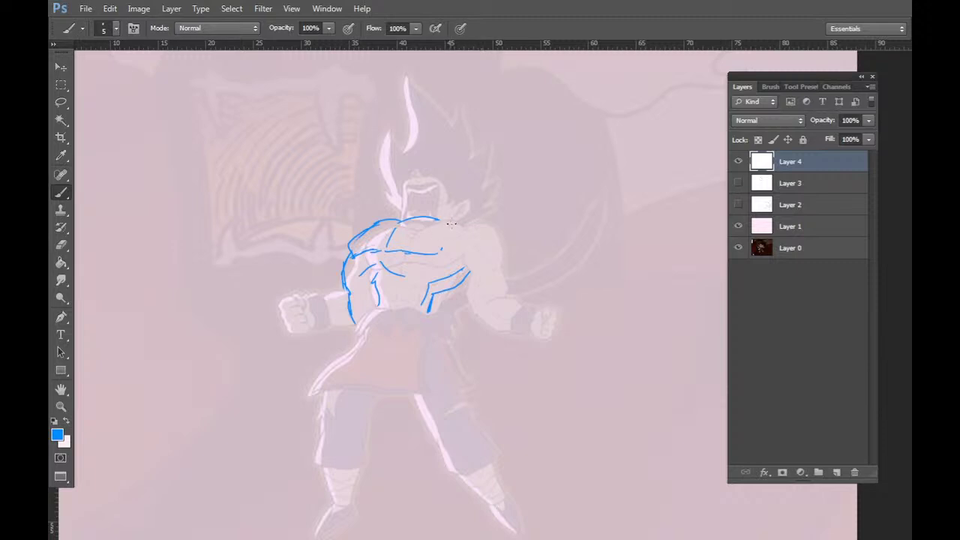
{"action": "mouse_move", "coordinate": [462, 229]}
{"action": "left_mouse_down"}
{"action": "mouse_move", "coordinate": [487, 226]}
{"action": "mouse_move", "coordinate": [503, 249]}
{"action": "mouse_move", "coordinate": [491, 229]}
{"action": "left_mouse_up"}
{"action": "mouse_move", "coordinate": [282, 306]}
{"action": "left_mouse_down"}
{"action": "mouse_move", "coordinate": [296, 281]}
{"action": "mouse_move", "coordinate": [290, 300]}
{"action": "mouse_move", "coordinate": [294, 281]}
{"action": "mouse_move", "coordinate": [312, 306]}
{"action": "mouse_move", "coordinate": [287, 312]}
{"action": "mouse_move", "coordinate": [312, 324]}
{"action": "mouse_move", "coordinate": [314, 303]}
{"action": "mouse_move", "coordinate": [284, 304]}
{"action": "mouse_move", "coordinate": [295, 281]}
{"action": "mouse_move", "coordinate": [306, 285]}
{"action": "mouse_move", "coordinate": [279, 313]}
{"action": "mouse_move", "coordinate": [300, 323]}
{"action": "mouse_move", "coordinate": [311, 298]}
{"action": "mouse_move", "coordinate": [344, 292]}
{"action": "left_mouse_up"}
{"action": "key", "text": "e"}
{"action": "key", "text": "b"}
{"action": "left_click_drag", "start_coordinate": [303, 324], "coordinate": [353, 328]}
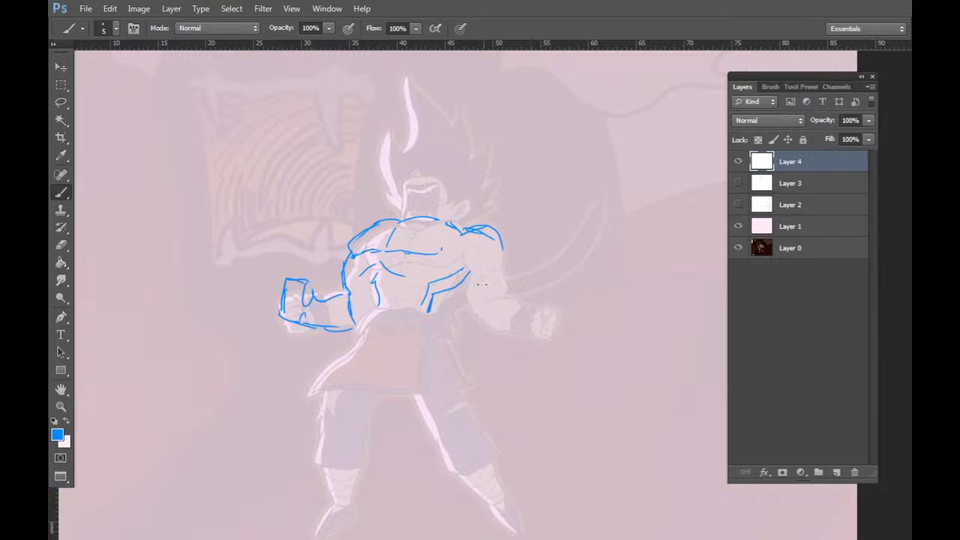
Sketch the bent upper arm, forearm and clenched fist on the picture's right side.
{"action": "mouse_move", "coordinate": [462, 255]}
{"action": "left_mouse_down"}
{"action": "mouse_move", "coordinate": [479, 279]}
{"action": "mouse_move", "coordinate": [503, 273]}
{"action": "left_mouse_up"}
{"action": "mouse_move", "coordinate": [467, 276]}
{"action": "left_mouse_down"}
{"action": "mouse_move", "coordinate": [471, 298]}
{"action": "mouse_move", "coordinate": [516, 333]}
{"action": "left_mouse_up"}
{"action": "left_click_drag", "start_coordinate": [541, 288], "coordinate": [549, 310]}
{"action": "mouse_move", "coordinate": [526, 275]}
{"action": "left_mouse_down"}
{"action": "mouse_move", "coordinate": [515, 293]}
{"action": "mouse_move", "coordinate": [539, 285]}
{"action": "left_mouse_up"}
{"action": "mouse_move", "coordinate": [536, 280]}
{"action": "left_mouse_down"}
{"action": "mouse_move", "coordinate": [548, 297]}
{"action": "mouse_move", "coordinate": [522, 326]}
{"action": "left_mouse_up"}
{"action": "left_click_drag", "start_coordinate": [515, 320], "coordinate": [545, 332]}
{"action": "left_click_drag", "start_coordinate": [484, 304], "coordinate": [513, 288]}
{"action": "mouse_move", "coordinate": [507, 270]}
{"action": "left_mouse_down"}
{"action": "mouse_move", "coordinate": [514, 297]}
{"action": "mouse_move", "coordinate": [475, 324]}
{"action": "mouse_move", "coordinate": [517, 333]}
{"action": "left_mouse_up"}
Sketch the side of the torso, the waistline and the thighs in a wide stance with one bent knee.
{"action": "left_click_drag", "start_coordinate": [445, 300], "coordinate": [429, 321]}
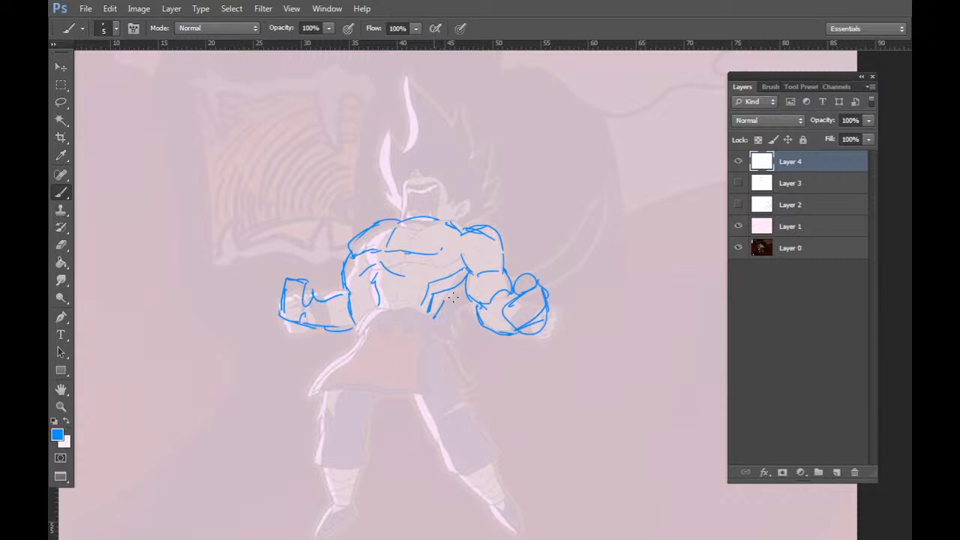
{"action": "left_click_drag", "start_coordinate": [468, 287], "coordinate": [446, 303]}
{"action": "left_click_drag", "start_coordinate": [464, 295], "coordinate": [439, 321]}
{"action": "left_click_drag", "start_coordinate": [347, 328], "coordinate": [389, 322]}
{"action": "left_click_drag", "start_coordinate": [500, 338], "coordinate": [505, 273]}
{"action": "mouse_move", "coordinate": [339, 278]}
{"action": "left_mouse_down"}
{"action": "mouse_move", "coordinate": [292, 376]}
{"action": "mouse_move", "coordinate": [389, 337]}
{"action": "mouse_move", "coordinate": [444, 360]}
{"action": "mouse_move", "coordinate": [478, 390]}
{"action": "left_mouse_up"}
{"action": "mouse_move", "coordinate": [449, 259]}
{"action": "left_mouse_down"}
{"action": "mouse_move", "coordinate": [509, 375]}
{"action": "mouse_move", "coordinate": [496, 391]}
{"action": "left_mouse_up"}
{"action": "mouse_move", "coordinate": [302, 400]}
{"action": "left_mouse_down"}
{"action": "mouse_move", "coordinate": [347, 404]}
{"action": "mouse_move", "coordinate": [349, 370]}
{"action": "mouse_move", "coordinate": [312, 419]}
{"action": "mouse_move", "coordinate": [345, 405]}
{"action": "left_mouse_up"}
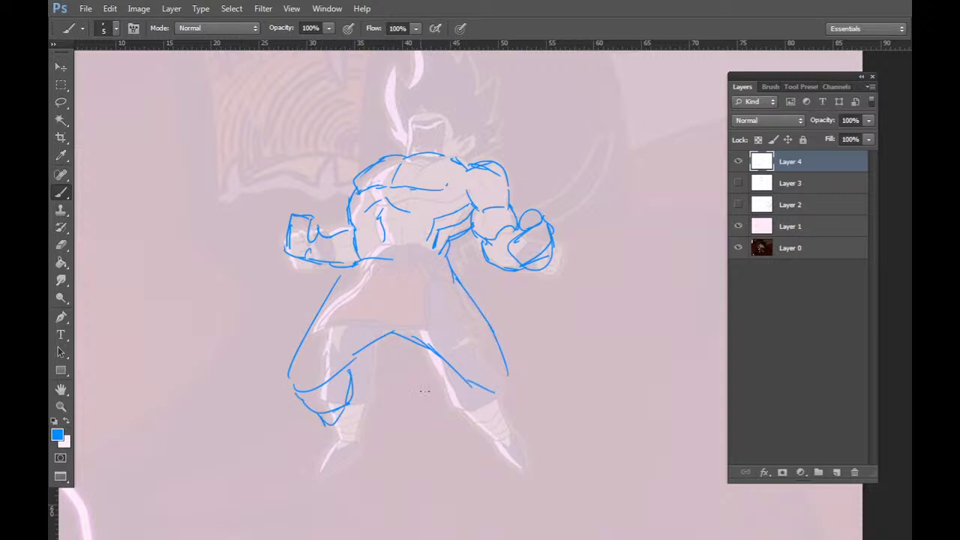
Compare the sketch with the painting and draw the lower leg and pointed foot on the picture's left side.
{"action": "left_click", "coordinate": [738, 161]}
{"action": "left_click", "coordinate": [738, 162]}
{"action": "mouse_move", "coordinate": [345, 330]}
{"action": "left_mouse_down"}
{"action": "mouse_move", "coordinate": [318, 379]}
{"action": "mouse_move", "coordinate": [345, 428]}
{"action": "mouse_move", "coordinate": [336, 462]}
{"action": "left_mouse_up"}
{"action": "mouse_move", "coordinate": [328, 427]}
{"action": "left_mouse_down"}
{"action": "mouse_move", "coordinate": [328, 460]}
{"action": "mouse_move", "coordinate": [355, 429]}
{"action": "left_mouse_up"}
{"action": "mouse_move", "coordinate": [350, 407]}
{"action": "left_mouse_down"}
{"action": "mouse_move", "coordinate": [339, 445]}
{"action": "mouse_move", "coordinate": [323, 462]}
{"action": "left_mouse_up"}
{"action": "left_click_drag", "start_coordinate": [327, 429], "coordinate": [313, 467]}
Sketch the knee, calf and pointed foot of the leg on the picture's right side.
{"action": "mouse_move", "coordinate": [484, 367]}
{"action": "left_mouse_down"}
{"action": "mouse_move", "coordinate": [484, 390]}
{"action": "mouse_move", "coordinate": [505, 420]}
{"action": "mouse_move", "coordinate": [514, 368]}
{"action": "mouse_move", "coordinate": [516, 426]}
{"action": "left_mouse_up"}
{"action": "left_click_drag", "start_coordinate": [517, 387], "coordinate": [519, 407]}
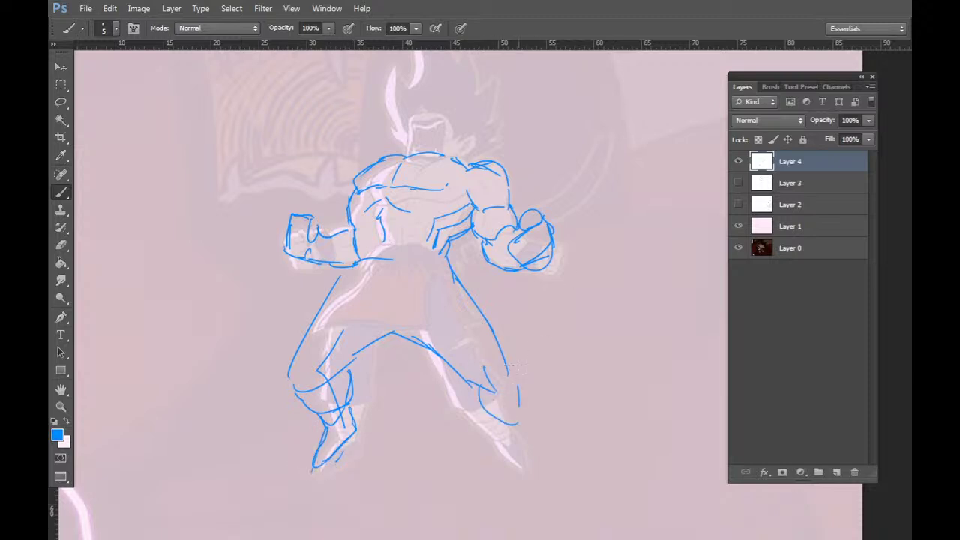
{"action": "left_click_drag", "start_coordinate": [507, 364], "coordinate": [517, 425]}
{"action": "mouse_move", "coordinate": [501, 420]}
{"action": "left_mouse_down"}
{"action": "mouse_move", "coordinate": [519, 450]}
{"action": "mouse_move", "coordinate": [531, 435]}
{"action": "mouse_move", "coordinate": [531, 465]}
{"action": "left_mouse_up"}
{"action": "left_click_drag", "start_coordinate": [528, 423], "coordinate": [529, 485]}
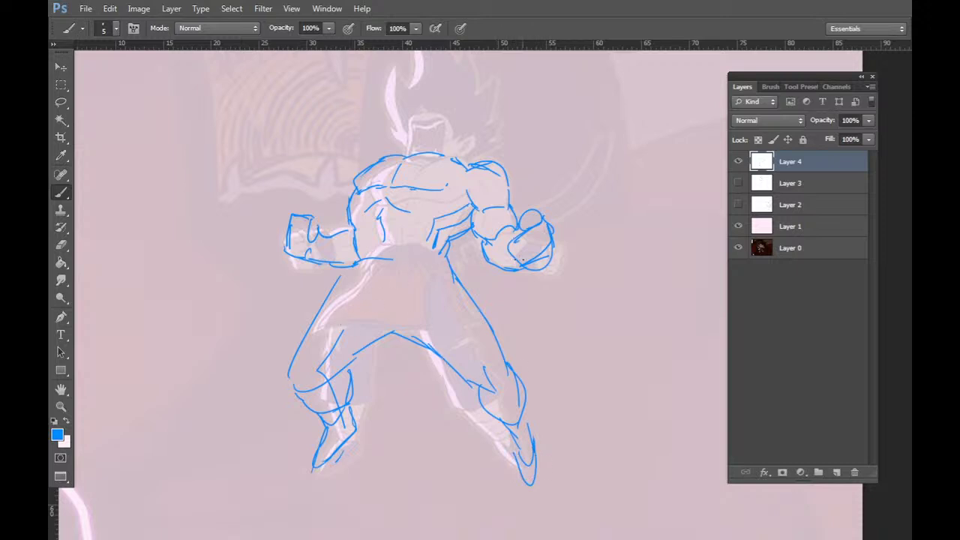
Erase part of the hip line and sketch a belt sash with a loose end across the fighter's waist.
{"action": "left_click_drag", "start_coordinate": [563, 332], "coordinate": [568, 396]}
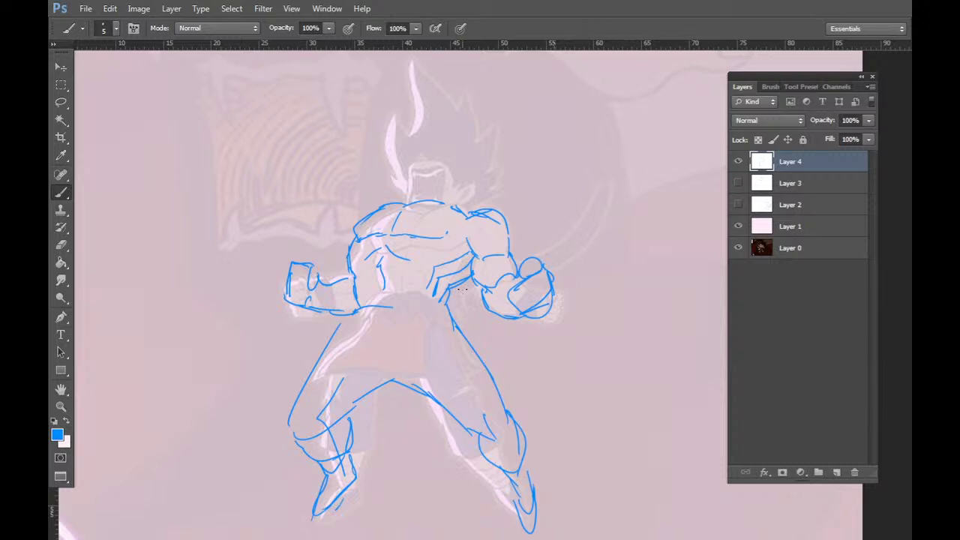
{"action": "key", "text": "e"}
{"action": "mouse_move", "coordinate": [342, 311]}
{"action": "left_mouse_down"}
{"action": "mouse_move", "coordinate": [375, 306]}
{"action": "mouse_move", "coordinate": [299, 328]}
{"action": "mouse_move", "coordinate": [306, 346]}
{"action": "left_mouse_up"}
{"action": "key", "text": "b"}
{"action": "left_click_drag", "start_coordinate": [307, 346], "coordinate": [362, 310]}
{"action": "mouse_move", "coordinate": [369, 306]}
{"action": "left_mouse_down"}
{"action": "mouse_move", "coordinate": [382, 303]}
{"action": "mouse_move", "coordinate": [416, 330]}
{"action": "left_mouse_up"}
{"action": "mouse_move", "coordinate": [421, 308]}
{"action": "left_mouse_down"}
{"action": "mouse_move", "coordinate": [416, 298]}
{"action": "mouse_move", "coordinate": [310, 323]}
{"action": "mouse_move", "coordinate": [354, 300]}
{"action": "left_mouse_up"}
{"action": "mouse_move", "coordinate": [397, 306]}
{"action": "left_mouse_down"}
{"action": "mouse_move", "coordinate": [417, 329]}
{"action": "mouse_move", "coordinate": [441, 308]}
{"action": "mouse_move", "coordinate": [434, 285]}
{"action": "mouse_move", "coordinate": [424, 288]}
{"action": "mouse_move", "coordinate": [450, 291]}
{"action": "mouse_move", "coordinate": [443, 280]}
{"action": "left_mouse_up"}
Add jagged, torn cloth folds on both sides of the fighter's waist above the sash.
{"action": "key", "text": "e"}
{"action": "key", "text": "b"}
{"action": "mouse_move", "coordinate": [437, 287]}
{"action": "left_mouse_down"}
{"action": "mouse_move", "coordinate": [468, 292]}
{"action": "mouse_move", "coordinate": [429, 310]}
{"action": "mouse_move", "coordinate": [460, 304]}
{"action": "mouse_move", "coordinate": [433, 290]}
{"action": "left_mouse_up"}
{"action": "left_click_drag", "start_coordinate": [372, 285], "coordinate": [336, 297]}
{"action": "mouse_move", "coordinate": [371, 285]}
{"action": "left_mouse_down"}
{"action": "mouse_move", "coordinate": [354, 297]}
{"action": "mouse_move", "coordinate": [368, 285]}
{"action": "mouse_move", "coordinate": [359, 286]}
{"action": "left_mouse_up"}
{"action": "key", "text": "e"}
{"action": "key", "text": "b"}
{"action": "left_click_drag", "start_coordinate": [373, 258], "coordinate": [353, 290]}
{"action": "left_click_drag", "start_coordinate": [355, 279], "coordinate": [371, 291]}
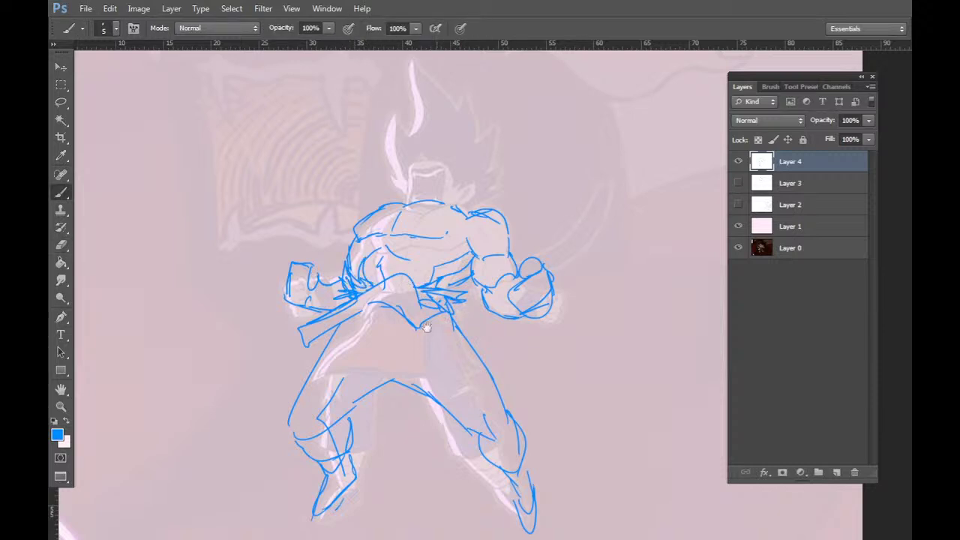
Add a crotch fold and inner-leg lines, and sketch a long tail curving up from the hip.
{"action": "mouse_move", "coordinate": [426, 327]}
{"action": "left_mouse_down"}
{"action": "mouse_move", "coordinate": [429, 320]}
{"action": "mouse_move", "coordinate": [380, 345]}
{"action": "mouse_move", "coordinate": [404, 372]}
{"action": "left_mouse_up"}
{"action": "left_click_drag", "start_coordinate": [397, 364], "coordinate": [337, 403]}
{"action": "left_click_drag", "start_coordinate": [387, 357], "coordinate": [441, 382]}
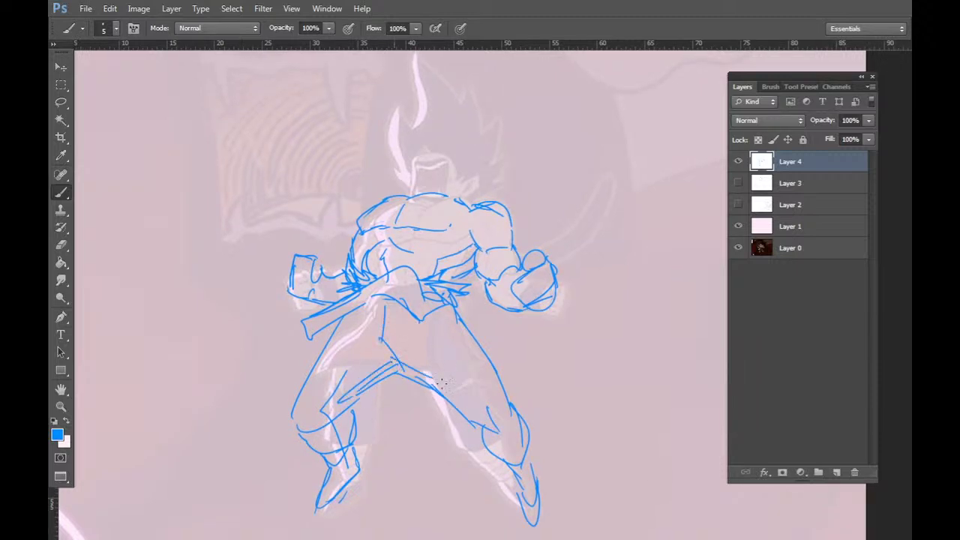
{"action": "mouse_move", "coordinate": [452, 306]}
{"action": "left_mouse_down"}
{"action": "mouse_move", "coordinate": [485, 311]}
{"action": "mouse_move", "coordinate": [480, 332]}
{"action": "left_mouse_up"}
{"action": "mouse_move", "coordinate": [475, 312]}
{"action": "left_mouse_down"}
{"action": "mouse_move", "coordinate": [459, 325]}
{"action": "mouse_move", "coordinate": [507, 315]}
{"action": "mouse_move", "coordinate": [579, 336]}
{"action": "left_mouse_up"}
{"action": "left_click_drag", "start_coordinate": [481, 337], "coordinate": [552, 331]}
{"action": "mouse_move", "coordinate": [558, 331]}
{"action": "left_mouse_down"}
{"action": "mouse_move", "coordinate": [582, 246]}
{"action": "mouse_move", "coordinate": [613, 286]}
{"action": "left_mouse_up"}
{"action": "mouse_move", "coordinate": [587, 253]}
{"action": "left_mouse_down"}
{"action": "mouse_move", "coordinate": [605, 309]}
{"action": "mouse_move", "coordinate": [488, 357]}
{"action": "left_mouse_up"}
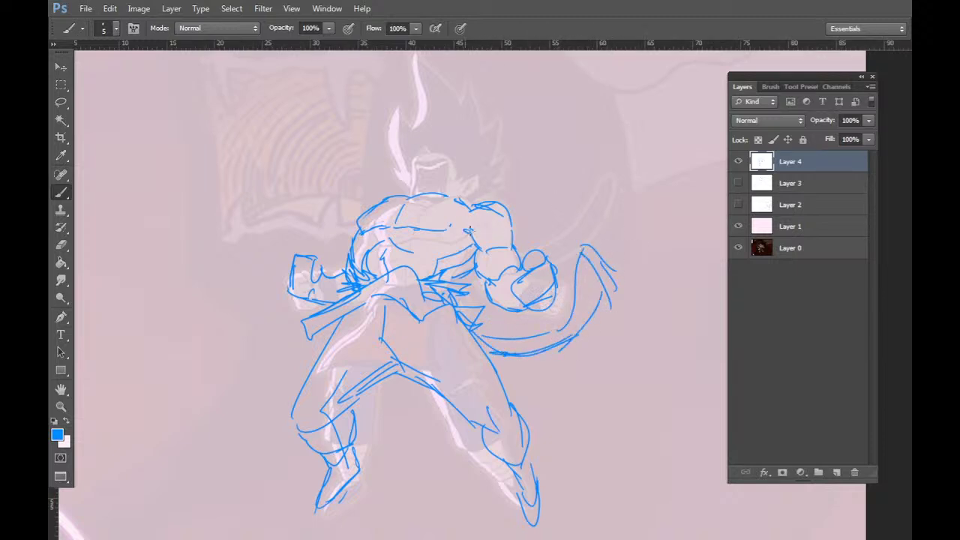
Hide Layer 1 and Layer 0 to view the figure sketch alone, and show both layers again.
{"action": "left_click", "coordinate": [739, 226]}
{"action": "left_click", "coordinate": [738, 248]}
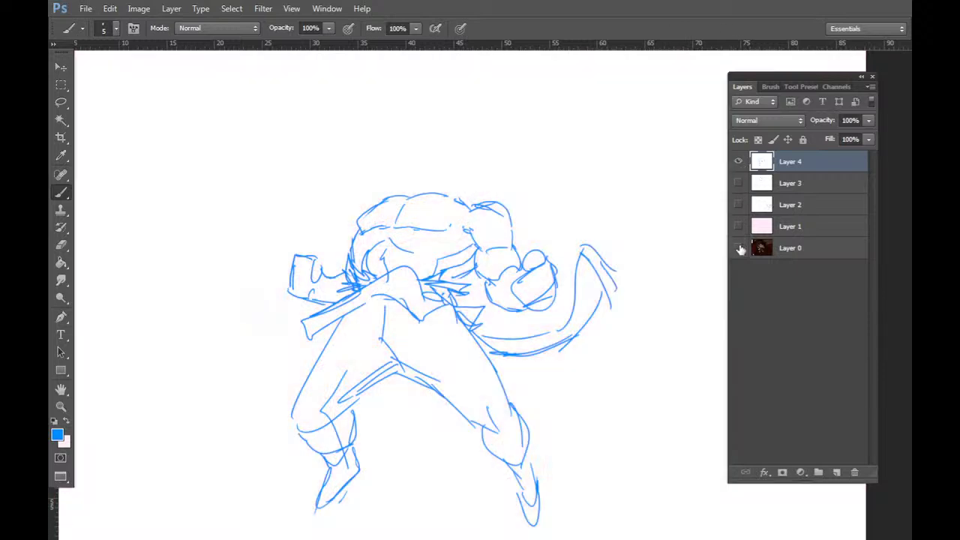
{"action": "left_click_drag", "start_coordinate": [739, 226], "coordinate": [739, 248]}
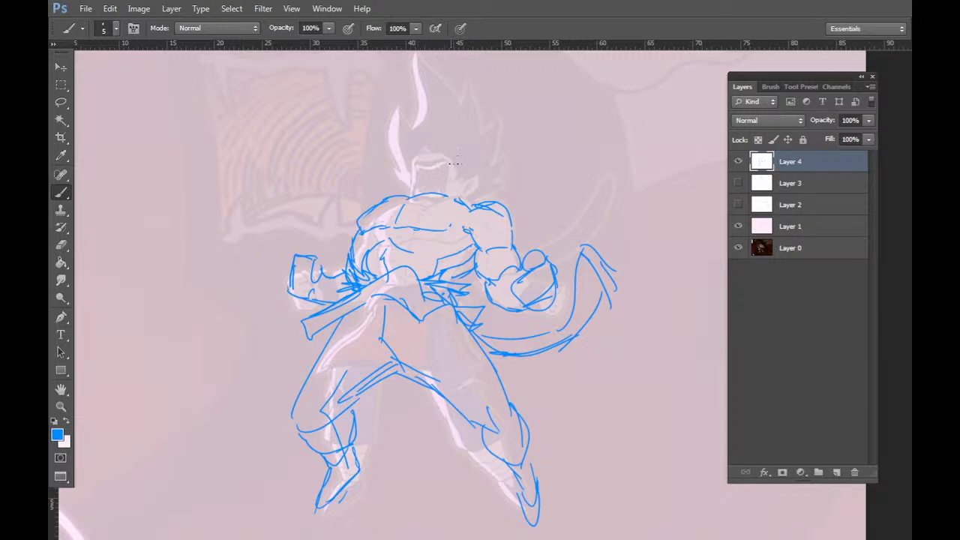
Add abdominal lines to the torso and sketch the front of the head with a nose and wide-open mouth.
{"action": "mouse_move", "coordinate": [439, 247]}
{"action": "left_mouse_down"}
{"action": "mouse_move", "coordinate": [423, 253]}
{"action": "mouse_move", "coordinate": [418, 268]}
{"action": "mouse_move", "coordinate": [387, 262]}
{"action": "mouse_move", "coordinate": [388, 272]}
{"action": "left_mouse_up"}
{"action": "key", "text": "e"}
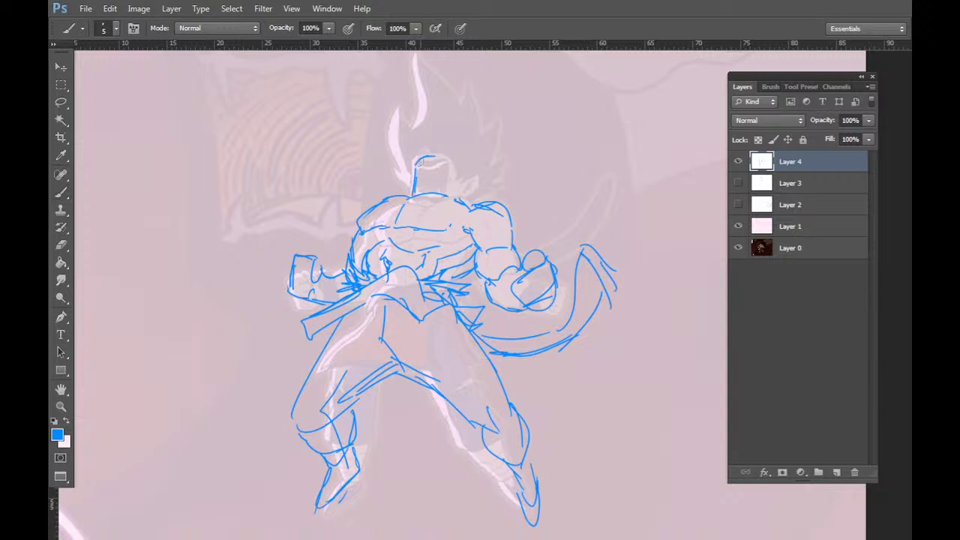
{"action": "key", "text": "b"}
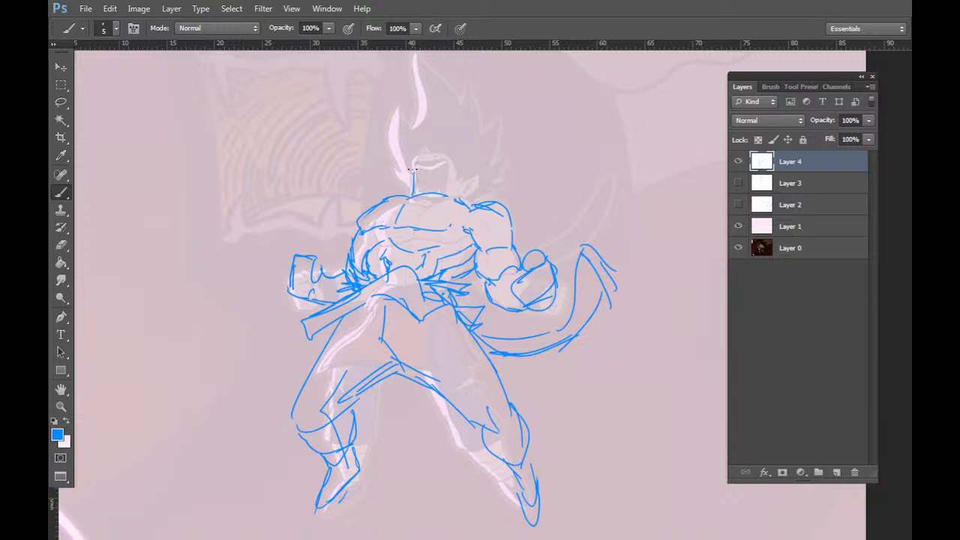
{"action": "mouse_move", "coordinate": [412, 170]}
{"action": "left_mouse_down"}
{"action": "mouse_move", "coordinate": [432, 152]}
{"action": "mouse_move", "coordinate": [414, 167]}
{"action": "mouse_move", "coordinate": [441, 162]}
{"action": "mouse_move", "coordinate": [419, 182]}
{"action": "mouse_move", "coordinate": [432, 165]}
{"action": "mouse_move", "coordinate": [432, 179]}
{"action": "left_mouse_up"}
Sketch an enlarged square open mouth with fangs beside the figure and erase it.
{"action": "mouse_move", "coordinate": [258, 153]}
{"action": "left_mouse_down"}
{"action": "mouse_move", "coordinate": [303, 147]}
{"action": "mouse_move", "coordinate": [294, 210]}
{"action": "mouse_move", "coordinate": [303, 149]}
{"action": "mouse_move", "coordinate": [307, 211]}
{"action": "left_mouse_up"}
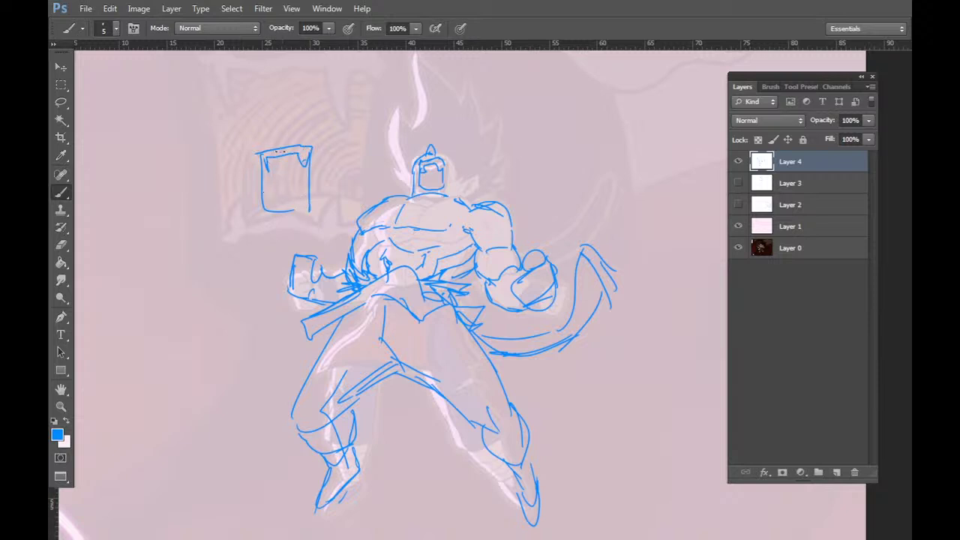
{"action": "mouse_move", "coordinate": [263, 157]}
{"action": "left_mouse_down"}
{"action": "mouse_move", "coordinate": [272, 175]}
{"action": "mouse_move", "coordinate": [285, 162]}
{"action": "mouse_move", "coordinate": [306, 169]}
{"action": "left_mouse_up"}
{"action": "key", "text": "e"}
{"action": "mouse_move", "coordinate": [307, 153]}
{"action": "left_mouse_down"}
{"action": "mouse_move", "coordinate": [306, 209]}
{"action": "mouse_move", "coordinate": [263, 173]}
{"action": "mouse_move", "coordinate": [285, 146]}
{"action": "mouse_move", "coordinate": [299, 175]}
{"action": "left_mouse_up"}
{"action": "key", "text": "b"}
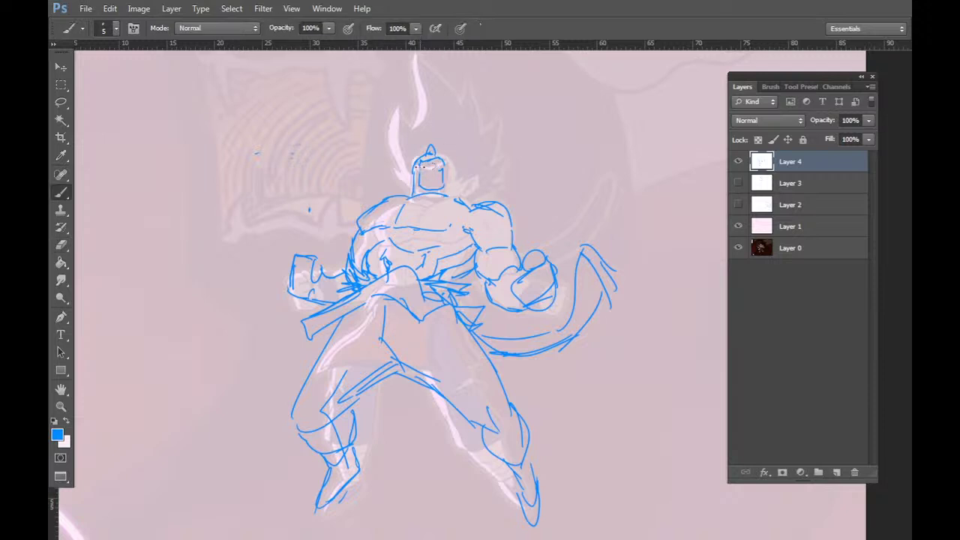
Complete the head with teeth, cheek and ear, and sketch tall flame-like spiky hair above it.
{"action": "mouse_move", "coordinate": [436, 163]}
{"action": "left_mouse_down"}
{"action": "mouse_move", "coordinate": [429, 170]}
{"action": "mouse_move", "coordinate": [442, 184]}
{"action": "mouse_move", "coordinate": [453, 162]}
{"action": "mouse_move", "coordinate": [459, 173]}
{"action": "left_mouse_up"}
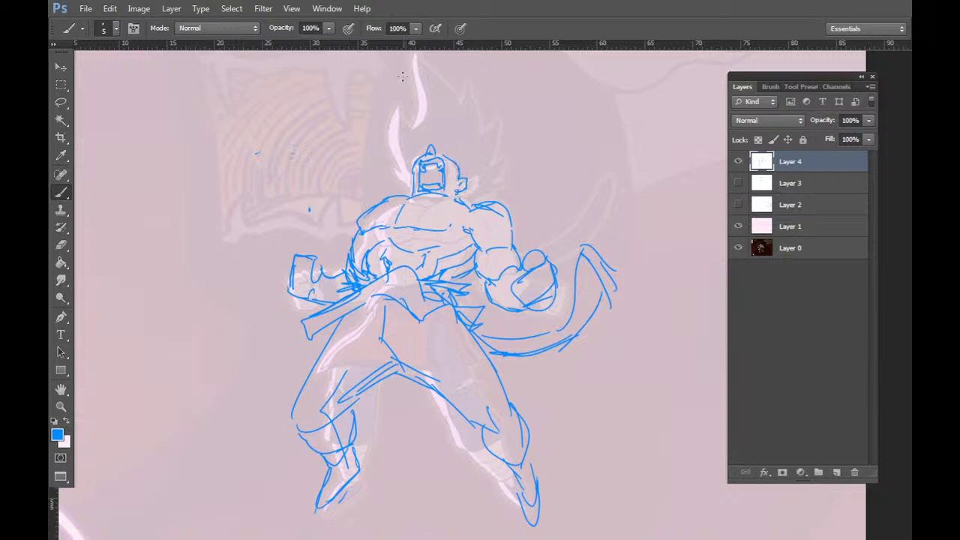
{"action": "left_click_drag", "start_coordinate": [519, 182], "coordinate": [506, 212]}
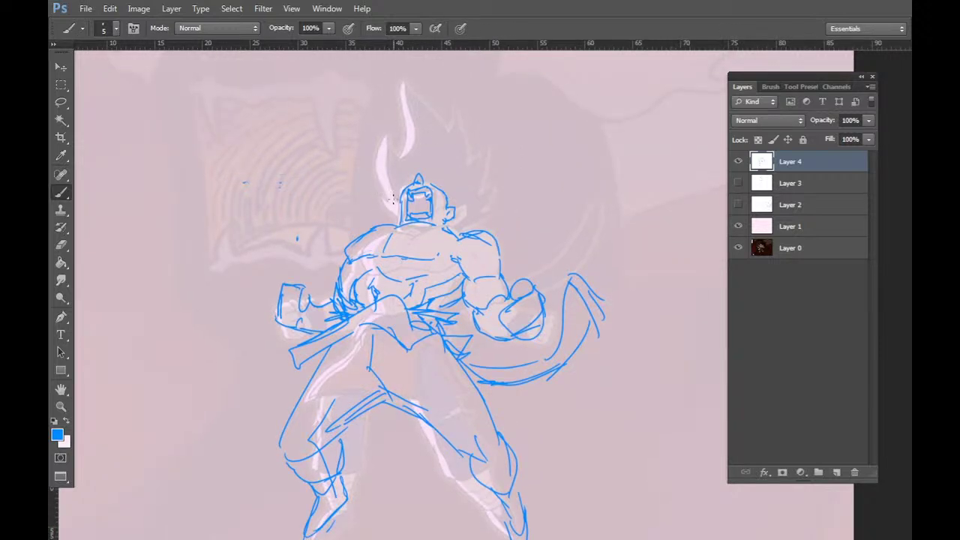
{"action": "mouse_move", "coordinate": [389, 191]}
{"action": "left_mouse_down"}
{"action": "mouse_move", "coordinate": [375, 141]}
{"action": "mouse_move", "coordinate": [405, 156]}
{"action": "mouse_move", "coordinate": [413, 137]}
{"action": "mouse_move", "coordinate": [396, 103]}
{"action": "mouse_move", "coordinate": [435, 105]}
{"action": "mouse_move", "coordinate": [444, 145]}
{"action": "mouse_move", "coordinate": [454, 110]}
{"action": "mouse_move", "coordinate": [466, 168]}
{"action": "mouse_move", "coordinate": [484, 182]}
{"action": "mouse_move", "coordinate": [472, 194]}
{"action": "left_mouse_up"}
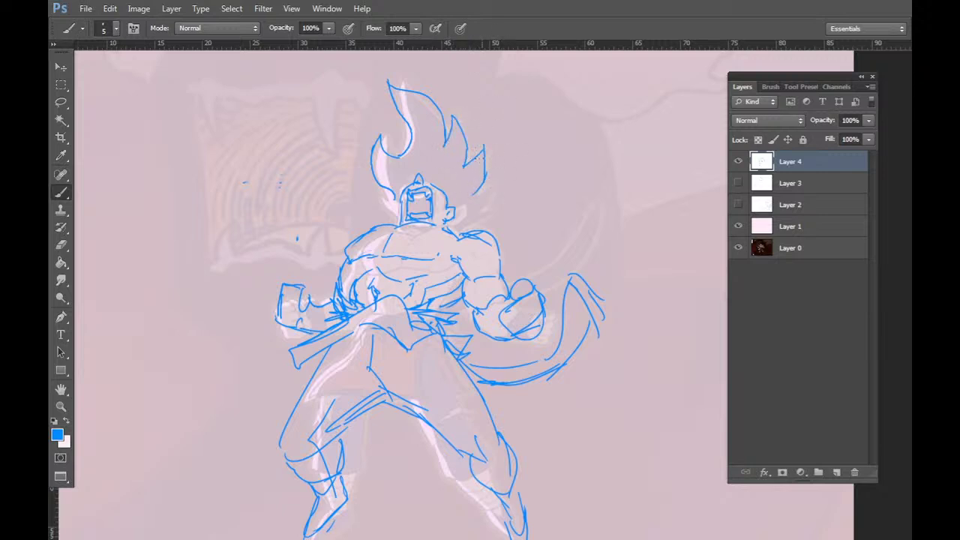
{"action": "mouse_move", "coordinate": [459, 102]}
{"action": "left_mouse_down"}
{"action": "mouse_move", "coordinate": [465, 129]}
{"action": "mouse_move", "coordinate": [494, 143]}
{"action": "left_mouse_up"}
{"action": "mouse_move", "coordinate": [474, 195]}
{"action": "left_mouse_down"}
{"action": "mouse_move", "coordinate": [499, 199]}
{"action": "mouse_move", "coordinate": [454, 225]}
{"action": "left_mouse_up"}
{"action": "key", "text": "ctrl+alt+z"}
{"action": "key", "text": "ctrl+alt+z"}
{"action": "key", "text": "ctrl+alt+z"}
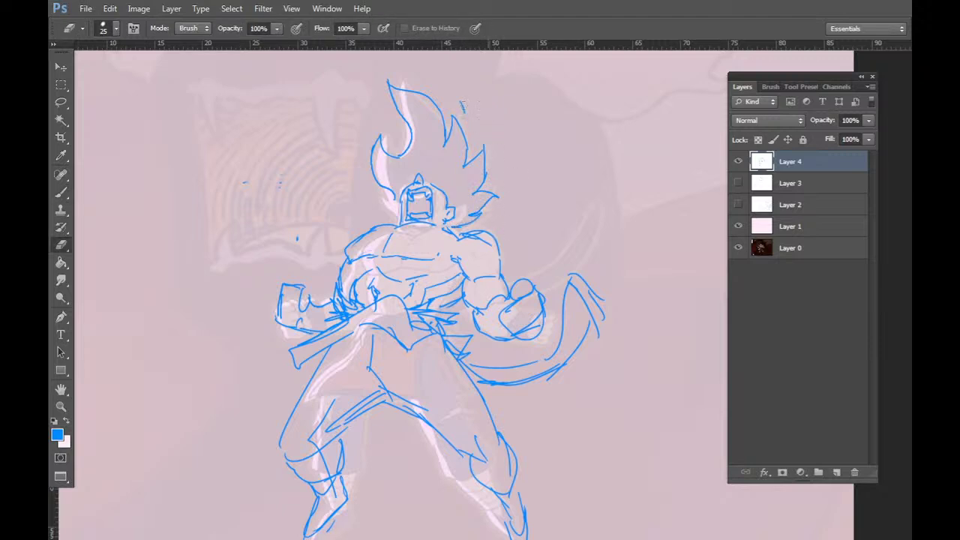
Add short hair spikes beside the face, clean up their ends and mark small muscle details on the chest.
{"action": "left_click_drag", "start_coordinate": [381, 194], "coordinate": [405, 222]}
{"action": "key", "text": "e"}
{"action": "left_click", "coordinate": [390, 211]}
{"action": "key", "text": "b"}
{"action": "left_click_drag", "start_coordinate": [600, 296], "coordinate": [605, 290]}
{"action": "left_click_drag", "start_coordinate": [429, 173], "coordinate": [437, 184]}
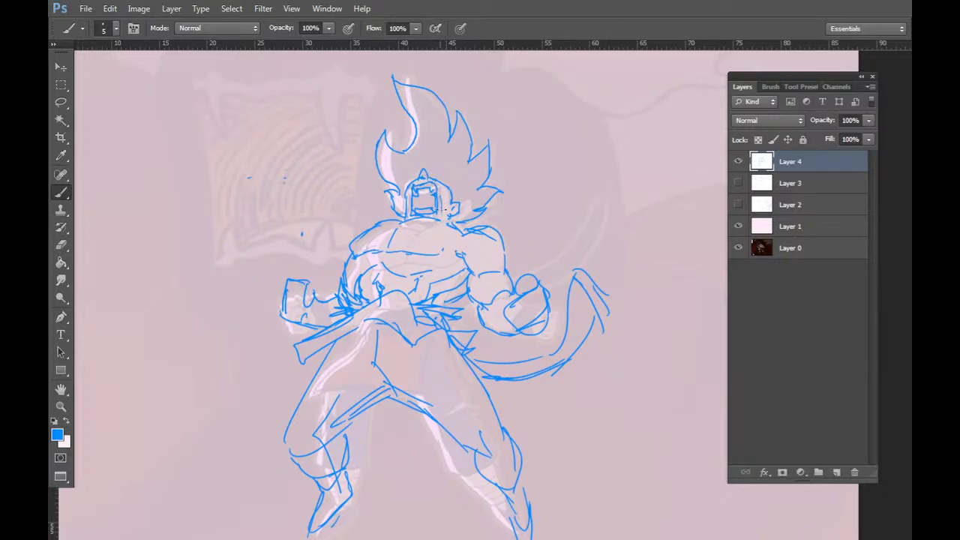
{"action": "left_click_drag", "start_coordinate": [533, 266], "coordinate": [543, 236]}
{"action": "left_click_drag", "start_coordinate": [428, 212], "coordinate": [444, 214]}
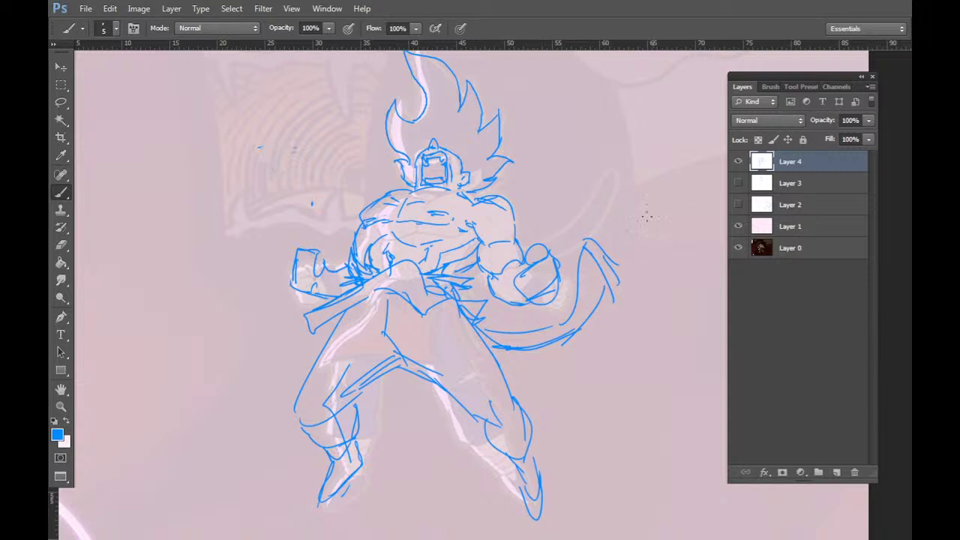
Clean up the forearm lines and sketch wristbands on both of the fighter's wrists.
{"action": "key", "text": "e"}
{"action": "mouse_move", "coordinate": [360, 242]}
{"action": "left_mouse_down"}
{"action": "mouse_move", "coordinate": [355, 254]}
{"action": "mouse_move", "coordinate": [366, 263]}
{"action": "mouse_move", "coordinate": [316, 297]}
{"action": "left_mouse_up"}
{"action": "key", "text": "b"}
{"action": "left_click_drag", "start_coordinate": [344, 284], "coordinate": [333, 300]}
{"action": "left_click_drag", "start_coordinate": [519, 265], "coordinate": [516, 302]}
{"action": "mouse_move", "coordinate": [521, 266]}
{"action": "left_mouse_down"}
{"action": "mouse_move", "coordinate": [514, 297]}
{"action": "mouse_move", "coordinate": [530, 303]}
{"action": "left_mouse_up"}
Draw long vertical energy lines and small debris marks around the figure, and add a new empty layer.
{"action": "left_click_drag", "start_coordinate": [593, 327], "coordinate": [597, 363]}
{"action": "left_click_drag", "start_coordinate": [352, 231], "coordinate": [351, 214]}
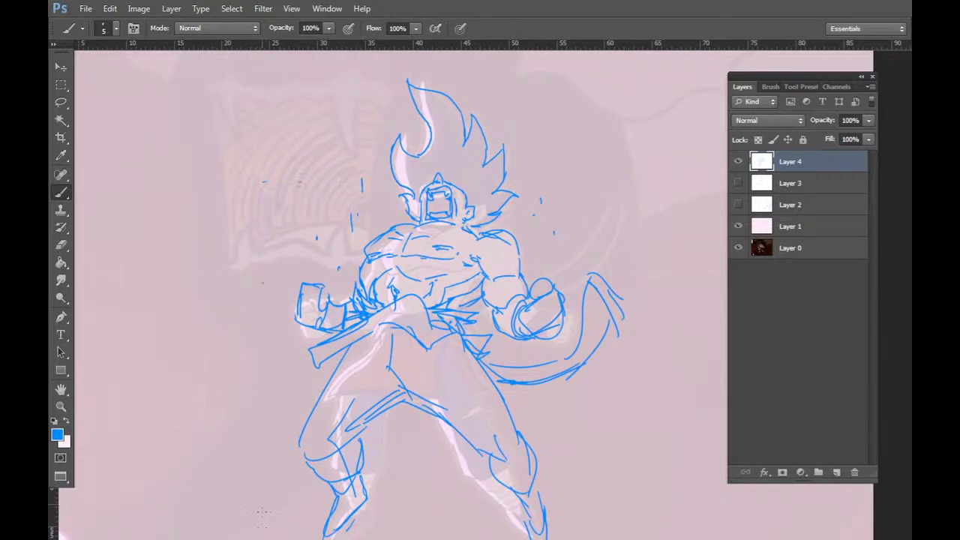
{"action": "left_click_drag", "start_coordinate": [246, 318], "coordinate": [241, 529]}
{"action": "left_click_drag", "start_coordinate": [220, 356], "coordinate": [229, 480]}
{"action": "left_click_drag", "start_coordinate": [635, 397], "coordinate": [639, 502]}
{"action": "left_click_drag", "start_coordinate": [658, 375], "coordinate": [661, 497]}
{"action": "left_click_drag", "start_coordinate": [661, 266], "coordinate": [665, 497]}
{"action": "left_click_drag", "start_coordinate": [606, 372], "coordinate": [611, 485]}
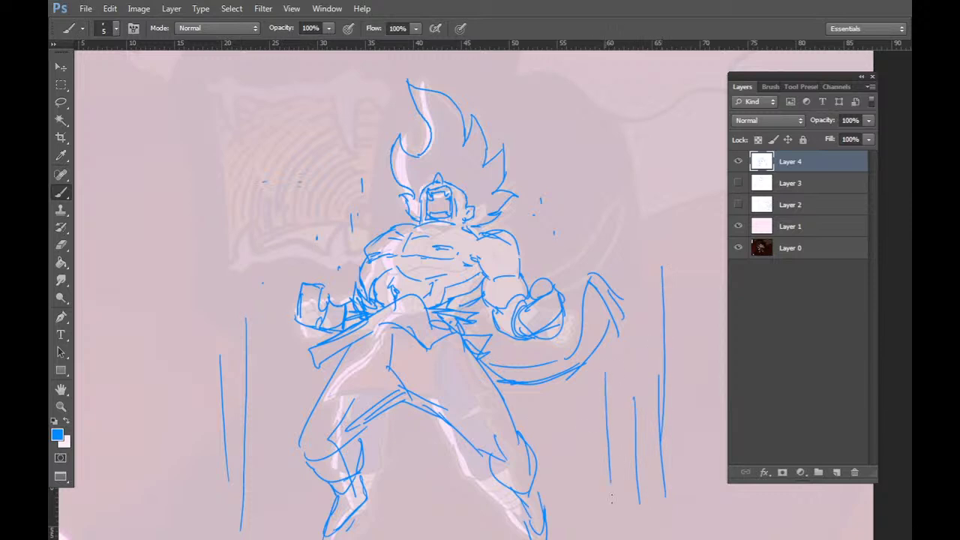
{"action": "left_click_drag", "start_coordinate": [169, 313], "coordinate": [173, 397]}
{"action": "left_click_drag", "start_coordinate": [614, 157], "coordinate": [616, 248]}
{"action": "key", "text": "ctrl+shift+alt+n"}
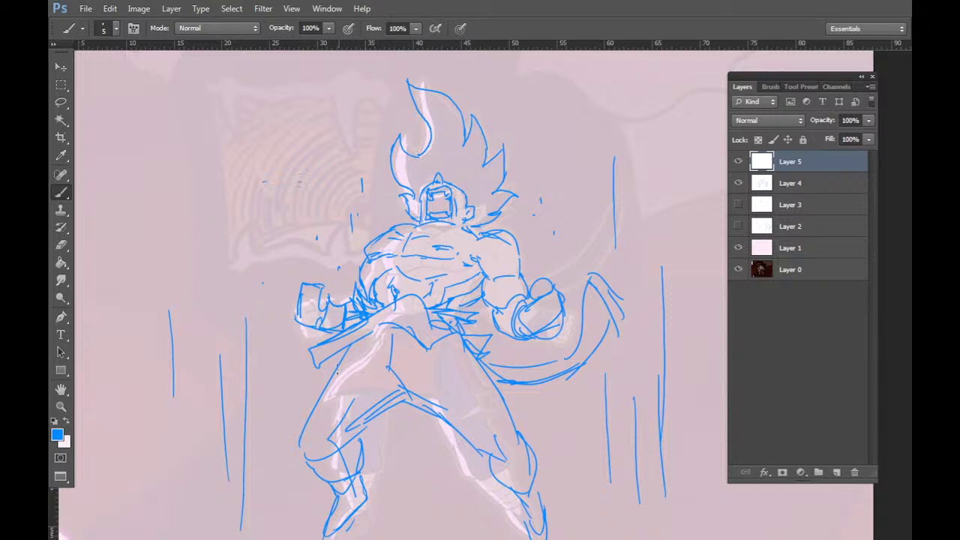
Outline a shadow shape over the fighter's hair, torso, arms and thighs, fill it with blue and set the layer's opacity to 51%.
{"action": "mouse_move", "coordinate": [337, 368]}
{"action": "left_mouse_down"}
{"action": "mouse_move", "coordinate": [398, 362]}
{"action": "mouse_move", "coordinate": [495, 432]}
{"action": "mouse_move", "coordinate": [448, 336]}
{"action": "mouse_move", "coordinate": [481, 279]}
{"action": "mouse_move", "coordinate": [564, 300]}
{"action": "mouse_move", "coordinate": [496, 233]}
{"action": "mouse_move", "coordinate": [484, 178]}
{"action": "mouse_move", "coordinate": [430, 153]}
{"action": "mouse_move", "coordinate": [414, 202]}
{"action": "mouse_move", "coordinate": [327, 294]}
{"action": "mouse_move", "coordinate": [339, 319]}
{"action": "mouse_move", "coordinate": [328, 403]}
{"action": "left_mouse_up"}
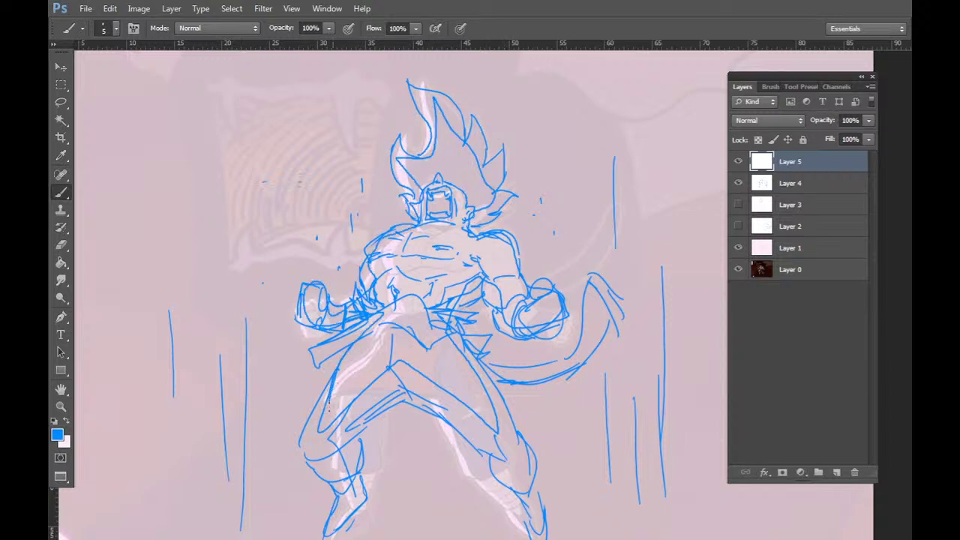
{"action": "left_click", "coordinate": [62, 262]}
{"action": "left_click", "coordinate": [445, 263]}
{"action": "left_click", "coordinate": [868, 120]}
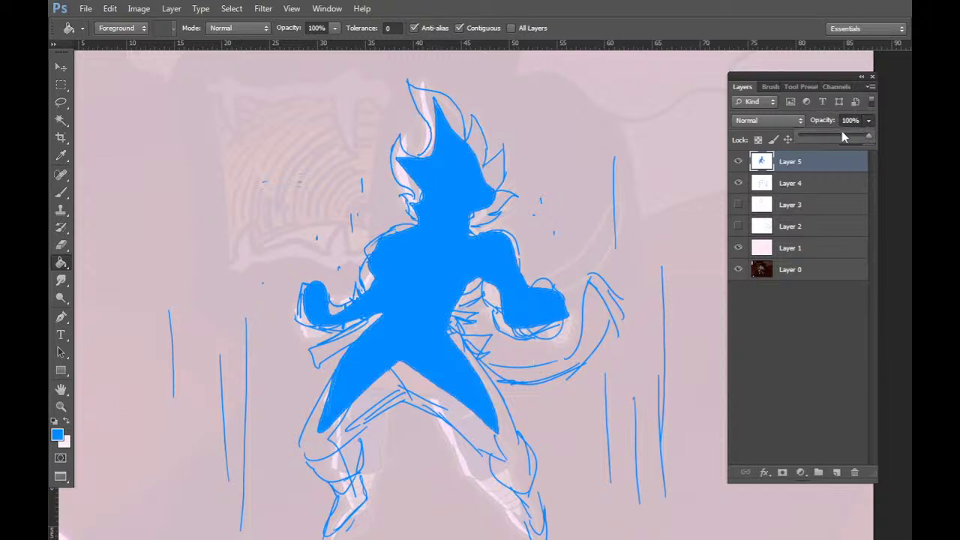
{"action": "left_click_drag", "start_coordinate": [842, 130], "coordinate": [835, 132]}
Erase highlight areas from the blue shadow across the chest, ribs, waist and the fist beside the tail.
{"action": "key", "text": "e"}
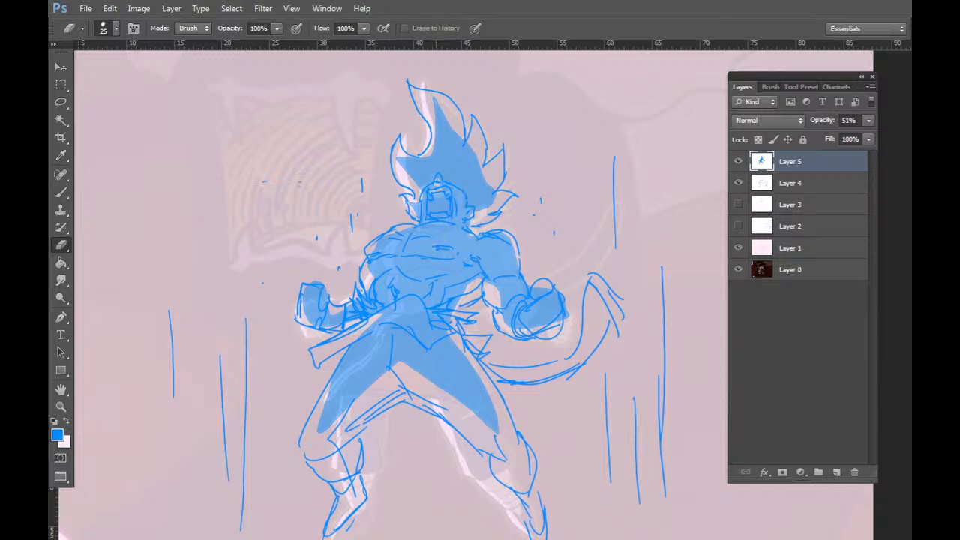
{"action": "left_click_drag", "start_coordinate": [411, 253], "coordinate": [462, 254]}
{"action": "mouse_move", "coordinate": [370, 260]}
{"action": "left_mouse_down"}
{"action": "mouse_move", "coordinate": [402, 250]}
{"action": "mouse_move", "coordinate": [405, 275]}
{"action": "left_mouse_up"}
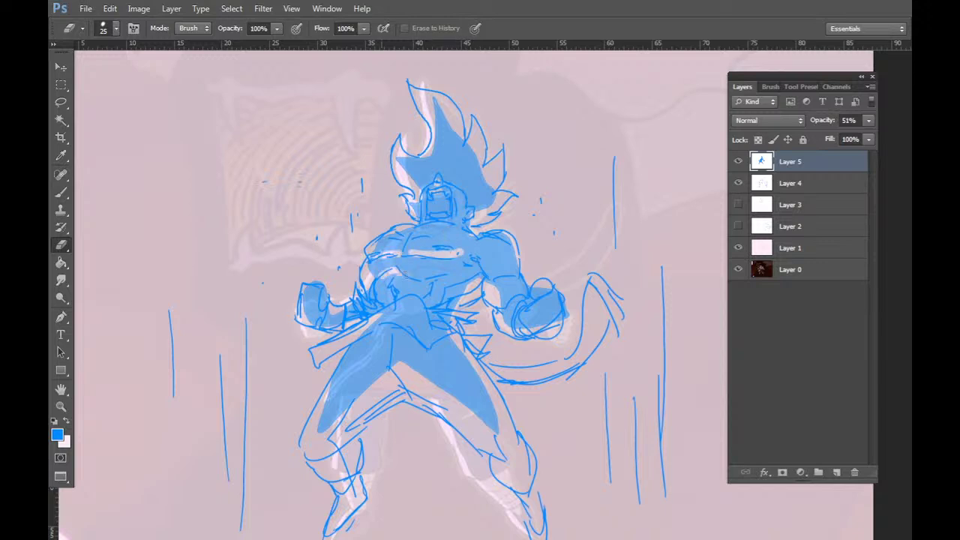
{"action": "mouse_move", "coordinate": [362, 330]}
{"action": "left_mouse_down"}
{"action": "mouse_move", "coordinate": [398, 322]}
{"action": "mouse_move", "coordinate": [447, 335]}
{"action": "left_mouse_up"}
{"action": "mouse_move", "coordinate": [375, 378]}
{"action": "left_mouse_down"}
{"action": "mouse_move", "coordinate": [388, 369]}
{"action": "mouse_move", "coordinate": [336, 415]}
{"action": "left_mouse_up"}
{"action": "left_click_drag", "start_coordinate": [447, 392], "coordinate": [472, 411]}
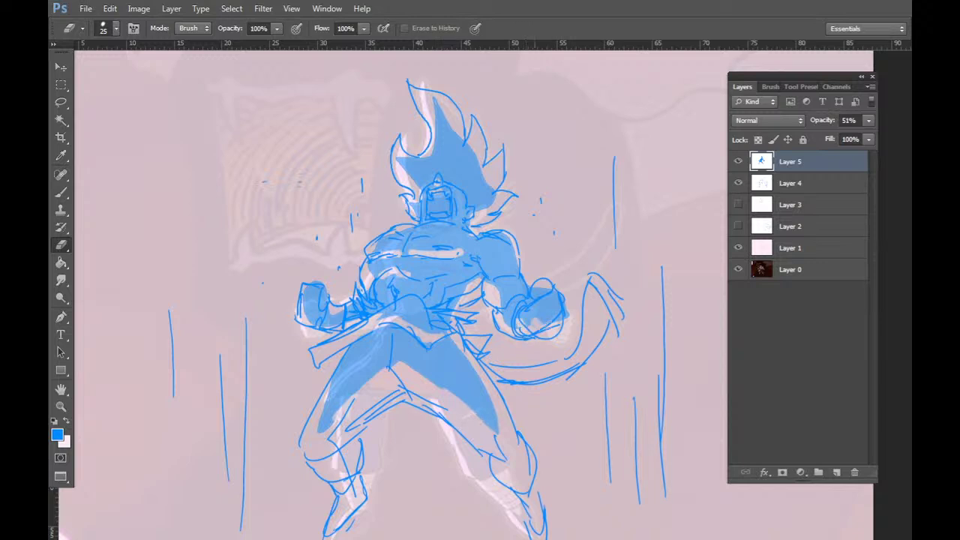
Hatch shadows on both lower legs, and shade the tail with a 27 px brush.
{"action": "key", "text": "b"}
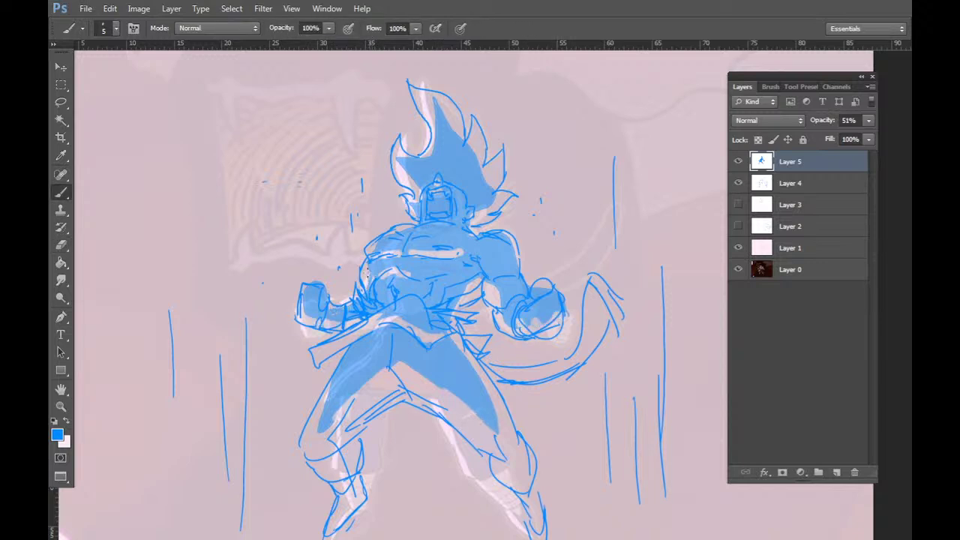
{"action": "left_click_drag", "start_coordinate": [551, 334], "coordinate": [570, 269]}
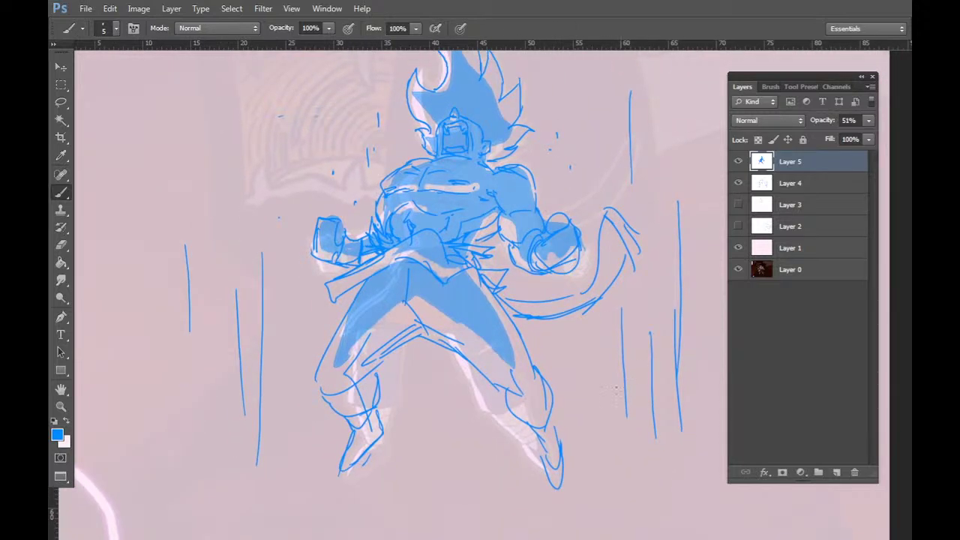
{"action": "mouse_move", "coordinate": [377, 381]}
{"action": "left_mouse_down"}
{"action": "mouse_move", "coordinate": [359, 388]}
{"action": "mouse_move", "coordinate": [376, 395]}
{"action": "left_mouse_up"}
{"action": "mouse_move", "coordinate": [536, 392]}
{"action": "left_mouse_down"}
{"action": "mouse_move", "coordinate": [529, 397]}
{"action": "mouse_move", "coordinate": [552, 443]}
{"action": "left_mouse_up"}
{"action": "mouse_move", "coordinate": [592, 350]}
{"action": "left_mouse_down"}
{"action": "mouse_move", "coordinate": [576, 397]}
{"action": "mouse_move", "coordinate": [607, 369]}
{"action": "left_mouse_up"}
{"action": "right_click", "coordinate": [578, 335]}
{"action": "mouse_move", "coordinate": [493, 347]}
{"action": "left_mouse_down"}
{"action": "mouse_move", "coordinate": [542, 346]}
{"action": "mouse_move", "coordinate": [578, 328]}
{"action": "mouse_move", "coordinate": [600, 286]}
{"action": "left_mouse_up"}
Paint broad vertical blue strokes on both sides of the fighter to suggest a surrounding energy aura.
{"action": "left_click_drag", "start_coordinate": [251, 201], "coordinate": [254, 300]}
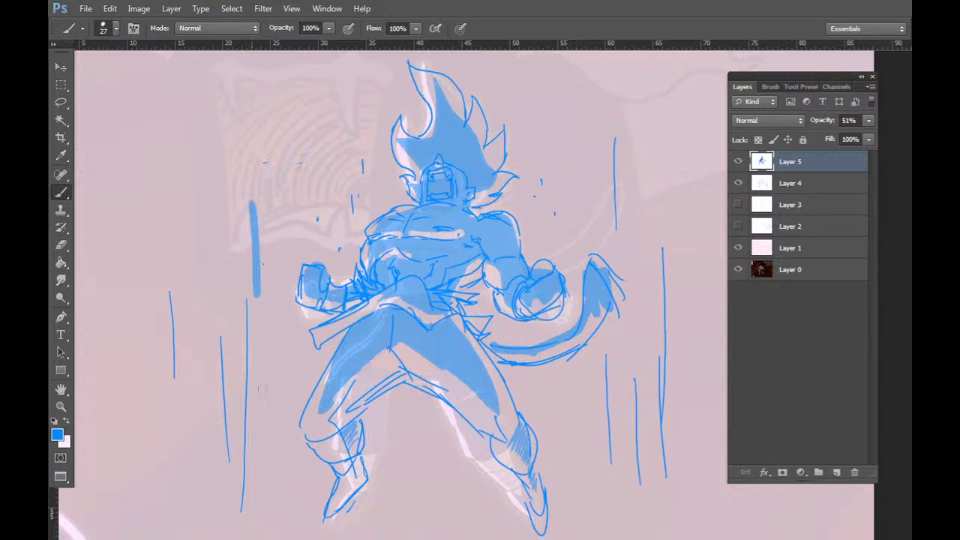
{"action": "left_click_drag", "start_coordinate": [263, 162], "coordinate": [264, 450]}
{"action": "mouse_move", "coordinate": [273, 402]}
{"action": "left_mouse_down"}
{"action": "mouse_move", "coordinate": [264, 164]}
{"action": "mouse_move", "coordinate": [272, 230]}
{"action": "mouse_move", "coordinate": [292, 122]}
{"action": "mouse_move", "coordinate": [311, 103]}
{"action": "mouse_move", "coordinate": [333, 223]}
{"action": "mouse_move", "coordinate": [347, 217]}
{"action": "mouse_move", "coordinate": [353, 85]}
{"action": "mouse_move", "coordinate": [367, 144]}
{"action": "mouse_move", "coordinate": [388, 75]}
{"action": "left_mouse_up"}
{"action": "mouse_move", "coordinate": [236, 135]}
{"action": "left_mouse_down"}
{"action": "mouse_move", "coordinate": [184, 450]}
{"action": "mouse_move", "coordinate": [197, 491]}
{"action": "left_mouse_up"}
{"action": "mouse_move", "coordinate": [519, 96]}
{"action": "left_mouse_down"}
{"action": "mouse_move", "coordinate": [547, 225]}
{"action": "mouse_move", "coordinate": [600, 83]}
{"action": "mouse_move", "coordinate": [668, 367]}
{"action": "mouse_move", "coordinate": [672, 513]}
{"action": "left_mouse_up"}
{"action": "left_click_drag", "start_coordinate": [637, 341], "coordinate": [638, 489]}
{"action": "left_click_drag", "start_coordinate": [622, 359], "coordinate": [622, 505]}
{"action": "mouse_move", "coordinate": [597, 412]}
{"action": "left_mouse_down"}
{"action": "mouse_move", "coordinate": [579, 409]}
{"action": "mouse_move", "coordinate": [576, 471]}
{"action": "left_mouse_up"}
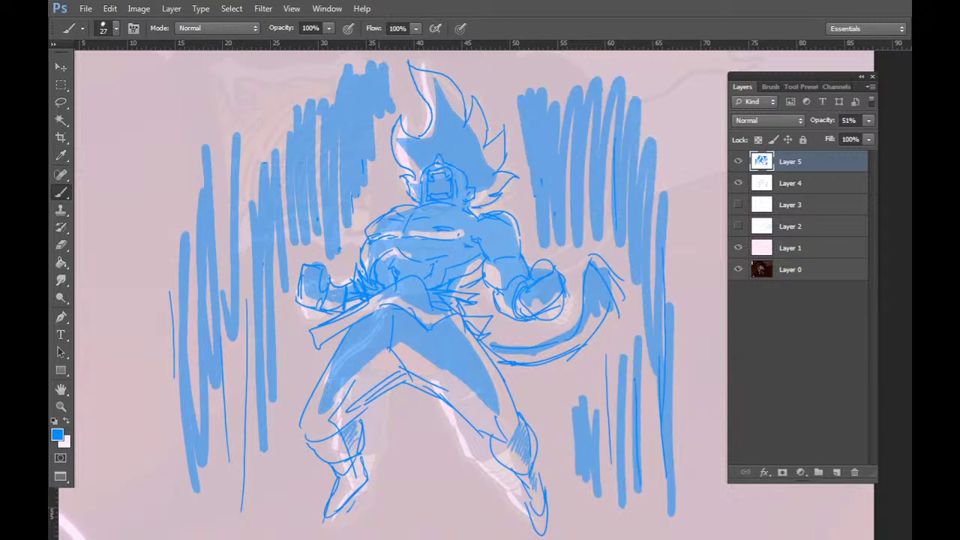
{"action": "left_click_drag", "start_coordinate": [488, 314], "coordinate": [494, 359]}
{"action": "left_click_drag", "start_coordinate": [244, 198], "coordinate": [231, 386]}
{"action": "left_click_drag", "start_coordinate": [181, 279], "coordinate": [175, 480]}
{"action": "left_click_drag", "start_coordinate": [678, 240], "coordinate": [690, 472]}
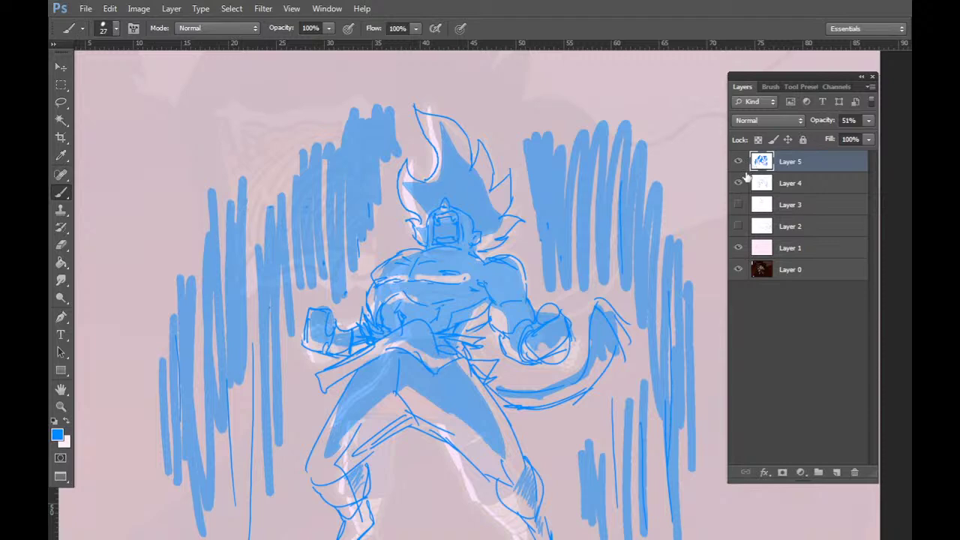
Toggle layer visibility to compare the original fighter, the shadow shapes alone and the line sketch alone.
{"action": "left_click_drag", "start_coordinate": [738, 161], "coordinate": [735, 272]}
{"action": "left_click_drag", "start_coordinate": [639, 379], "coordinate": [593, 324]}
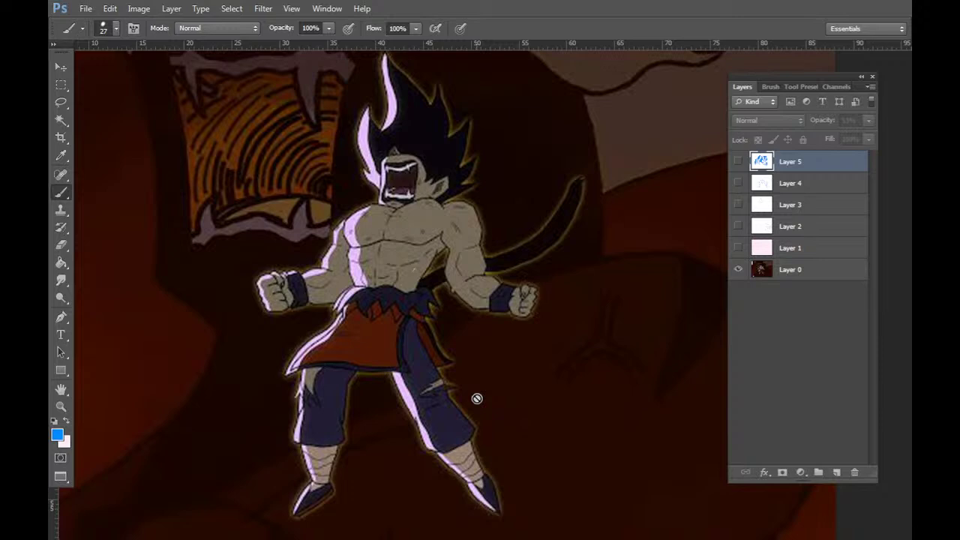
{"action": "left_click", "coordinate": [740, 248]}
{"action": "left_click", "coordinate": [738, 161]}
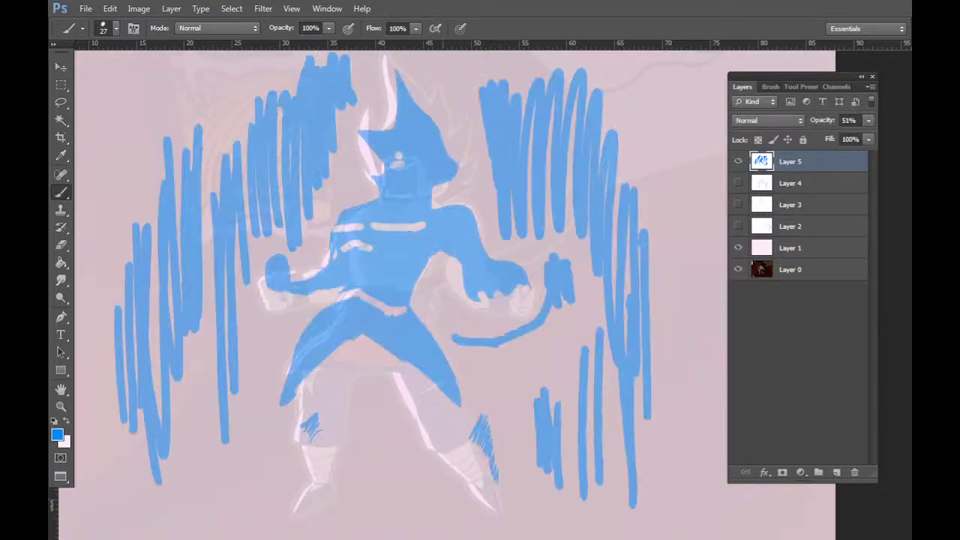
{"action": "left_click", "coordinate": [739, 161]}
{"action": "left_click", "coordinate": [739, 183]}
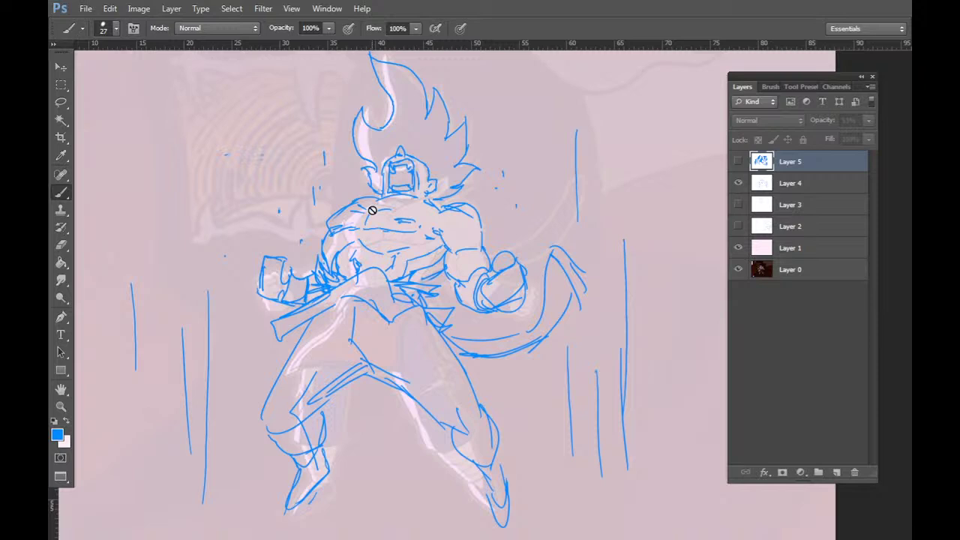
{"action": "left_click", "coordinate": [522, 264]}
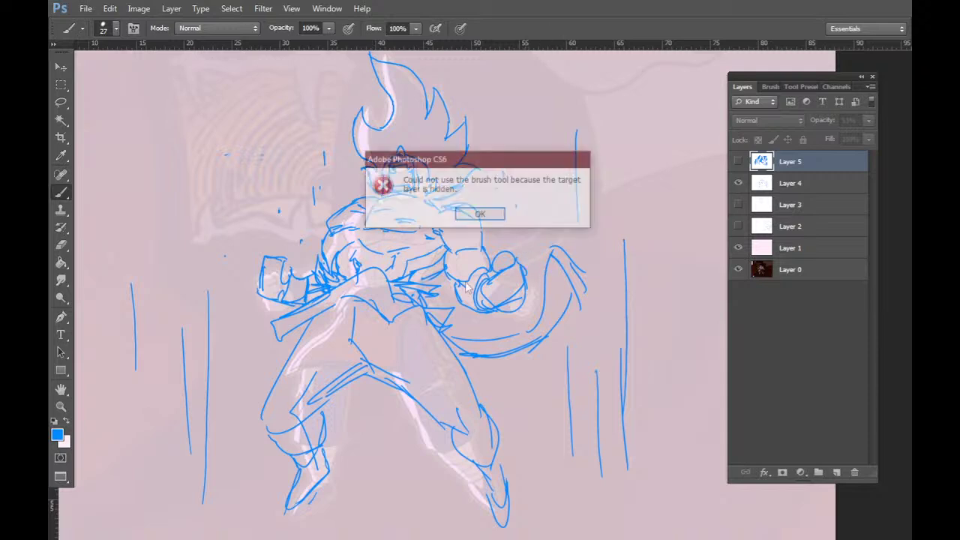
{"action": "key", "text": "Return"}
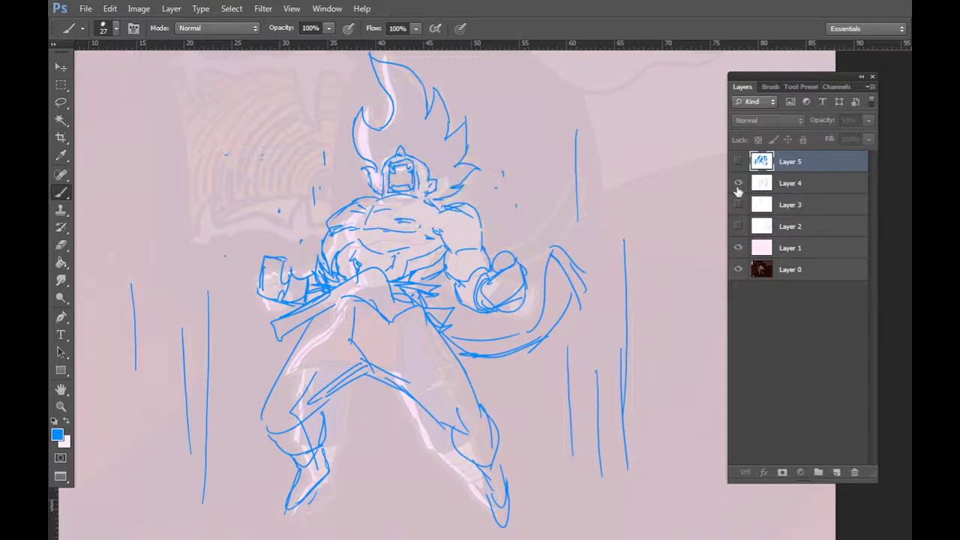
{"action": "left_click", "coordinate": [765, 184]}
{"action": "mouse_move", "coordinate": [506, 238]}
{"action": "left_mouse_down"}
{"action": "mouse_move", "coordinate": [459, 291]}
{"action": "mouse_move", "coordinate": [446, 322]}
{"action": "left_mouse_up"}
{"action": "key", "text": "ctrl+z"}
{"action": "left_click_drag", "start_coordinate": [595, 319], "coordinate": [597, 379]}
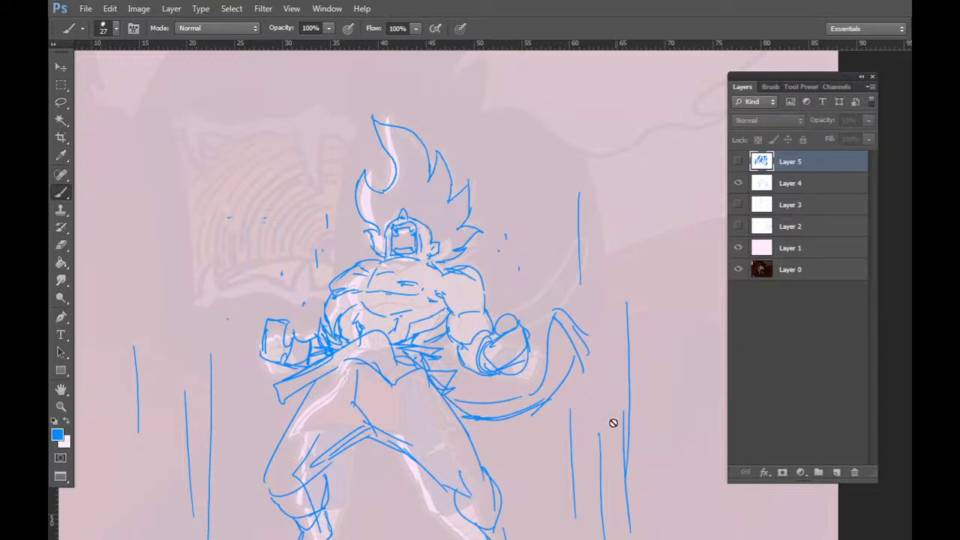
{"action": "left_click_drag", "start_coordinate": [619, 439], "coordinate": [619, 390]}
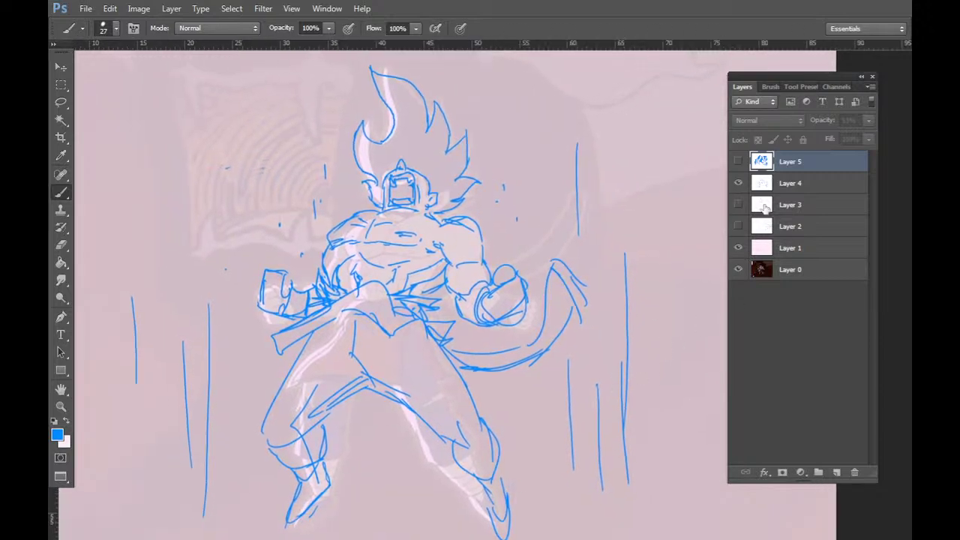
Show the shading layer again and merge it with the line sketch on Layer 4 into one layer.
{"action": "left_click", "coordinate": [739, 161]}
{"action": "left_click", "coordinate": [796, 182], "text": "shift"}
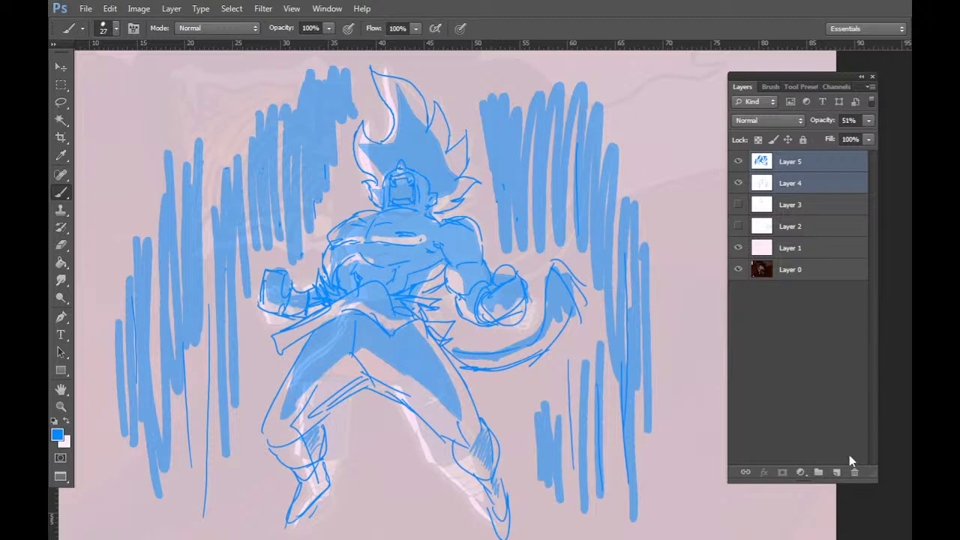
{"action": "key", "text": "ctrl+e"}
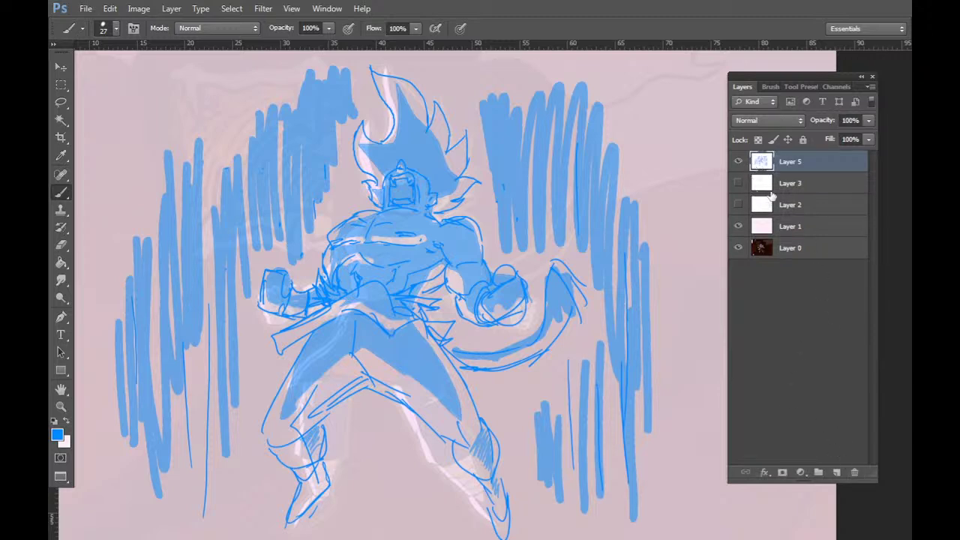
{"action": "left_click", "coordinate": [798, 184]}
{"action": "left_click", "coordinate": [798, 167]}
Toggle the sketch, pink veil and artwork layers to compare the redrawn fighter with the original, and examine the whole composition.
{"action": "left_click", "coordinate": [738, 161]}
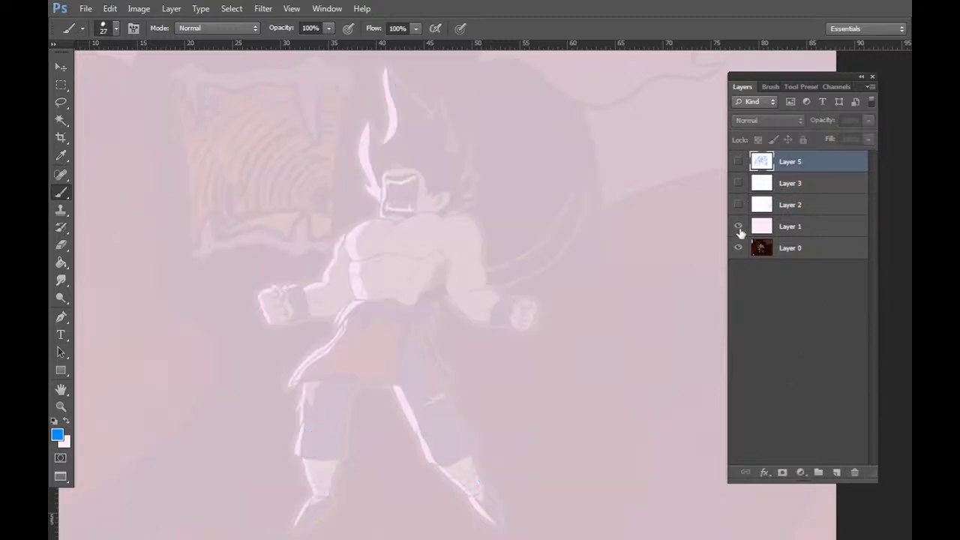
{"action": "left_click", "coordinate": [739, 226]}
{"action": "left_click", "coordinate": [739, 247]}
{"action": "left_click", "coordinate": [738, 248]}
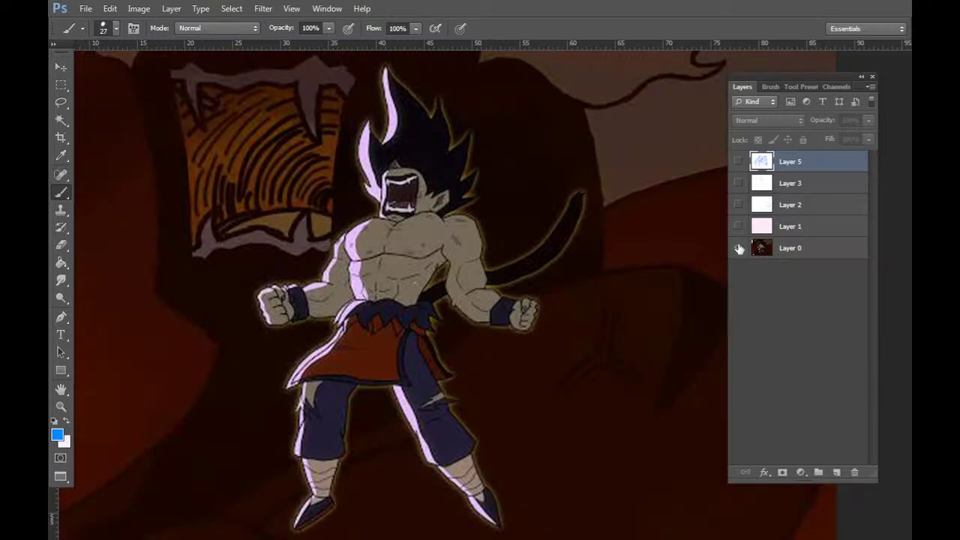
{"action": "left_click", "coordinate": [739, 247]}
{"action": "left_click", "coordinate": [739, 226]}
{"action": "left_click", "coordinate": [739, 161]}
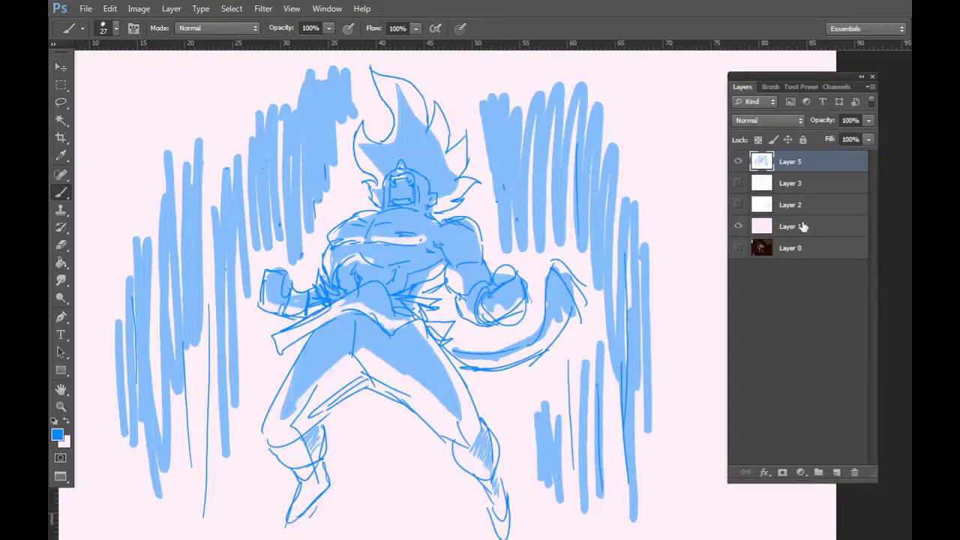
{"action": "left_click", "coordinate": [739, 247]}
{"action": "key", "text": "ctrl+minus"}
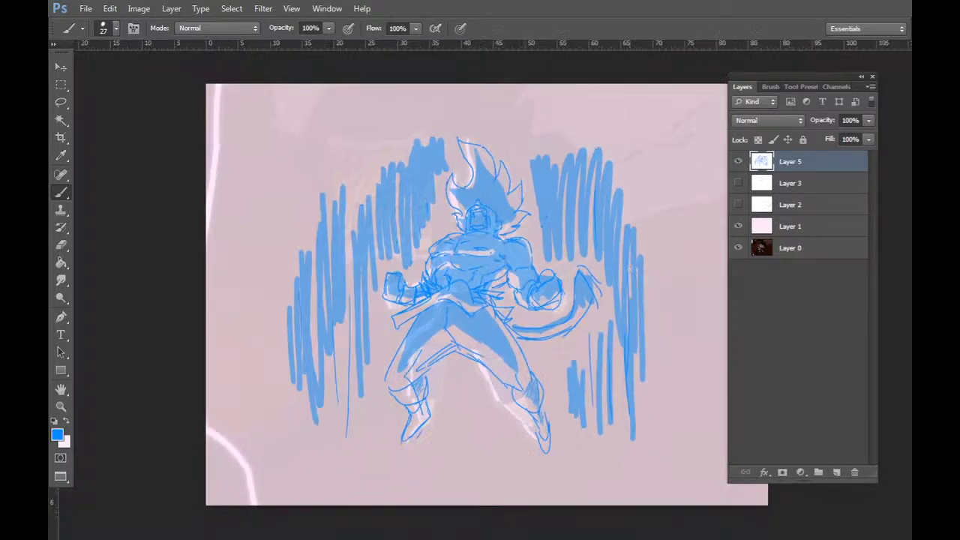
{"action": "left_click_drag", "start_coordinate": [603, 406], "coordinate": [575, 404]}
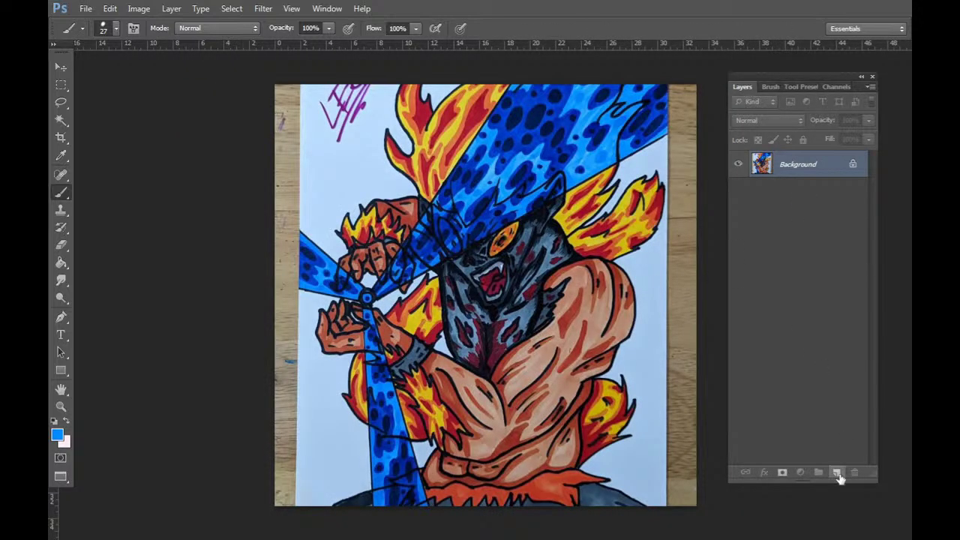
Convert the flaming masked character's locked background into a regular layer and add a new empty layer above it.
{"action": "double_click", "coordinate": [855, 169]}
{"action": "left_click", "coordinate": [583, 198]}
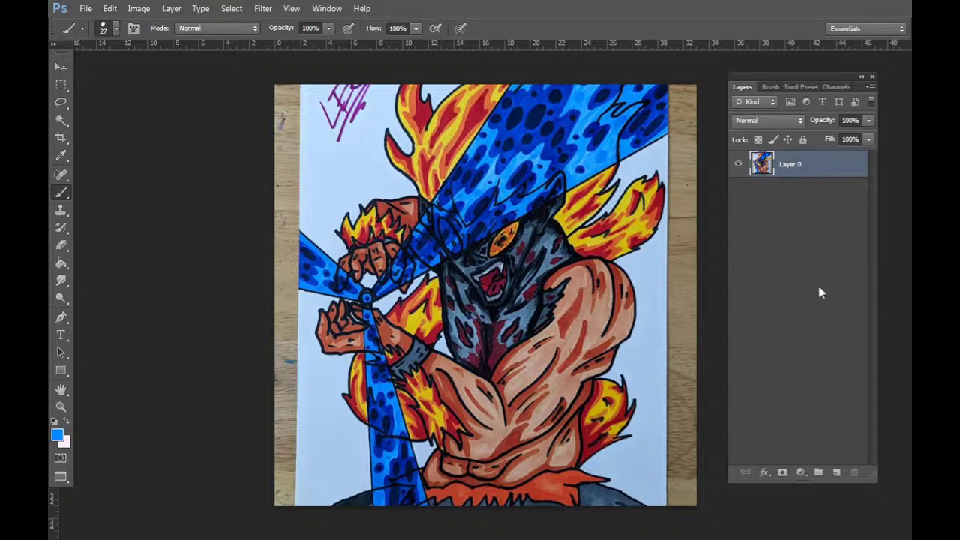
{"action": "left_click", "coordinate": [837, 472]}
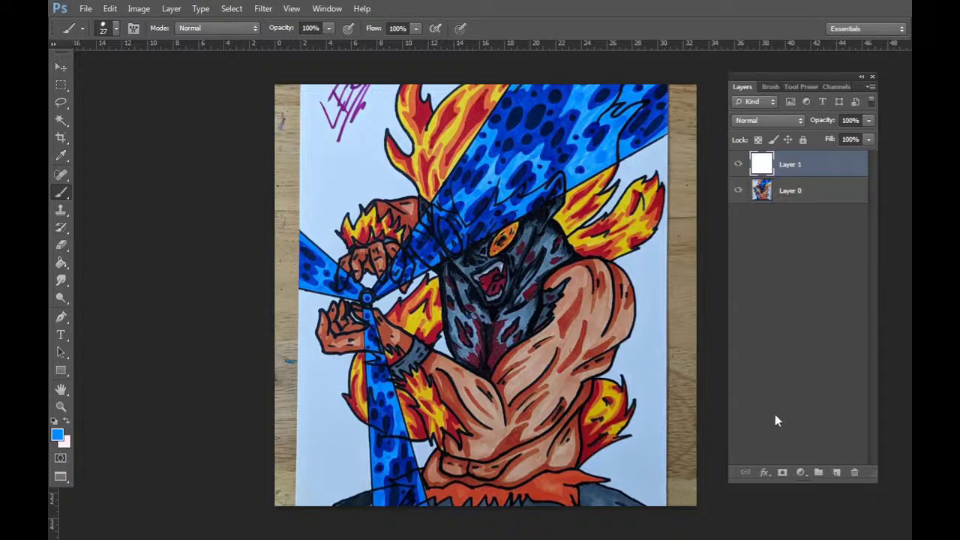
Fill Layer 1 with the light pink colour and lower its opacity to 81% to fade the illustration.
{"action": "left_click", "coordinate": [64, 424]}
{"action": "left_click", "coordinate": [62, 263]}
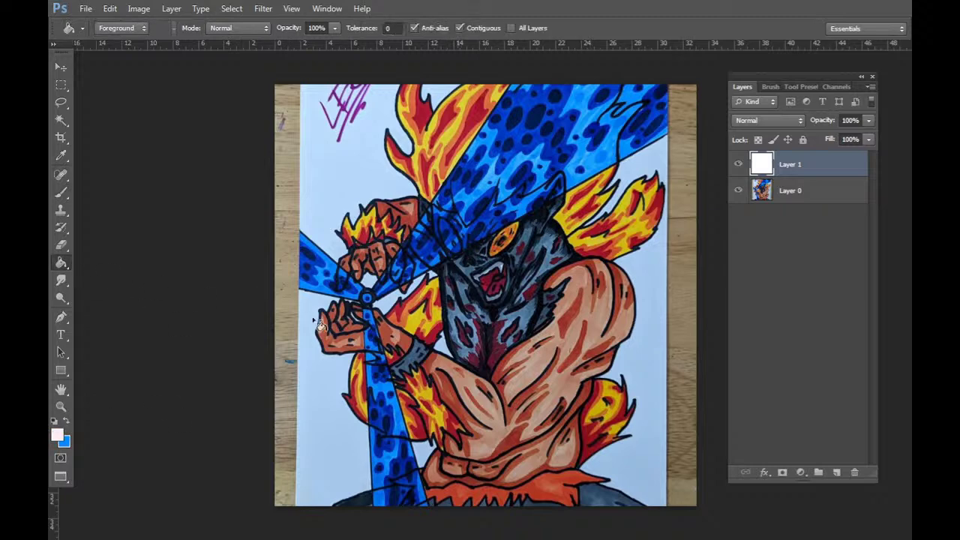
{"action": "left_click", "coordinate": [319, 322]}
{"action": "left_click", "coordinate": [869, 120]}
{"action": "mouse_move", "coordinate": [868, 137]}
{"action": "left_mouse_down"}
{"action": "mouse_move", "coordinate": [831, 144]}
{"action": "mouse_move", "coordinate": [820, 166]}
{"action": "left_mouse_up"}
{"action": "key", "text": "b"}
{"action": "left_click", "coordinate": [814, 189]}
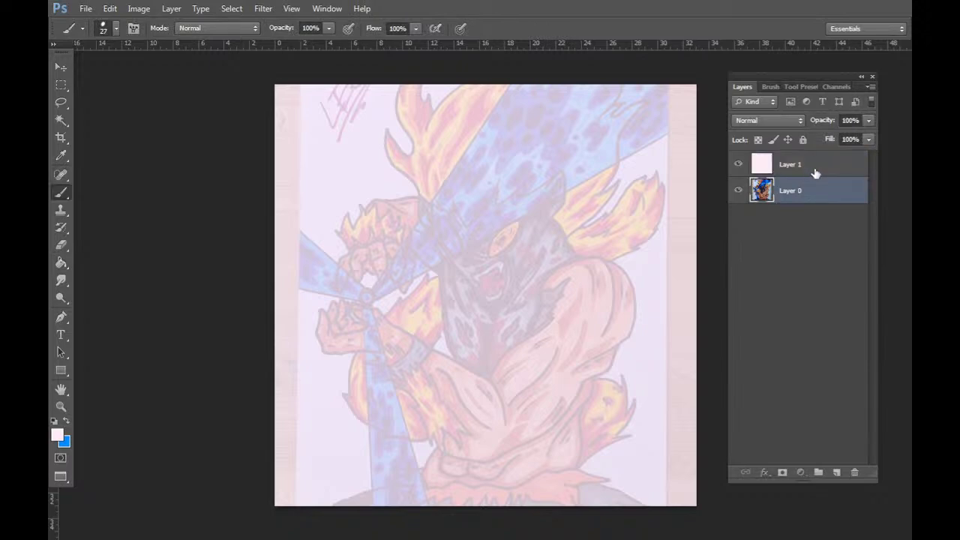
{"action": "left_click", "coordinate": [816, 173]}
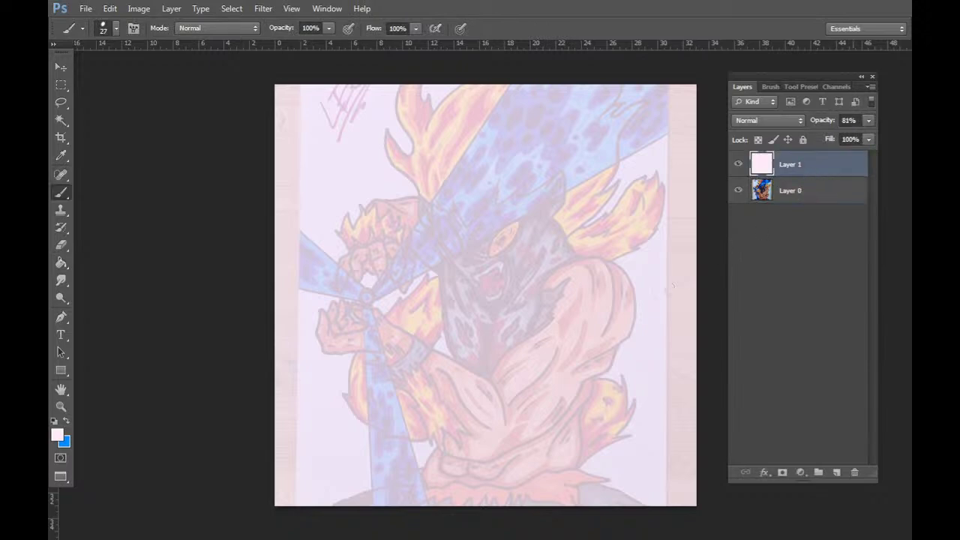
Make blue the foreground colour again and create a new layer above the pink veil for sketching.
{"action": "left_click", "coordinate": [64, 424]}
{"action": "key", "text": "ctrl+shift+n"}
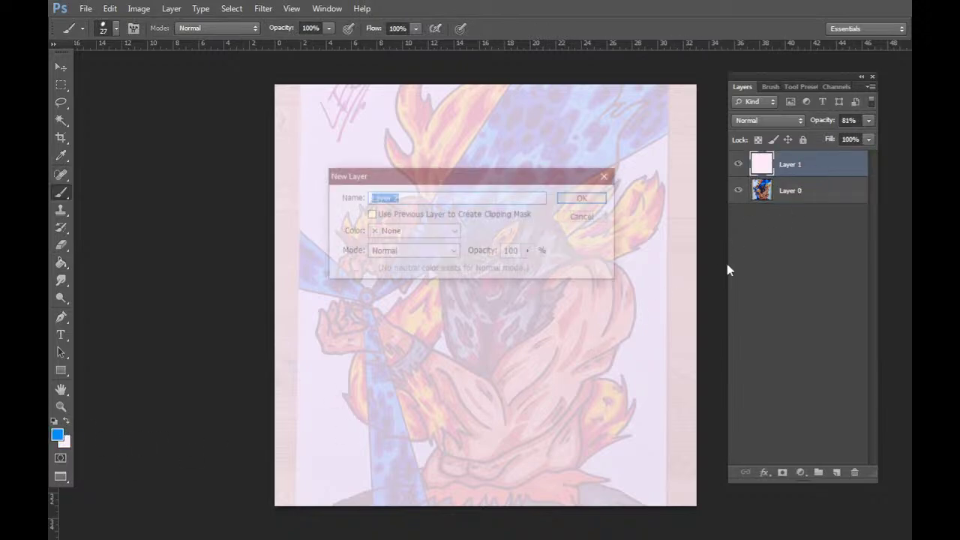
{"action": "key", "text": "Return"}
Test the brush with short strokes over the chest, undo them, and set the brush size to 3 px.
{"action": "left_click_drag", "start_coordinate": [417, 372], "coordinate": [442, 375]}
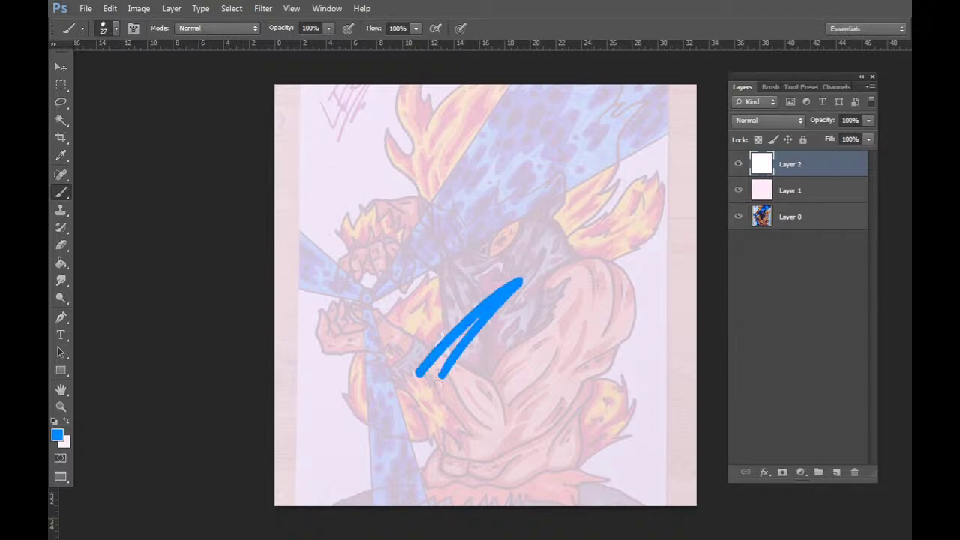
{"action": "key", "text": "ctrl+z"}
{"action": "right_click", "coordinate": [522, 321]}
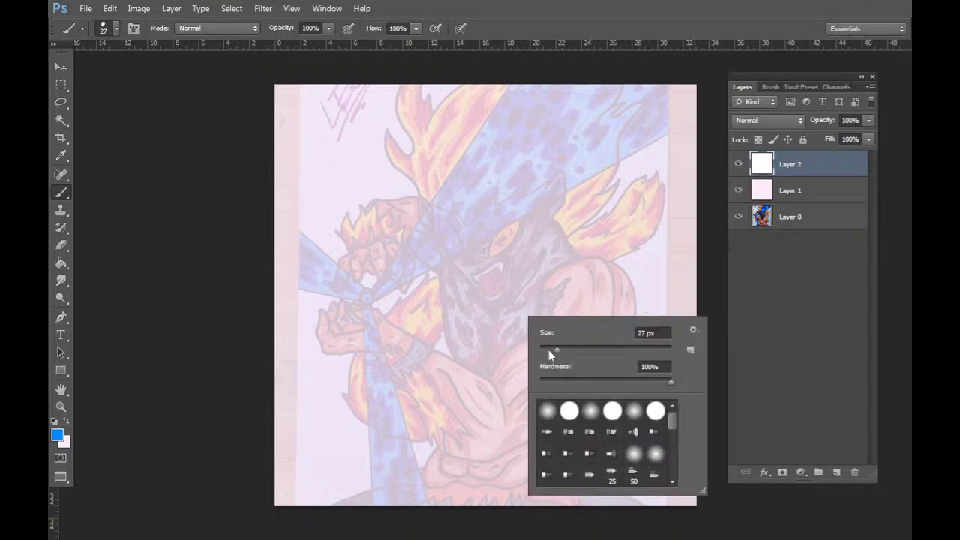
{"action": "left_click_drag", "start_coordinate": [548, 349], "coordinate": [543, 351]}
{"action": "left_click_drag", "start_coordinate": [464, 383], "coordinate": [480, 383]}
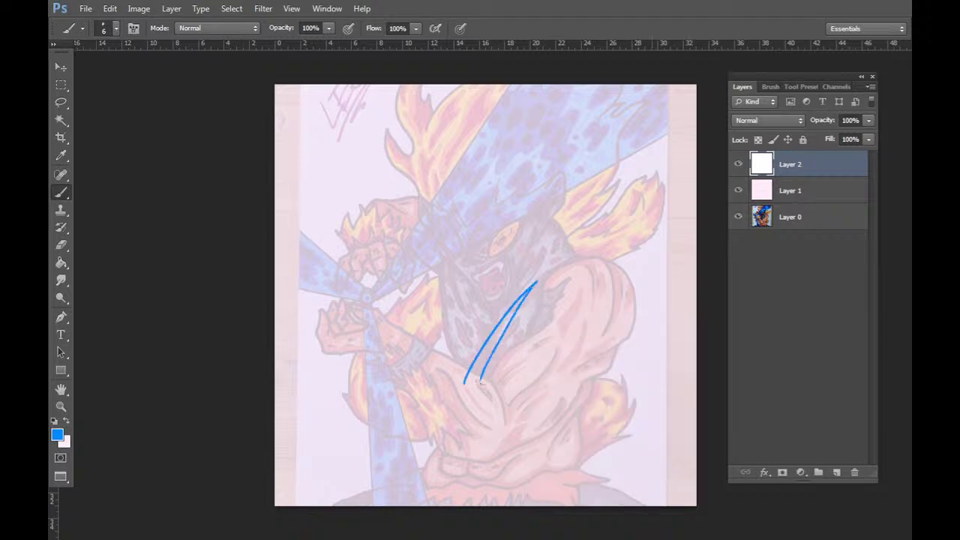
{"action": "key", "text": "ctrl+z"}
{"action": "right_click", "coordinate": [630, 334]}
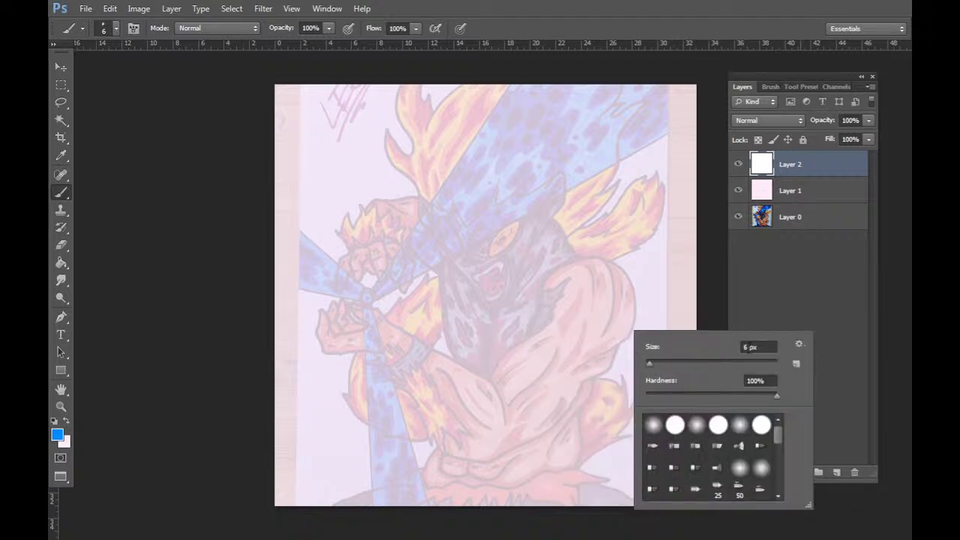
{"action": "left_click", "coordinate": [748, 347]}
{"action": "type", "text": "3"}
{"action": "key", "text": "Return"}
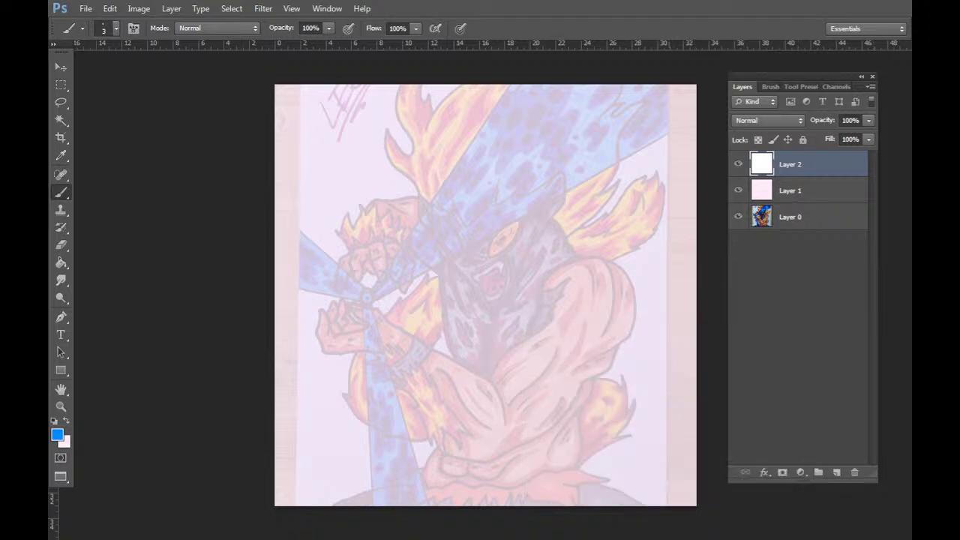
{"action": "left_click_drag", "start_coordinate": [474, 217], "coordinate": [460, 332]}
{"action": "key", "text": "ctrl+z"}
{"action": "left_click_drag", "start_coordinate": [0, 88], "coordinate": [482, 53]}
{"action": "double_click", "coordinate": [472, 144]}
{"action": "double_click", "coordinate": [770, 143]}
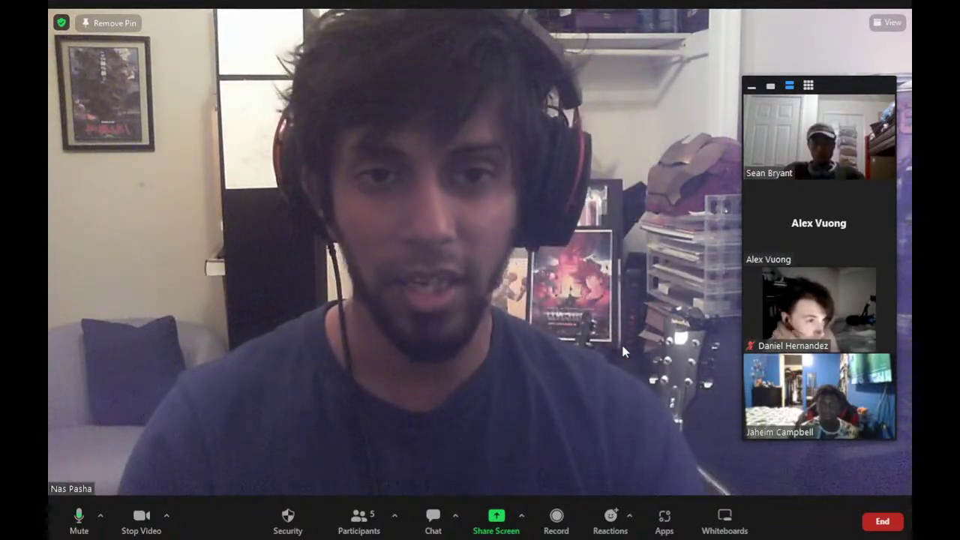
{"action": "double_click", "coordinate": [630, 6]}
{"action": "key", "text": "alt+Tab"}
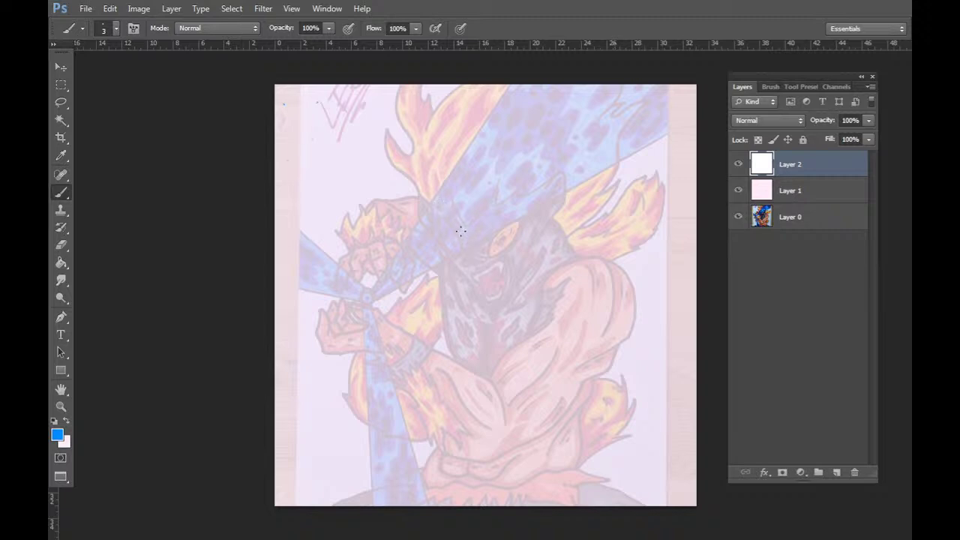
Sketch the turned head's skull and jaw outline with curved face guidelines over the masked head on Layer 2.
{"action": "mouse_move", "coordinate": [442, 257]}
{"action": "left_mouse_down"}
{"action": "mouse_move", "coordinate": [431, 219]}
{"action": "mouse_move", "coordinate": [448, 175]}
{"action": "left_mouse_up"}
{"action": "left_click_drag", "start_coordinate": [462, 160], "coordinate": [508, 159]}
{"action": "mouse_move", "coordinate": [430, 196]}
{"action": "left_mouse_down"}
{"action": "mouse_move", "coordinate": [432, 238]}
{"action": "mouse_move", "coordinate": [469, 295]}
{"action": "left_mouse_up"}
{"action": "left_click_drag", "start_coordinate": [435, 238], "coordinate": [508, 231]}
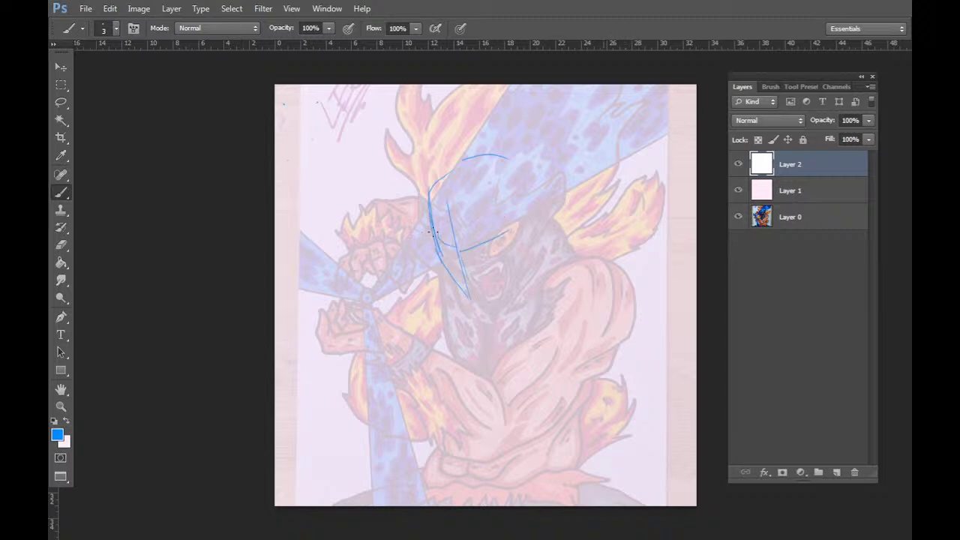
Rough in both eyes, the slanted brow, the nose and the chin on the head sketch.
{"action": "mouse_move", "coordinate": [433, 232]}
{"action": "left_mouse_down"}
{"action": "mouse_move", "coordinate": [452, 254]}
{"action": "mouse_move", "coordinate": [445, 235]}
{"action": "mouse_move", "coordinate": [476, 236]}
{"action": "mouse_move", "coordinate": [479, 253]}
{"action": "mouse_move", "coordinate": [498, 236]}
{"action": "left_mouse_up"}
{"action": "left_click_drag", "start_coordinate": [485, 237], "coordinate": [489, 247]}
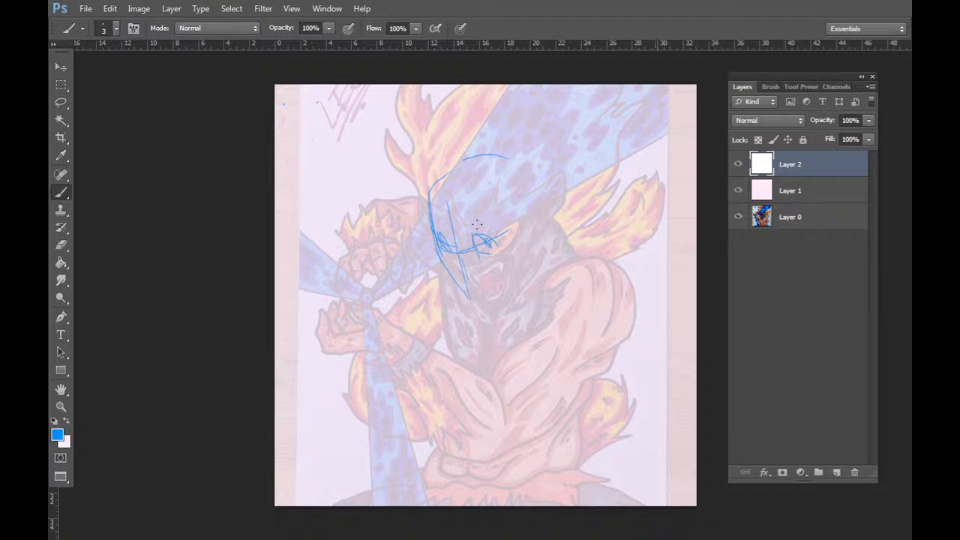
{"action": "left_click_drag", "start_coordinate": [438, 225], "coordinate": [447, 245]}
{"action": "left_click_drag", "start_coordinate": [467, 244], "coordinate": [495, 220]}
{"action": "mouse_move", "coordinate": [458, 253]}
{"action": "left_mouse_down"}
{"action": "mouse_move", "coordinate": [468, 299]}
{"action": "mouse_move", "coordinate": [495, 298]}
{"action": "left_mouse_up"}
Sketch the back of the head, a large chest circle under the chin, and the neck and far-shoulder lines.
{"action": "left_click_drag", "start_coordinate": [529, 177], "coordinate": [582, 262]}
{"action": "mouse_move", "coordinate": [484, 310]}
{"action": "left_mouse_down"}
{"action": "mouse_move", "coordinate": [525, 375]}
{"action": "mouse_move", "coordinate": [548, 357]}
{"action": "mouse_move", "coordinate": [499, 411]}
{"action": "mouse_move", "coordinate": [529, 411]}
{"action": "left_mouse_up"}
{"action": "left_click_drag", "start_coordinate": [563, 270], "coordinate": [529, 292]}
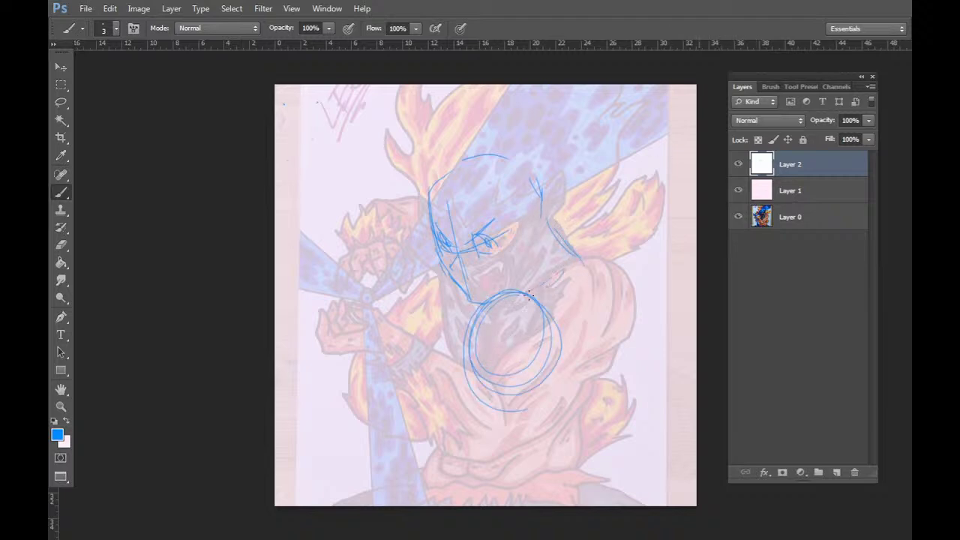
{"action": "mouse_move", "coordinate": [535, 246]}
{"action": "left_mouse_down"}
{"action": "mouse_move", "coordinate": [524, 290]}
{"action": "mouse_move", "coordinate": [570, 251]}
{"action": "mouse_move", "coordinate": [612, 280]}
{"action": "mouse_move", "coordinate": [634, 321]}
{"action": "left_mouse_up"}
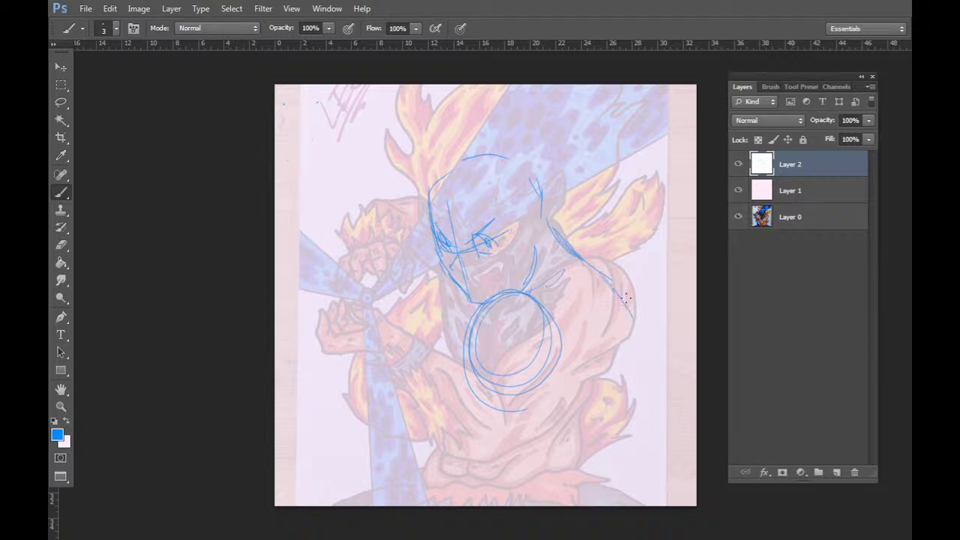
{"action": "left_click_drag", "start_coordinate": [620, 290], "coordinate": [636, 334]}
Sketch the lower hand as an open palm with flat fingers and a raised thumb, erasing stray lines.
{"action": "mouse_move", "coordinate": [400, 324]}
{"action": "left_mouse_down"}
{"action": "mouse_move", "coordinate": [372, 335]}
{"action": "mouse_move", "coordinate": [328, 325]}
{"action": "mouse_move", "coordinate": [333, 342]}
{"action": "mouse_move", "coordinate": [372, 345]}
{"action": "mouse_move", "coordinate": [401, 327]}
{"action": "mouse_move", "coordinate": [385, 308]}
{"action": "mouse_move", "coordinate": [376, 312]}
{"action": "mouse_move", "coordinate": [409, 324]}
{"action": "mouse_move", "coordinate": [375, 335]}
{"action": "mouse_move", "coordinate": [334, 335]}
{"action": "left_mouse_up"}
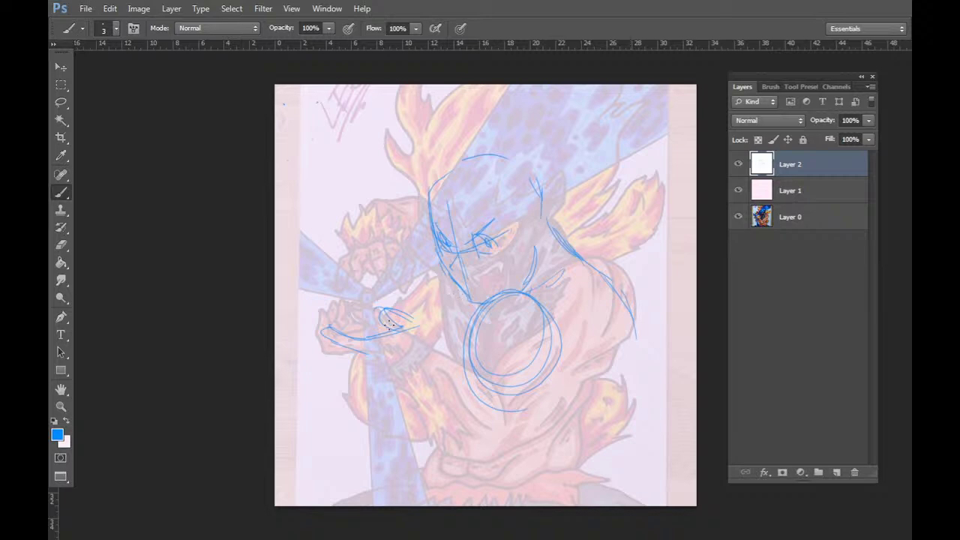
{"action": "mouse_move", "coordinate": [390, 324]}
{"action": "left_mouse_down"}
{"action": "mouse_move", "coordinate": [414, 321]}
{"action": "mouse_move", "coordinate": [406, 336]}
{"action": "mouse_move", "coordinate": [367, 343]}
{"action": "mouse_move", "coordinate": [329, 333]}
{"action": "mouse_move", "coordinate": [336, 350]}
{"action": "mouse_move", "coordinate": [358, 355]}
{"action": "mouse_move", "coordinate": [346, 358]}
{"action": "mouse_move", "coordinate": [339, 350]}
{"action": "mouse_move", "coordinate": [386, 329]}
{"action": "mouse_move", "coordinate": [398, 356]}
{"action": "mouse_move", "coordinate": [391, 308]}
{"action": "left_mouse_up"}
{"action": "key", "text": "e"}
{"action": "key", "text": "b"}
{"action": "mouse_move", "coordinate": [398, 304]}
{"action": "left_mouse_down"}
{"action": "mouse_move", "coordinate": [415, 308]}
{"action": "mouse_move", "coordinate": [415, 343]}
{"action": "left_mouse_up"}
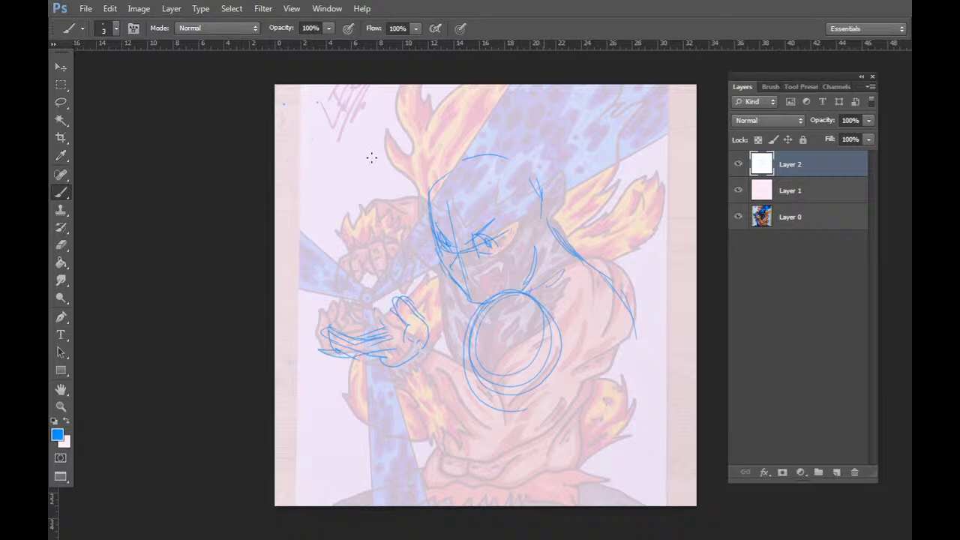
Rough in the upper hand's palm arc above the lower hand and try out strokes for its raised fingers.
{"action": "mouse_move", "coordinate": [348, 289]}
{"action": "left_mouse_down"}
{"action": "mouse_move", "coordinate": [394, 264]}
{"action": "mouse_move", "coordinate": [368, 273]}
{"action": "mouse_move", "coordinate": [397, 266]}
{"action": "left_mouse_up"}
{"action": "mouse_move", "coordinate": [371, 223]}
{"action": "left_mouse_down"}
{"action": "mouse_move", "coordinate": [375, 249]}
{"action": "mouse_move", "coordinate": [366, 230]}
{"action": "mouse_move", "coordinate": [357, 246]}
{"action": "mouse_move", "coordinate": [368, 209]}
{"action": "mouse_move", "coordinate": [360, 229]}
{"action": "mouse_move", "coordinate": [373, 201]}
{"action": "left_mouse_up"}
{"action": "key", "text": "ctrl+alt+z"}
{"action": "key", "text": "ctrl+alt+z"}
{"action": "mouse_move", "coordinate": [373, 201]}
{"action": "left_mouse_down"}
{"action": "mouse_move", "coordinate": [345, 243]}
{"action": "mouse_move", "coordinate": [351, 259]}
{"action": "mouse_move", "coordinate": [332, 302]}
{"action": "mouse_move", "coordinate": [376, 257]}
{"action": "mouse_move", "coordinate": [381, 223]}
{"action": "mouse_move", "coordinate": [388, 254]}
{"action": "left_mouse_up"}
{"action": "mouse_move", "coordinate": [381, 216]}
{"action": "left_mouse_down"}
{"action": "mouse_move", "coordinate": [390, 247]}
{"action": "mouse_move", "coordinate": [418, 279]}
{"action": "mouse_move", "coordinate": [393, 271]}
{"action": "mouse_move", "coordinate": [325, 308]}
{"action": "mouse_move", "coordinate": [348, 326]}
{"action": "mouse_move", "coordinate": [372, 272]}
{"action": "mouse_move", "coordinate": [391, 277]}
{"action": "left_mouse_up"}
Redraw the upper hand's fingers as oval shapes and outline its edge and thumb curving over the lower palm.
{"action": "right_click", "coordinate": [410, 255]}
{"action": "left_click", "coordinate": [455, 225]}
{"action": "key", "text": "Delete"}
{"action": "right_click", "coordinate": [368, 231]}
{"action": "left_click", "coordinate": [336, 200]}
{"action": "key", "text": "b"}
{"action": "mouse_move", "coordinate": [360, 218]}
{"action": "left_mouse_down"}
{"action": "mouse_move", "coordinate": [348, 245]}
{"action": "mouse_move", "coordinate": [349, 284]}
{"action": "mouse_move", "coordinate": [351, 247]}
{"action": "left_mouse_up"}
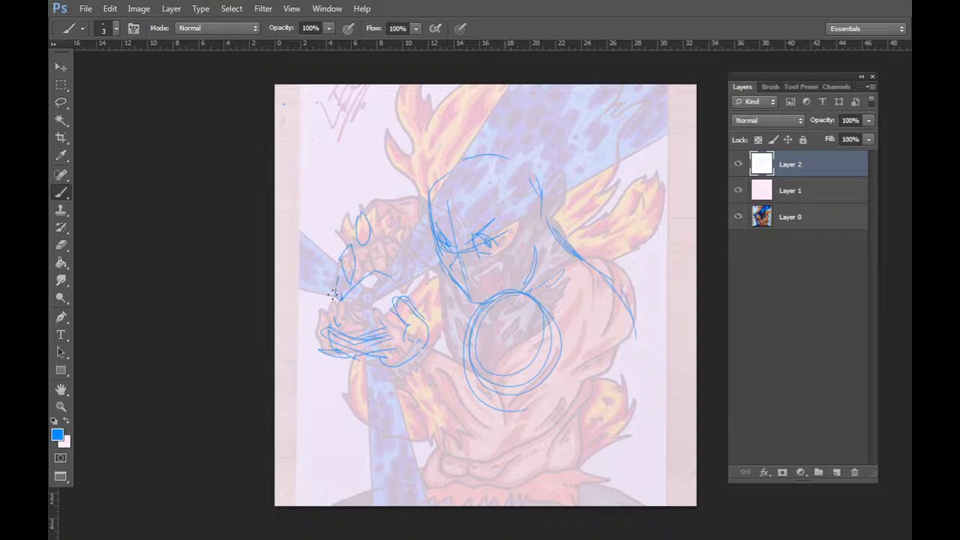
{"action": "left_click_drag", "start_coordinate": [333, 294], "coordinate": [338, 323]}
{"action": "mouse_move", "coordinate": [339, 269]}
{"action": "left_mouse_down"}
{"action": "mouse_move", "coordinate": [344, 296]}
{"action": "mouse_move", "coordinate": [346, 269]}
{"action": "mouse_move", "coordinate": [369, 234]}
{"action": "mouse_move", "coordinate": [386, 257]}
{"action": "mouse_move", "coordinate": [378, 257]}
{"action": "mouse_move", "coordinate": [373, 236]}
{"action": "mouse_move", "coordinate": [395, 258]}
{"action": "mouse_move", "coordinate": [382, 274]}
{"action": "mouse_move", "coordinate": [390, 276]}
{"action": "mouse_move", "coordinate": [395, 259]}
{"action": "mouse_move", "coordinate": [420, 288]}
{"action": "left_mouse_up"}
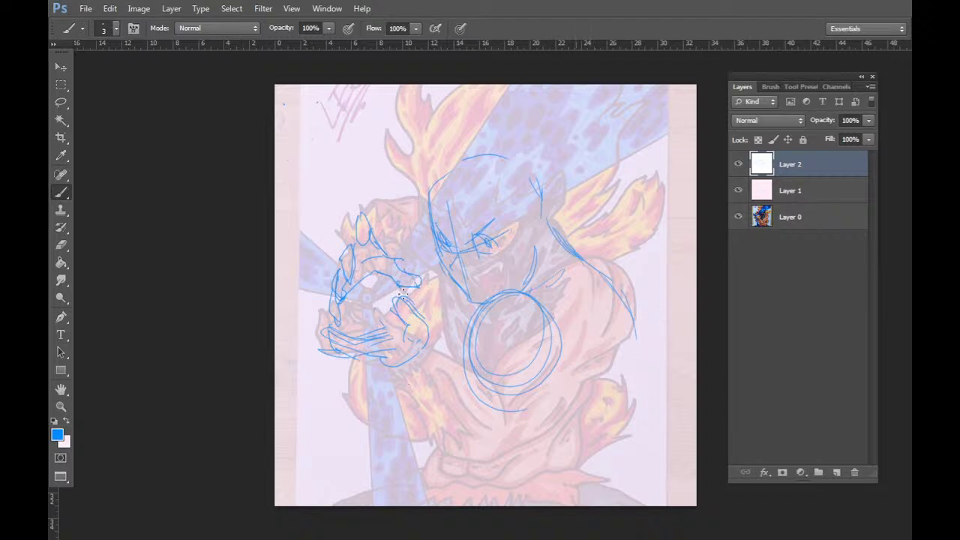
Erase rough parts of the upper hand and redraw its curled fingers and fingertips.
{"action": "key", "text": "e"}
{"action": "mouse_move", "coordinate": [360, 218]}
{"action": "left_mouse_down"}
{"action": "mouse_move", "coordinate": [360, 245]}
{"action": "mouse_move", "coordinate": [364, 216]}
{"action": "mouse_move", "coordinate": [375, 244]}
{"action": "mouse_move", "coordinate": [338, 283]}
{"action": "mouse_move", "coordinate": [354, 255]}
{"action": "mouse_move", "coordinate": [331, 323]}
{"action": "left_mouse_up"}
{"action": "key", "text": "b"}
{"action": "key", "text": "e"}
{"action": "key", "text": "b"}
{"action": "mouse_move", "coordinate": [347, 280]}
{"action": "left_mouse_down"}
{"action": "mouse_move", "coordinate": [370, 266]}
{"action": "mouse_move", "coordinate": [382, 286]}
{"action": "left_mouse_up"}
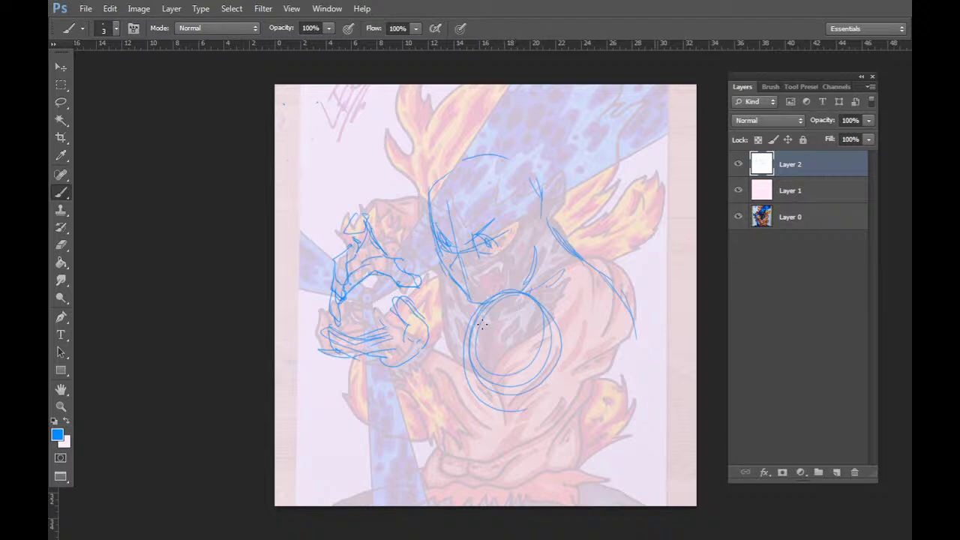
Strengthen the upper hand's underside and extend its wrist and forearm lines toward the face.
{"action": "left_click_drag", "start_coordinate": [353, 285], "coordinate": [405, 282]}
{"action": "left_click_drag", "start_coordinate": [378, 246], "coordinate": [433, 231]}
{"action": "left_click_drag", "start_coordinate": [423, 288], "coordinate": [454, 288]}
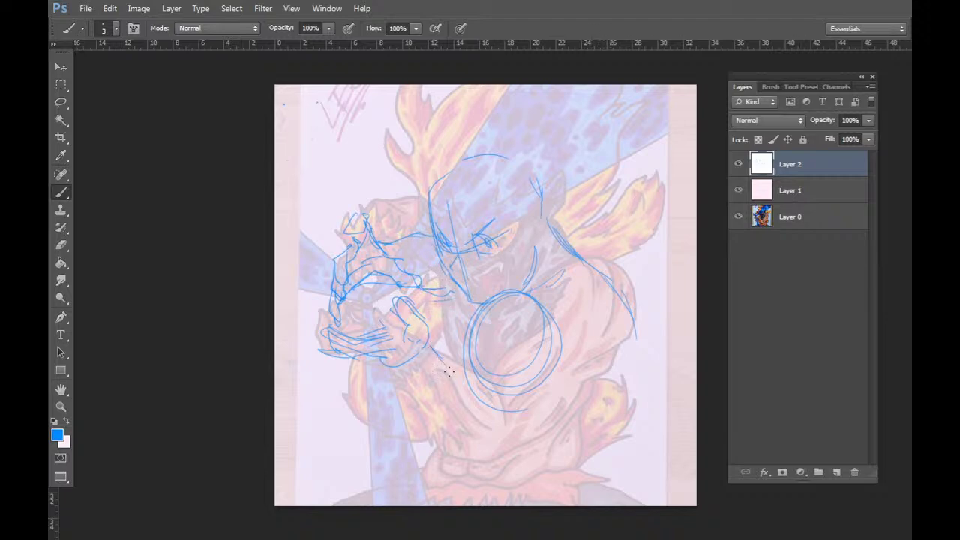
Sketch the lower forearm, the sleeve folds below the chest circle, and the first torso contours.
{"action": "mouse_move", "coordinate": [428, 334]}
{"action": "left_mouse_down"}
{"action": "mouse_move", "coordinate": [458, 372]}
{"action": "mouse_move", "coordinate": [415, 438]}
{"action": "mouse_move", "coordinate": [457, 475]}
{"action": "left_mouse_up"}
{"action": "left_click_drag", "start_coordinate": [411, 405], "coordinate": [465, 481]}
{"action": "left_click_drag", "start_coordinate": [463, 385], "coordinate": [442, 431]}
{"action": "mouse_move", "coordinate": [462, 380]}
{"action": "left_mouse_down"}
{"action": "mouse_move", "coordinate": [444, 428]}
{"action": "mouse_move", "coordinate": [484, 377]}
{"action": "left_mouse_up"}
{"action": "mouse_move", "coordinate": [570, 346]}
{"action": "left_mouse_down"}
{"action": "mouse_move", "coordinate": [523, 391]}
{"action": "mouse_move", "coordinate": [480, 473]}
{"action": "left_mouse_up"}
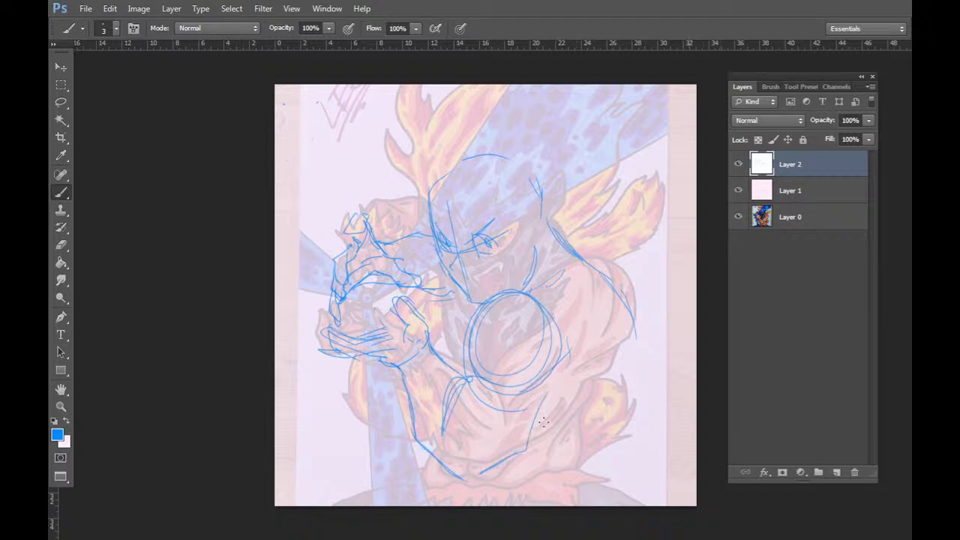
Outline the torso tapering to a point at the waist and reinforce the lower arm's outer contour.
{"action": "left_click_drag", "start_coordinate": [550, 396], "coordinate": [515, 454]}
{"action": "left_click_drag", "start_coordinate": [434, 471], "coordinate": [468, 504]}
{"action": "left_click_drag", "start_coordinate": [468, 504], "coordinate": [510, 471]}
{"action": "mouse_move", "coordinate": [496, 483]}
{"action": "left_mouse_down"}
{"action": "mouse_move", "coordinate": [451, 490]}
{"action": "mouse_move", "coordinate": [465, 499]}
{"action": "left_mouse_up"}
{"action": "left_click_drag", "start_coordinate": [413, 418], "coordinate": [452, 478]}
{"action": "left_click_drag", "start_coordinate": [420, 386], "coordinate": [440, 442]}
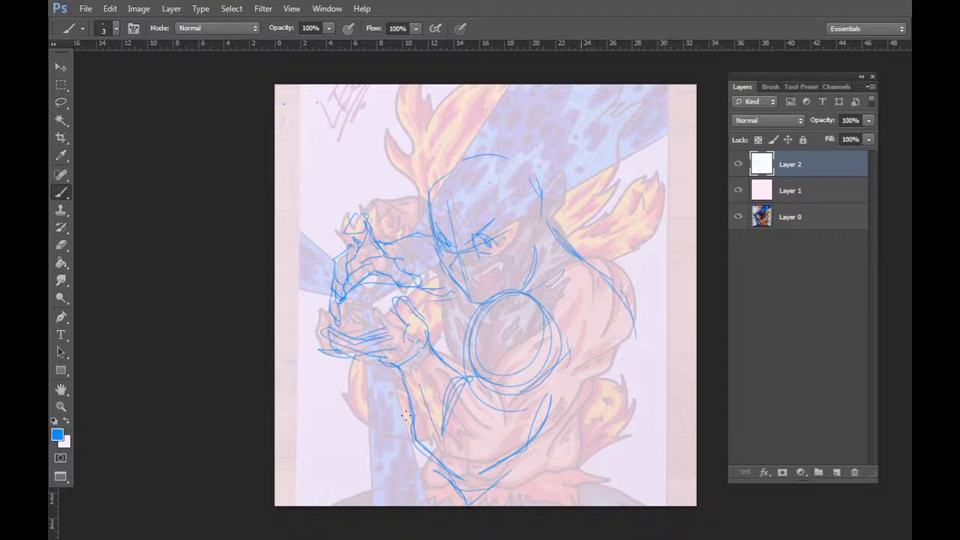
Draw curved cuffs at both wrists and jagged sleeve details on the bent lower arm.
{"action": "left_click_drag", "start_coordinate": [404, 415], "coordinate": [456, 379]}
{"action": "mouse_move", "coordinate": [403, 396]}
{"action": "left_mouse_down"}
{"action": "mouse_move", "coordinate": [416, 363]}
{"action": "mouse_move", "coordinate": [463, 374]}
{"action": "left_mouse_up"}
{"action": "left_click_drag", "start_coordinate": [429, 237], "coordinate": [409, 290]}
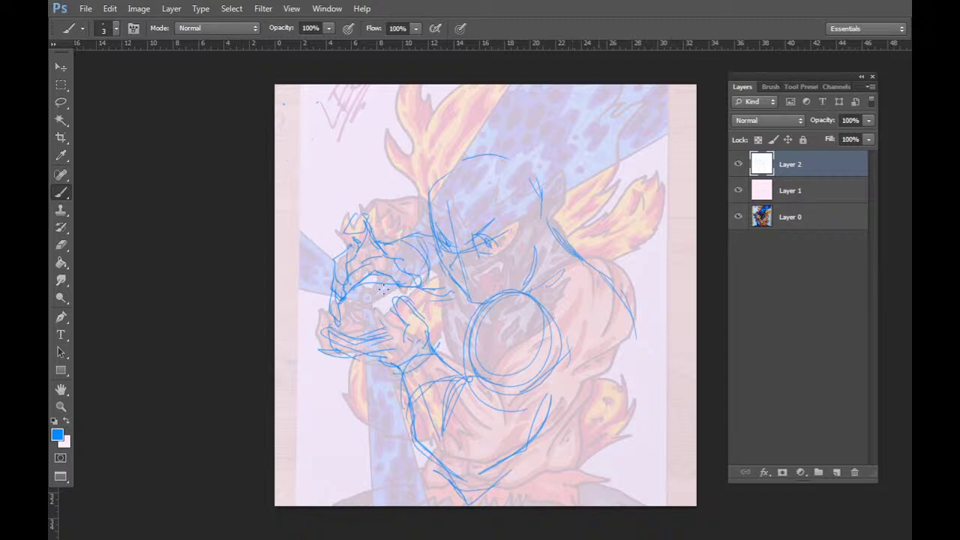
{"action": "left_click_drag", "start_coordinate": [432, 223], "coordinate": [419, 243]}
{"action": "left_click_drag", "start_coordinate": [421, 209], "coordinate": [410, 222]}
{"action": "left_click_drag", "start_coordinate": [410, 409], "coordinate": [411, 432]}
{"action": "left_click_drag", "start_coordinate": [414, 415], "coordinate": [457, 387]}
{"action": "left_click_drag", "start_coordinate": [421, 409], "coordinate": [401, 434]}
{"action": "mouse_move", "coordinate": [371, 361]}
{"action": "left_mouse_down"}
{"action": "mouse_move", "coordinate": [395, 359]}
{"action": "mouse_move", "coordinate": [431, 344]}
{"action": "left_mouse_up"}
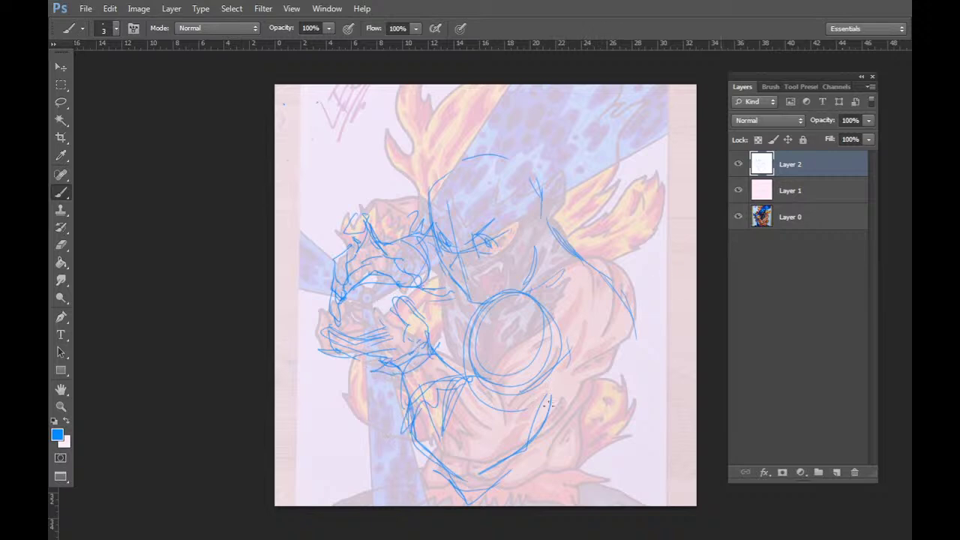
Contour the chest's side, the neck muscles and the rounded near shoulder with repeated strokes.
{"action": "mouse_move", "coordinate": [549, 403]}
{"action": "left_mouse_down"}
{"action": "mouse_move", "coordinate": [565, 339]}
{"action": "mouse_move", "coordinate": [519, 294]}
{"action": "left_mouse_up"}
{"action": "left_click_drag", "start_coordinate": [556, 264], "coordinate": [531, 291]}
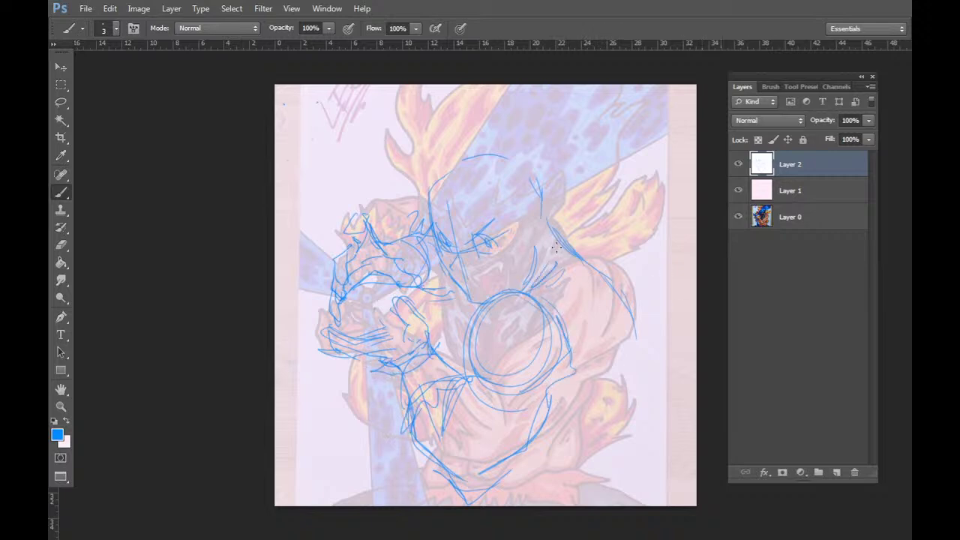
{"action": "left_click_drag", "start_coordinate": [569, 338], "coordinate": [612, 357]}
{"action": "left_click_drag", "start_coordinate": [617, 294], "coordinate": [622, 358]}
{"action": "left_click_drag", "start_coordinate": [632, 295], "coordinate": [630, 357]}
{"action": "left_click_drag", "start_coordinate": [627, 316], "coordinate": [627, 345]}
{"action": "left_click_drag", "start_coordinate": [581, 252], "coordinate": [639, 336]}
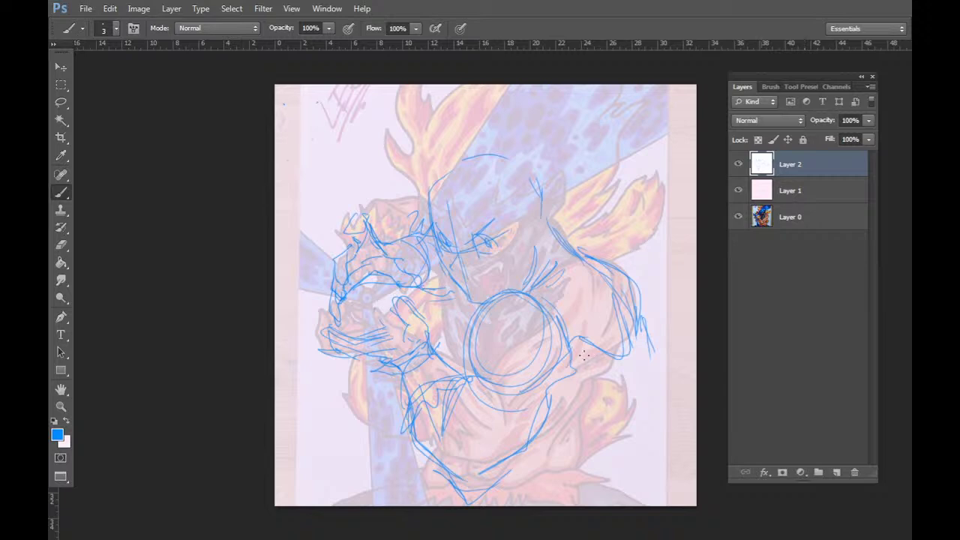
Sketch long curves from the shoulder down the back and connect them to the waist with sweeping lines.
{"action": "mouse_move", "coordinate": [647, 313]}
{"action": "left_mouse_down"}
{"action": "mouse_move", "coordinate": [658, 344]}
{"action": "mouse_move", "coordinate": [635, 459]}
{"action": "left_mouse_up"}
{"action": "left_click_drag", "start_coordinate": [650, 408], "coordinate": [624, 507]}
{"action": "mouse_move", "coordinate": [668, 366]}
{"action": "left_mouse_down"}
{"action": "mouse_move", "coordinate": [659, 416]}
{"action": "mouse_move", "coordinate": [635, 469]}
{"action": "left_mouse_up"}
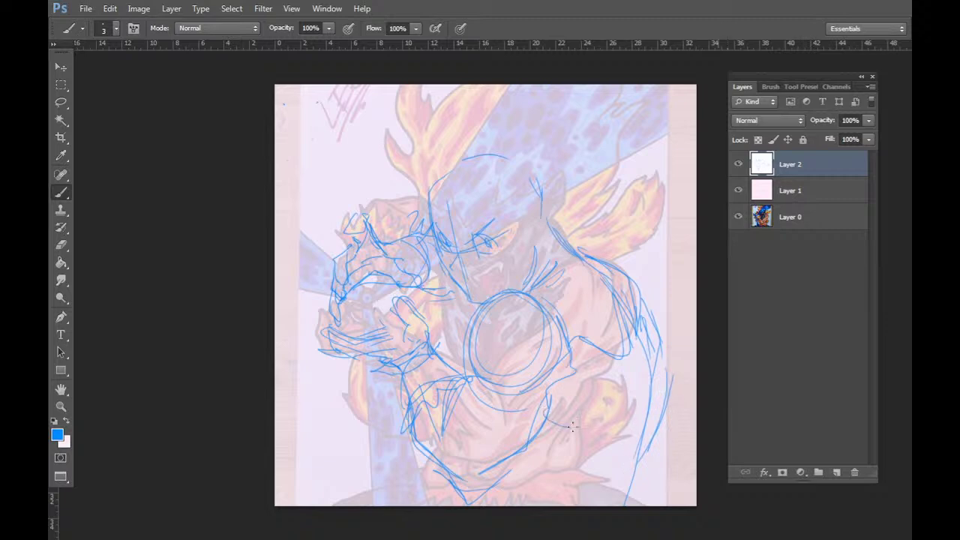
{"action": "left_click_drag", "start_coordinate": [550, 414], "coordinate": [603, 424]}
{"action": "left_click_drag", "start_coordinate": [558, 460], "coordinate": [527, 468]}
{"action": "mouse_move", "coordinate": [540, 433]}
{"action": "left_mouse_down"}
{"action": "mouse_move", "coordinate": [531, 455]}
{"action": "mouse_move", "coordinate": [558, 474]}
{"action": "mouse_move", "coordinate": [671, 448]}
{"action": "mouse_move", "coordinate": [665, 409]}
{"action": "mouse_move", "coordinate": [666, 447]}
{"action": "left_mouse_up"}
{"action": "left_click_drag", "start_coordinate": [665, 413], "coordinate": [644, 459]}
{"action": "left_click_drag", "start_coordinate": [523, 448], "coordinate": [501, 473]}
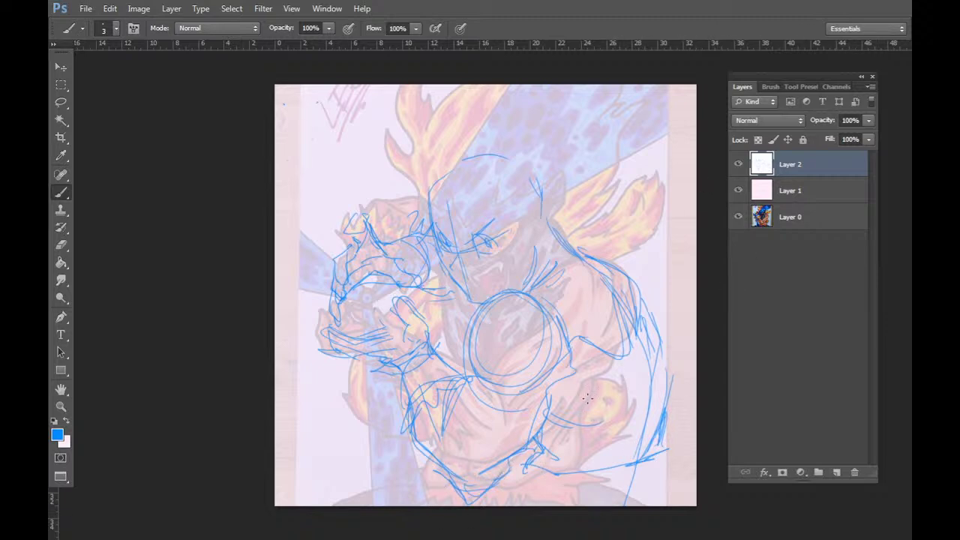
Erase the rough lines behind the waist and replace them with jagged, flame-like strokes.
{"action": "key", "text": "e"}
{"action": "mouse_move", "coordinate": [633, 436]}
{"action": "left_mouse_down"}
{"action": "mouse_move", "coordinate": [592, 471]}
{"action": "mouse_move", "coordinate": [660, 439]}
{"action": "mouse_move", "coordinate": [644, 424]}
{"action": "mouse_move", "coordinate": [583, 424]}
{"action": "left_mouse_up"}
{"action": "key", "text": "b"}
{"action": "left_click_drag", "start_coordinate": [627, 389], "coordinate": [567, 450]}
{"action": "mouse_move", "coordinate": [628, 388]}
{"action": "left_mouse_down"}
{"action": "mouse_move", "coordinate": [603, 434]}
{"action": "mouse_move", "coordinate": [646, 420]}
{"action": "left_mouse_up"}
{"action": "mouse_move", "coordinate": [650, 415]}
{"action": "left_mouse_down"}
{"action": "mouse_move", "coordinate": [627, 455]}
{"action": "mouse_move", "coordinate": [634, 429]}
{"action": "left_mouse_up"}
{"action": "left_click_drag", "start_coordinate": [627, 387], "coordinate": [569, 442]}
{"action": "mouse_move", "coordinate": [684, 411]}
{"action": "left_mouse_down"}
{"action": "mouse_move", "coordinate": [642, 441]}
{"action": "mouse_move", "coordinate": [653, 444]}
{"action": "mouse_move", "coordinate": [555, 471]}
{"action": "mouse_move", "coordinate": [622, 498]}
{"action": "left_mouse_up"}
{"action": "mouse_move", "coordinate": [654, 469]}
{"action": "left_mouse_down"}
{"action": "mouse_move", "coordinate": [695, 441]}
{"action": "mouse_move", "coordinate": [627, 463]}
{"action": "left_mouse_up"}
{"action": "mouse_move", "coordinate": [564, 425]}
{"action": "left_mouse_down"}
{"action": "mouse_move", "coordinate": [552, 456]}
{"action": "mouse_move", "coordinate": [562, 460]}
{"action": "mouse_move", "coordinate": [524, 472]}
{"action": "mouse_move", "coordinate": [579, 438]}
{"action": "left_mouse_up"}
Build up diagonal hatching within the jagged shapes behind the waist, extending it toward the canvas edge.
{"action": "key", "text": "e"}
{"action": "key", "text": "b"}
{"action": "mouse_move", "coordinate": [555, 465]}
{"action": "left_mouse_down"}
{"action": "mouse_move", "coordinate": [618, 399]}
{"action": "mouse_move", "coordinate": [604, 420]}
{"action": "left_mouse_up"}
{"action": "mouse_move", "coordinate": [570, 468]}
{"action": "left_mouse_down"}
{"action": "mouse_move", "coordinate": [615, 422]}
{"action": "mouse_move", "coordinate": [621, 434]}
{"action": "left_mouse_up"}
{"action": "mouse_move", "coordinate": [599, 465]}
{"action": "left_mouse_down"}
{"action": "mouse_move", "coordinate": [639, 429]}
{"action": "mouse_move", "coordinate": [661, 439]}
{"action": "left_mouse_up"}
{"action": "left_click_drag", "start_coordinate": [663, 445], "coordinate": [685, 426]}
Sketch a large, rounded elongated form behind the shoulder, running off the canvas edge.
{"action": "mouse_move", "coordinate": [689, 309]}
{"action": "left_mouse_down"}
{"action": "mouse_move", "coordinate": [607, 212]}
{"action": "mouse_move", "coordinate": [695, 247]}
{"action": "left_mouse_up"}
{"action": "left_click_drag", "start_coordinate": [603, 218], "coordinate": [642, 180]}
{"action": "left_click_drag", "start_coordinate": [651, 180], "coordinate": [695, 232]}
{"action": "left_click_drag", "start_coordinate": [603, 222], "coordinate": [675, 297]}
{"action": "left_click_drag", "start_coordinate": [642, 267], "coordinate": [695, 309]}
{"action": "left_click_drag", "start_coordinate": [672, 222], "coordinate": [698, 255]}
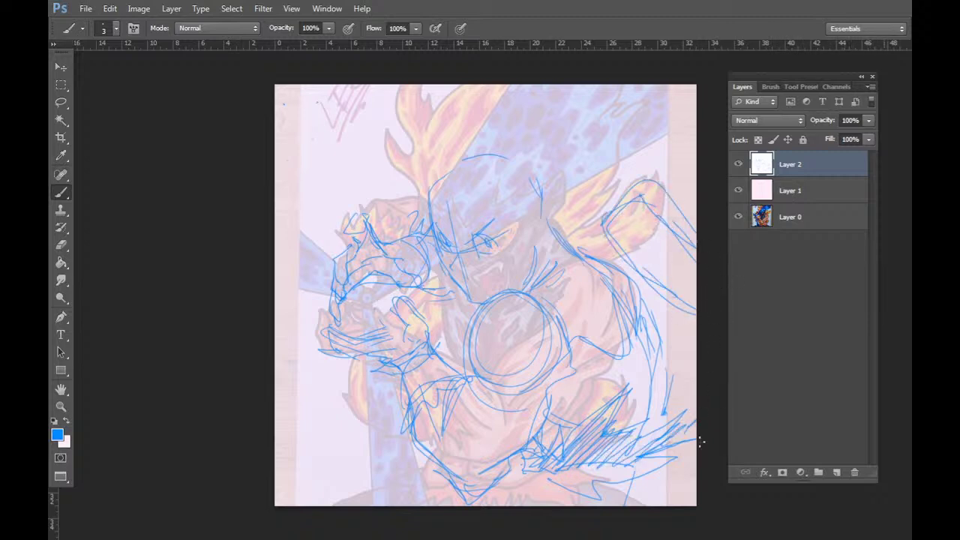
Add hatching in the canvas's lower right corner and waist lines below the torso, erasing the overlap at its tip.
{"action": "left_click_drag", "start_coordinate": [695, 474], "coordinate": [622, 504]}
{"action": "mouse_move", "coordinate": [669, 503]}
{"action": "left_mouse_down"}
{"action": "mouse_move", "coordinate": [694, 495]}
{"action": "mouse_move", "coordinate": [694, 483]}
{"action": "left_mouse_up"}
{"action": "left_click_drag", "start_coordinate": [463, 486], "coordinate": [398, 537]}
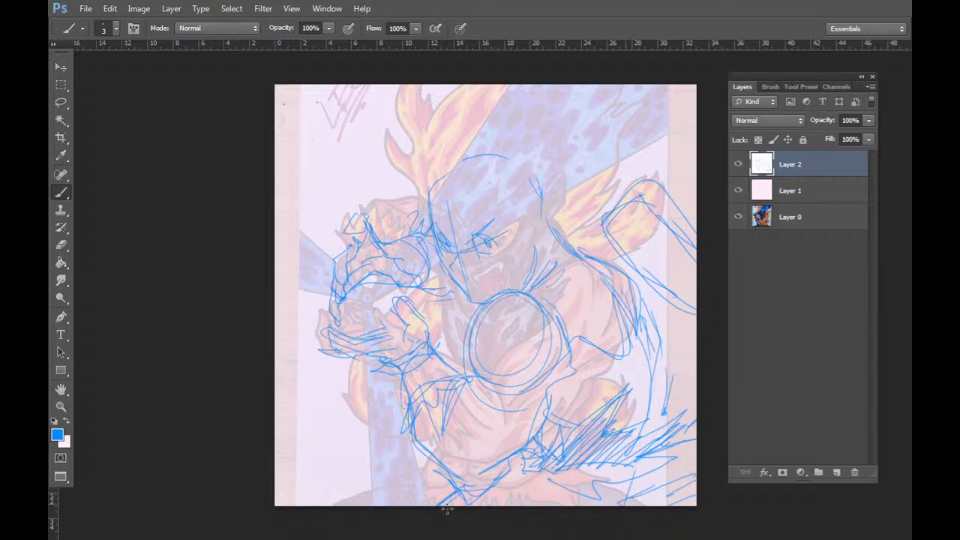
{"action": "key", "text": "e"}
{"action": "mouse_move", "coordinate": [456, 496]}
{"action": "left_mouse_down"}
{"action": "mouse_move", "coordinate": [446, 509]}
{"action": "mouse_move", "coordinate": [464, 492]}
{"action": "left_mouse_up"}
{"action": "key", "text": "b"}
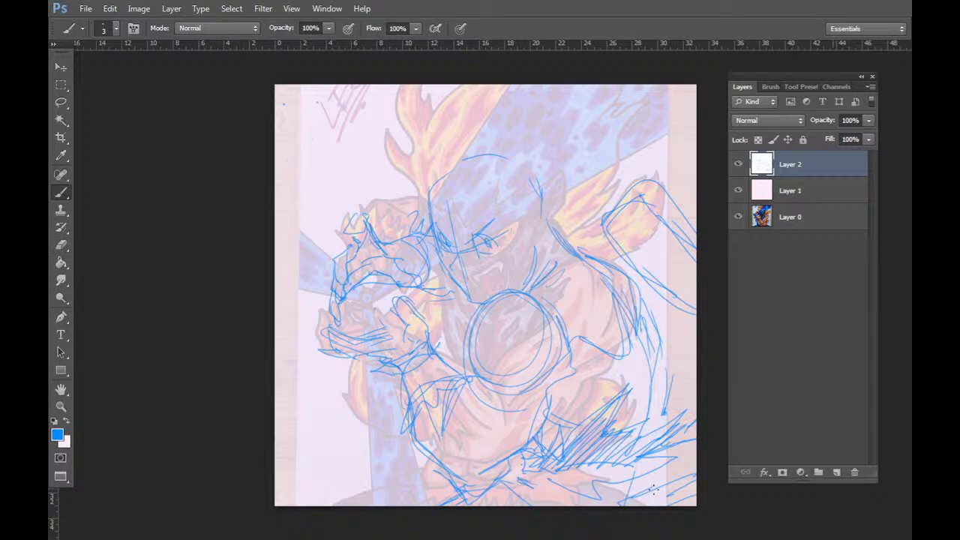
{"action": "left_click_drag", "start_coordinate": [686, 446], "coordinate": [631, 504]}
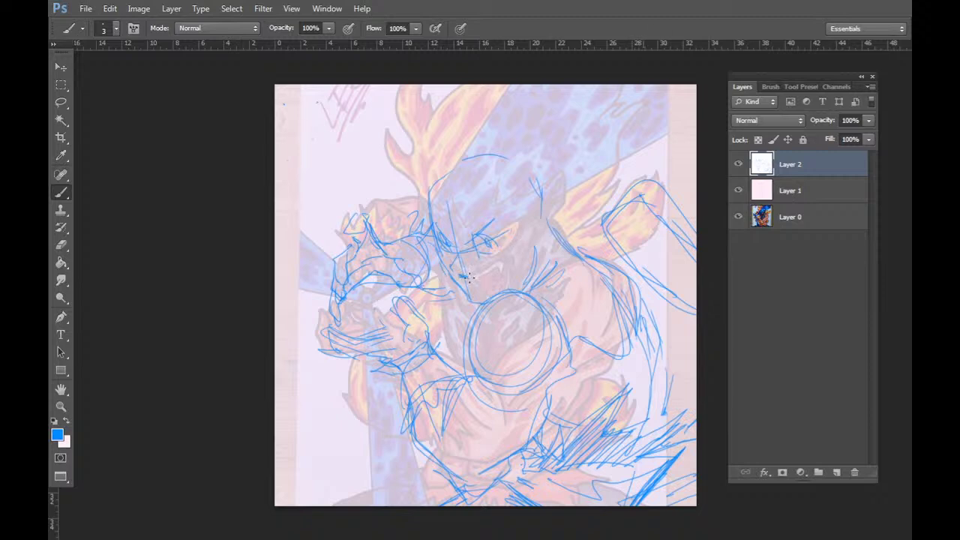
Draw a snarling open mouth on the face sketch, alternately erasing and redrawing its lips and chin.
{"action": "key", "text": "e"}
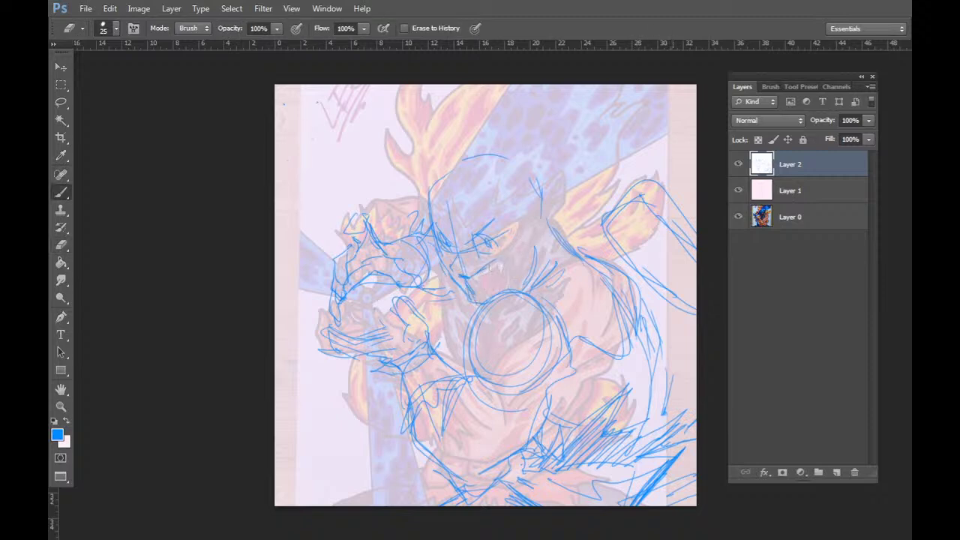
{"action": "key", "text": "b"}
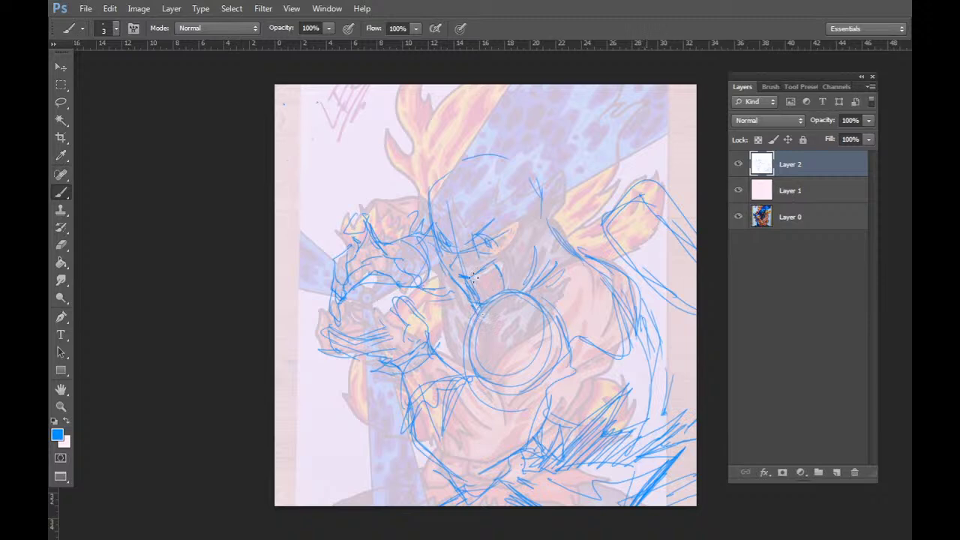
{"action": "key", "text": "e"}
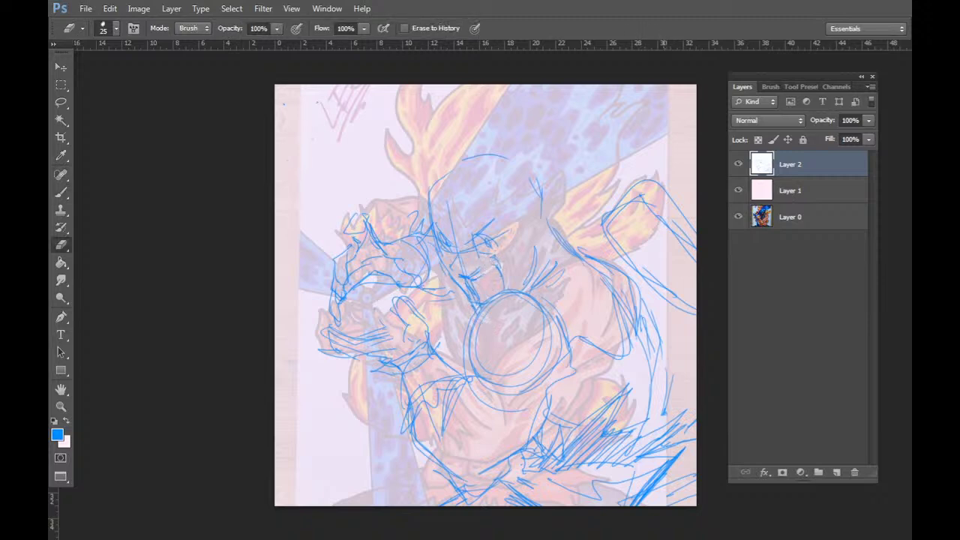
{"action": "key", "text": "b"}
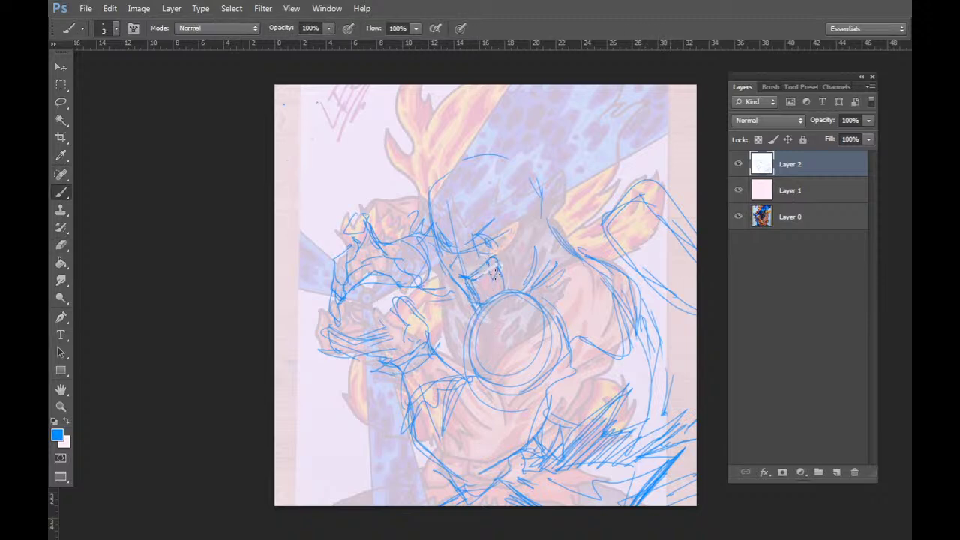
{"action": "key", "text": "e"}
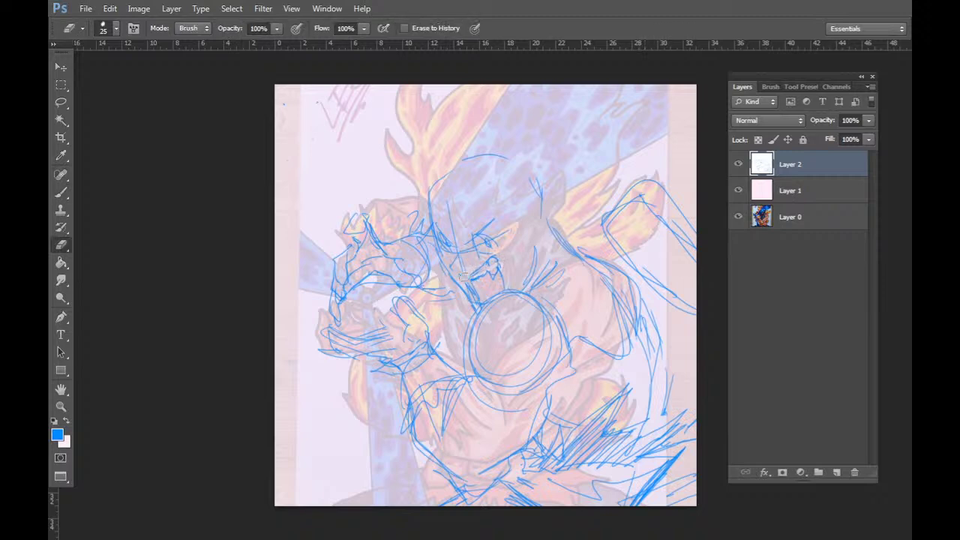
{"action": "key", "text": "b"}
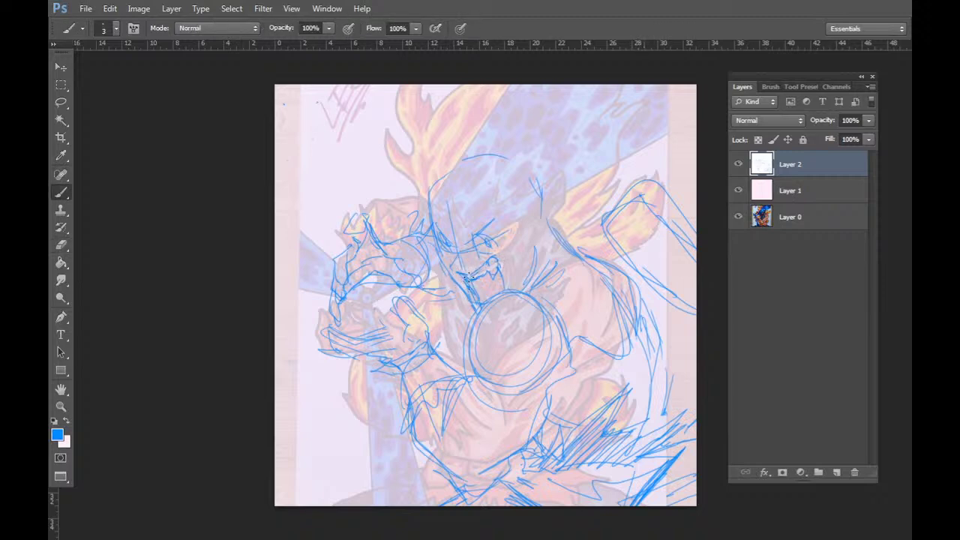
{"action": "key", "text": "e"}
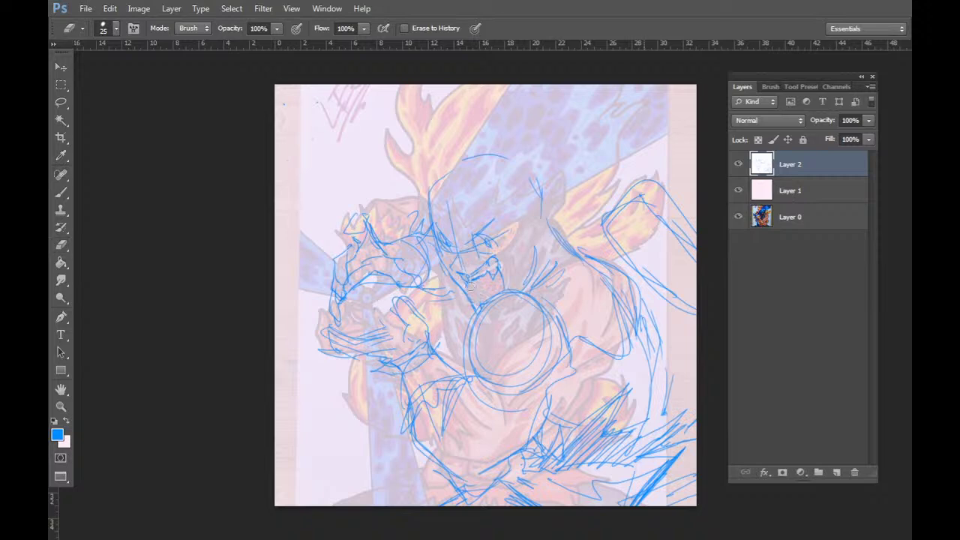
{"action": "key", "text": "b"}
{"action": "left_click_drag", "start_coordinate": [471, 293], "coordinate": [480, 299]}
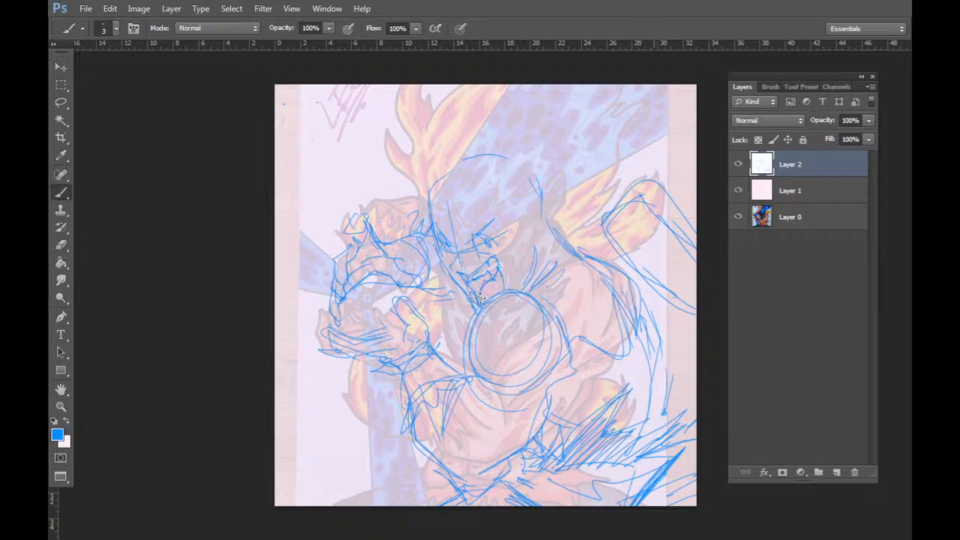
Erase the rough eye and nose lines and redraw the face with larger, pointed eye shapes.
{"action": "key", "text": "e"}
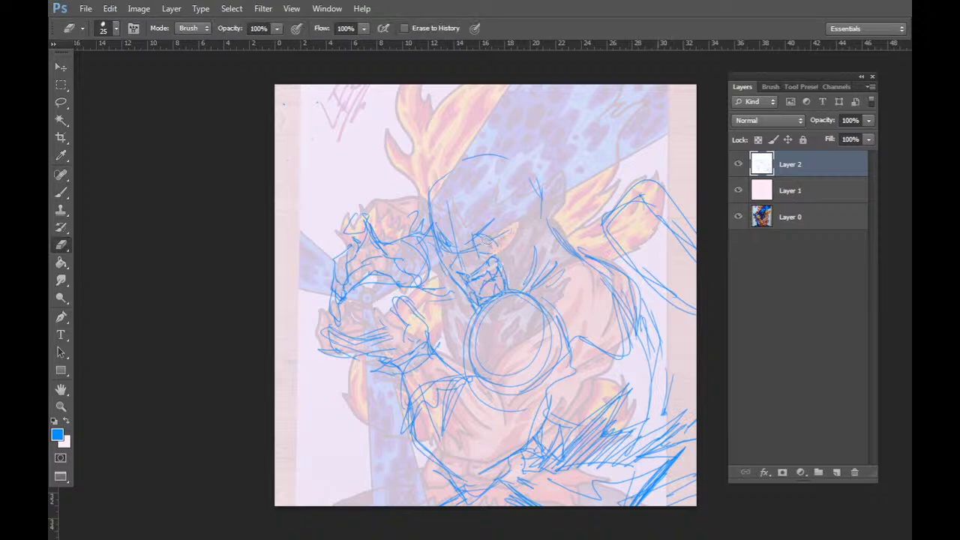
{"action": "mouse_move", "coordinate": [491, 252]}
{"action": "left_mouse_down"}
{"action": "mouse_move", "coordinate": [480, 238]}
{"action": "mouse_move", "coordinate": [496, 238]}
{"action": "mouse_move", "coordinate": [448, 240]}
{"action": "mouse_move", "coordinate": [485, 248]}
{"action": "mouse_move", "coordinate": [486, 231]}
{"action": "mouse_move", "coordinate": [484, 249]}
{"action": "mouse_move", "coordinate": [459, 263]}
{"action": "left_mouse_up"}
{"action": "key", "text": "b"}
{"action": "key", "text": "e"}
{"action": "key", "text": "b"}
{"action": "key", "text": "e"}
{"action": "key", "text": "b"}
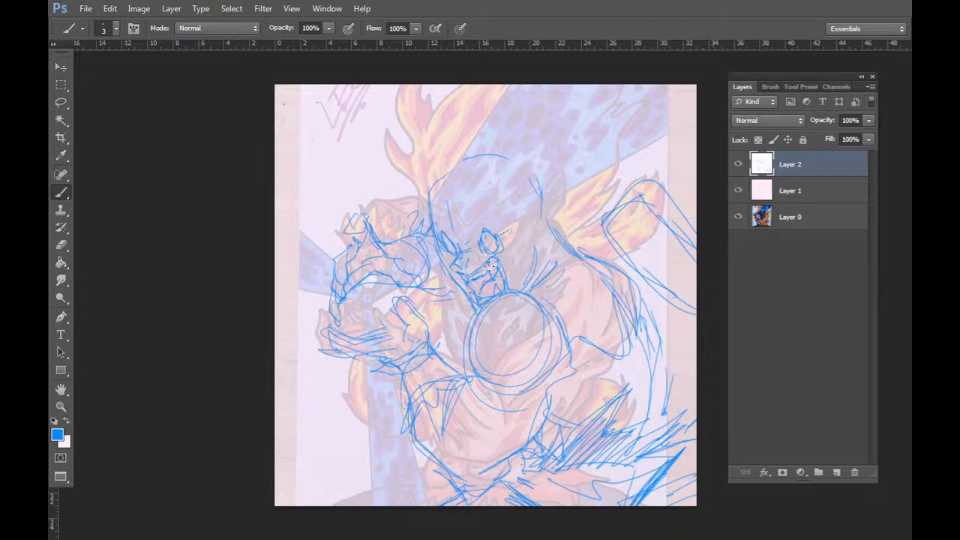
Sketch a pointed flame shape beside the head, a jagged hairline and sweeping flame-hair outlines reaching the canvas edges.
{"action": "mouse_move", "coordinate": [533, 219]}
{"action": "left_mouse_down"}
{"action": "mouse_move", "coordinate": [517, 262]}
{"action": "mouse_move", "coordinate": [537, 261]}
{"action": "mouse_move", "coordinate": [570, 177]}
{"action": "mouse_move", "coordinate": [576, 238]}
{"action": "left_mouse_up"}
{"action": "left_click_drag", "start_coordinate": [581, 225], "coordinate": [533, 267]}
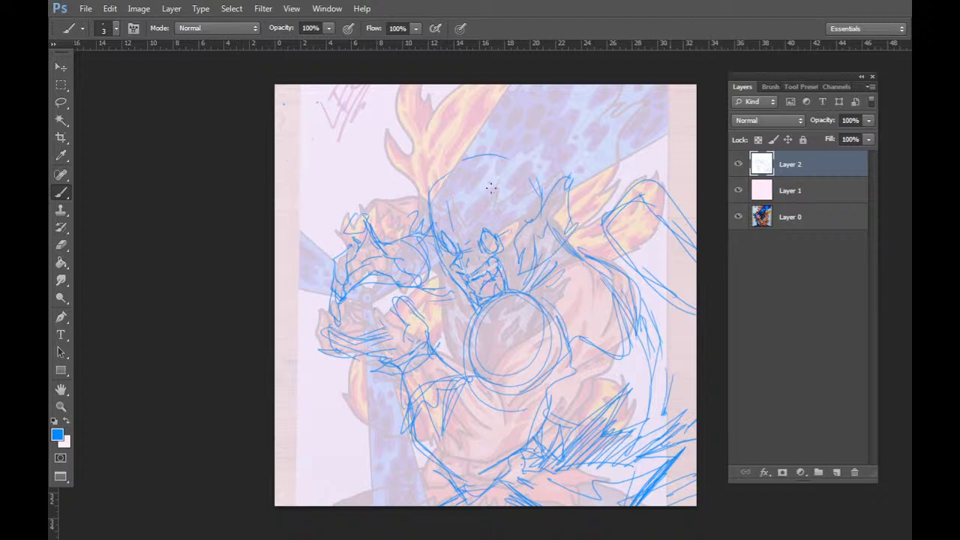
{"action": "mouse_move", "coordinate": [444, 197]}
{"action": "left_mouse_down"}
{"action": "mouse_move", "coordinate": [506, 180]}
{"action": "mouse_move", "coordinate": [525, 188]}
{"action": "left_mouse_up"}
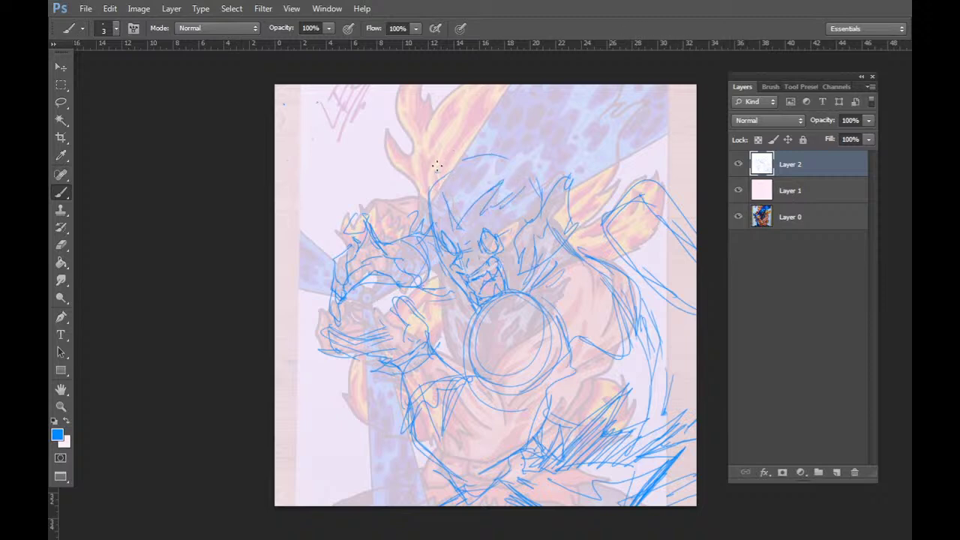
{"action": "left_click_drag", "start_coordinate": [433, 171], "coordinate": [488, 88]}
{"action": "left_click_drag", "start_coordinate": [621, 82], "coordinate": [576, 159]}
{"action": "left_click_drag", "start_coordinate": [694, 125], "coordinate": [579, 196]}
{"action": "mouse_move", "coordinate": [456, 101]}
{"action": "left_mouse_down"}
{"action": "mouse_move", "coordinate": [432, 145]}
{"action": "mouse_move", "coordinate": [424, 207]}
{"action": "mouse_move", "coordinate": [456, 98]}
{"action": "mouse_move", "coordinate": [513, 105]}
{"action": "left_mouse_up"}
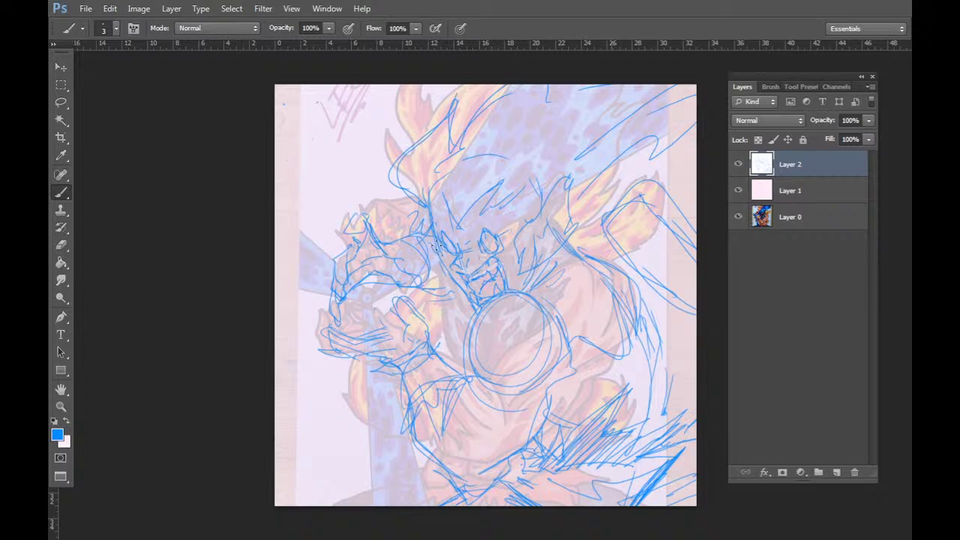
Hatch dense shadow over the hair, forehead and face around the eyes.
{"action": "left_click_drag", "start_coordinate": [435, 242], "coordinate": [449, 264]}
{"action": "mouse_move", "coordinate": [433, 220]}
{"action": "left_mouse_down"}
{"action": "mouse_move", "coordinate": [459, 238]}
{"action": "mouse_move", "coordinate": [541, 198]}
{"action": "mouse_move", "coordinate": [511, 248]}
{"action": "mouse_move", "coordinate": [519, 292]}
{"action": "left_mouse_up"}
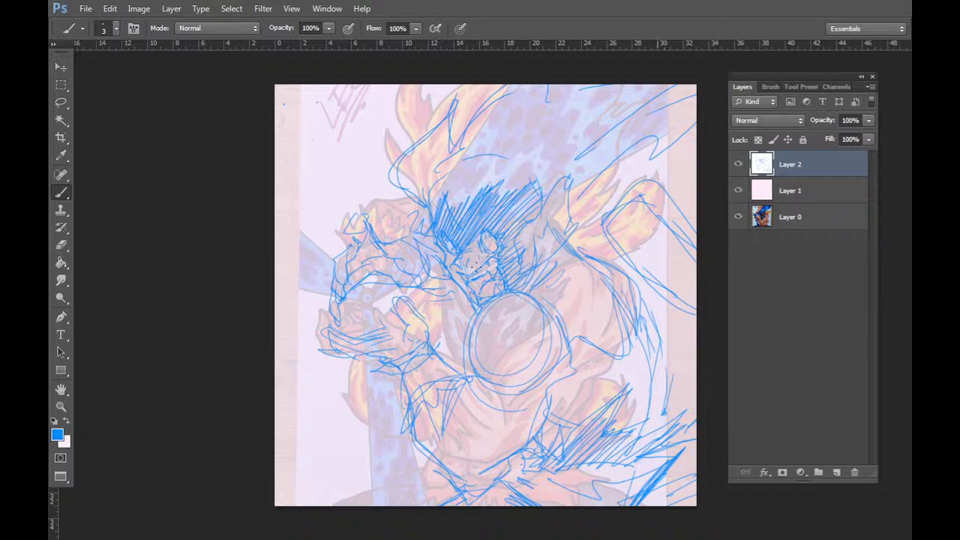
{"action": "left_click_drag", "start_coordinate": [479, 266], "coordinate": [451, 259]}
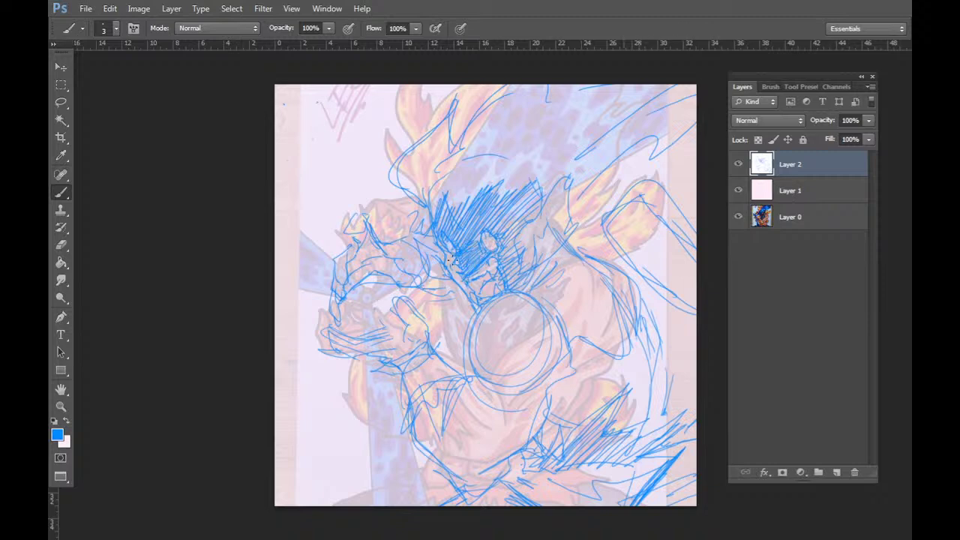
{"action": "key", "text": "e"}
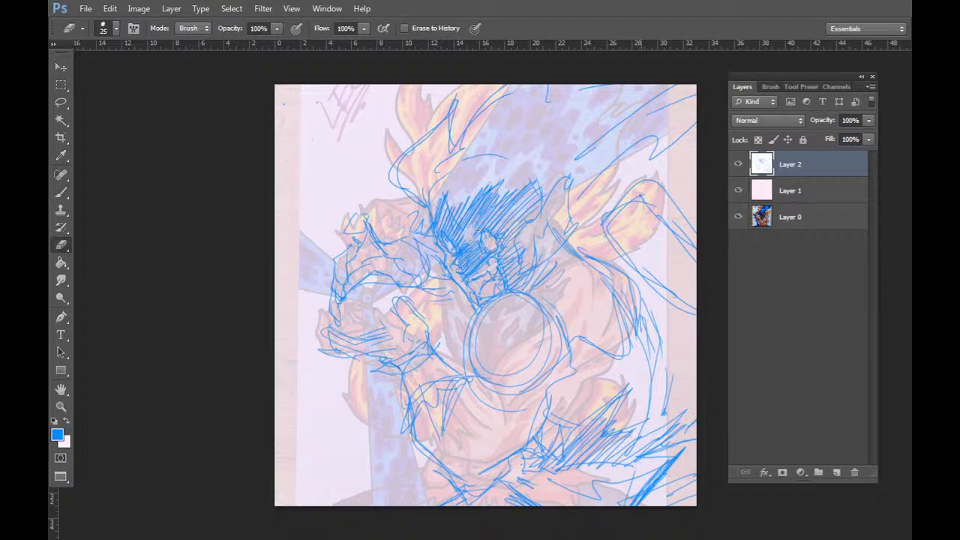
{"action": "key", "text": "b"}
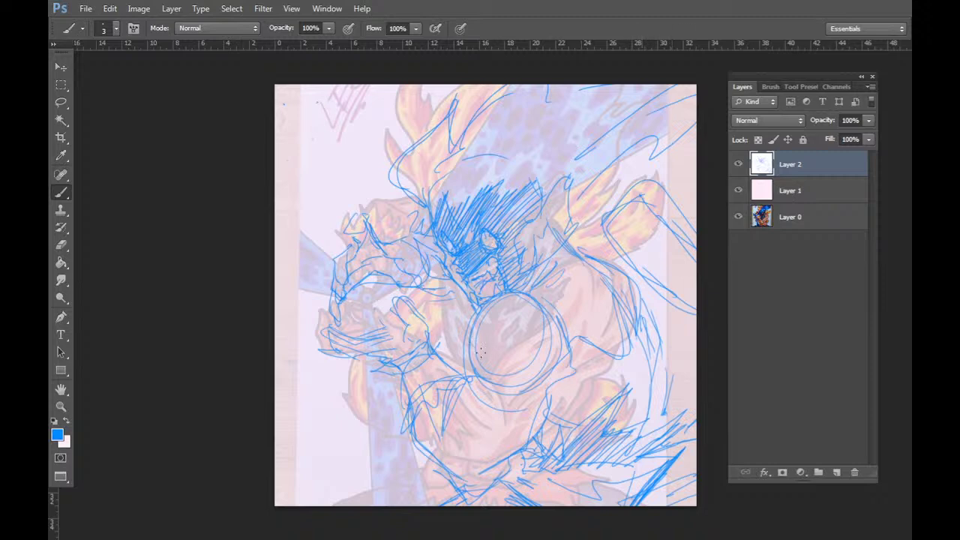
Add shadow shapes inside the round chest form and contour strokes across the shoulder and the elongated form behind it.
{"action": "mouse_move", "coordinate": [483, 349]}
{"action": "left_mouse_down"}
{"action": "mouse_move", "coordinate": [507, 364]}
{"action": "mouse_move", "coordinate": [556, 333]}
{"action": "mouse_move", "coordinate": [506, 363]}
{"action": "left_mouse_up"}
{"action": "mouse_move", "coordinate": [478, 321]}
{"action": "left_mouse_down"}
{"action": "mouse_move", "coordinate": [522, 298]}
{"action": "mouse_move", "coordinate": [518, 308]}
{"action": "left_mouse_up"}
{"action": "mouse_move", "coordinate": [485, 339]}
{"action": "left_mouse_down"}
{"action": "mouse_move", "coordinate": [534, 305]}
{"action": "mouse_move", "coordinate": [622, 327]}
{"action": "left_mouse_up"}
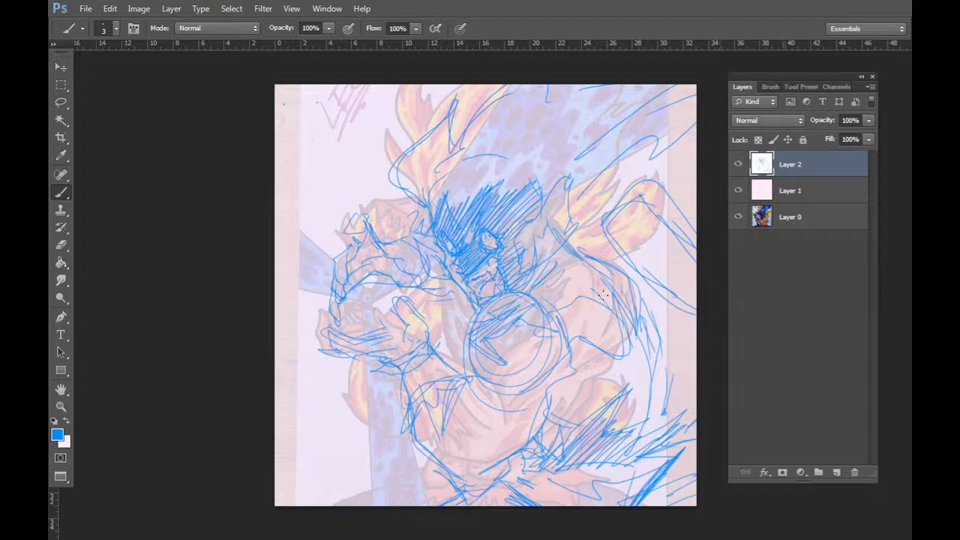
{"action": "left_click_drag", "start_coordinate": [590, 280], "coordinate": [621, 306]}
{"action": "left_click_drag", "start_coordinate": [591, 273], "coordinate": [625, 285]}
{"action": "left_click_drag", "start_coordinate": [558, 281], "coordinate": [585, 269]}
{"action": "mouse_move", "coordinate": [523, 295]}
{"action": "left_mouse_down"}
{"action": "mouse_move", "coordinate": [587, 273]}
{"action": "mouse_move", "coordinate": [591, 284]}
{"action": "left_mouse_up"}
{"action": "left_click_drag", "start_coordinate": [606, 246], "coordinate": [664, 223]}
{"action": "left_click_drag", "start_coordinate": [667, 220], "coordinate": [688, 195]}
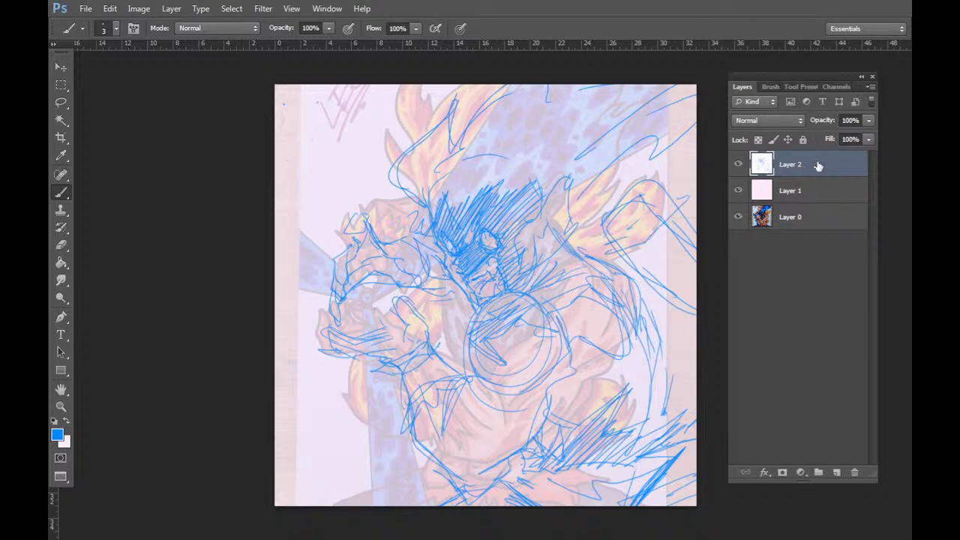
Create a layer filled with the blue foreground colour, darken it to deep navy and place it beneath the sketch layer.
{"action": "key", "text": "ctrl+shift+n"}
{"action": "key", "text": "Return"}
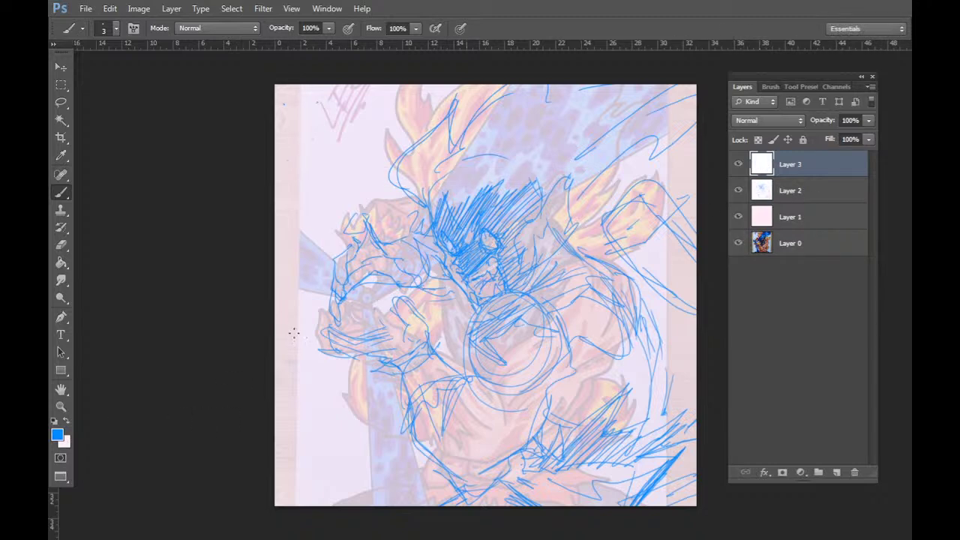
{"action": "key", "text": "alt+BackSpace"}
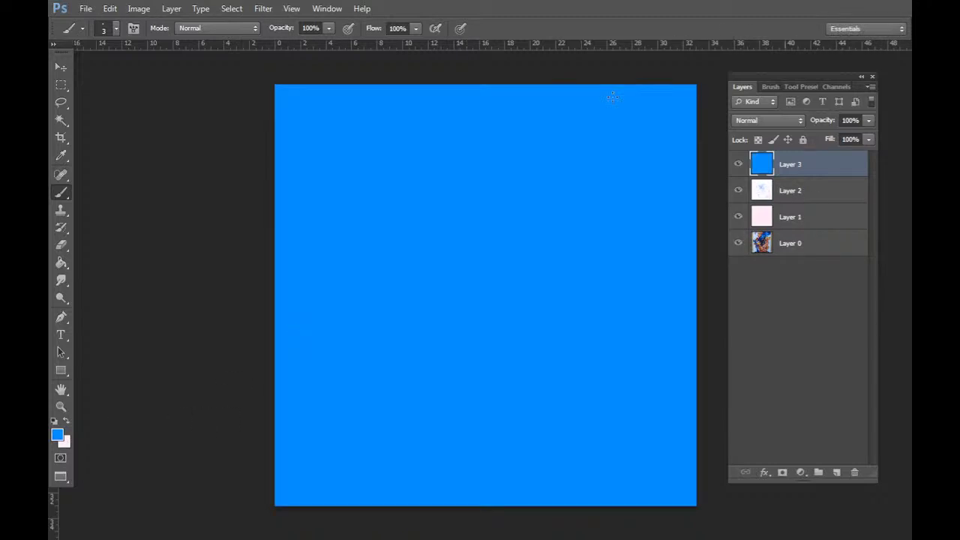
{"action": "key", "text": "ctrl+u"}
{"action": "left_click_drag", "start_coordinate": [743, 263], "coordinate": [701, 267]}
{"action": "left_click", "coordinate": [893, 131]}
{"action": "left_click_drag", "start_coordinate": [818, 170], "coordinate": [805, 207]}
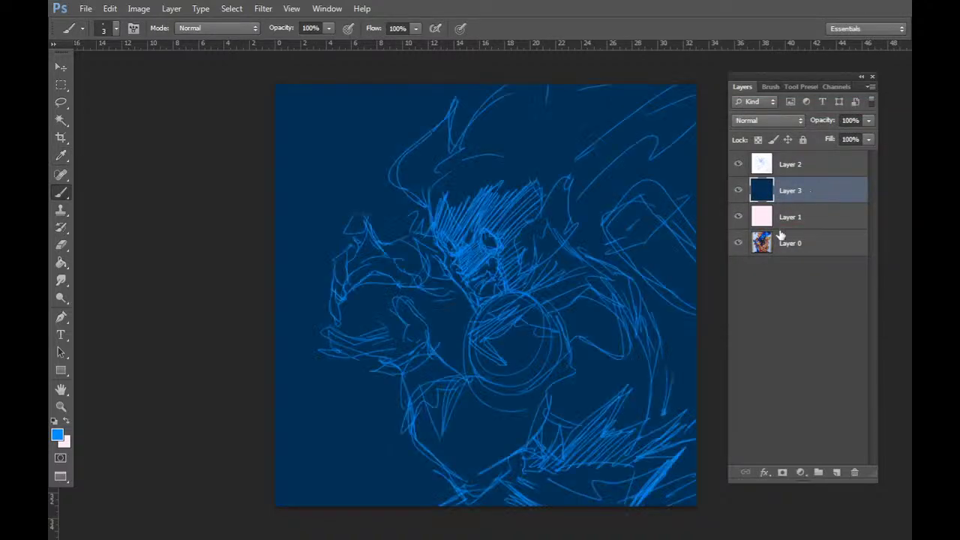
Set the sketch on Layer 2 to Multiply blending and raise the lightness of the Layer 3 fill by 15.
{"action": "left_click", "coordinate": [807, 165]}
{"action": "left_click", "coordinate": [776, 119]}
{"action": "left_click", "coordinate": [775, 179]}
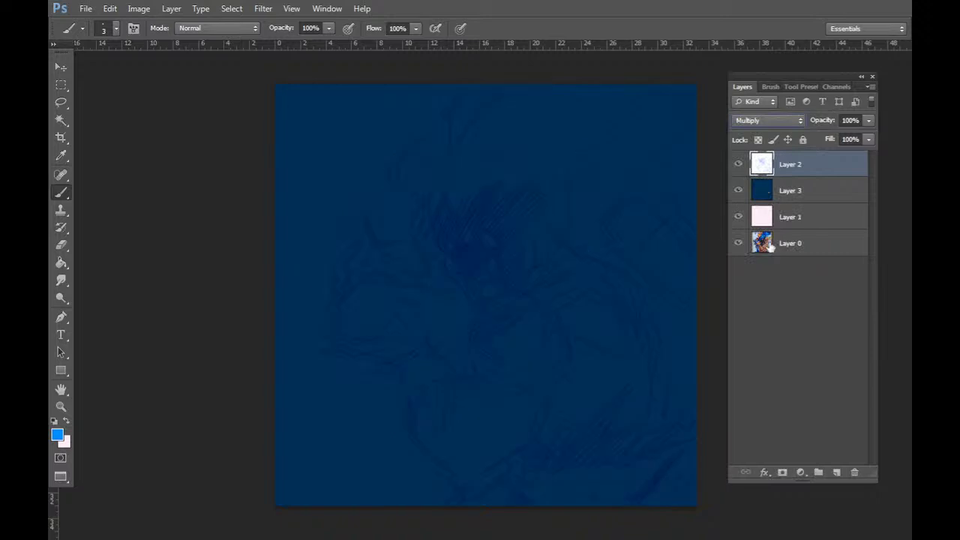
{"action": "left_click", "coordinate": [792, 191]}
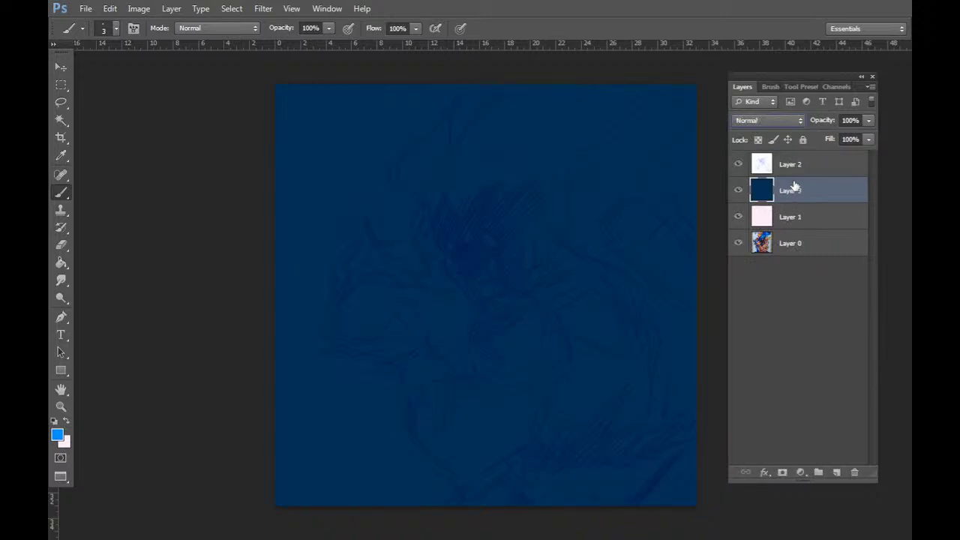
{"action": "key", "text": "ctrl+u"}
{"action": "left_click_drag", "start_coordinate": [745, 259], "coordinate": [755, 262]}
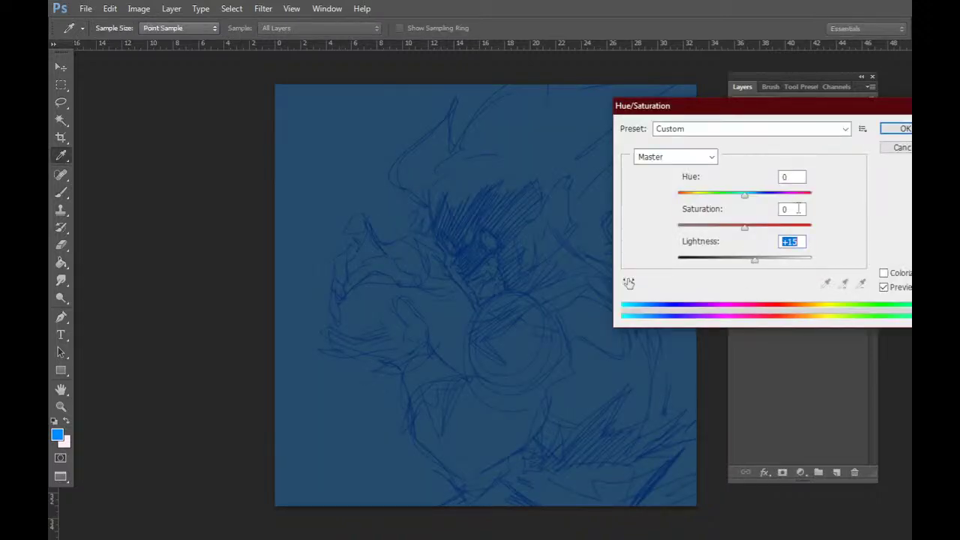
{"action": "left_click", "coordinate": [888, 134]}
{"action": "key", "text": "Return"}
Add a new layer directly above the blue fill and change the foreground colour to pale cyan.
{"action": "key", "text": "ctrl+shift+n"}
{"action": "key", "text": "Return"}
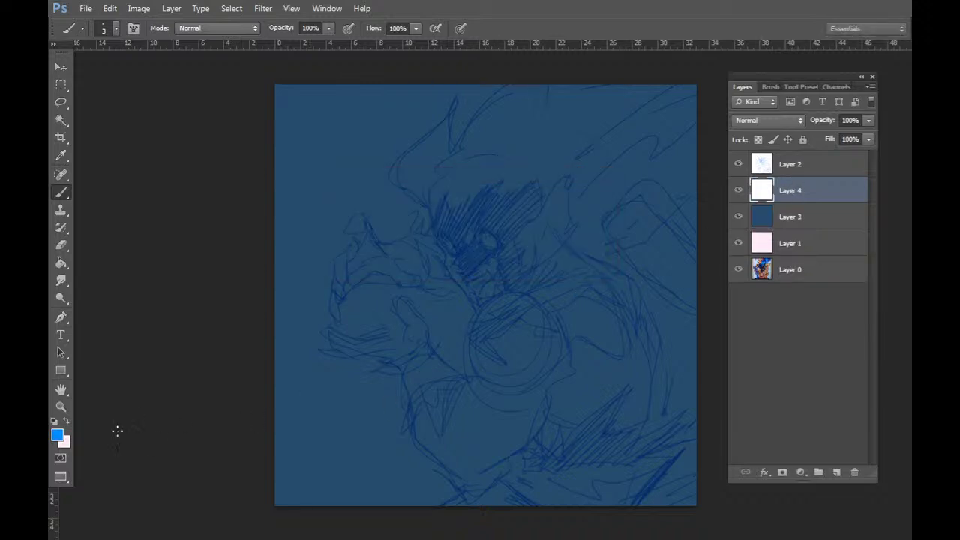
{"action": "key", "text": "z"}
{"action": "left_click", "coordinate": [67, 422]}
{"action": "left_click", "coordinate": [58, 435]}
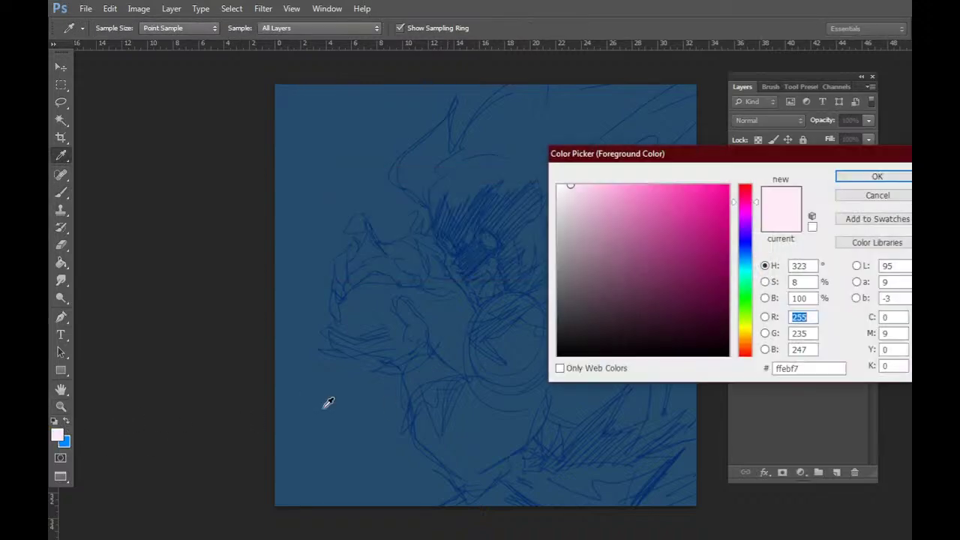
{"action": "left_click", "coordinate": [745, 267]}
{"action": "left_click_drag", "start_coordinate": [582, 191], "coordinate": [591, 187]}
{"action": "key", "text": "Return"}
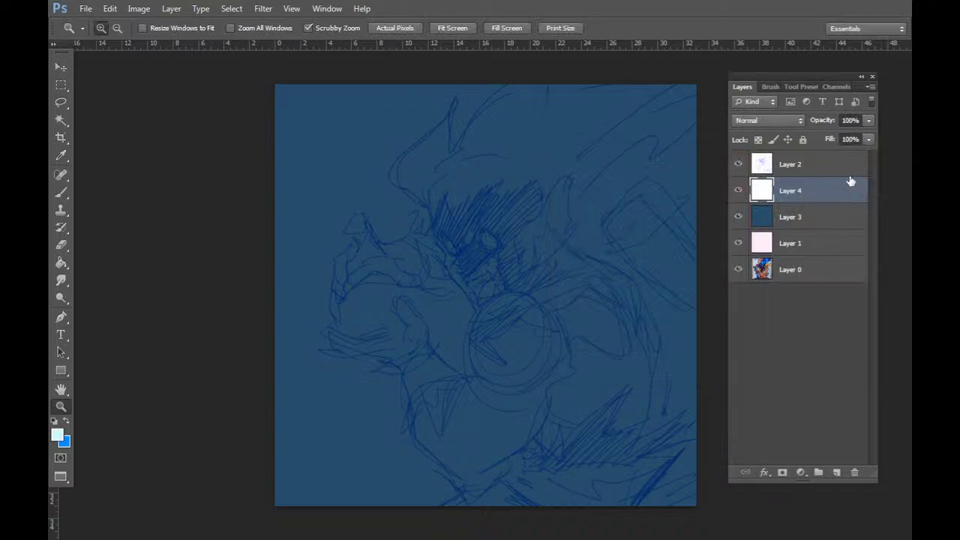
Draw a circular energy orb between the hands with straight ray outlines radiating from it toward the canvas edges.
{"action": "key", "text": "b"}
{"action": "mouse_move", "coordinate": [378, 311]}
{"action": "left_mouse_down"}
{"action": "mouse_move", "coordinate": [362, 332]}
{"action": "mouse_move", "coordinate": [345, 323]}
{"action": "left_mouse_up"}
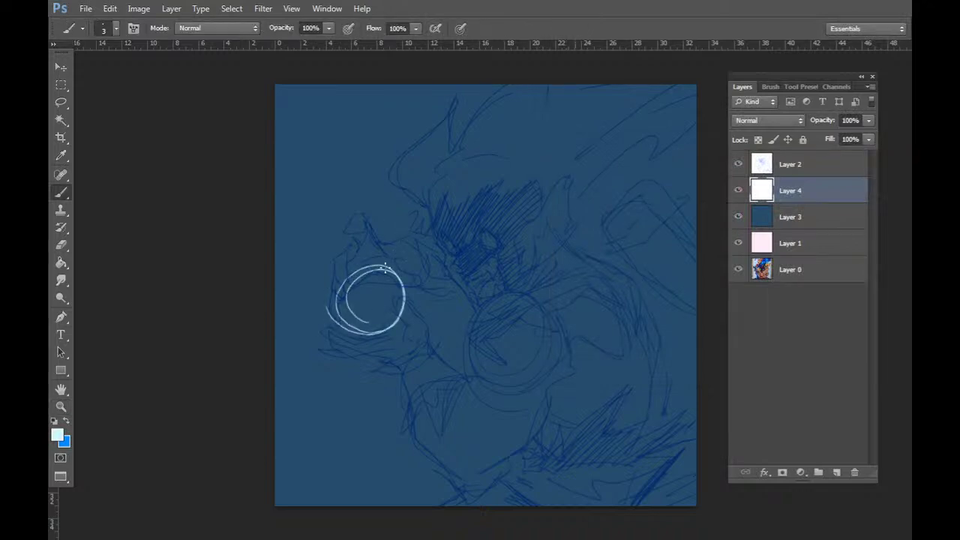
{"action": "left_click_drag", "start_coordinate": [371, 281], "coordinate": [561, 86]}
{"action": "mouse_move", "coordinate": [369, 315]}
{"action": "left_mouse_down"}
{"action": "mouse_move", "coordinate": [387, 506]}
{"action": "mouse_move", "coordinate": [397, 506]}
{"action": "mouse_move", "coordinate": [274, 460]}
{"action": "left_mouse_up"}
{"action": "mouse_move", "coordinate": [379, 296]}
{"action": "left_mouse_down"}
{"action": "mouse_move", "coordinate": [275, 474]}
{"action": "mouse_move", "coordinate": [345, 85]}
{"action": "mouse_move", "coordinate": [429, 85]}
{"action": "left_mouse_up"}
{"action": "mouse_move", "coordinate": [337, 84]}
{"action": "left_mouse_down"}
{"action": "mouse_move", "coordinate": [369, 285]}
{"action": "mouse_move", "coordinate": [439, 286]}
{"action": "left_mouse_up"}
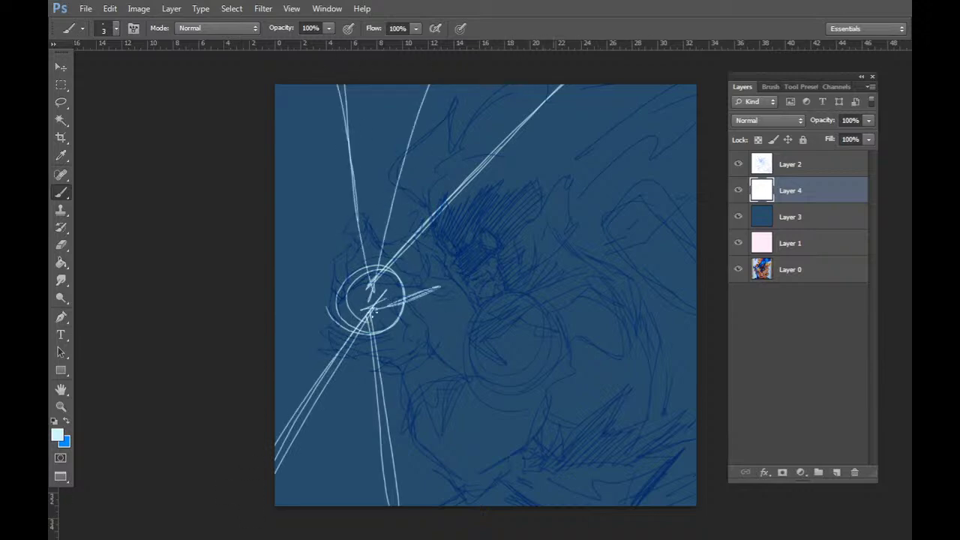
{"action": "mouse_move", "coordinate": [522, 261]}
{"action": "left_mouse_down"}
{"action": "mouse_move", "coordinate": [713, 191]}
{"action": "mouse_move", "coordinate": [507, 276]}
{"action": "left_mouse_up"}
{"action": "mouse_move", "coordinate": [379, 318]}
{"action": "left_mouse_down"}
{"action": "mouse_move", "coordinate": [429, 352]}
{"action": "mouse_move", "coordinate": [381, 321]}
{"action": "left_mouse_up"}
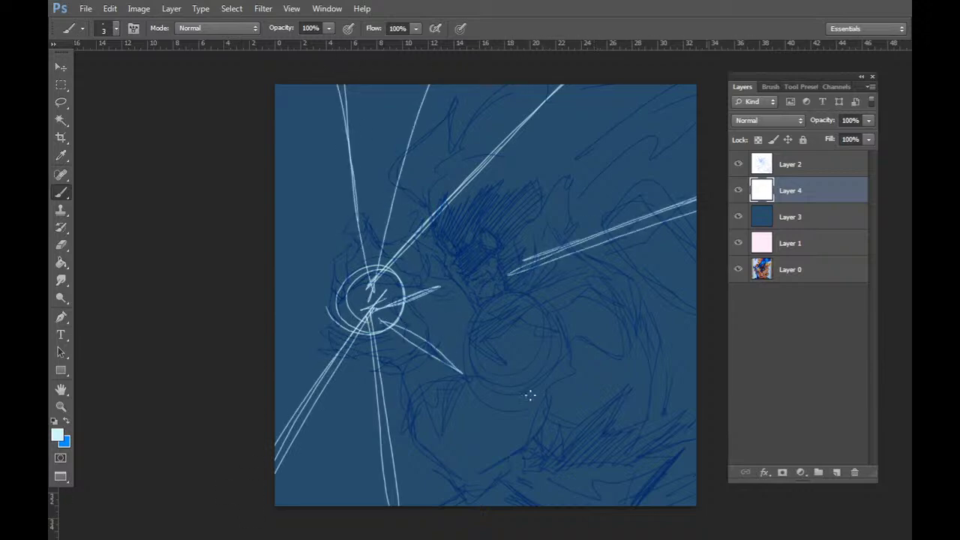
{"action": "left_click_drag", "start_coordinate": [481, 391], "coordinate": [697, 494]}
{"action": "mouse_move", "coordinate": [697, 478]}
{"action": "left_mouse_down"}
{"action": "mouse_move", "coordinate": [501, 397]}
{"action": "mouse_move", "coordinate": [603, 506]}
{"action": "mouse_move", "coordinate": [491, 397]}
{"action": "left_mouse_up"}
{"action": "mouse_move", "coordinate": [364, 297]}
{"action": "left_mouse_down"}
{"action": "mouse_move", "coordinate": [276, 216]}
{"action": "mouse_move", "coordinate": [276, 127]}
{"action": "left_mouse_up"}
Fill four of the outlined rays above and below the orb with pale cyan using the Paint Bucket.
{"action": "left_click", "coordinate": [68, 264]}
{"action": "left_click", "coordinate": [287, 201]}
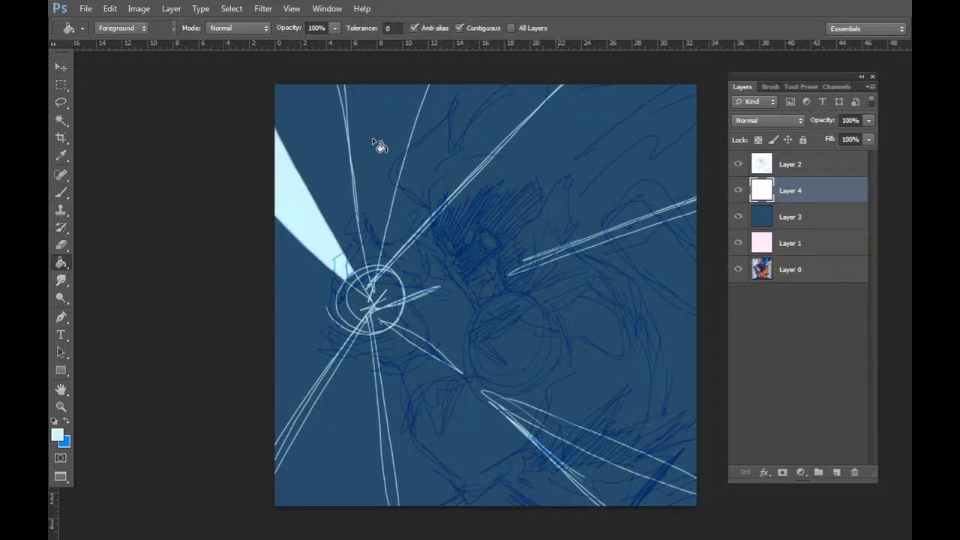
{"action": "left_click", "coordinate": [380, 147]}
{"action": "left_click", "coordinate": [344, 367]}
{"action": "left_click", "coordinate": [388, 456]}
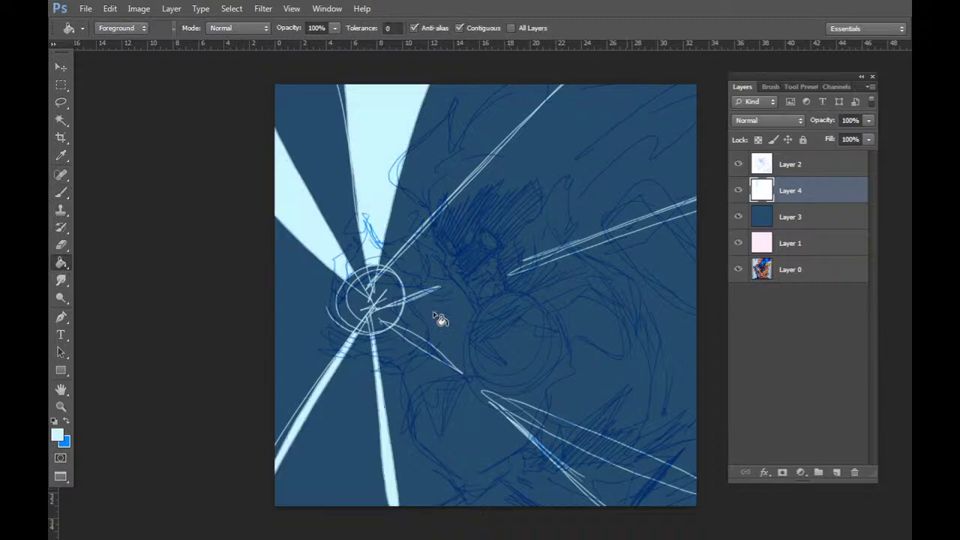
Paint over the orb's interior and thicken the outer end of the ray behind the shoulder with a 49 px brush.
{"action": "key", "text": "b"}
{"action": "mouse_move", "coordinate": [378, 321]}
{"action": "left_mouse_down"}
{"action": "mouse_move", "coordinate": [387, 321]}
{"action": "mouse_move", "coordinate": [360, 279]}
{"action": "mouse_move", "coordinate": [384, 278]}
{"action": "mouse_move", "coordinate": [380, 321]}
{"action": "mouse_move", "coordinate": [360, 319]}
{"action": "left_mouse_up"}
{"action": "right_click", "coordinate": [376, 289]}
{"action": "left_click", "coordinate": [420, 321]}
{"action": "left_click_drag", "start_coordinate": [589, 243], "coordinate": [694, 193]}
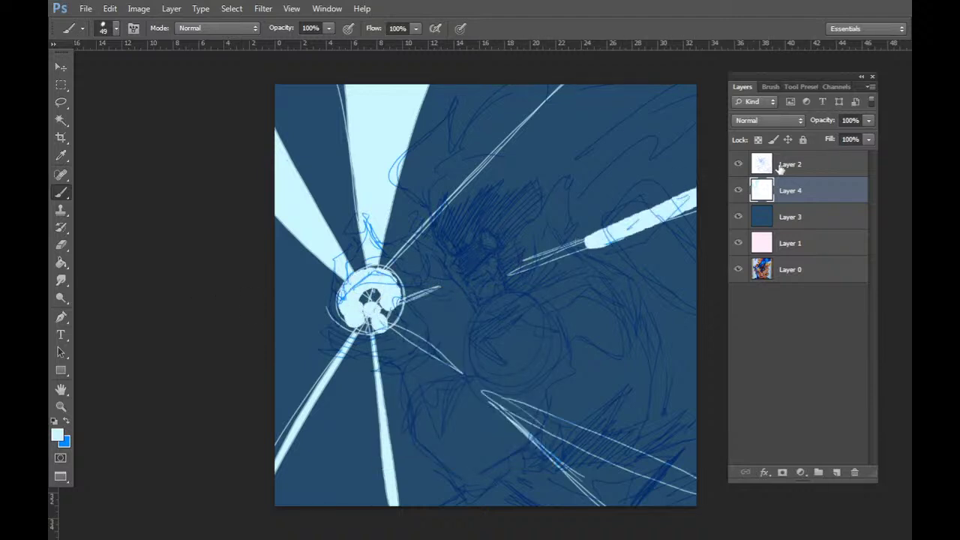
Reduce the brush to 20 px, taper the shoulder ray toward the head and thicken the outer end of the upper diagonal ray.
{"action": "mouse_move", "coordinate": [582, 301]}
{"action": "left_mouse_down"}
{"action": "mouse_move", "coordinate": [510, 338]}
{"action": "mouse_move", "coordinate": [516, 329]}
{"action": "left_mouse_up"}
{"action": "right_click", "coordinate": [542, 267]}
{"action": "left_click", "coordinate": [567, 301]}
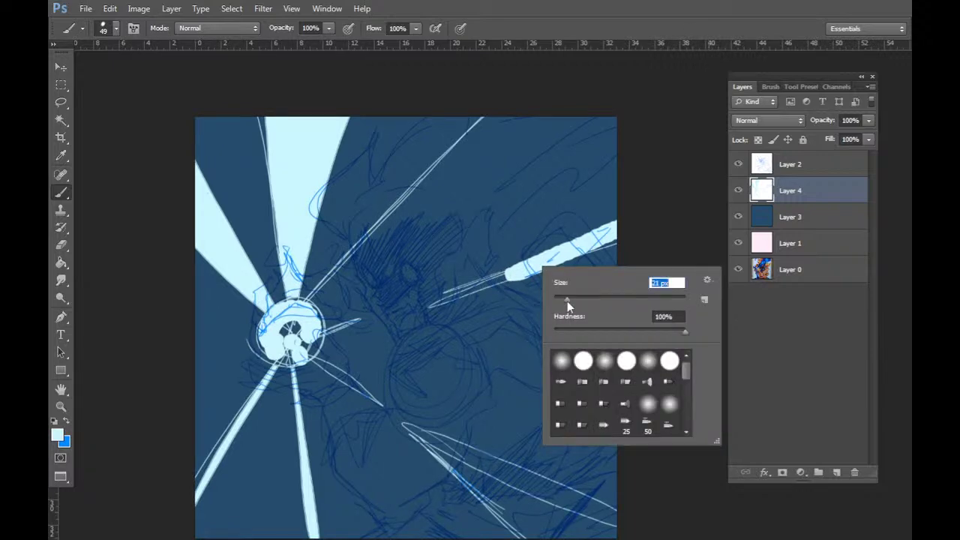
{"action": "left_click_drag", "start_coordinate": [501, 280], "coordinate": [465, 296]}
{"action": "left_click_drag", "start_coordinate": [542, 265], "coordinate": [471, 295]}
{"action": "left_click_drag", "start_coordinate": [423, 173], "coordinate": [484, 120]}
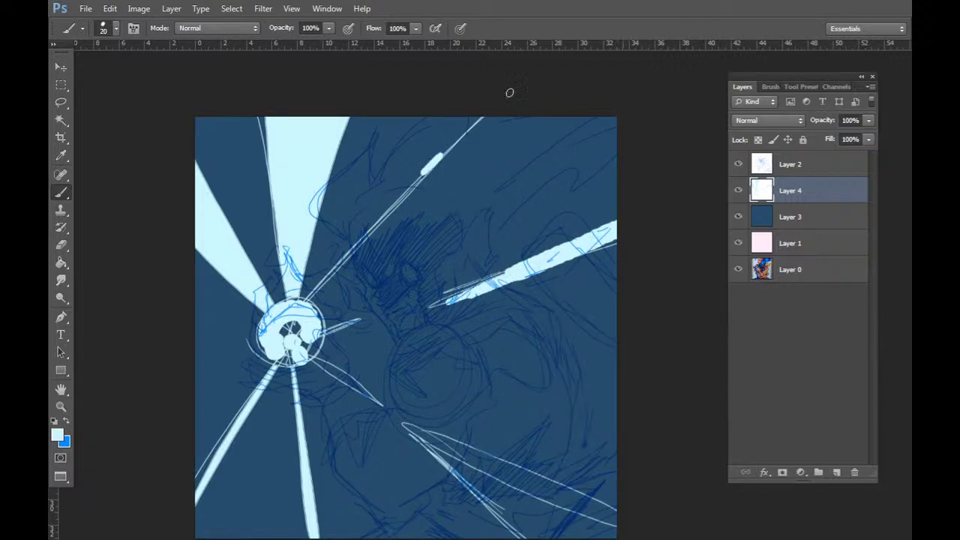
Scatter pale dots and short streaks around the flame hair, beside the orb and over the torso as flying sparks.
{"action": "left_click", "coordinate": [516, 166]}
{"action": "left_click_drag", "start_coordinate": [582, 132], "coordinate": [593, 124]}
{"action": "left_click_drag", "start_coordinate": [477, 211], "coordinate": [525, 182]}
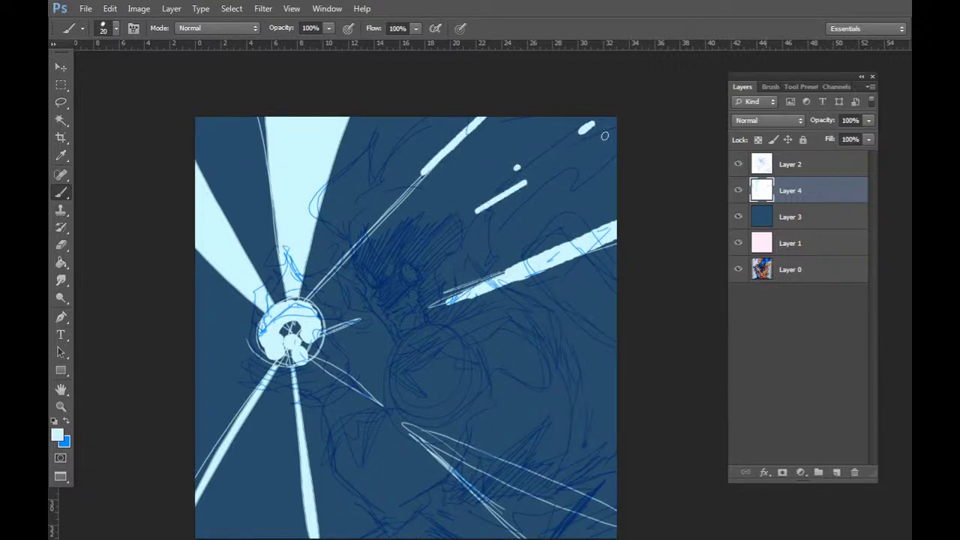
{"action": "left_click", "coordinate": [218, 306]}
{"action": "left_click", "coordinate": [231, 311]}
{"action": "left_click", "coordinate": [209, 342]}
{"action": "left_click", "coordinate": [356, 456]}
Set the brush to 11 px and paint a pair of narrow streaks below the orb, beside the lower ray.
{"action": "left_click_drag", "start_coordinate": [534, 363], "coordinate": [572, 328]}
{"action": "right_click", "coordinate": [553, 381]}
{"action": "left_click", "coordinate": [525, 366]}
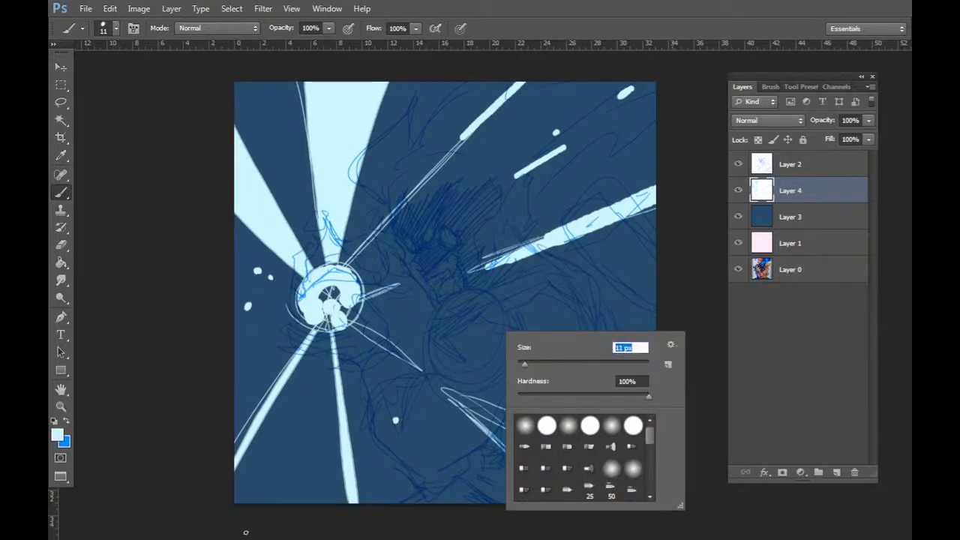
{"action": "left_click_drag", "start_coordinate": [294, 392], "coordinate": [256, 484]}
{"action": "left_click_drag", "start_coordinate": [280, 423], "coordinate": [252, 480]}
Set the brush to 7 px and paint thin rays and spikes of varying length bursting out around the orb.
{"action": "right_click", "coordinate": [353, 439]}
{"action": "left_click_drag", "start_coordinate": [325, 373], "coordinate": [321, 375]}
{"action": "left_click", "coordinate": [174, 496]}
{"action": "left_click_drag", "start_coordinate": [234, 412], "coordinate": [294, 338]}
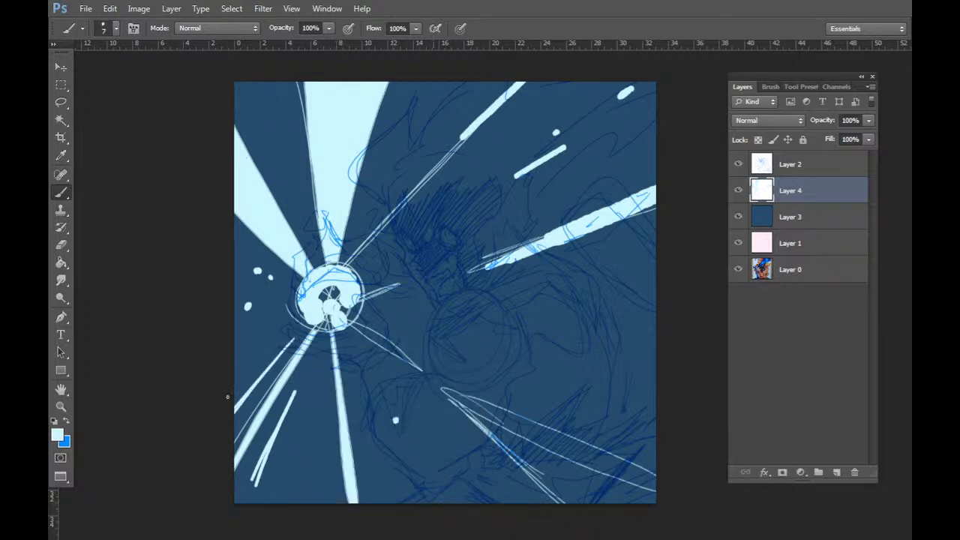
{"action": "left_click_drag", "start_coordinate": [244, 375], "coordinate": [304, 313]}
{"action": "left_click_drag", "start_coordinate": [284, 117], "coordinate": [318, 266]}
{"action": "left_click_drag", "start_coordinate": [285, 170], "coordinate": [326, 268]}
{"action": "mouse_move", "coordinate": [270, 315]}
{"action": "left_mouse_down"}
{"action": "mouse_move", "coordinate": [298, 303]}
{"action": "mouse_move", "coordinate": [309, 380]}
{"action": "left_mouse_up"}
{"action": "left_click_drag", "start_coordinate": [327, 330], "coordinate": [305, 392]}
{"action": "left_click_drag", "start_coordinate": [362, 225], "coordinate": [344, 264]}
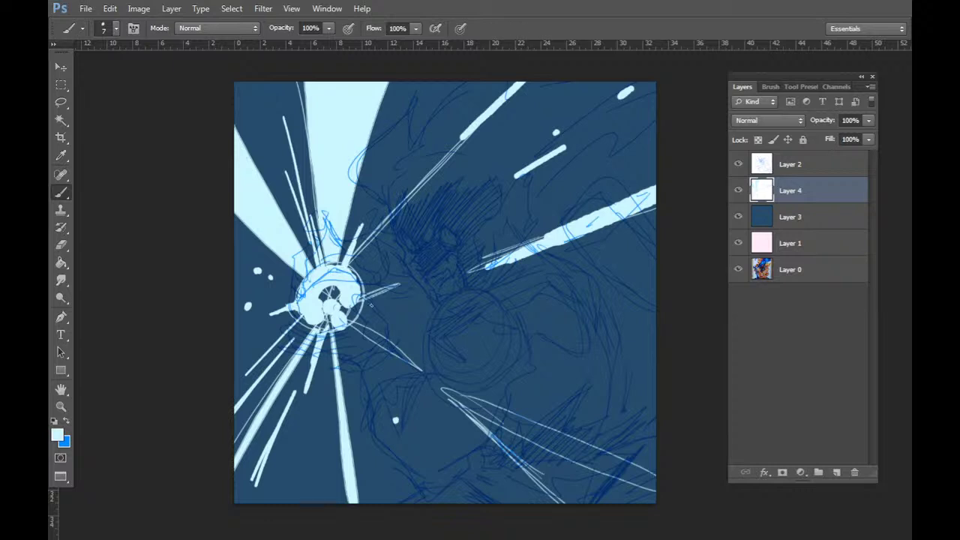
{"action": "left_click_drag", "start_coordinate": [362, 306], "coordinate": [428, 317]}
{"action": "left_click_drag", "start_coordinate": [361, 300], "coordinate": [377, 309]}
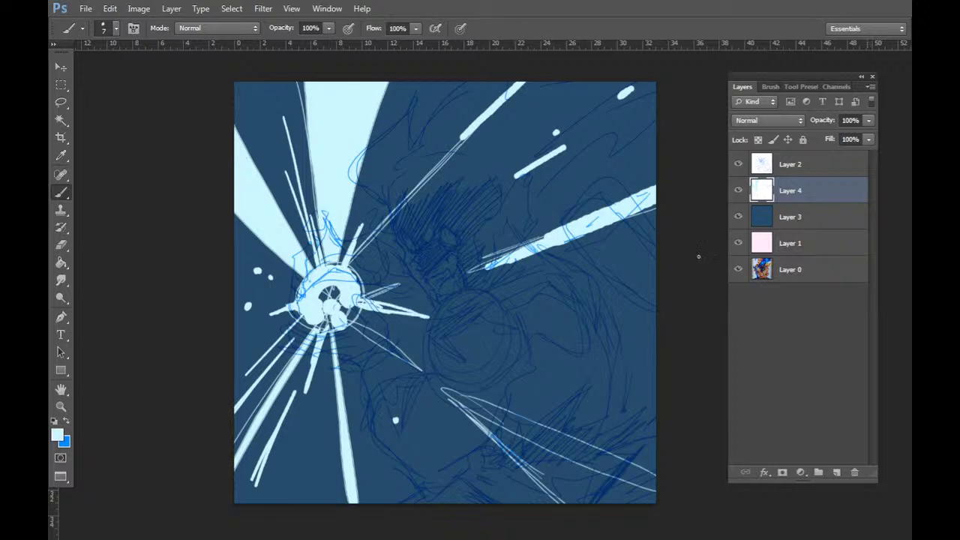
On Layer 3, make freehand selections around the orb-lit areas of the hands, face edge, shoulder, forearm and waist.
{"action": "left_click", "coordinate": [799, 211]}
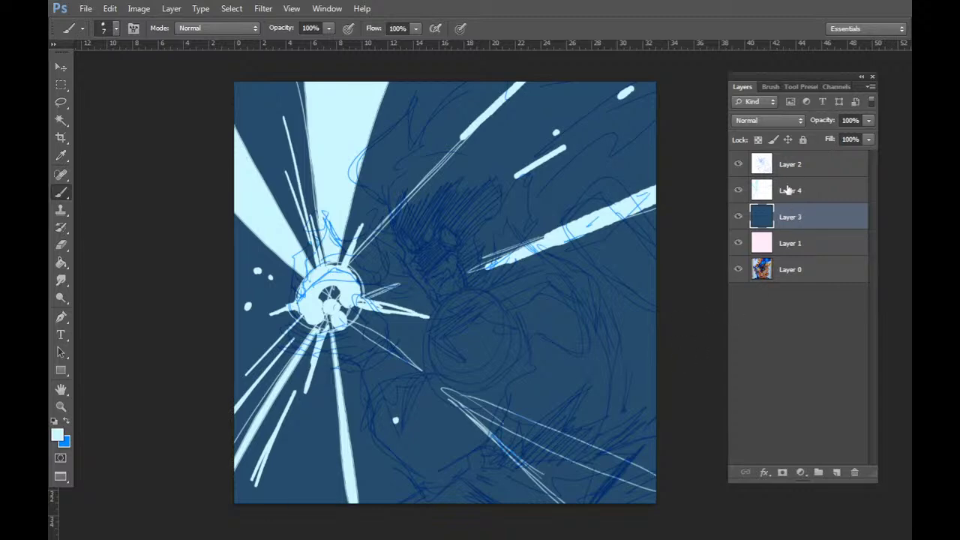
{"action": "right_click", "coordinate": [442, 409]}
{"action": "left_click", "coordinate": [486, 376]}
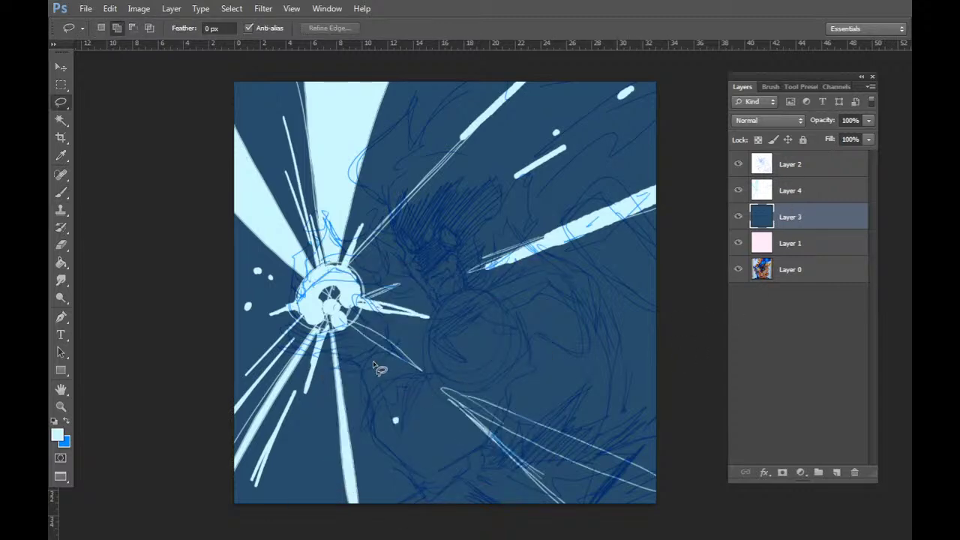
{"action": "mouse_move", "coordinate": [350, 337]}
{"action": "left_mouse_down"}
{"action": "mouse_move", "coordinate": [362, 301]}
{"action": "mouse_move", "coordinate": [334, 341]}
{"action": "mouse_move", "coordinate": [349, 338]}
{"action": "left_mouse_up"}
{"action": "mouse_move", "coordinate": [396, 360]}
{"action": "left_mouse_down"}
{"action": "mouse_move", "coordinate": [401, 416]}
{"action": "mouse_move", "coordinate": [443, 402]}
{"action": "mouse_move", "coordinate": [405, 366]}
{"action": "mouse_move", "coordinate": [457, 348]}
{"action": "mouse_move", "coordinate": [432, 305]}
{"action": "left_mouse_up"}
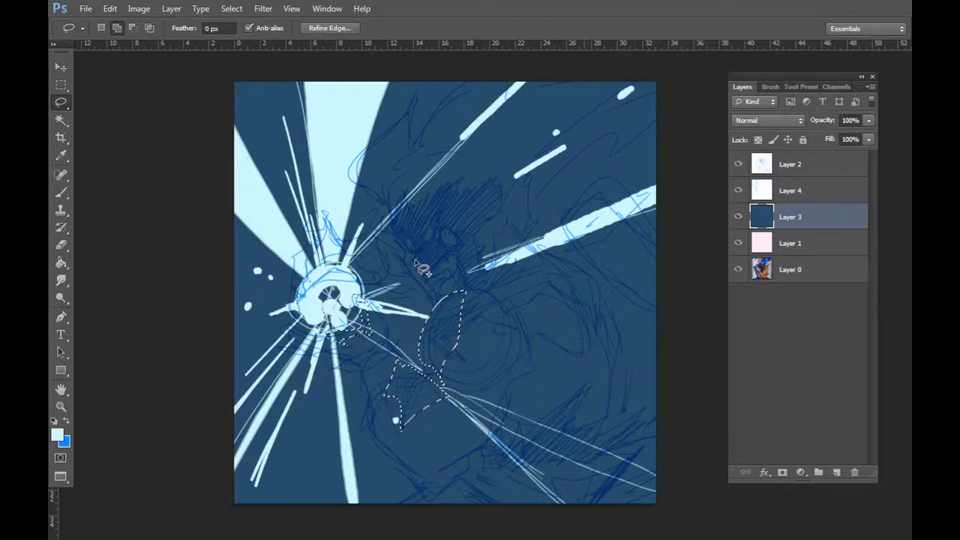
{"action": "mouse_move", "coordinate": [422, 265]}
{"action": "left_mouse_down"}
{"action": "mouse_move", "coordinate": [392, 221]}
{"action": "mouse_move", "coordinate": [413, 269]}
{"action": "mouse_move", "coordinate": [379, 242]}
{"action": "left_mouse_up"}
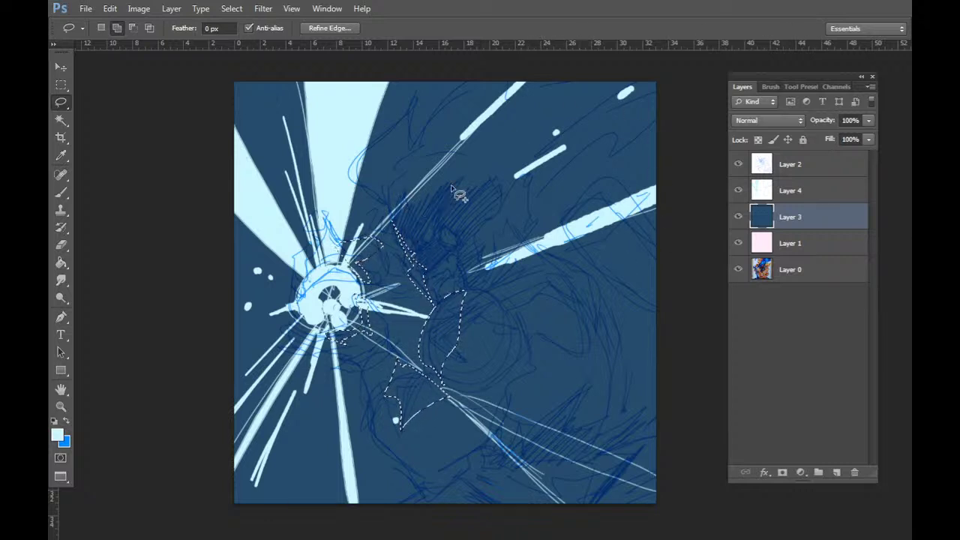
{"action": "left_click_drag", "start_coordinate": [498, 468], "coordinate": [503, 457]}
{"action": "mouse_move", "coordinate": [495, 495]}
{"action": "left_mouse_down"}
{"action": "mouse_move", "coordinate": [400, 522]}
{"action": "mouse_move", "coordinate": [343, 510]}
{"action": "left_mouse_up"}
Try to fill the selected areas with pale blue directly on Layer 3 and shift that layer's hue.
{"action": "key", "text": "alt+BackSpace"}
{"action": "key", "text": "ctrl+d"}
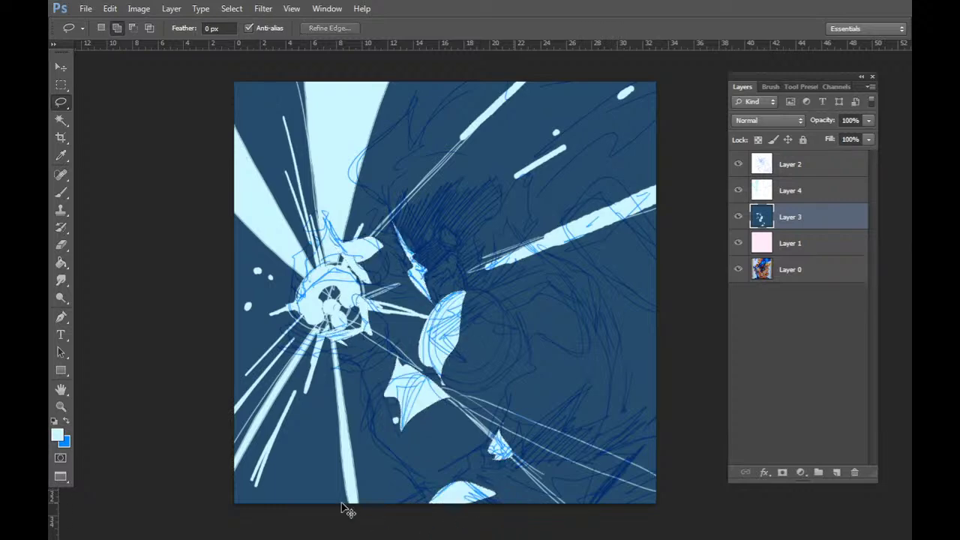
{"action": "key", "text": "ctrl+u"}
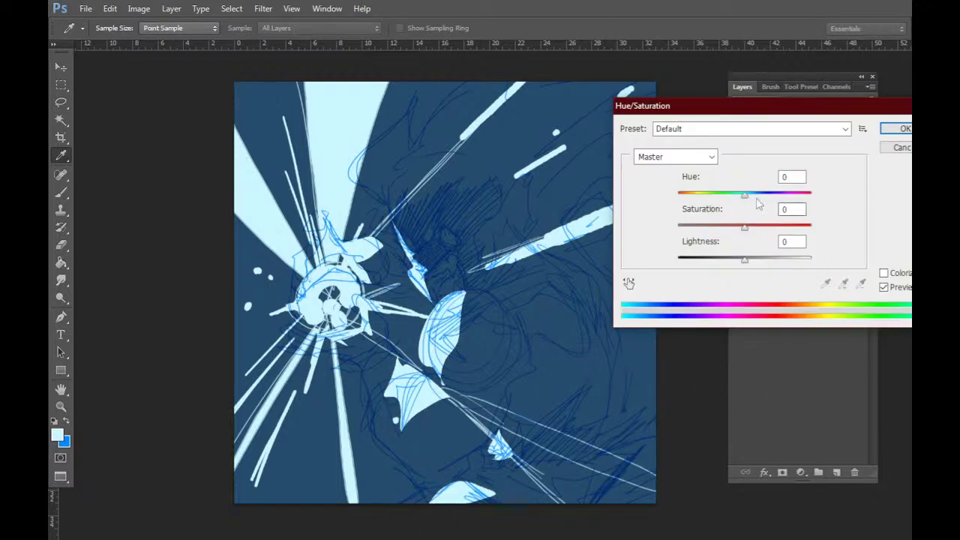
{"action": "mouse_move", "coordinate": [747, 196]}
{"action": "left_mouse_down"}
{"action": "mouse_move", "coordinate": [722, 197]}
{"action": "mouse_move", "coordinate": [734, 196]}
{"action": "left_mouse_up"}
{"action": "left_click", "coordinate": [903, 128]}
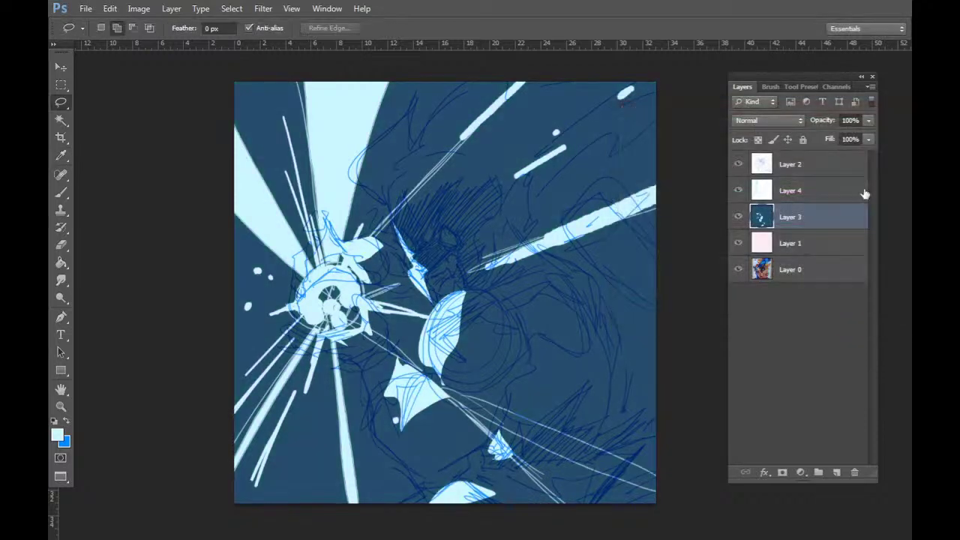
{"action": "key", "text": "ctrl+alt+z"}
{"action": "key", "text": "ctrl+alt+z"}
{"action": "key", "text": "ctrl+alt+z"}
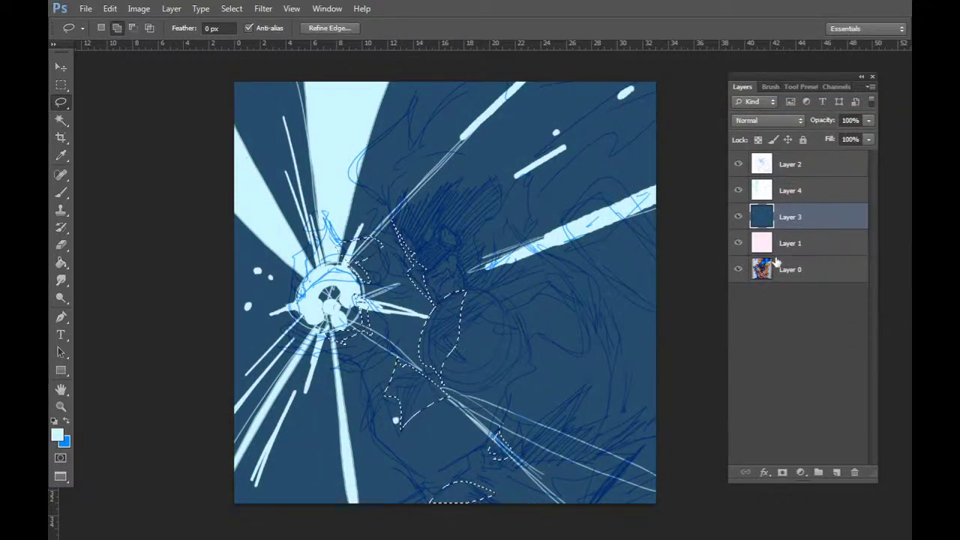
Add a new layer above Layer 3, fill the selected lit areas with pale blue on it and deselect.
{"action": "key", "text": "ctrl+shift+n"}
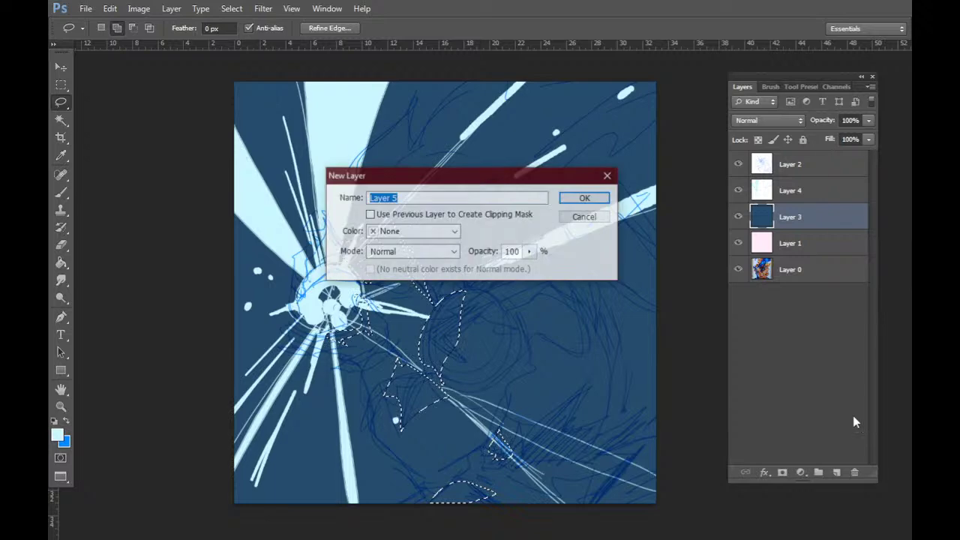
{"action": "key", "text": "Return"}
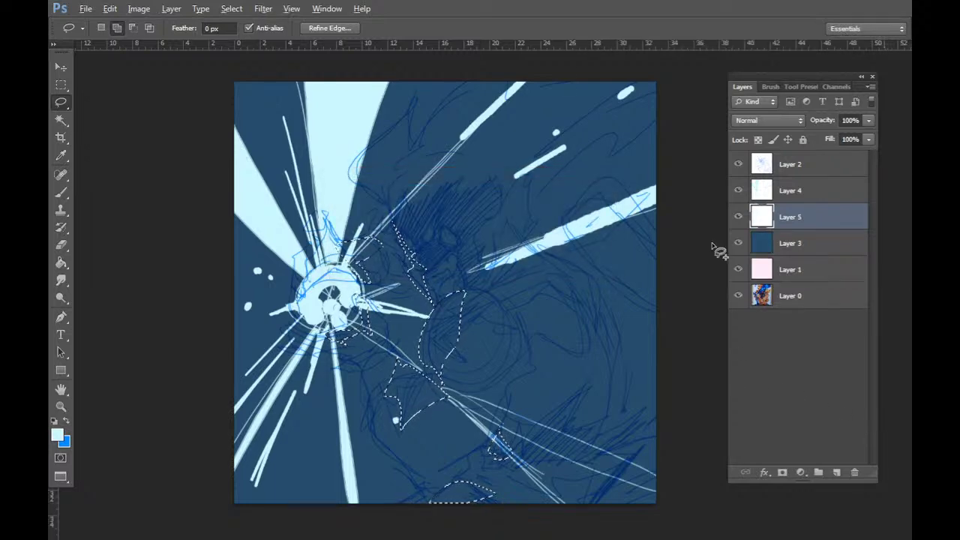
{"action": "key", "text": "alt+BackSpace"}
{"action": "key", "text": "ctrl+d"}
Tint the light patches lavender with Hue/Saturation, using hue +40, strongly raised saturation and slightly reduced lightness.
{"action": "key", "text": "ctrl+u"}
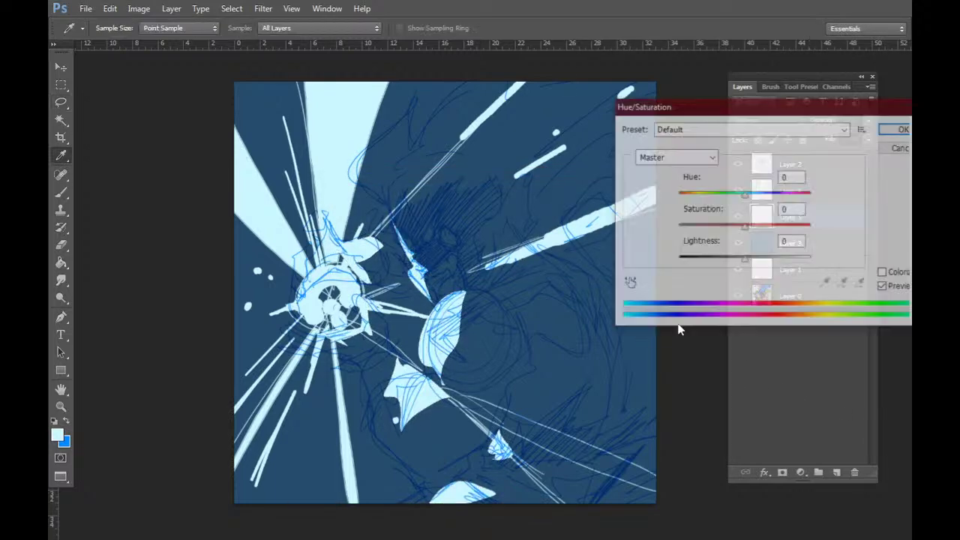
{"action": "mouse_move", "coordinate": [744, 195]}
{"action": "left_mouse_down"}
{"action": "mouse_move", "coordinate": [714, 201]}
{"action": "mouse_move", "coordinate": [760, 195]}
{"action": "left_mouse_up"}
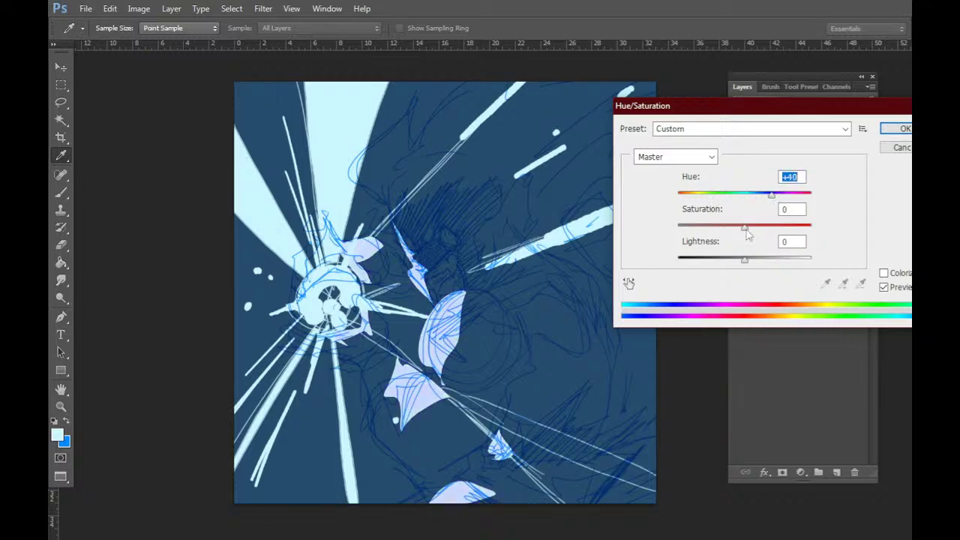
{"action": "left_click_drag", "start_coordinate": [746, 227], "coordinate": [788, 228]}
{"action": "left_click_drag", "start_coordinate": [748, 259], "coordinate": [739, 258]}
{"action": "left_click", "coordinate": [897, 132]}
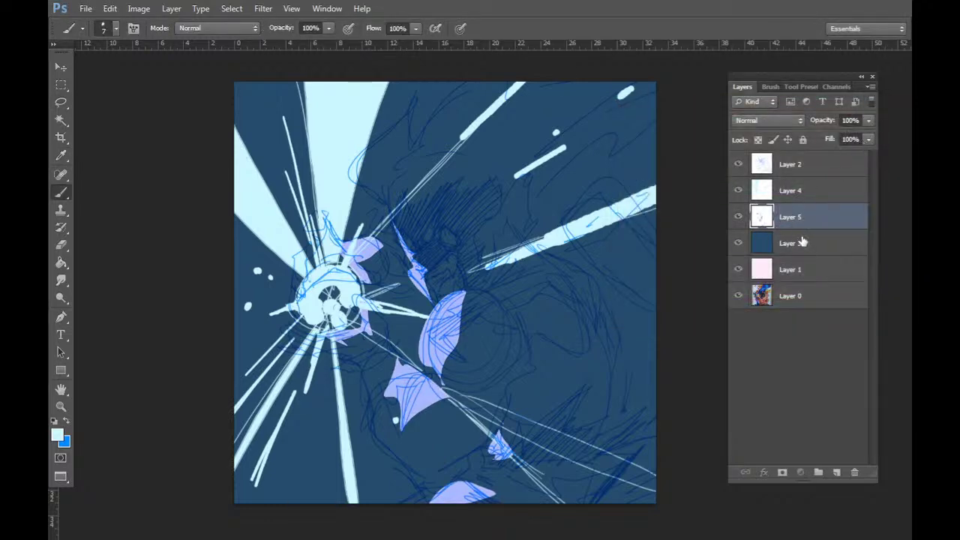
Add a new layer just above Layer 3, hide the rays on Layer 4 and outline the character's silhouette and flames in pale blue.
{"action": "left_click", "coordinate": [801, 239]}
{"action": "key", "text": "ctrl+shift+n"}
{"action": "key", "text": "Return"}
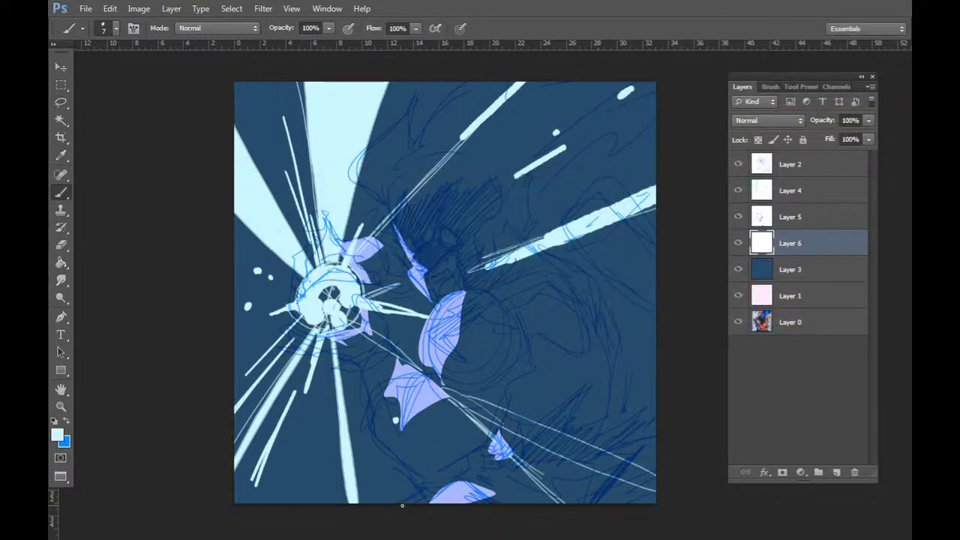
{"action": "mouse_move", "coordinate": [429, 496]}
{"action": "left_mouse_down"}
{"action": "mouse_move", "coordinate": [371, 426]}
{"action": "mouse_move", "coordinate": [372, 396]}
{"action": "mouse_move", "coordinate": [343, 350]}
{"action": "mouse_move", "coordinate": [293, 349]}
{"action": "mouse_move", "coordinate": [286, 328]}
{"action": "mouse_move", "coordinate": [333, 335]}
{"action": "mouse_move", "coordinate": [355, 326]}
{"action": "mouse_move", "coordinate": [352, 298]}
{"action": "mouse_move", "coordinate": [377, 309]}
{"action": "mouse_move", "coordinate": [402, 363]}
{"action": "mouse_move", "coordinate": [437, 377]}
{"action": "mouse_move", "coordinate": [424, 323]}
{"action": "mouse_move", "coordinate": [434, 302]}
{"action": "mouse_move", "coordinate": [333, 272]}
{"action": "mouse_move", "coordinate": [298, 297]}
{"action": "mouse_move", "coordinate": [299, 319]}
{"action": "mouse_move", "coordinate": [295, 259]}
{"action": "mouse_move", "coordinate": [319, 241]}
{"action": "mouse_move", "coordinate": [307, 223]}
{"action": "mouse_move", "coordinate": [322, 213]}
{"action": "mouse_move", "coordinate": [347, 246]}
{"action": "mouse_move", "coordinate": [396, 239]}
{"action": "mouse_move", "coordinate": [381, 197]}
{"action": "mouse_move", "coordinate": [347, 176]}
{"action": "mouse_move", "coordinate": [414, 109]}
{"action": "mouse_move", "coordinate": [414, 147]}
{"action": "mouse_move", "coordinate": [509, 70]}
{"action": "mouse_move", "coordinate": [673, 63]}
{"action": "mouse_move", "coordinate": [621, 99]}
{"action": "mouse_move", "coordinate": [661, 89]}
{"action": "mouse_move", "coordinate": [609, 159]}
{"action": "mouse_move", "coordinate": [543, 185]}
{"action": "mouse_move", "coordinate": [531, 250]}
{"action": "mouse_move", "coordinate": [585, 271]}
{"action": "mouse_move", "coordinate": [621, 343]}
{"action": "mouse_move", "coordinate": [598, 435]}
{"action": "mouse_move", "coordinate": [637, 411]}
{"action": "mouse_move", "coordinate": [602, 454]}
{"action": "mouse_move", "coordinate": [661, 418]}
{"action": "left_mouse_up"}
{"action": "left_click", "coordinate": [738, 190]}
{"action": "left_click_drag", "start_coordinate": [667, 474], "coordinate": [579, 521]}
{"action": "mouse_move", "coordinate": [663, 240]}
{"action": "left_mouse_down"}
{"action": "mouse_move", "coordinate": [586, 197]}
{"action": "mouse_move", "coordinate": [565, 220]}
{"action": "mouse_move", "coordinate": [597, 266]}
{"action": "mouse_move", "coordinate": [687, 325]}
{"action": "left_mouse_up"}
Fill the outlined body and the separate flame shape behind the shoulder with pale blue.
{"action": "left_click", "coordinate": [63, 264]}
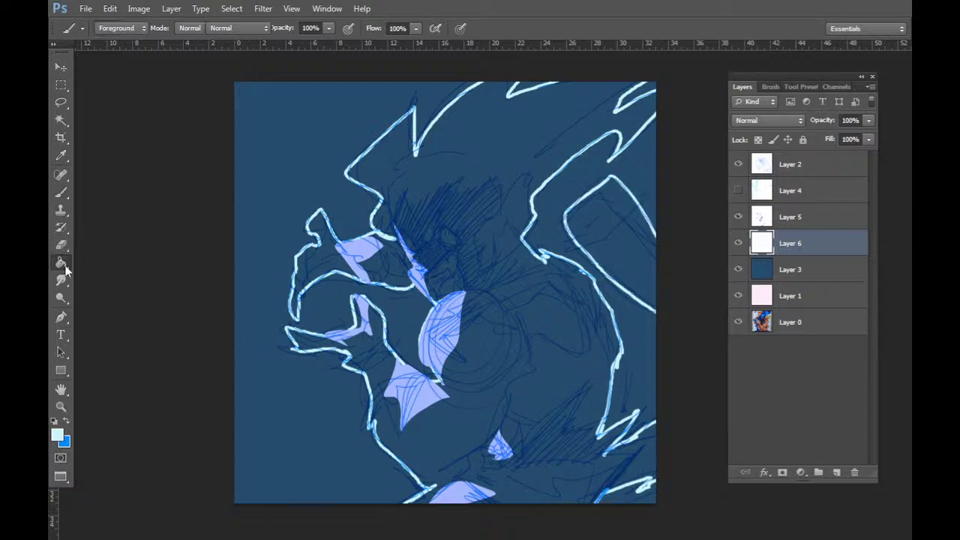
{"action": "left_click", "coordinate": [521, 248]}
{"action": "left_click", "coordinate": [616, 231]}
{"action": "key", "text": "b"}
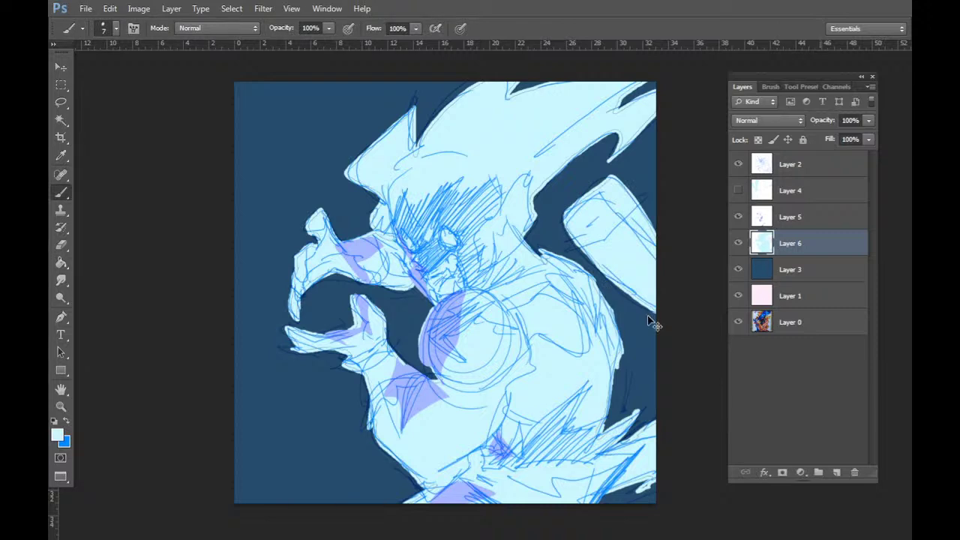
Darken the silhouette to muted brown-purple with Hue/Saturation at hue +96 and lightness -59, and show the light rays again.
{"action": "key", "text": "ctrl+u"}
{"action": "left_click_drag", "start_coordinate": [744, 258], "coordinate": [706, 270]}
{"action": "left_click_drag", "start_coordinate": [765, 196], "coordinate": [789, 196]}
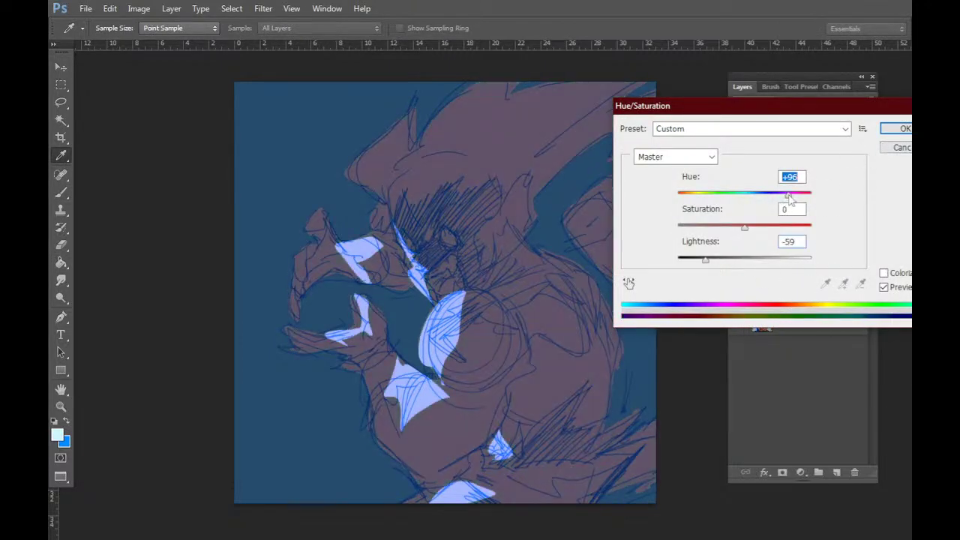
{"action": "left_click", "coordinate": [898, 129]}
{"action": "left_click", "coordinate": [738, 191]}
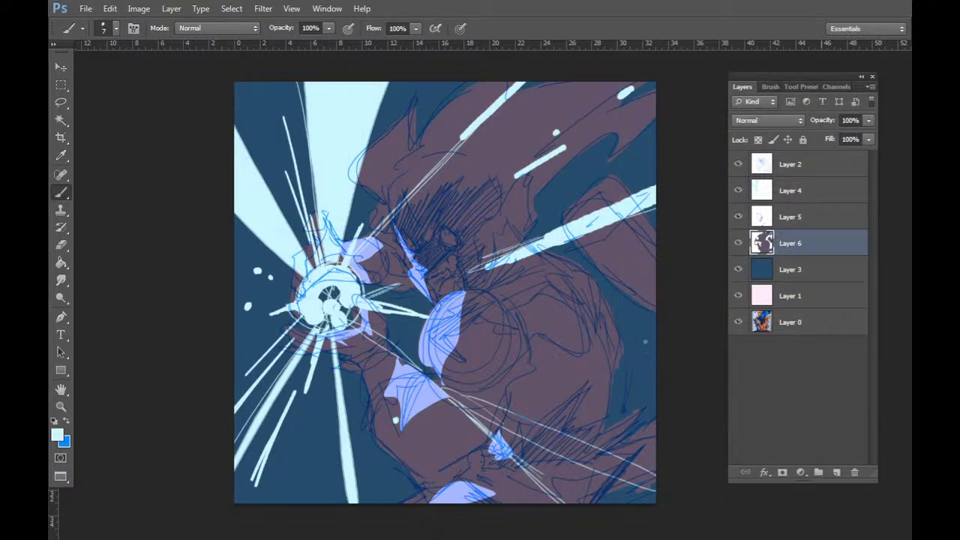
On Layer 5, paint the eye and the lit parts of the mouth in the sampled lavender, undoing faulty strokes, and sample the body colour.
{"action": "scroll", "coordinate": [645, 342], "scroll_direction": "up", "scroll_amount": 1}
{"action": "left_click", "coordinate": [795, 217]}
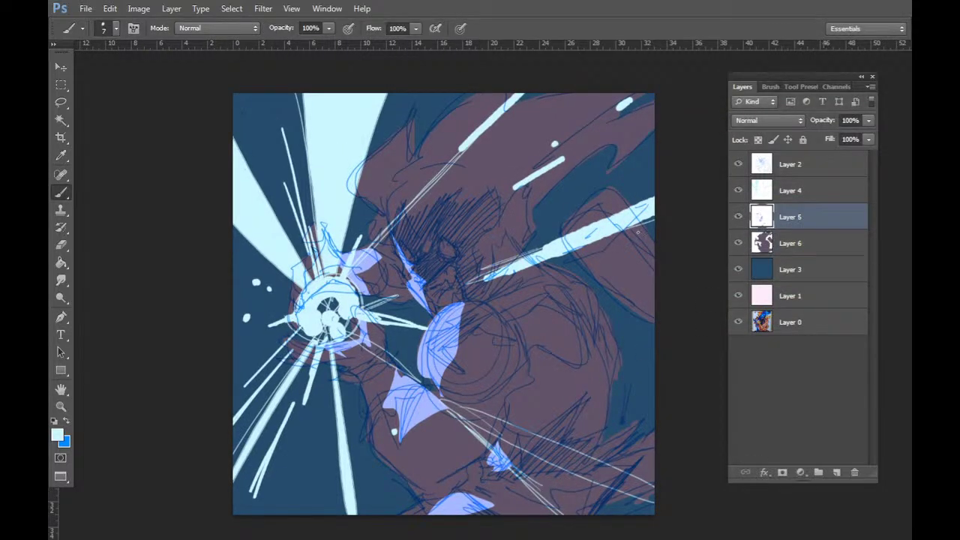
{"action": "left_click", "coordinate": [441, 361], "text": "alt"}
{"action": "mouse_move", "coordinate": [441, 245]}
{"action": "left_mouse_down"}
{"action": "mouse_move", "coordinate": [447, 255]}
{"action": "mouse_move", "coordinate": [453, 248]}
{"action": "mouse_move", "coordinate": [407, 260]}
{"action": "mouse_move", "coordinate": [411, 252]}
{"action": "mouse_move", "coordinate": [431, 286]}
{"action": "mouse_move", "coordinate": [447, 269]}
{"action": "mouse_move", "coordinate": [449, 308]}
{"action": "mouse_move", "coordinate": [444, 288]}
{"action": "left_mouse_up"}
{"action": "key", "text": "ctrl+alt+z"}
{"action": "key", "text": "ctrl+alt+z"}
{"action": "key", "text": "ctrl+alt+z"}
{"action": "left_click", "coordinate": [499, 233], "text": "alt"}
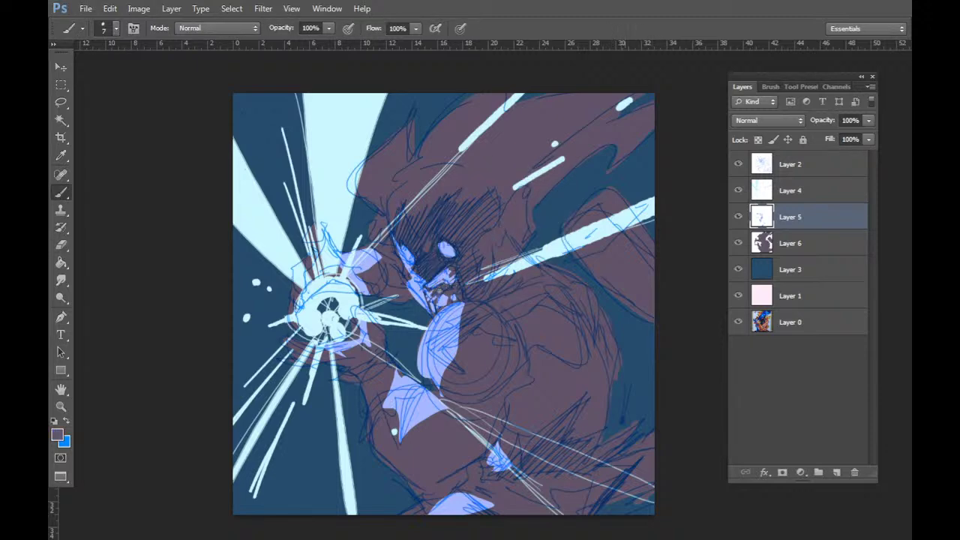
Paint lavender highlight strokes on the hair flames, the raised arm and the flame shape behind the shoulder.
{"action": "left_click", "coordinate": [460, 314], "text": "alt"}
{"action": "mouse_move", "coordinate": [386, 154]}
{"action": "left_mouse_down"}
{"action": "mouse_move", "coordinate": [366, 194]}
{"action": "mouse_move", "coordinate": [386, 222]}
{"action": "left_mouse_up"}
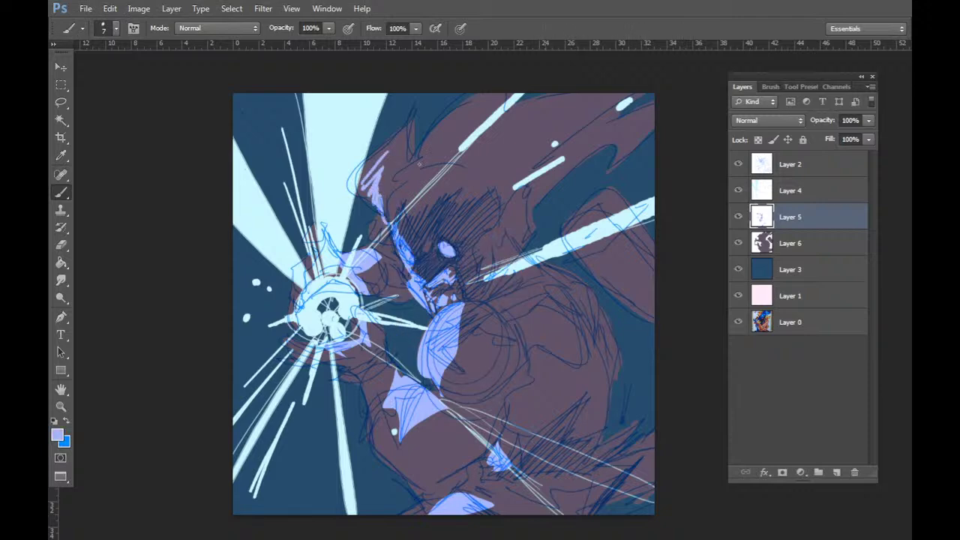
{"action": "left_click_drag", "start_coordinate": [421, 164], "coordinate": [407, 219]}
{"action": "mouse_move", "coordinate": [417, 180]}
{"action": "left_mouse_down"}
{"action": "mouse_move", "coordinate": [414, 227]}
{"action": "mouse_move", "coordinate": [456, 141]}
{"action": "left_mouse_up"}
{"action": "left_click_drag", "start_coordinate": [526, 140], "coordinate": [472, 192]}
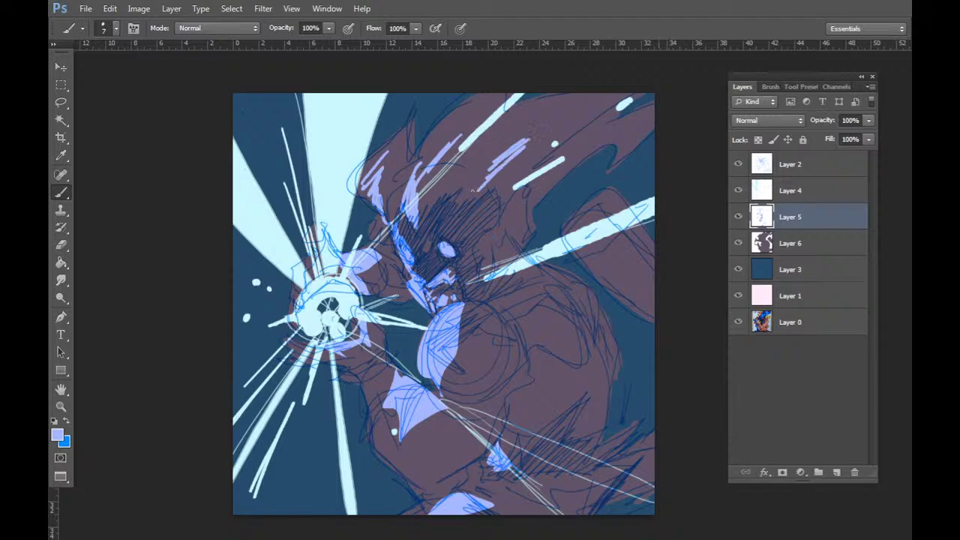
{"action": "left_click_drag", "start_coordinate": [381, 293], "coordinate": [474, 306]}
{"action": "mouse_move", "coordinate": [588, 259]}
{"action": "left_mouse_down"}
{"action": "mouse_move", "coordinate": [611, 284]}
{"action": "mouse_move", "coordinate": [608, 267]}
{"action": "mouse_move", "coordinate": [644, 303]}
{"action": "left_mouse_up"}
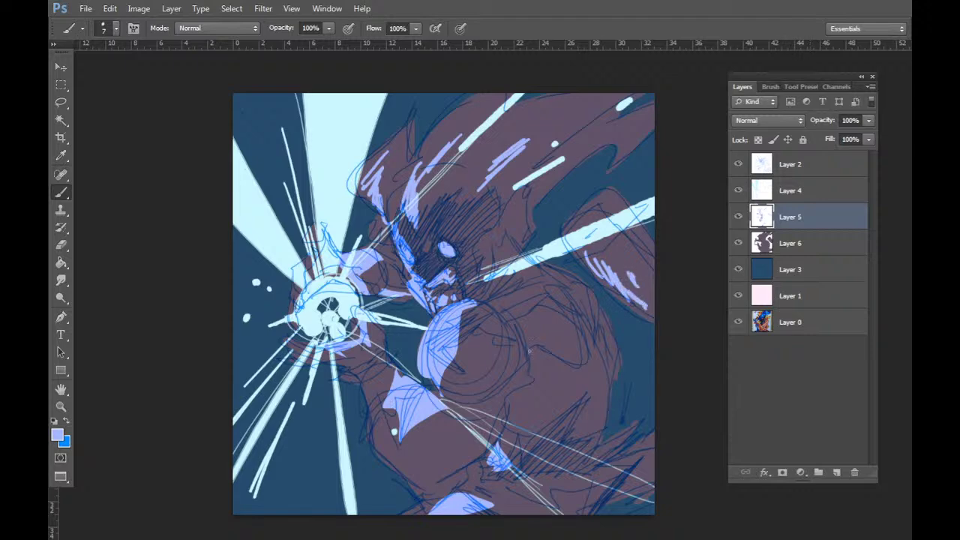
Sample the brown-purple body colour and touch up the forearm shading beside the pale spark.
{"action": "left_click", "coordinate": [414, 442], "text": "alt"}
{"action": "left_click", "coordinate": [393, 434], "text": "alt"}
{"action": "scroll", "coordinate": [702, 357], "scroll_direction": "down", "scroll_amount": 1}
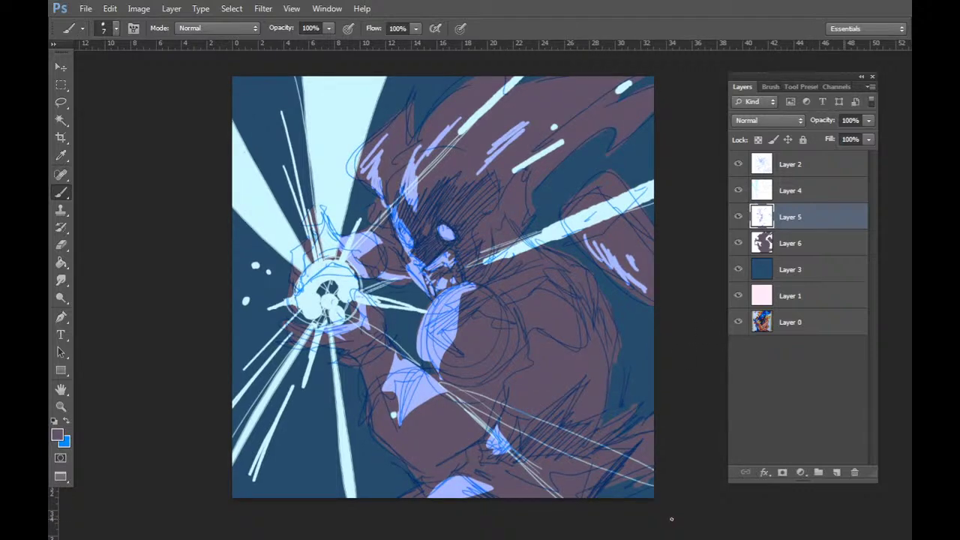
Toggle the layers' visibility to compare the coloured redraw with the original artwork and the bare sketch.
{"action": "left_click_drag", "start_coordinate": [738, 163], "coordinate": [741, 291]}
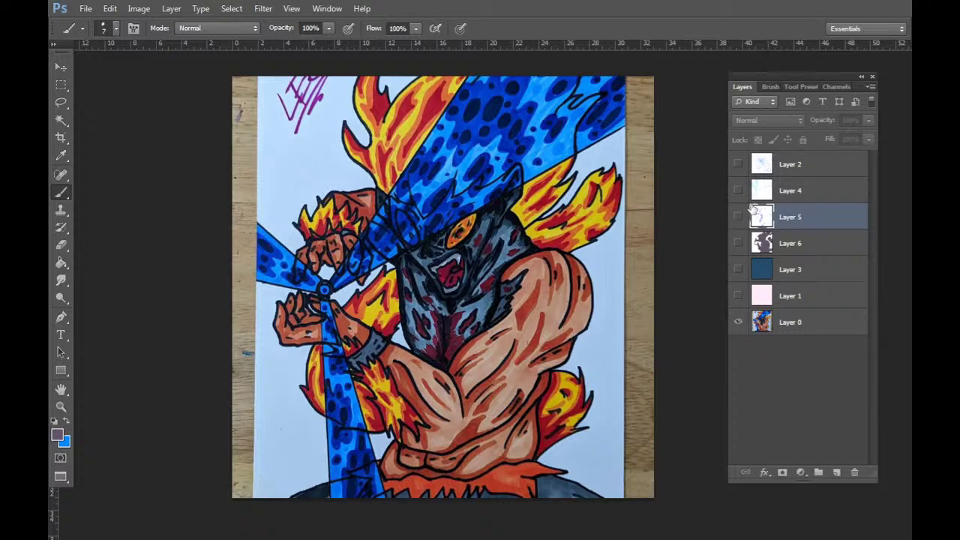
{"action": "left_click_drag", "start_coordinate": [738, 296], "coordinate": [740, 167]}
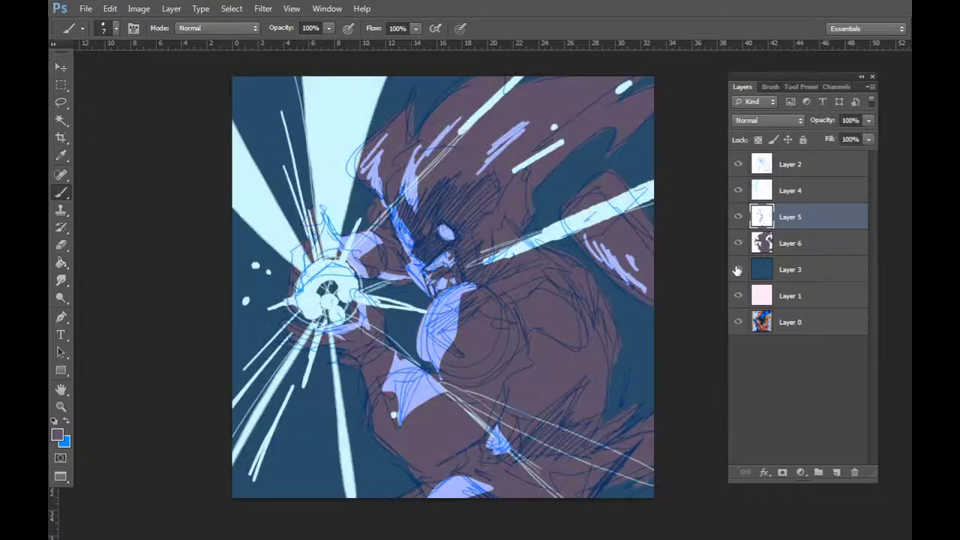
{"action": "left_click", "coordinate": [738, 269]}
{"action": "left_click", "coordinate": [738, 243]}
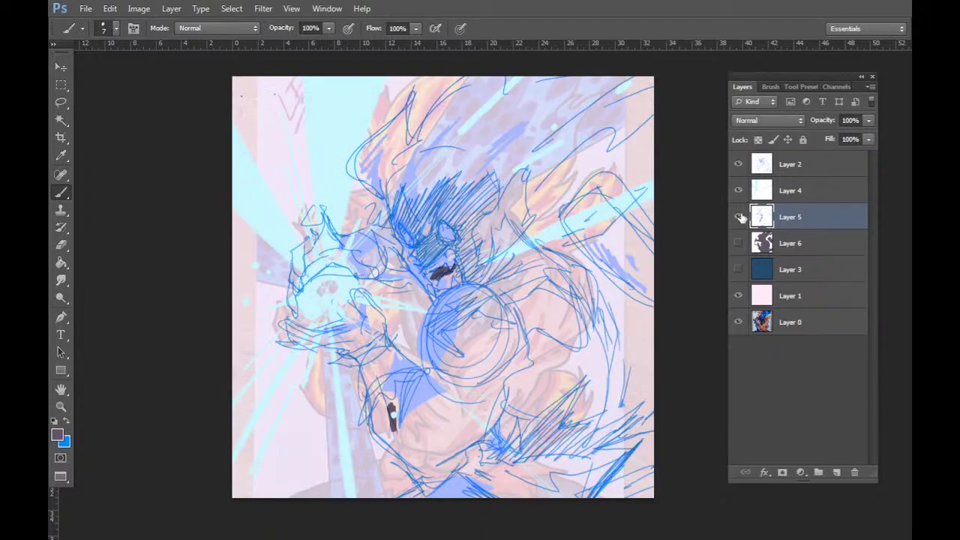
{"action": "left_click", "coordinate": [738, 163]}
{"action": "left_click", "coordinate": [738, 163]}
{"action": "left_click", "coordinate": [738, 190]}
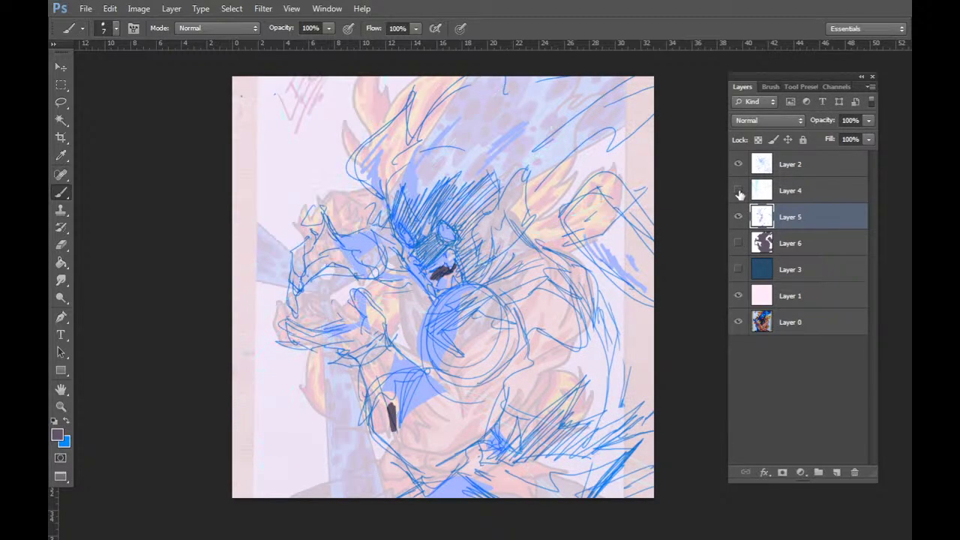
{"action": "left_click", "coordinate": [738, 243]}
{"action": "left_click", "coordinate": [738, 269]}
{"action": "left_click", "coordinate": [738, 190]}
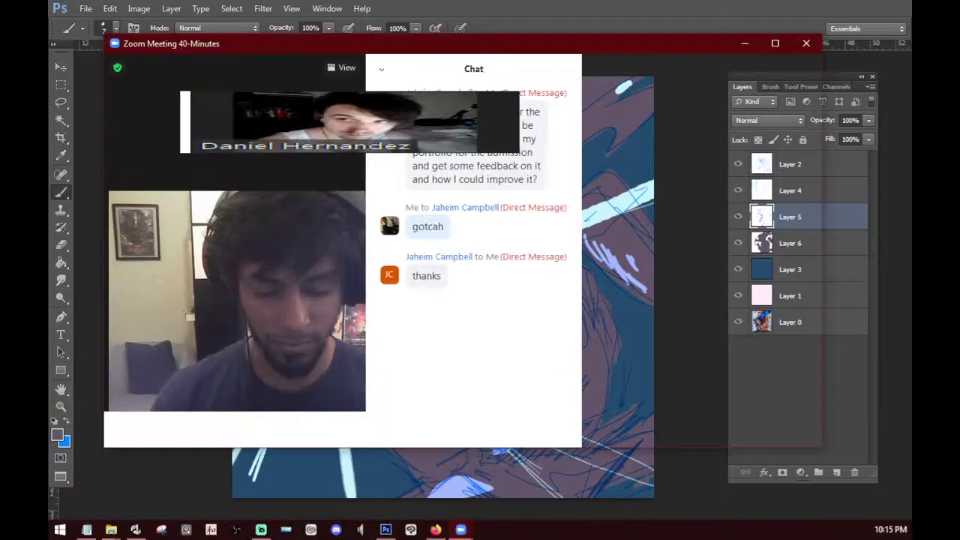
Close the chat panel in the Zoom meeting, shrink the meeting window and return to the Photoshop redraw.
{"action": "key", "text": "alt+s"}
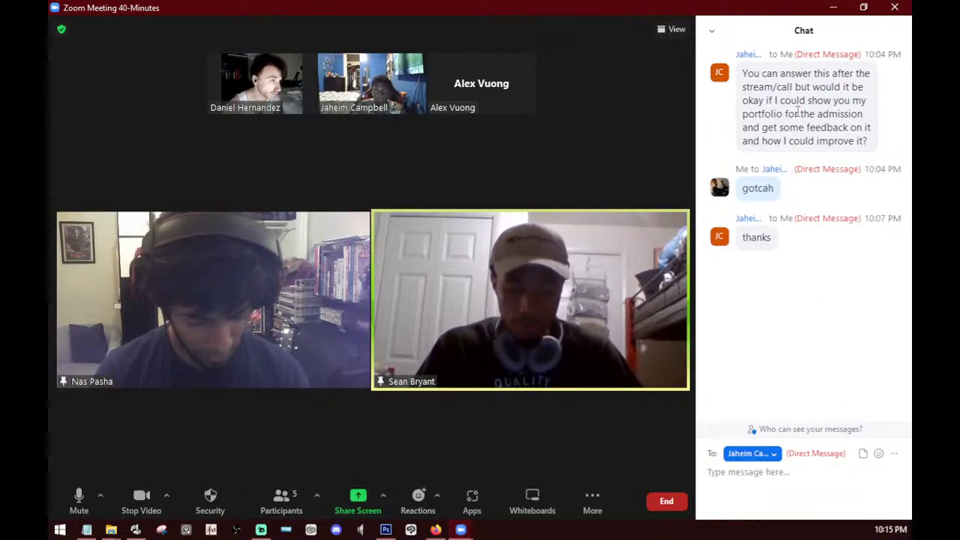
{"action": "left_click", "coordinate": [712, 30]}
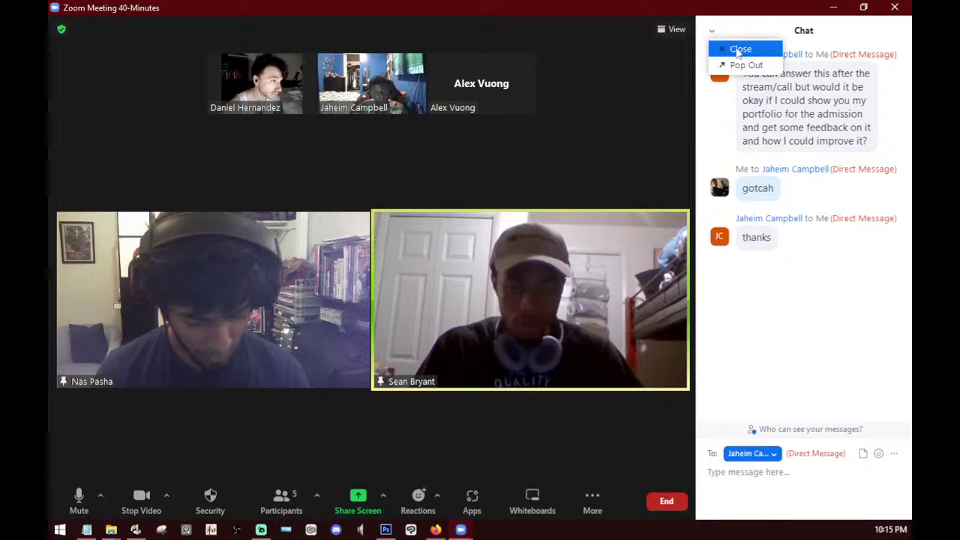
{"action": "left_click", "coordinate": [740, 50]}
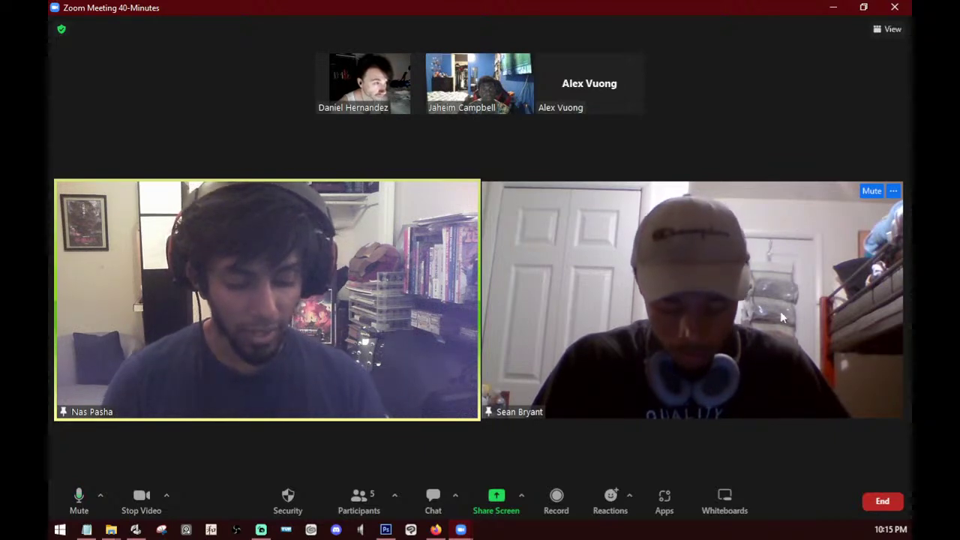
{"action": "double_click", "coordinate": [670, 9]}
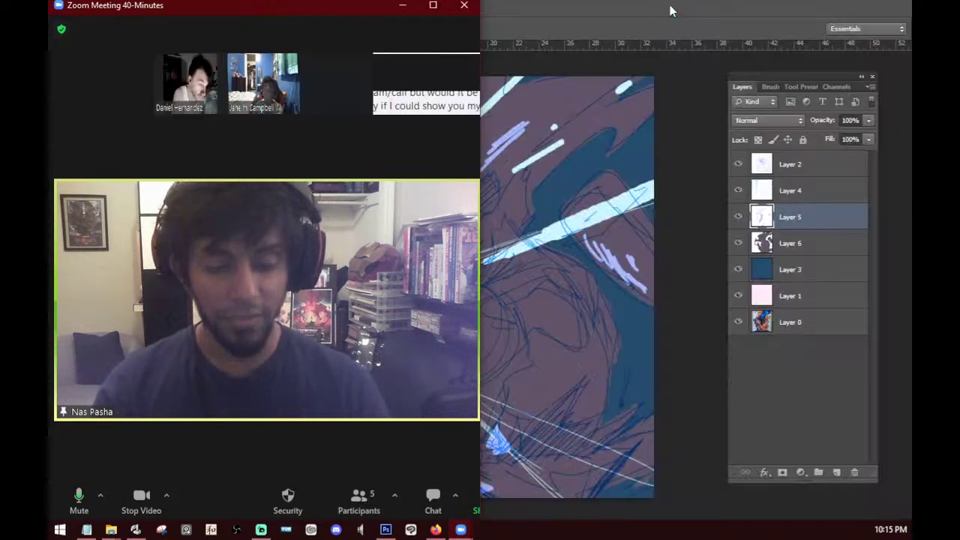
{"action": "left_click", "coordinate": [669, 5]}
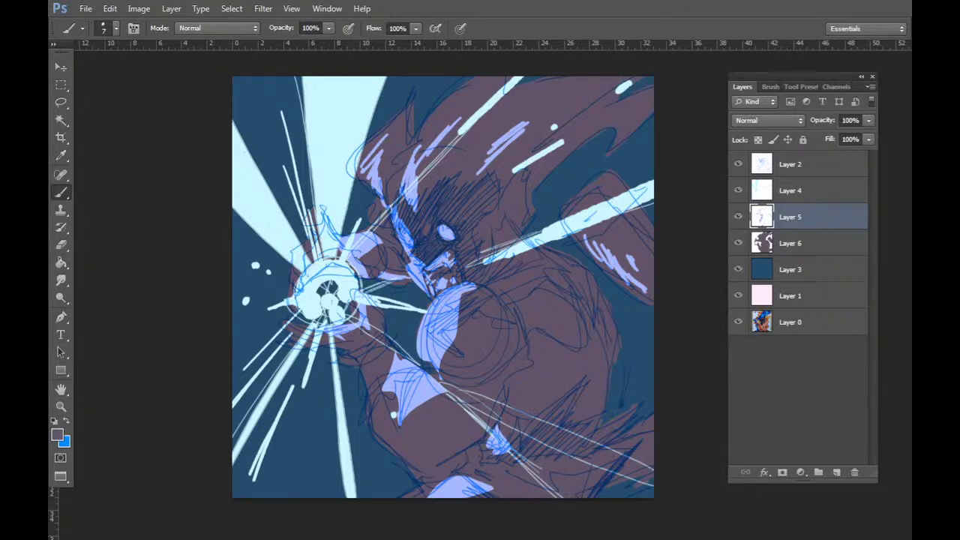
Switch to the Photos viewer and browse the submitted artworks from the Neon Genesis Evangelion piece to SSJ4 God Goku.
{"action": "key", "text": "alt+Tab"}
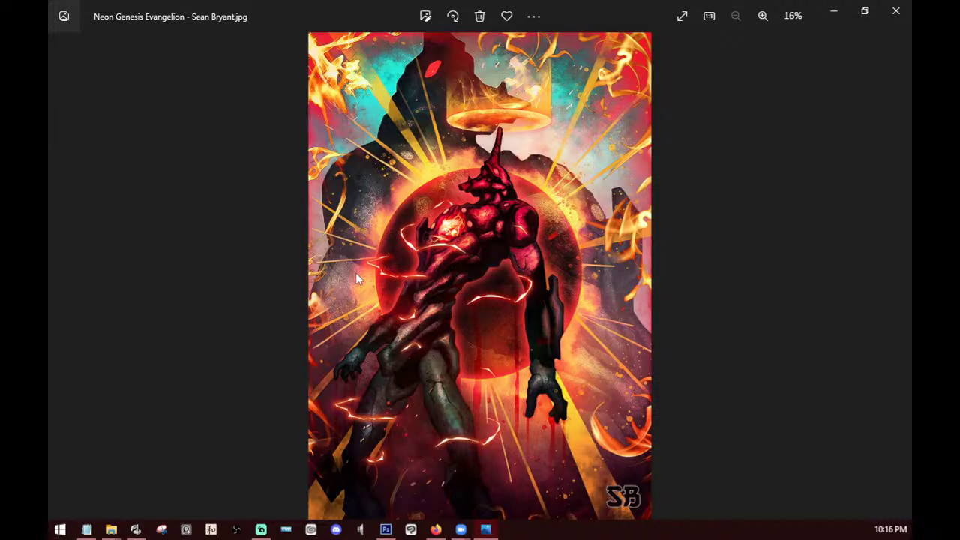
{"action": "key", "text": "Right"}
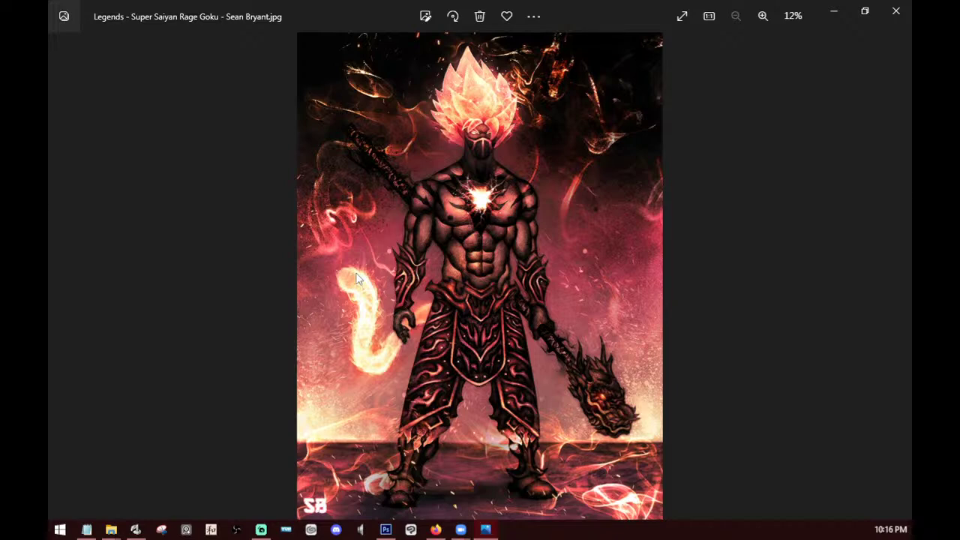
{"action": "key", "text": "Right"}
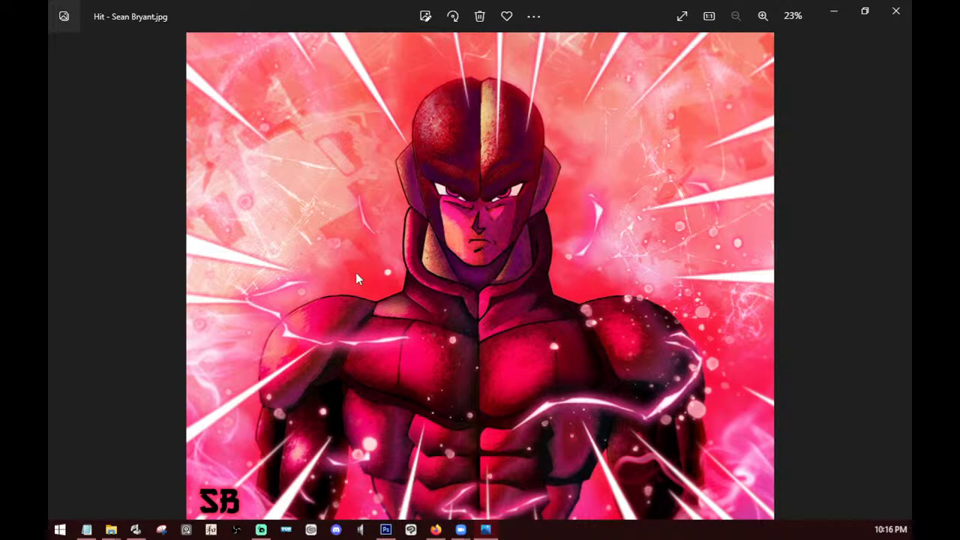
{"action": "key", "text": "Right"}
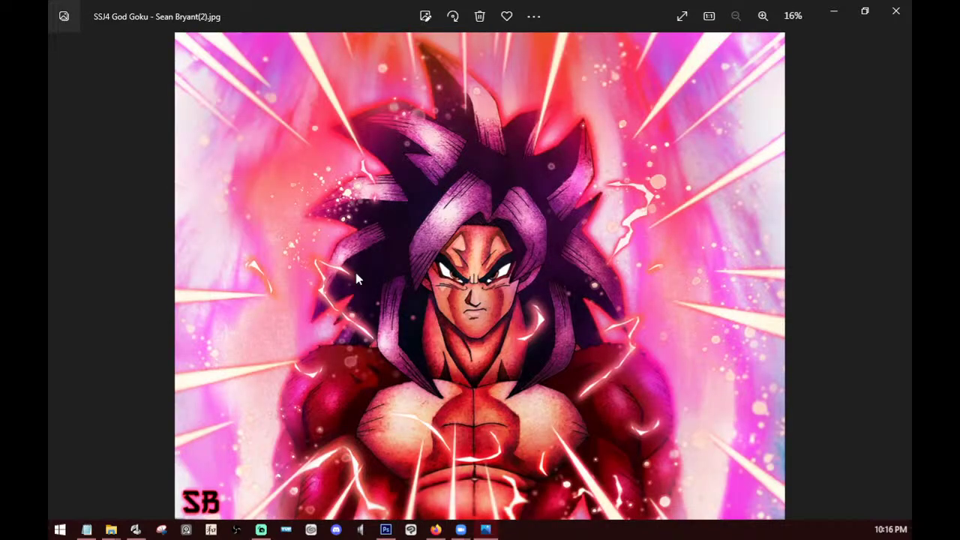